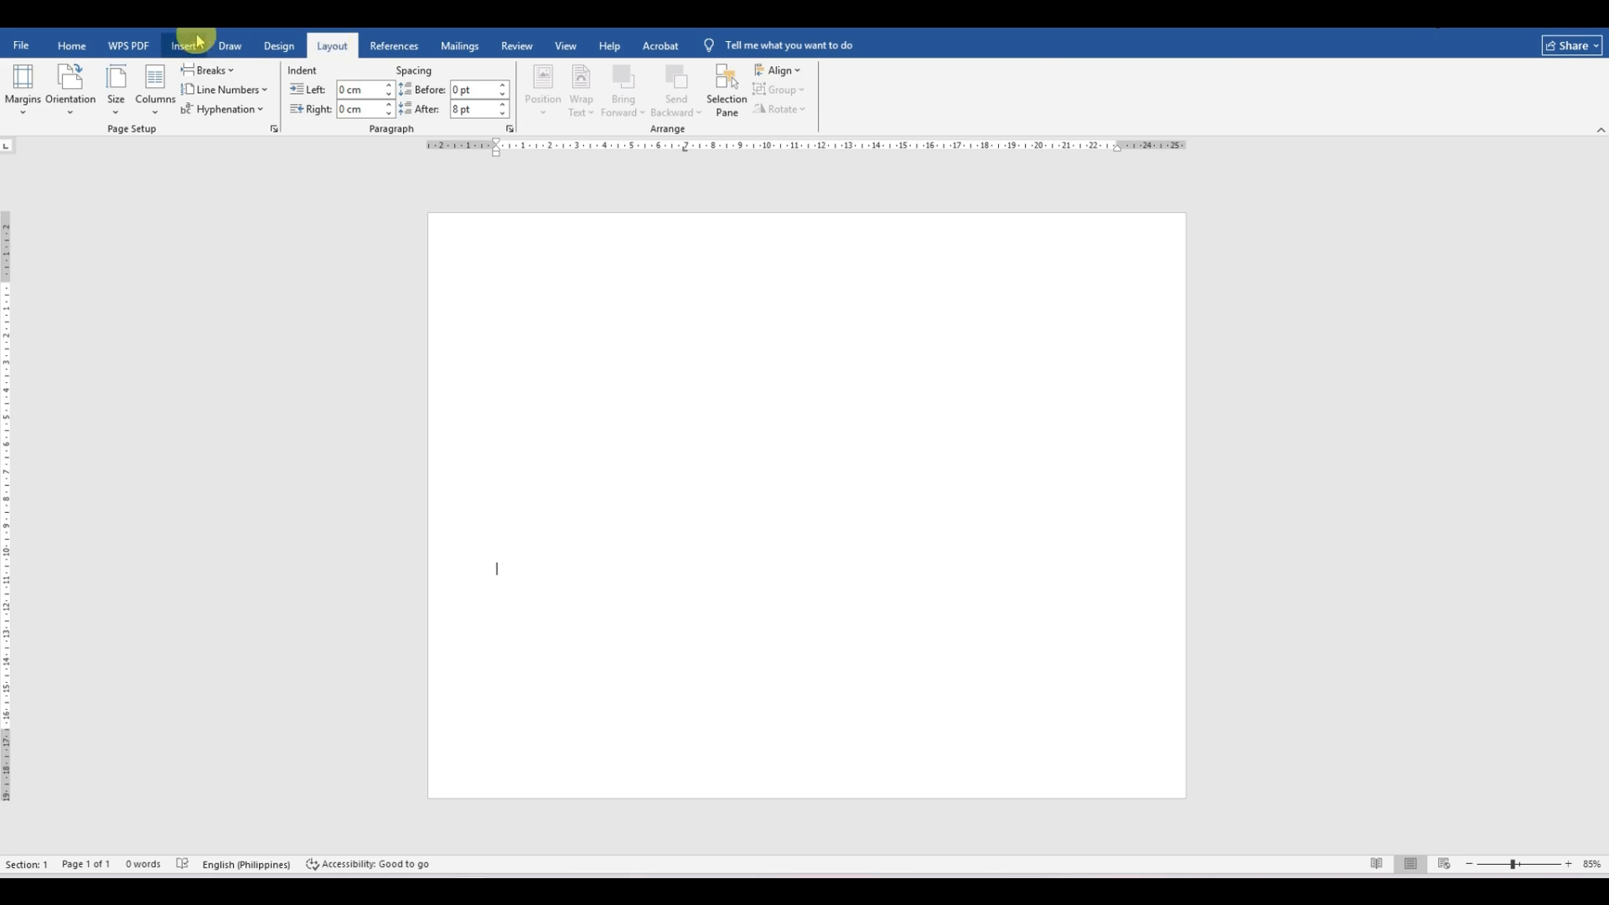
# Set the blank document's page orientation to landscape
pyautogui.click(83, 98)
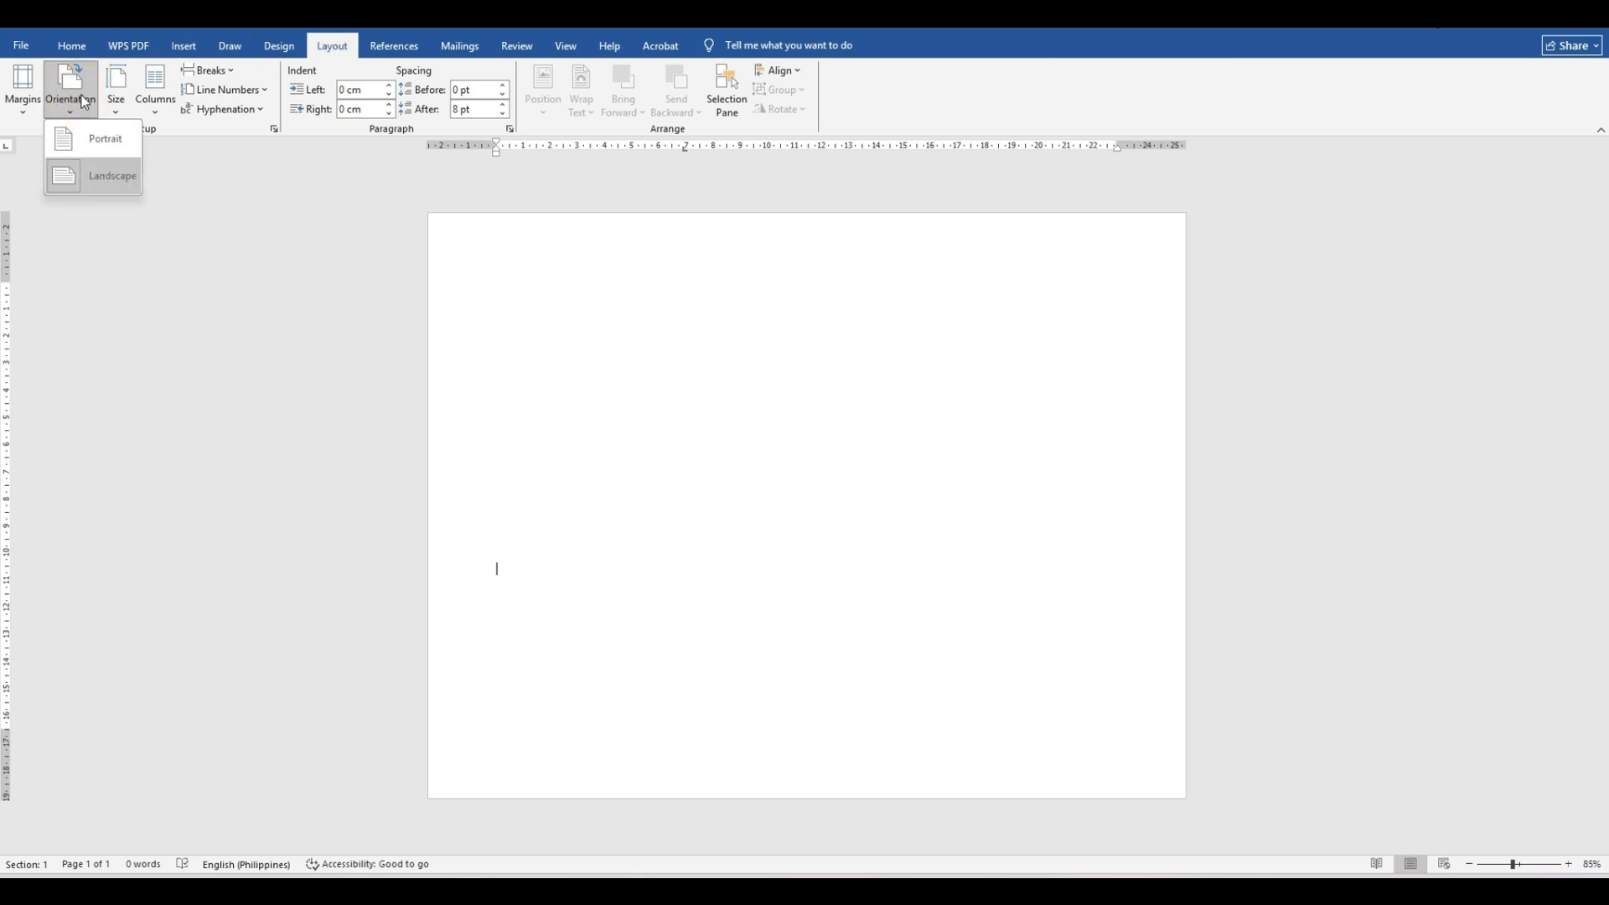
pyautogui.click(95, 180)
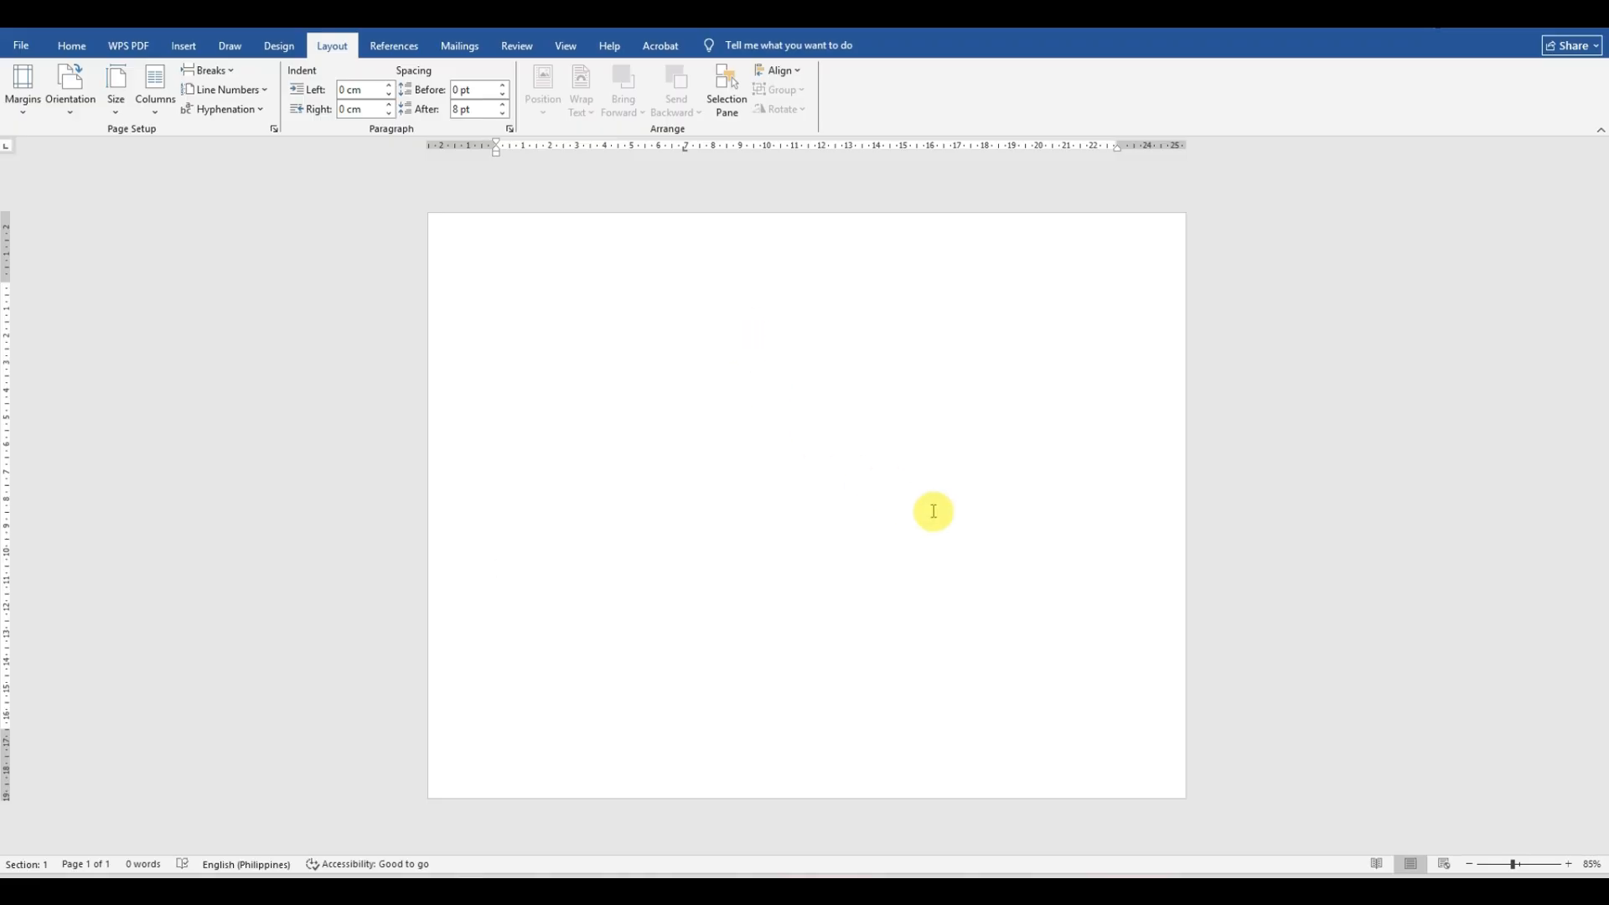
pyautogui.scroll(-1, 1031, 513)
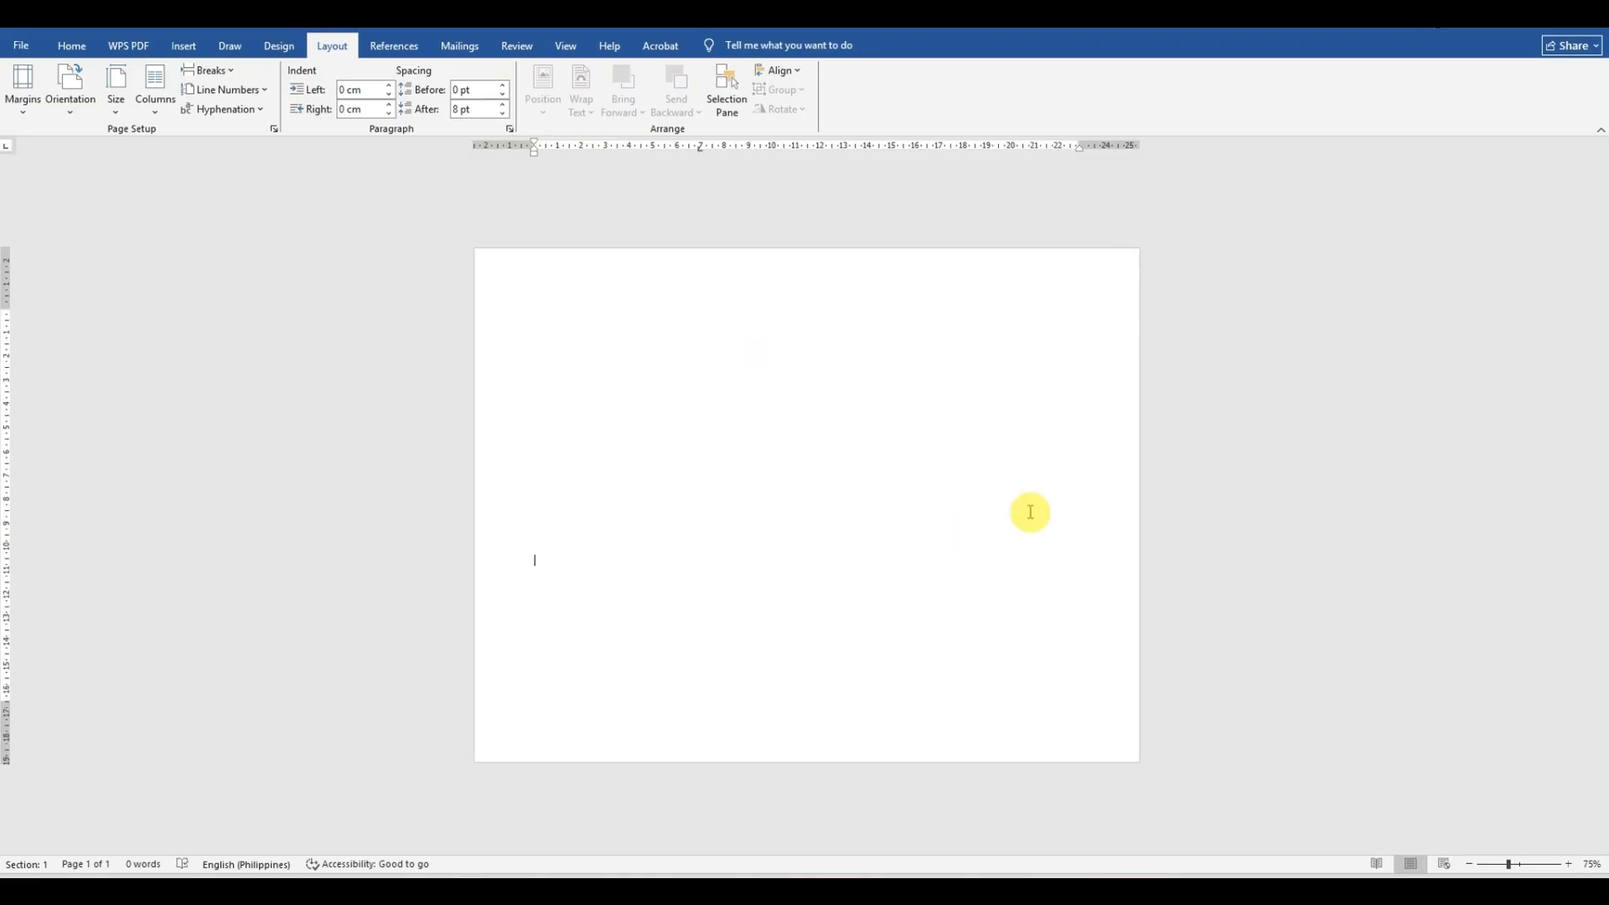
pyautogui.scroll(2, 1031, 514)
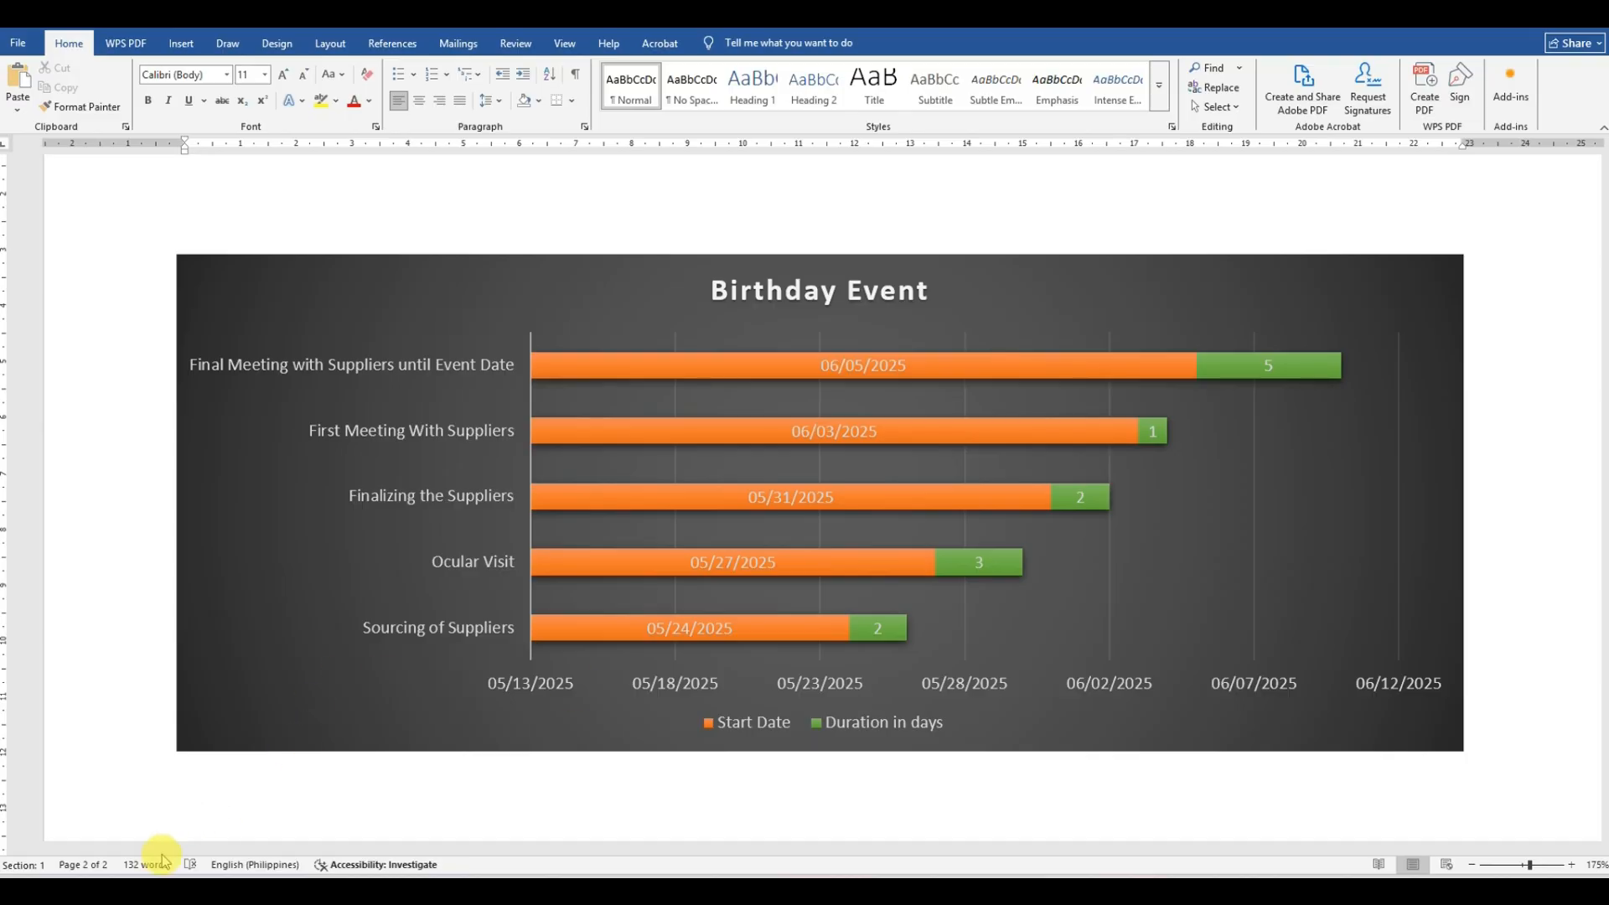
# Create a new blank document
pyautogui.click(109, 893)
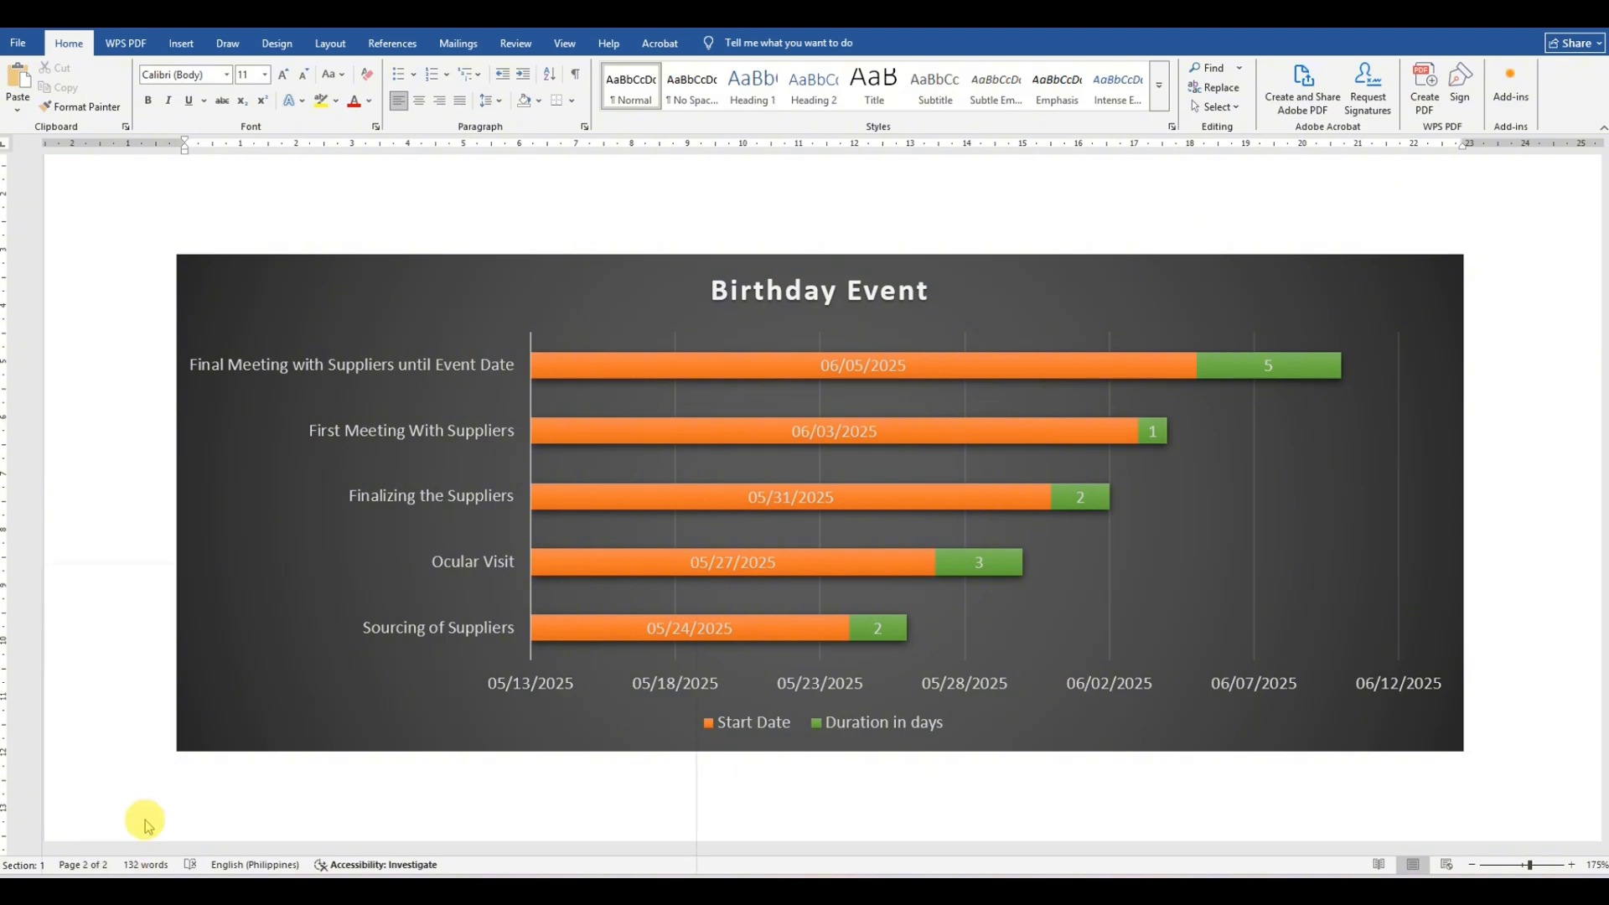
pyautogui.click(152, 600)
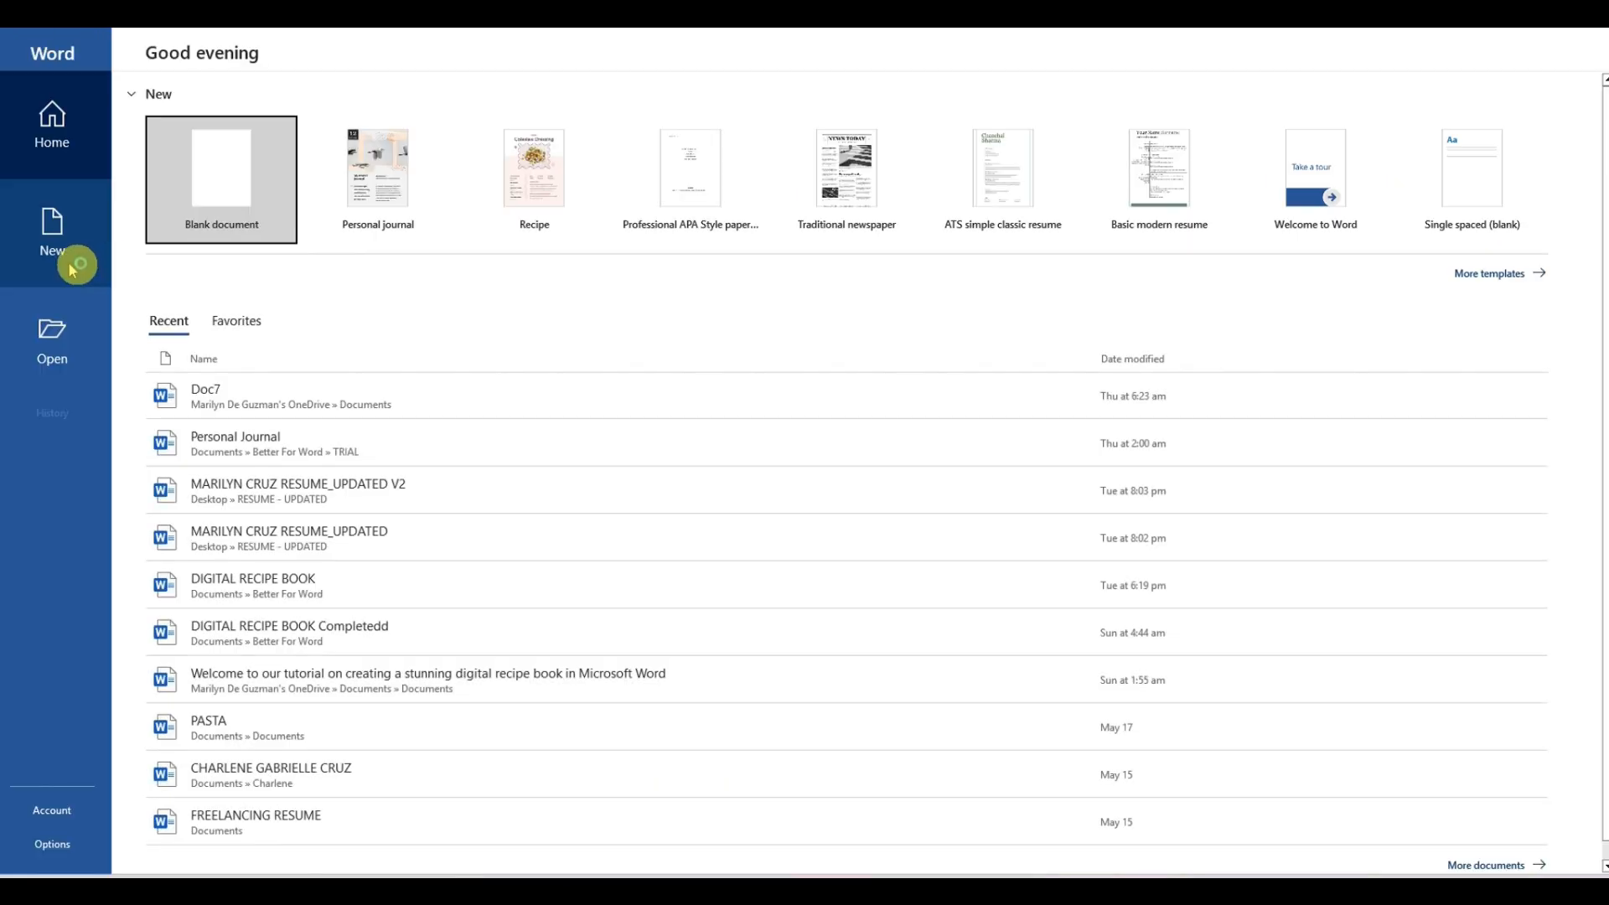
pyautogui.click(73, 266)
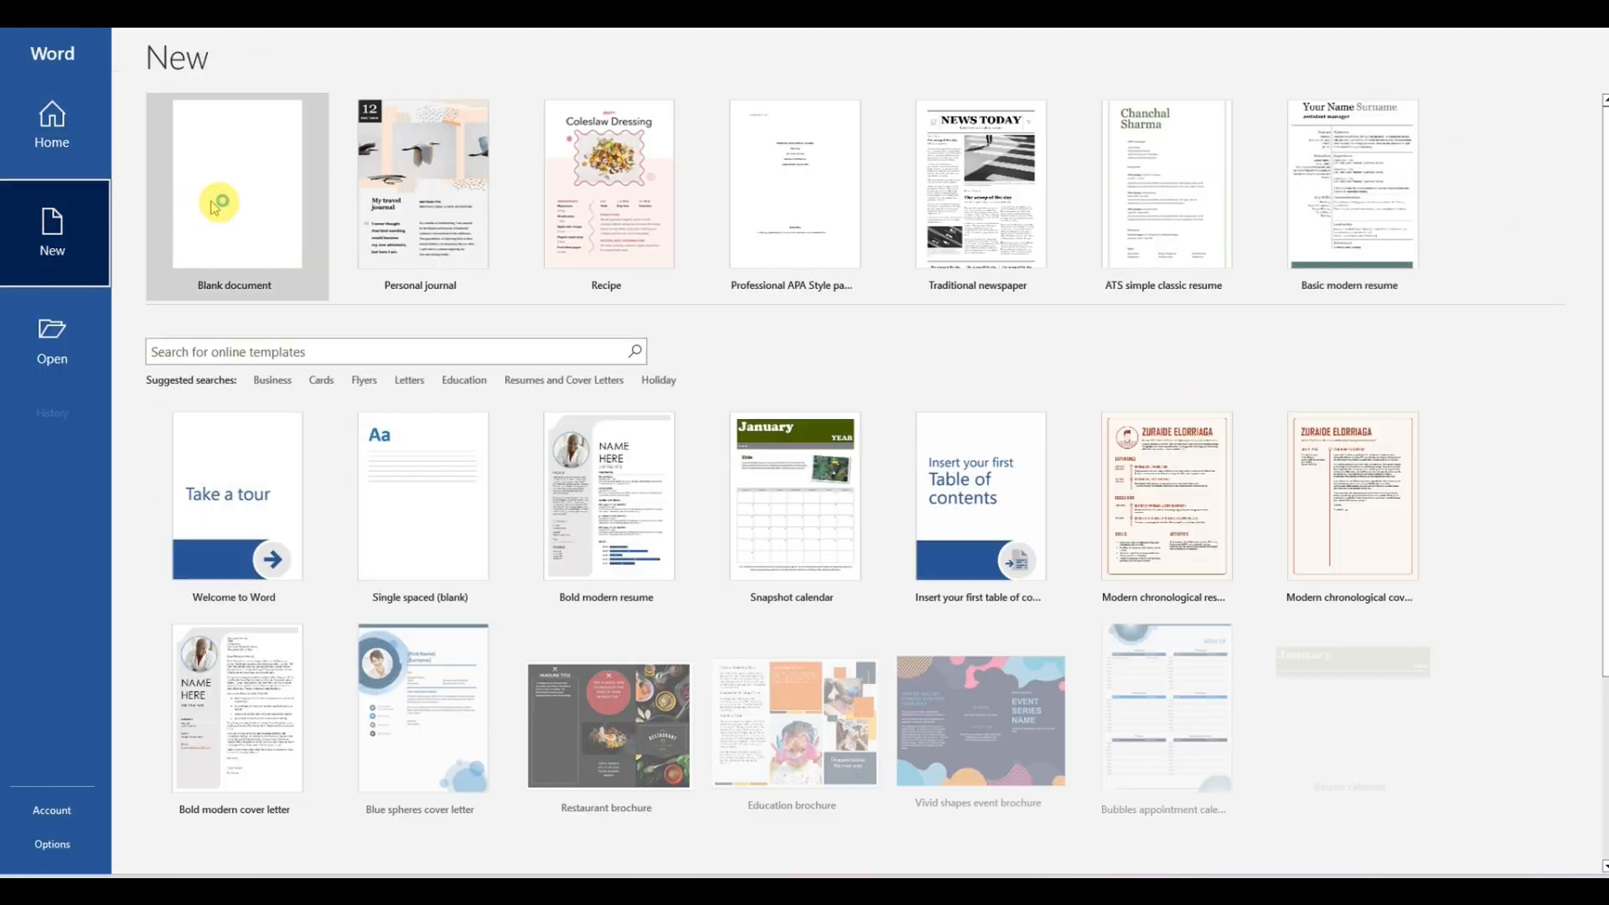
pyautogui.click(214, 201)
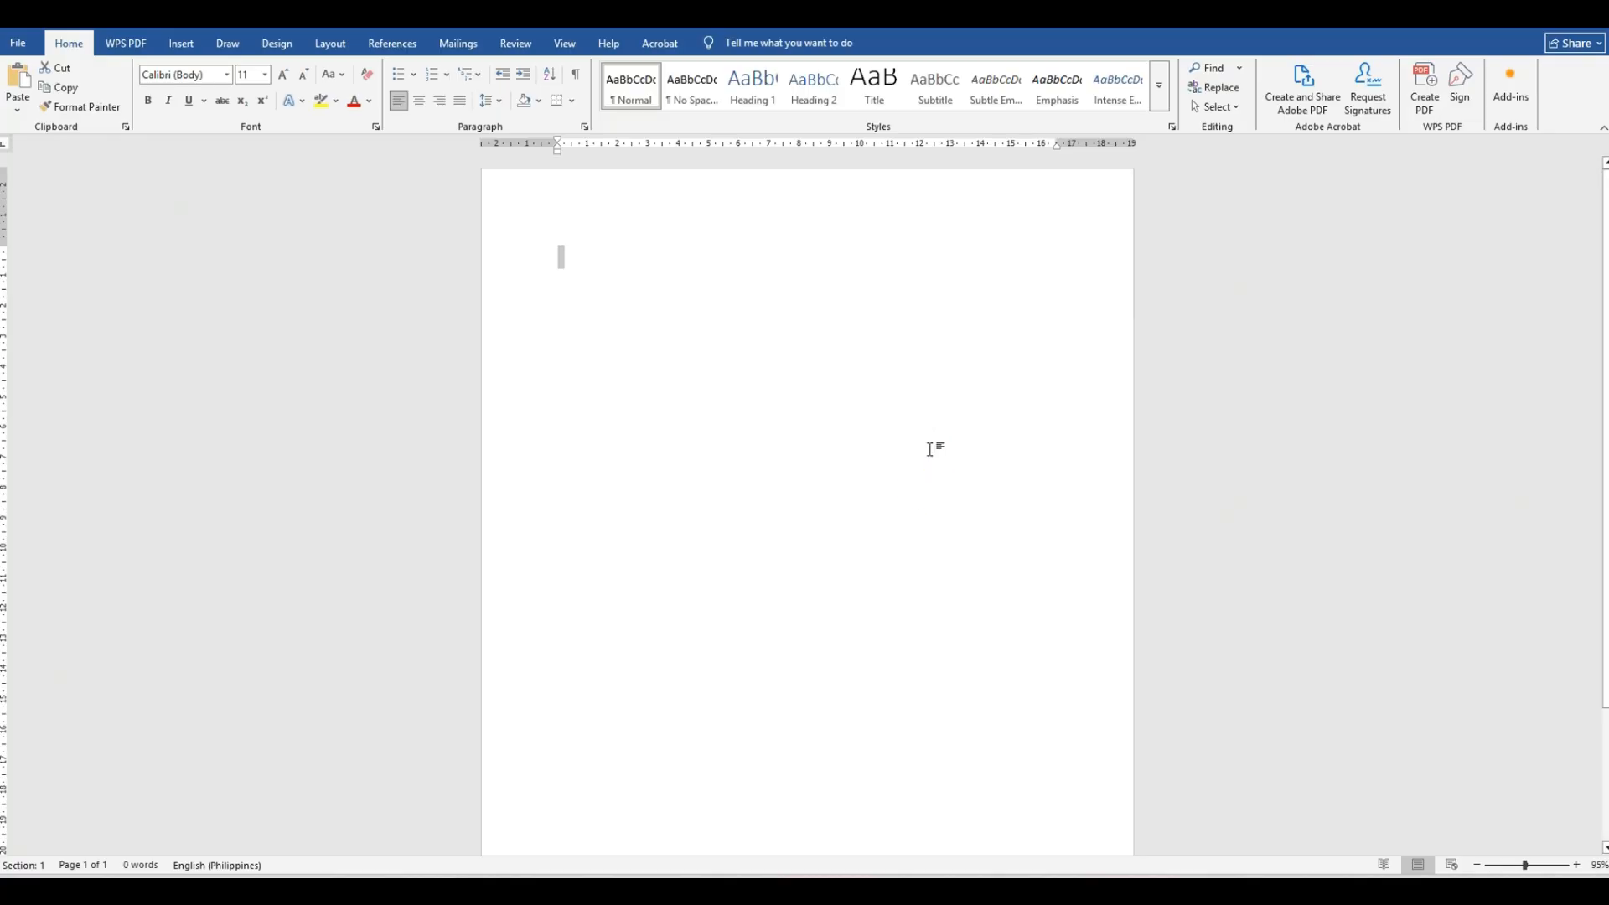
# Set the new document's page orientation to landscape
pyautogui.click(328, 45)
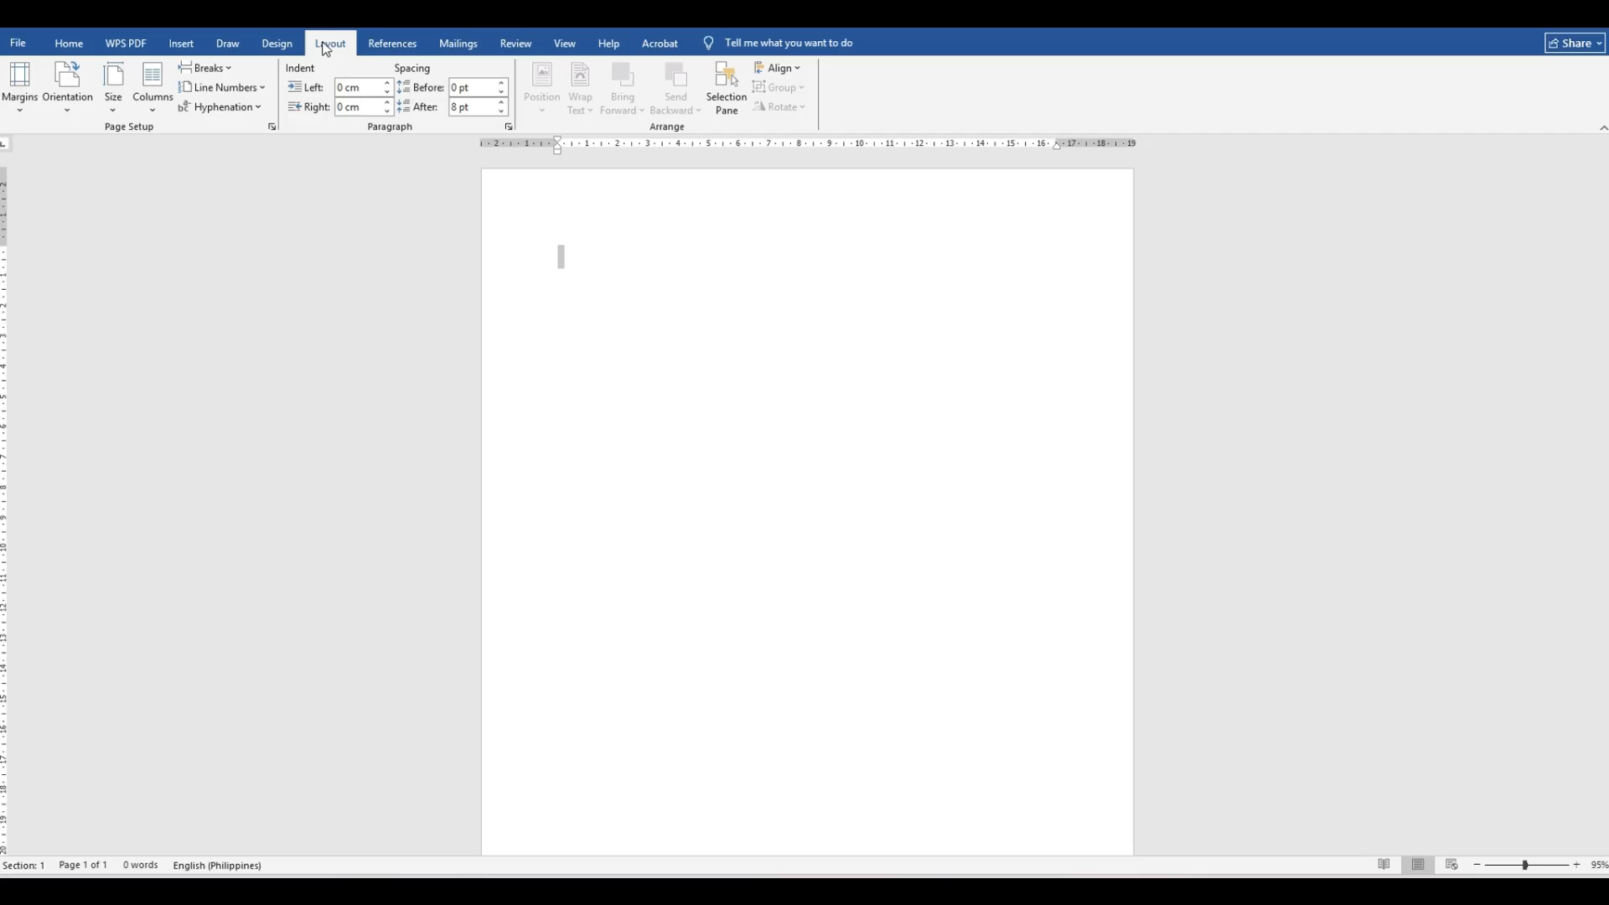
pyautogui.click(324, 45)
pyautogui.click(336, 41)
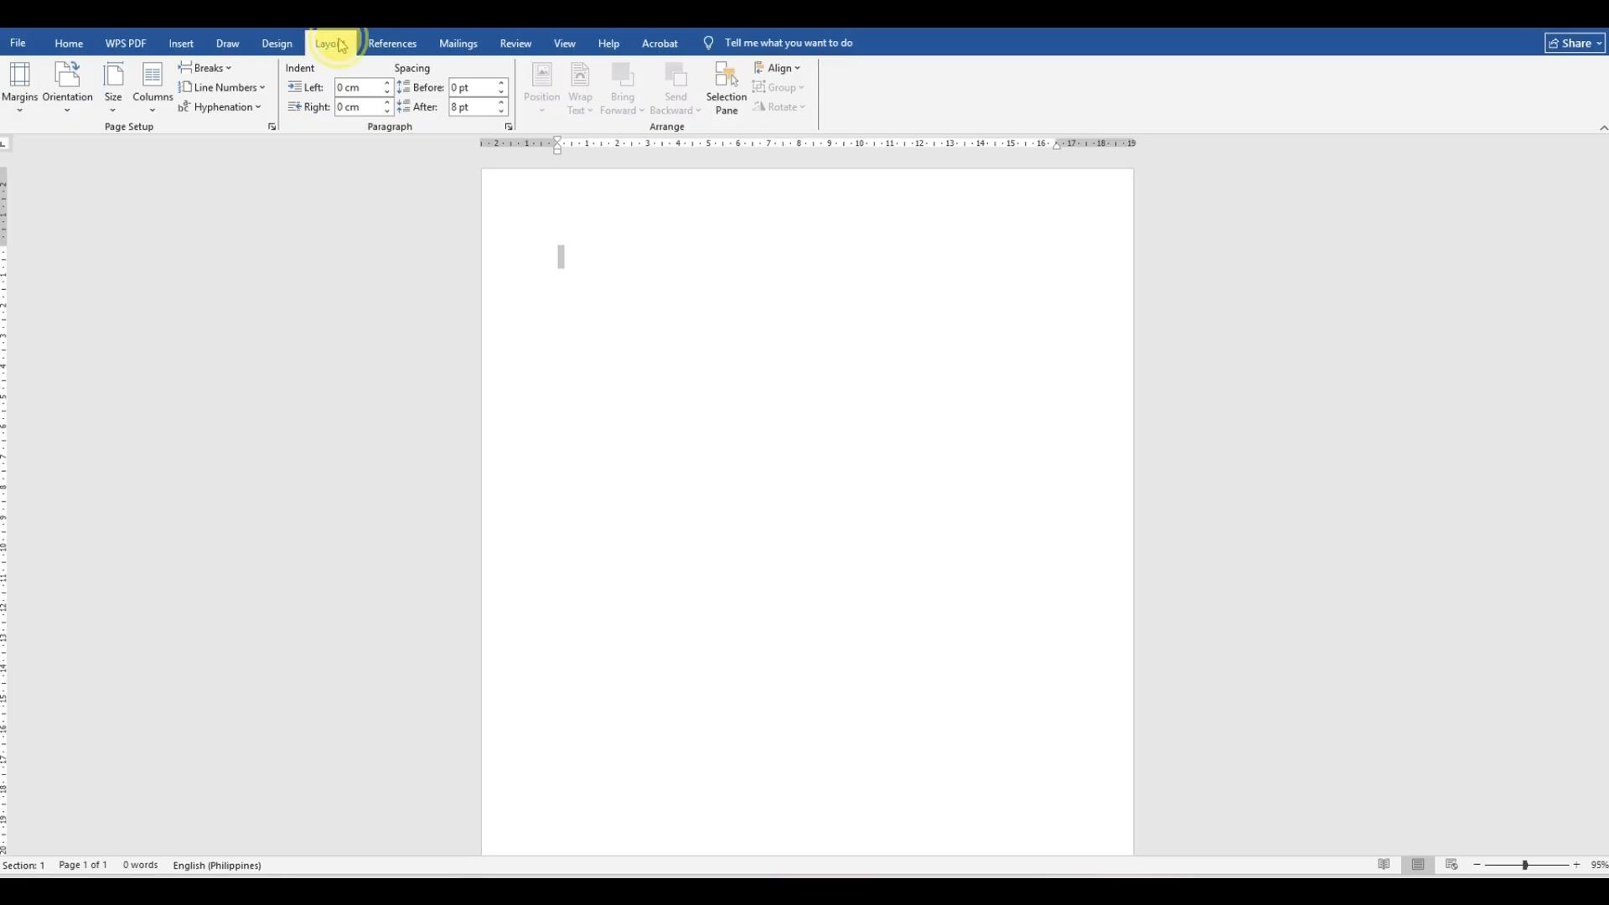
pyautogui.click(73, 99)
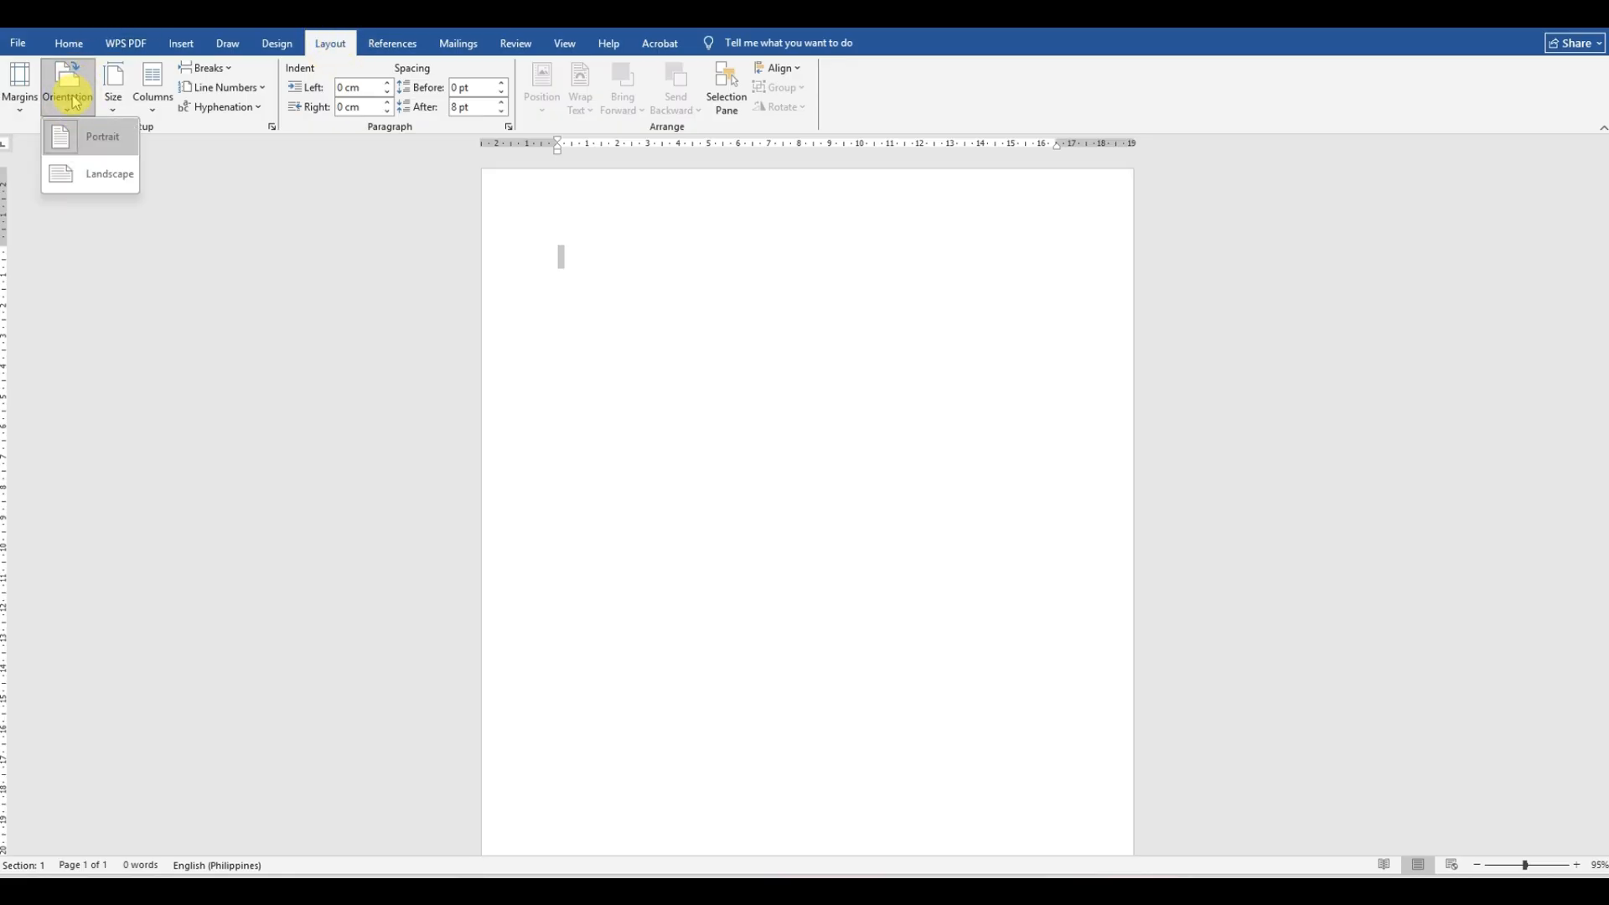
pyautogui.click(114, 175)
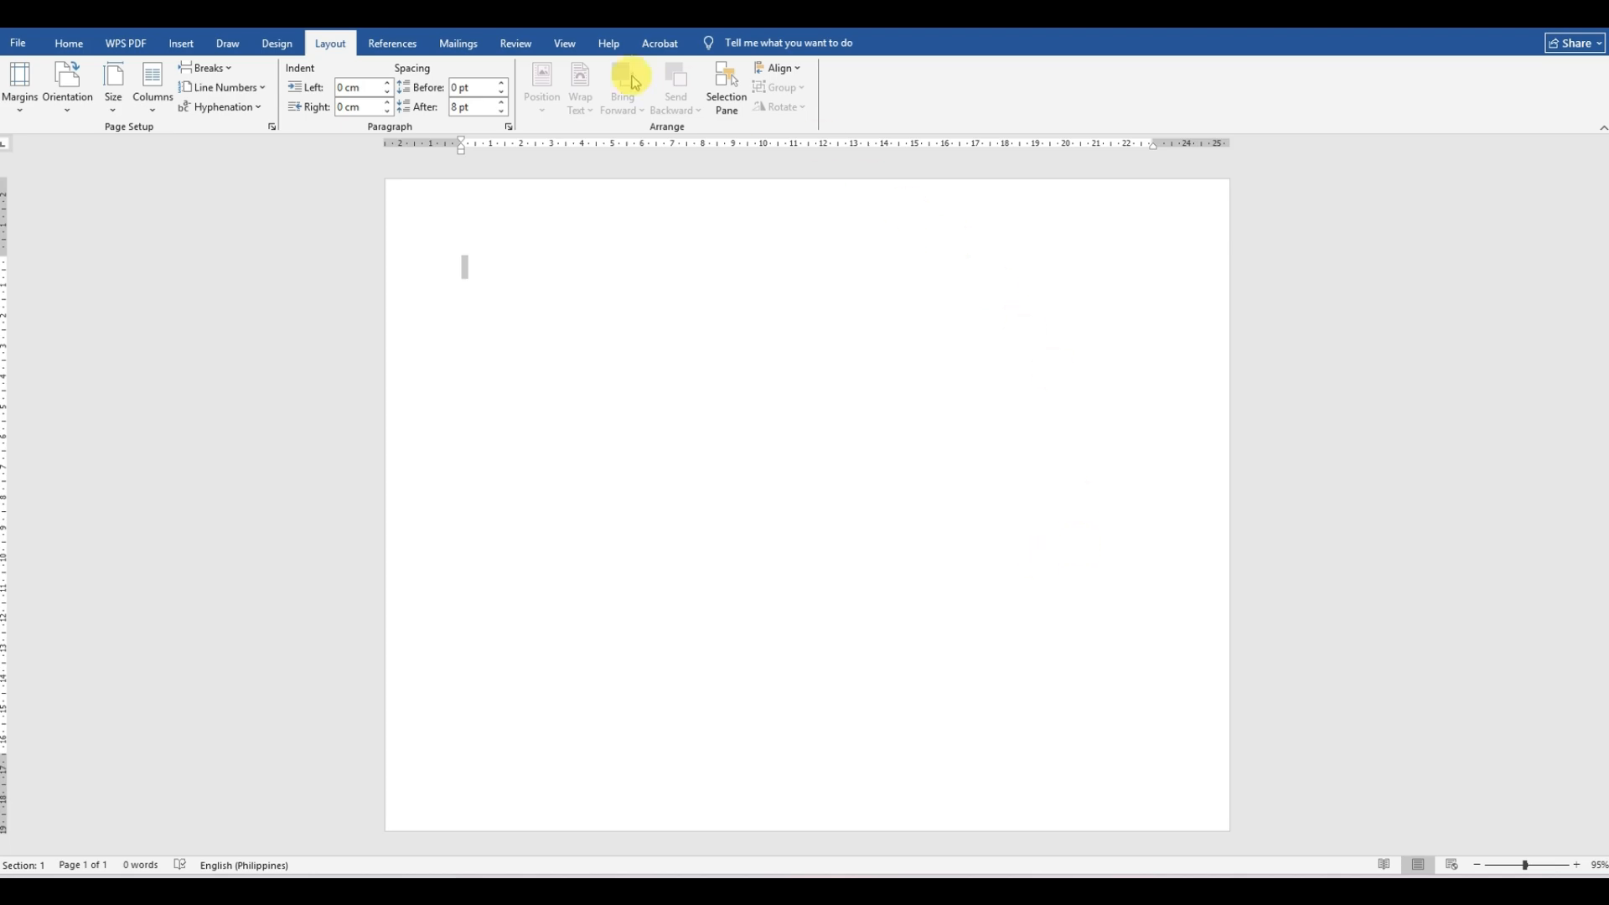
# Insert a Stacked Bar chart into the blank page
pyautogui.click(192, 46)
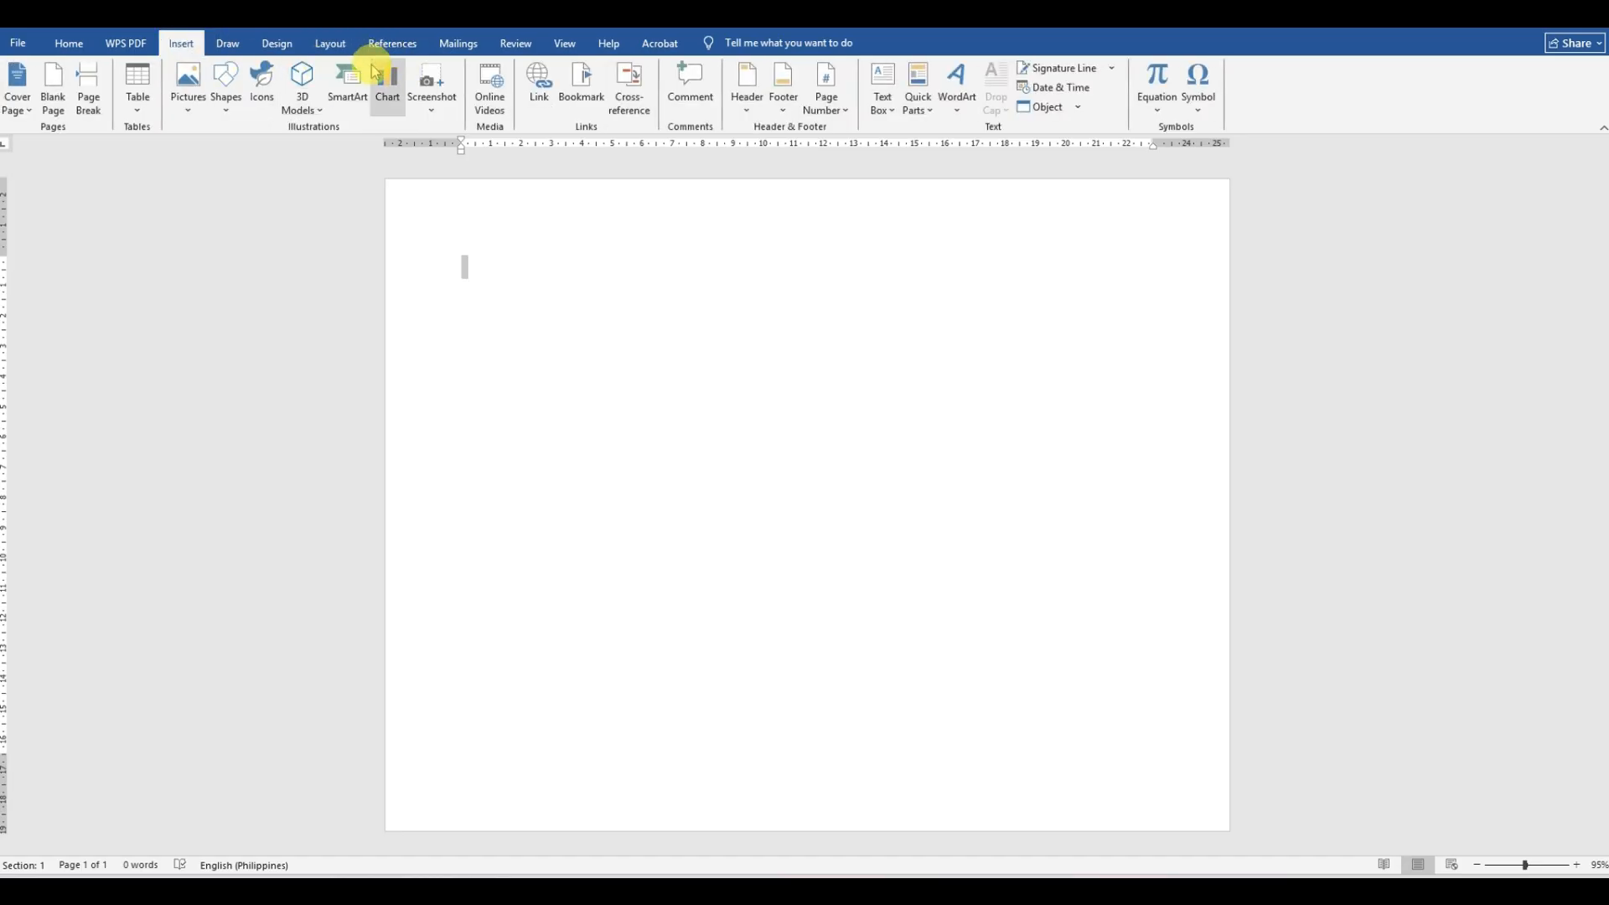
pyautogui.click(391, 93)
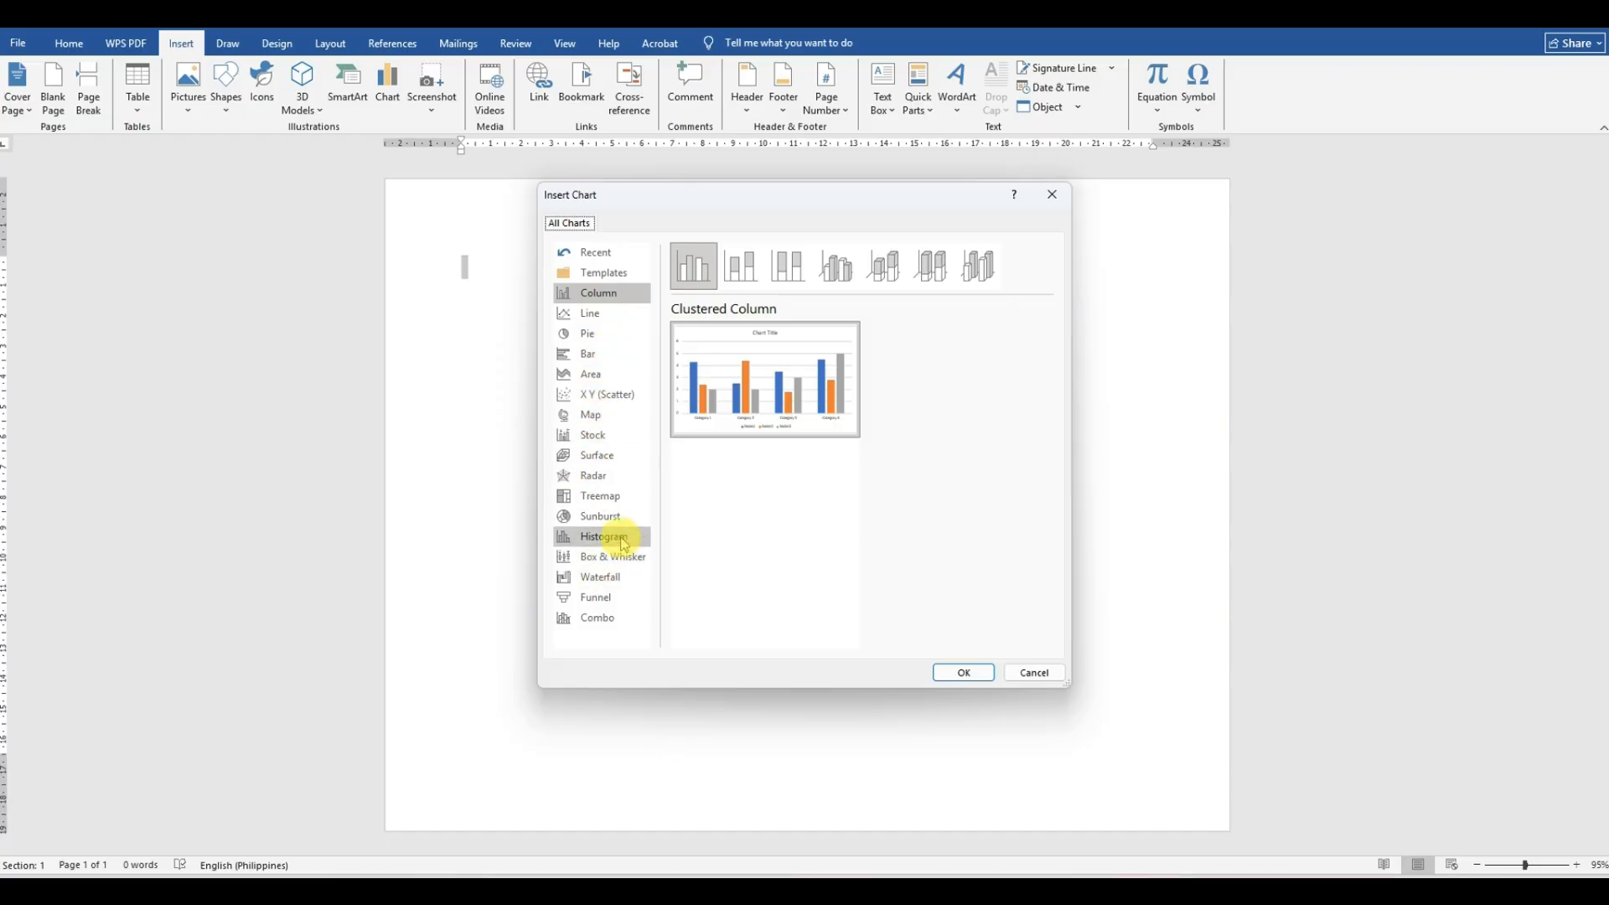
pyautogui.click(626, 363)
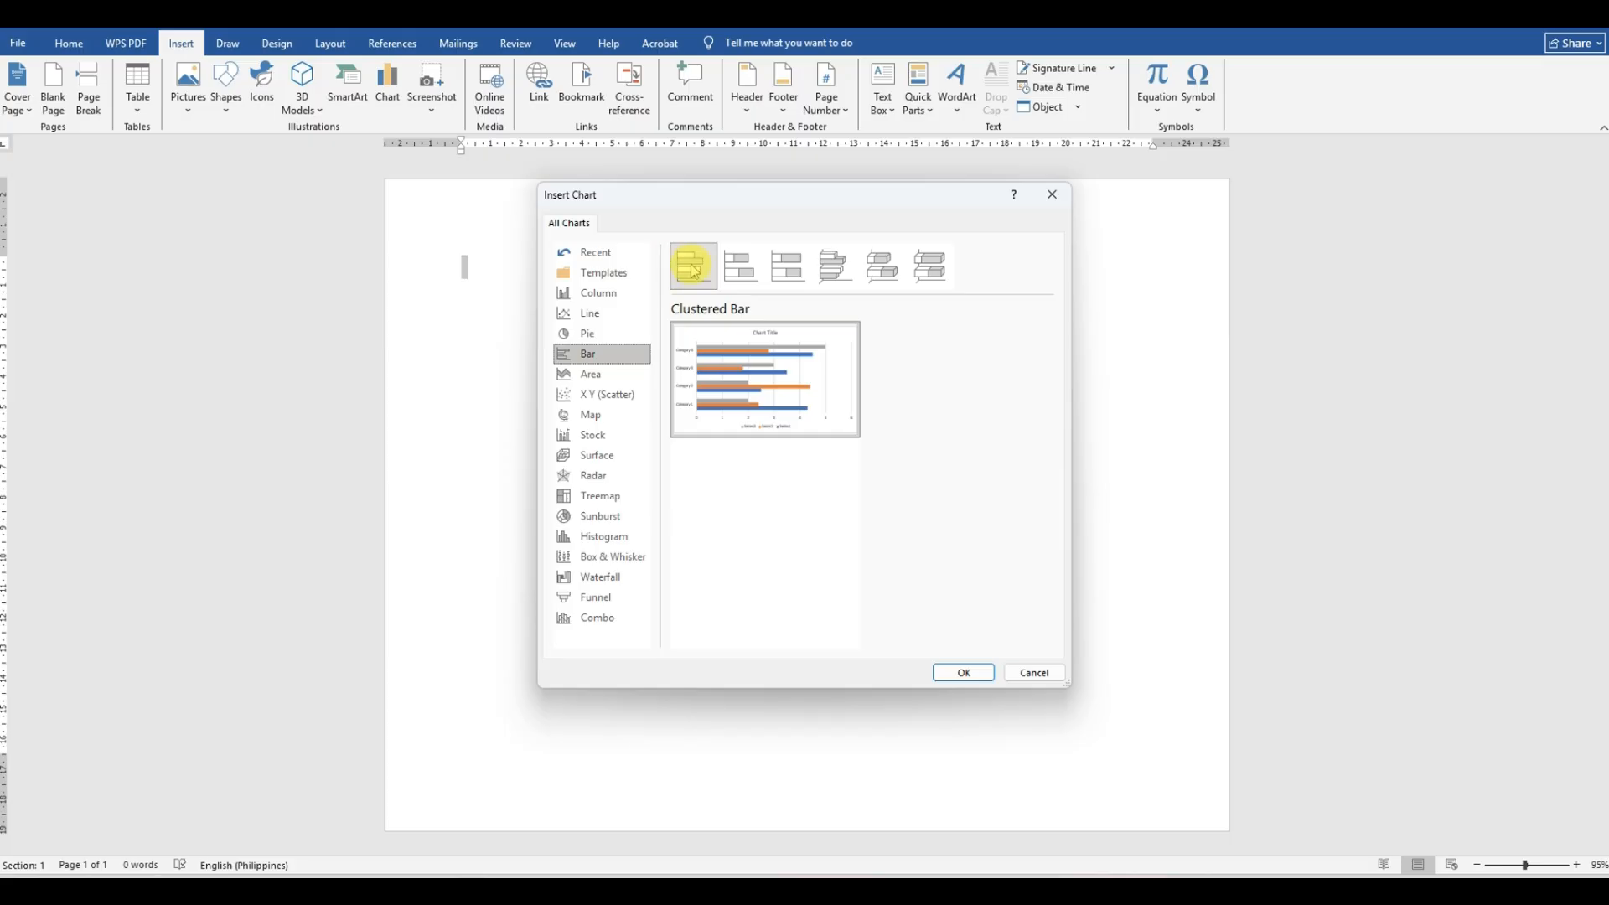
pyautogui.click(740, 277)
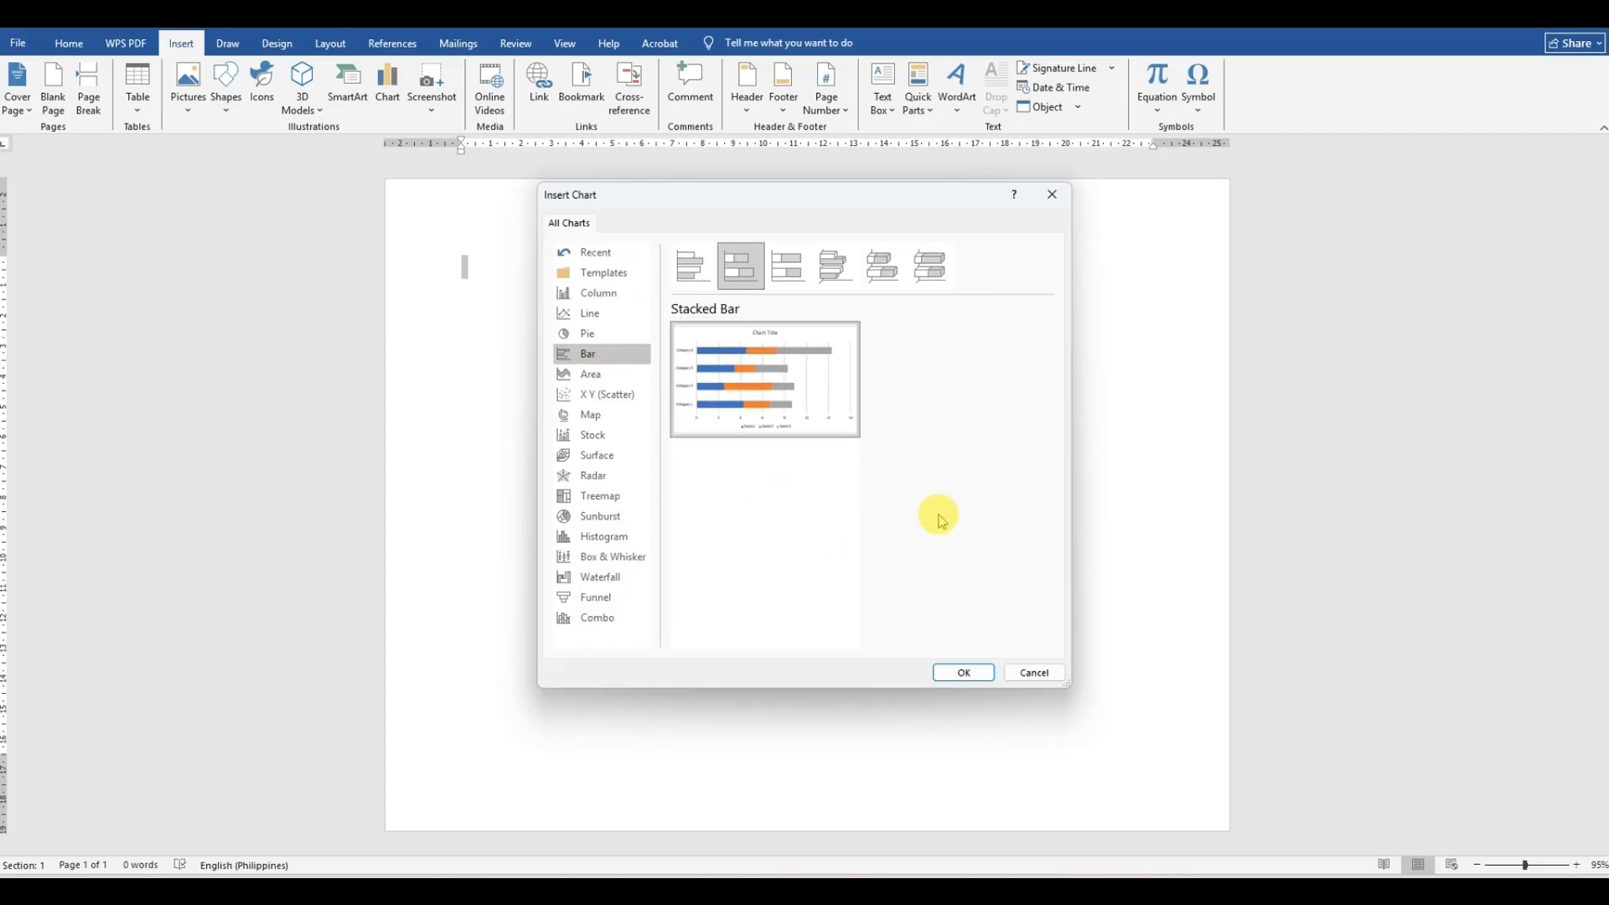
pyautogui.click(966, 674)
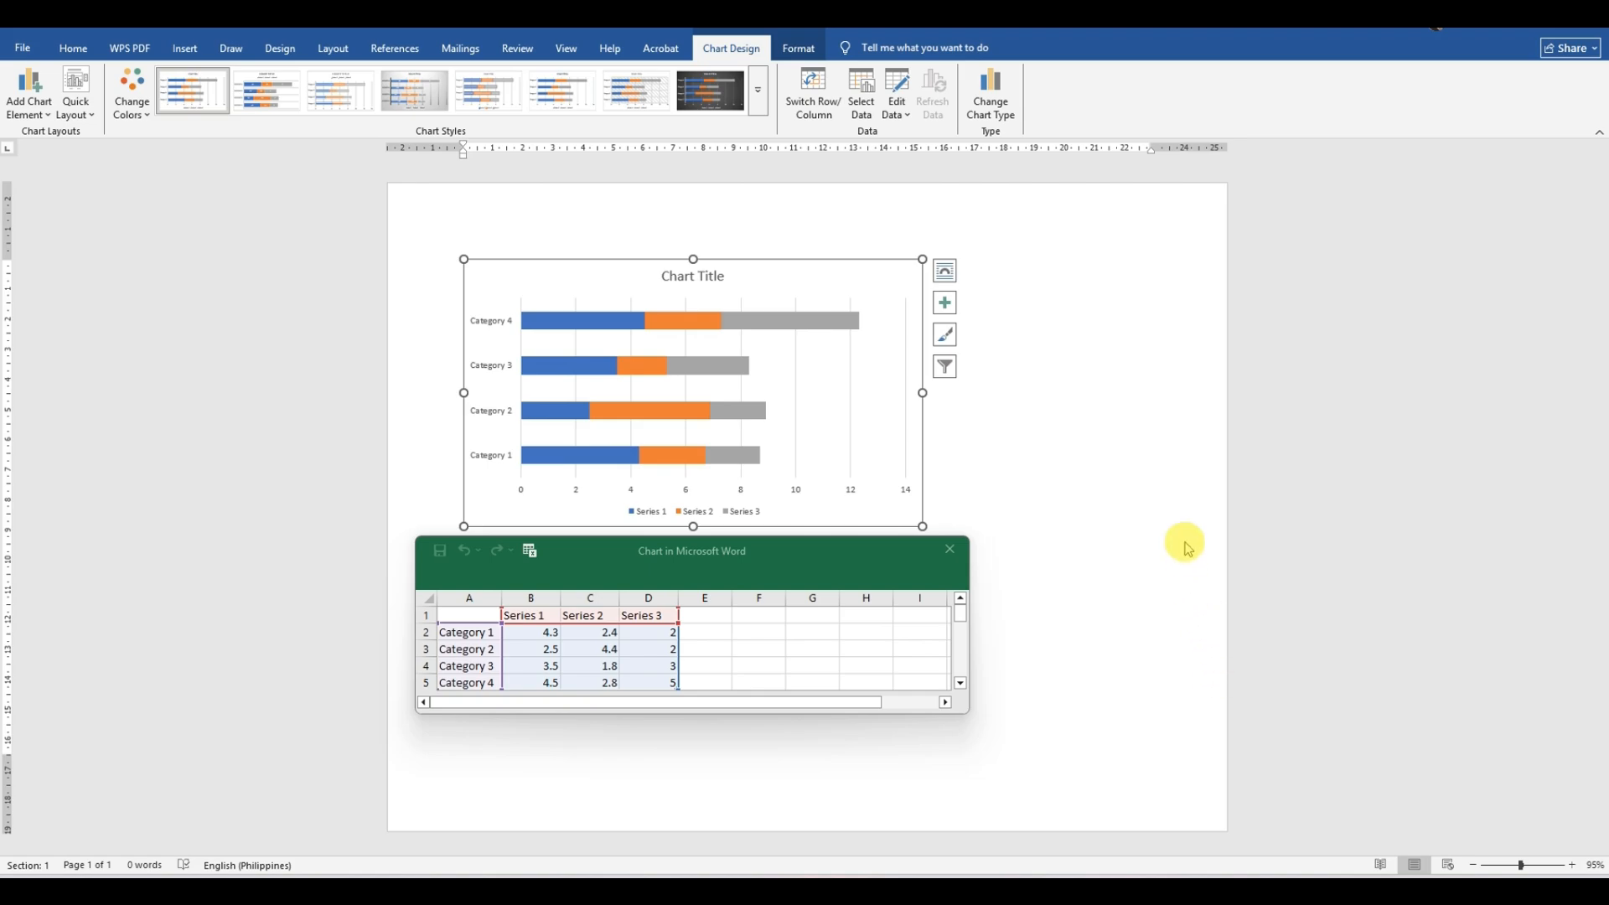
# Replace the placeholder chart title with "BIRTHDAY EVENT"
pyautogui.click(716, 275)
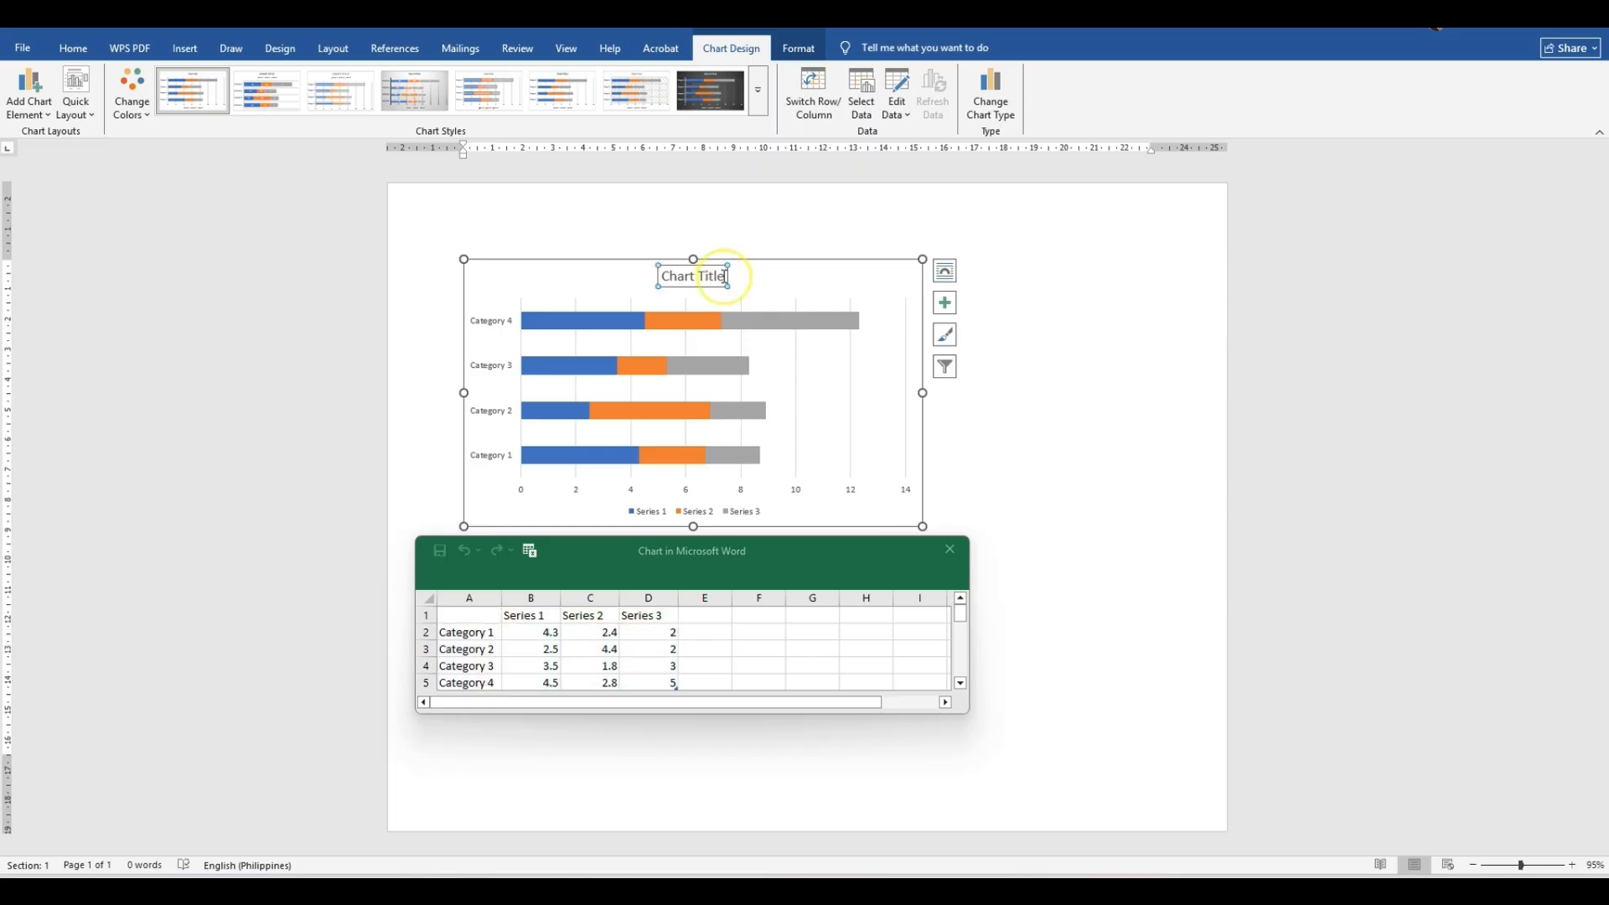
pyautogui.click(729, 277)
pyautogui.press('BackSpace')
pyautogui.press('BackSpace')
pyautogui.press('BackSpace')
pyautogui.press('BackSpace')
pyautogui.press('BackSpace')
pyautogui.press('BackSpace')
pyautogui.press('BackSpace')
pyautogui.press('BackSpace')
pyautogui.press('BackSpace')
pyautogui.press('BackSpace')
pyautogui.press('BackSpace')
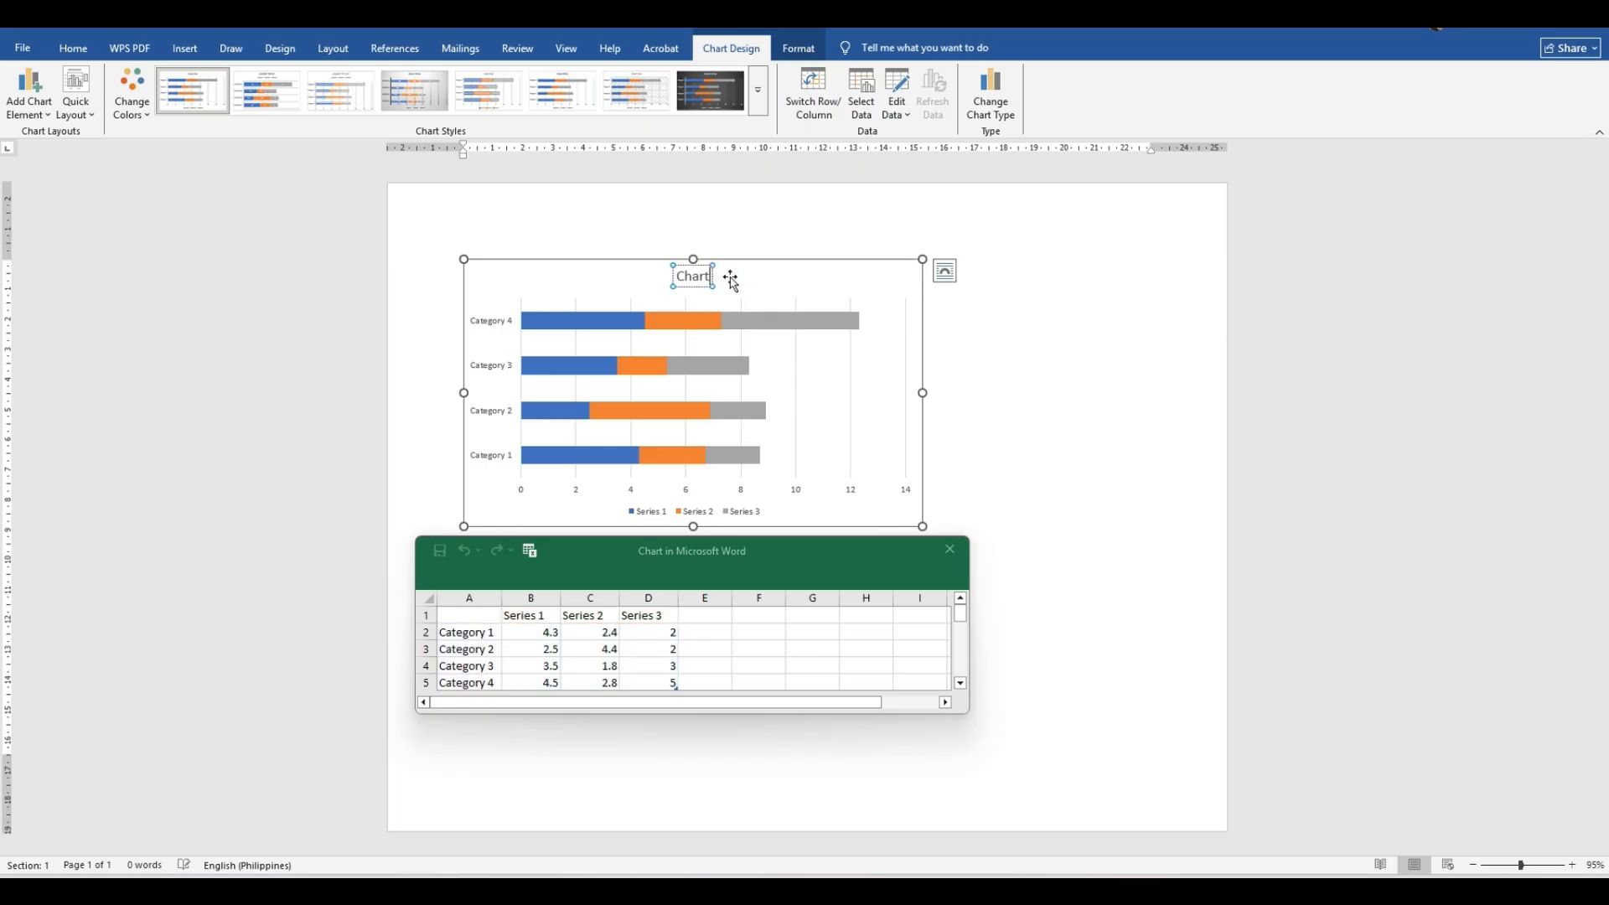
pyautogui.write('BIRTHDAY EVENT')
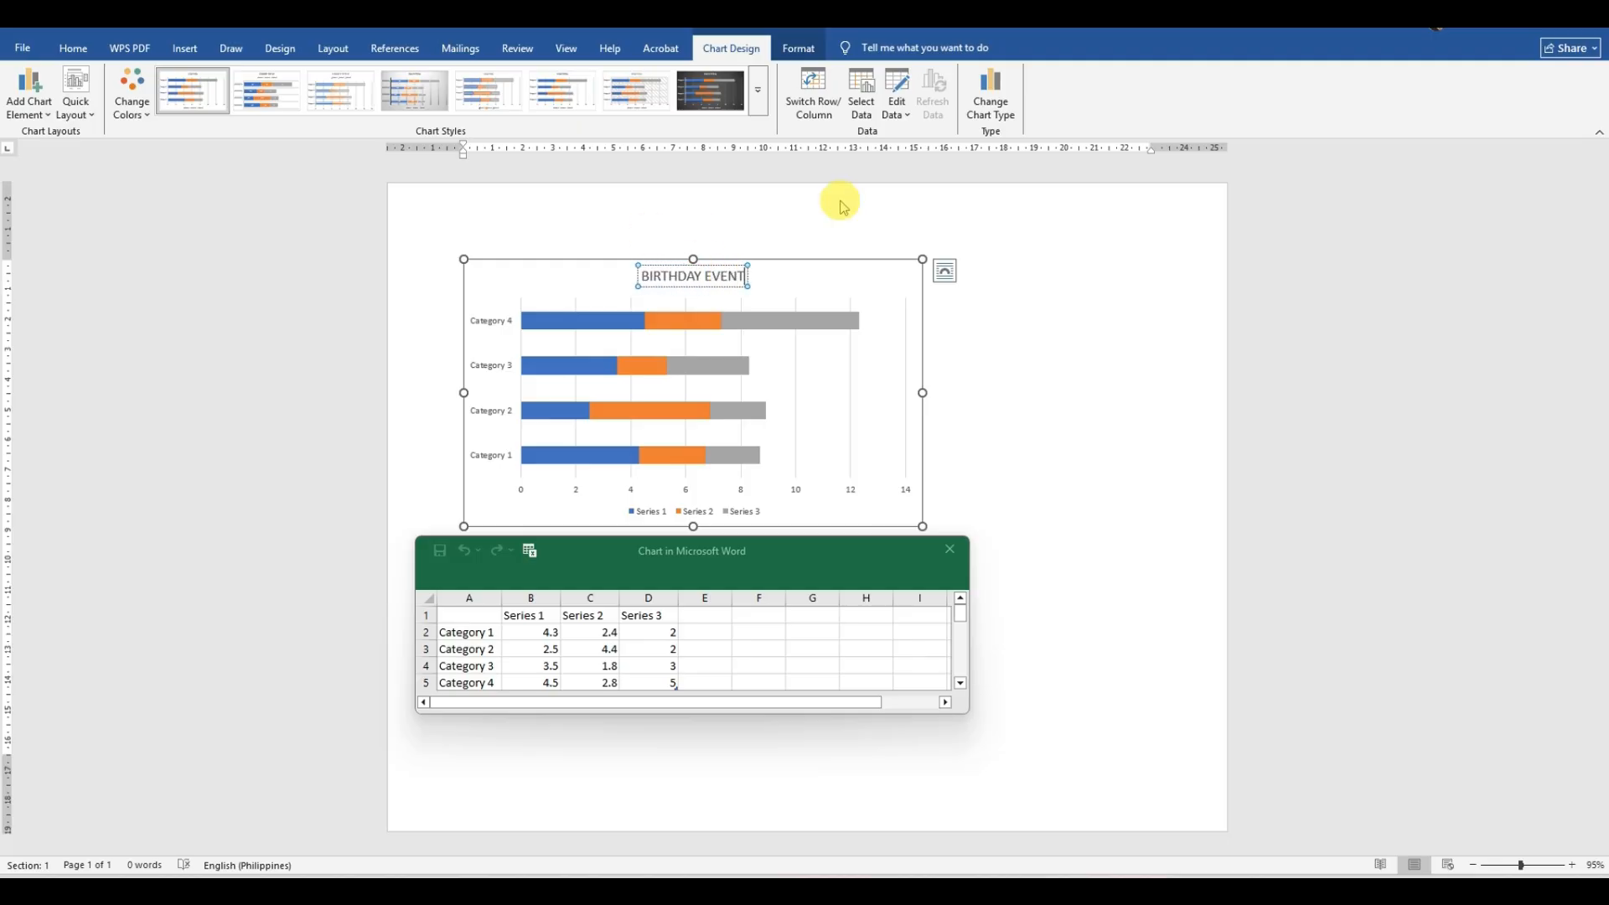
pyautogui.click(835, 276)
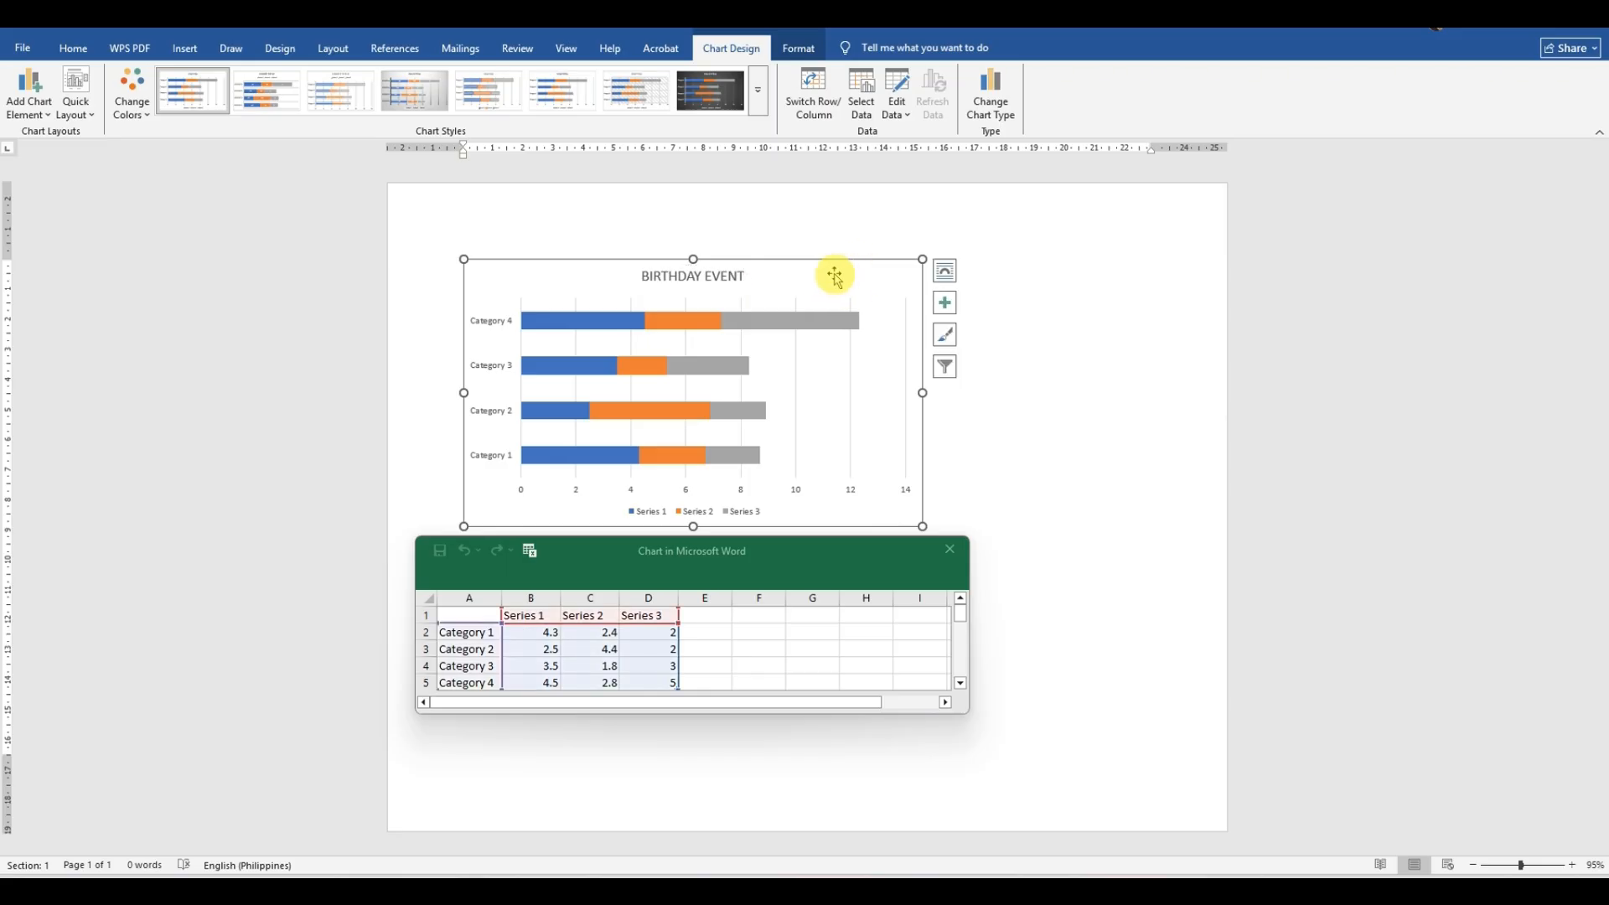
# Change the font of the whole chart title to Britannic Bold
pyautogui.click(746, 280)
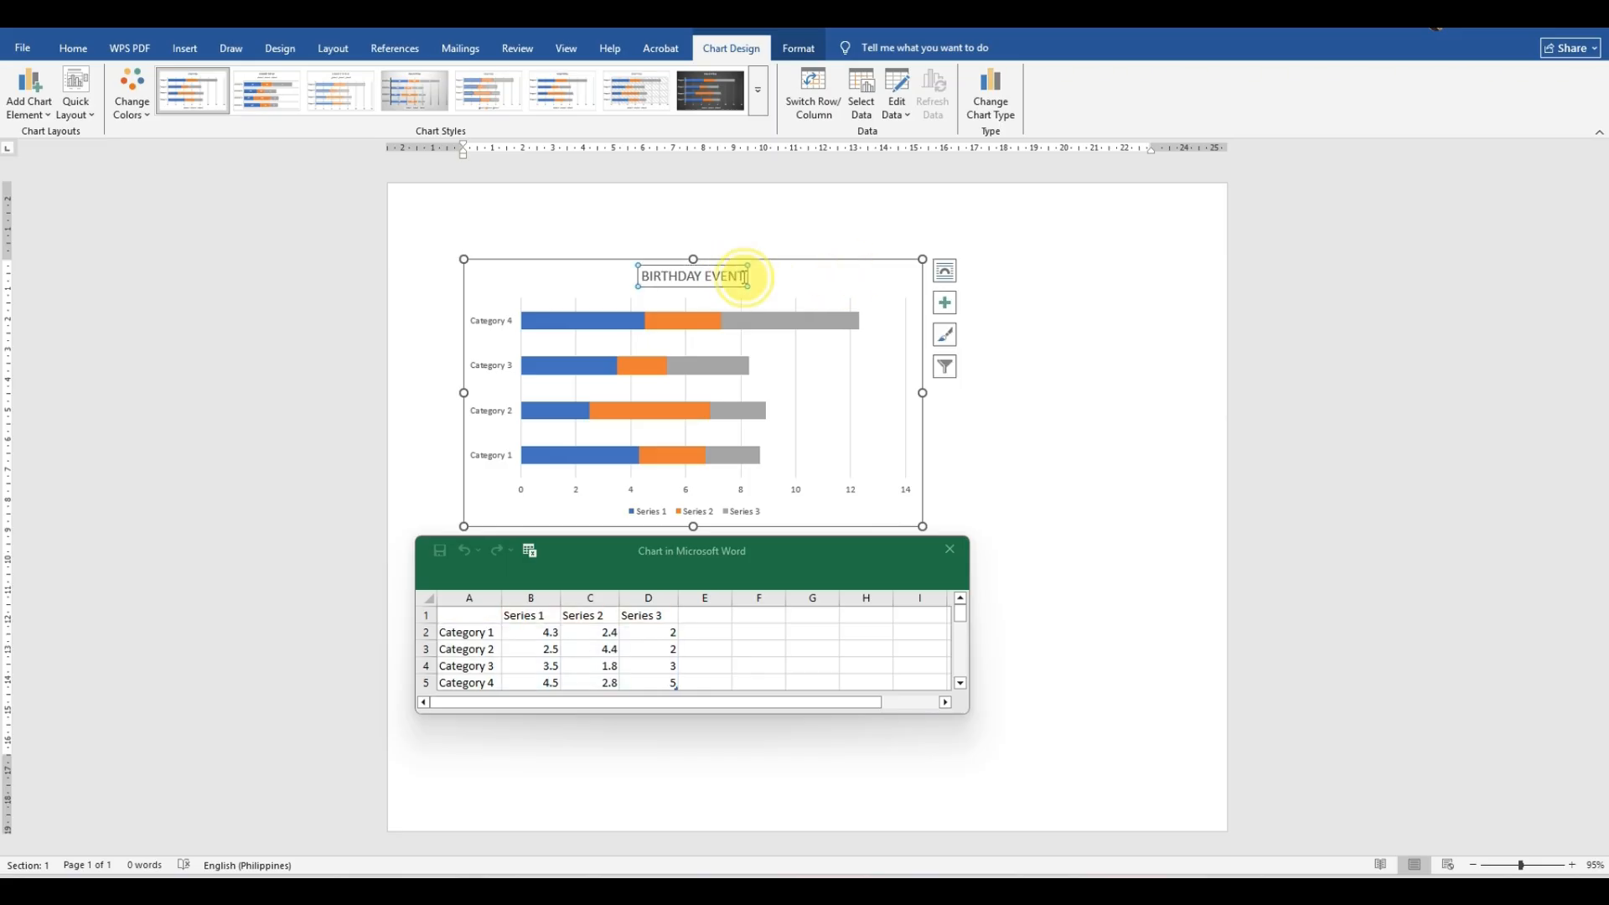
pyautogui.rightClick(745, 280)
pyautogui.click(680, 279)
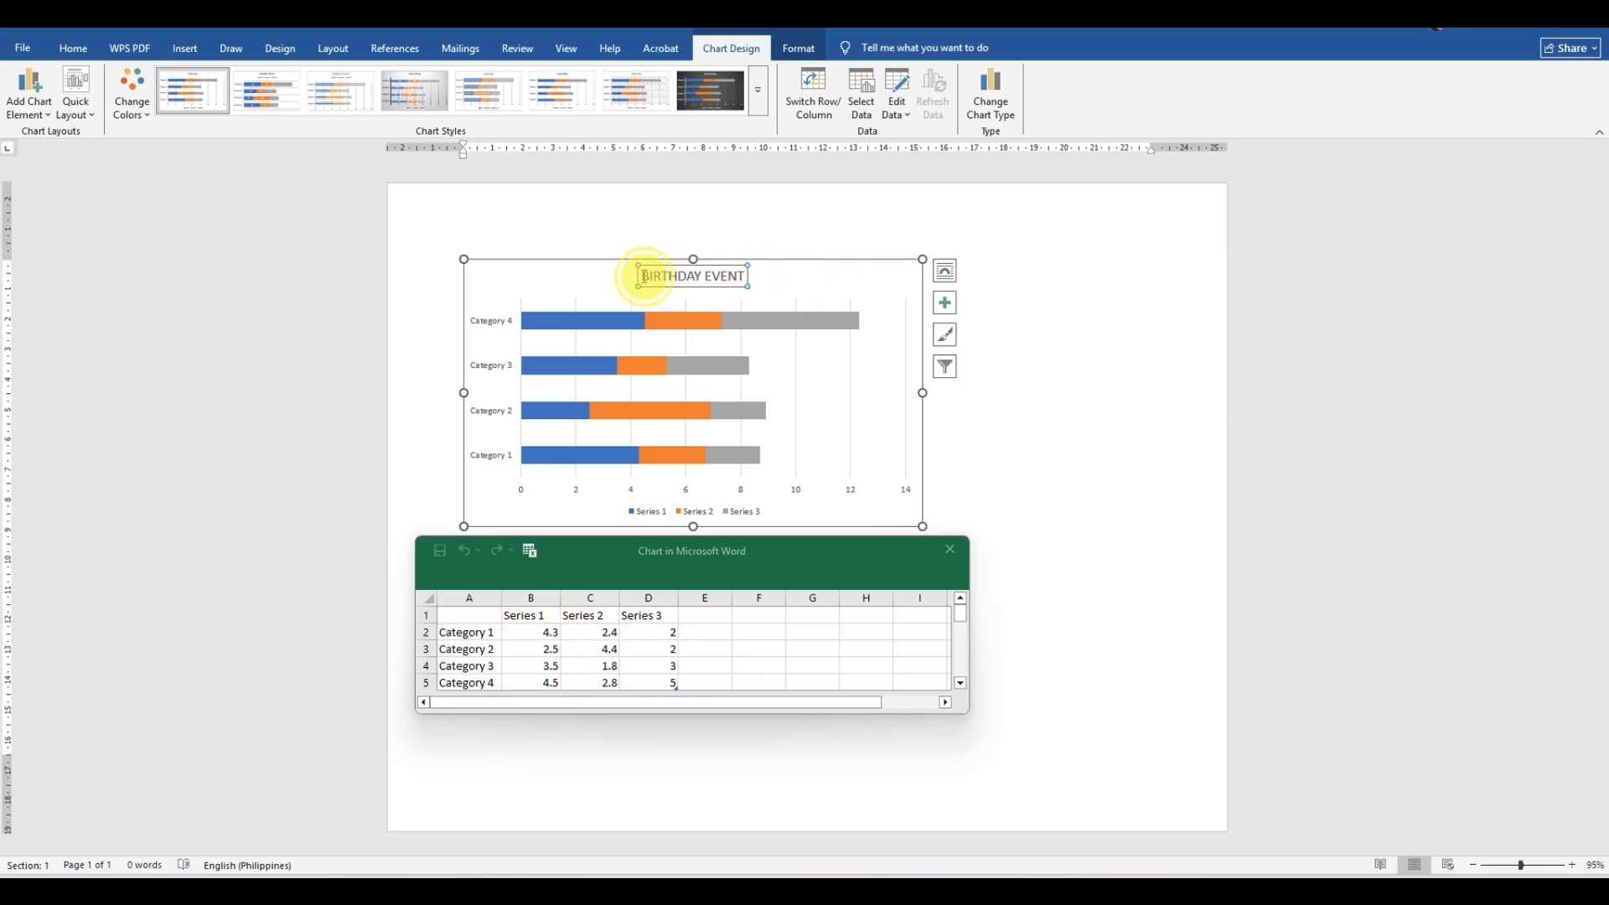
pyautogui.click(668, 277)
pyautogui.moveTo(668, 276); pyautogui.dragTo(672, 278)
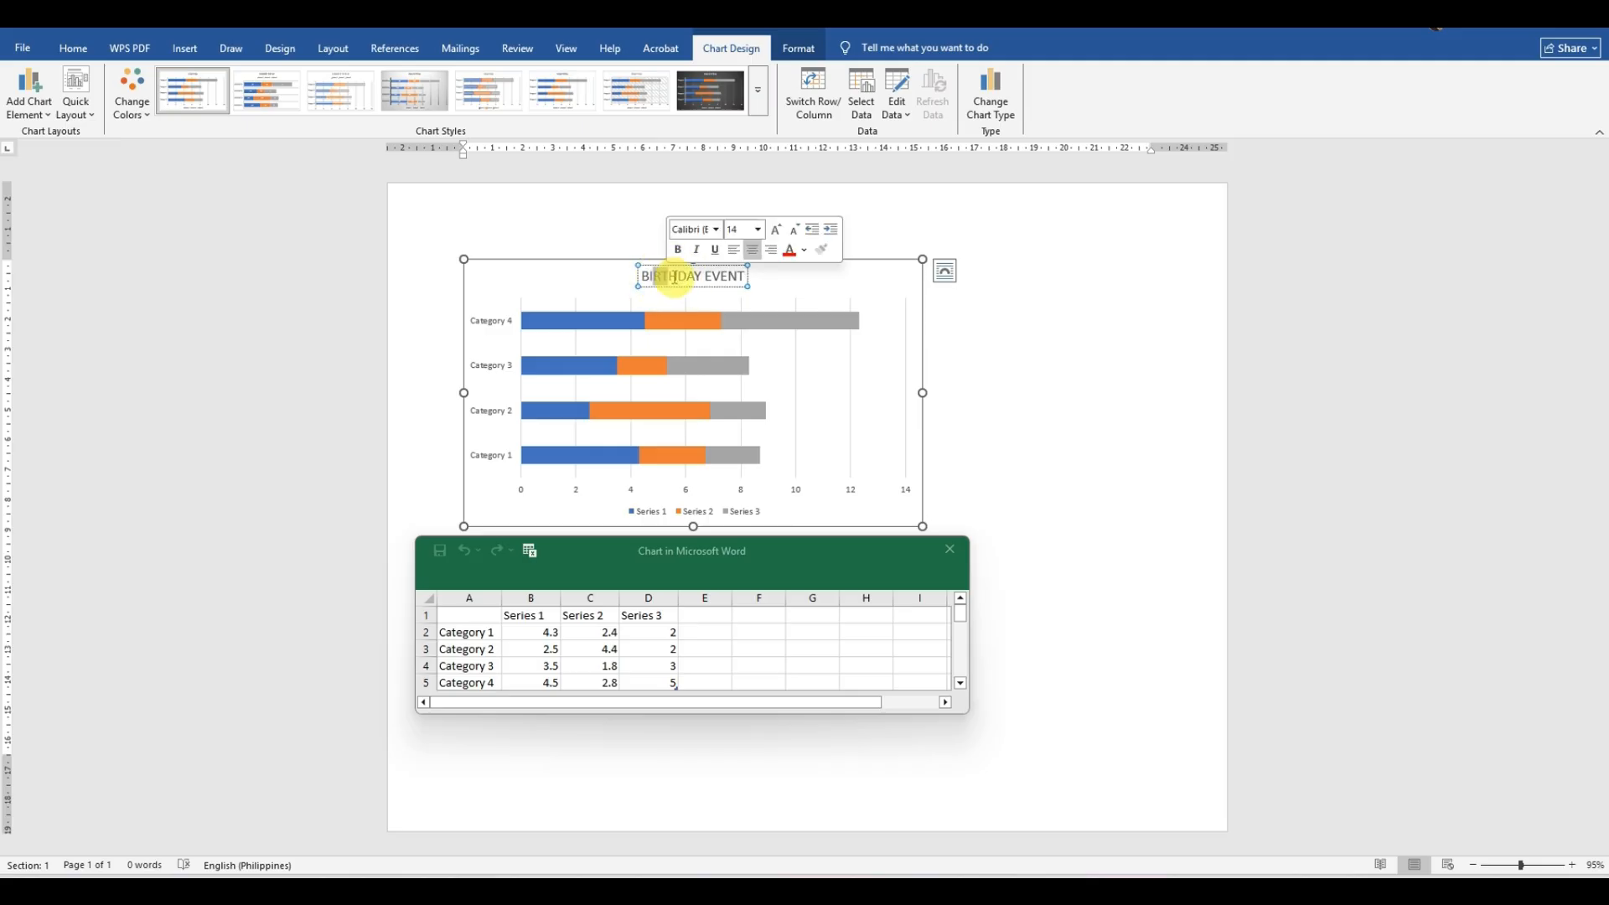
pyautogui.doubleClick(673, 277)
pyautogui.doubleClick(718, 277)
pyautogui.click(745, 277)
pyautogui.moveTo(642, 277); pyautogui.dragTo(747, 278)
pyautogui.click(794, 234)
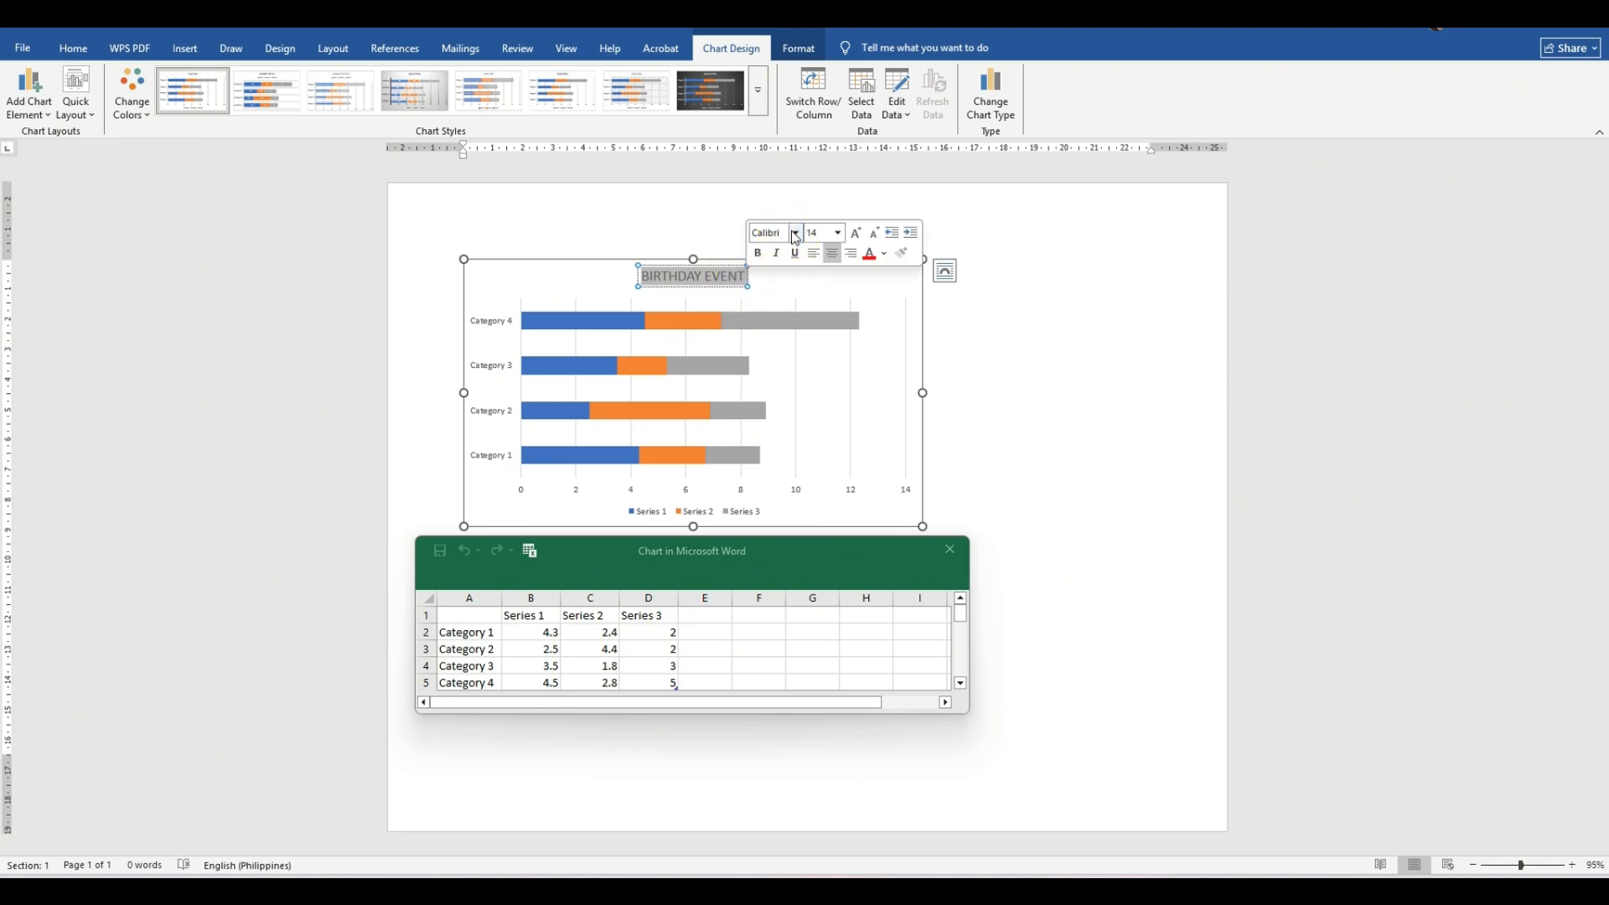
pyautogui.scroll(-4, 863, 688)
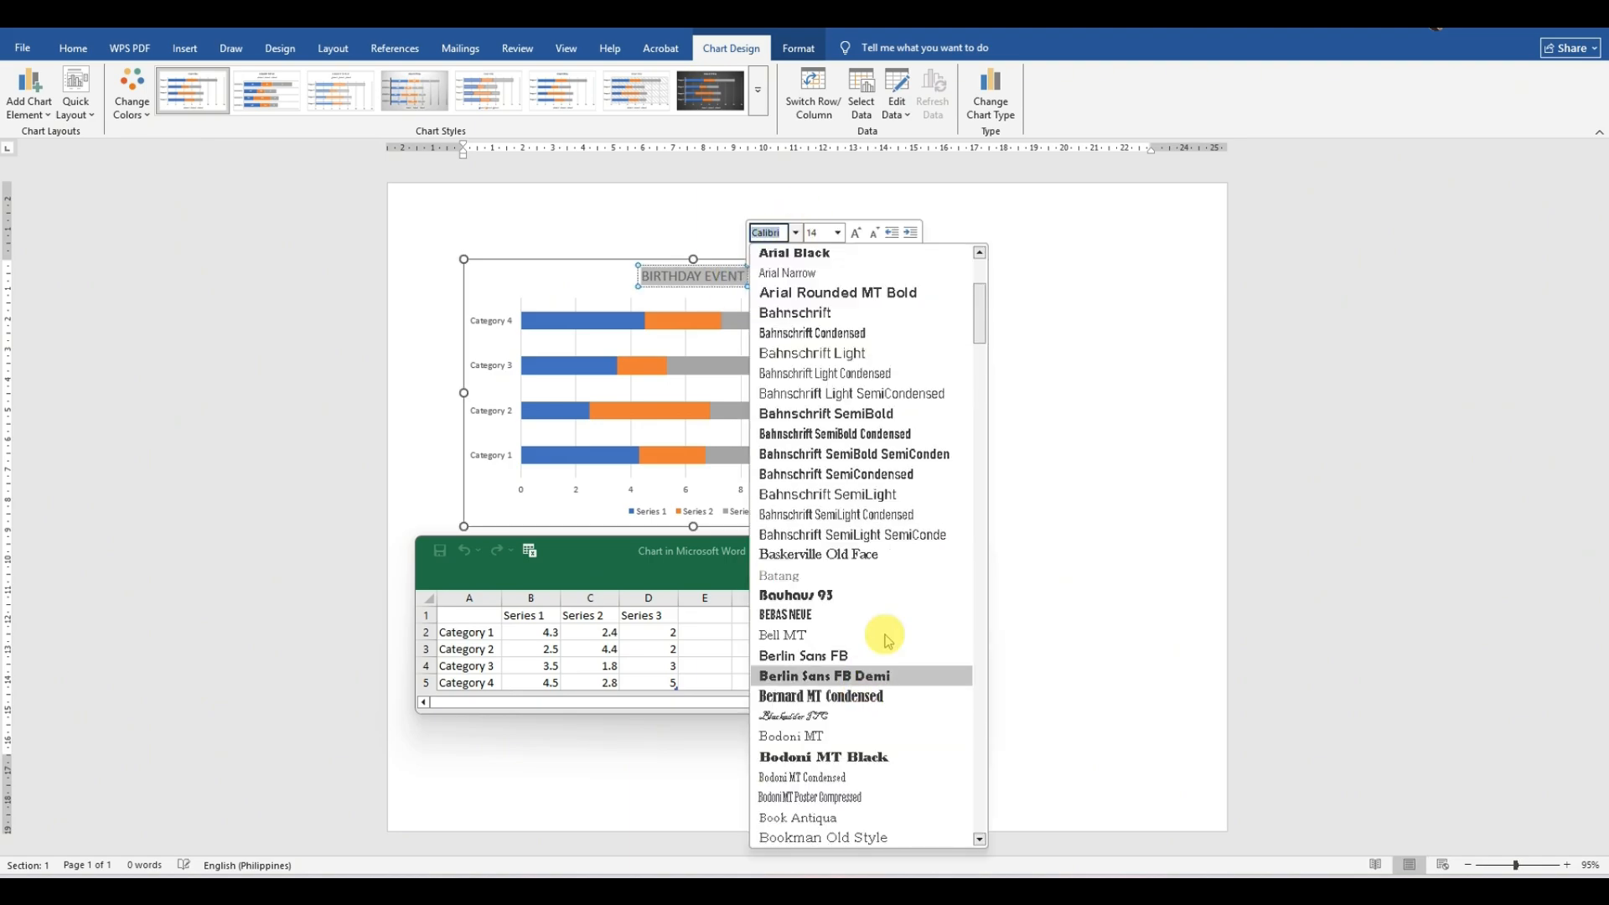
pyautogui.moveTo(978, 316); pyautogui.dragTo(971, 369)
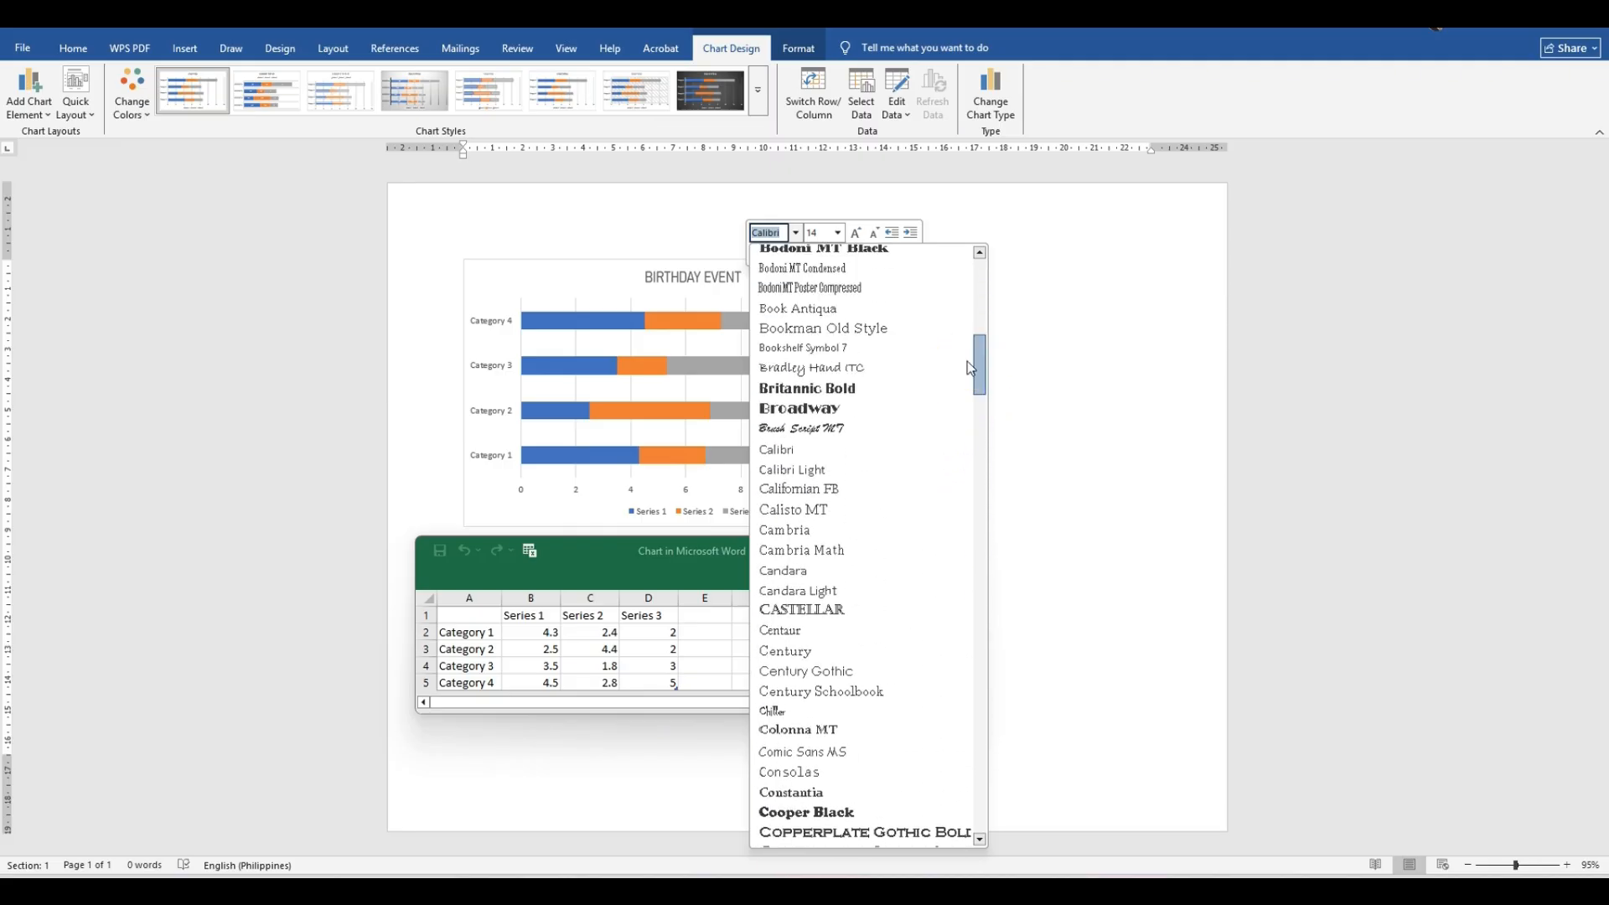
pyautogui.click(846, 388)
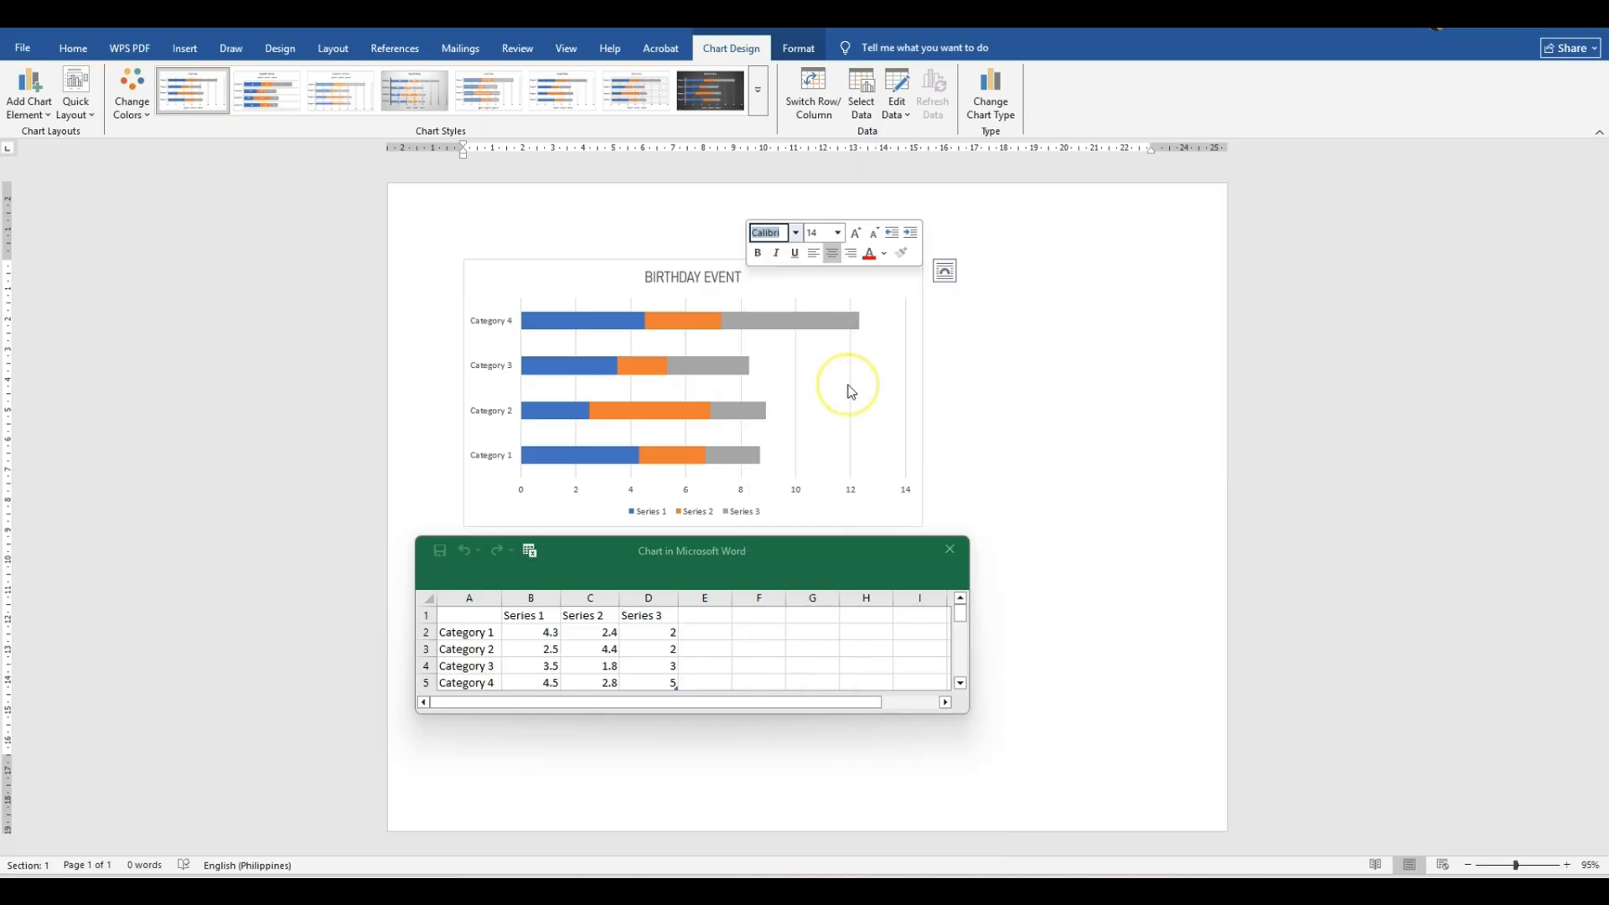
# Set the chart title's font size to 18 and its colour to the blue theme colour
pyautogui.click(838, 234)
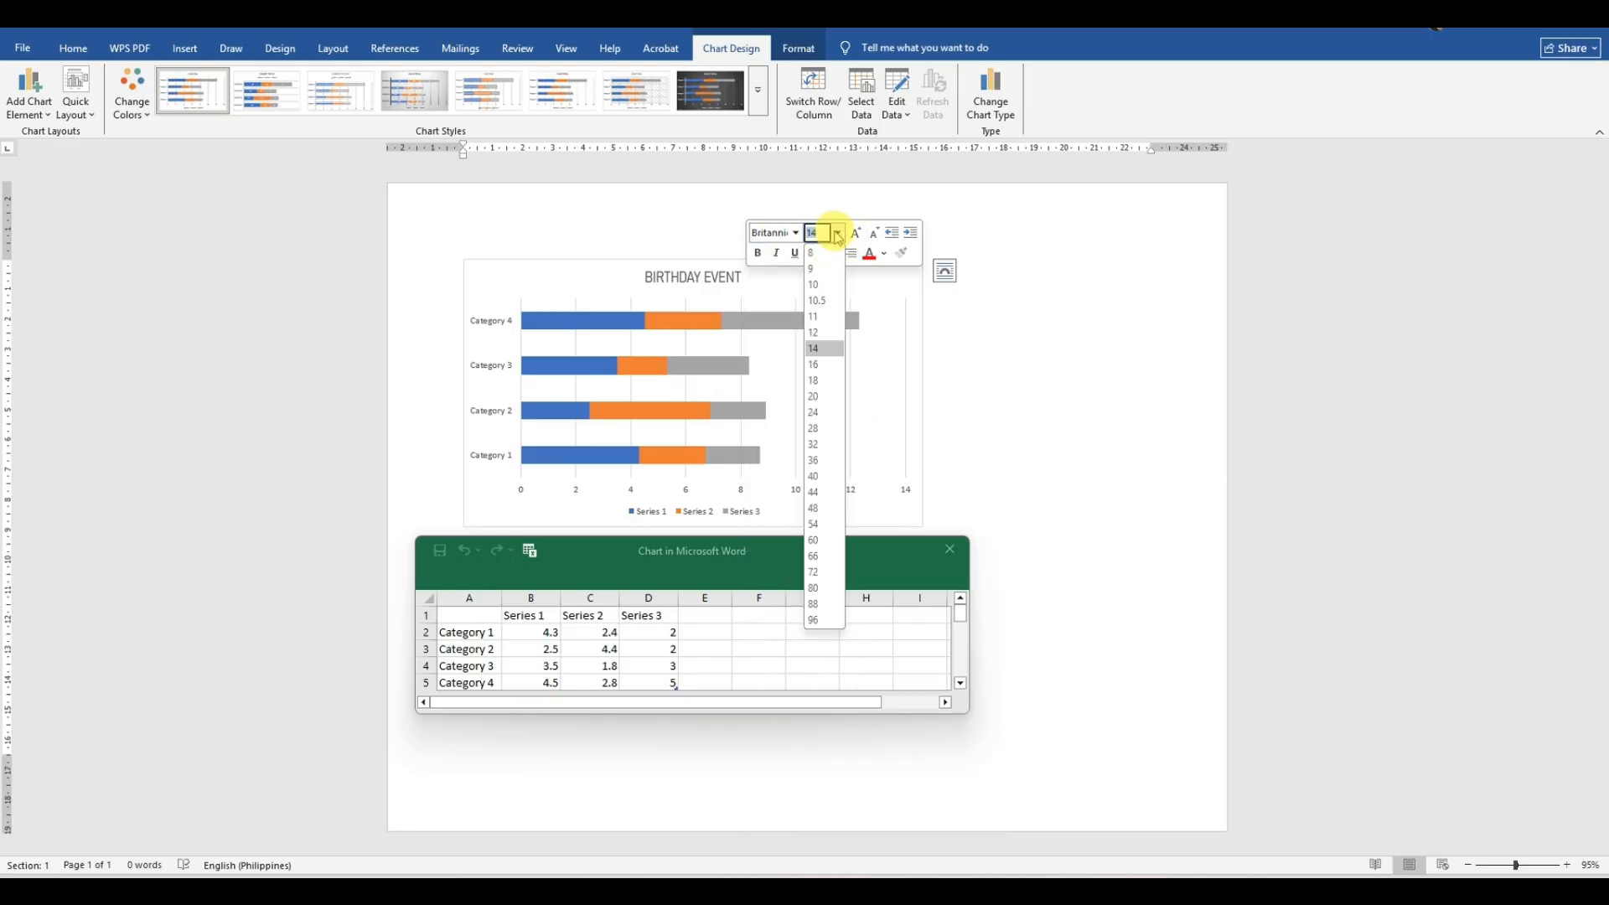
pyautogui.click(828, 381)
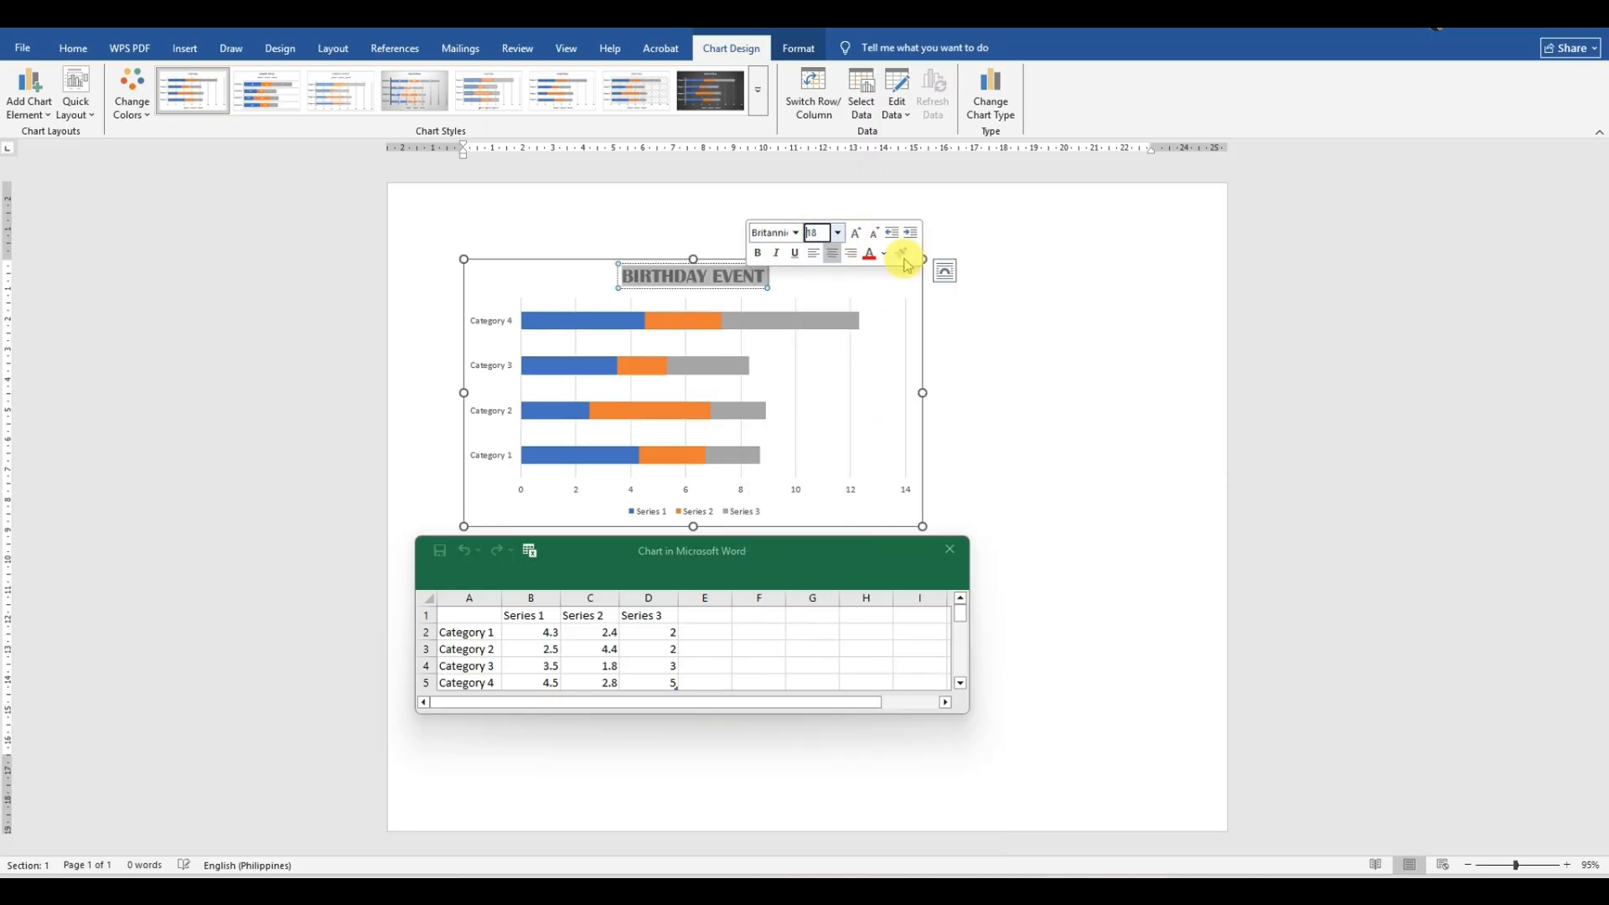
pyautogui.click(885, 255)
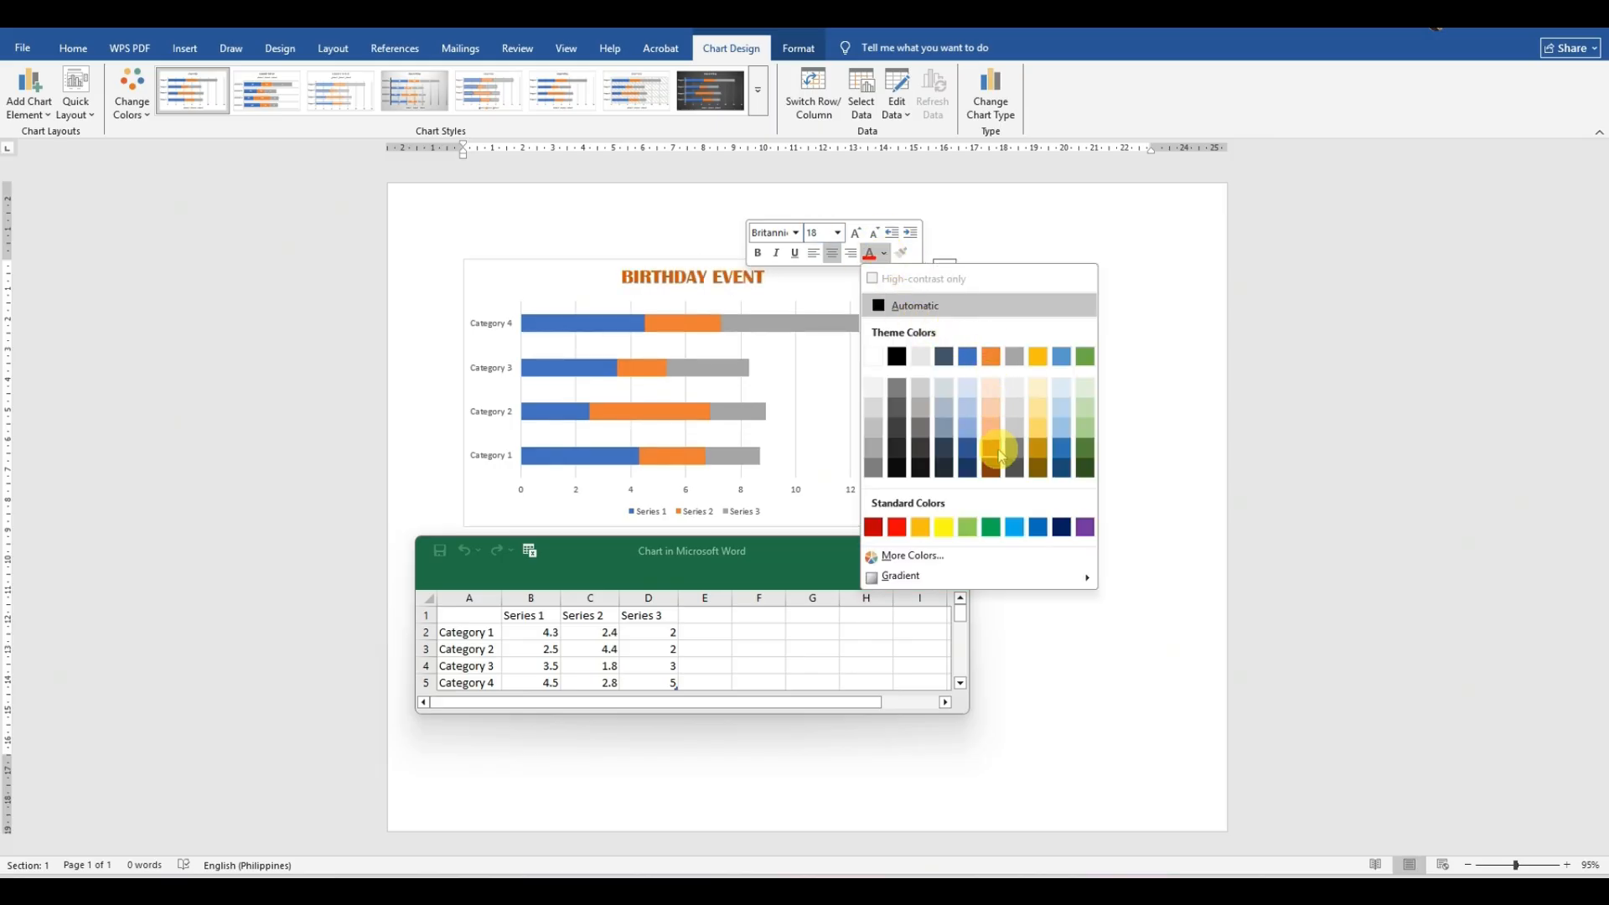
pyautogui.click(964, 361)
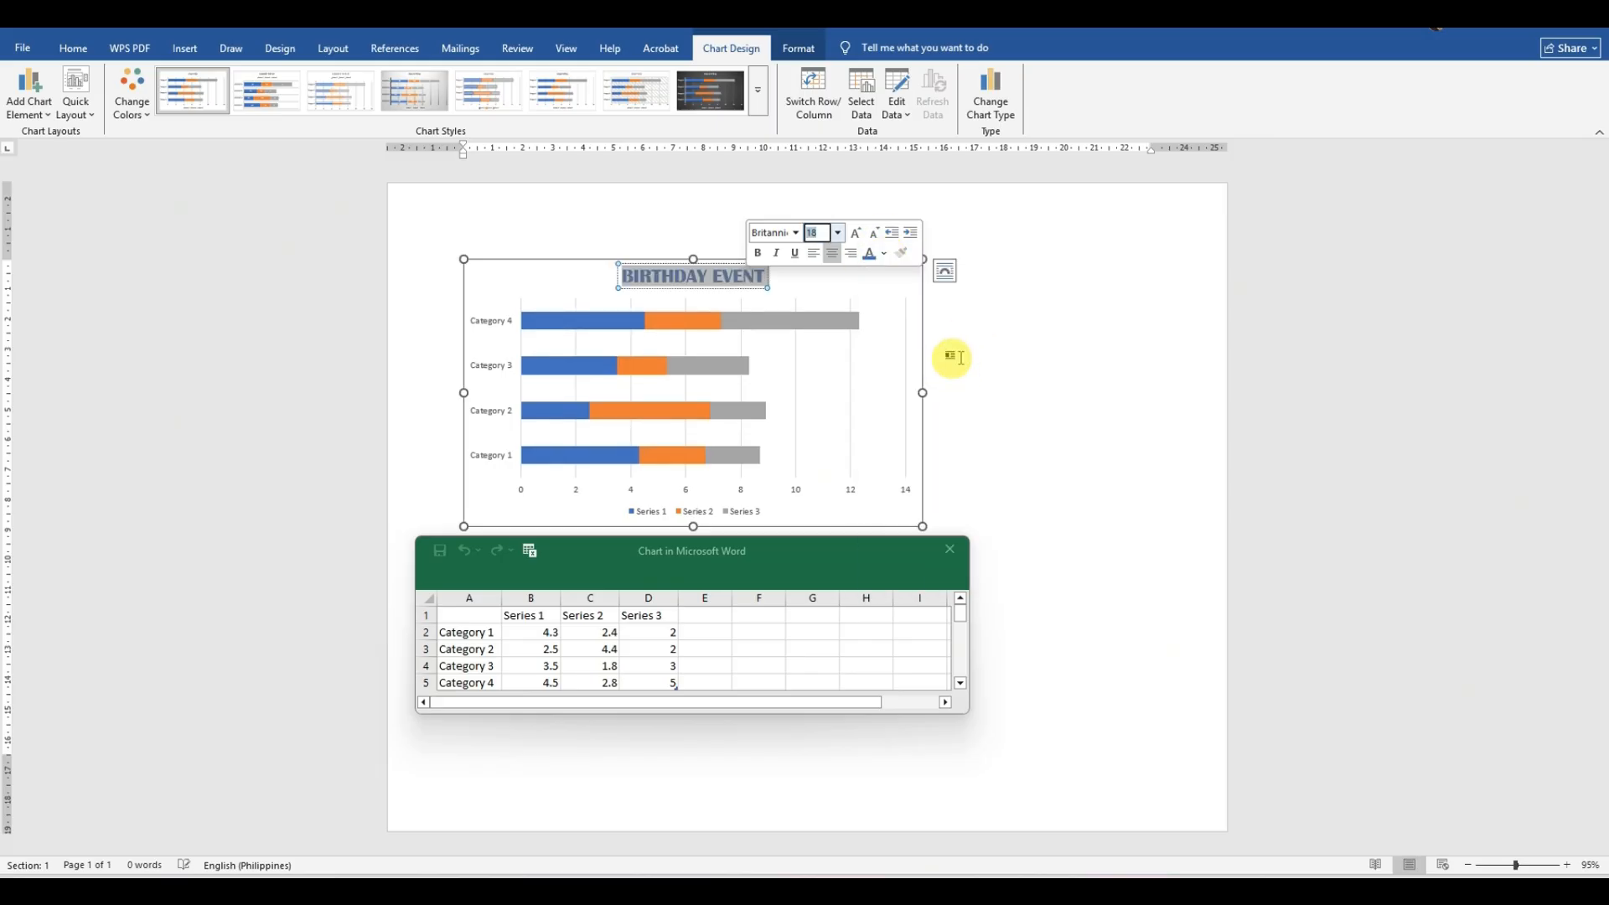
pyautogui.click(1052, 340)
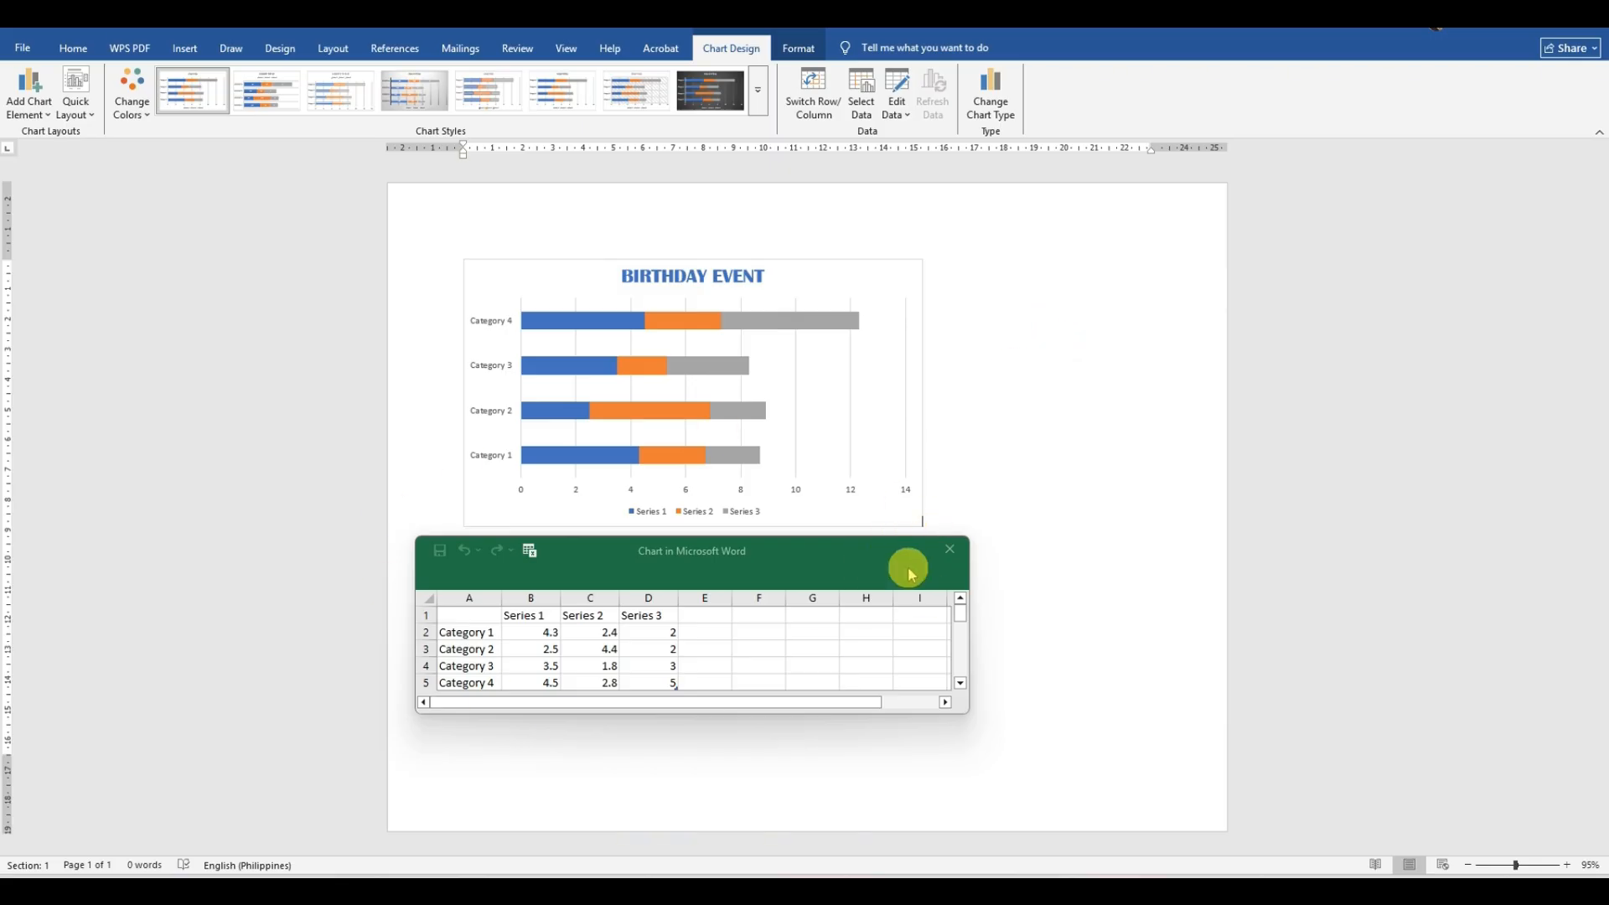
# Enlarge the chart's data sheet window in height and width so that more rows and columns fit
pyautogui.click(813, 569)
pyautogui.moveTo(688, 718); pyautogui.dragTo(685, 829)
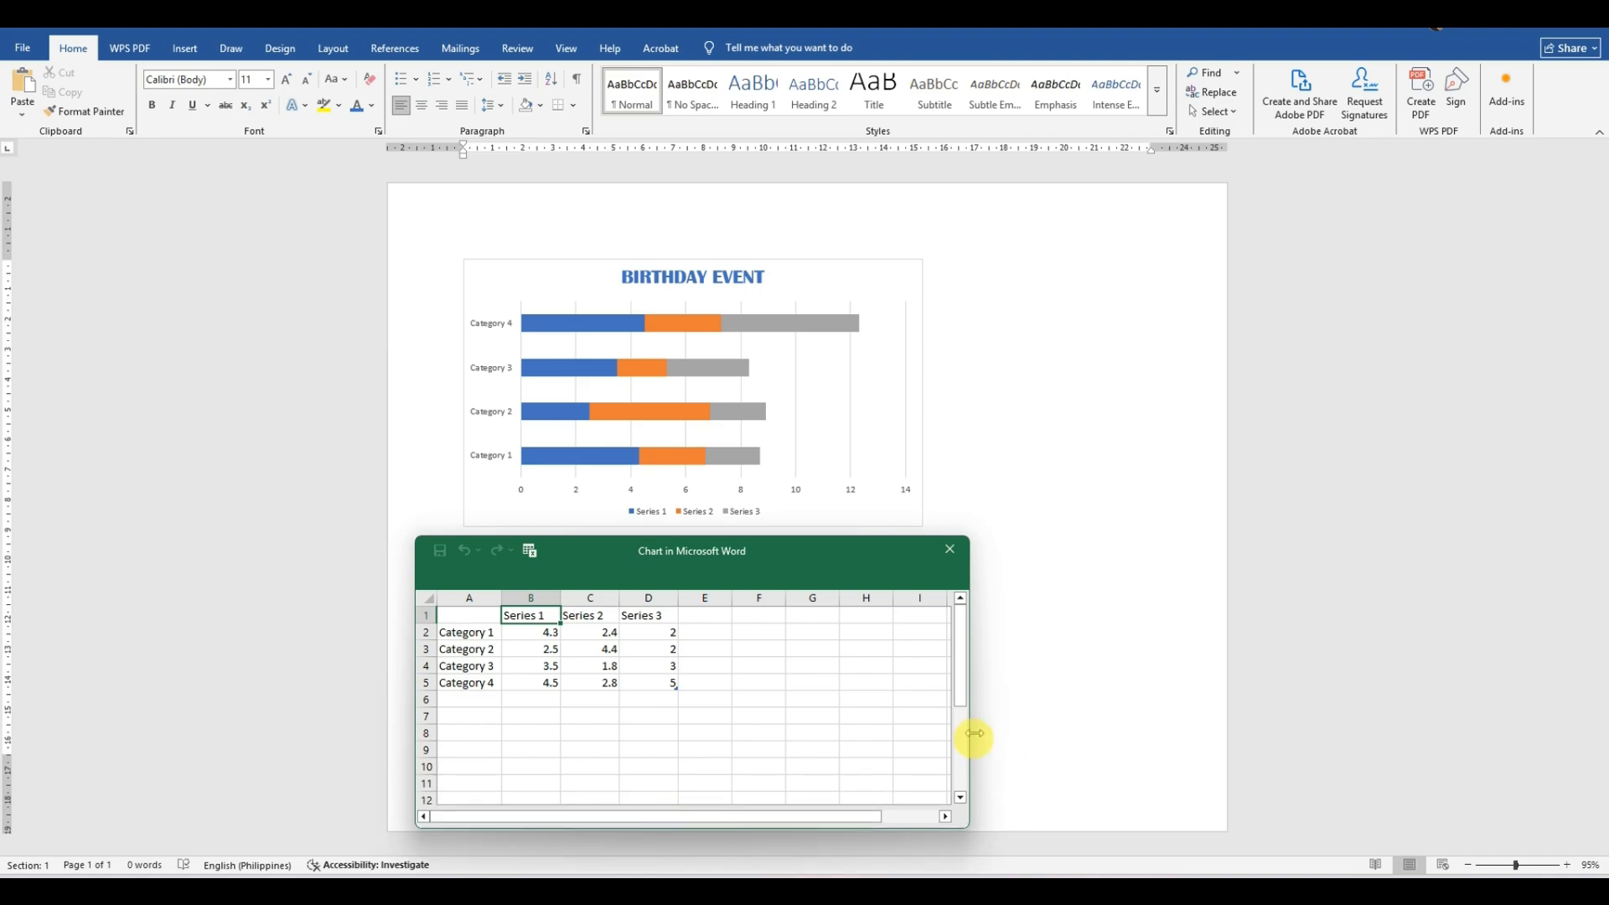
pyautogui.moveTo(977, 732); pyautogui.dragTo(1138, 730)
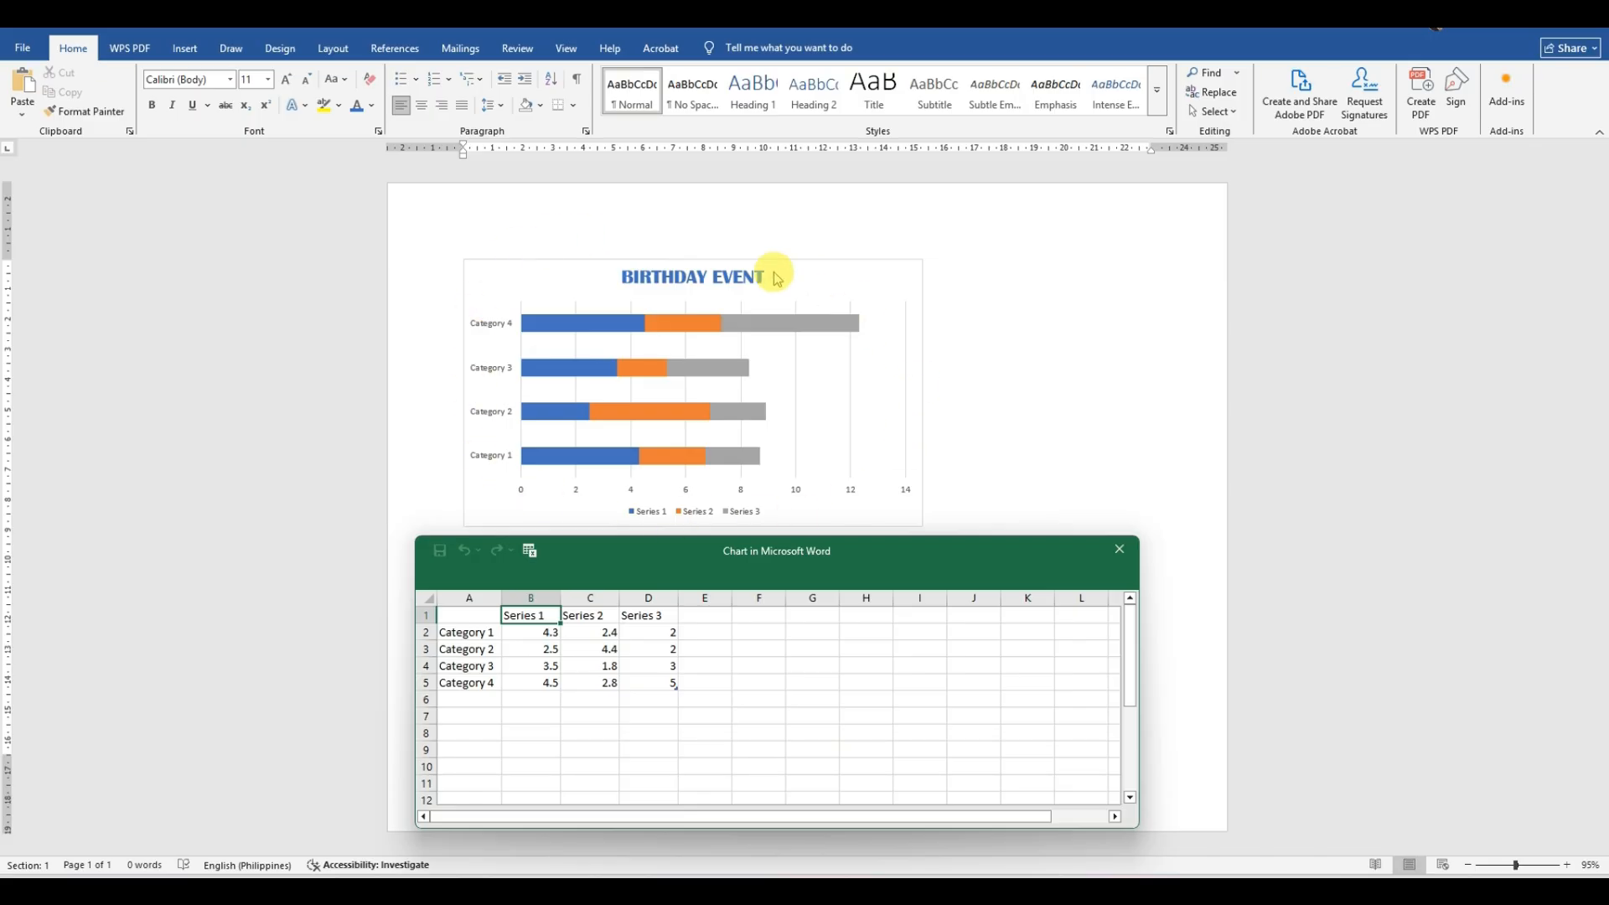
# Rename the data sheet's three series headers to Start Date, End Date and Duration in Days, and widen columns A and D
pyautogui.moveTo(564, 598)
pyautogui.mouseDown()
pyautogui.moveTo(593, 598)
pyautogui.moveTo(524, 599)
pyautogui.moveTo(548, 599)
pyautogui.mouseUp()
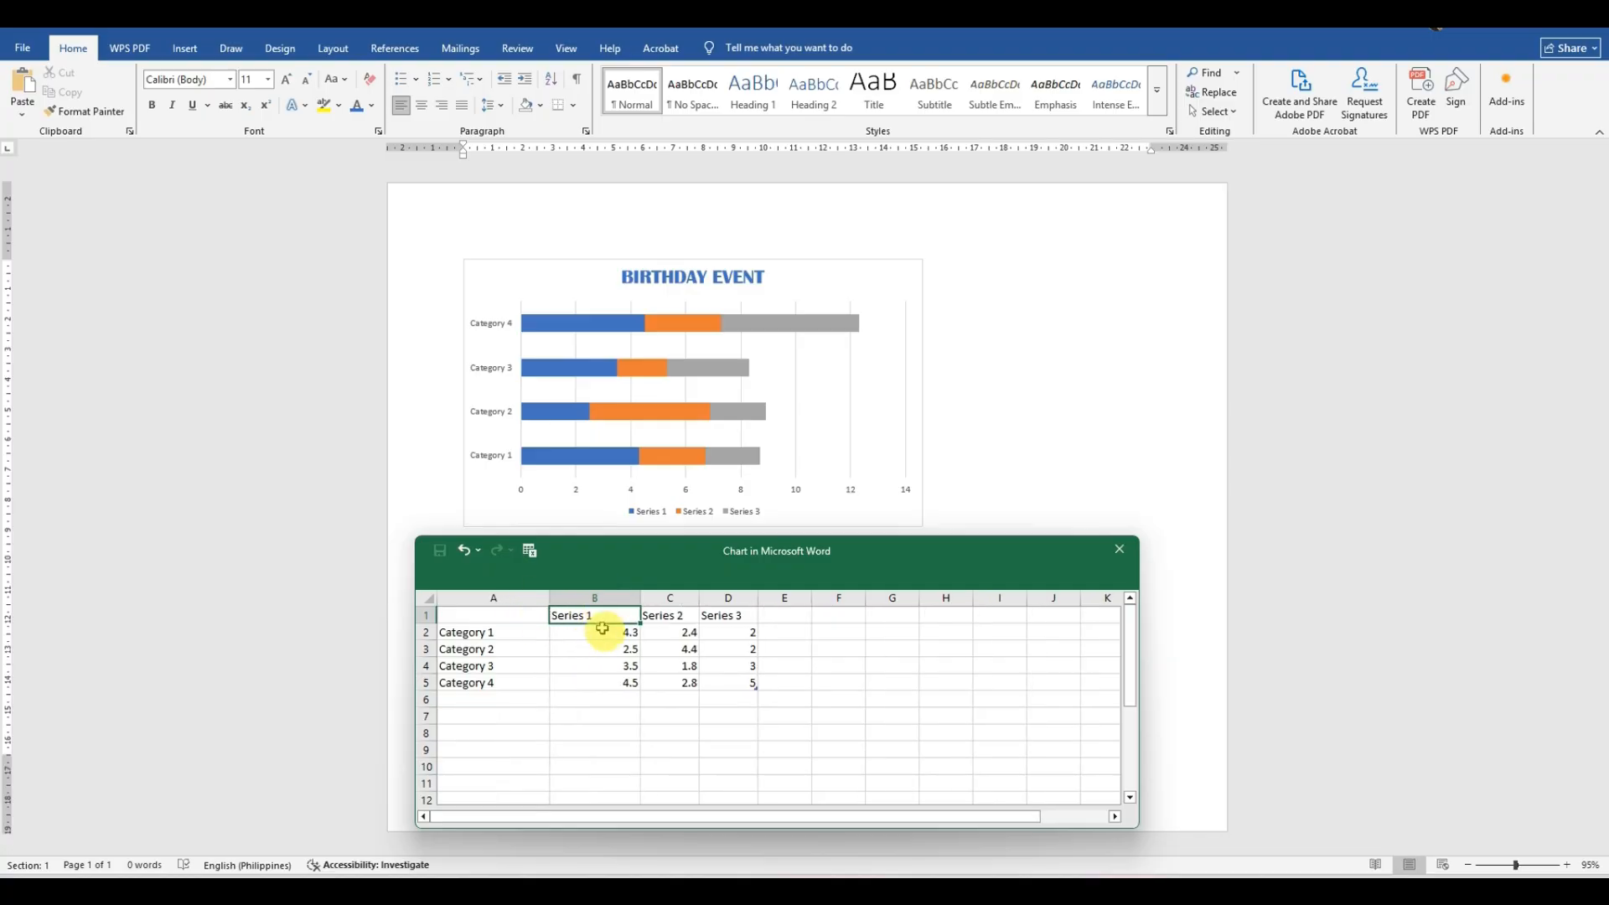
pyautogui.write('Start Date')
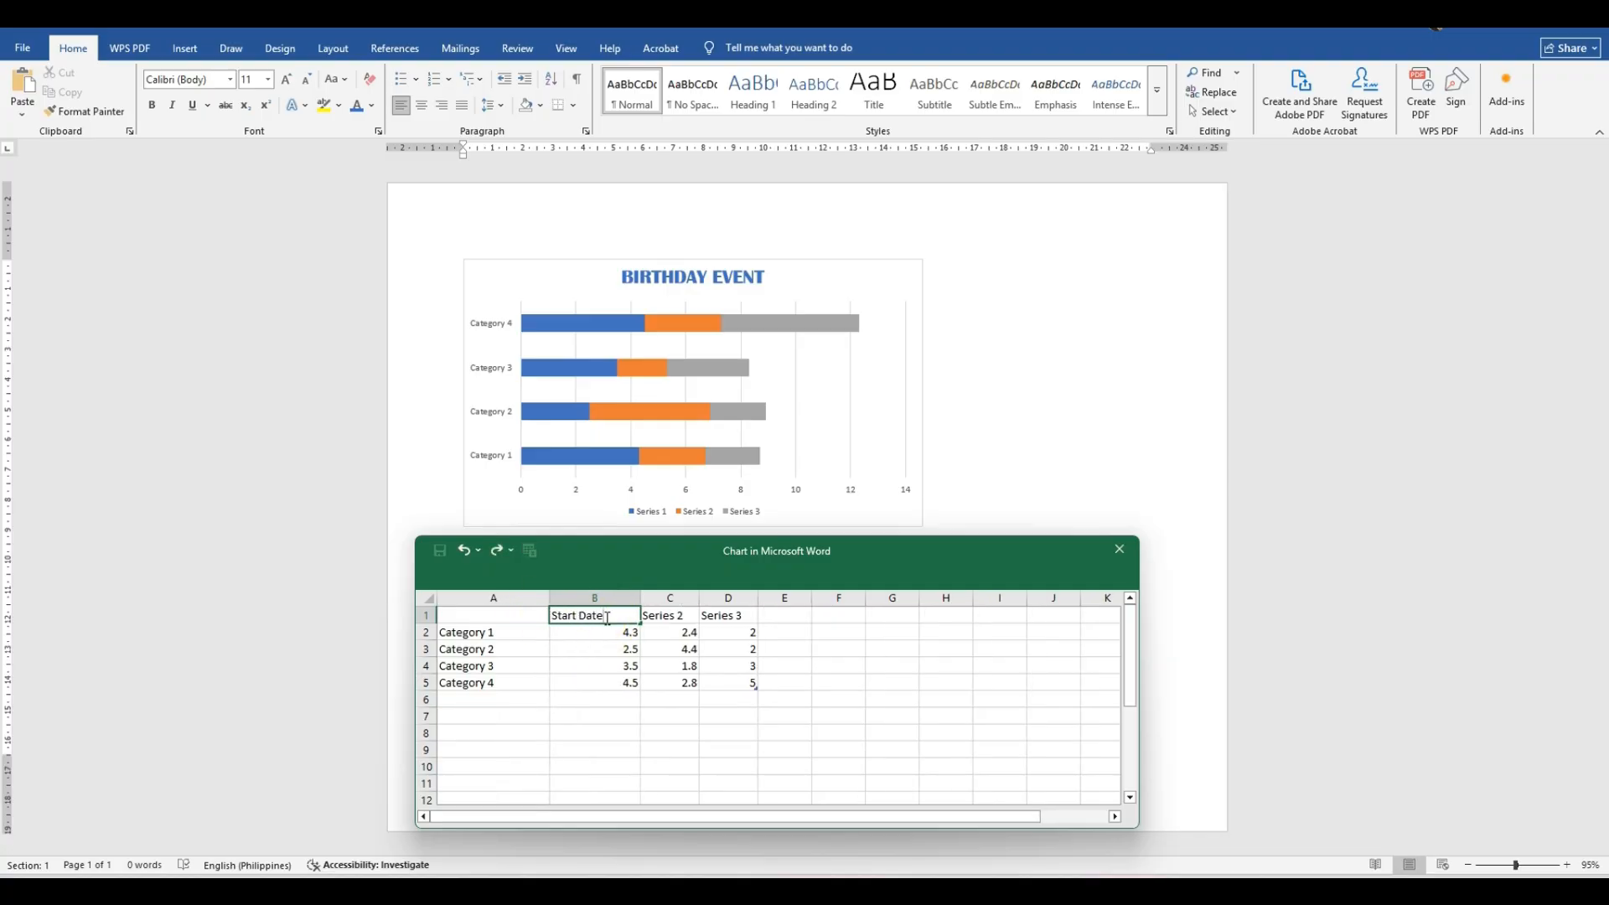
pyautogui.press('Tab')
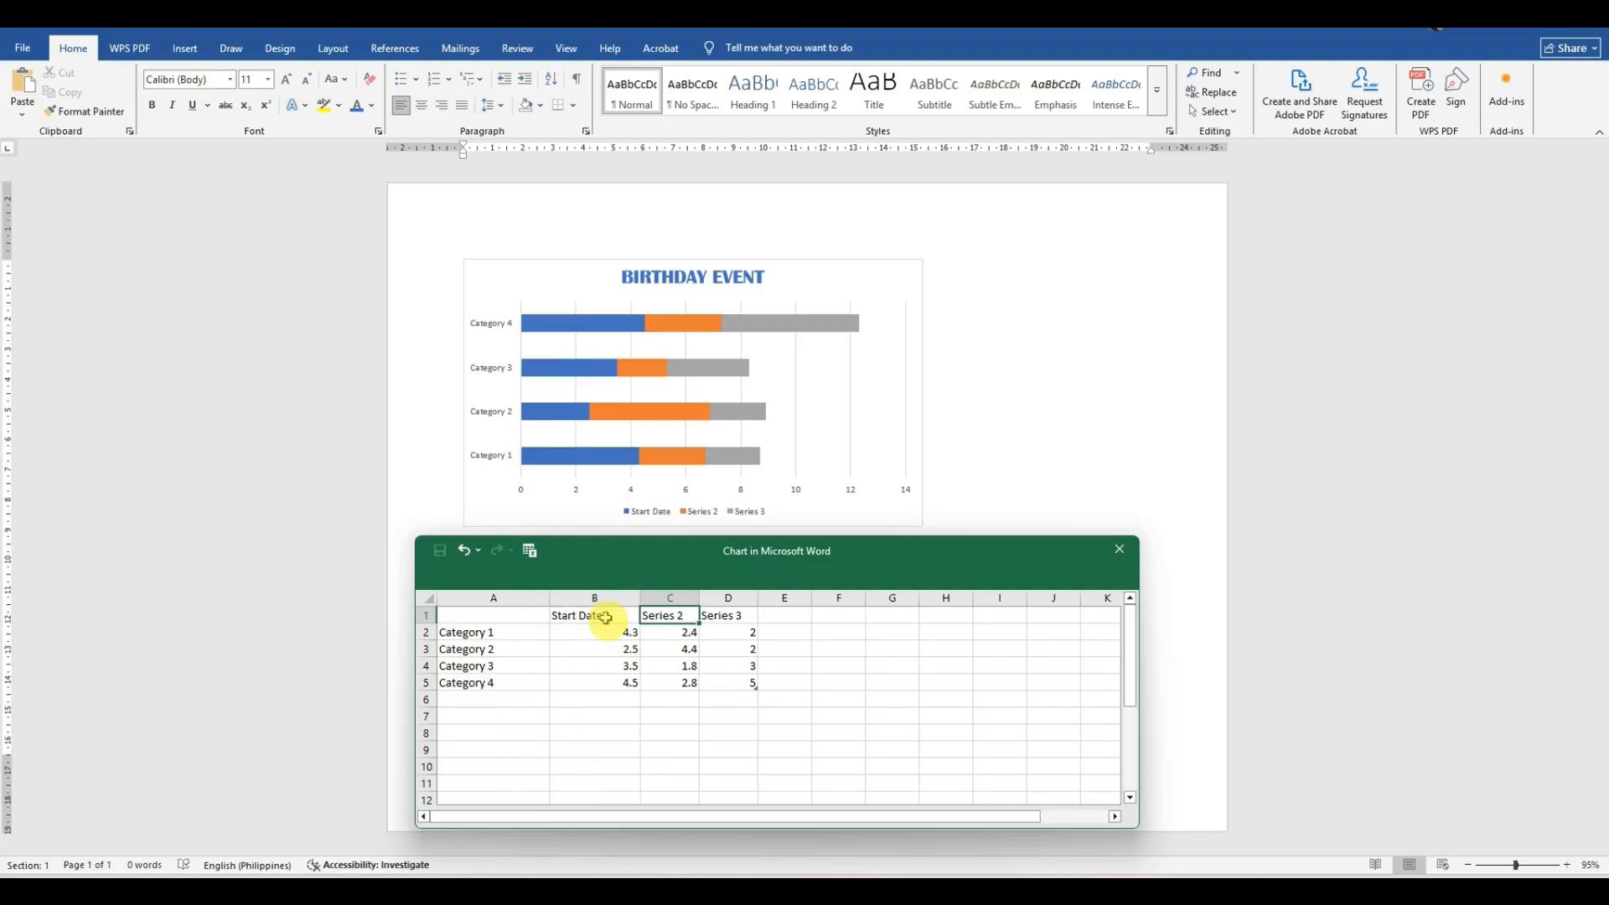
pyautogui.write('End Date')
pyautogui.press('Tab')
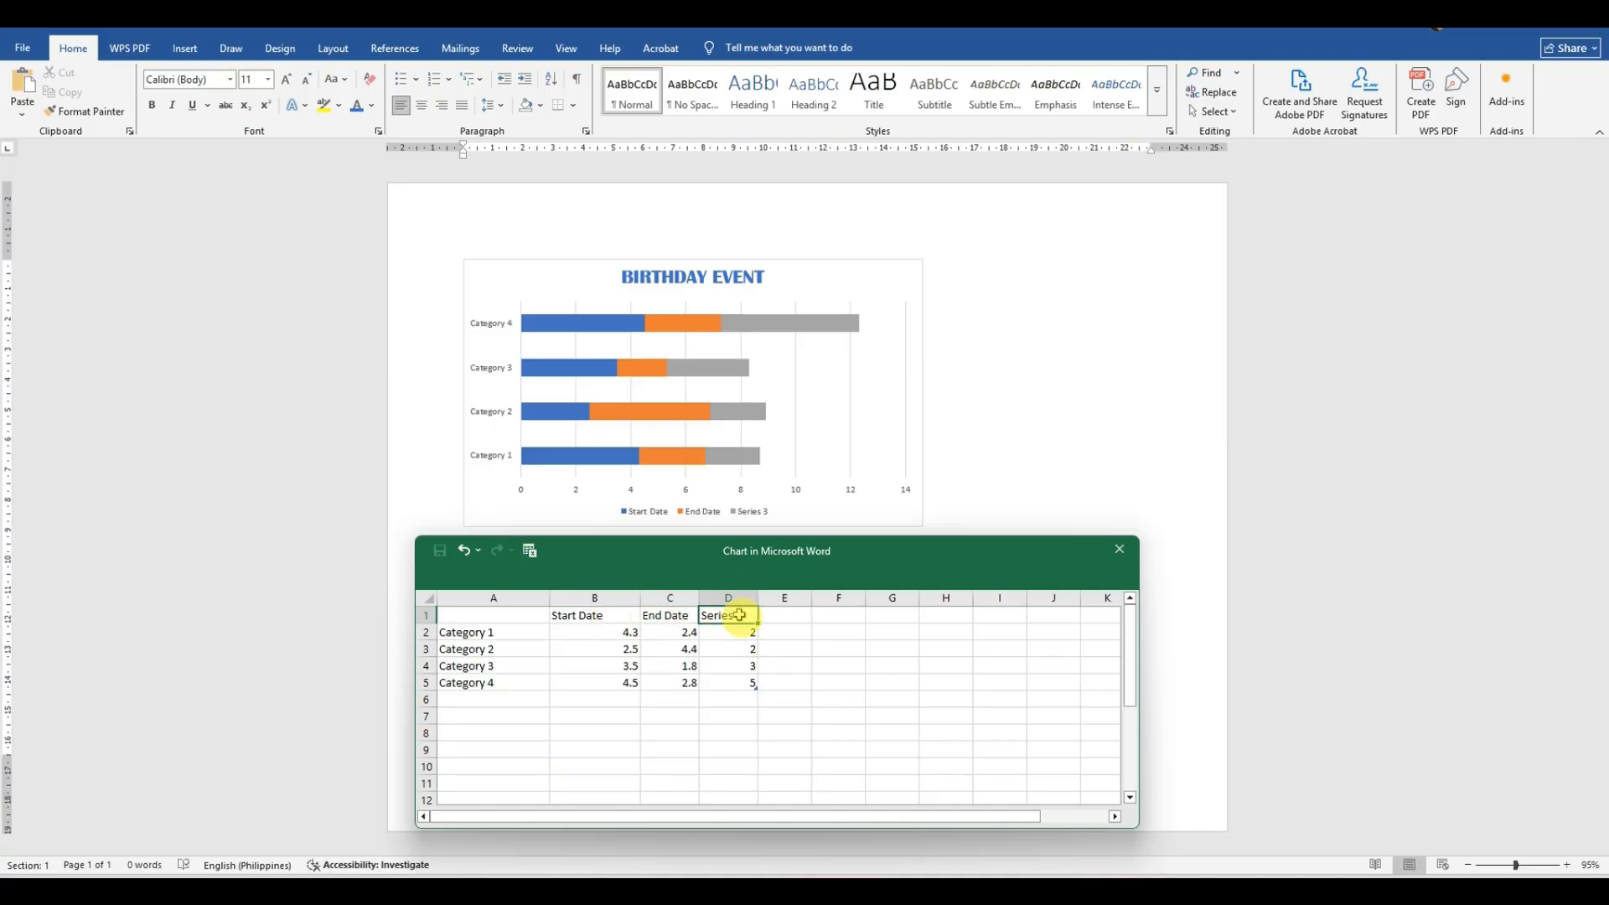
pyautogui.write('Duration in Days')
pyautogui.click(790, 633)
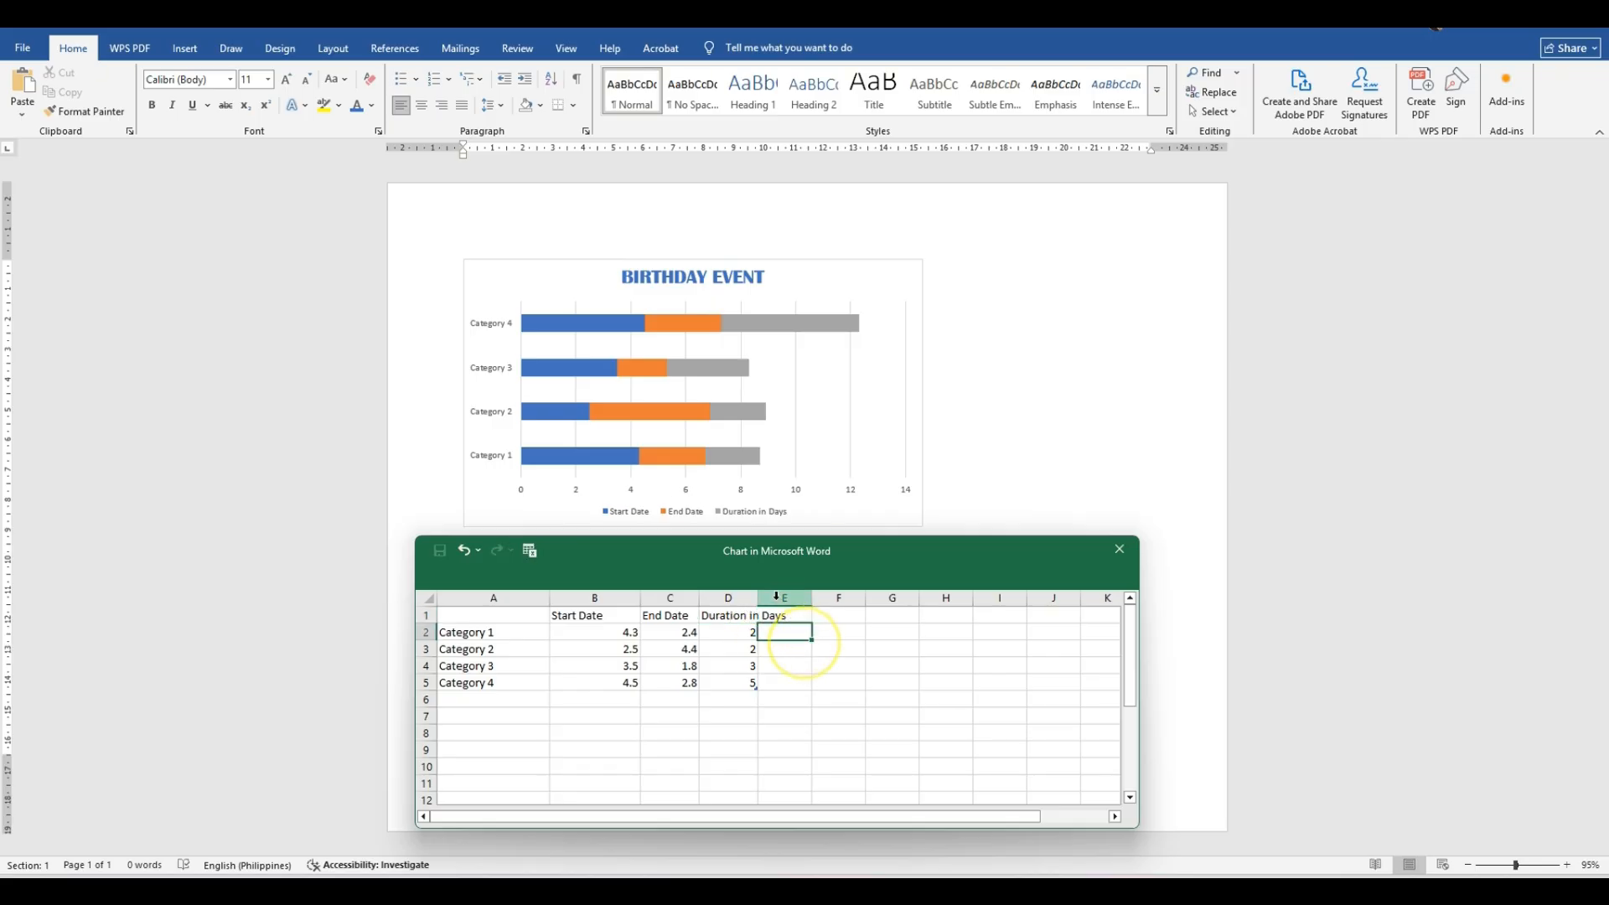
pyautogui.moveTo(759, 599); pyautogui.dragTo(806, 598)
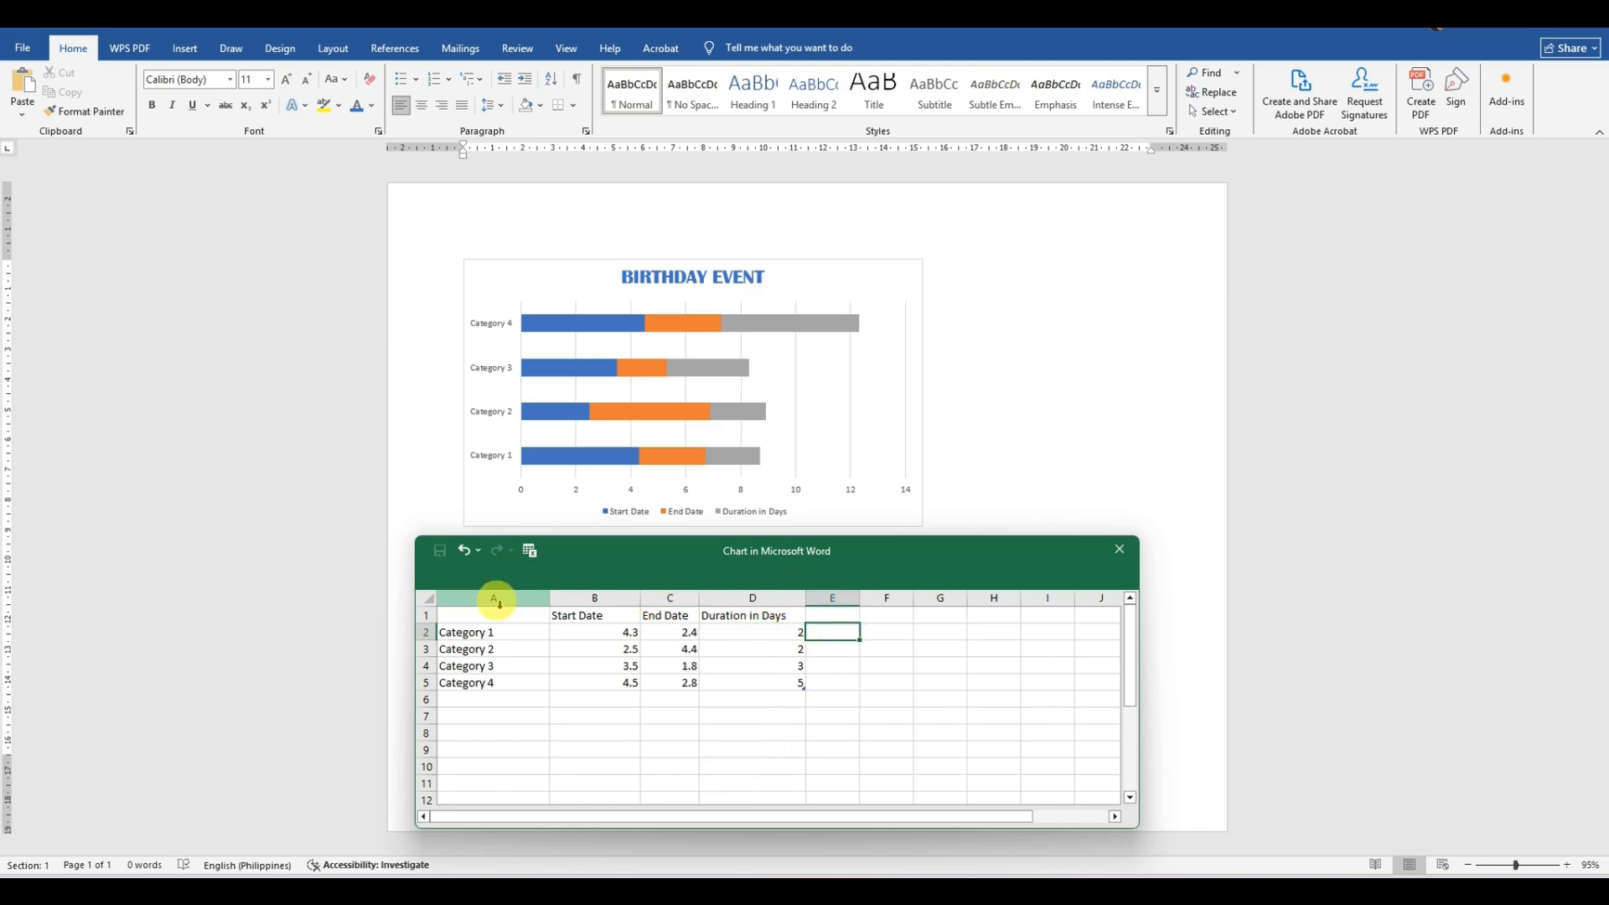
# Check the first task name in the sample chart in Document1 and replace Category 1 in Document4's data sheet with "Sourcing of Suppliers"
pyautogui.click(519, 634)
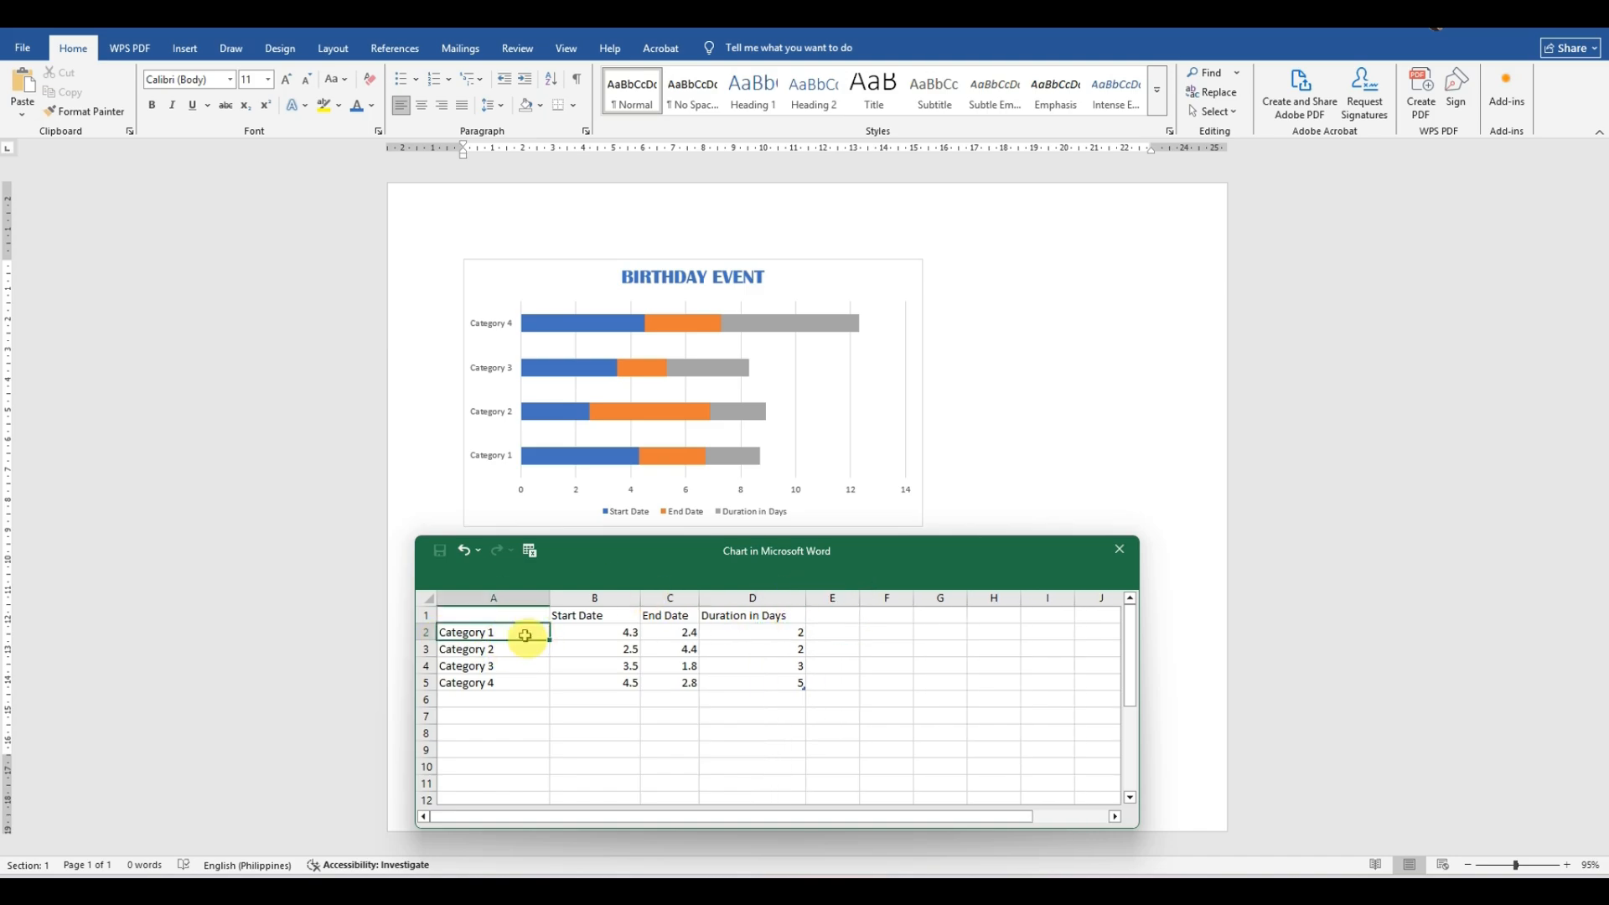
pyautogui.click(473, 890)
pyautogui.click(353, 841)
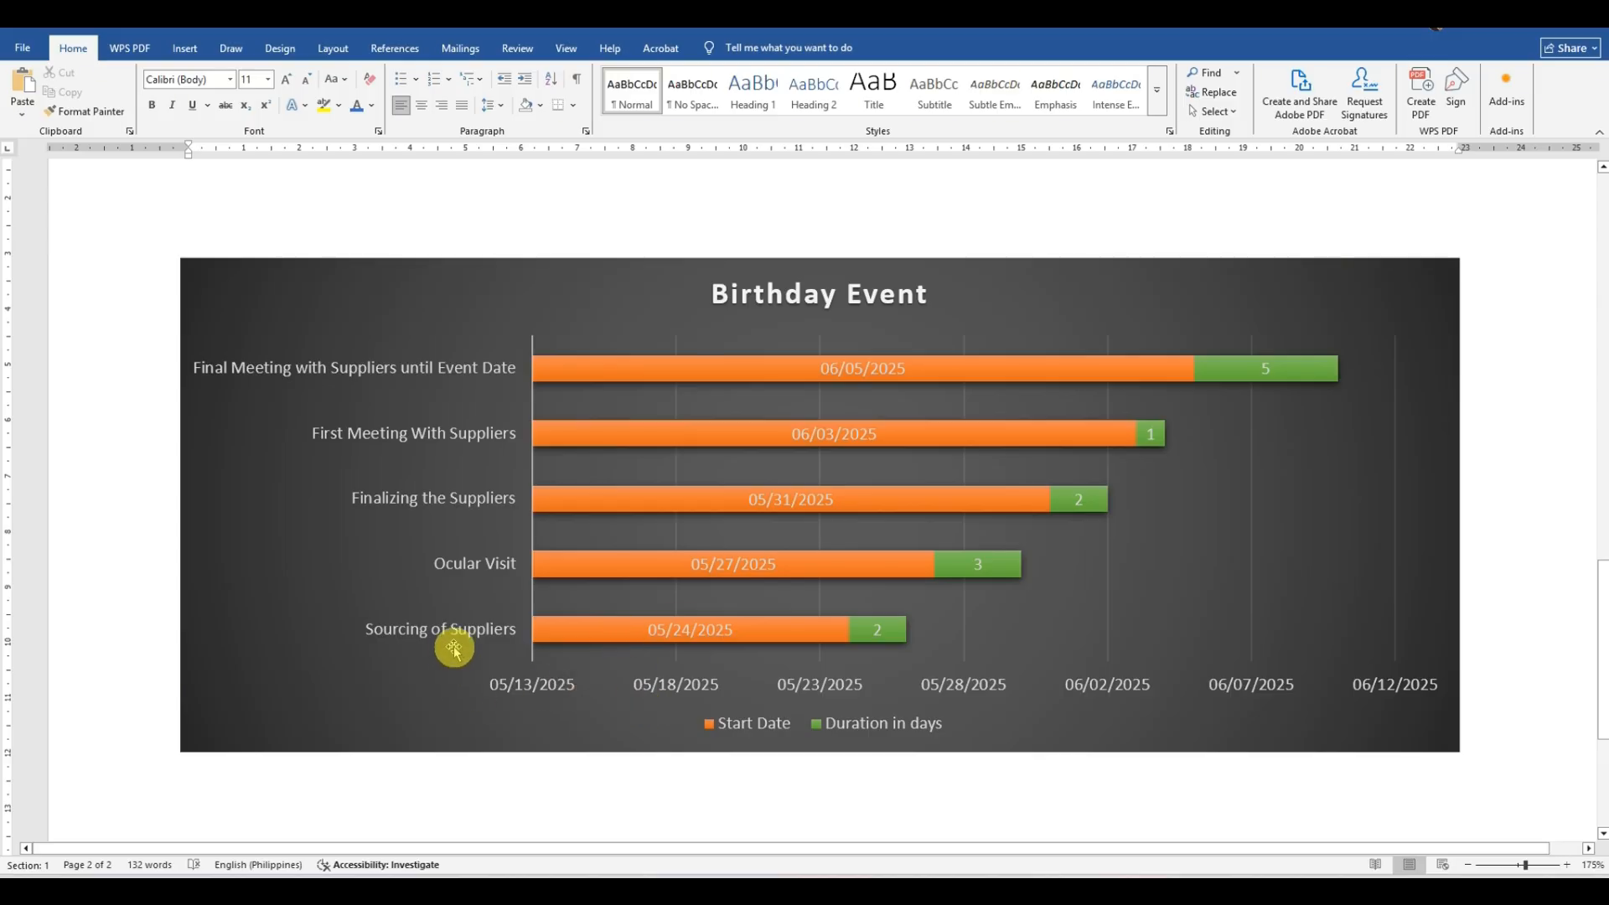
pyautogui.moveTo(473, 890)
pyautogui.click(662, 830)
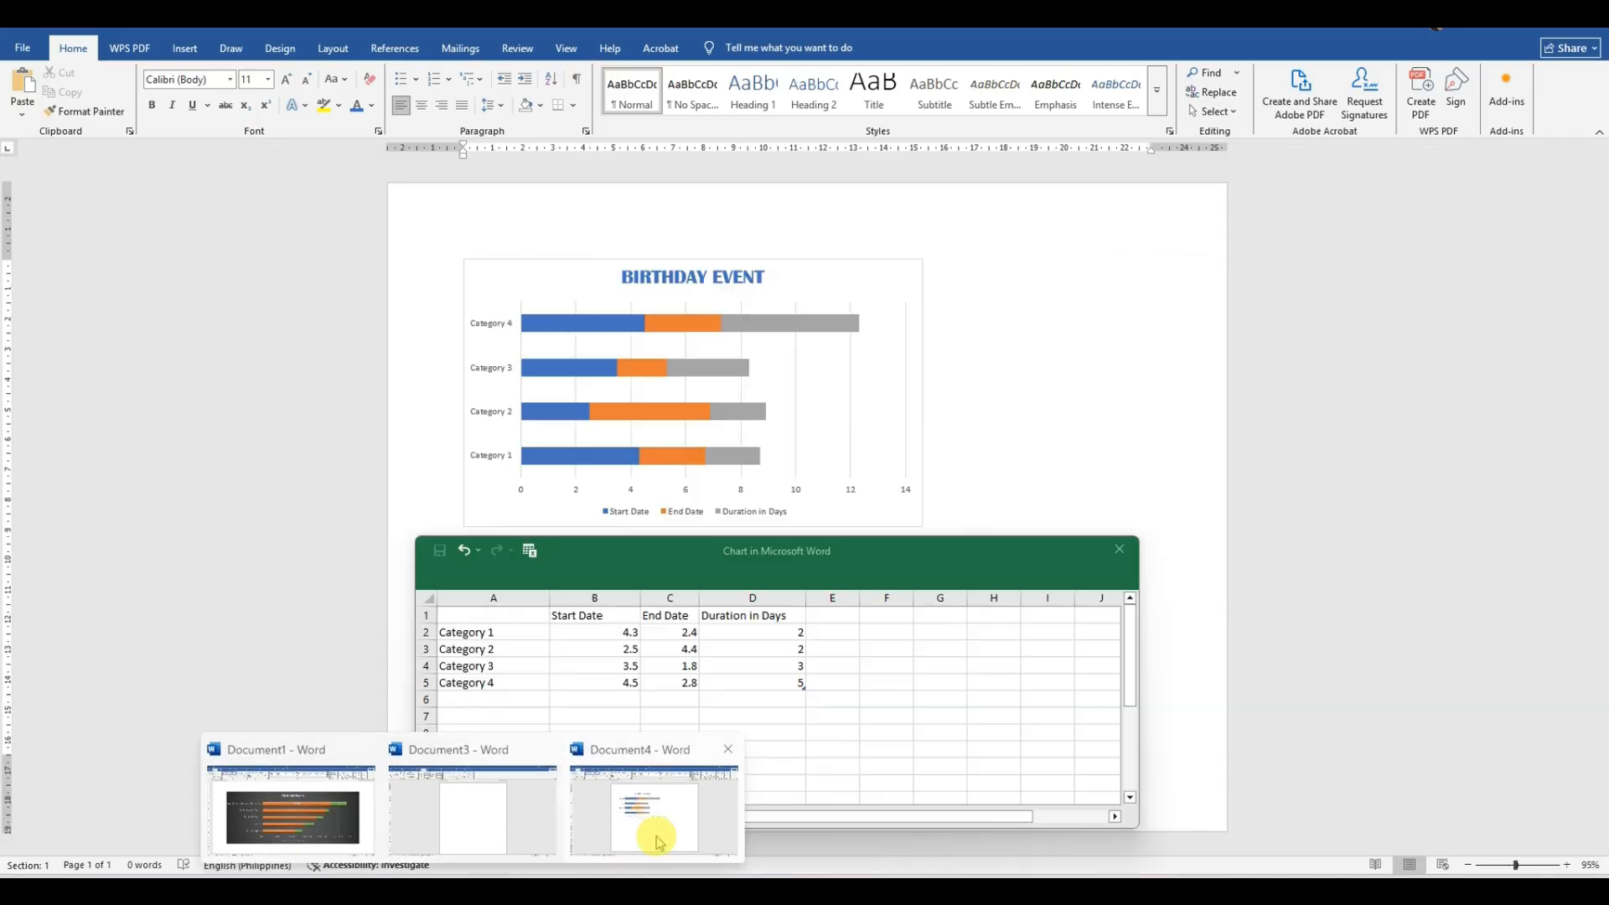
pyautogui.click(526, 635)
pyautogui.write('Sorcing of Suppliers')
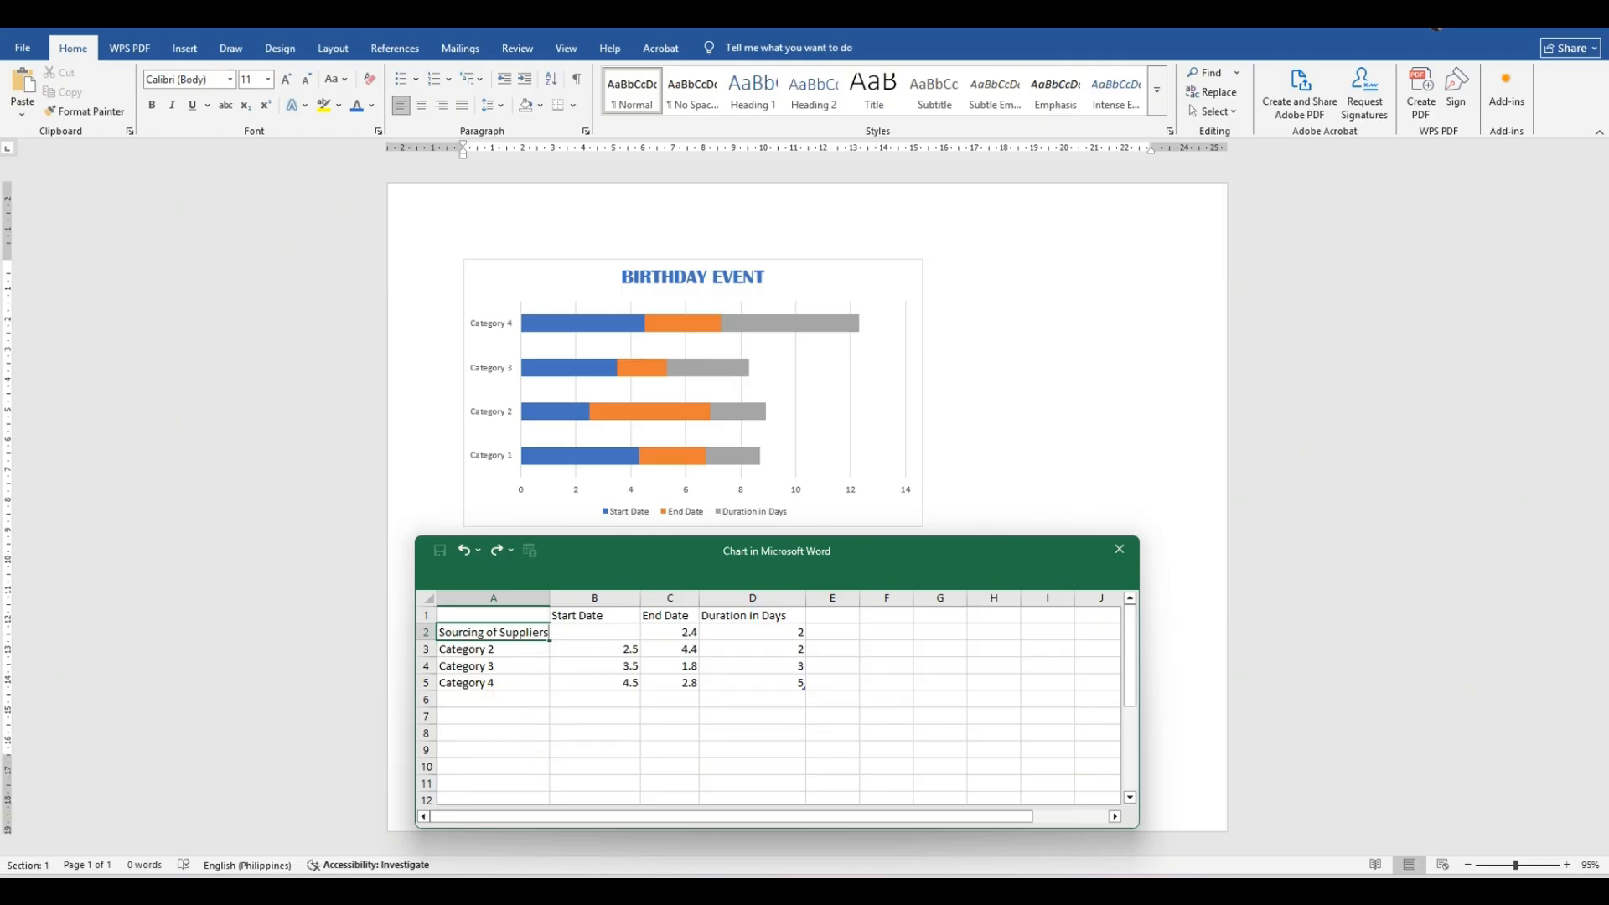
# Look up the second task in Document1's sample chart and replace Category 2 in Document4's data sheet with "Ocular Visit"
pyautogui.moveTo(403, 863)
pyautogui.click(365, 834)
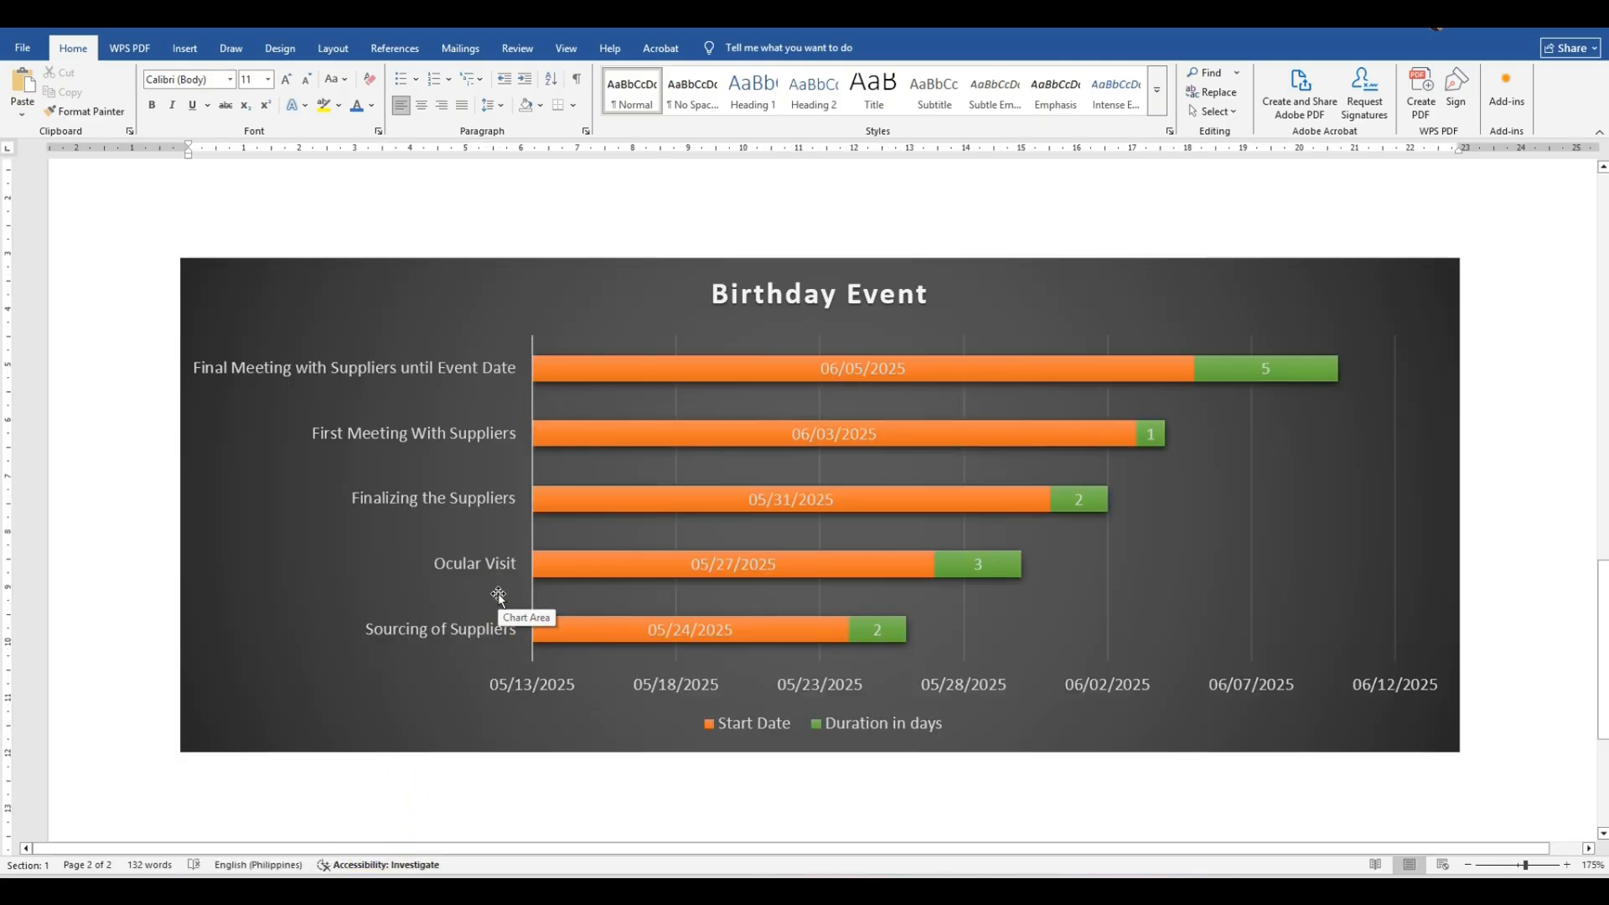
pyautogui.moveTo(539, 846)
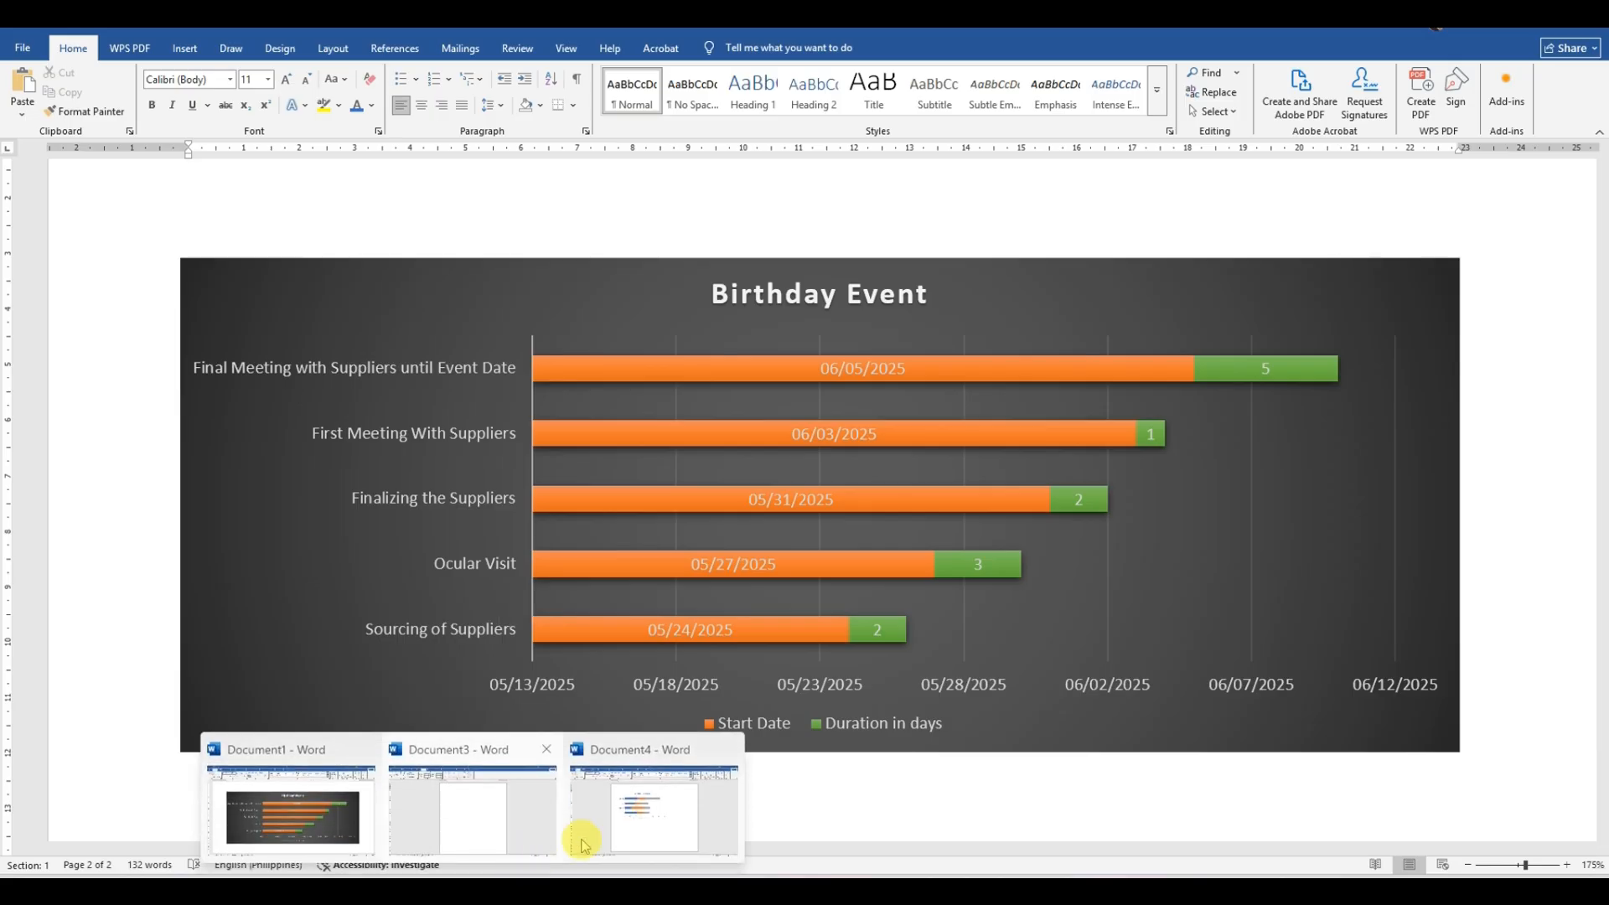
pyautogui.click(645, 835)
pyautogui.click(517, 651)
pyautogui.write('Ocular Visit')
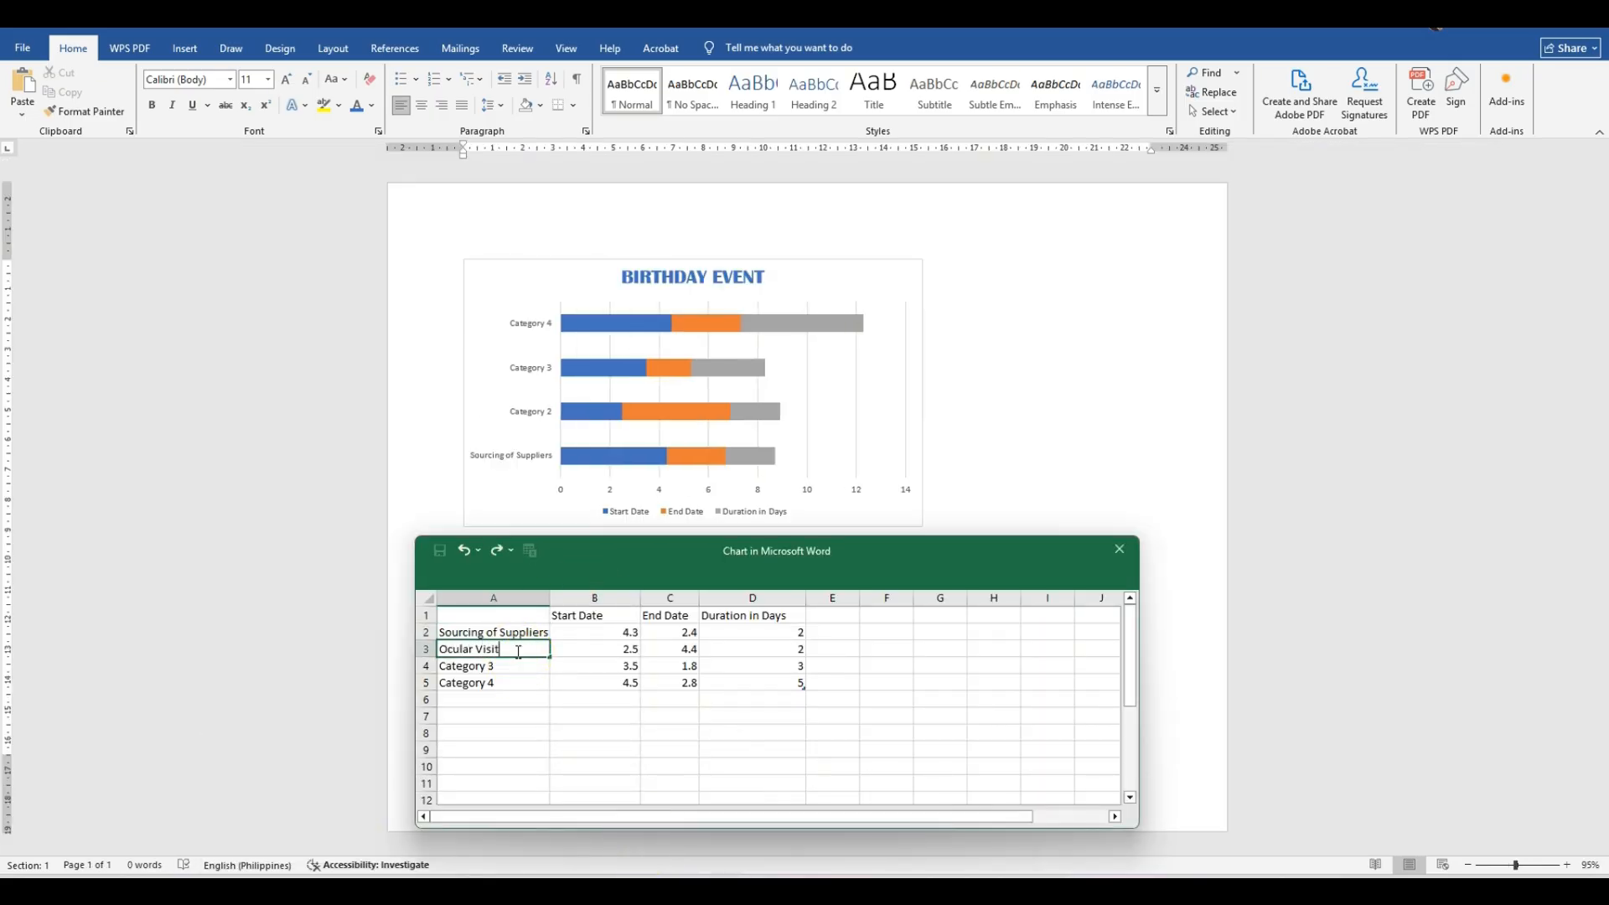
# Replace Category 3 with "Finalizing the Suppliers", taken from Document1's sample chart, and fit column A to its contents
pyautogui.click(489, 873)
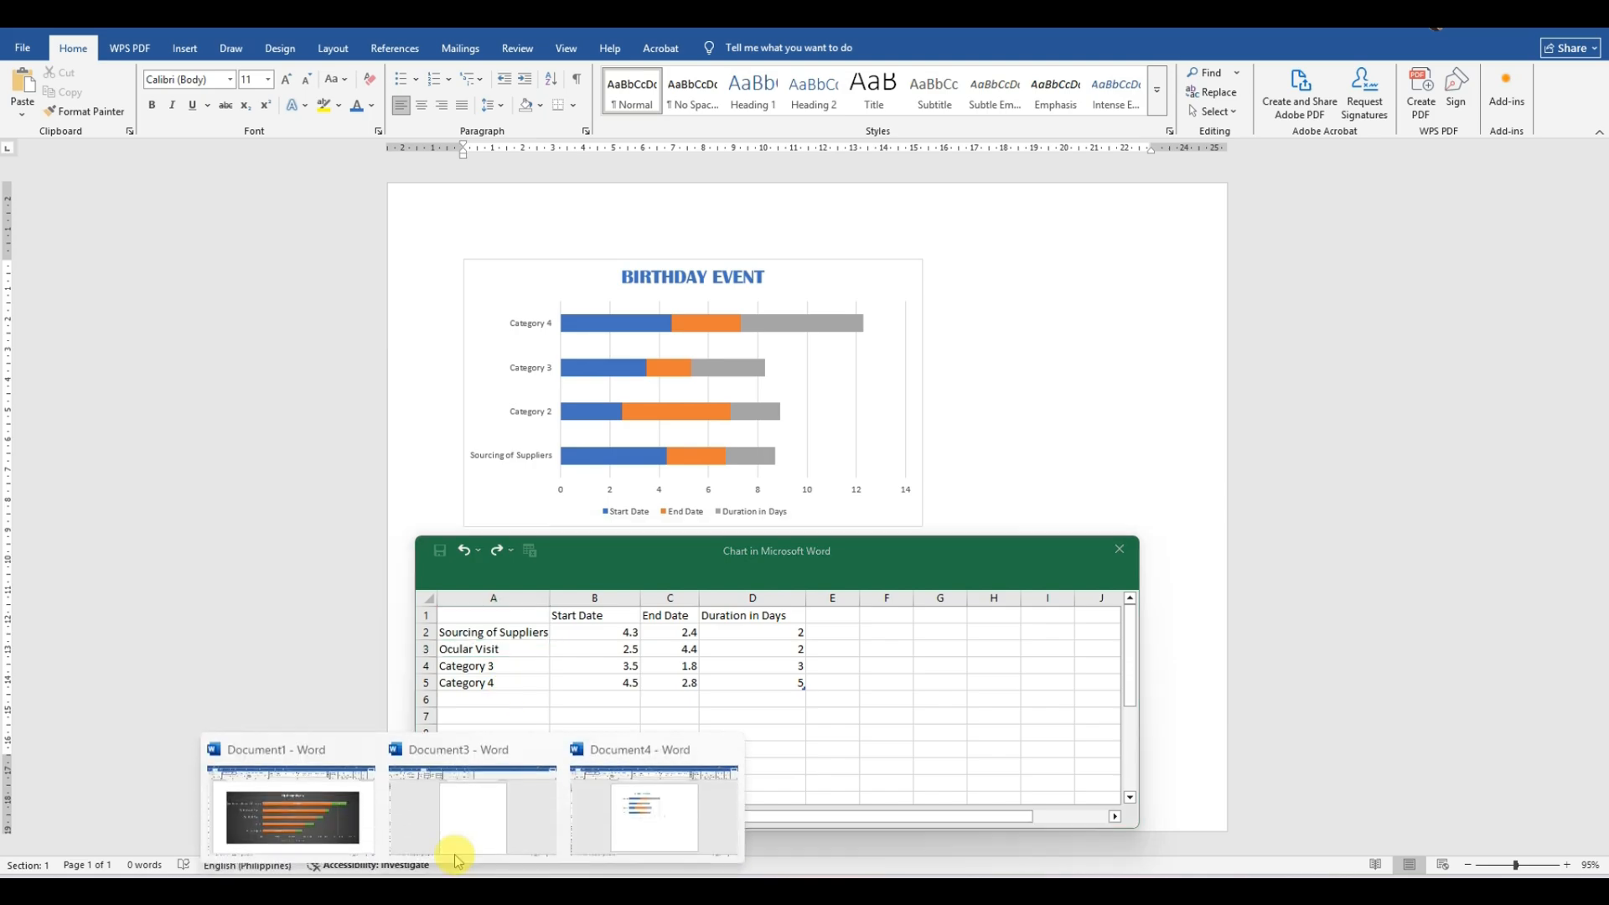
pyautogui.click(373, 830)
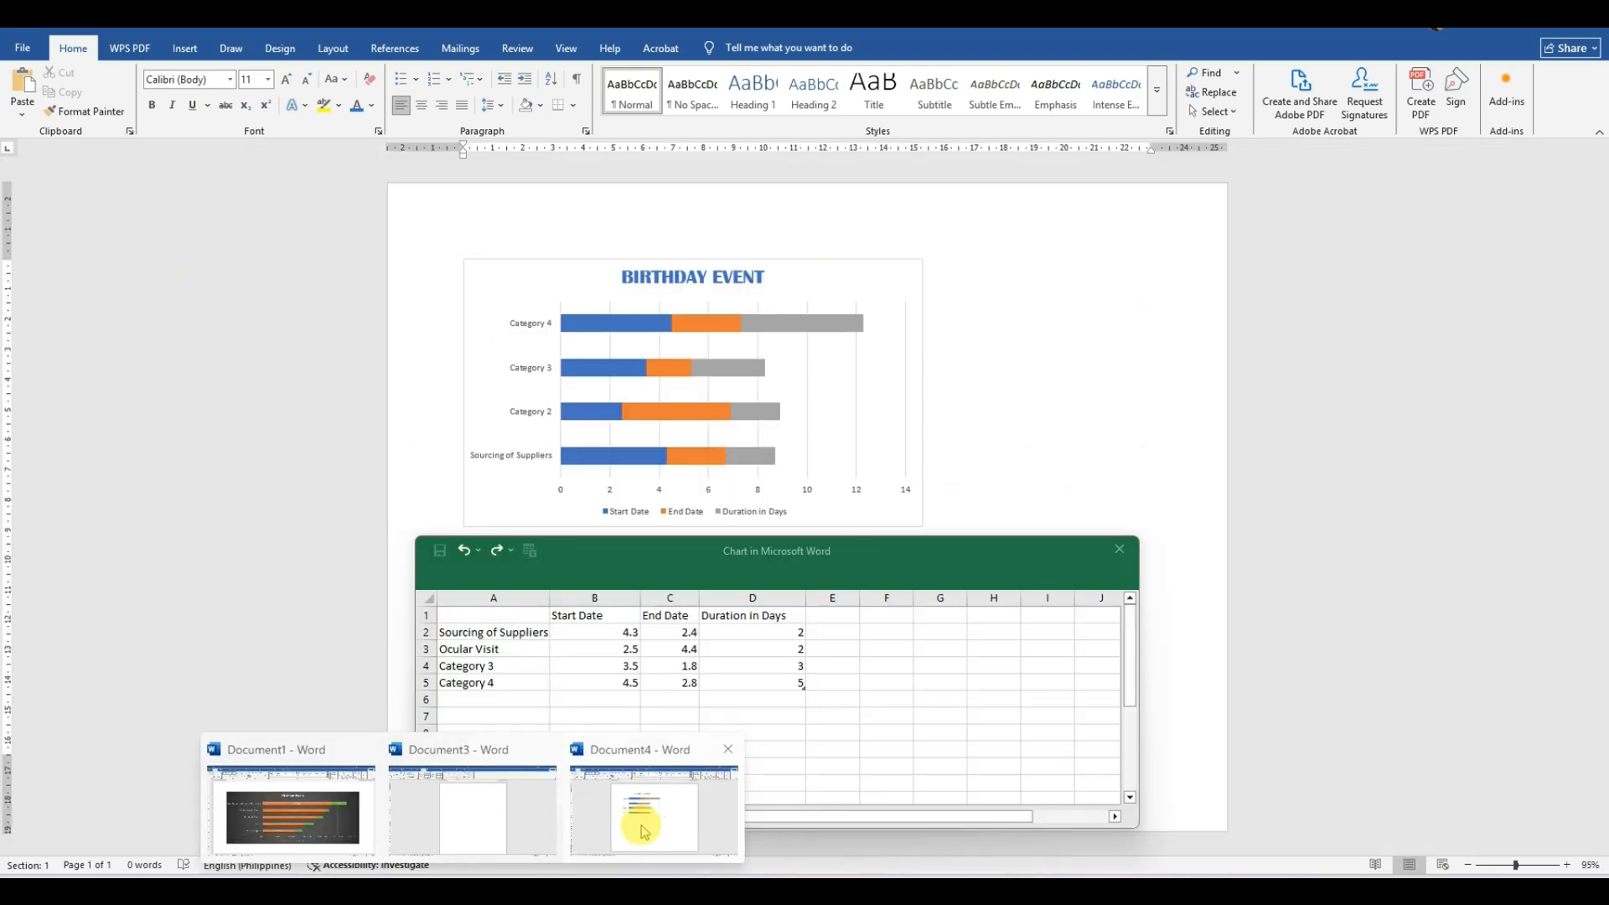
pyautogui.click(639, 823)
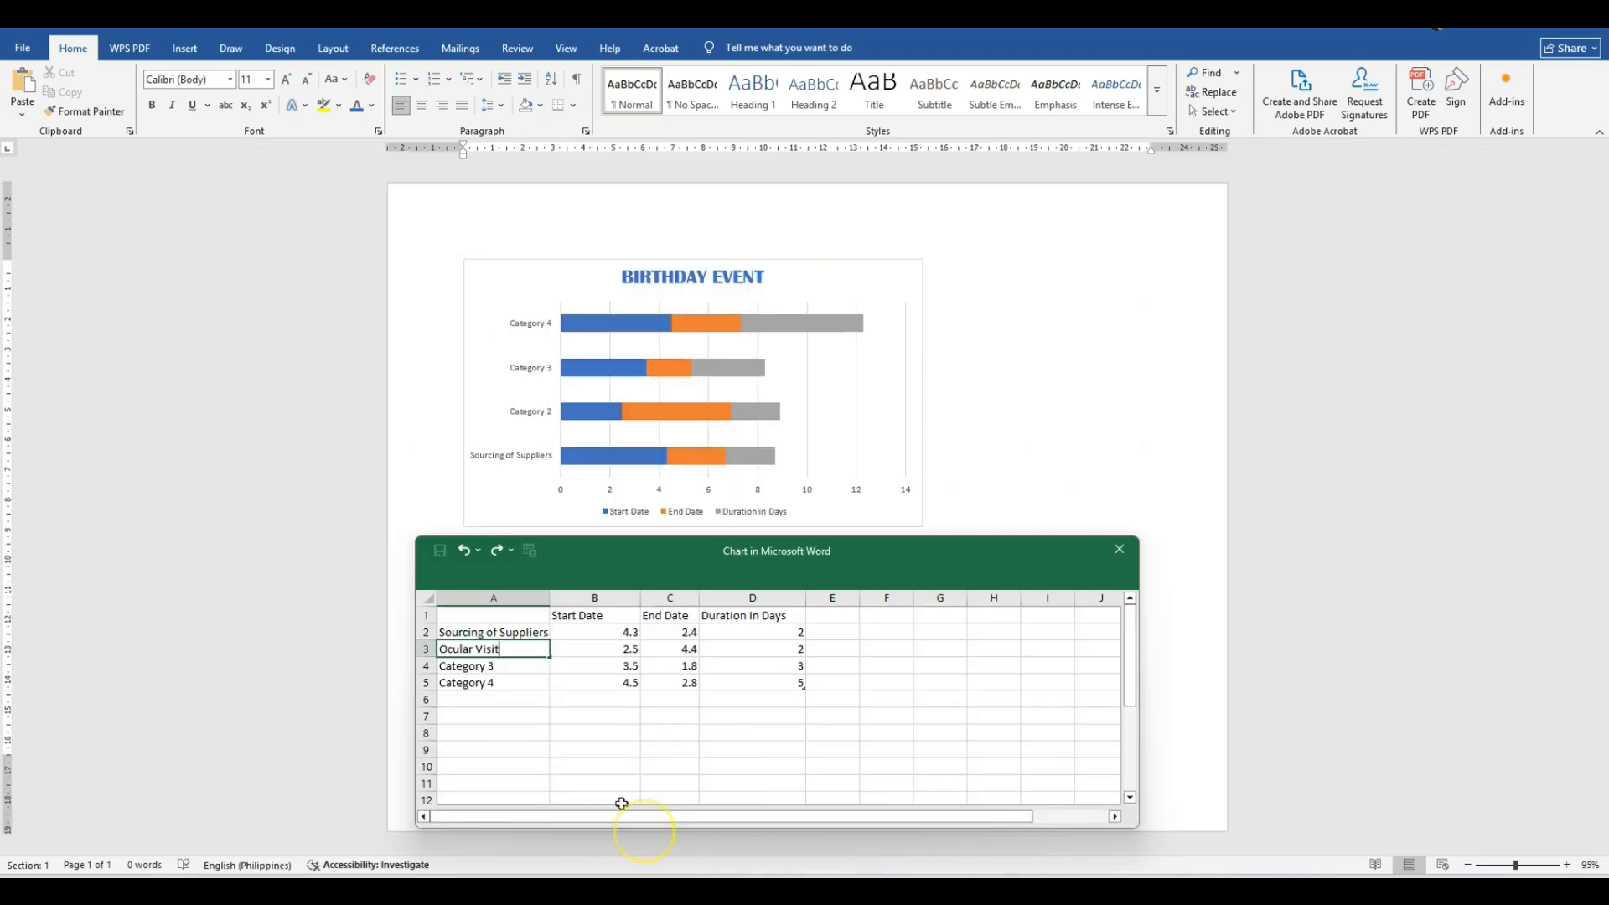
pyautogui.click(509, 673)
pyautogui.write('Finalizing the Suppliers')
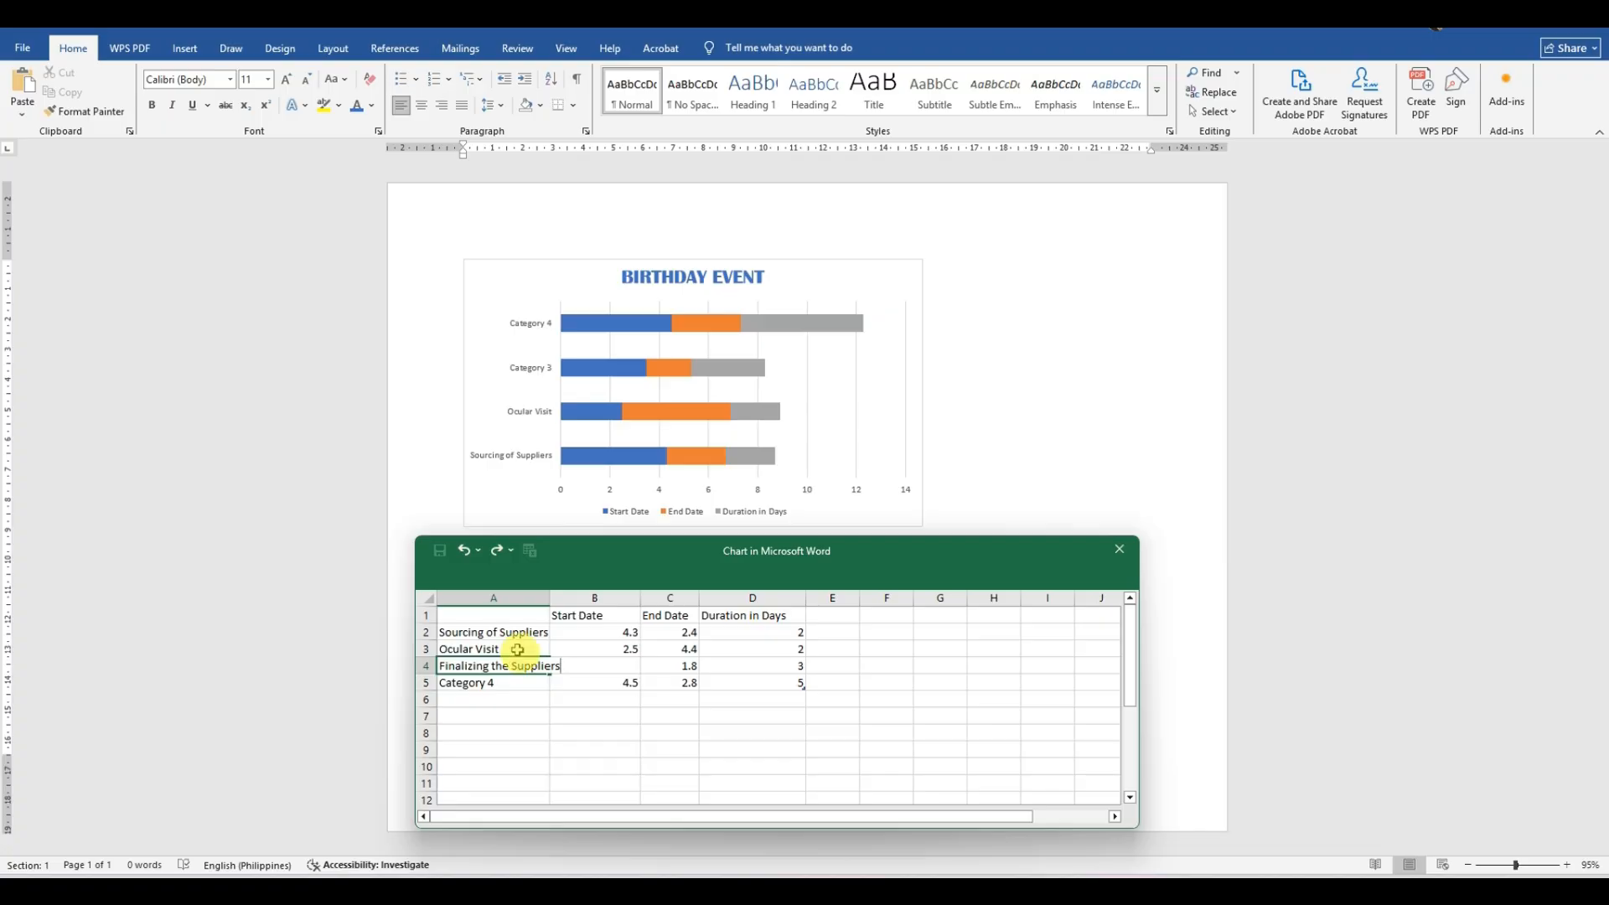
pyautogui.moveTo(539, 598)
pyautogui.mouseDown()
pyautogui.moveTo(569, 604)
pyautogui.moveTo(546, 607)
pyautogui.mouseUp()
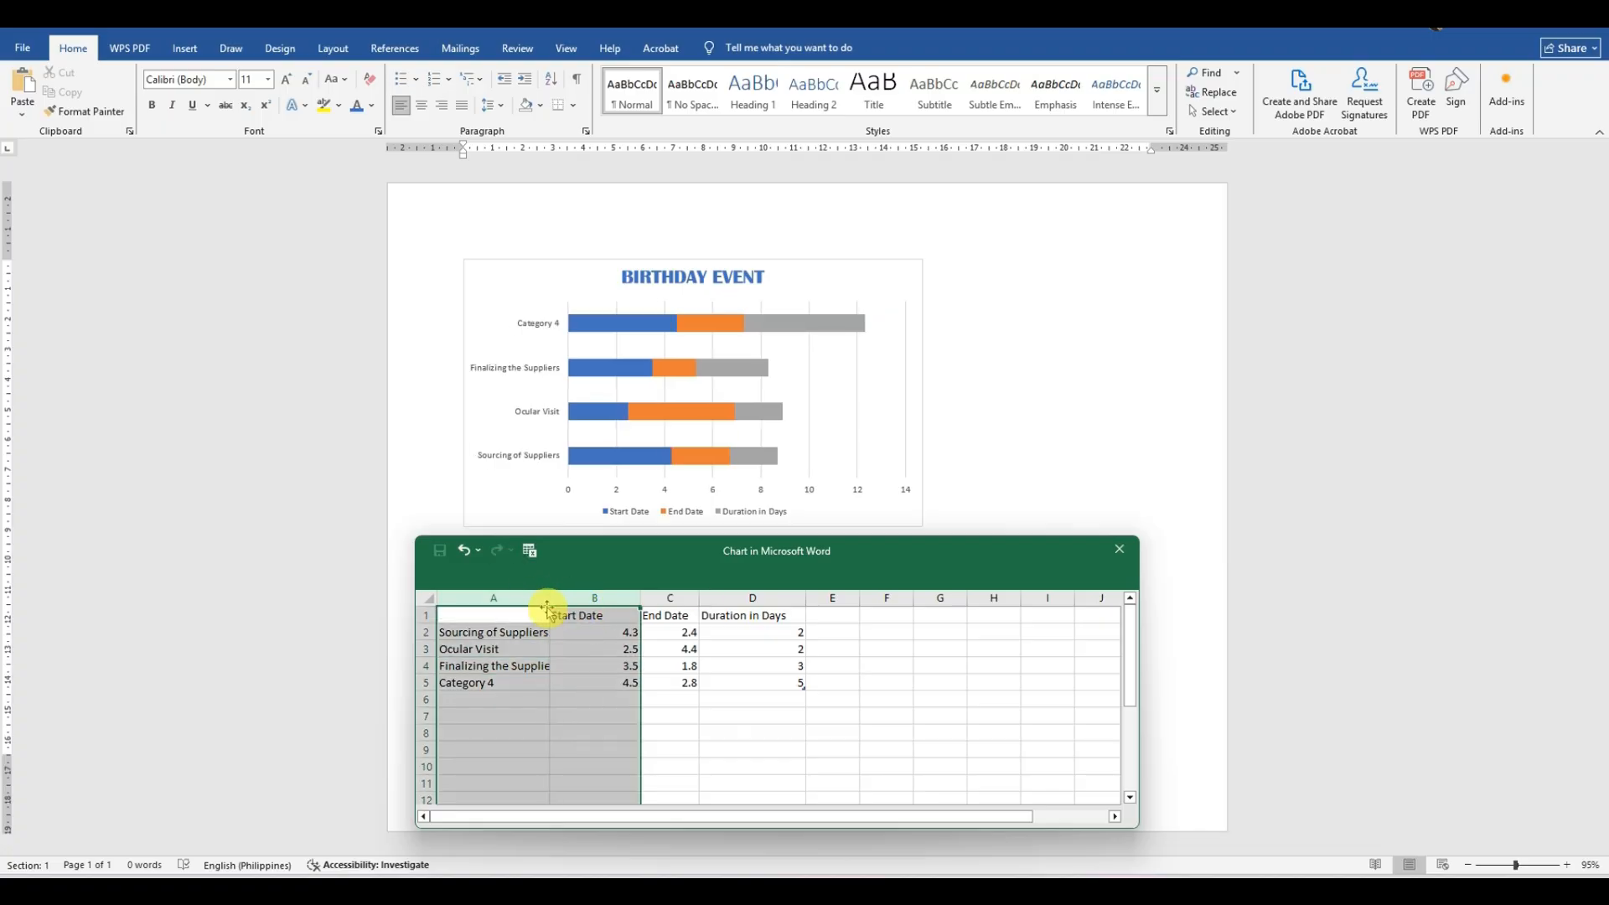
pyautogui.doubleClick(548, 603)
pyautogui.click(594, 731)
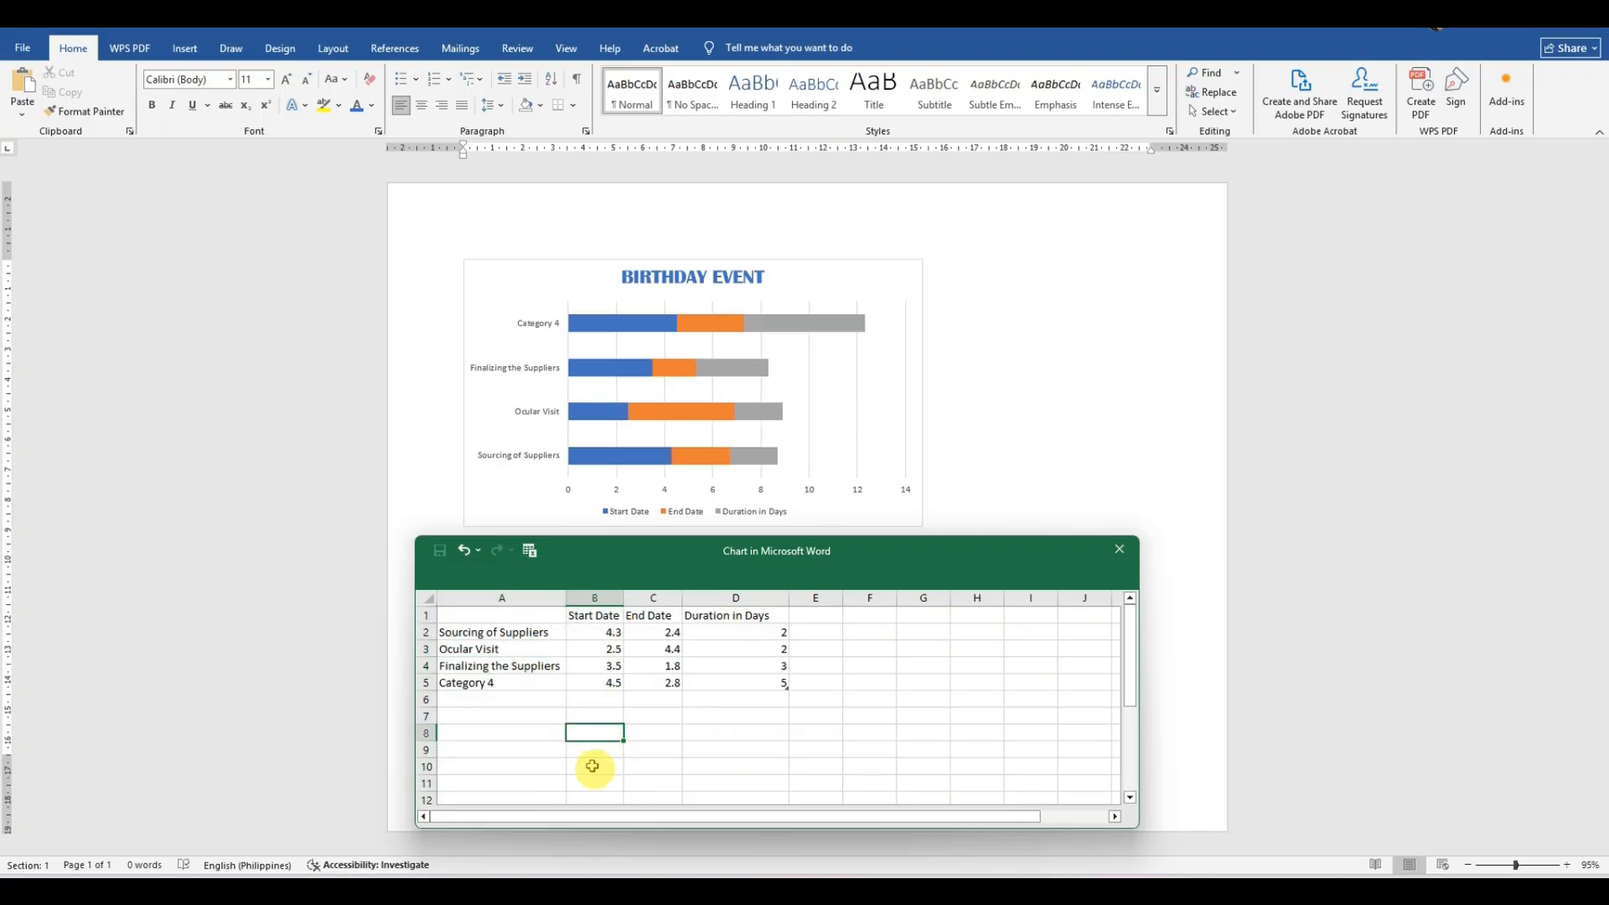
# Consult Document1's sample chart for the fourth task and replace Category 4 in Document4's data sheet with "First With Suppliers"
pyautogui.click(530, 686)
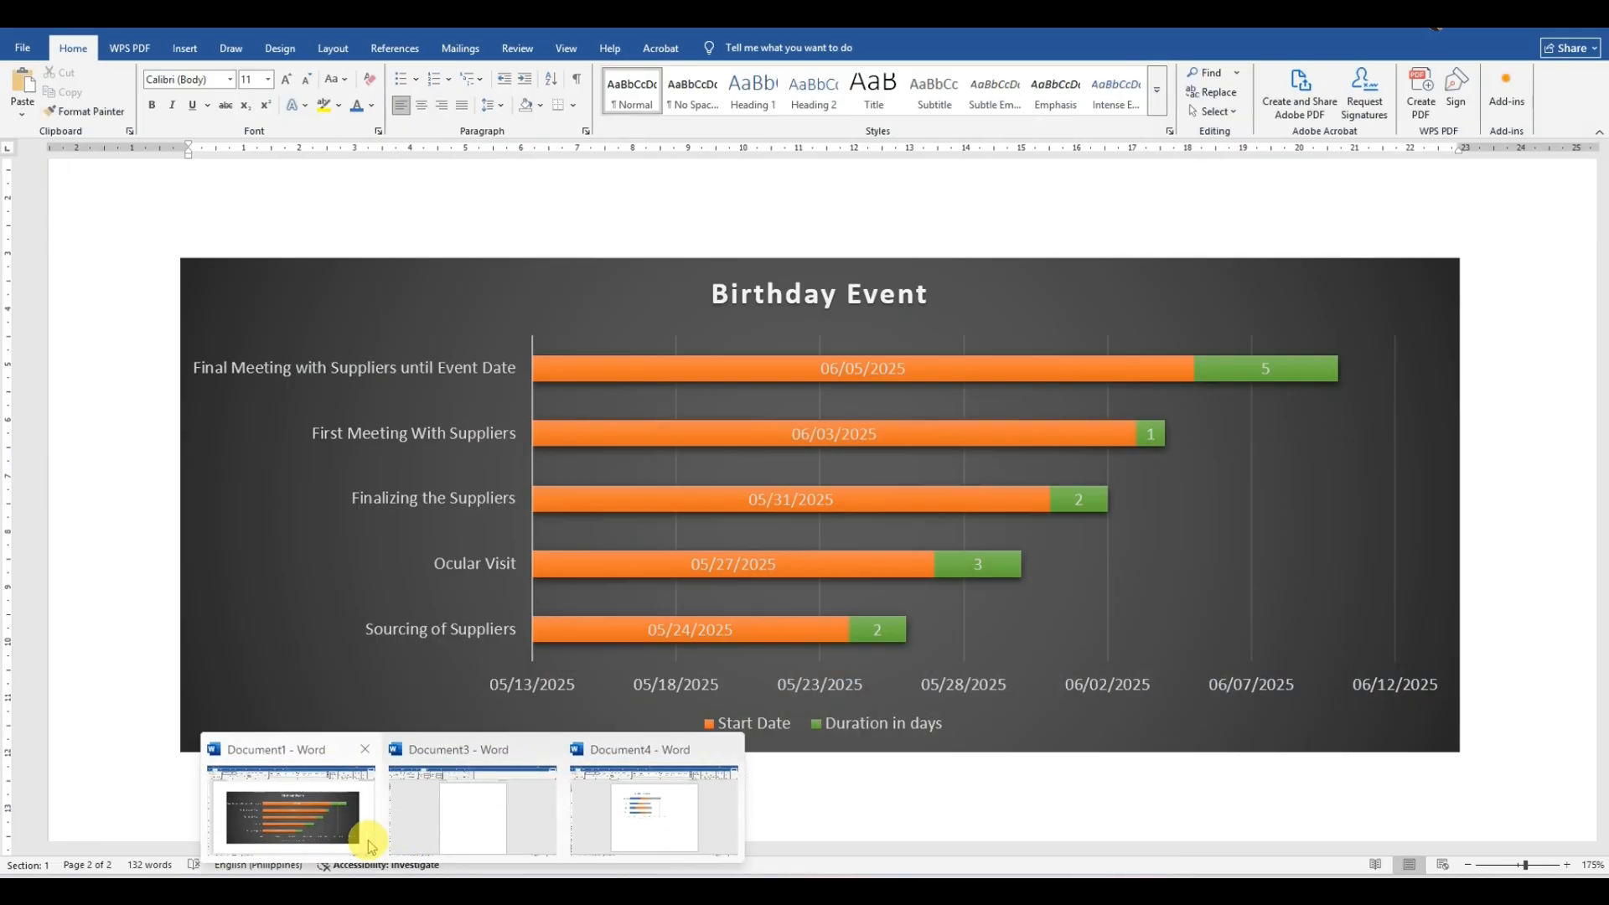
pyautogui.click(368, 835)
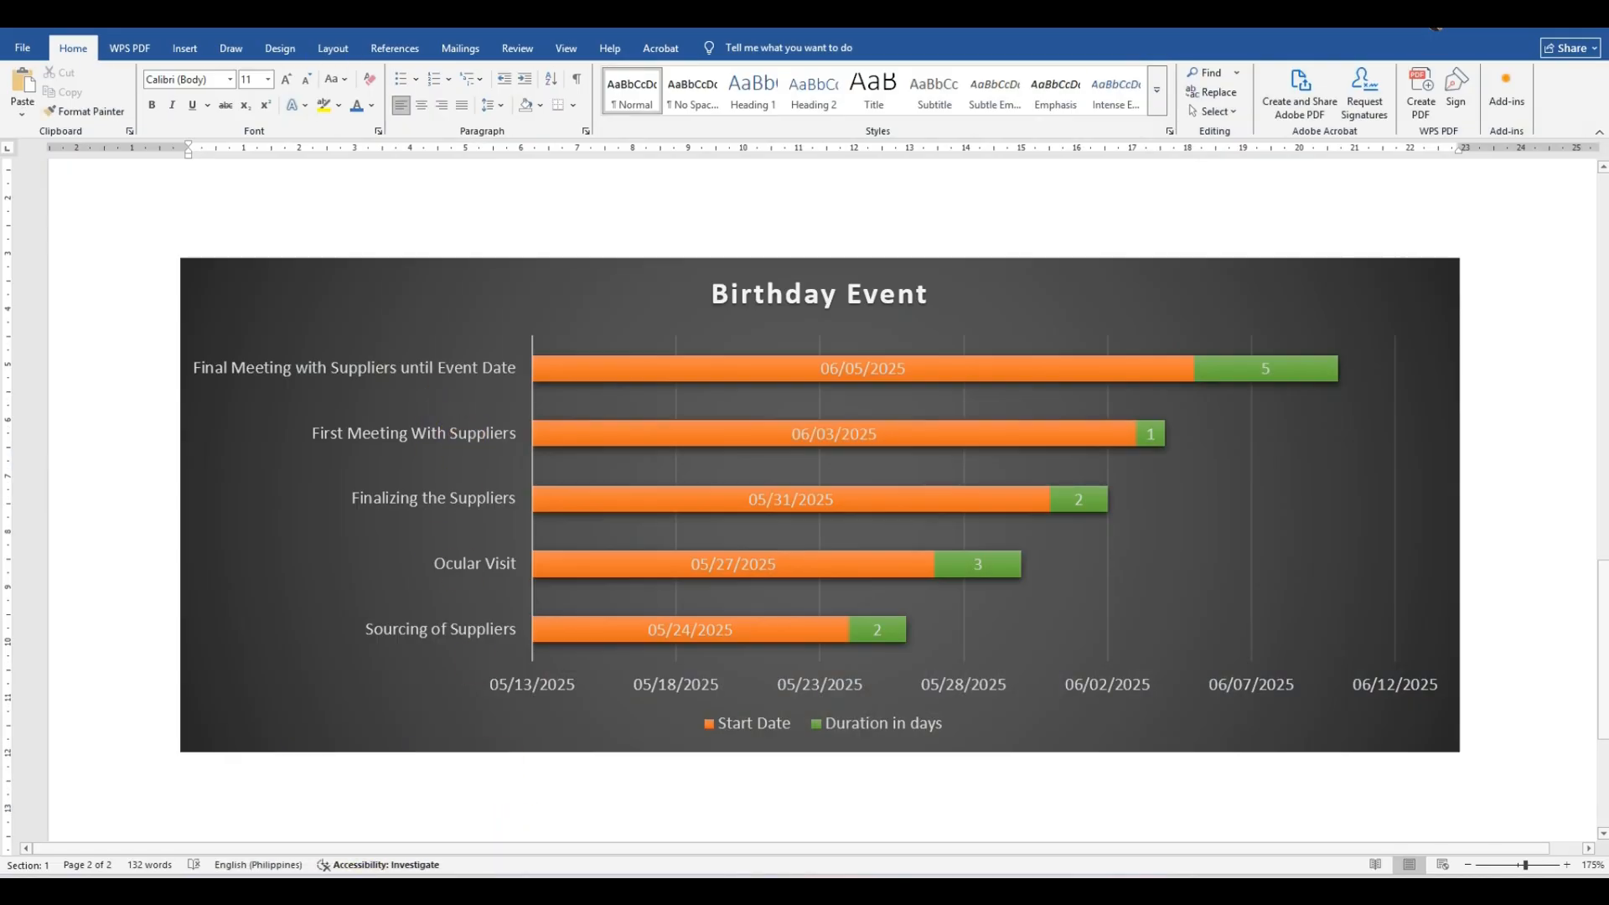
pyautogui.moveTo(471, 871)
pyautogui.click(645, 800)
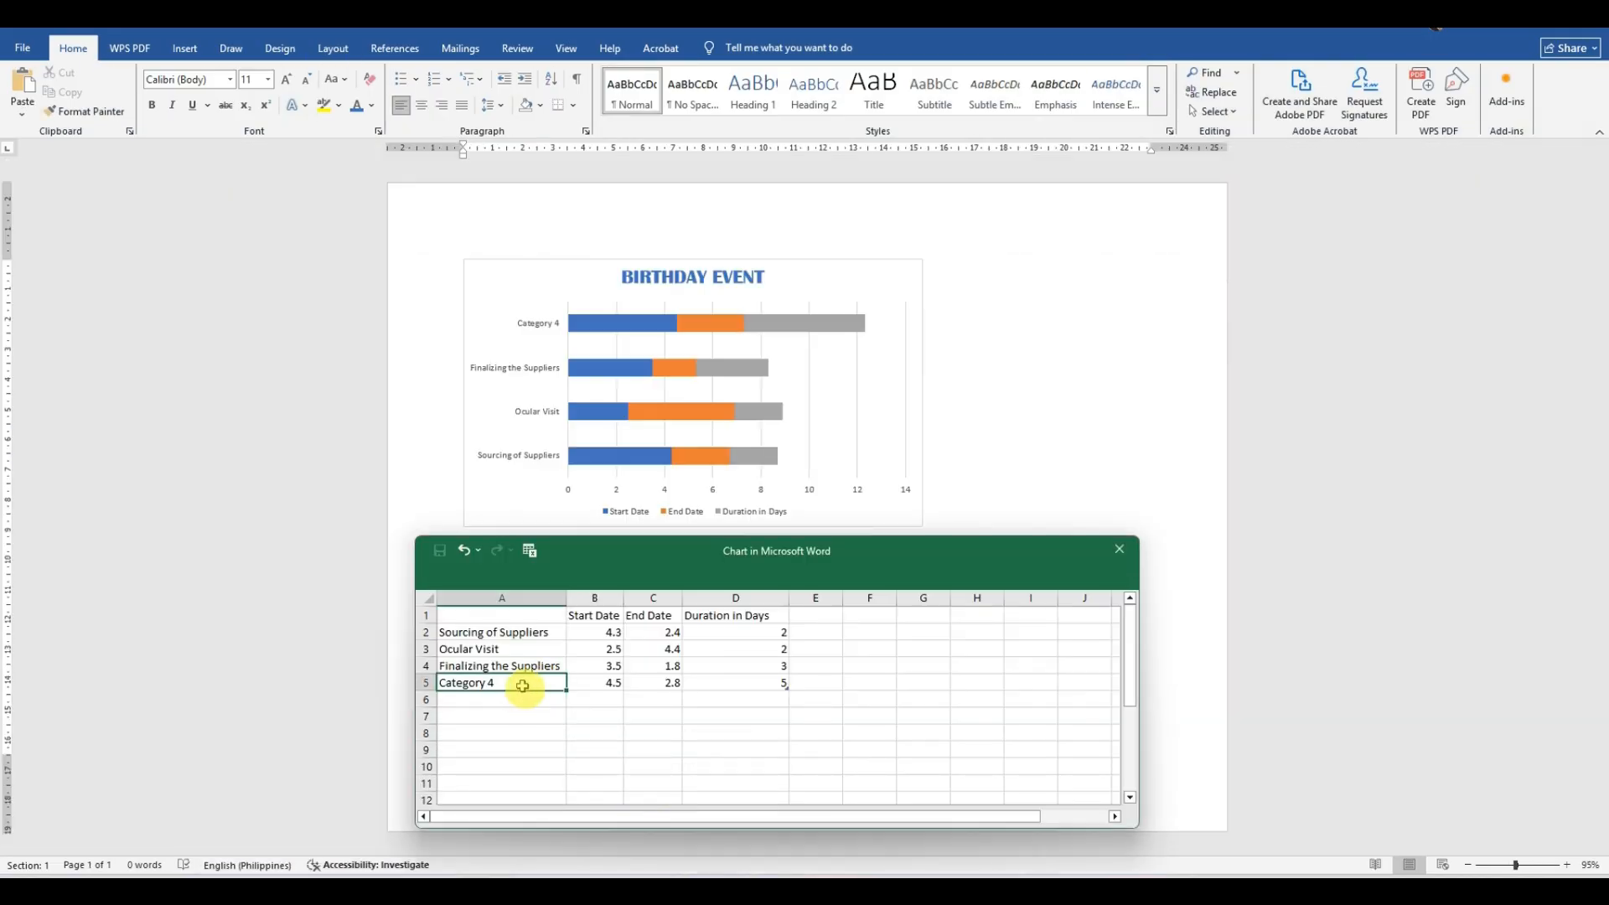
pyautogui.write('First With Suppliers')
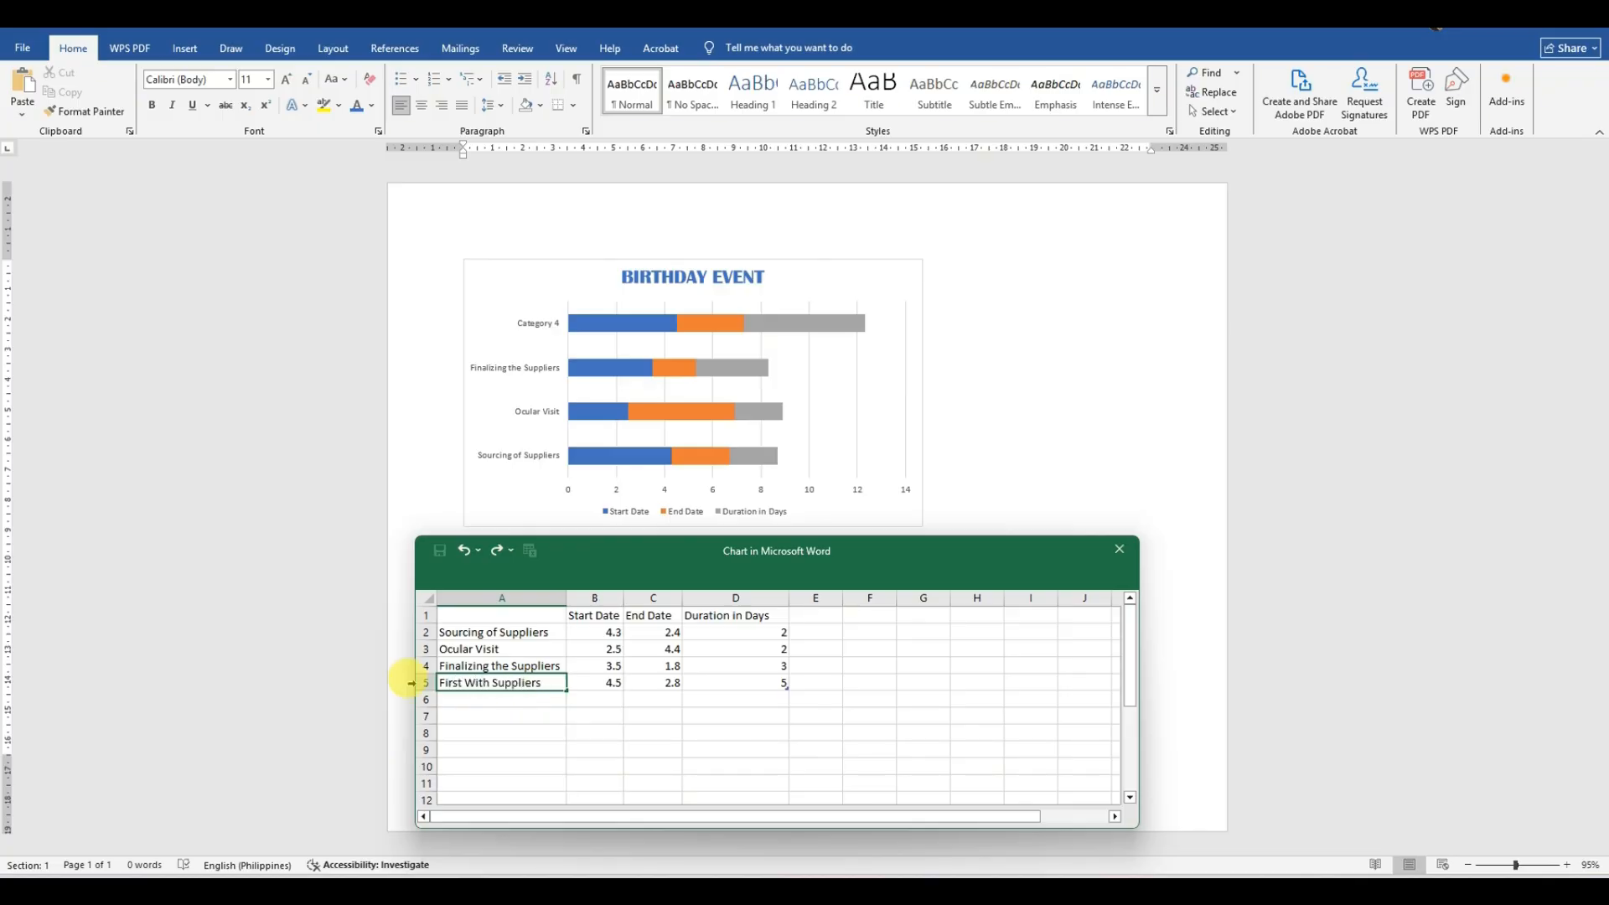
# Check the last task in Document1's sample chart and add "Final Meeting with Suppliers until Event Date" in cell A6 of Document4's data sheet
pyautogui.click(476, 708)
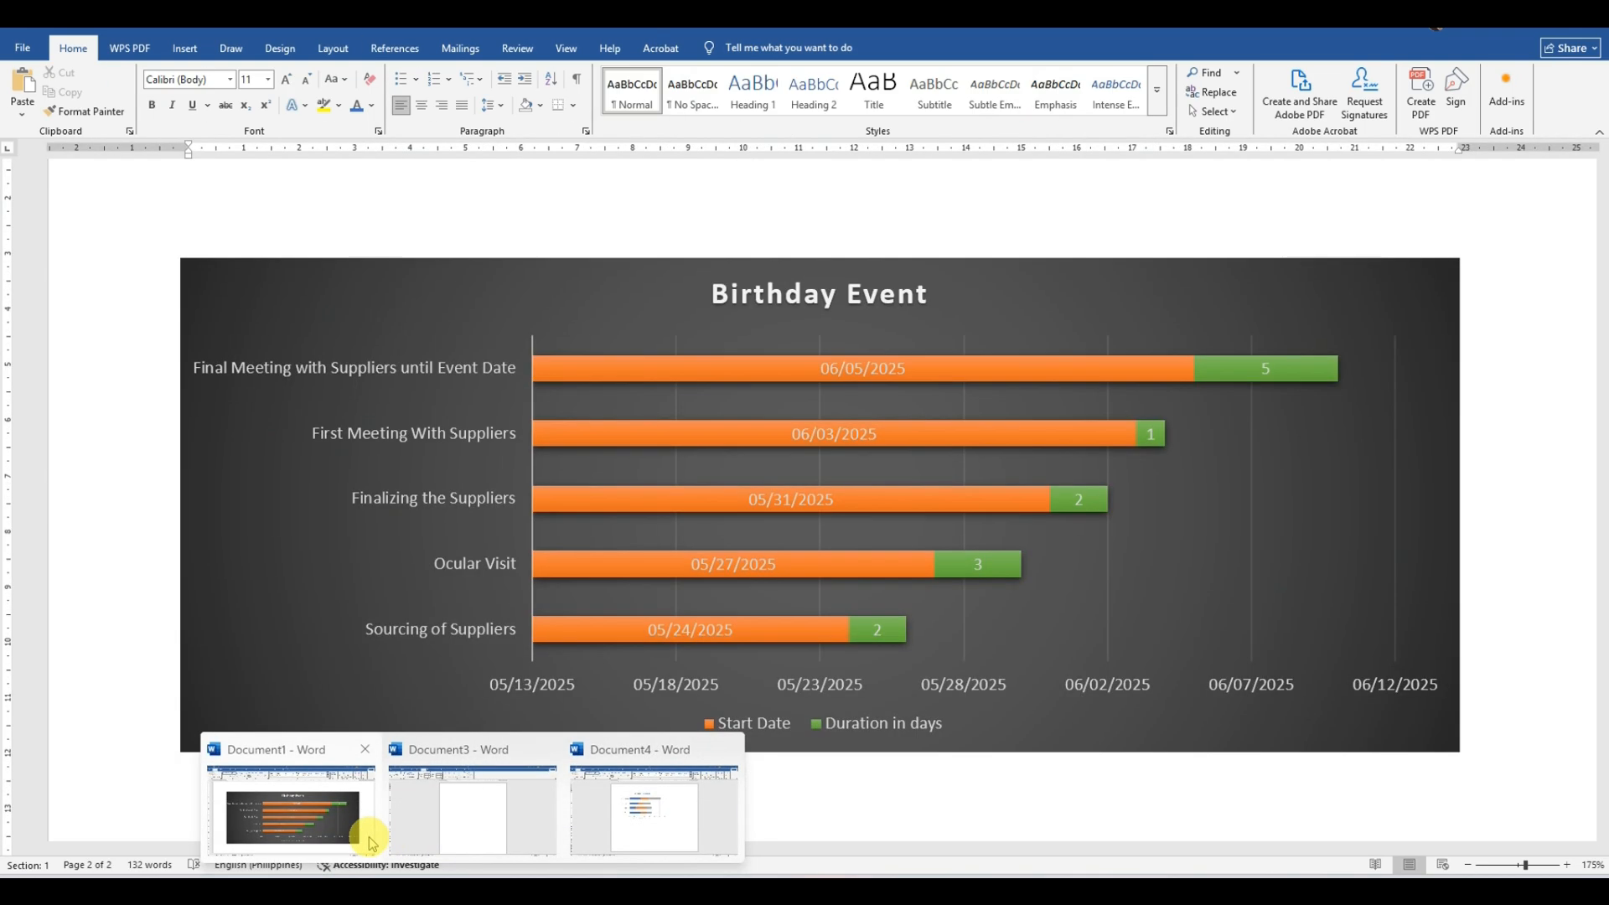
pyautogui.click(354, 831)
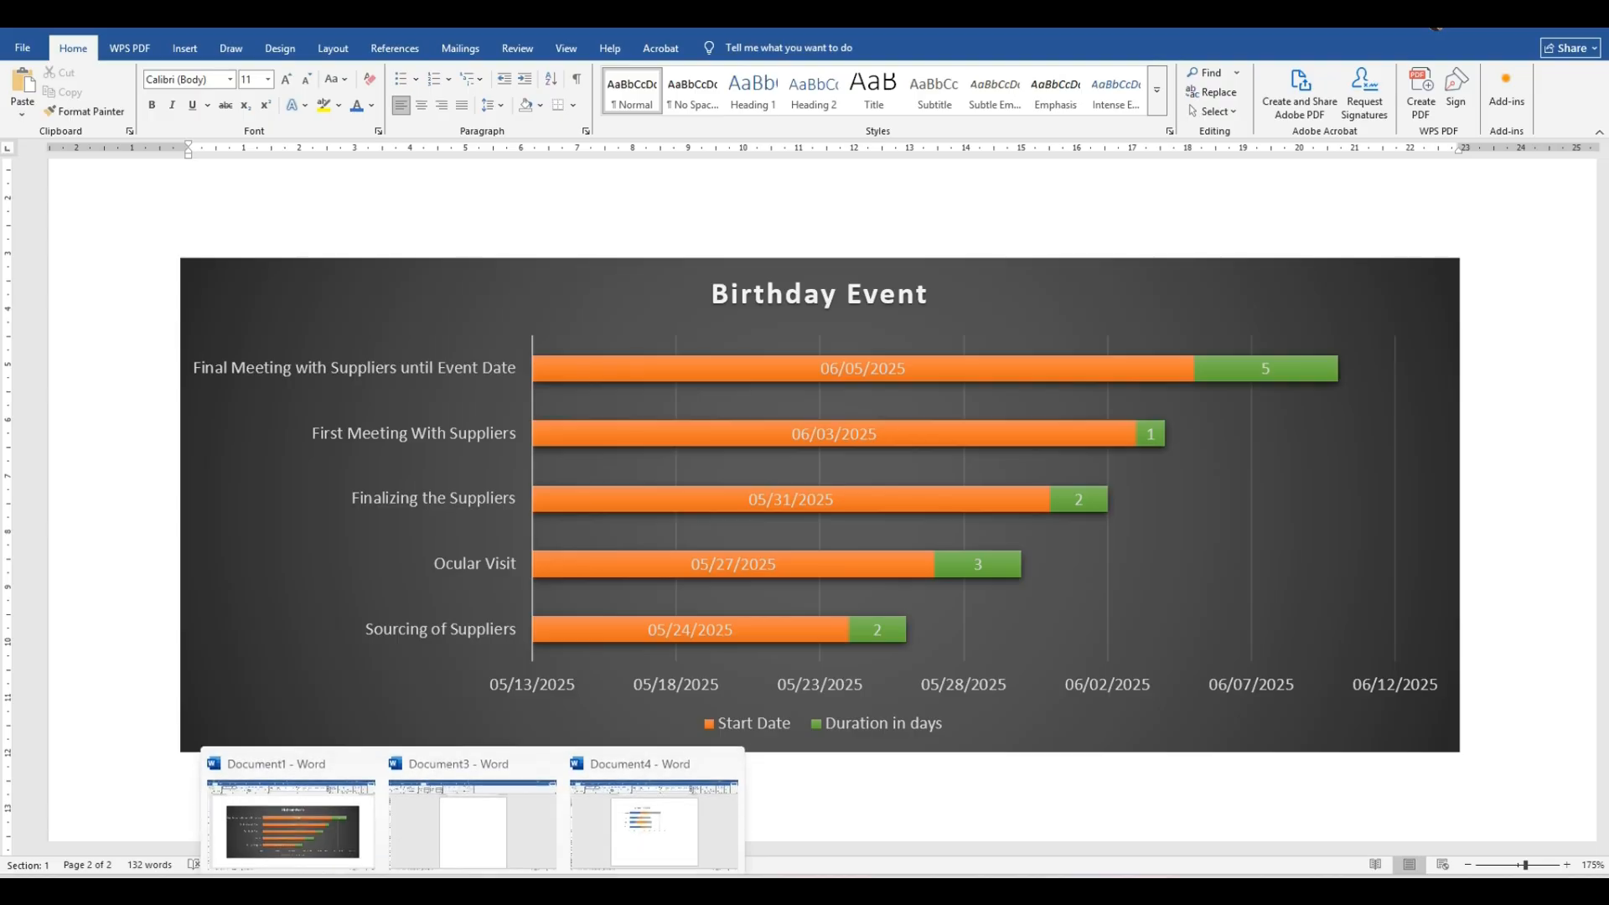
pyautogui.click(593, 819)
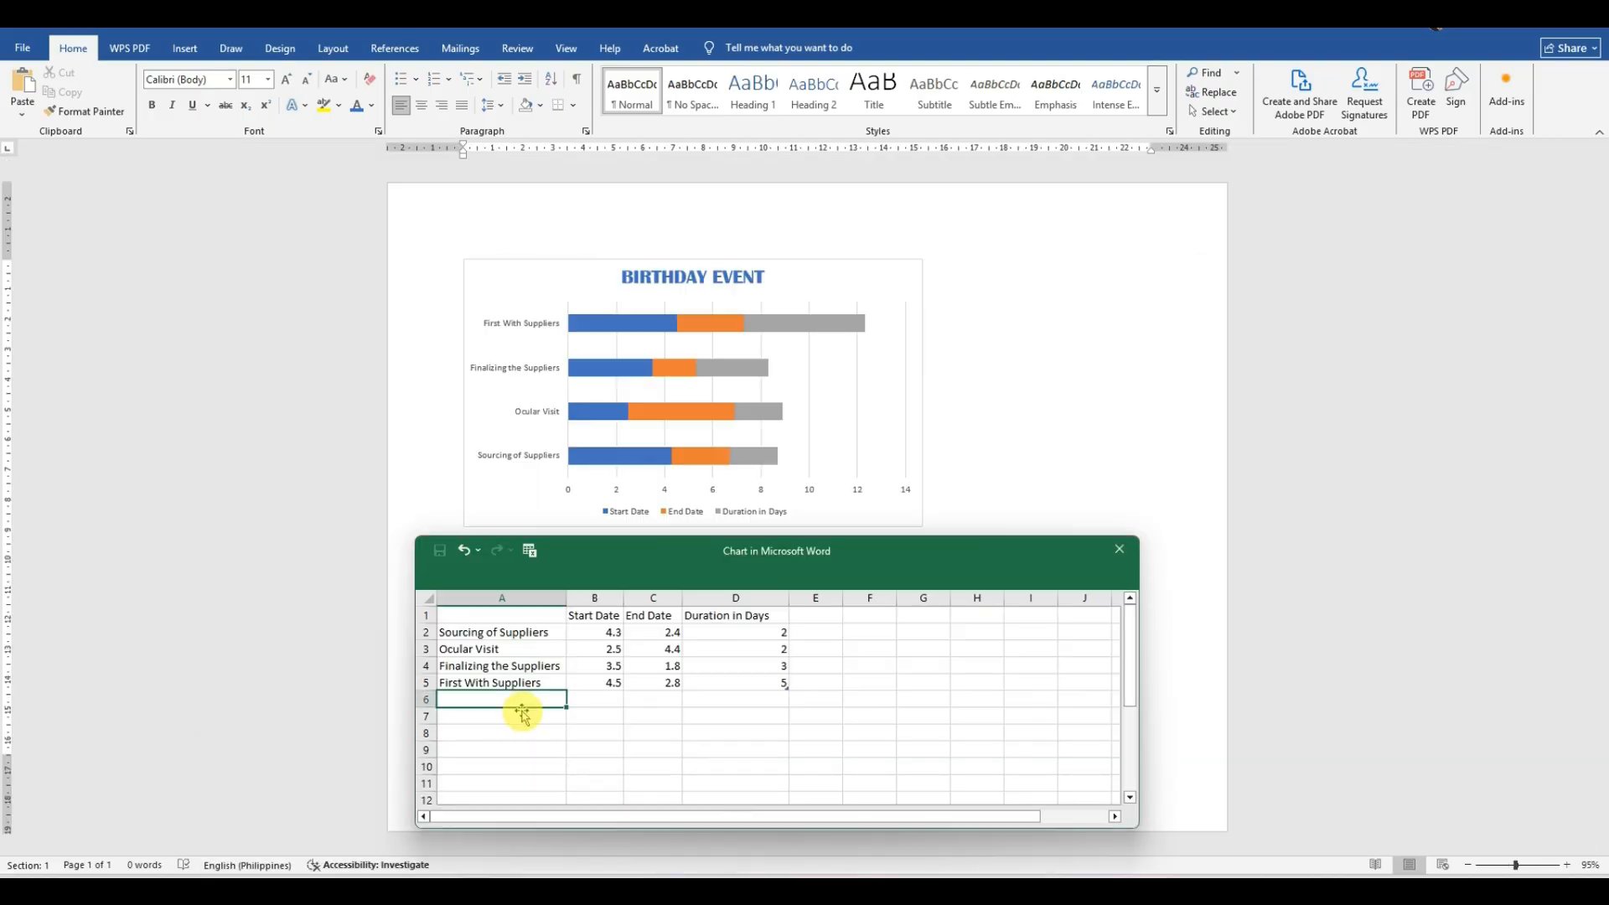
pyautogui.write('Final Meeting with Suppliers until Event Date')
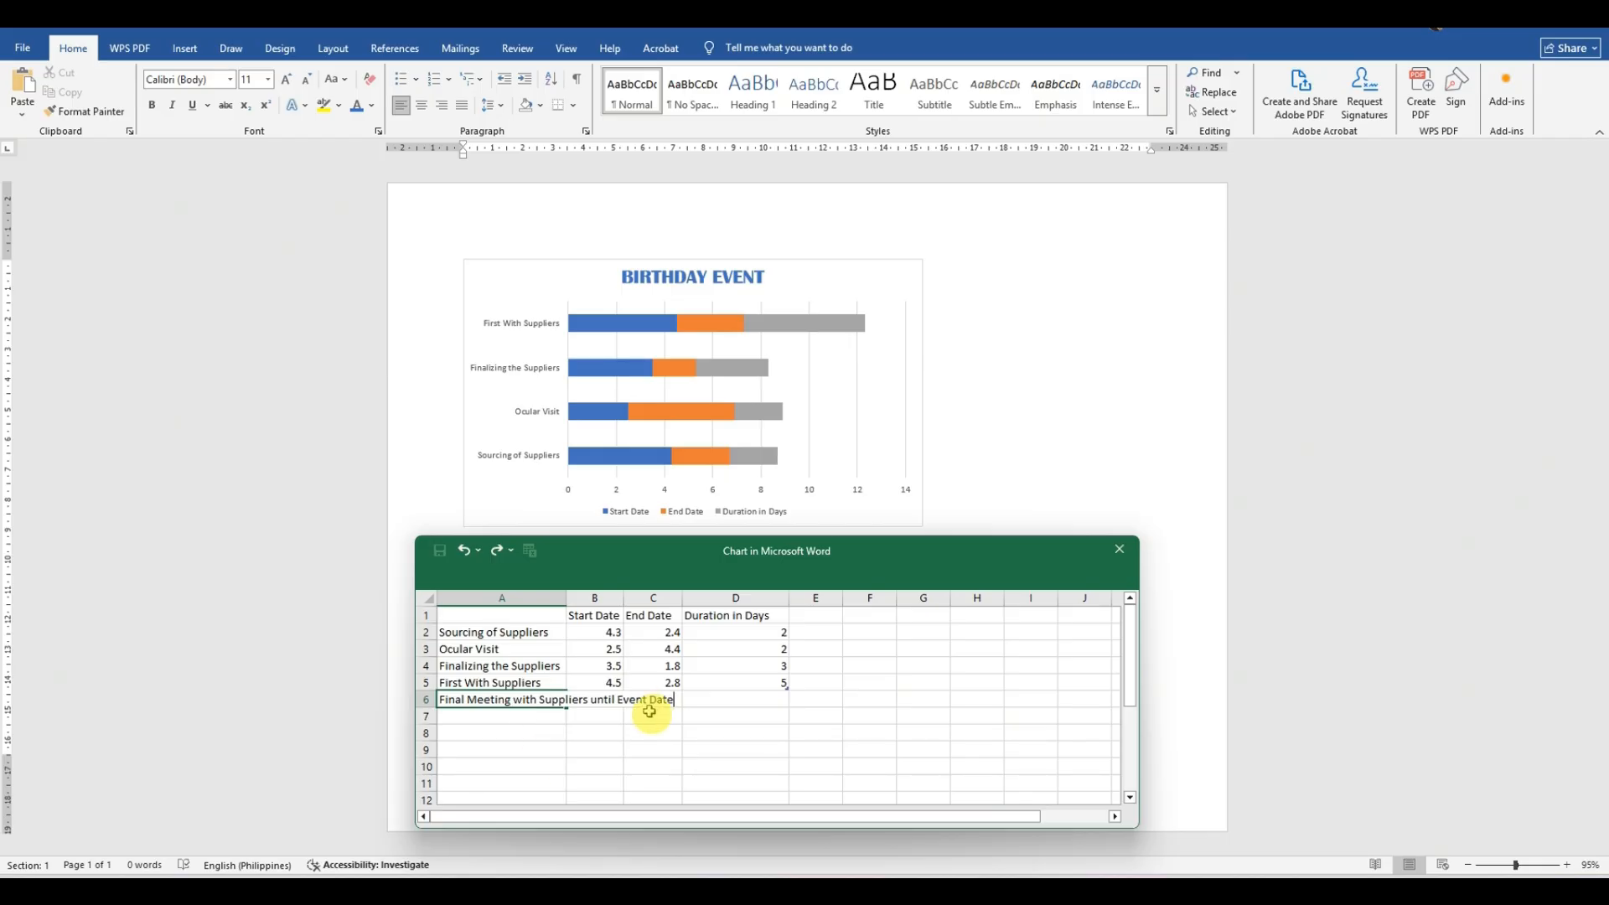
pyautogui.click(610, 752)
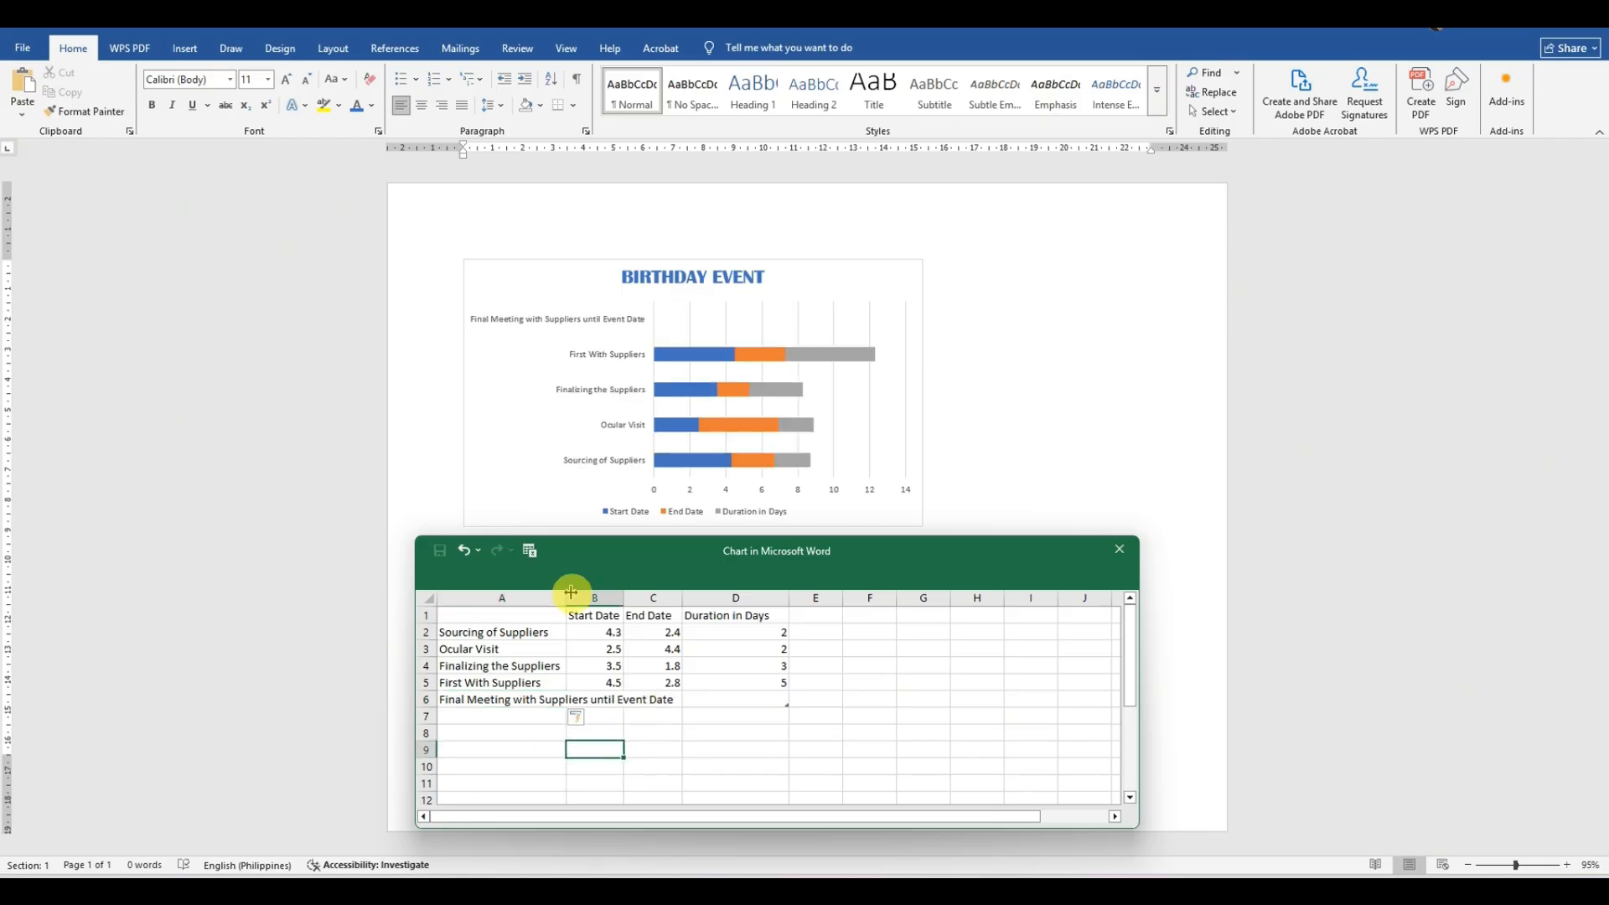
# Fit the width of column A in the data sheet to the longest task name
pyautogui.doubleClick(569, 595)
pyautogui.click(621, 607)
pyautogui.click(657, 607)
pyautogui.click(710, 624)
pyautogui.click(977, 649)
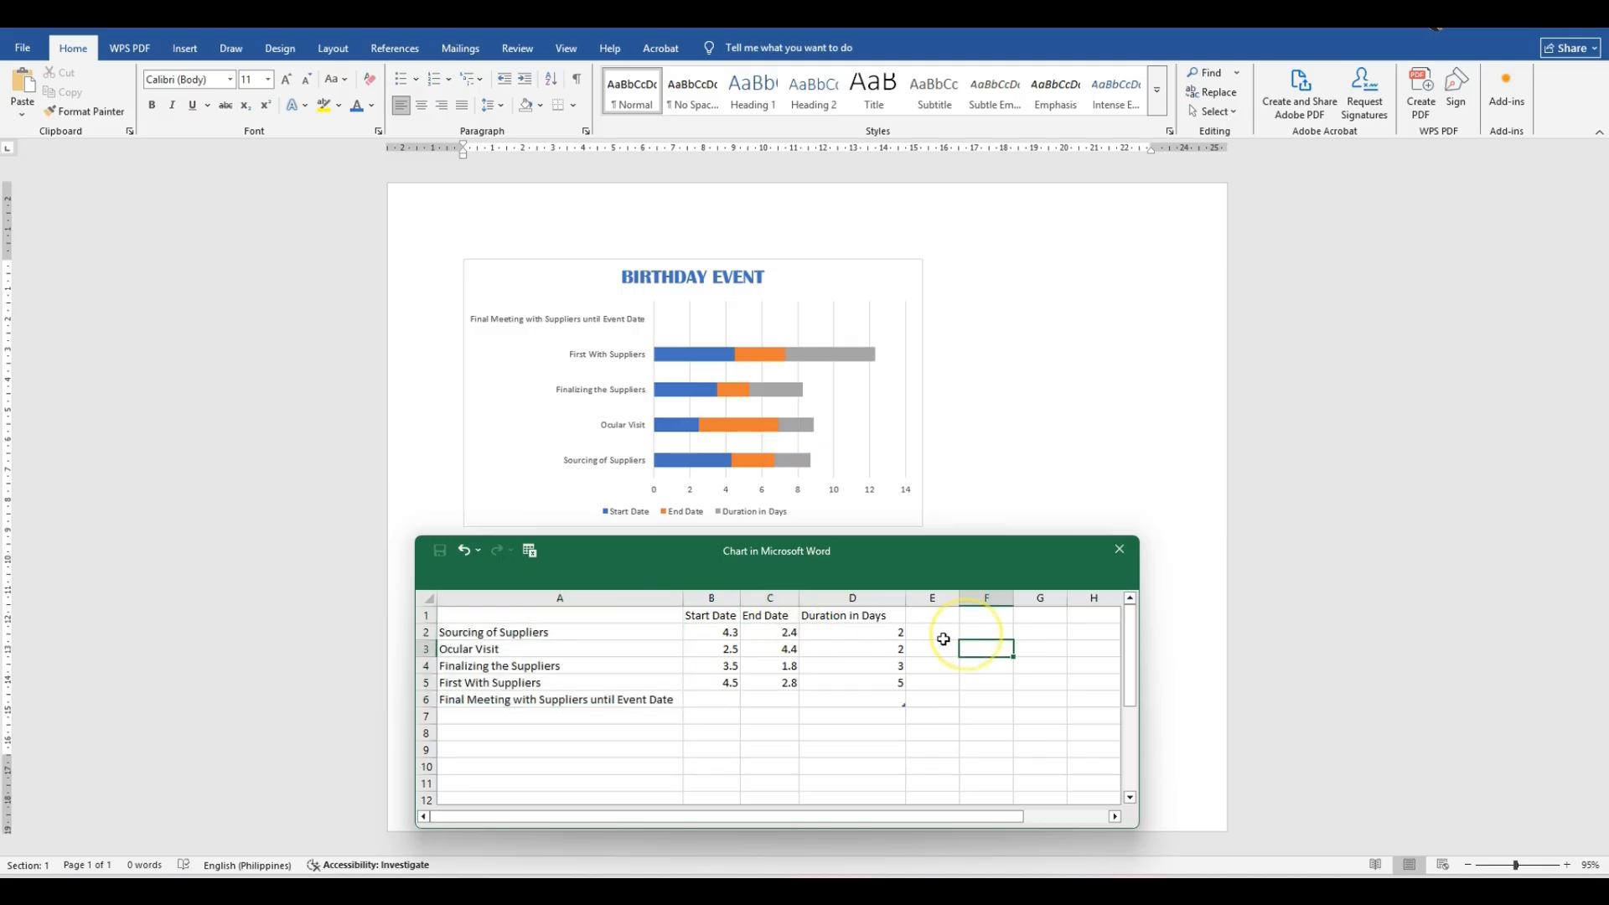
pyautogui.click(869, 659)
pyautogui.rightClick(863, 651)
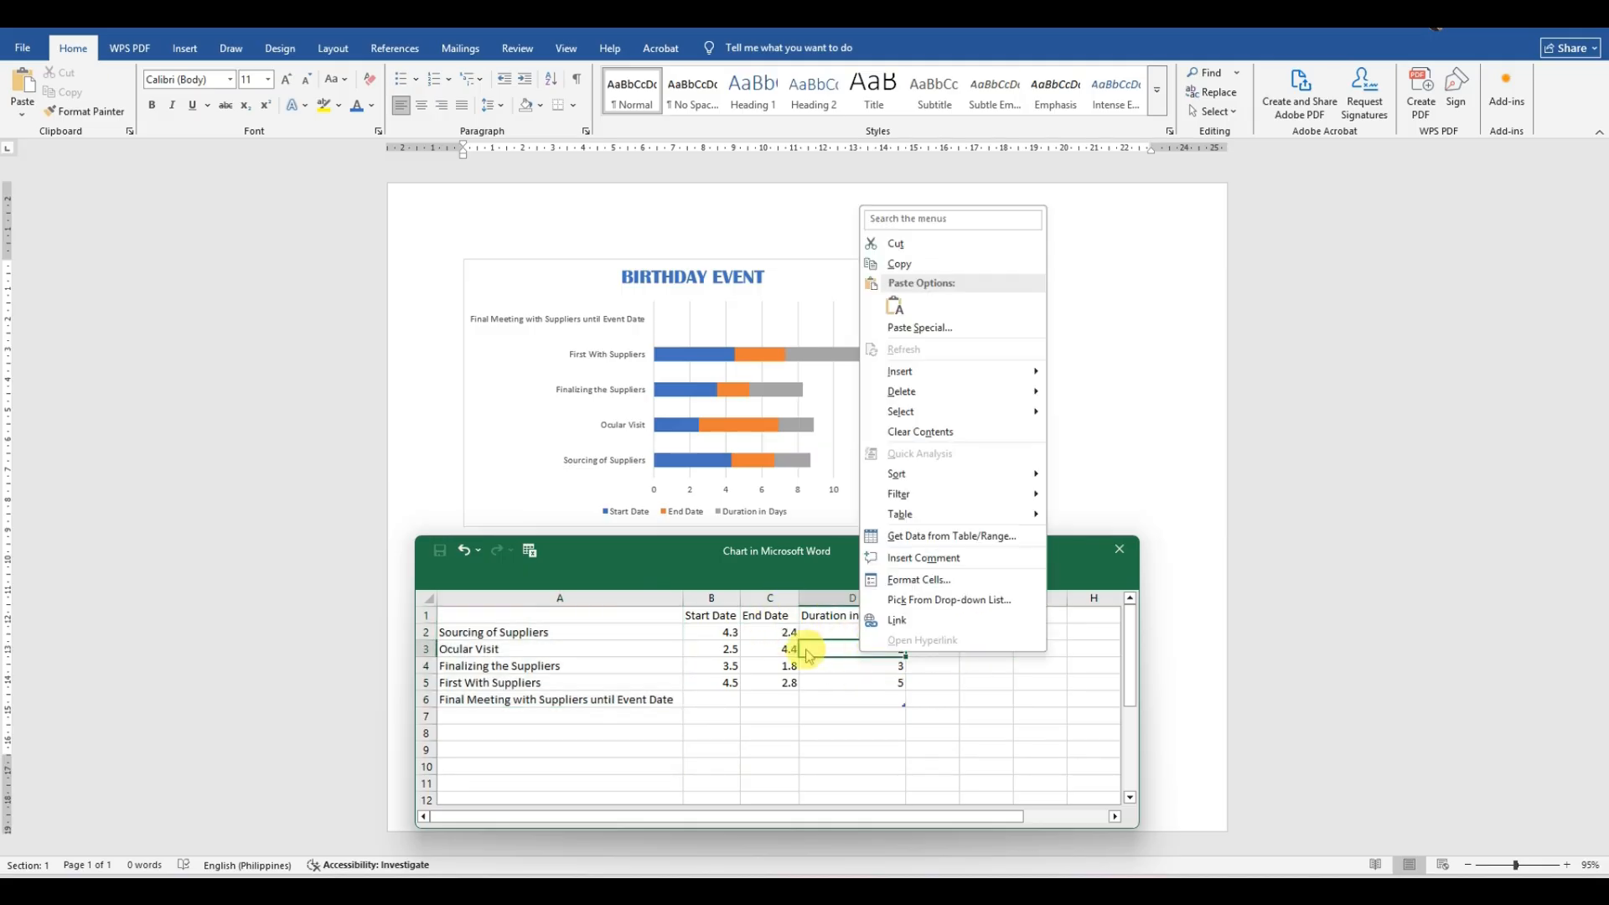
pyautogui.click(861, 696)
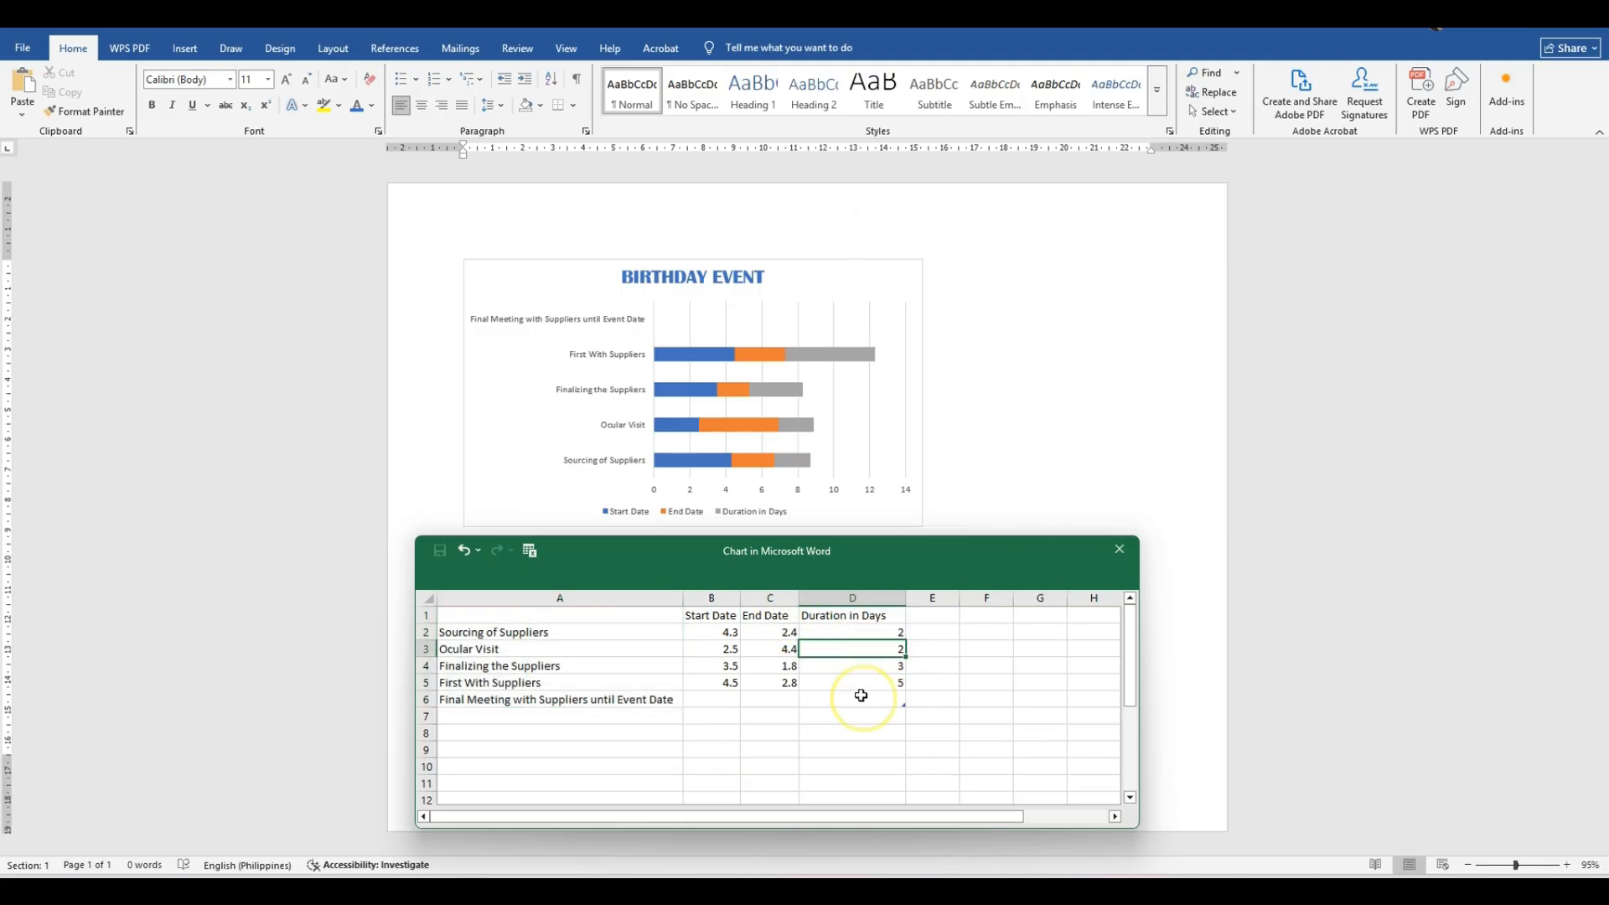
# Give Sourcing of Suppliers the start date 25/05/2025 and end date 27/05/2025, and fit the End Date column's width
pyautogui.click(724, 632)
pyautogui.write('2')
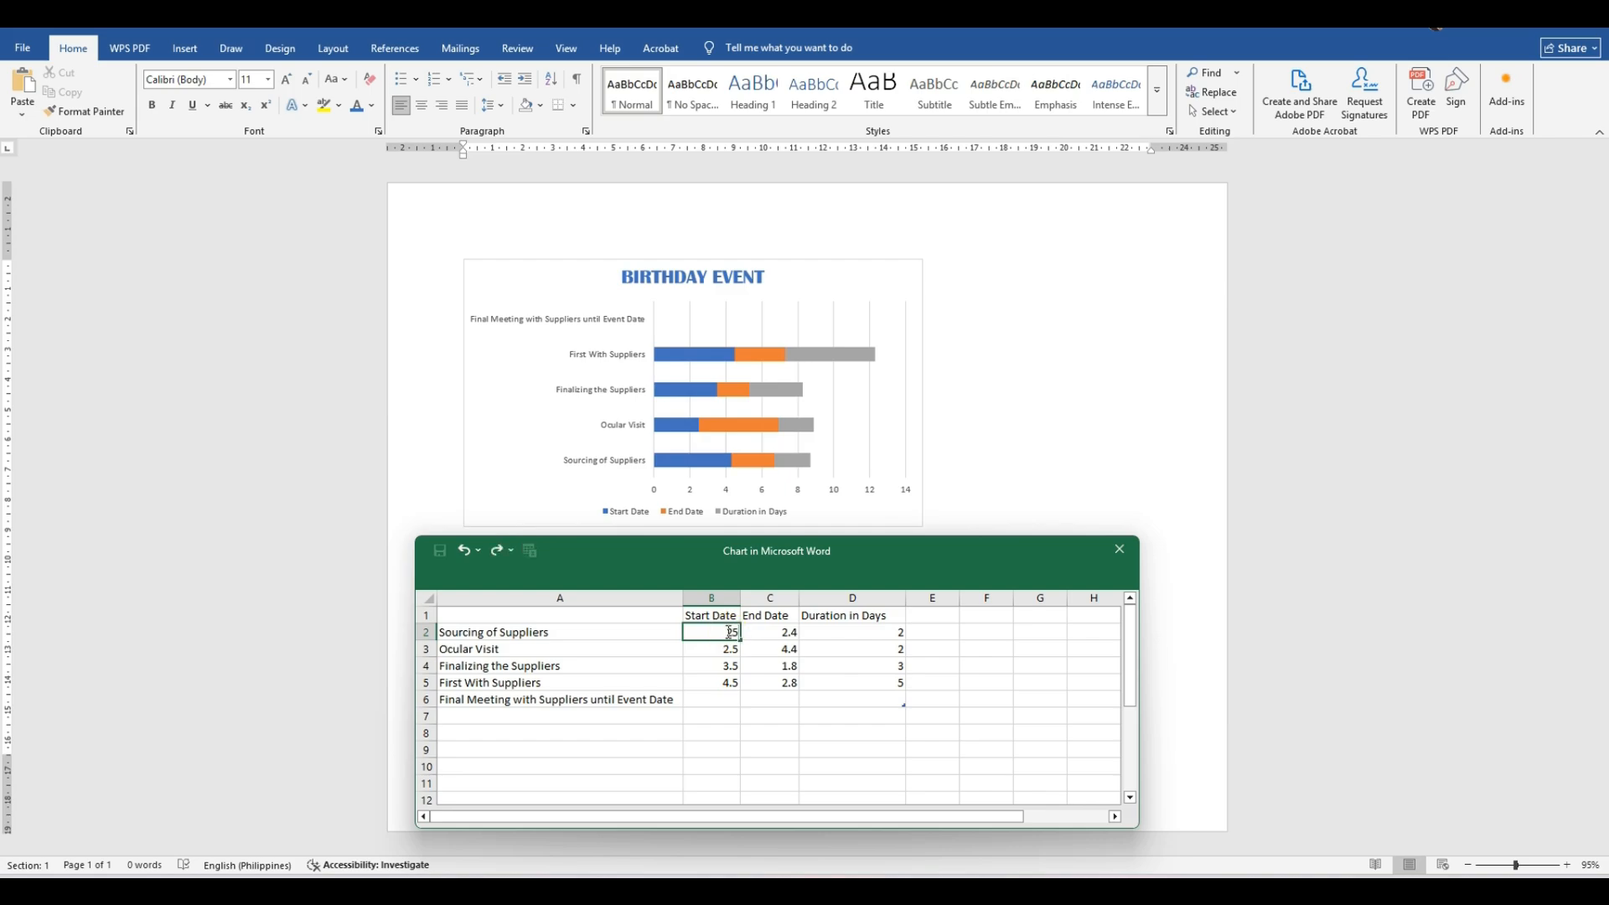
pyautogui.write('5/05/2025')
pyautogui.press('Tab')
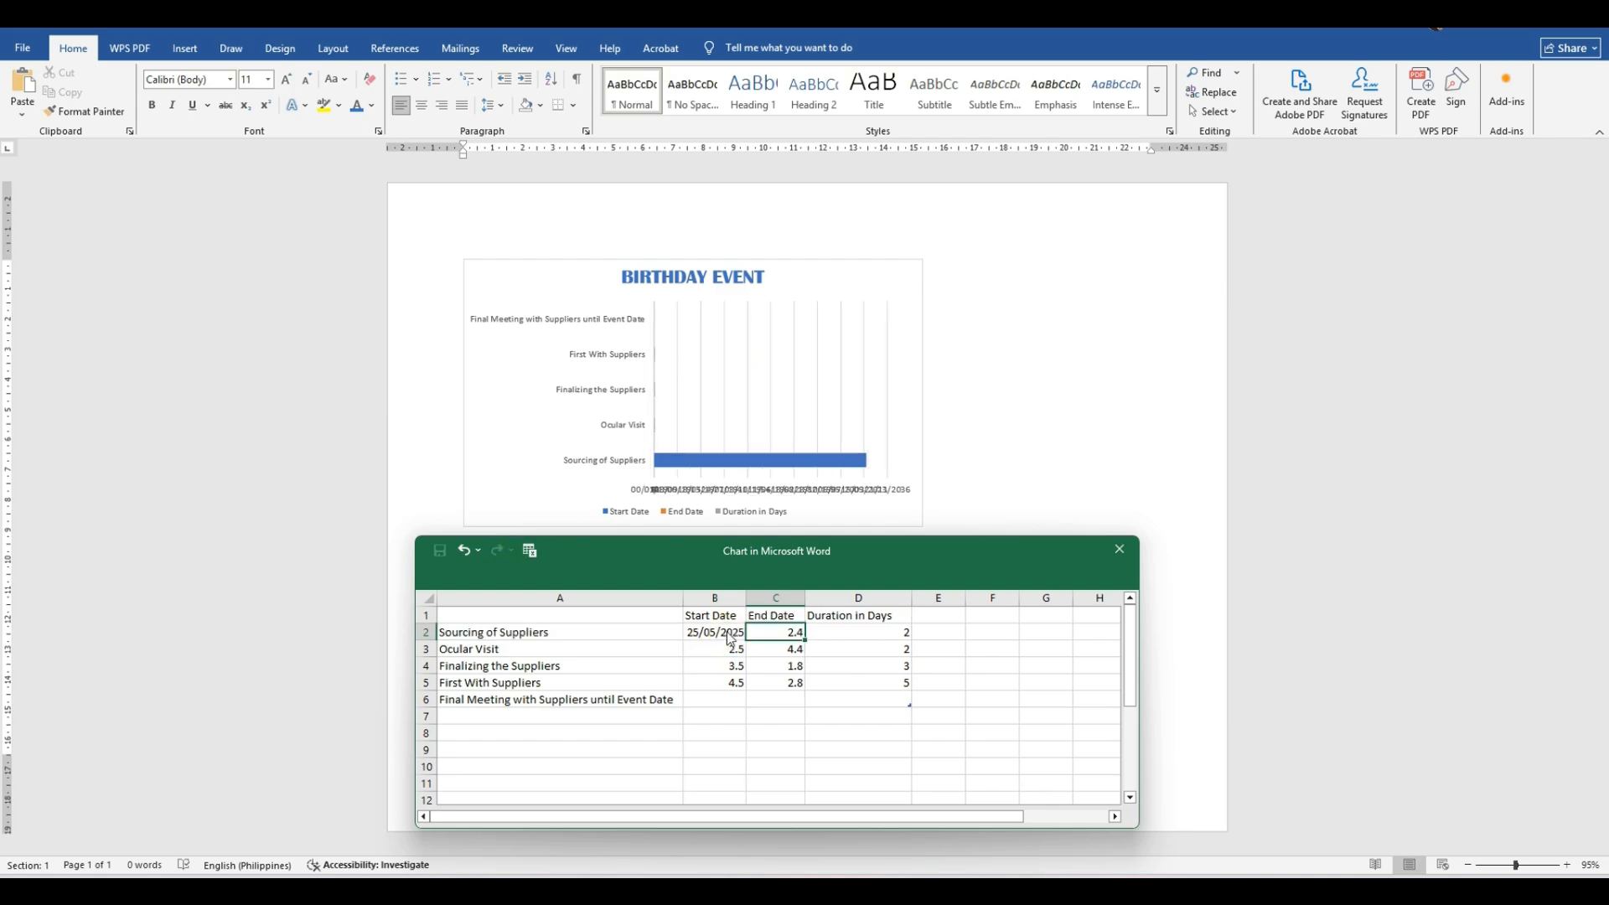
pyautogui.write('27/05')
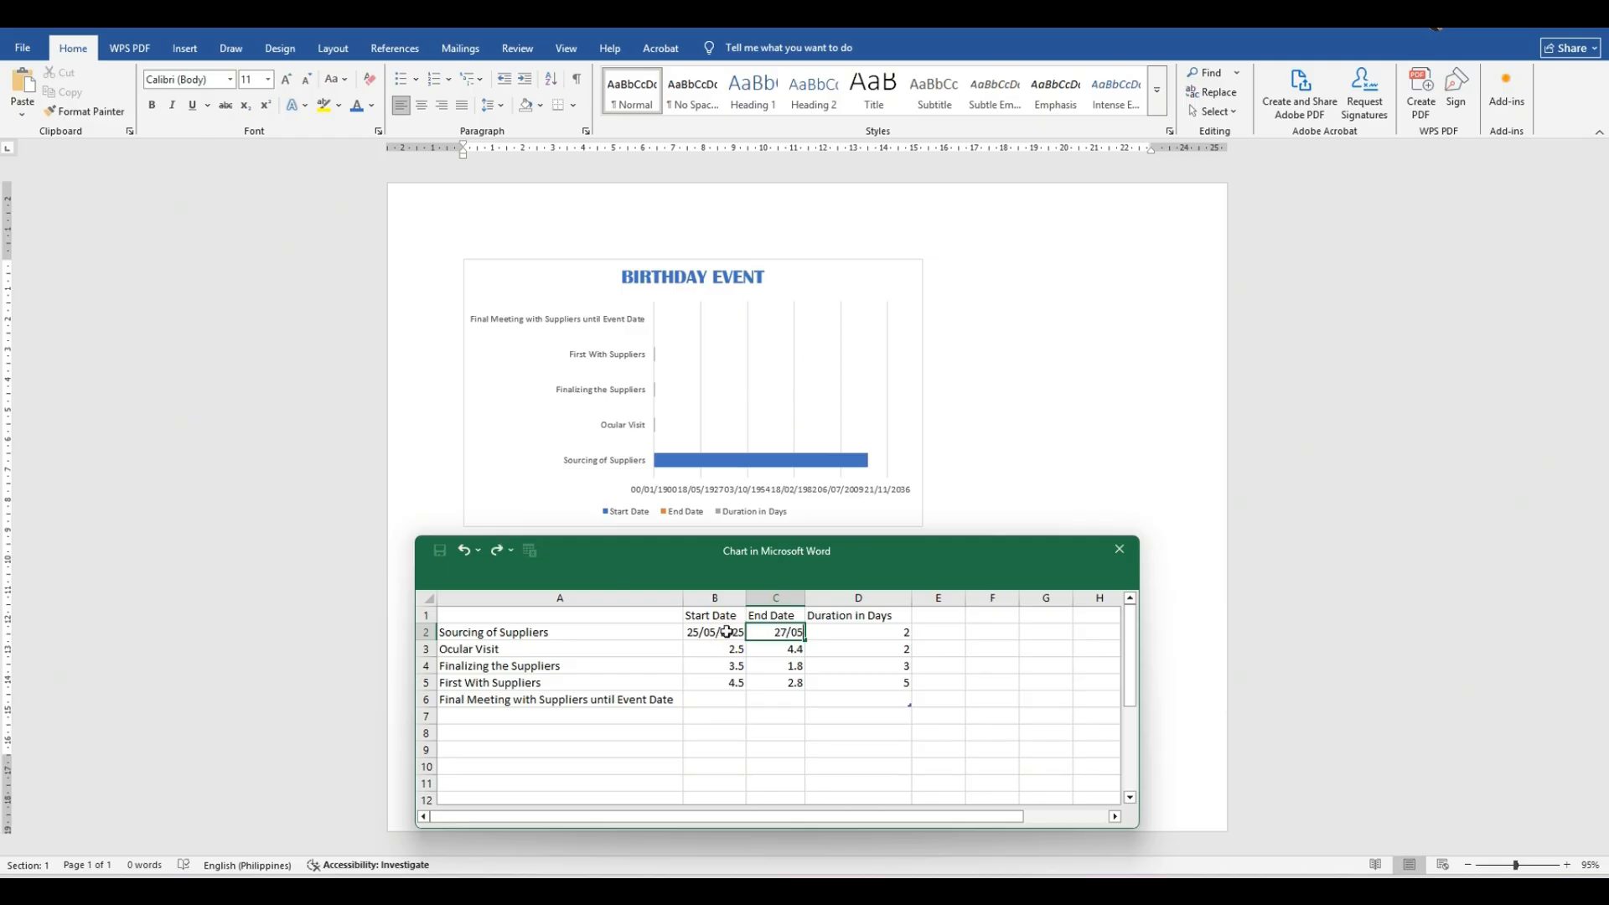
pyautogui.write('/2025')
pyautogui.click(783, 717)
pyautogui.doubleClick(805, 596)
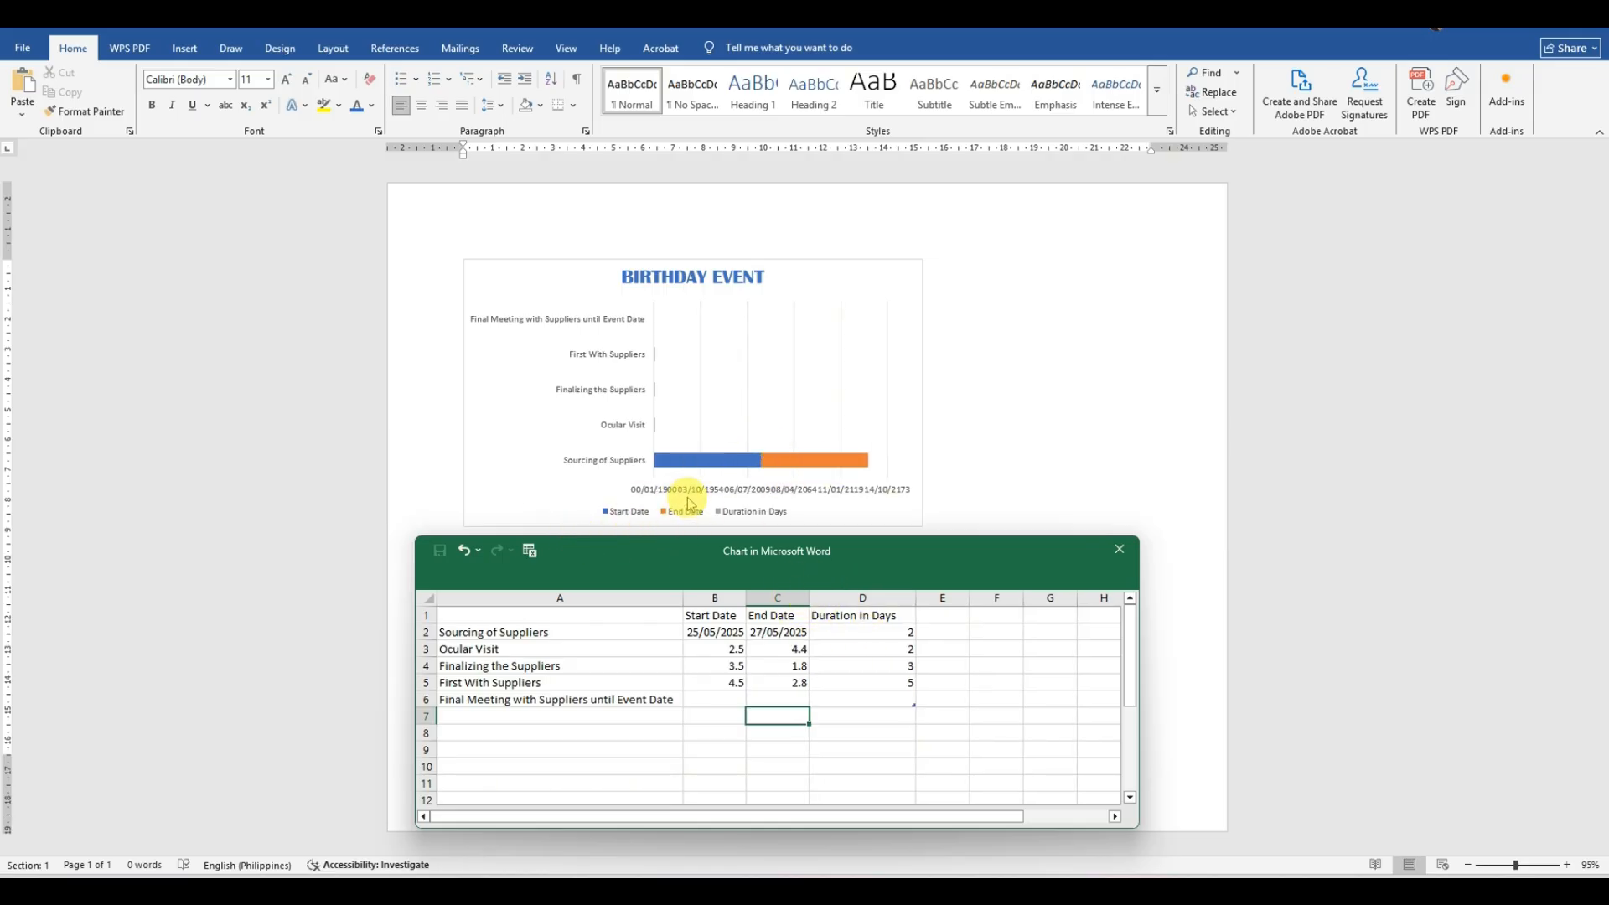
# Calculate the Duration in Days for Sourcing of Suppliers in D2 with the formula =[@[End Date]]-[@[Start Date]]
pyautogui.click(862, 632)
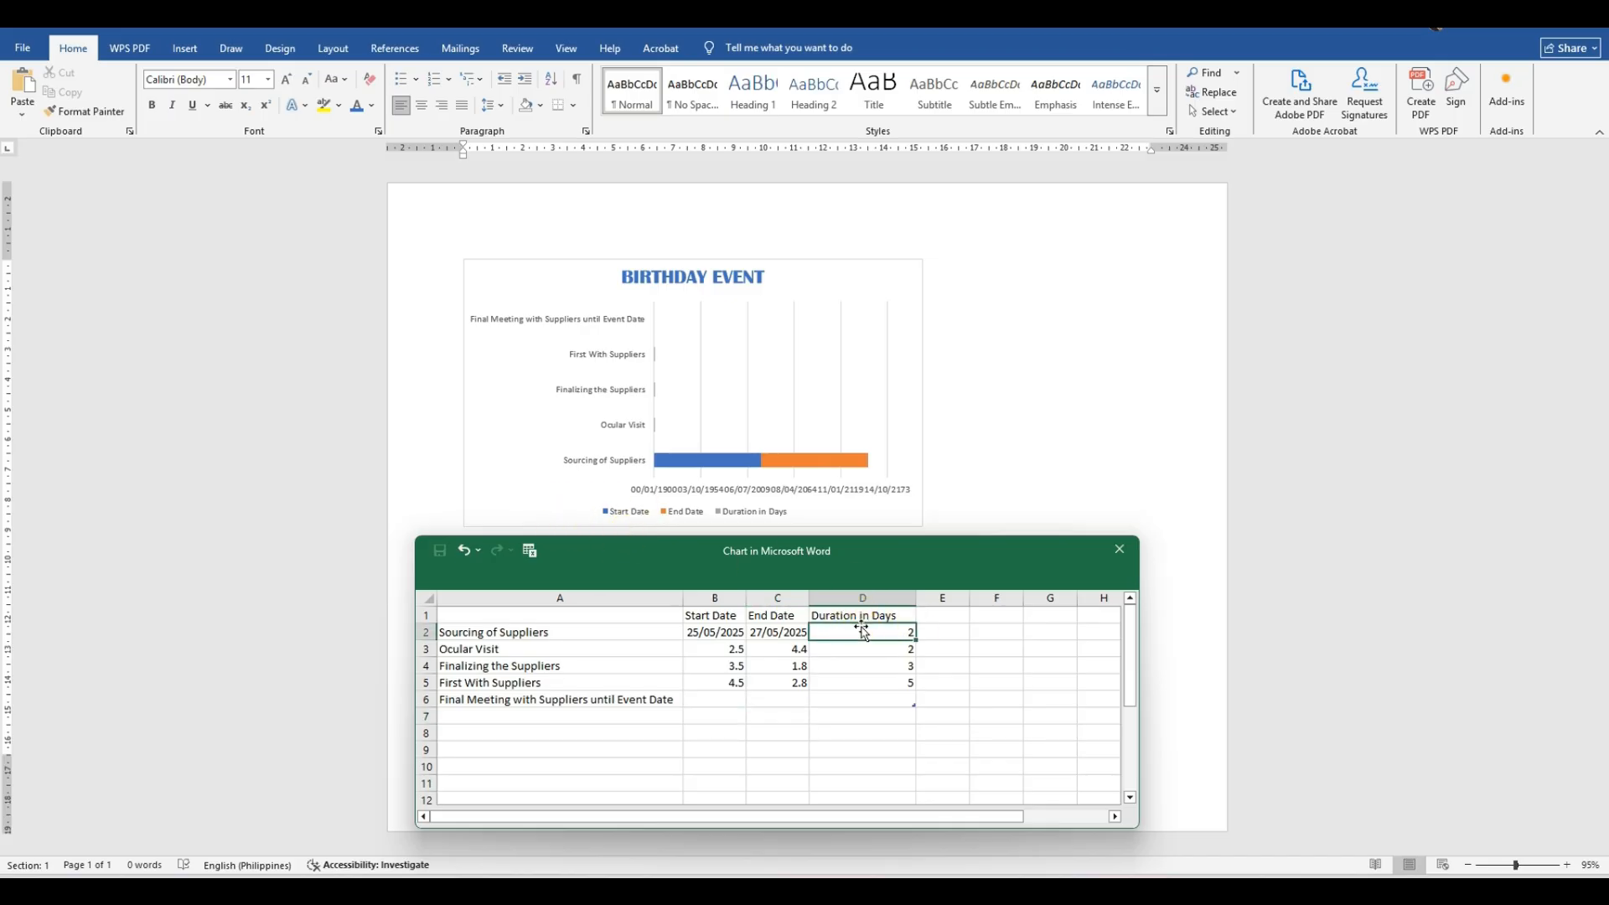
pyautogui.click(862, 630)
pyautogui.write('=')
pyautogui.click(779, 635)
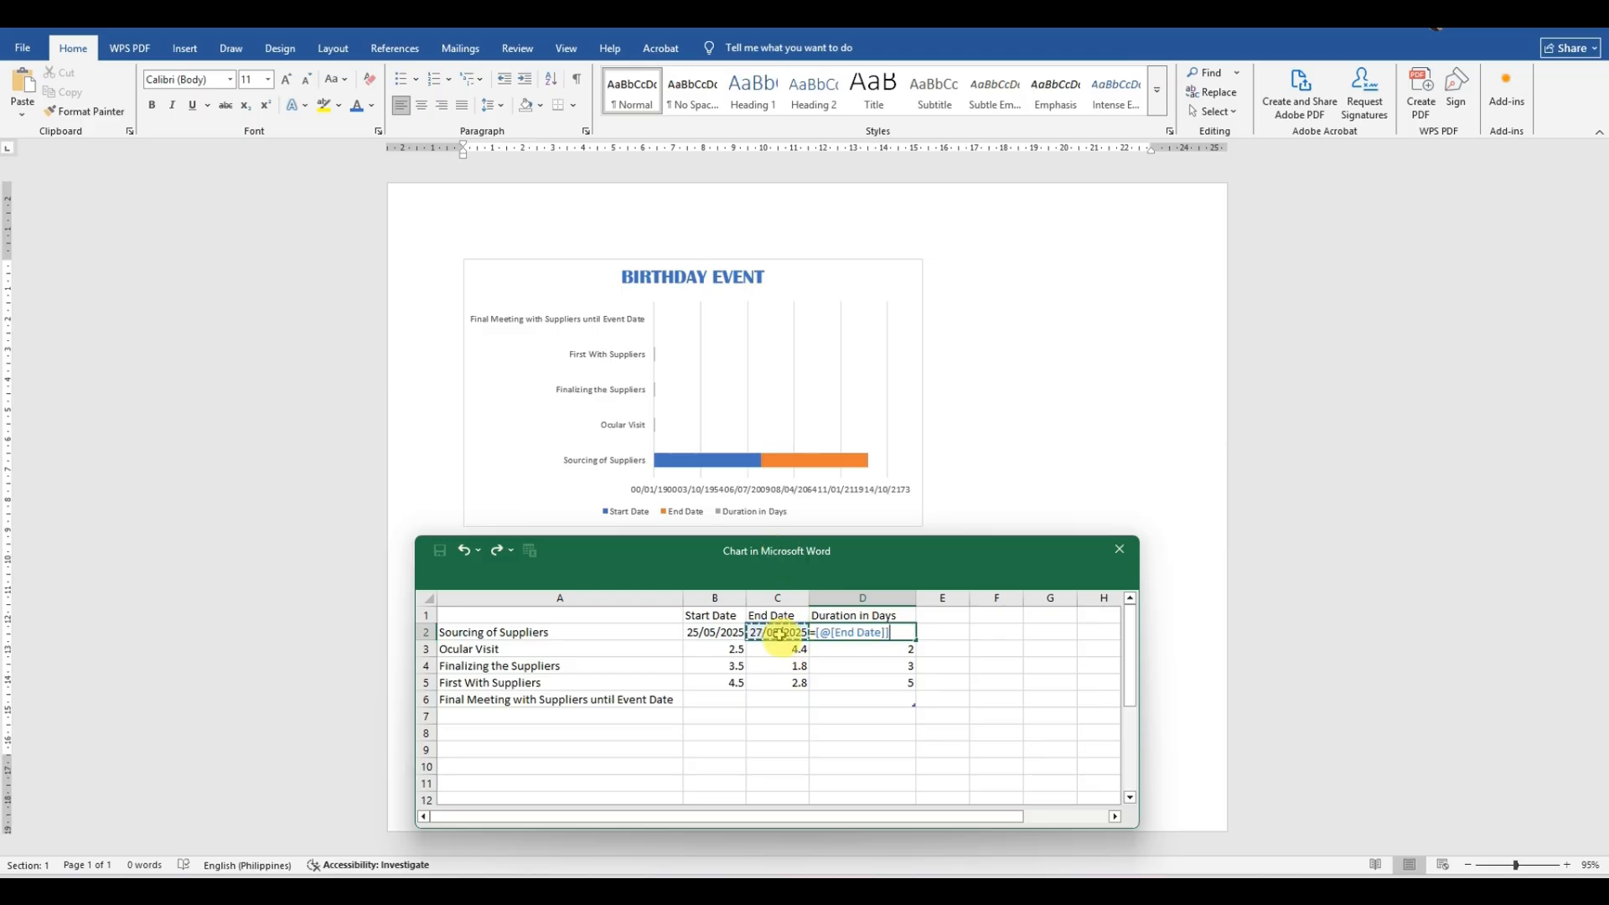
pyautogui.write('-')
pyautogui.click(725, 634)
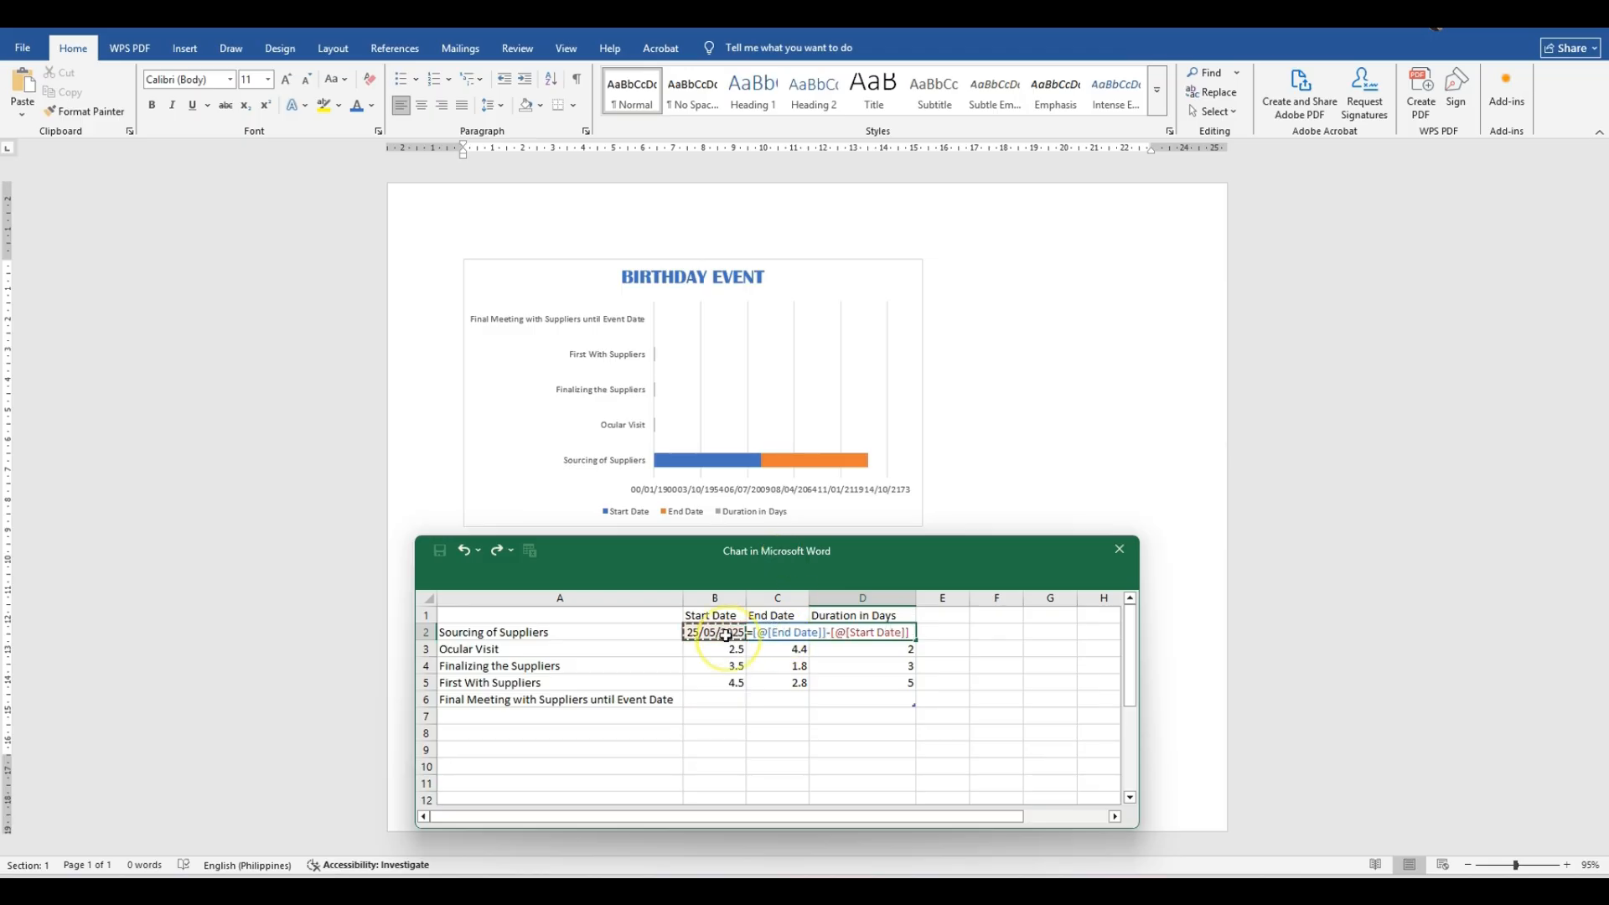
pyautogui.press('Return')
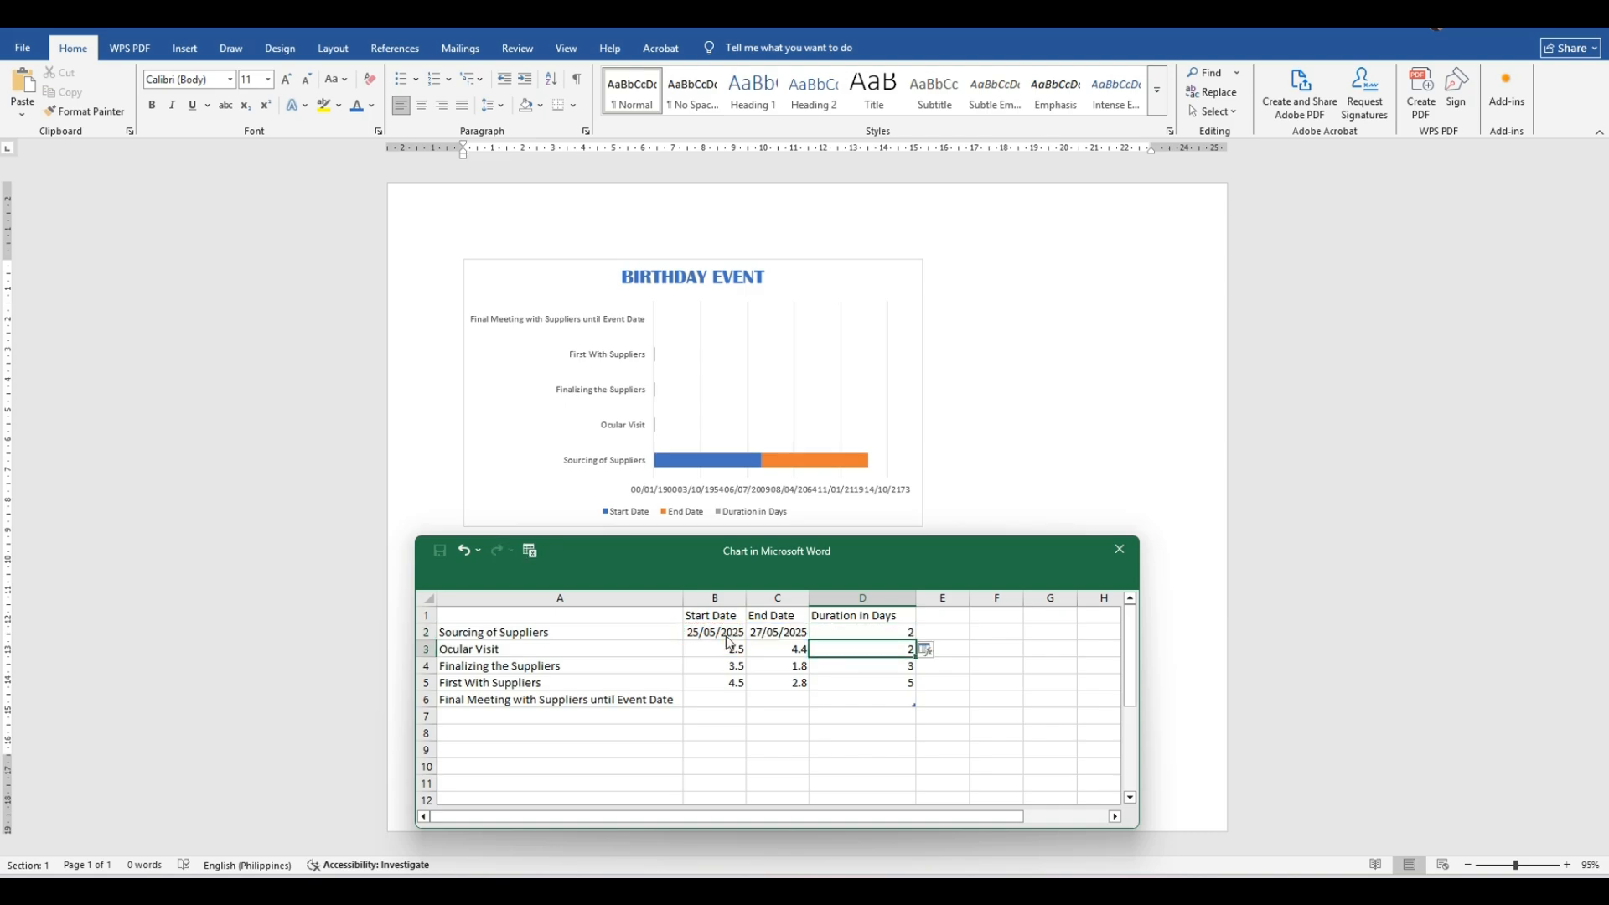
# Extend the chart's data range down by one row to row 7 of the data sheet
pyautogui.click(894, 631)
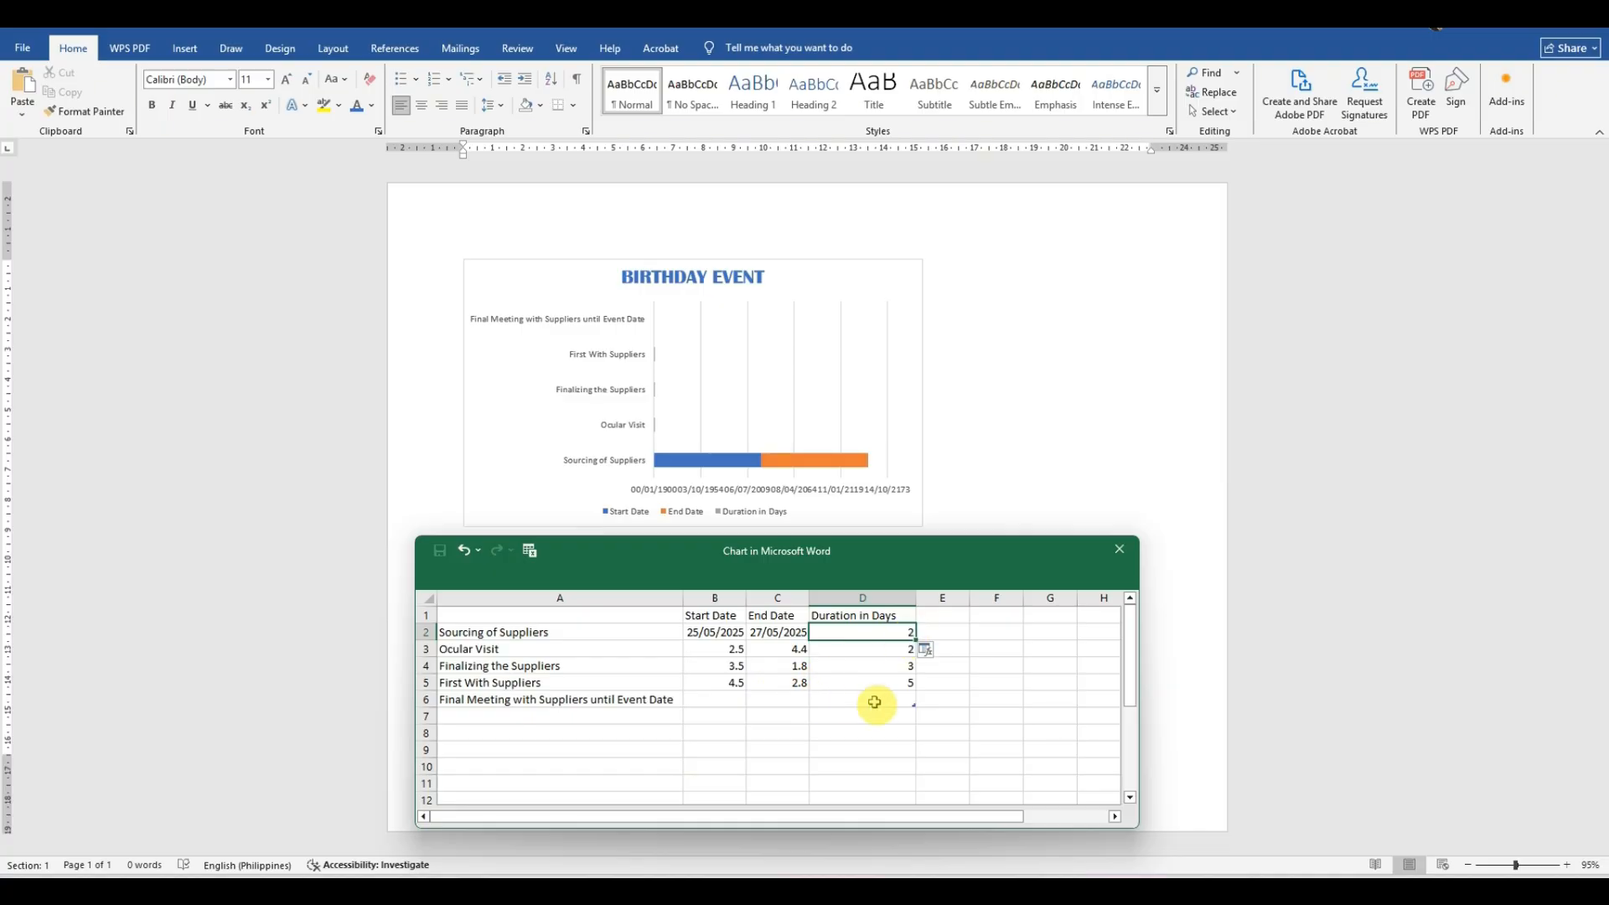
pyautogui.moveTo(916, 709); pyautogui.dragTo(916, 720)
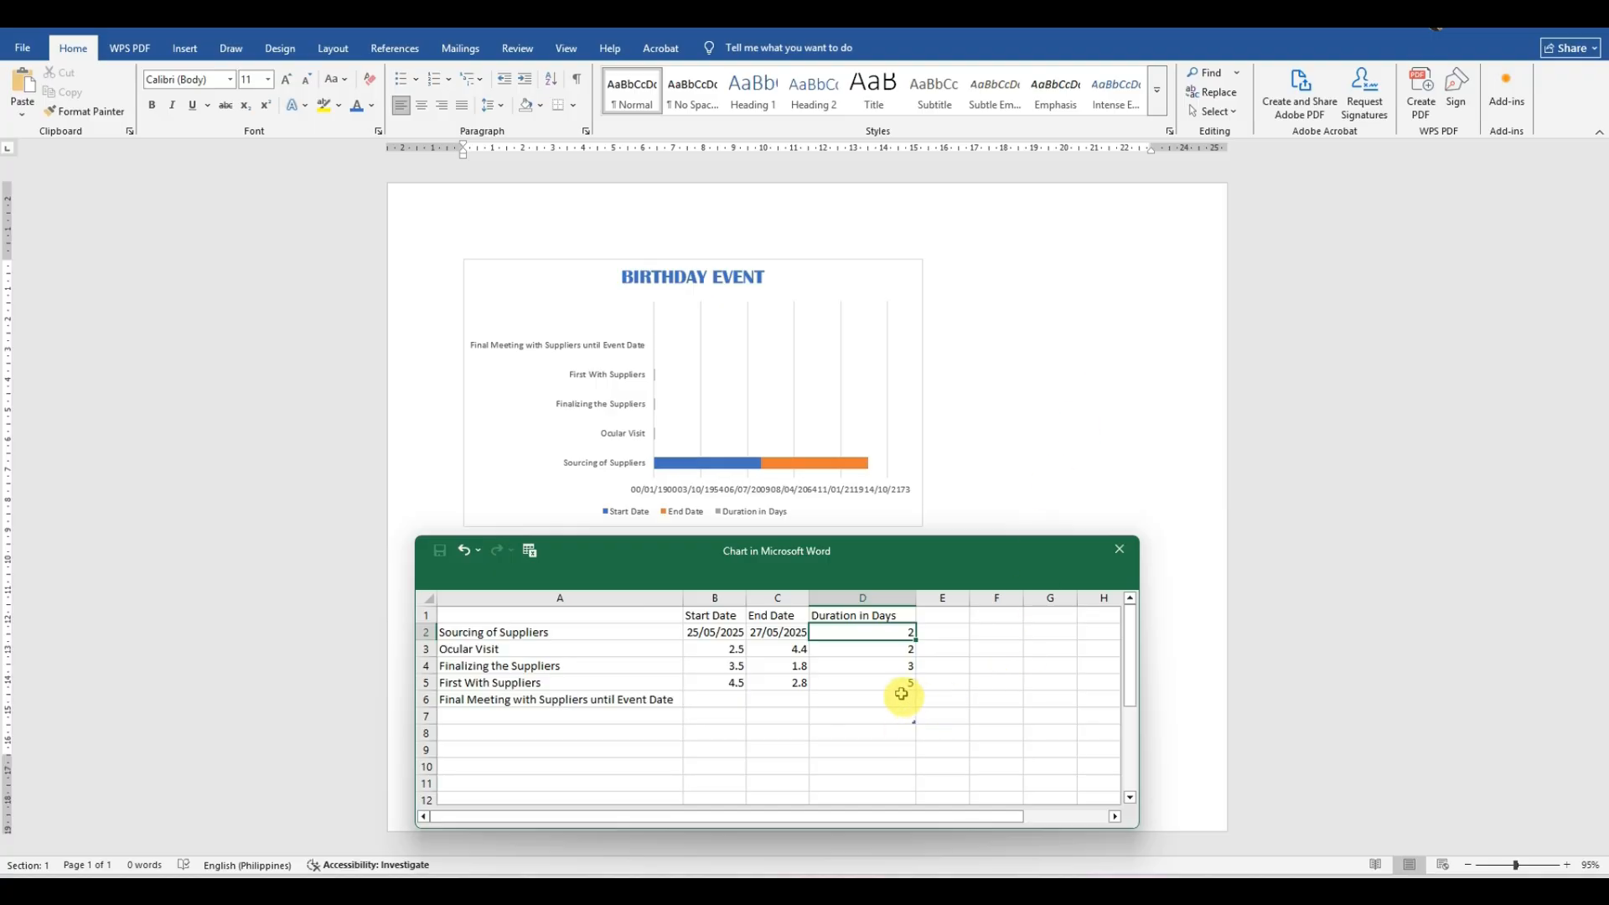
pyautogui.click(900, 684)
pyautogui.click(994, 633)
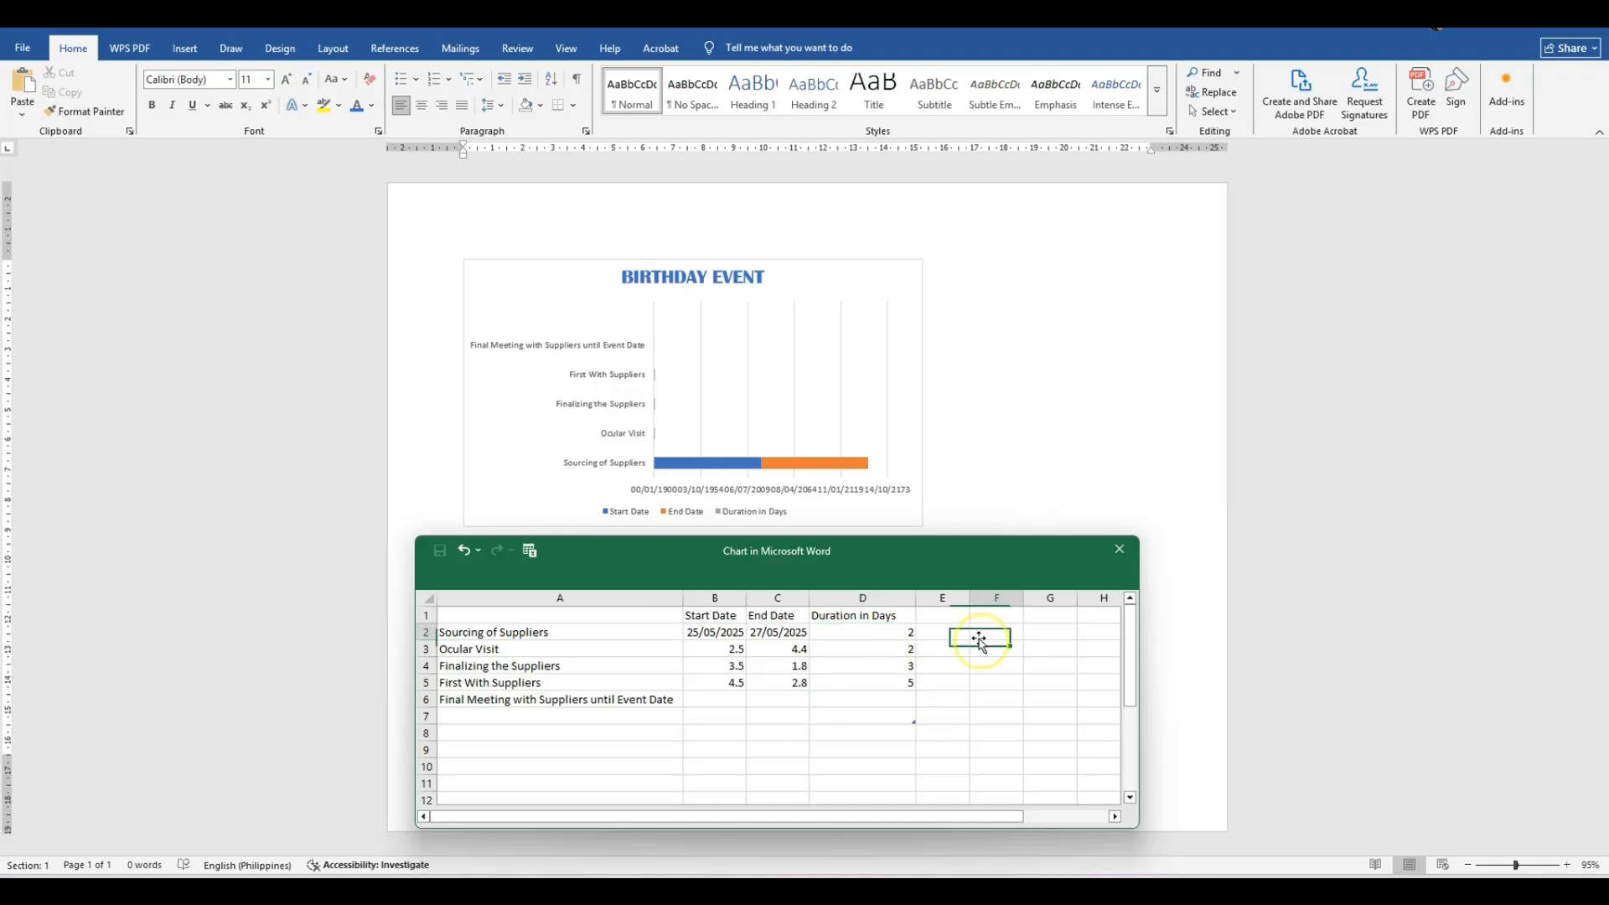
# Copy the end date of Sourcing of Suppliers into Ocular Visit's Start Date cell and change it to 28/05/2025
pyautogui.click(735, 634)
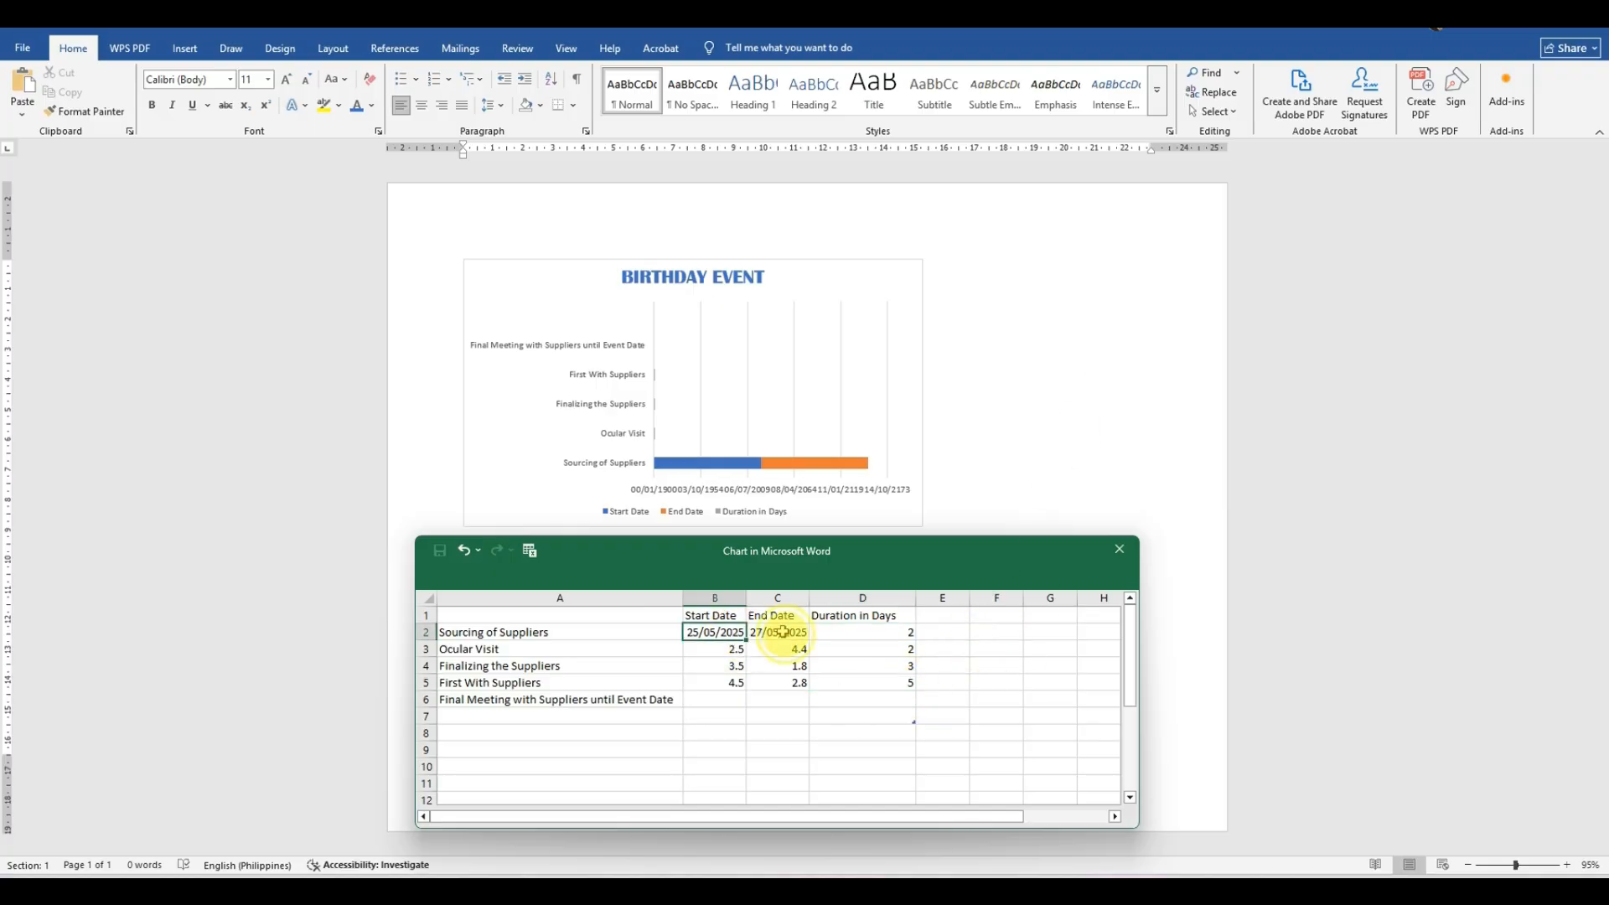
pyautogui.click(778, 632)
pyautogui.hotkey('ctrl', 'c')
pyautogui.click(704, 647)
pyautogui.hotkey('ctrl', 'v')
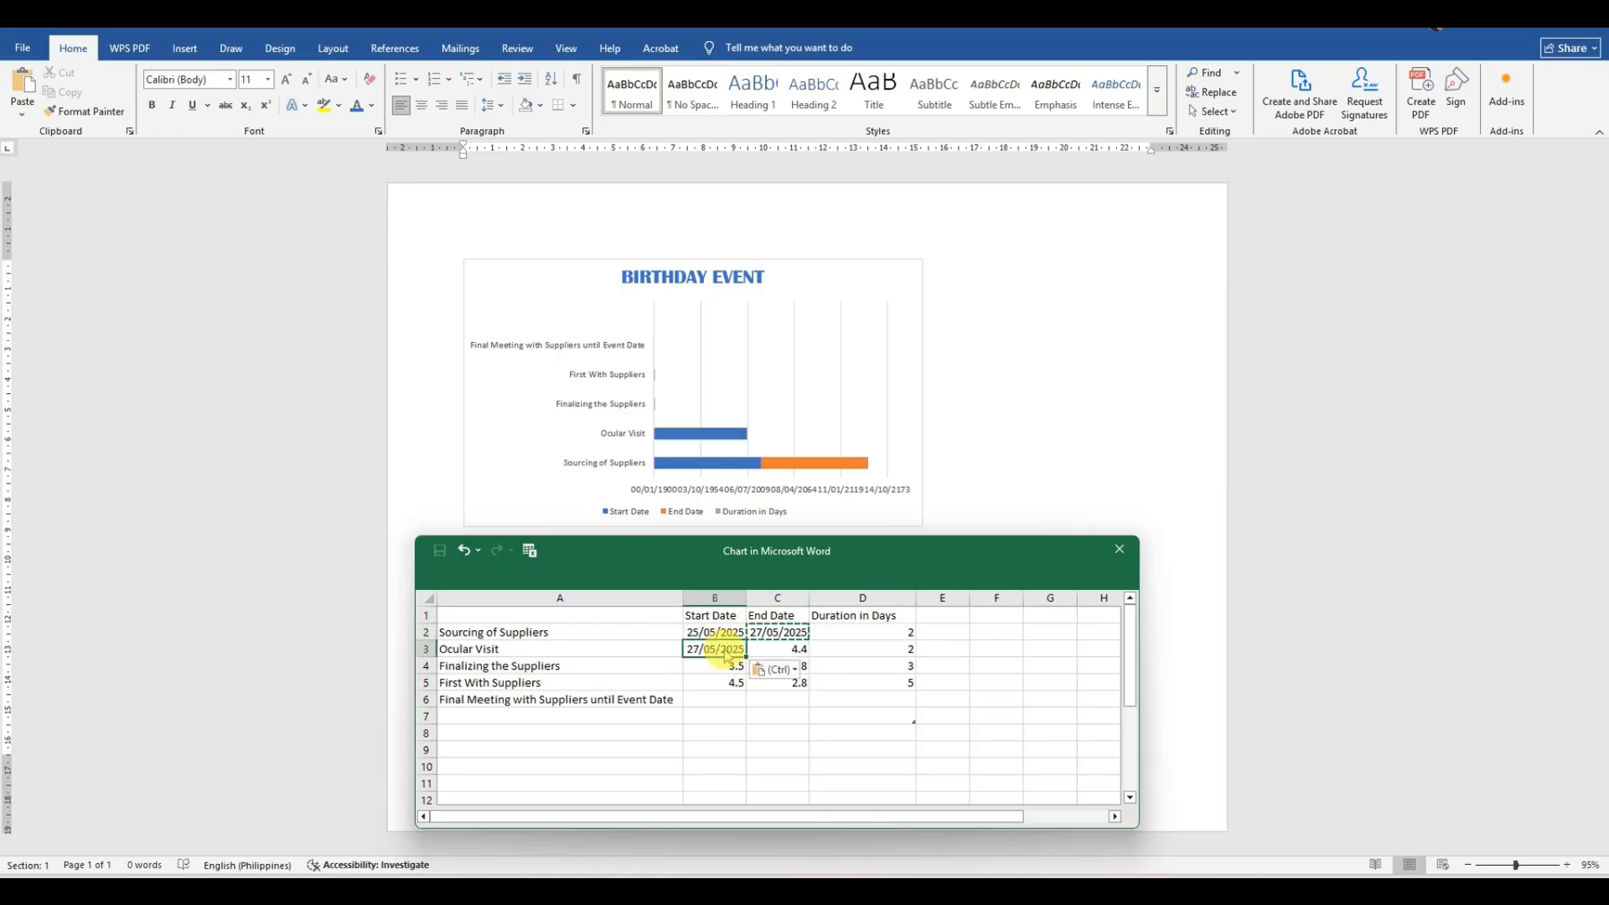
pyautogui.doubleClick(696, 645)
pyautogui.press('BackSpace')
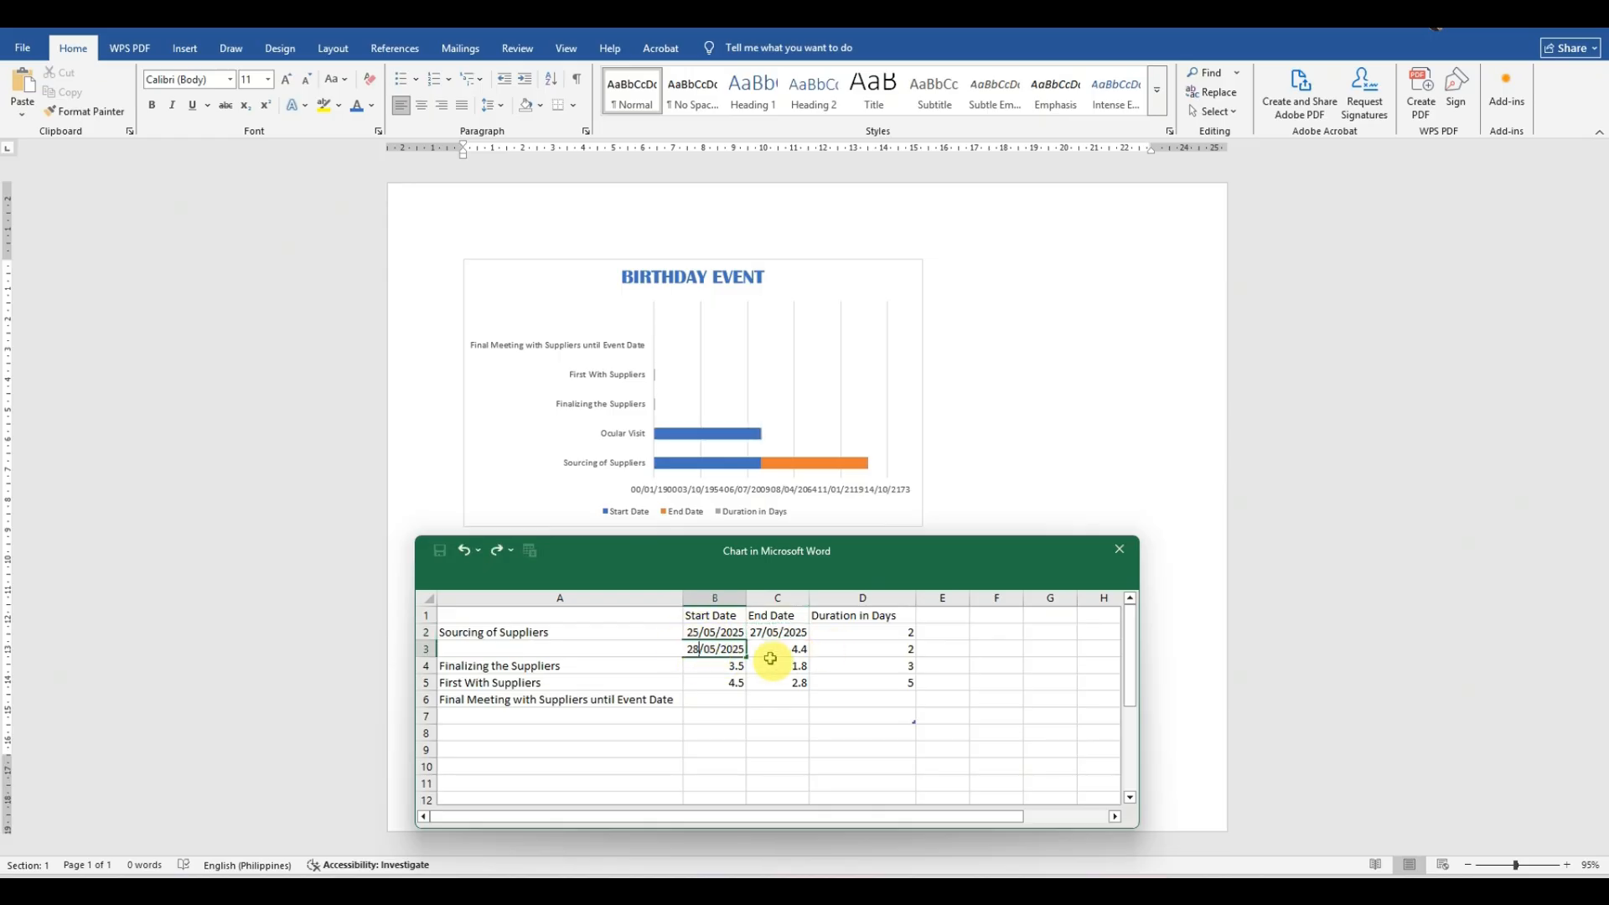
pyautogui.click(779, 653)
# Copy Ocular Visit's start date 28/05/2025 into its End Date cell
pyautogui.click(714, 648)
pyautogui.hotkey('ctrl', 'c')
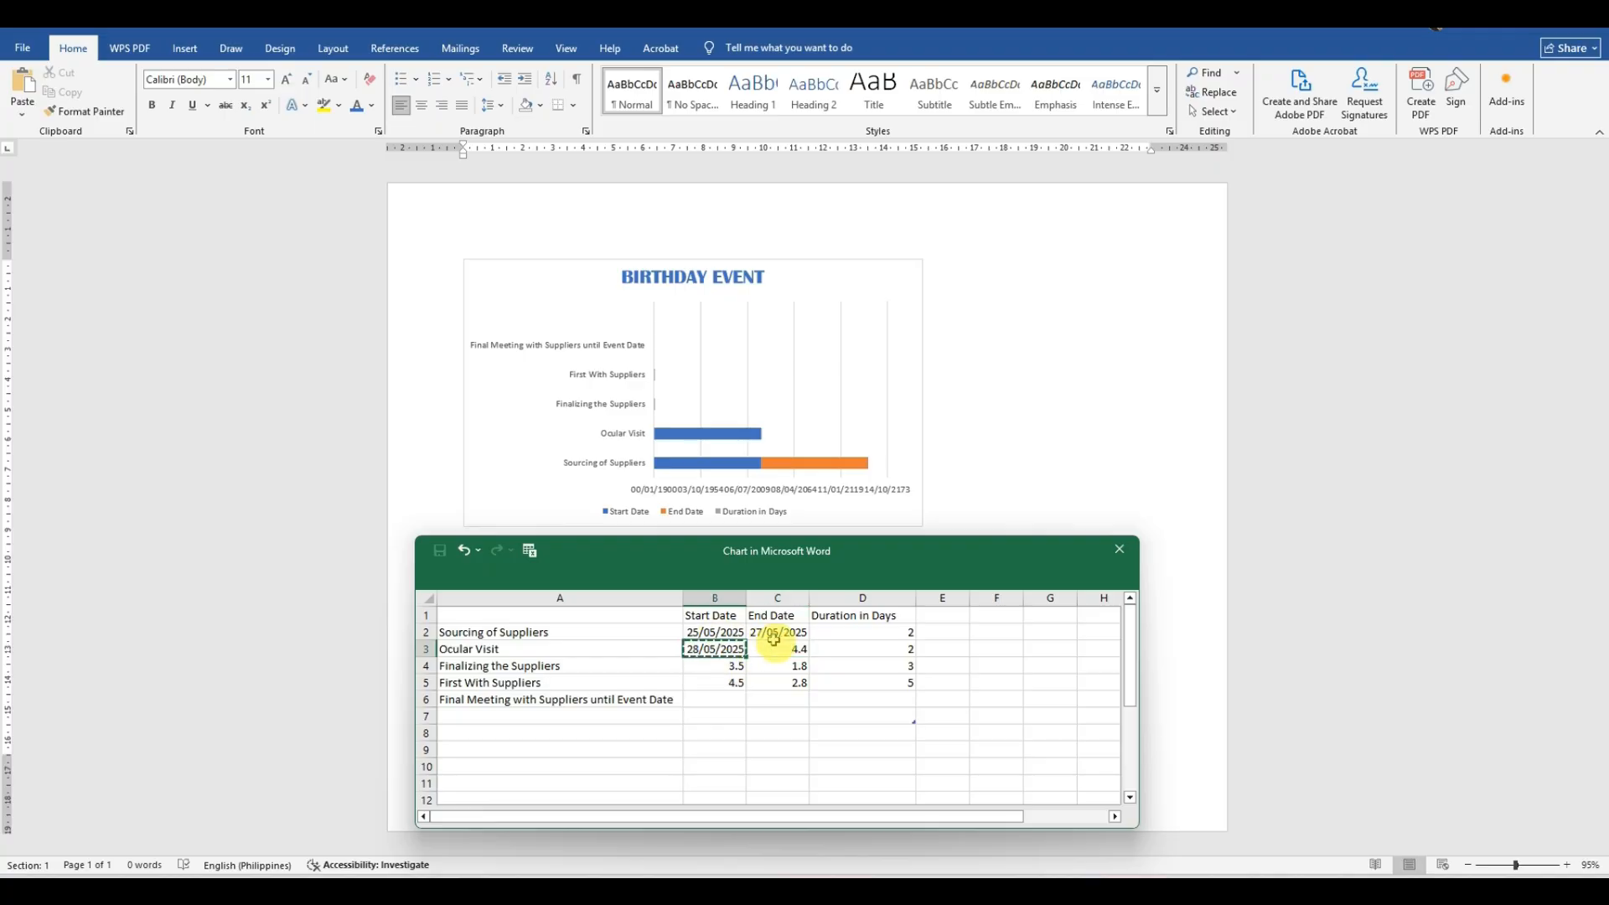
pyautogui.click(774, 648)
pyautogui.hotkey('ctrl', 'v')
pyautogui.press('Escape')
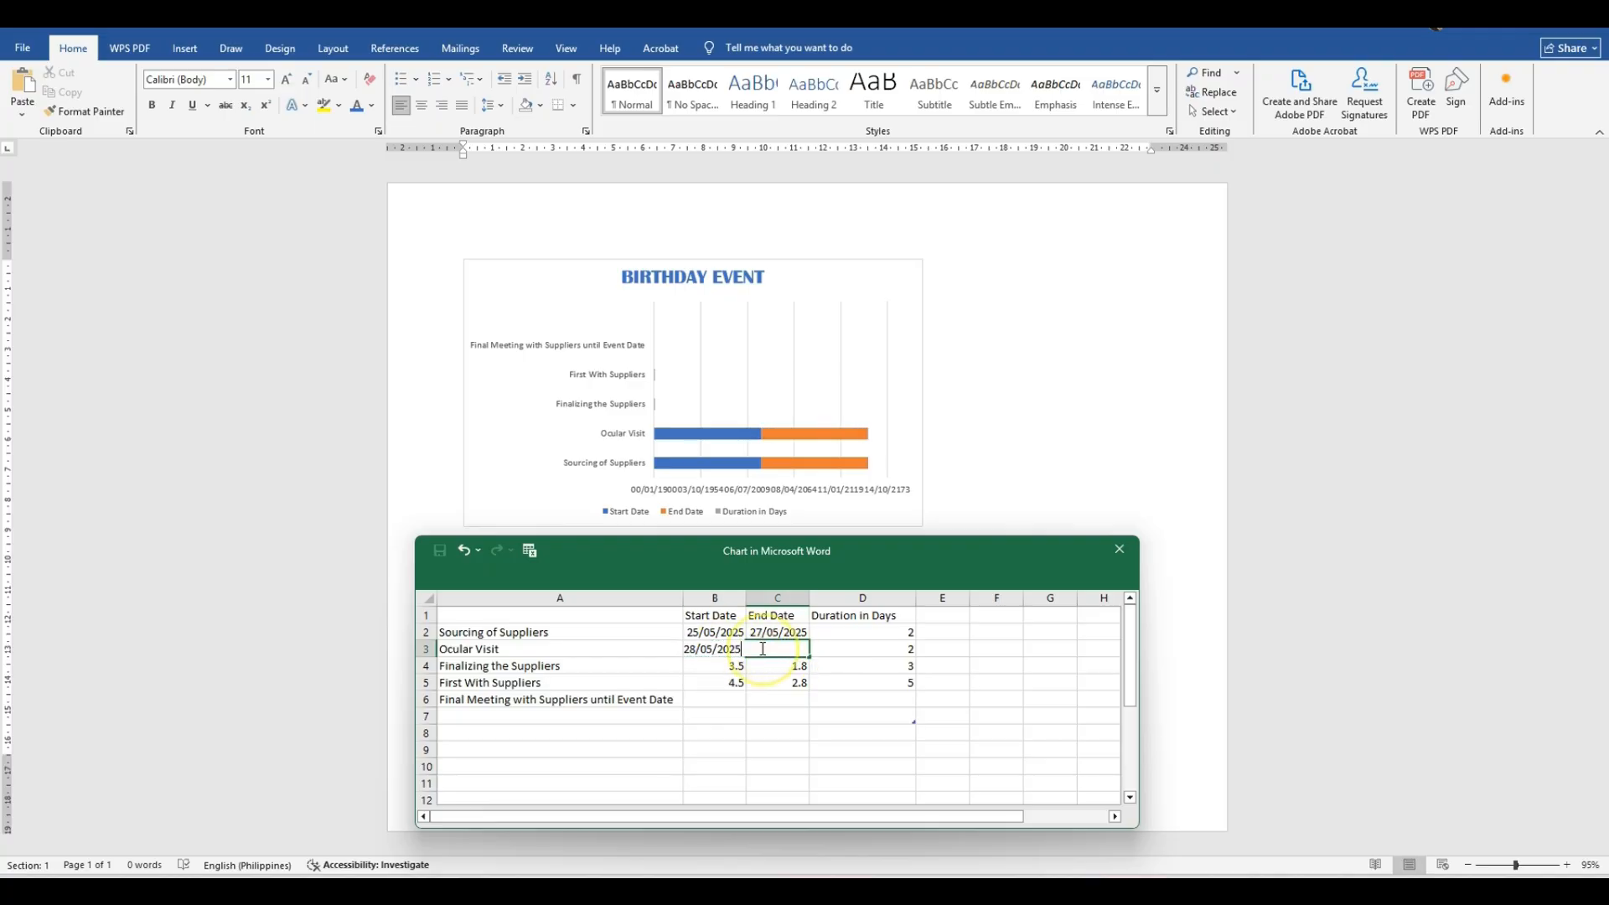
pyautogui.press('Down')
pyautogui.press('Down')
pyautogui.press('Down')
pyautogui.click(763, 648)
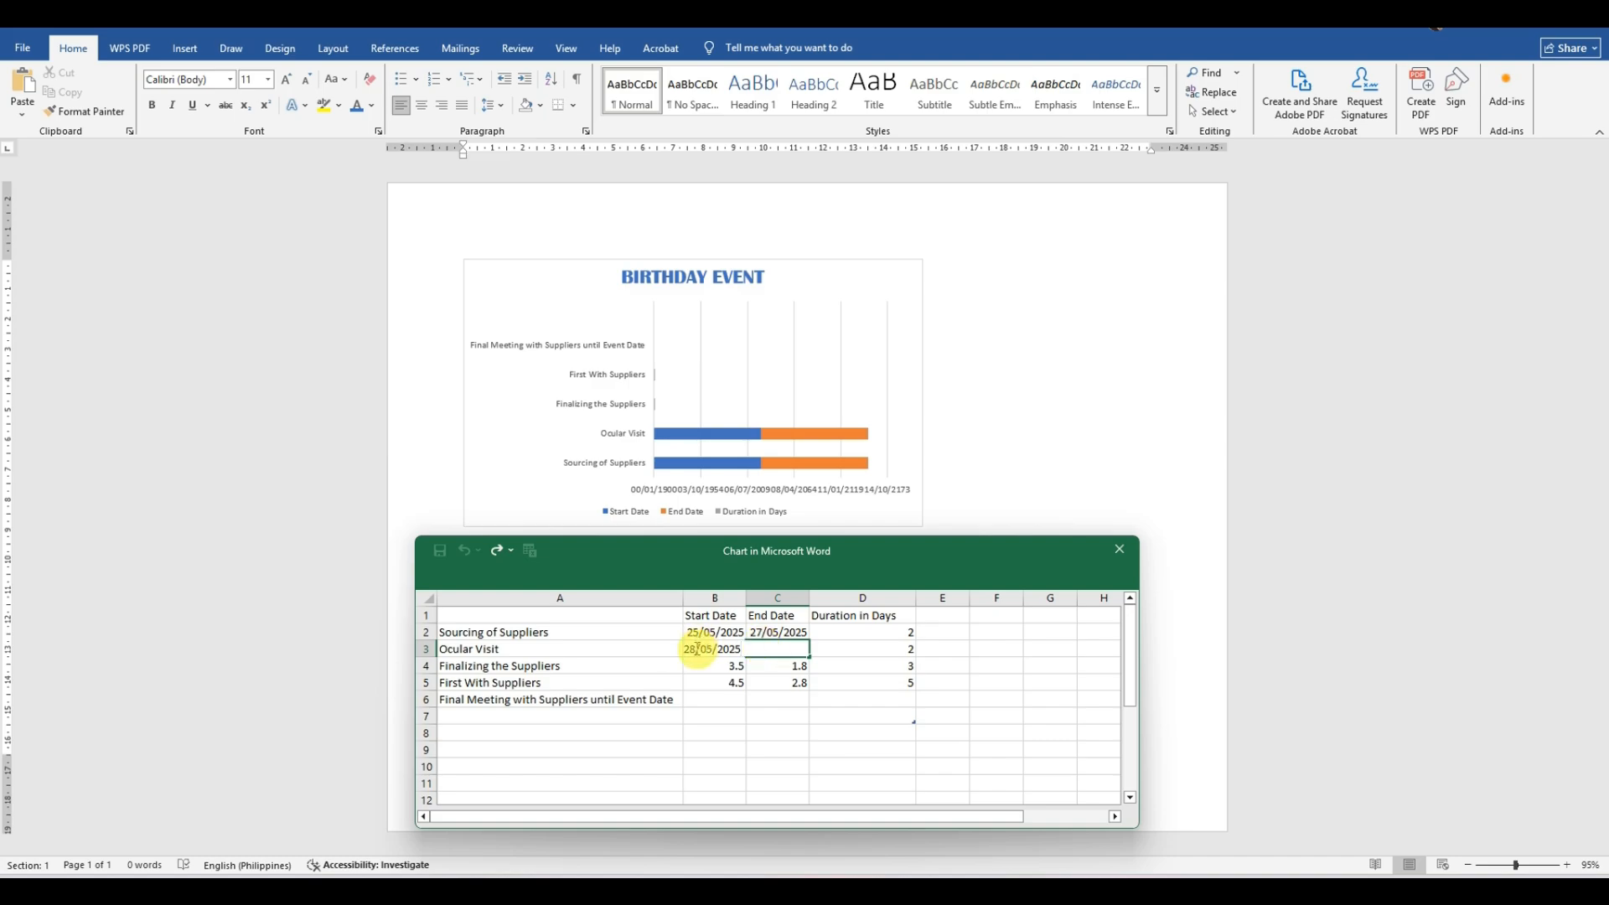
pyautogui.click(876, 671)
# Widen the End Date column and set Ocular Visit's end date to 31/05/2025
pyautogui.moveTo(809, 599); pyautogui.dragTo(863, 600)
pyautogui.doubleClick(832, 647)
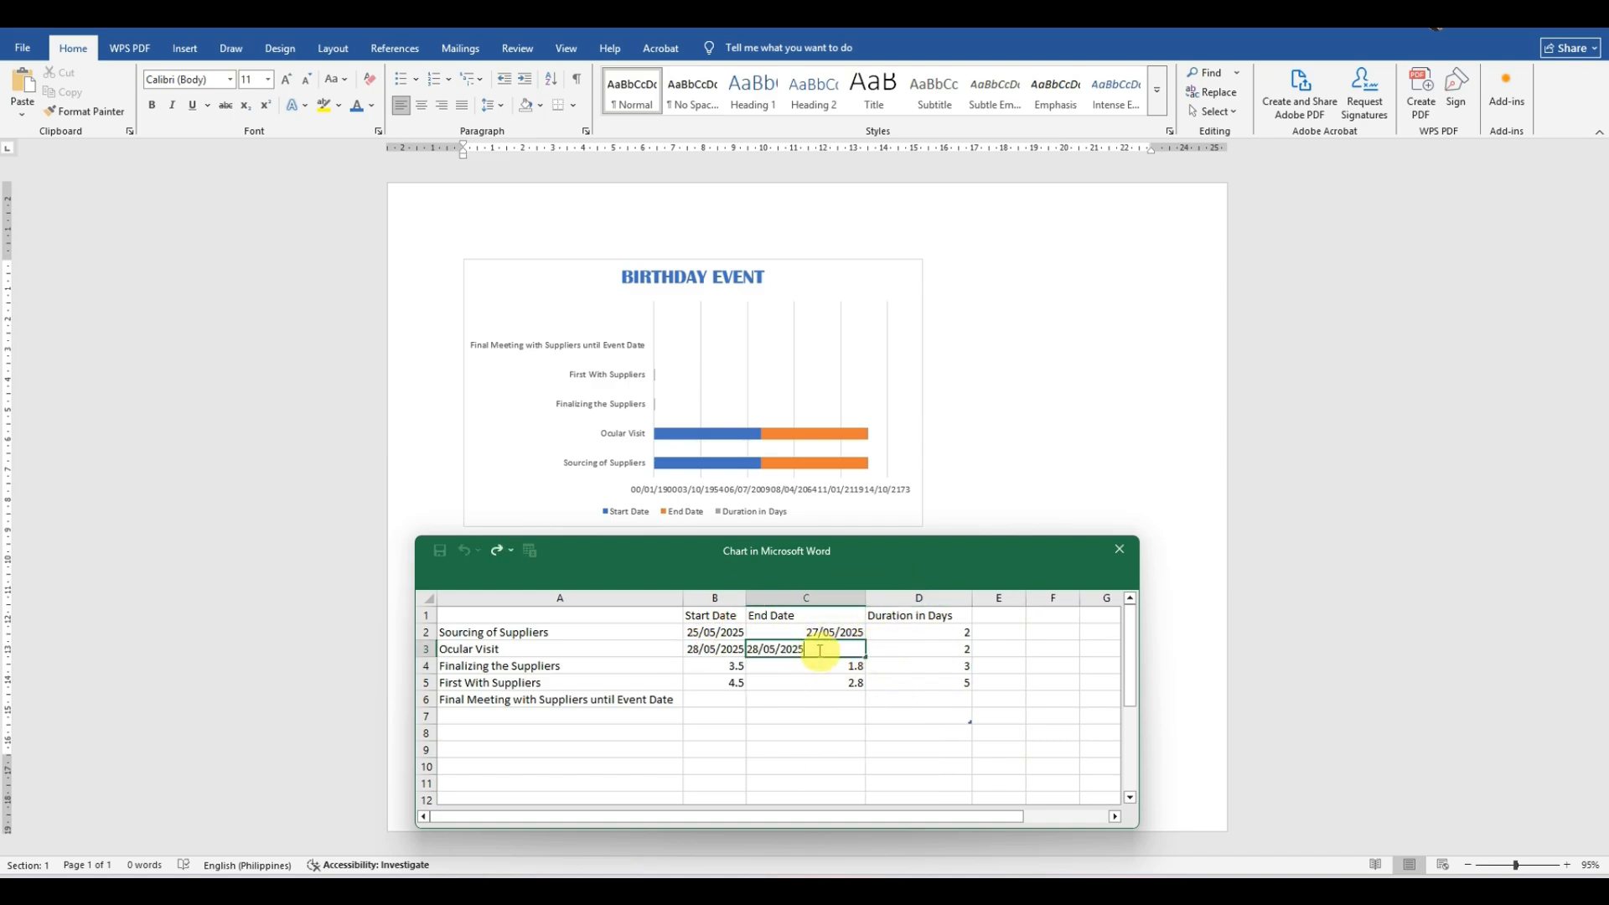
pyautogui.click(758, 652)
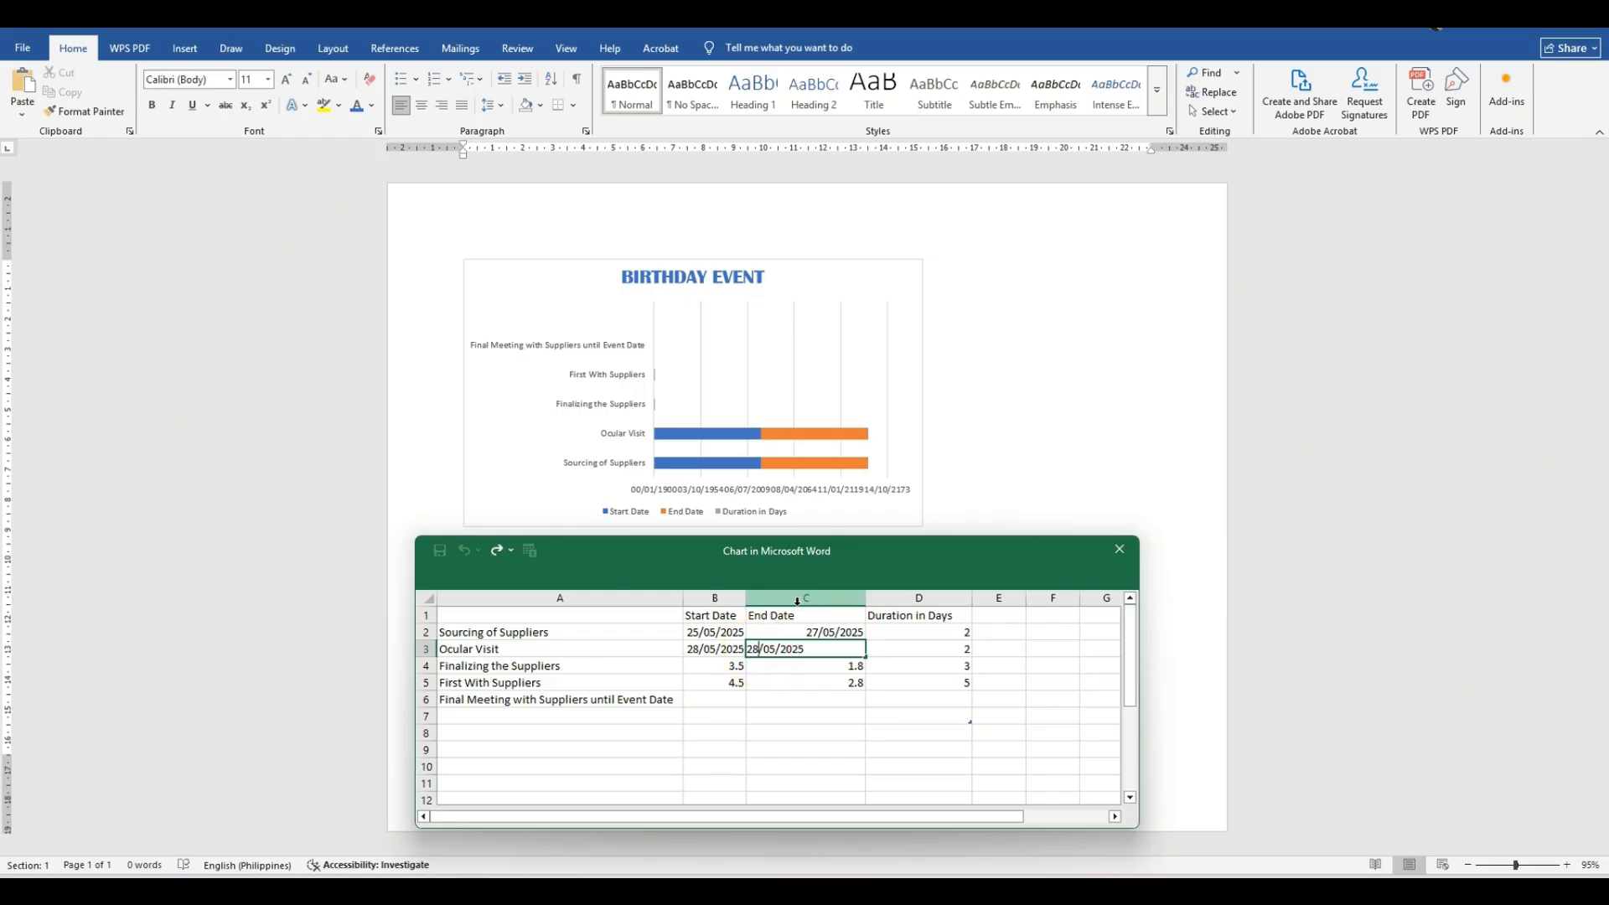
pyautogui.press('Return')
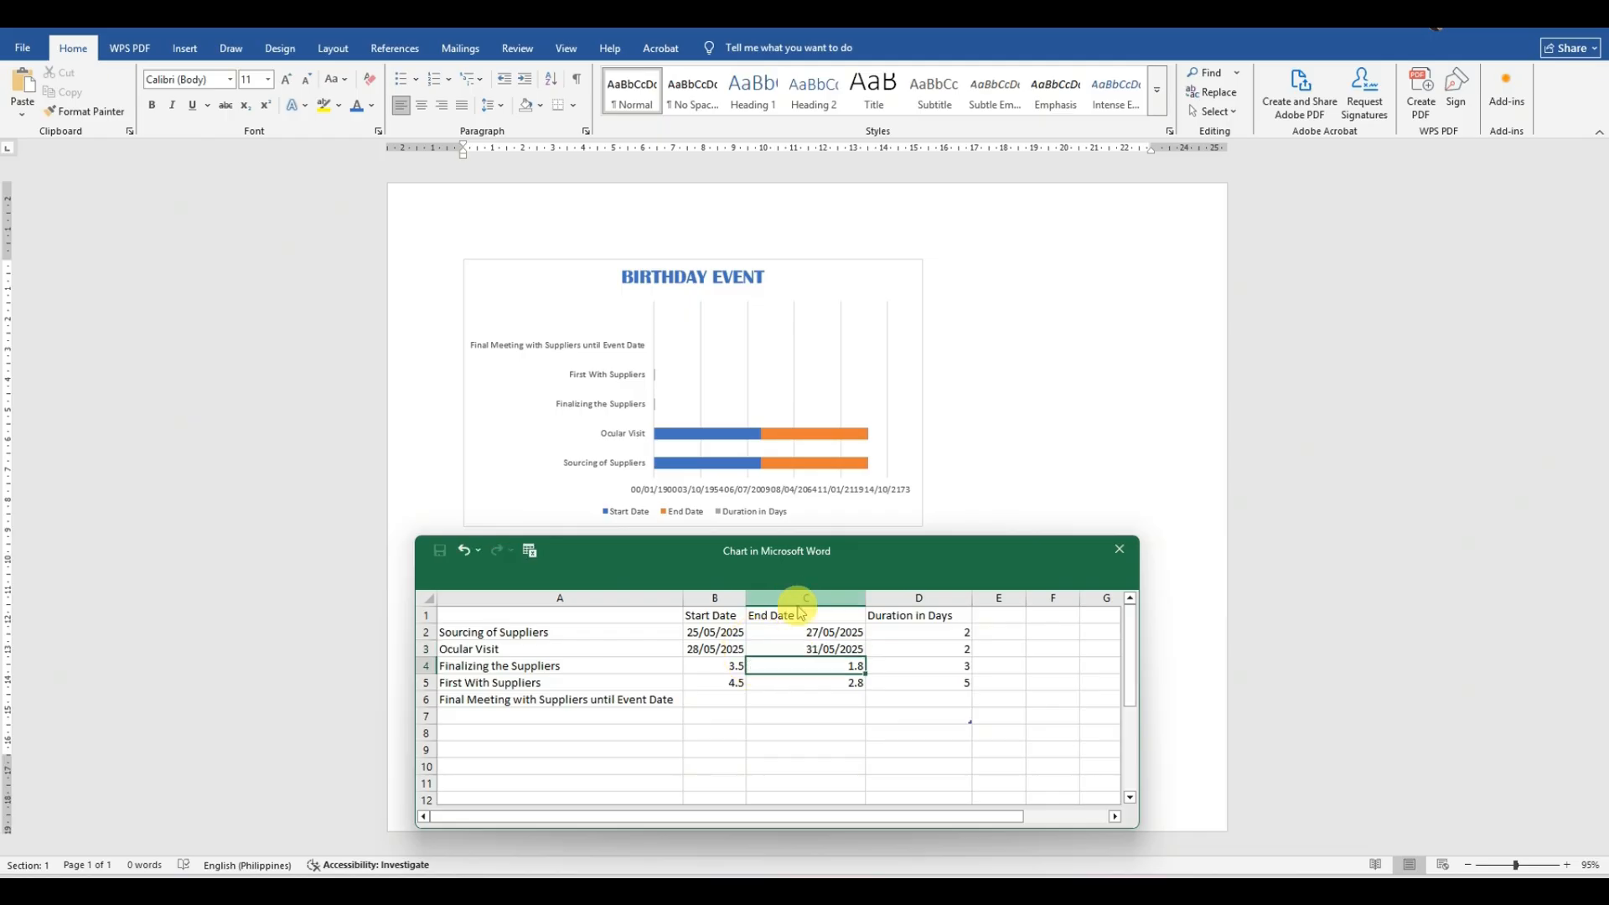
# Fill the duration formula from Sourcing of Suppliers down to the Ocular Visit row
pyautogui.click(948, 631)
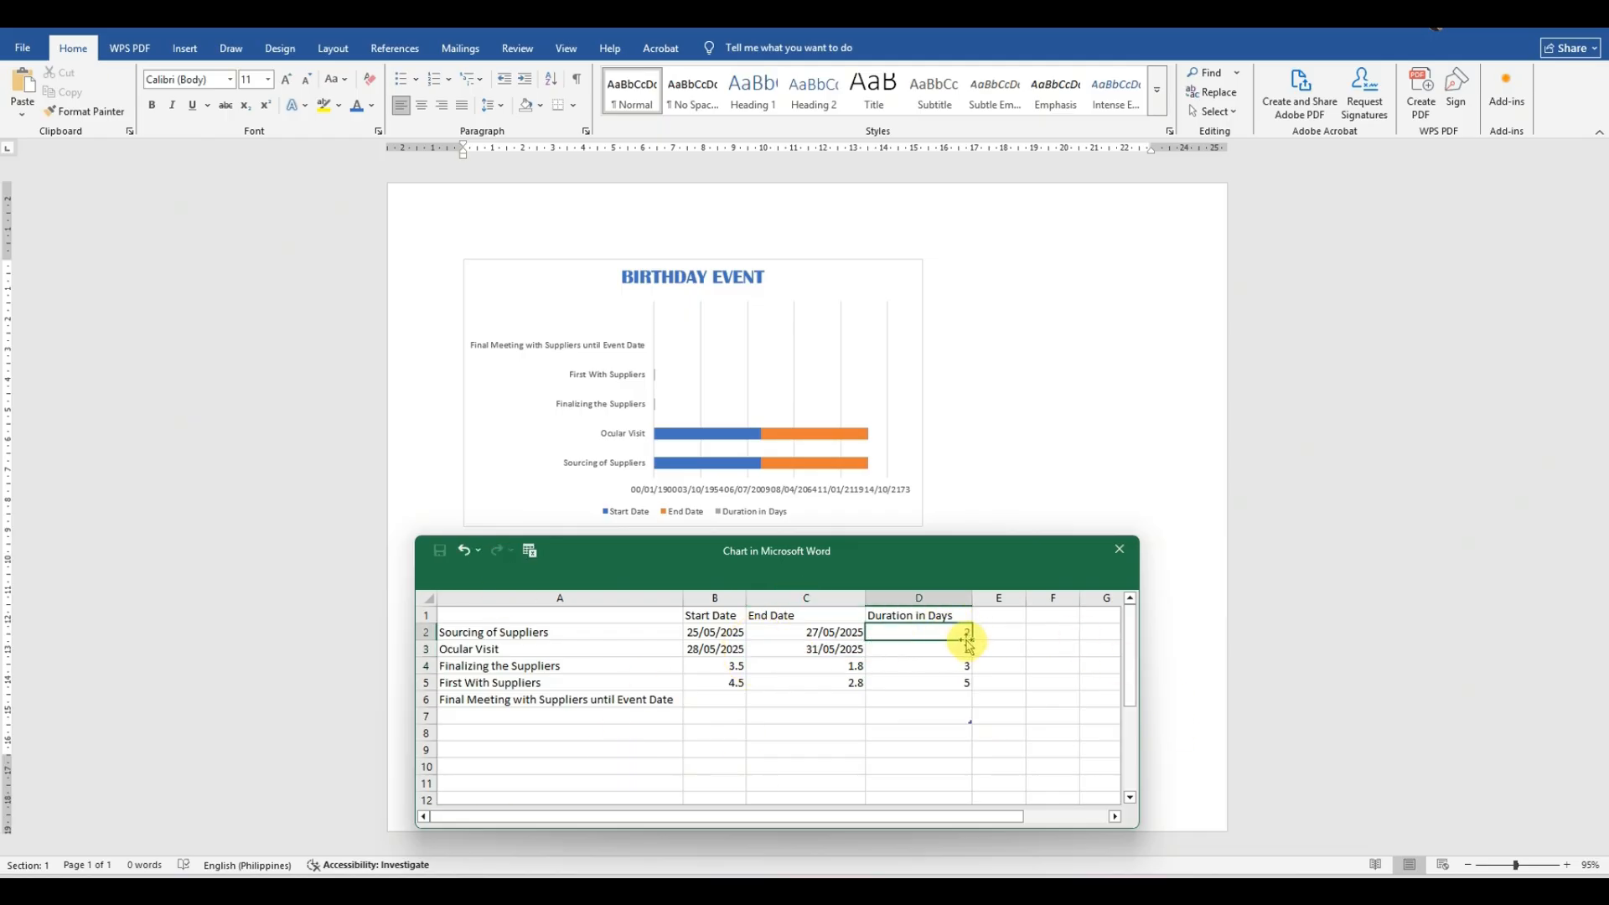
pyautogui.moveTo(976, 647); pyautogui.dragTo(977, 652)
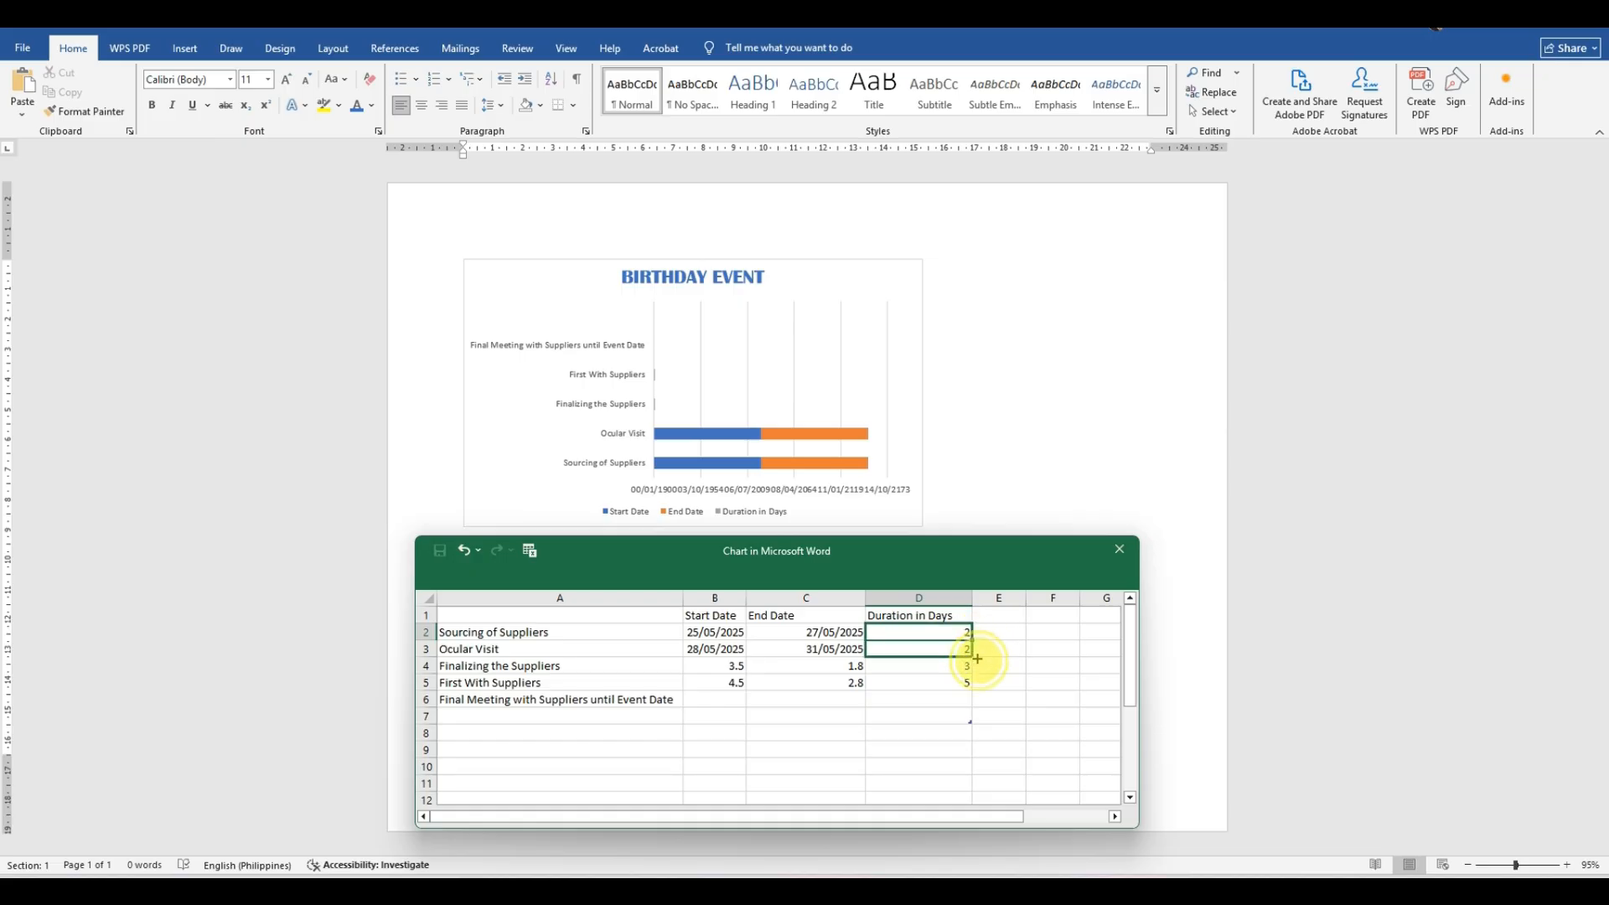
pyautogui.click(949, 649)
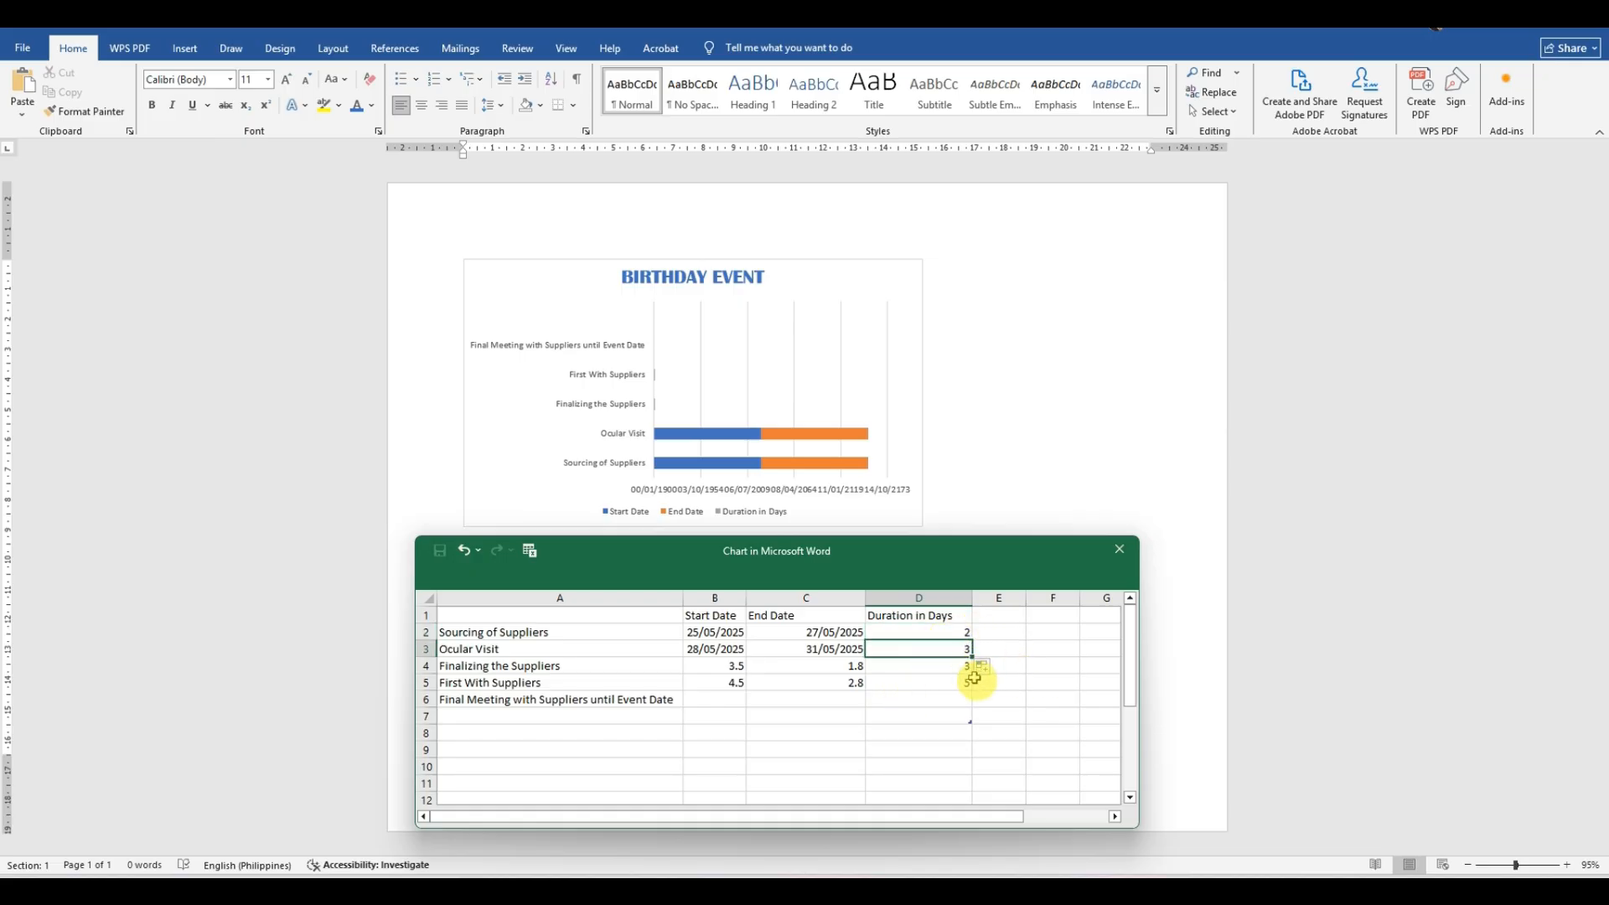
pyautogui.click(889, 695)
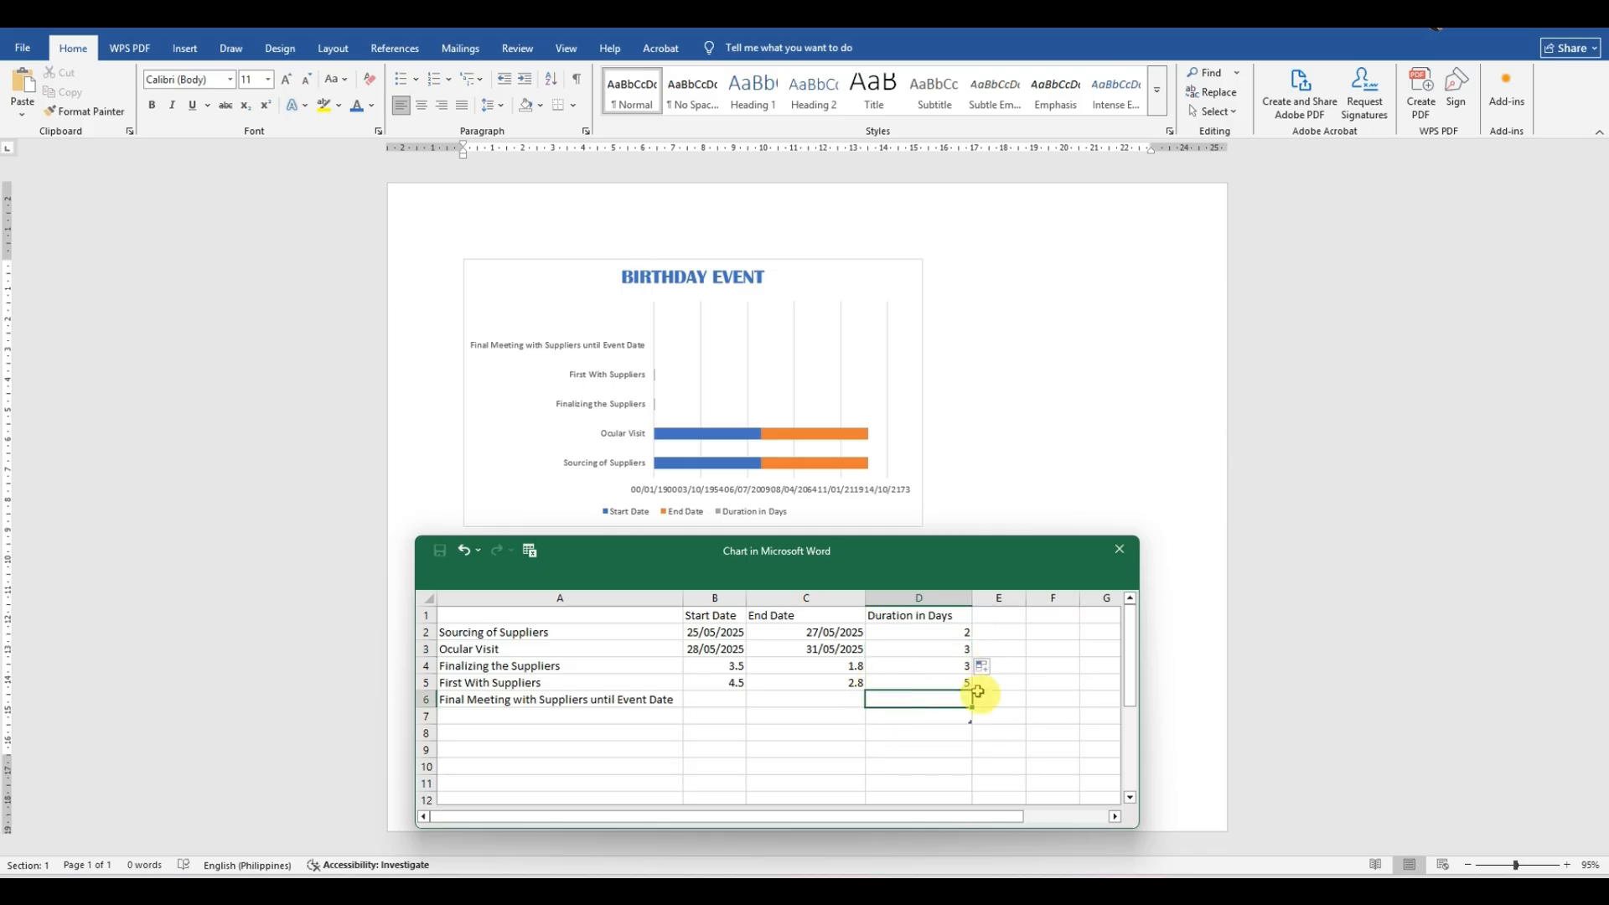
# Copy Ocular Visit's end date into the Start Date cell of Finalizing the Suppliers and change it to 01/06/2025
pyautogui.click(715, 663)
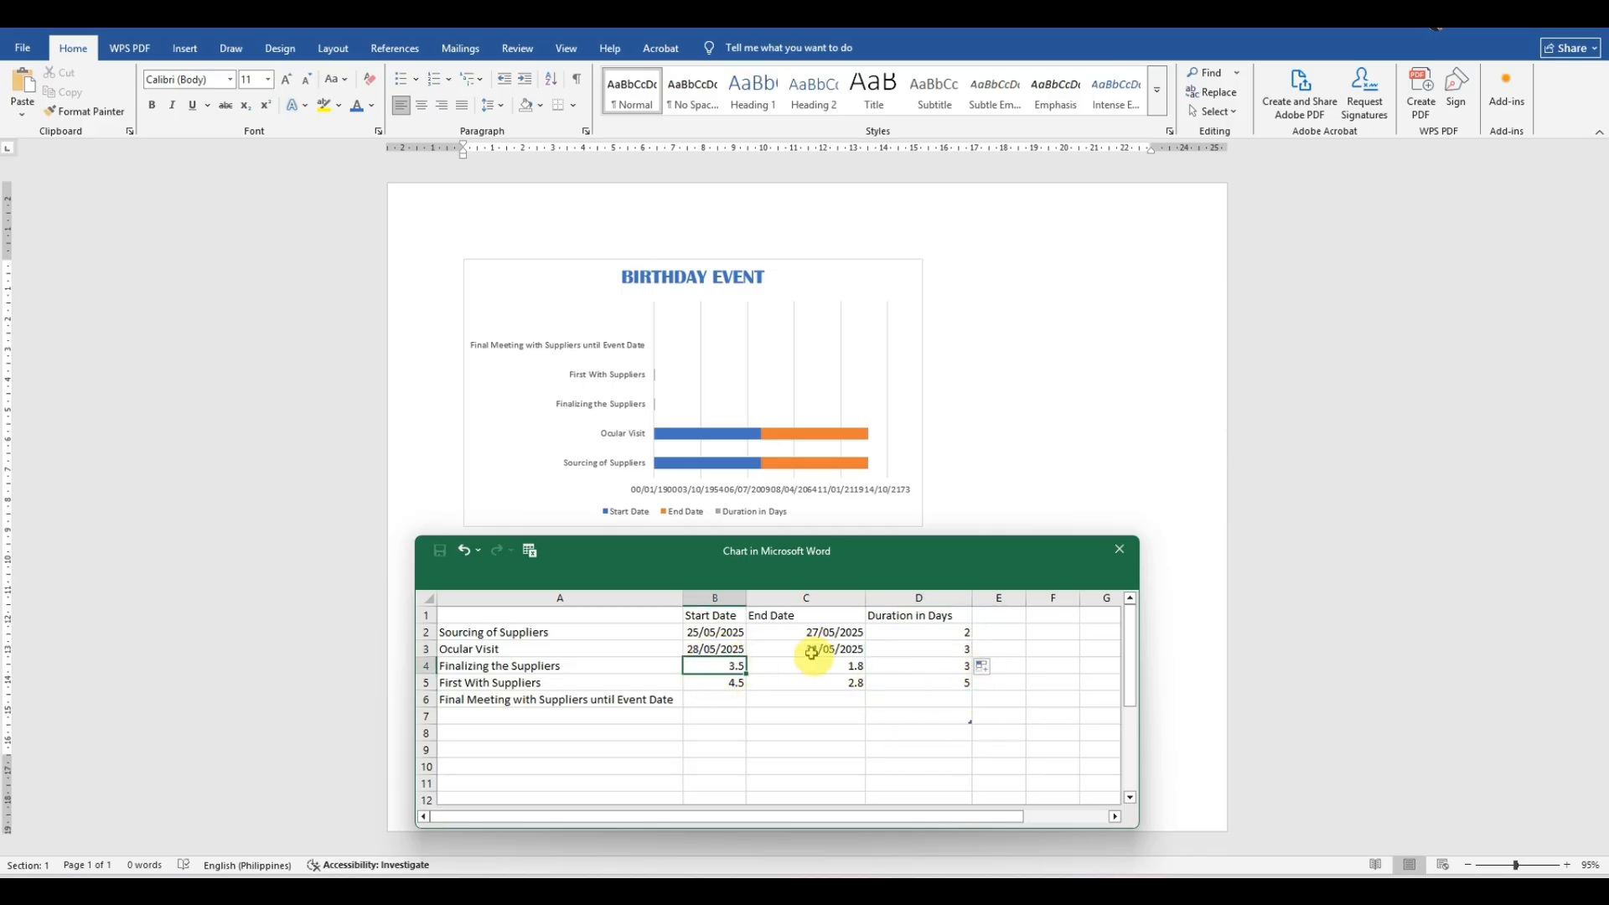
pyautogui.click(780, 651)
pyautogui.hotkey('ctrl', 'c')
pyautogui.click(719, 666)
pyautogui.hotkey('ctrl', 'v')
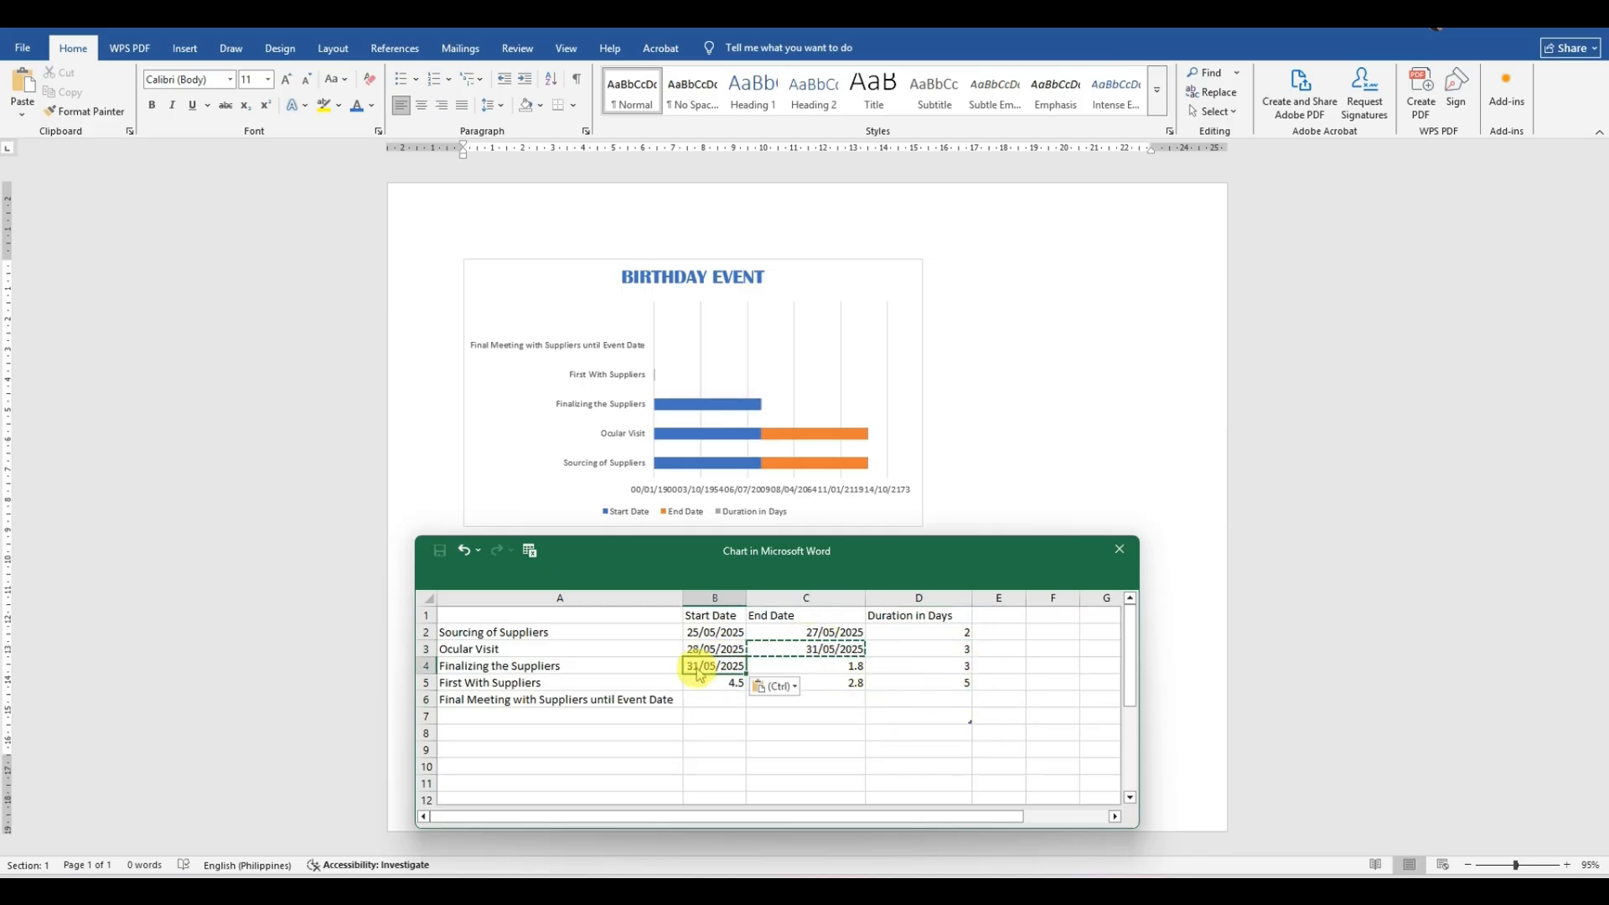
pyautogui.doubleClick(709, 665)
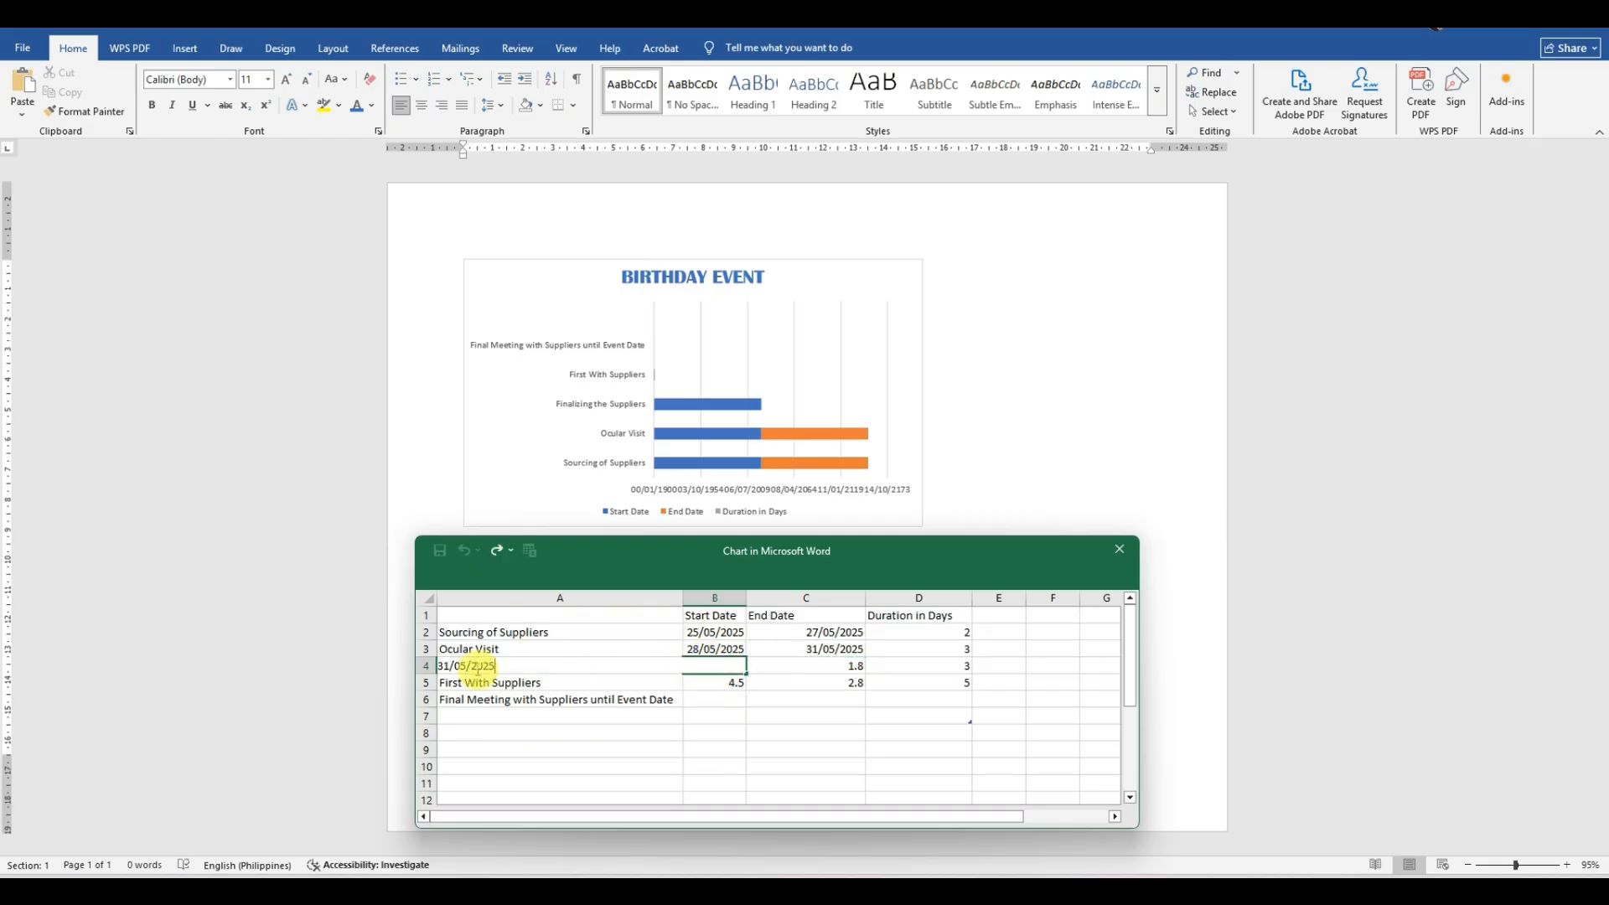
pyautogui.press('BackSpace')
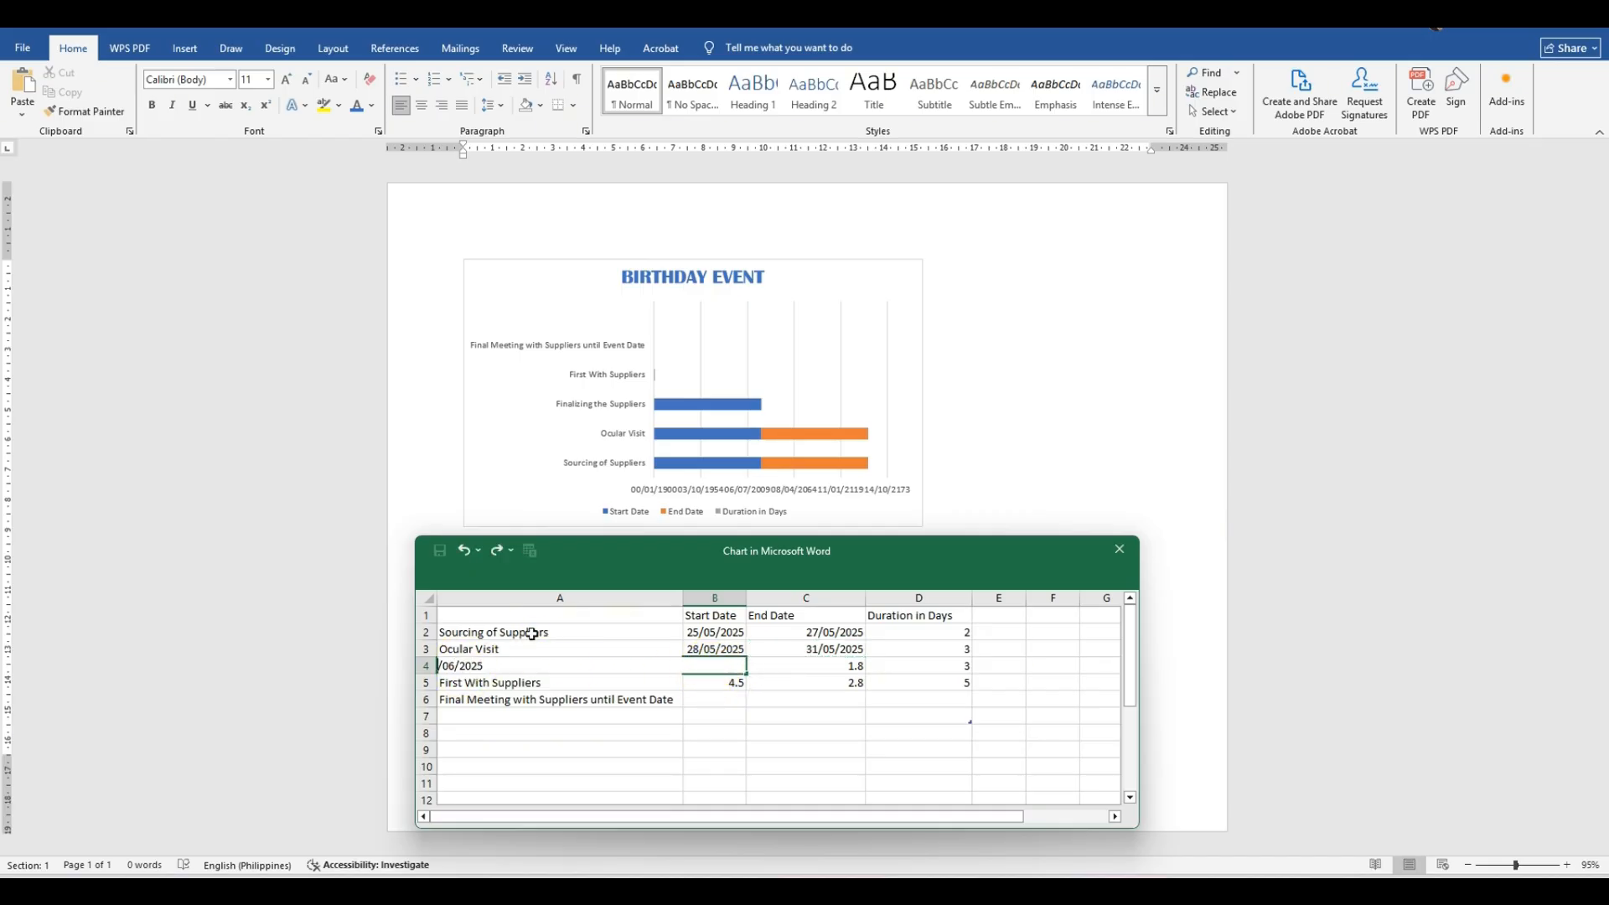
pyautogui.click(856, 702)
# Copy the start date of Finalizing the Suppliers into its End Date cell and change it to 02/06/2025
pyautogui.click(720, 667)
pyautogui.hotkey('ctrl', 'c')
pyautogui.click(816, 668)
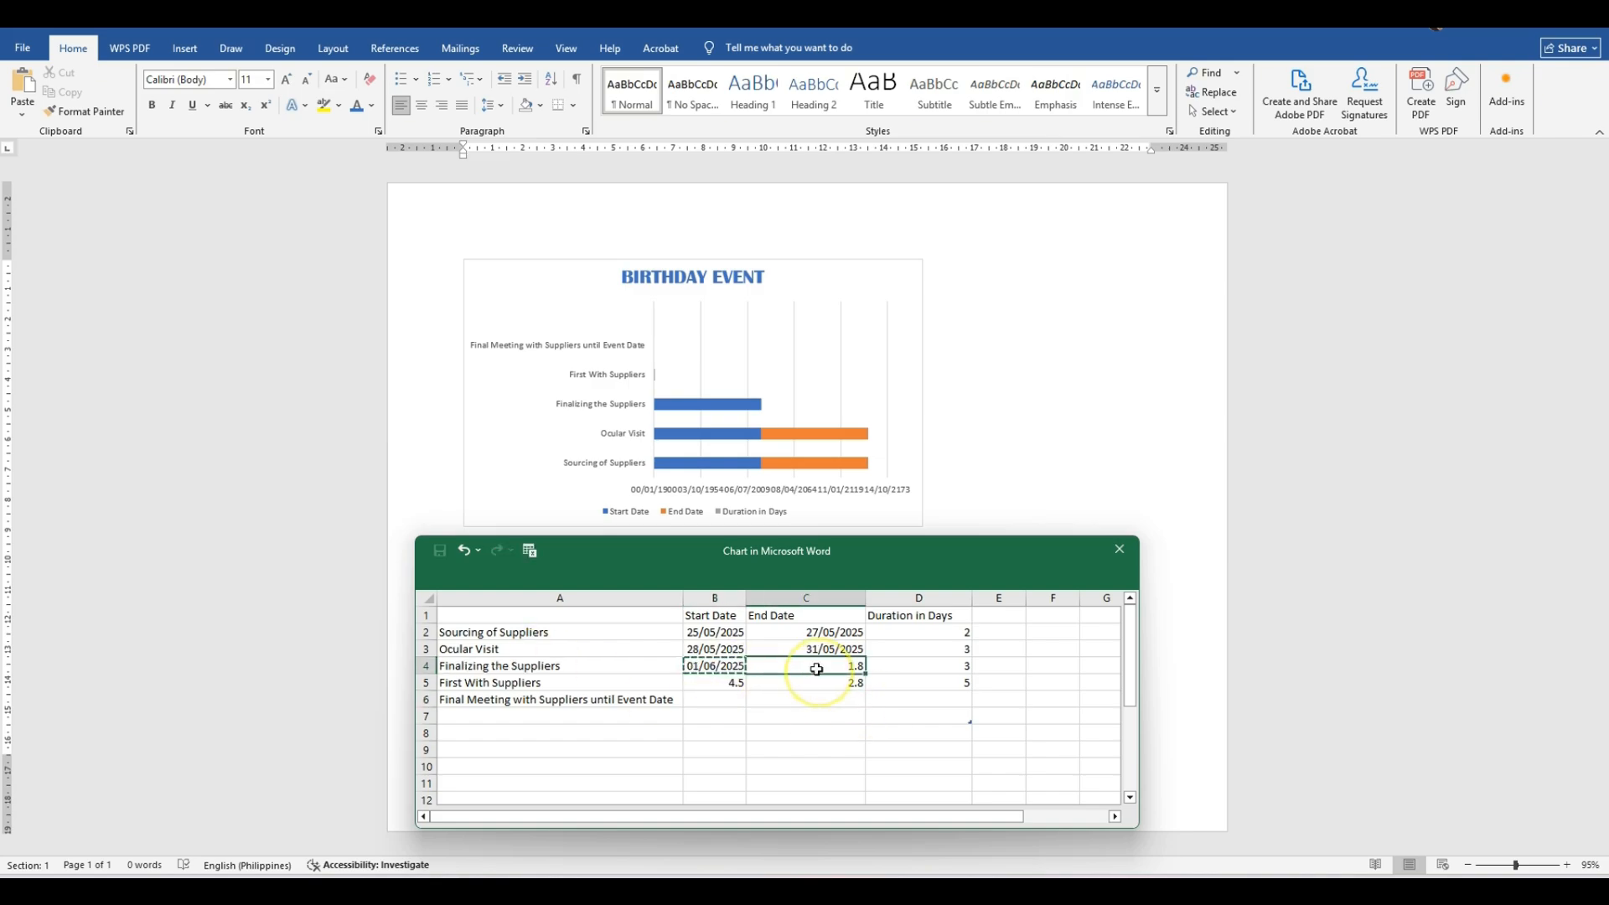
pyautogui.hotkey('ctrl', 'v')
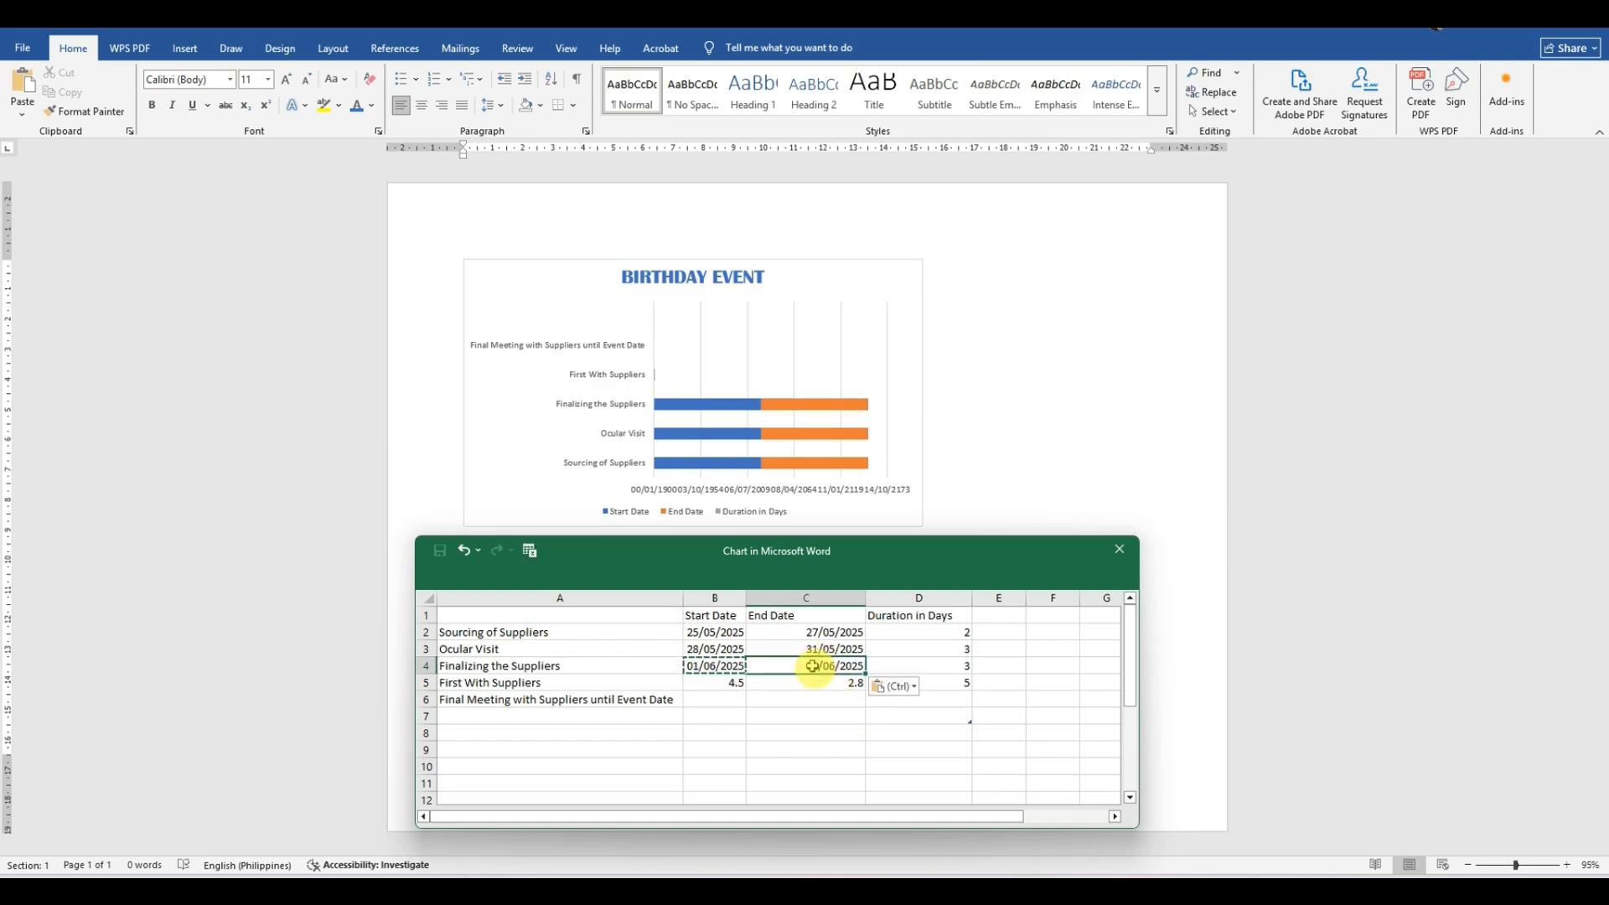
pyautogui.doubleClick(816, 666)
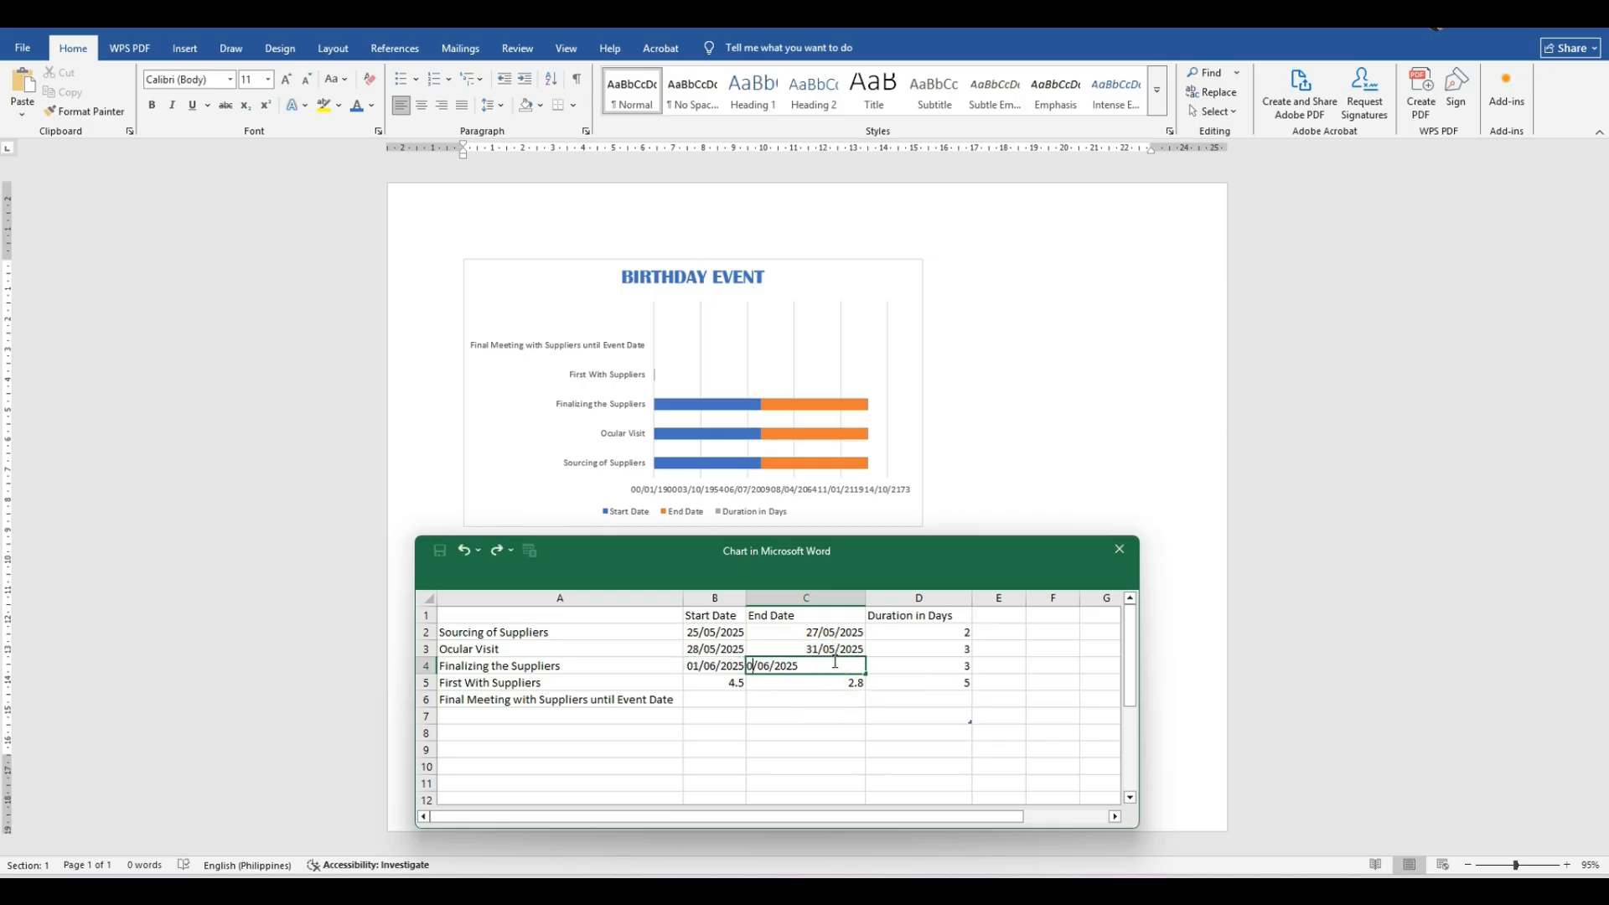
pyautogui.click(838, 700)
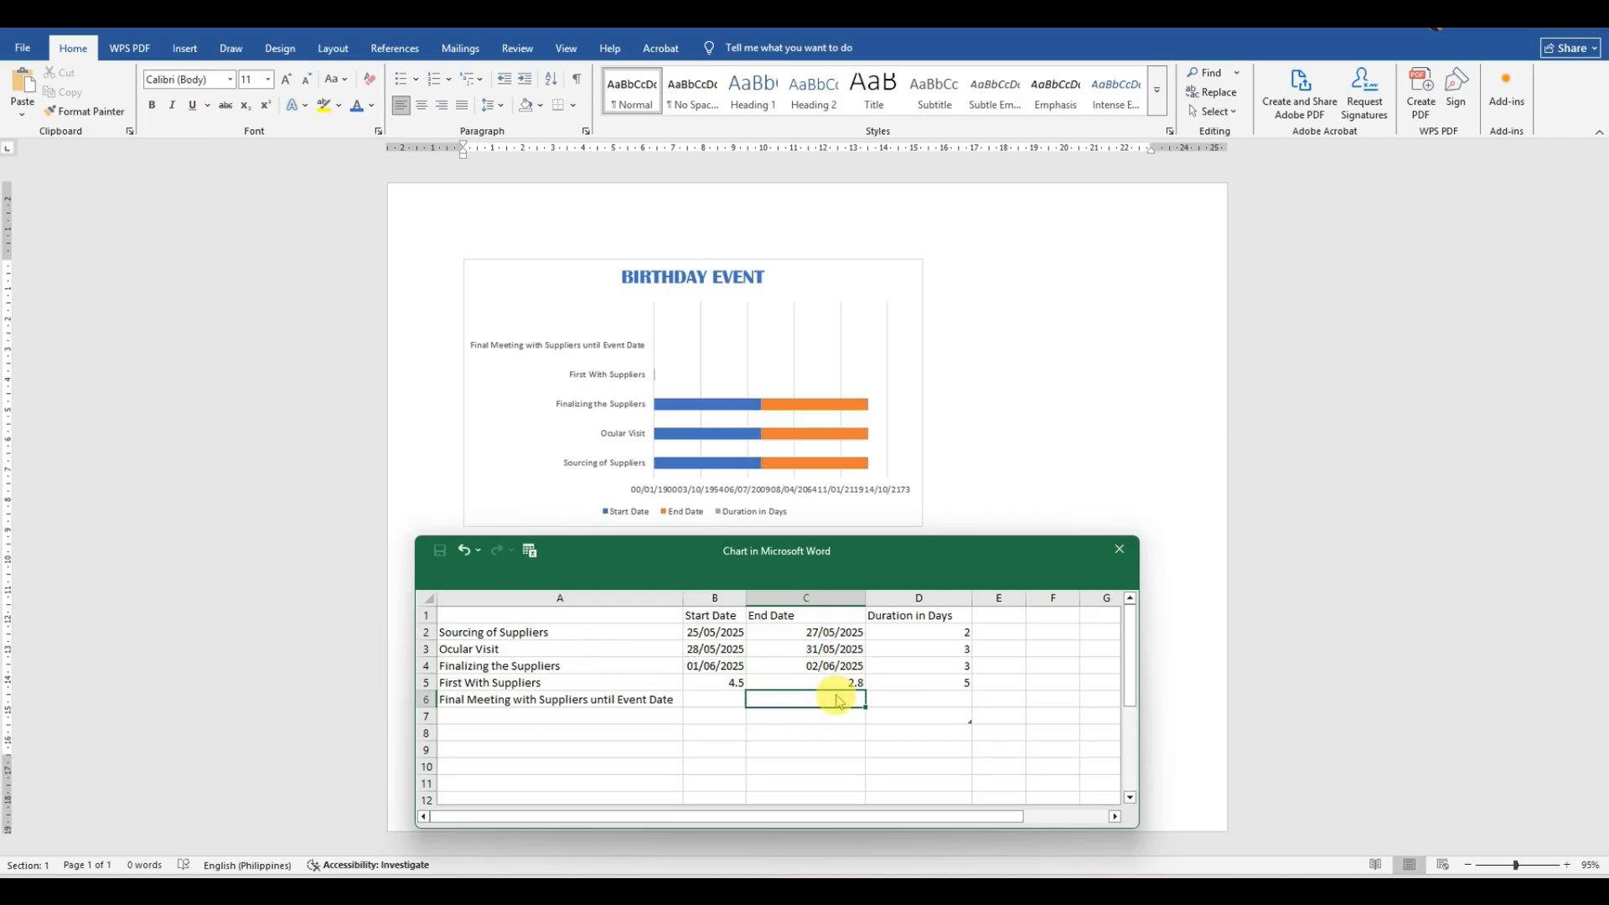
# Copy the end date of Finalizing the Suppliers into the Start Date cell of First With Suppliers and change it to 03/06/2025
pyautogui.click(829, 663)
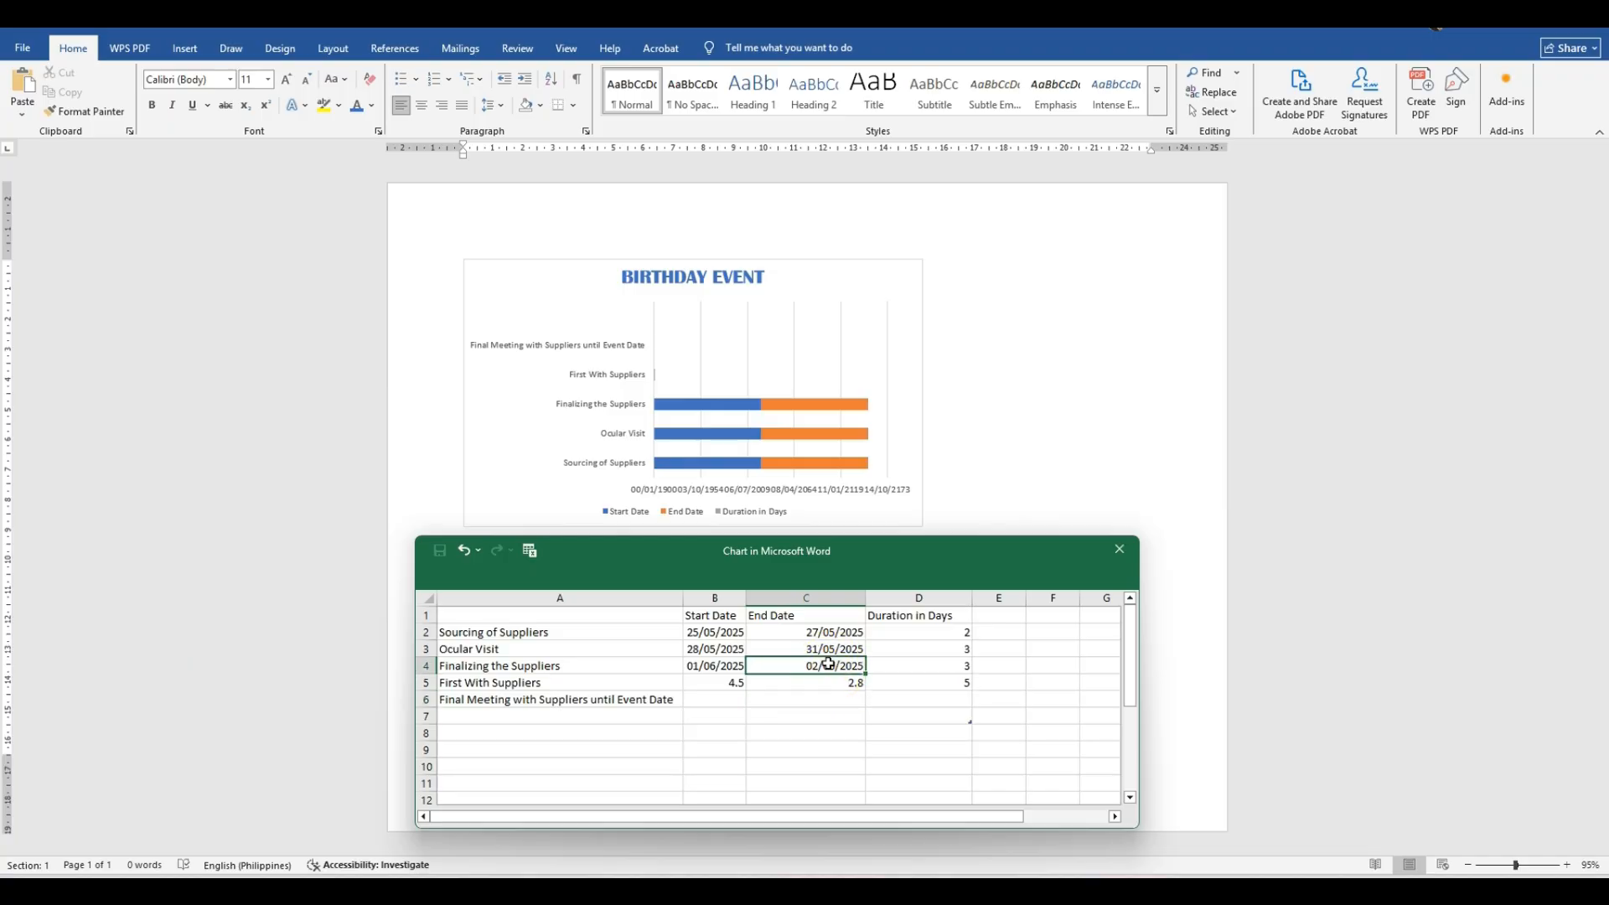
pyautogui.hotkey('ctrl', 'c')
pyautogui.click(729, 682)
pyautogui.hotkey('ctrl', 'v')
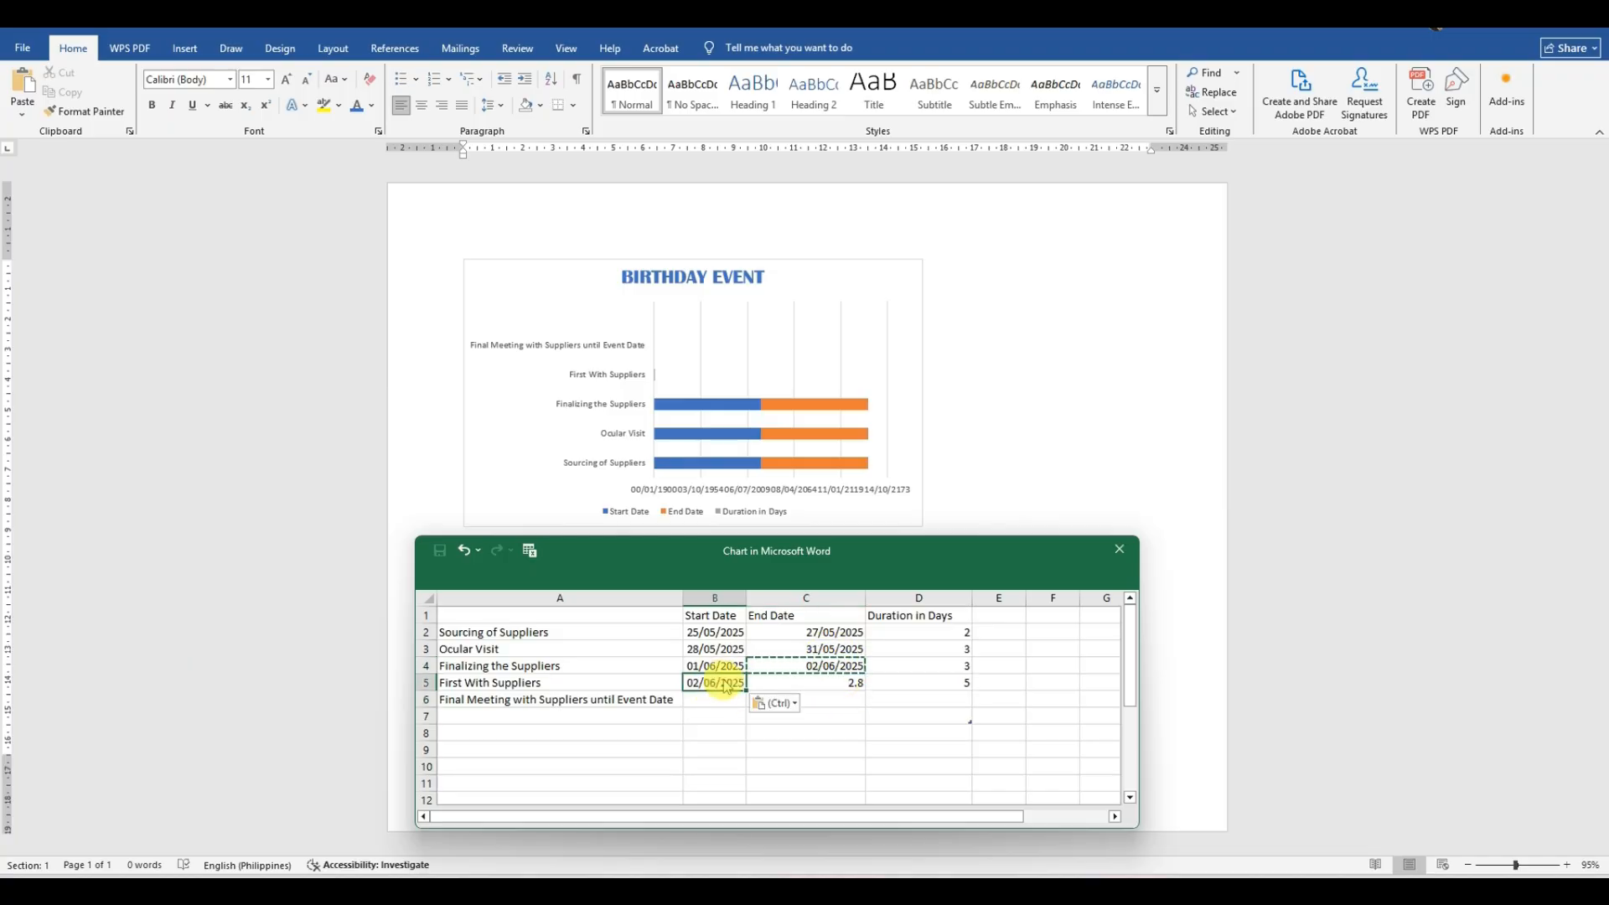
pyautogui.hotkey('ctrl', 'z')
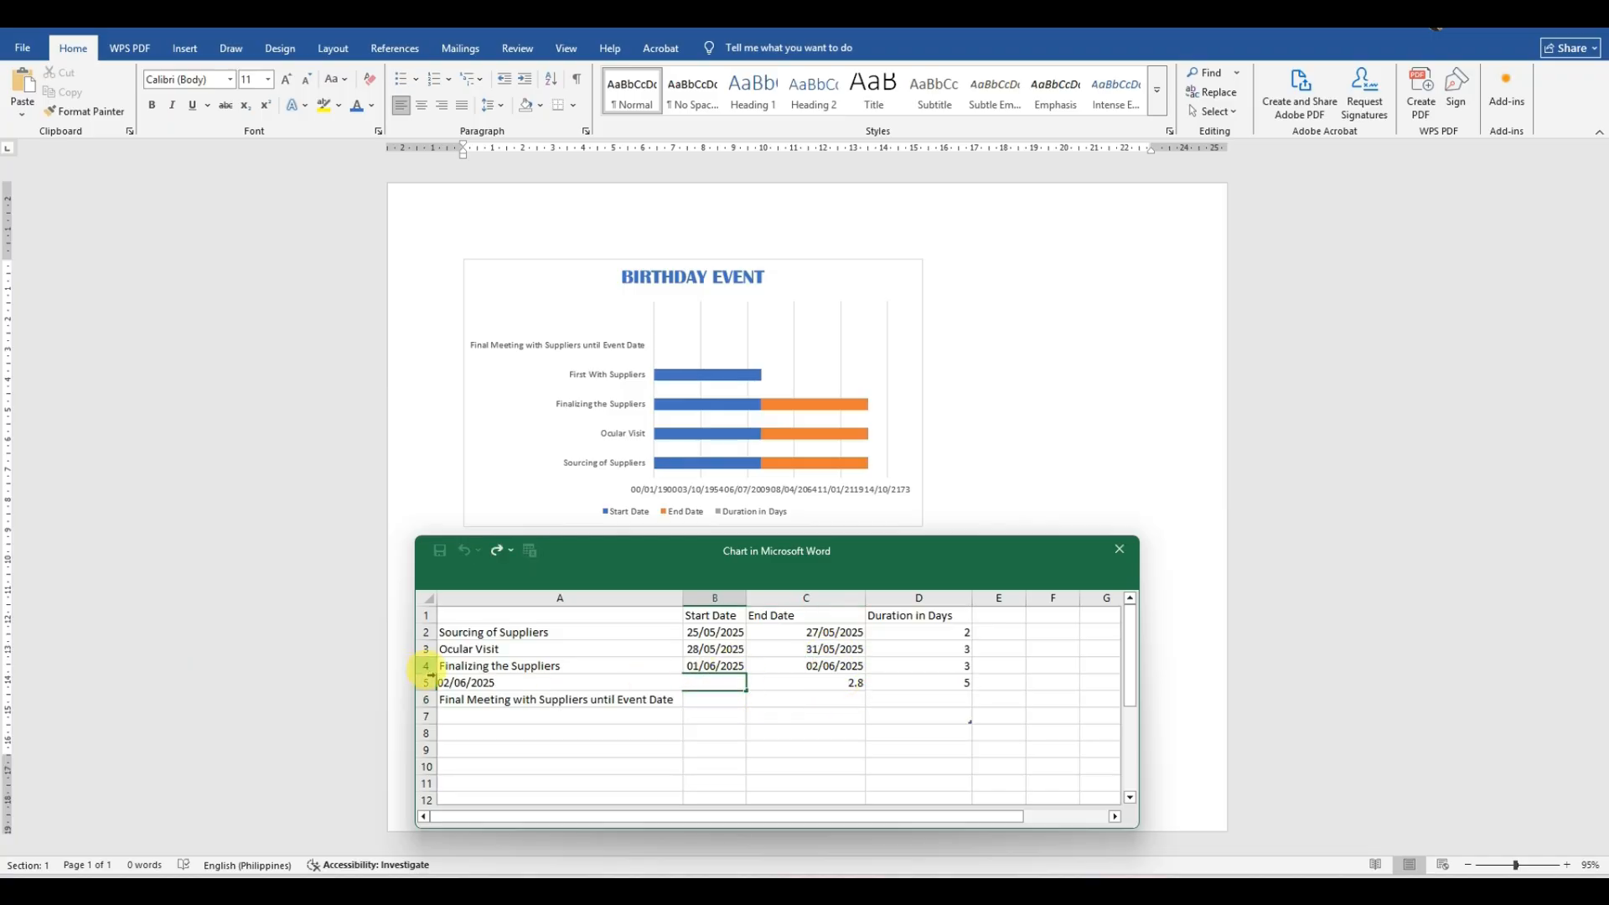
pyautogui.press('BackSpace')
pyautogui.click(756, 733)
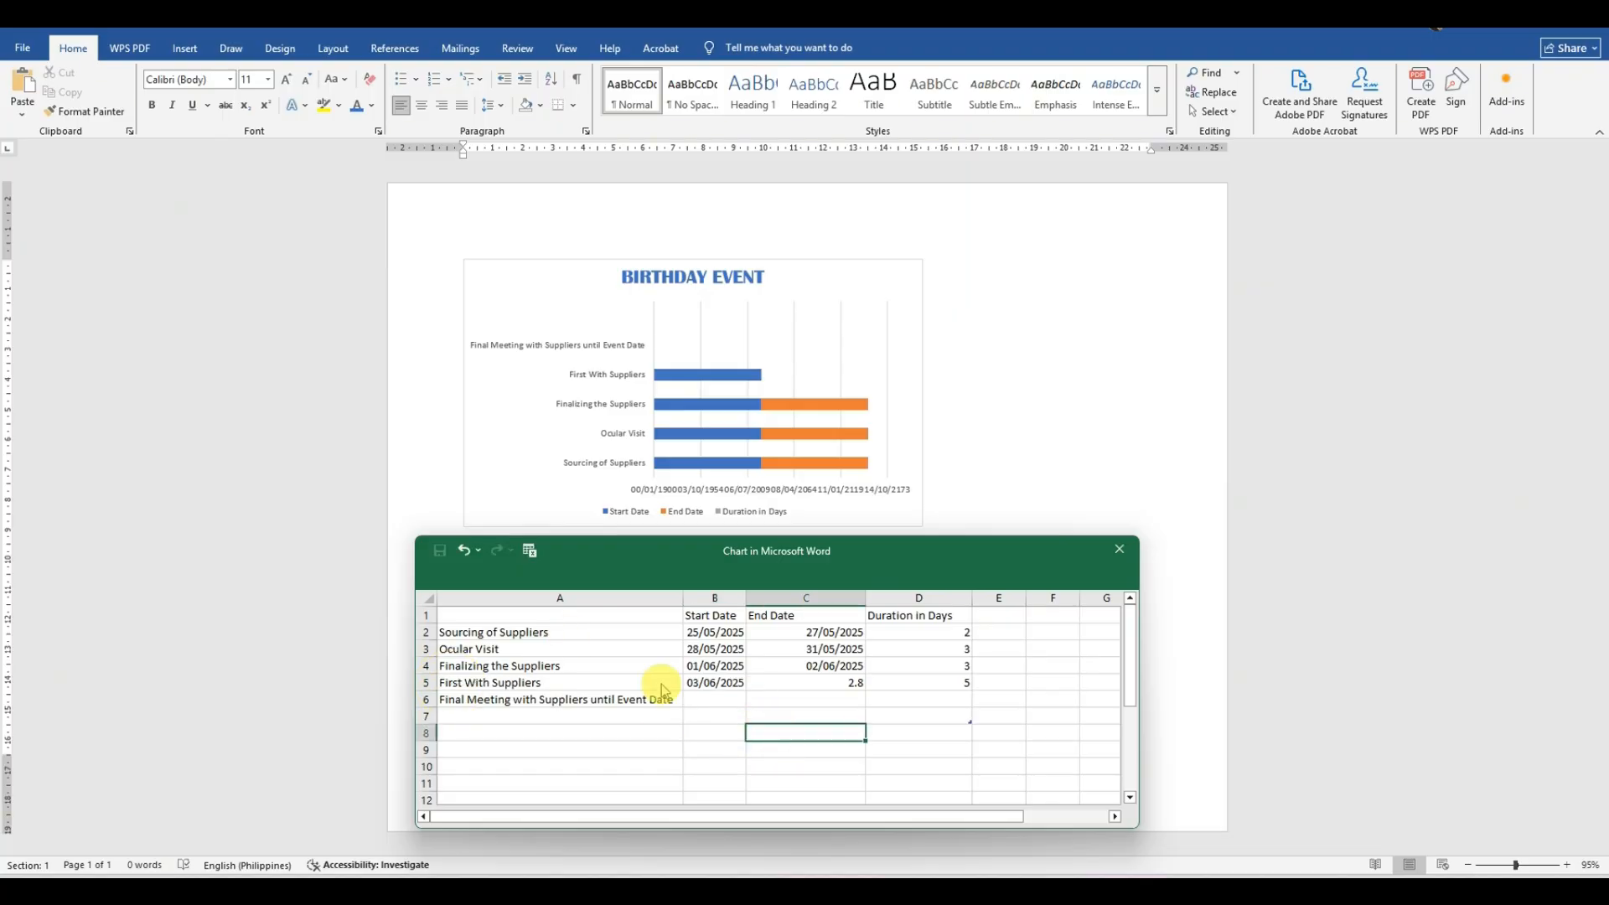
# Copy the start date of First With Suppliers into its End Date cell and change it to 04/06/2025
pyautogui.click(718, 687)
pyautogui.click(819, 685)
pyautogui.doubleClick(818, 685)
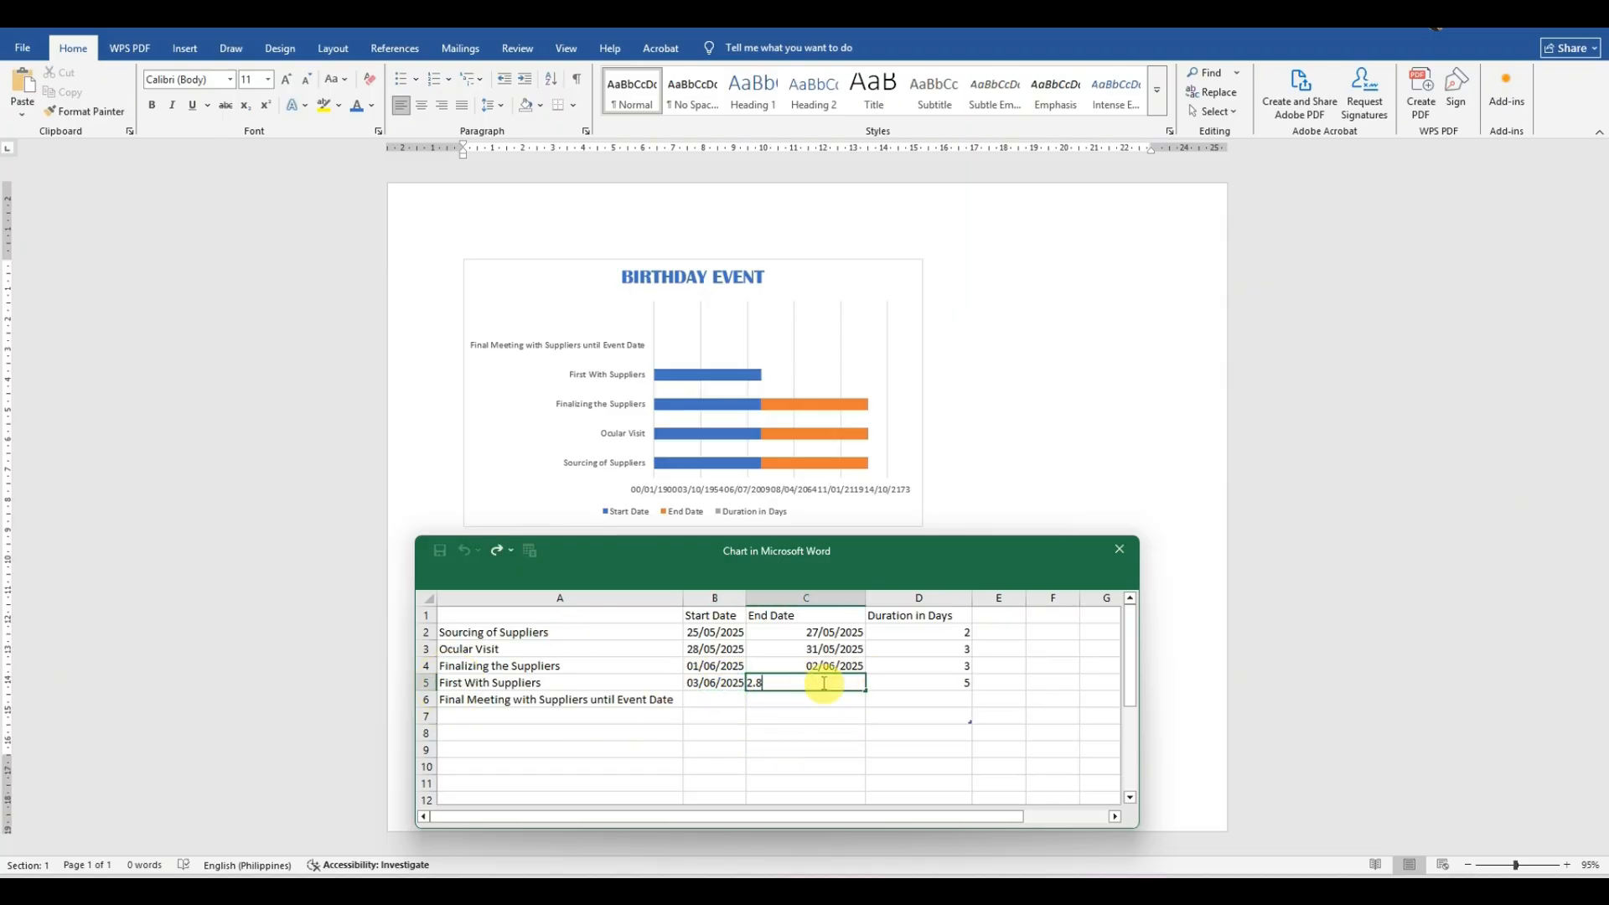
pyautogui.click(822, 735)
pyautogui.click(826, 686)
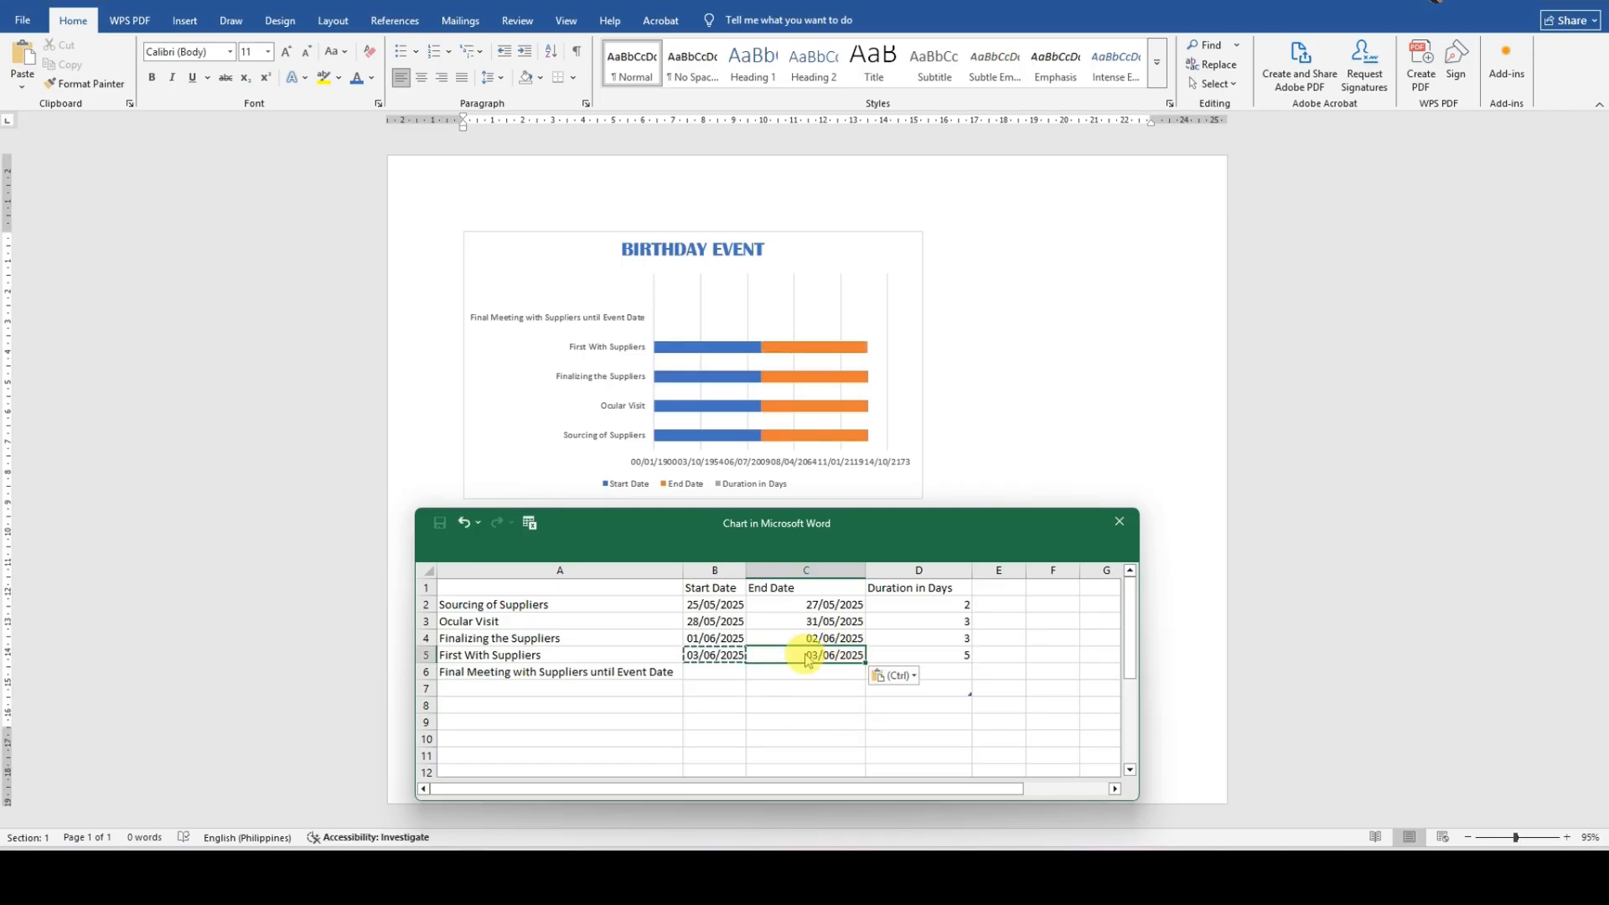
pyautogui.doubleClick(814, 658)
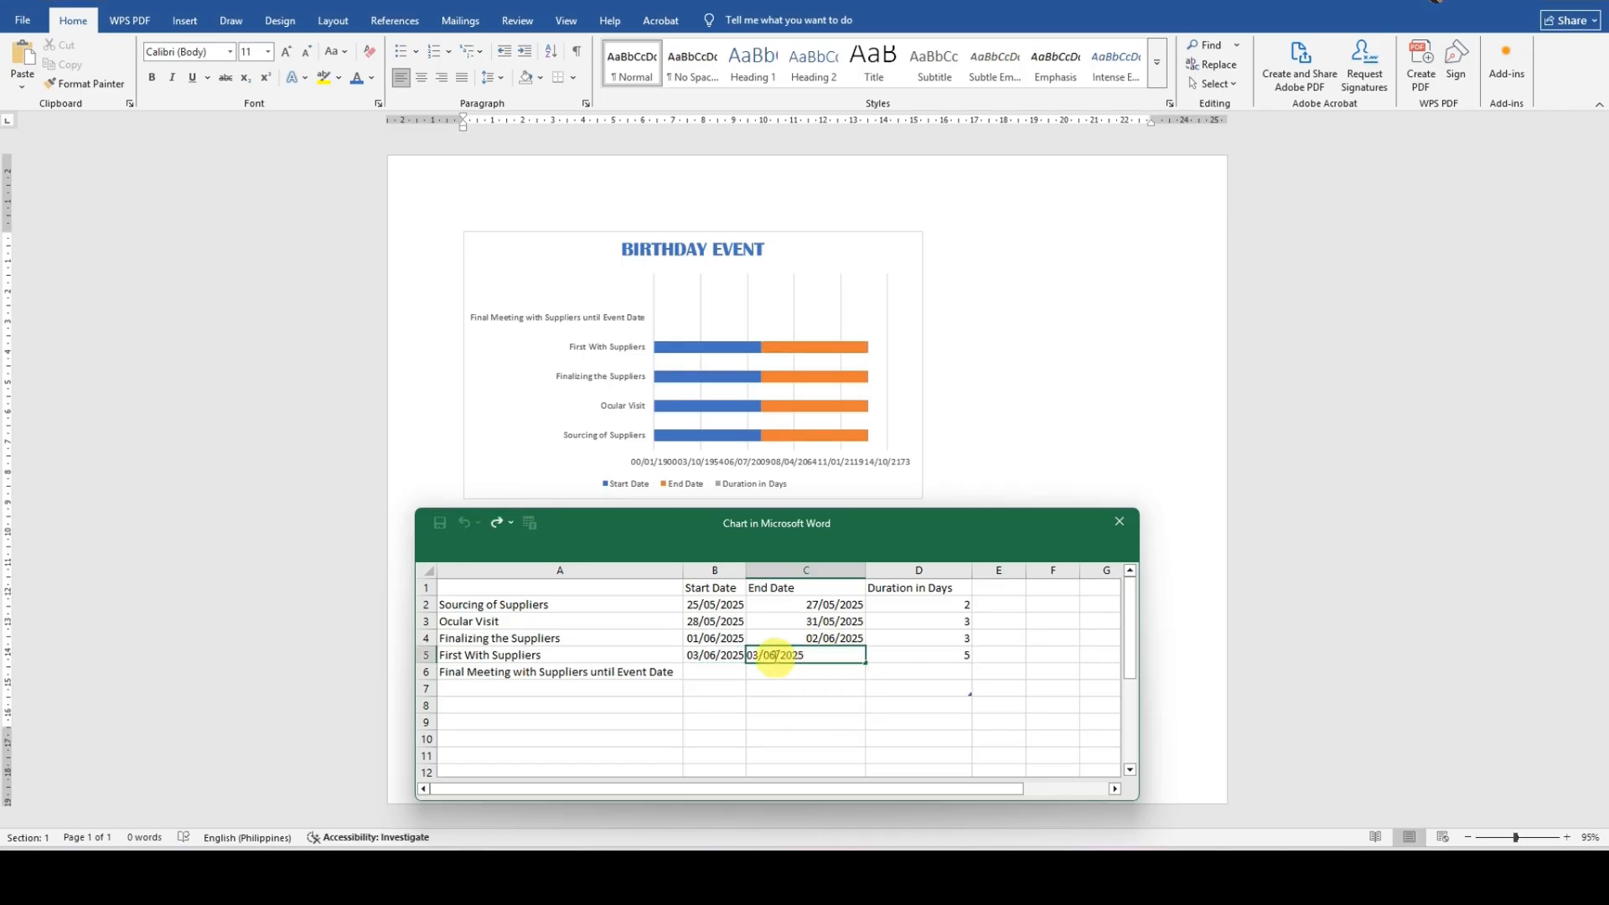
pyautogui.click(757, 656)
pyautogui.press('BackSpace')
pyautogui.click(845, 631)
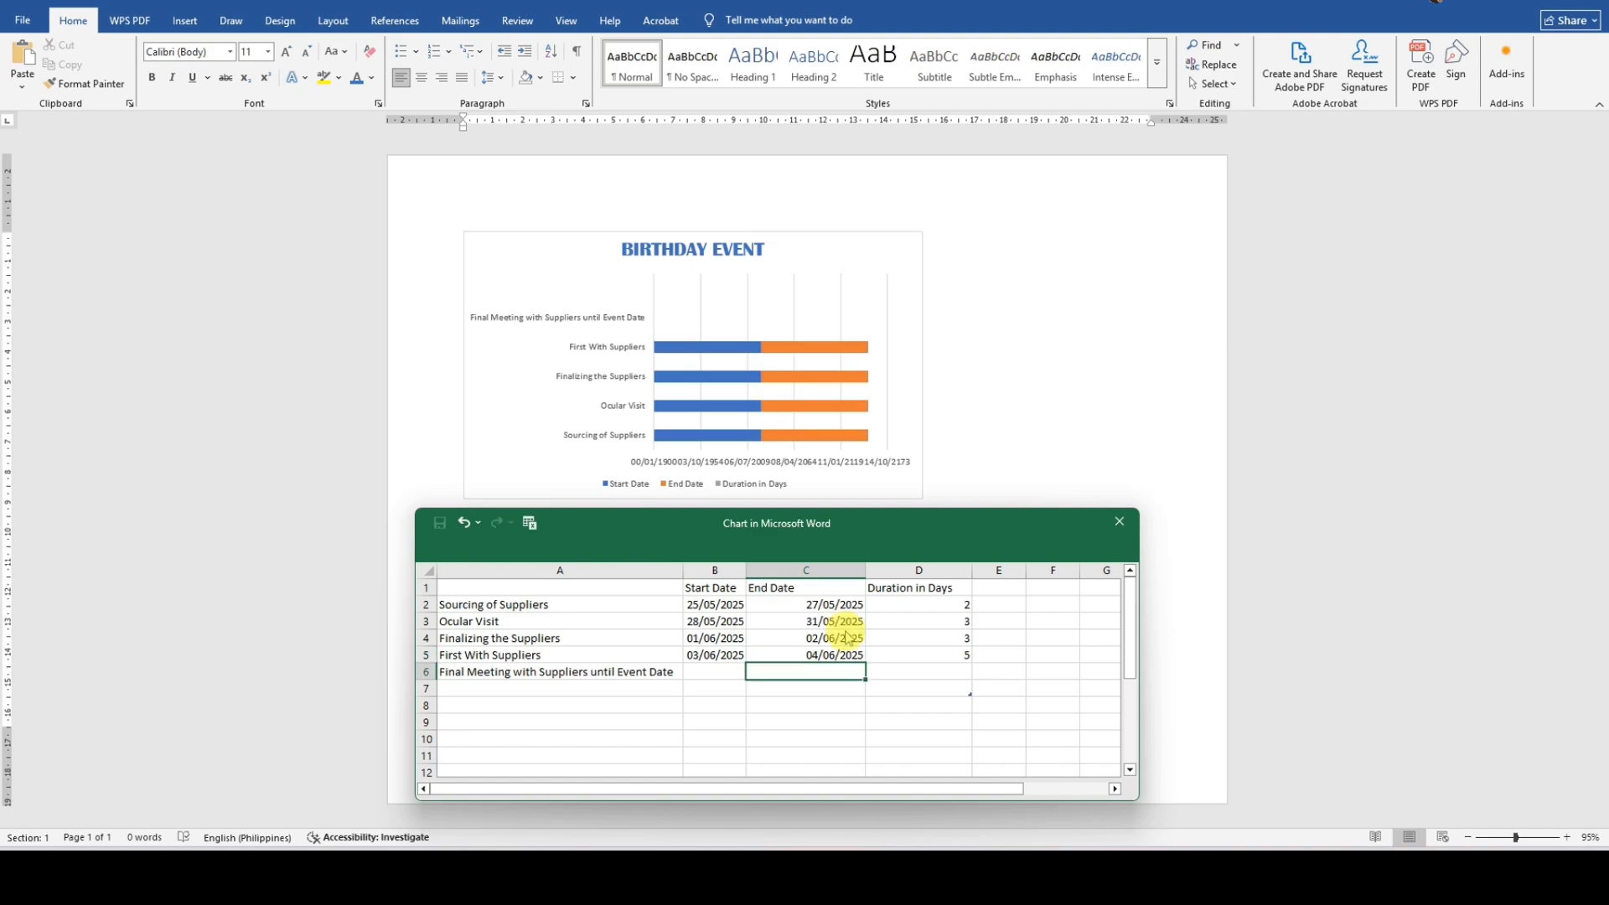
# Fill the duration formula down to the Final Meeting row and rename the task First With Suppliers as First Meeting With Suppliers
pyautogui.click(956, 607)
pyautogui.moveTo(964, 610); pyautogui.dragTo(972, 676)
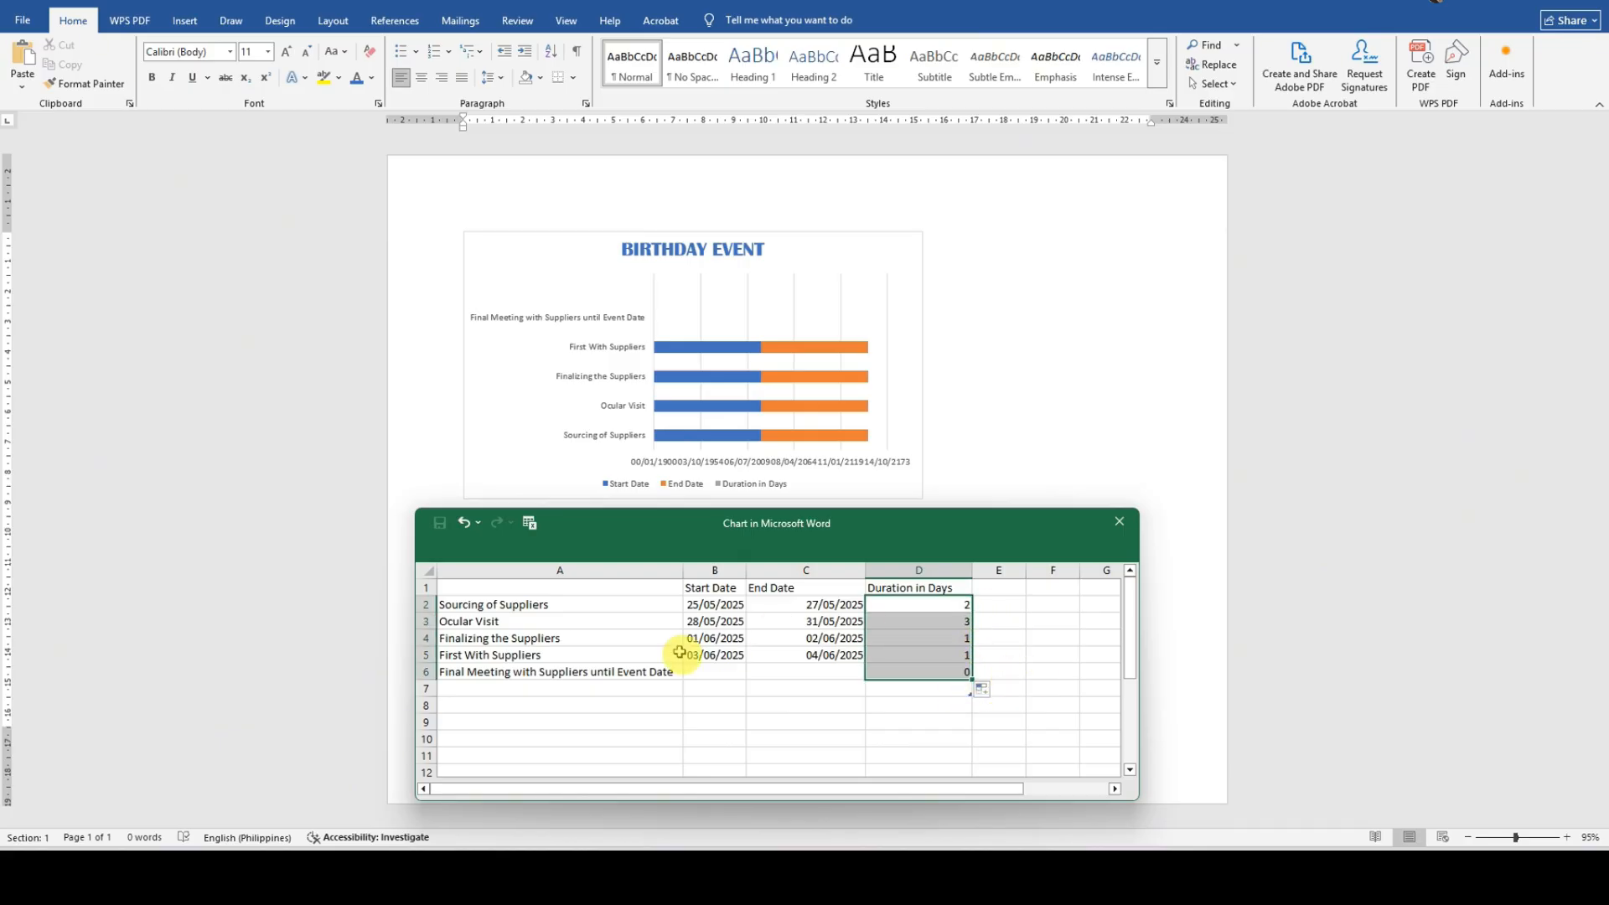
pyautogui.click(493, 654)
pyautogui.click(467, 654)
pyautogui.write('Mee')
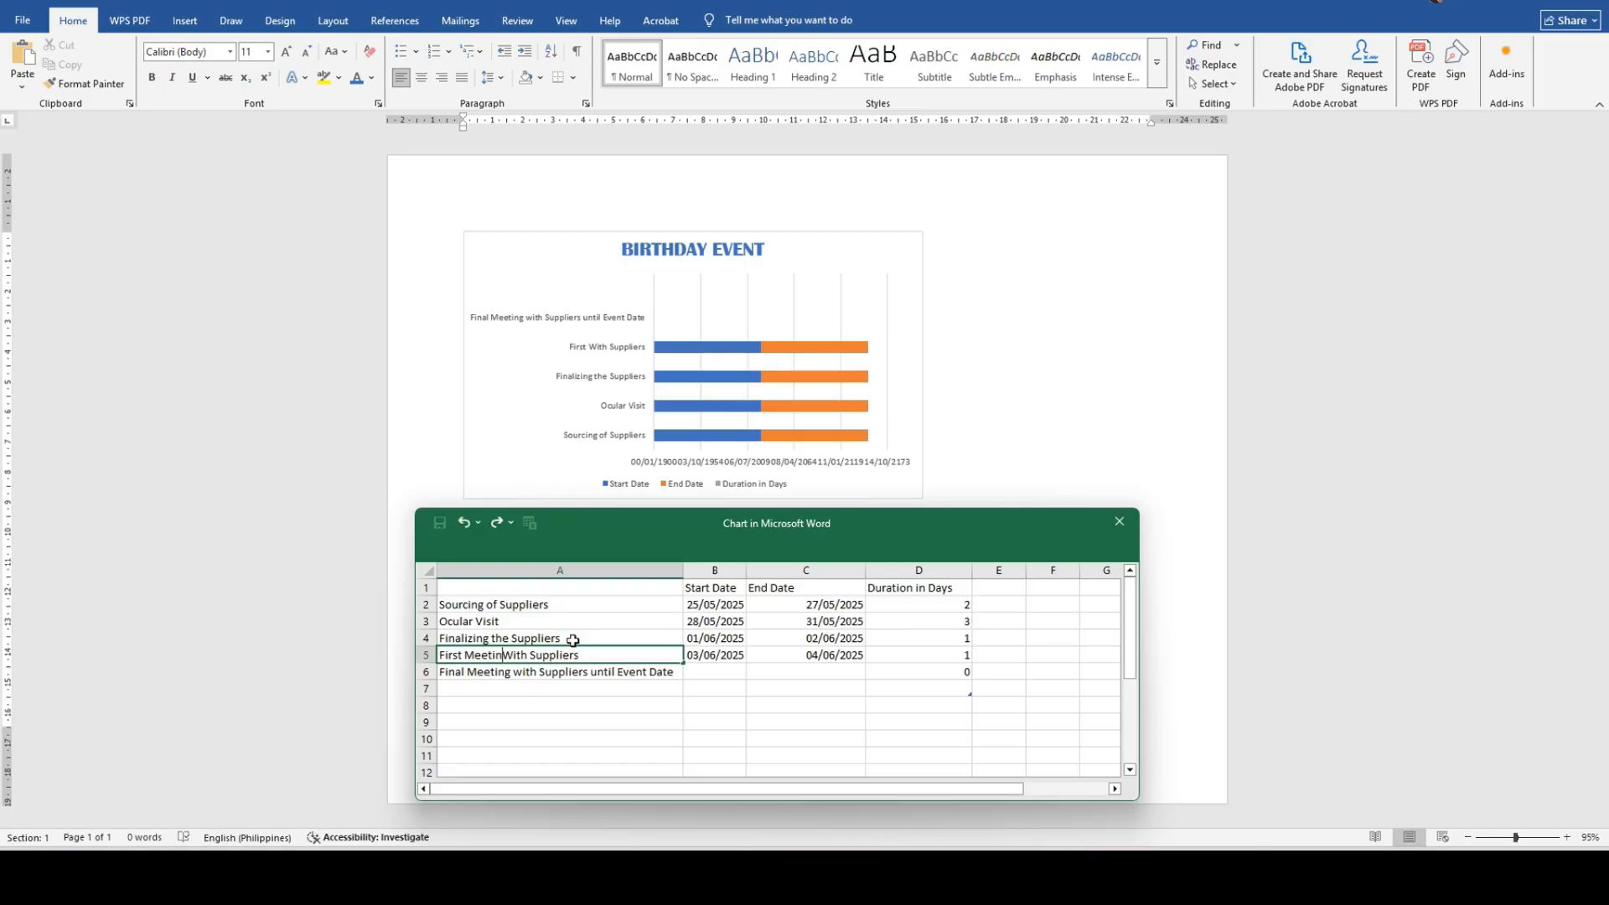
pyautogui.write('ting')
pyautogui.click(1090, 649)
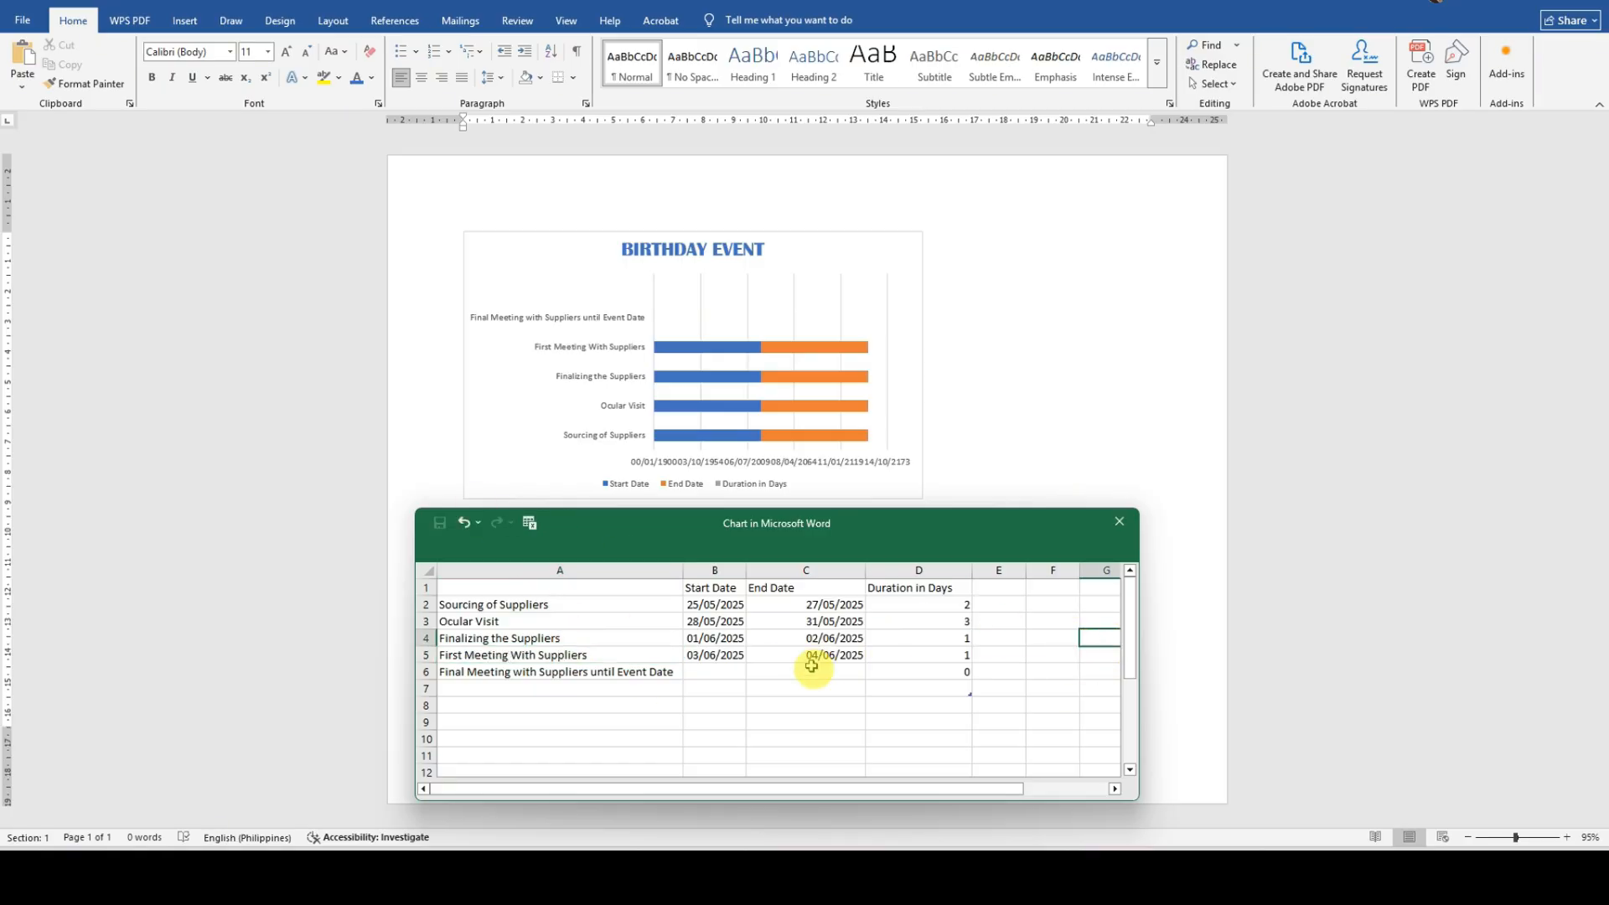
# Copy the end date of First Meeting With Suppliers into the Final Meeting row's Start Date cell and change it to 05/06/2025
pyautogui.click(859, 656)
pyautogui.hotkey('ctrl', 'c')
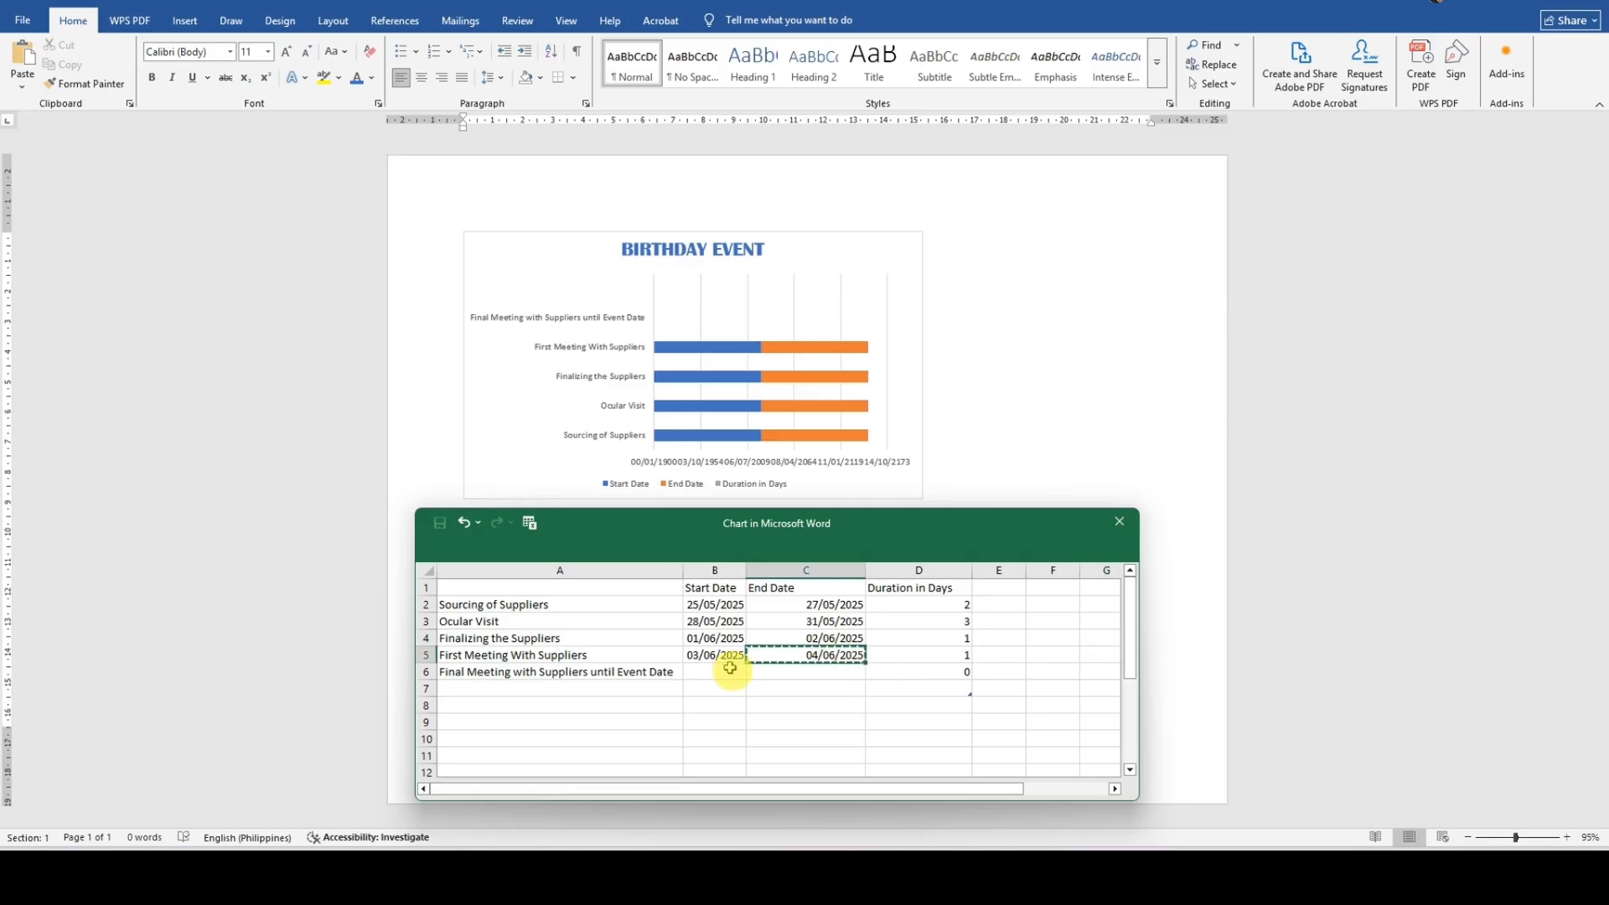
pyautogui.click(723, 670)
pyautogui.hotkey('ctrl', 'v')
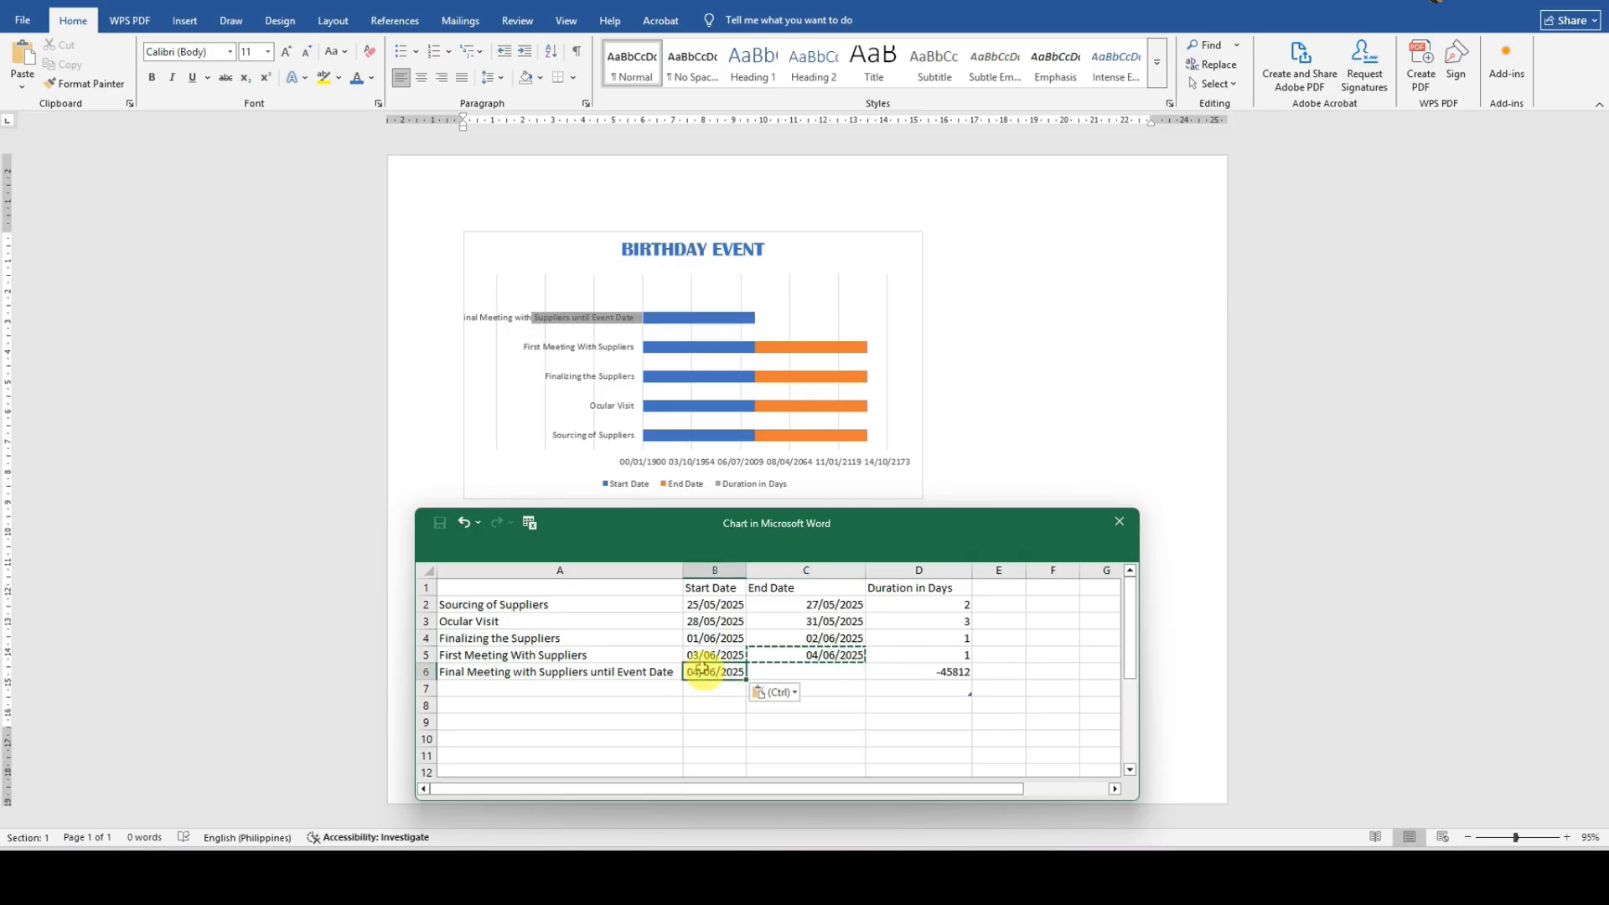
pyautogui.doubleClick(700, 672)
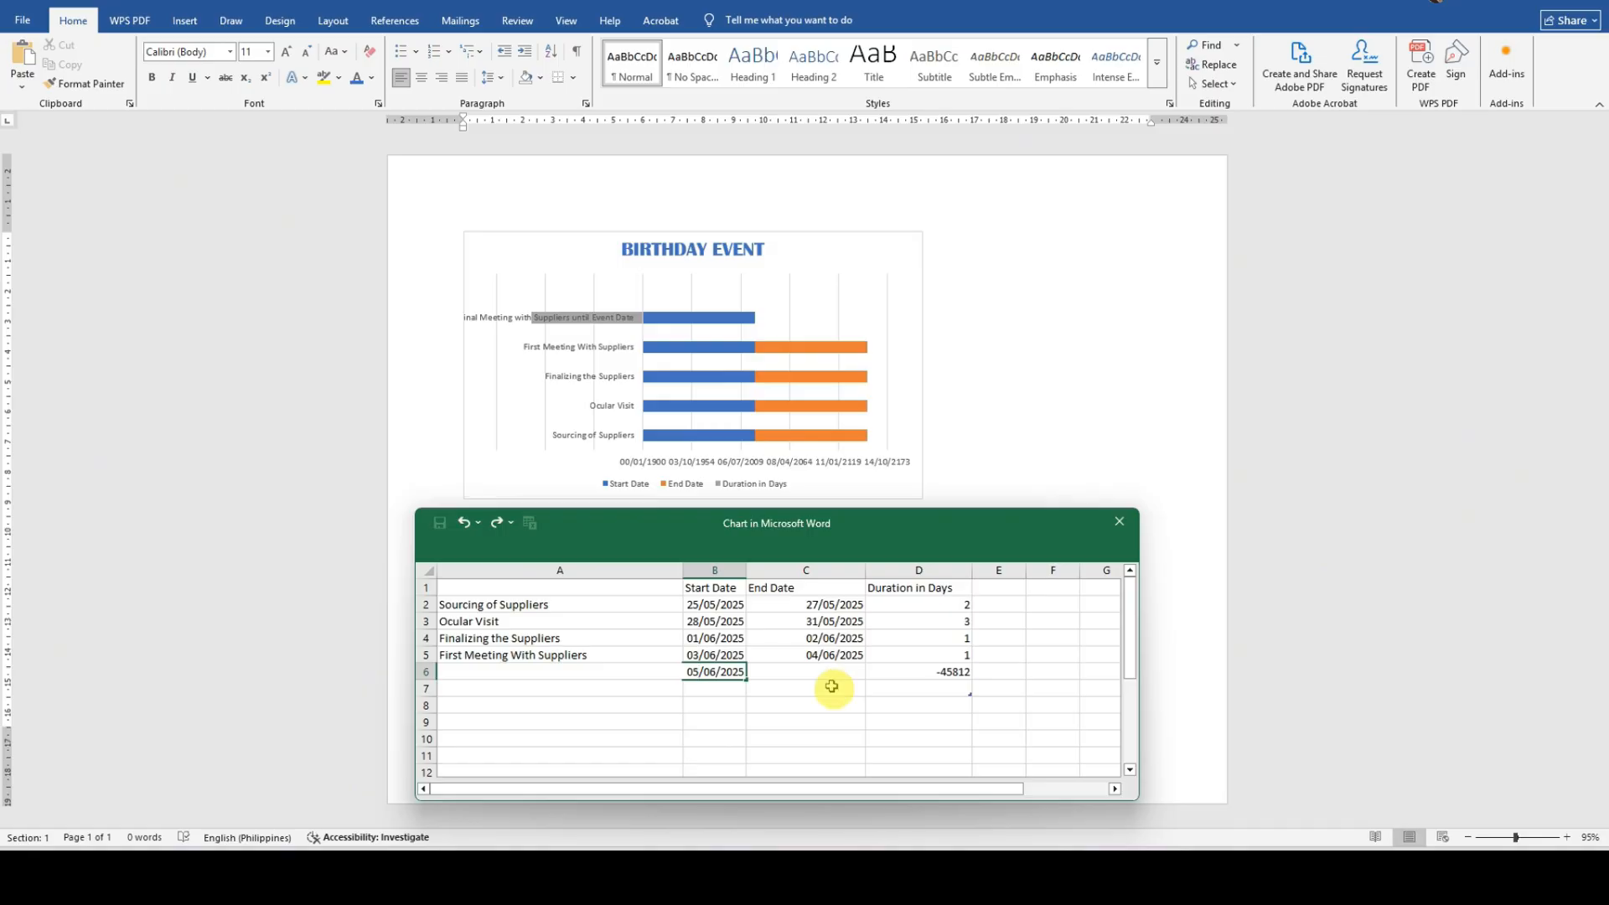
pyautogui.click(838, 705)
# Copy the Final Meeting row's start date into its End Date cell and change it to 10/06/2025
pyautogui.click(724, 676)
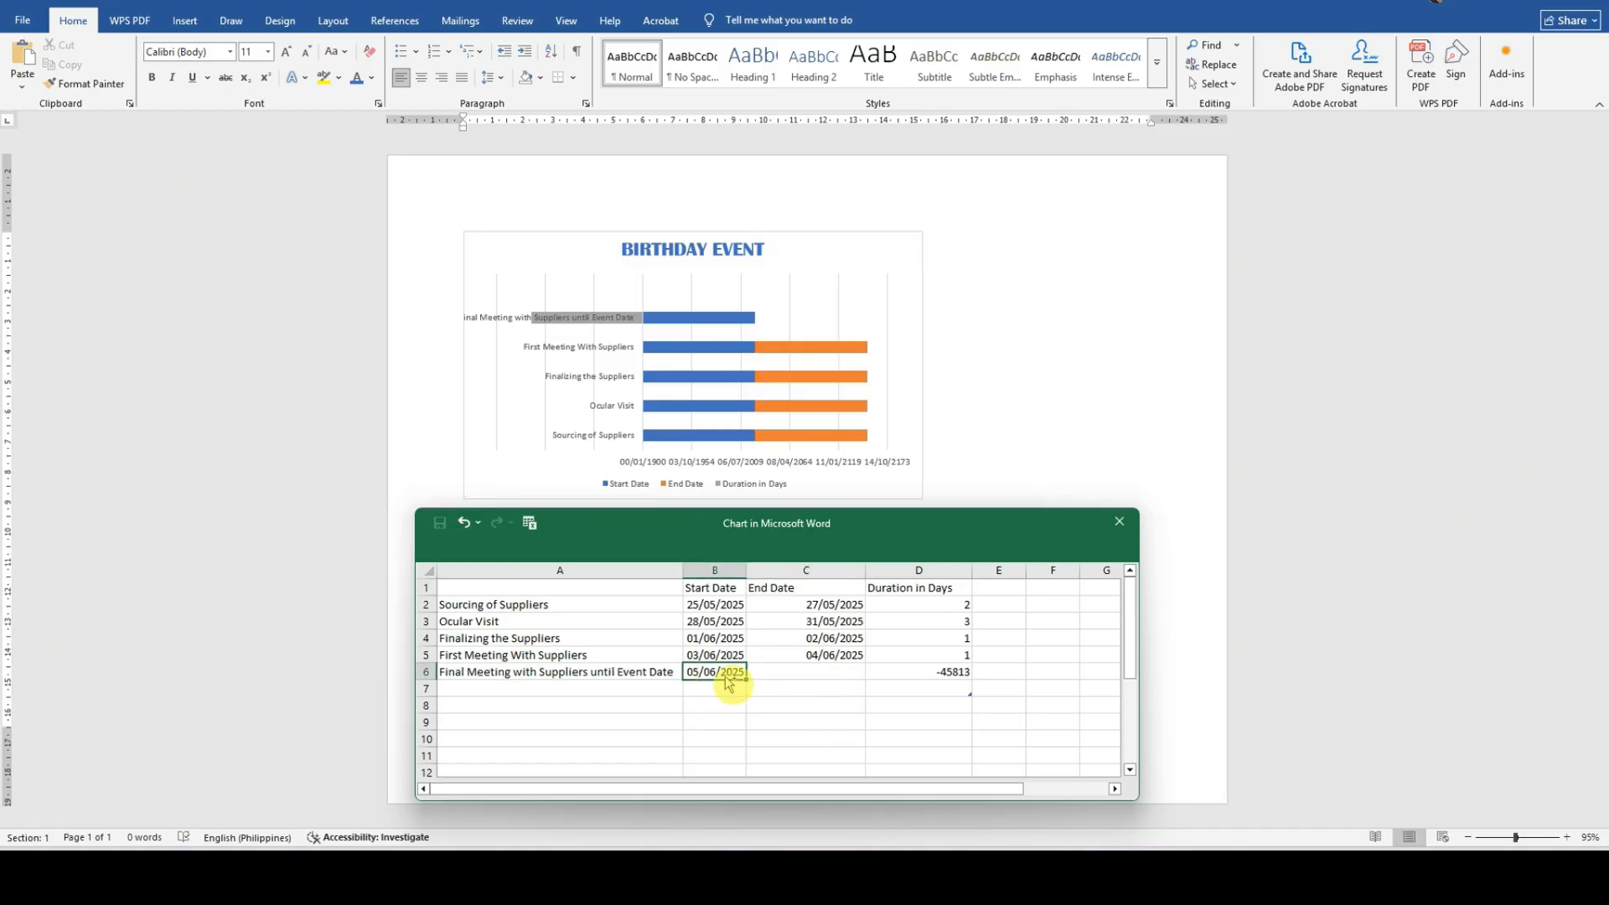
pyautogui.hotkey('ctrl', 'c')
pyautogui.click(819, 675)
pyautogui.hotkey('ctrl', 'v')
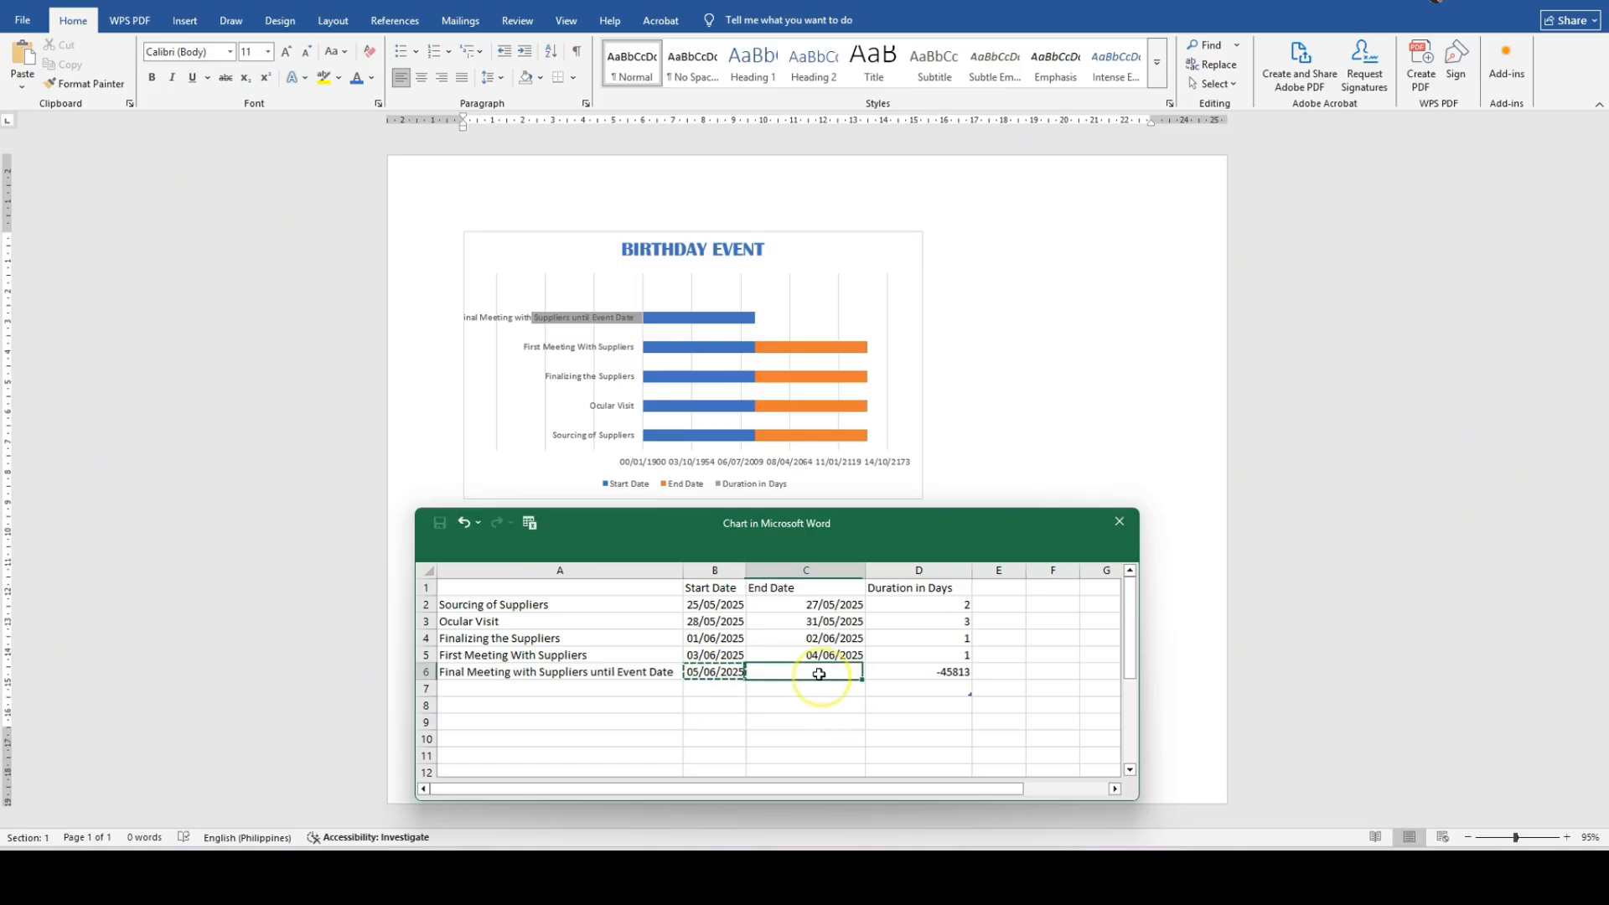
pyautogui.doubleClick(817, 675)
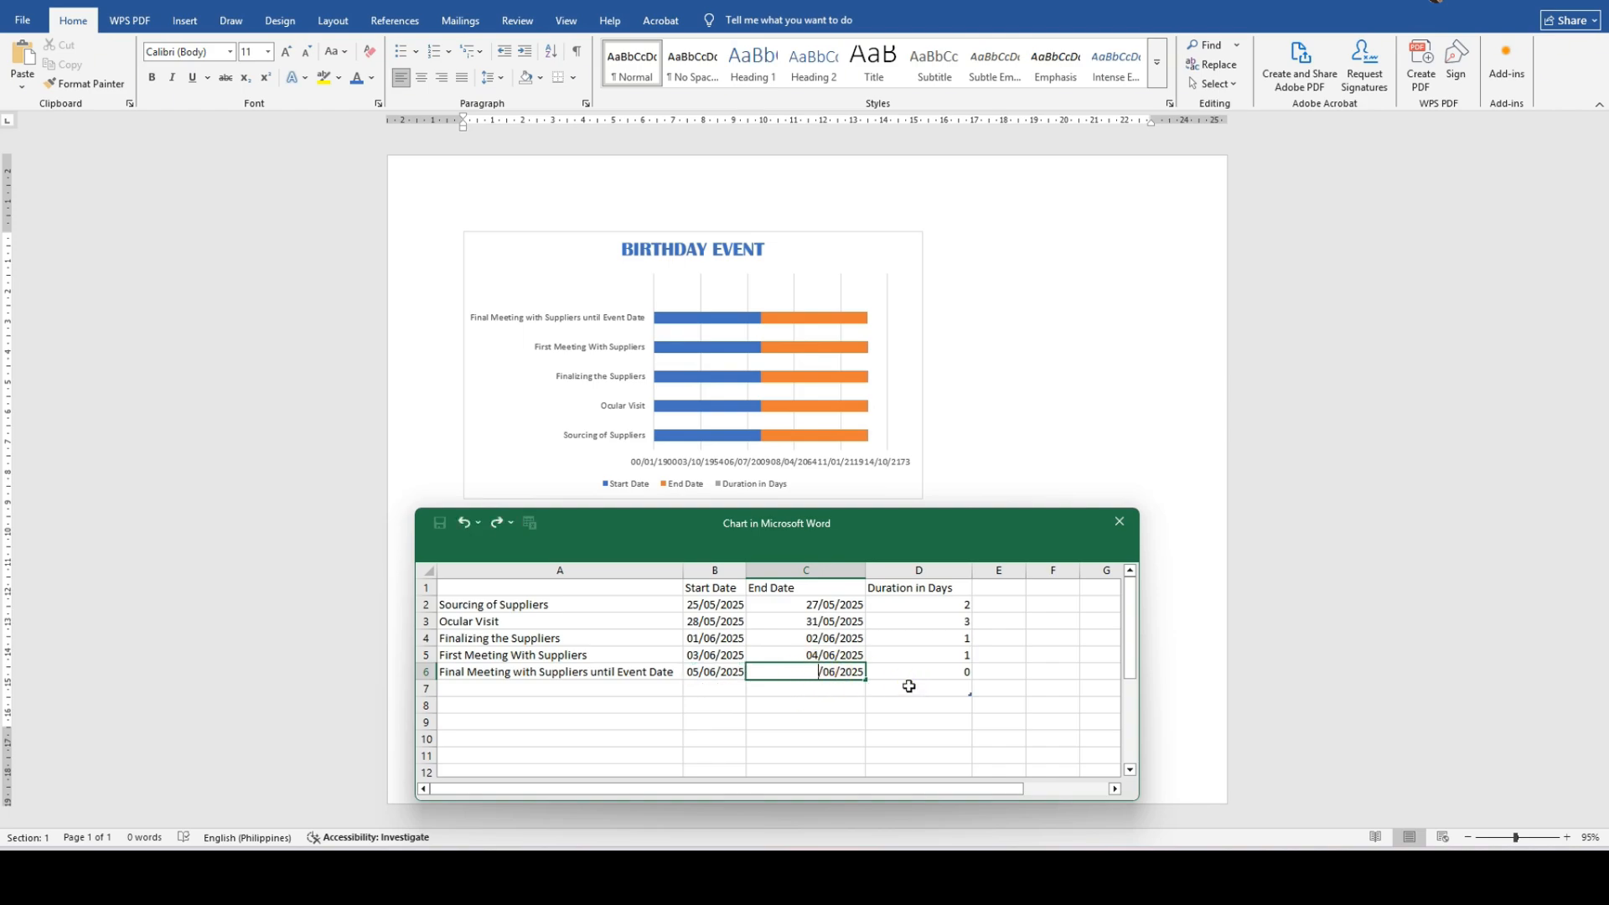
pyautogui.write('10')
pyautogui.click(903, 721)
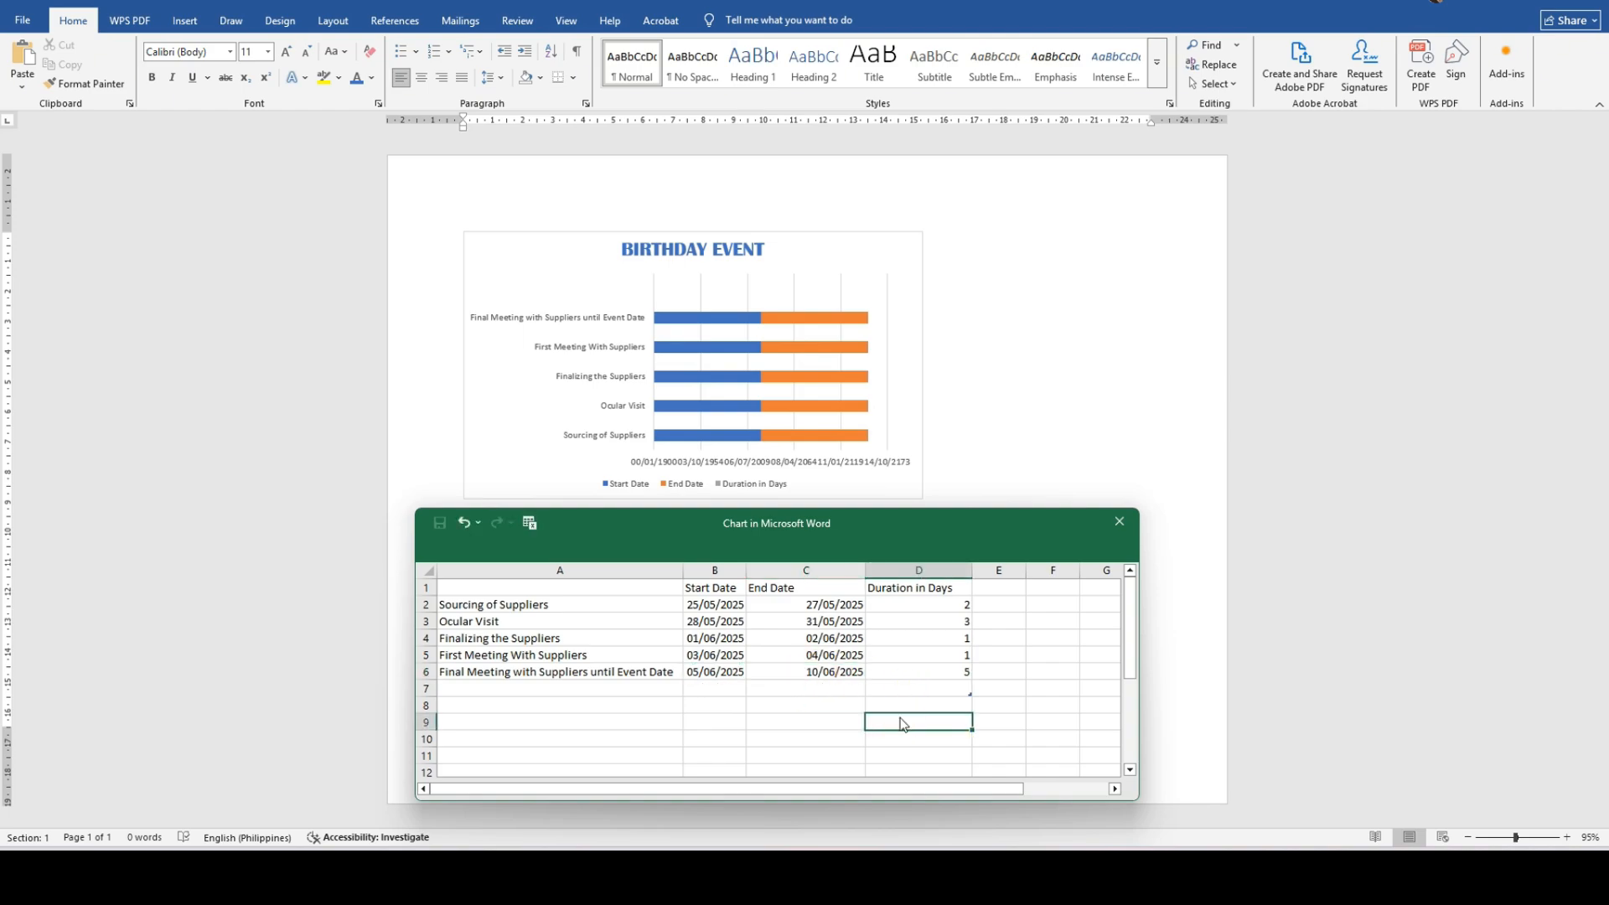
# Close the chart's data sheet to return to the document
pyautogui.moveTo(868, 526); pyautogui.dragTo(868, 540)
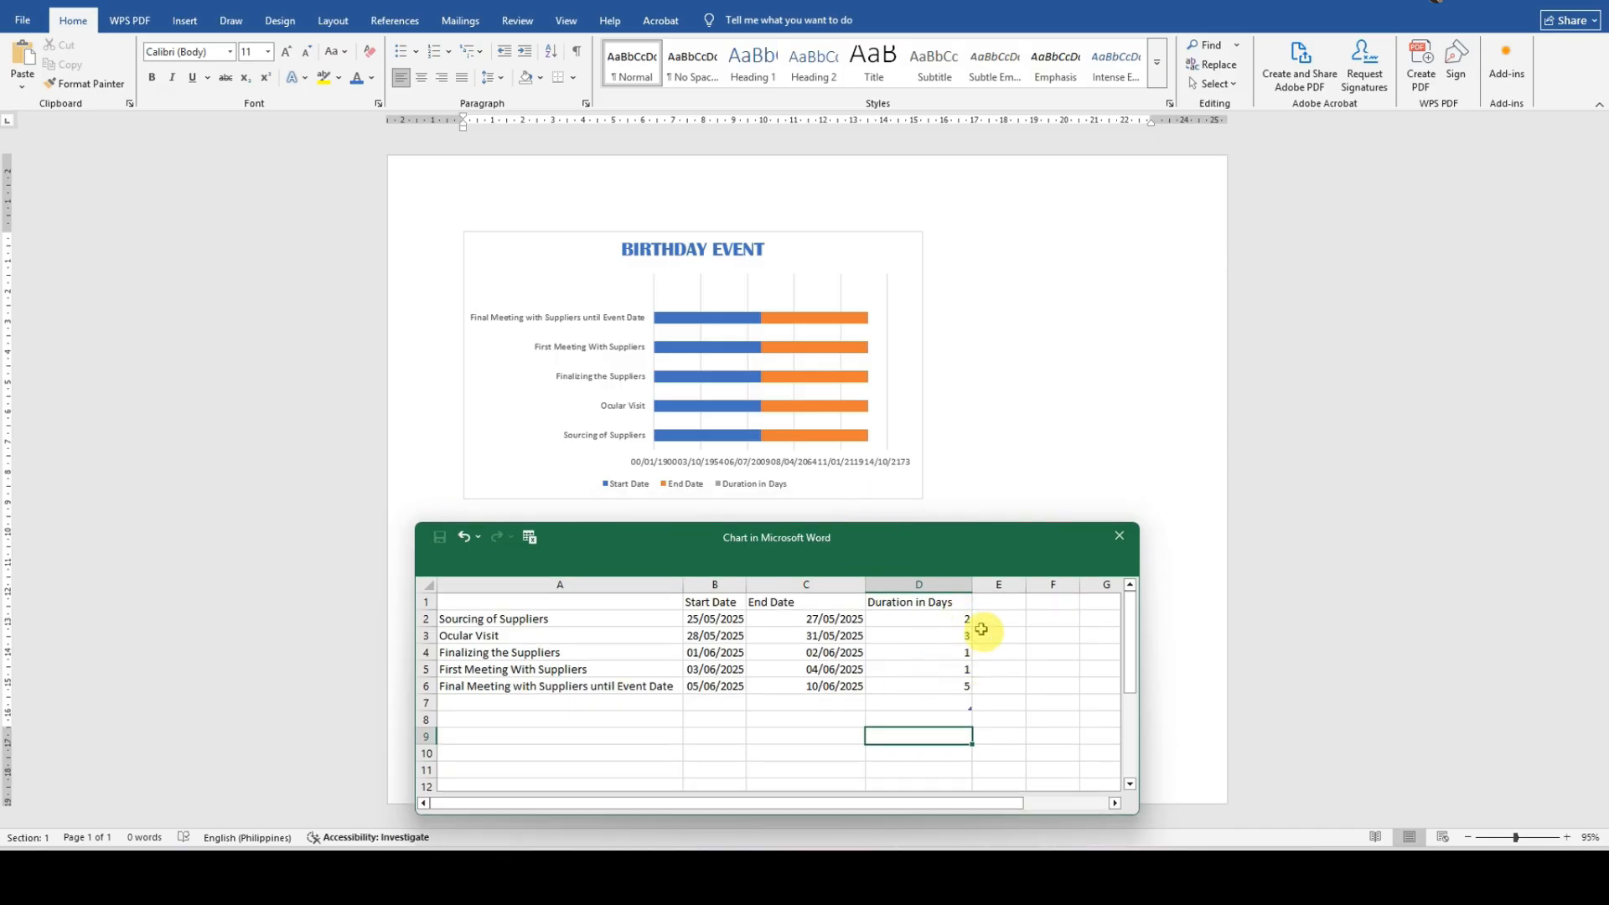
pyautogui.click(466, 584)
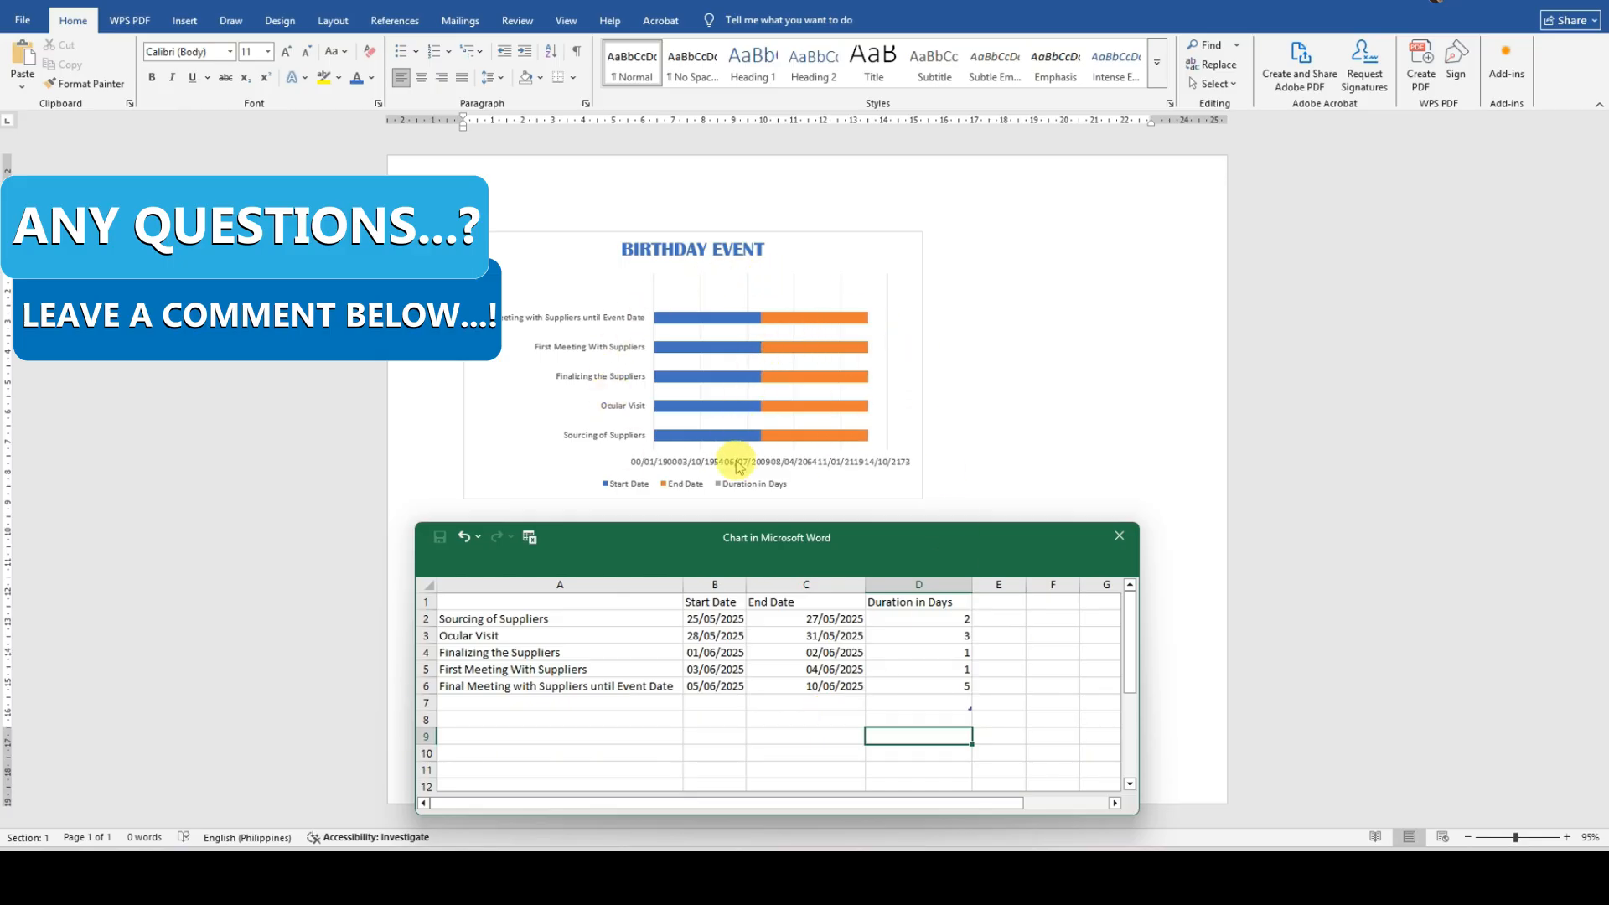
pyautogui.click(1121, 537)
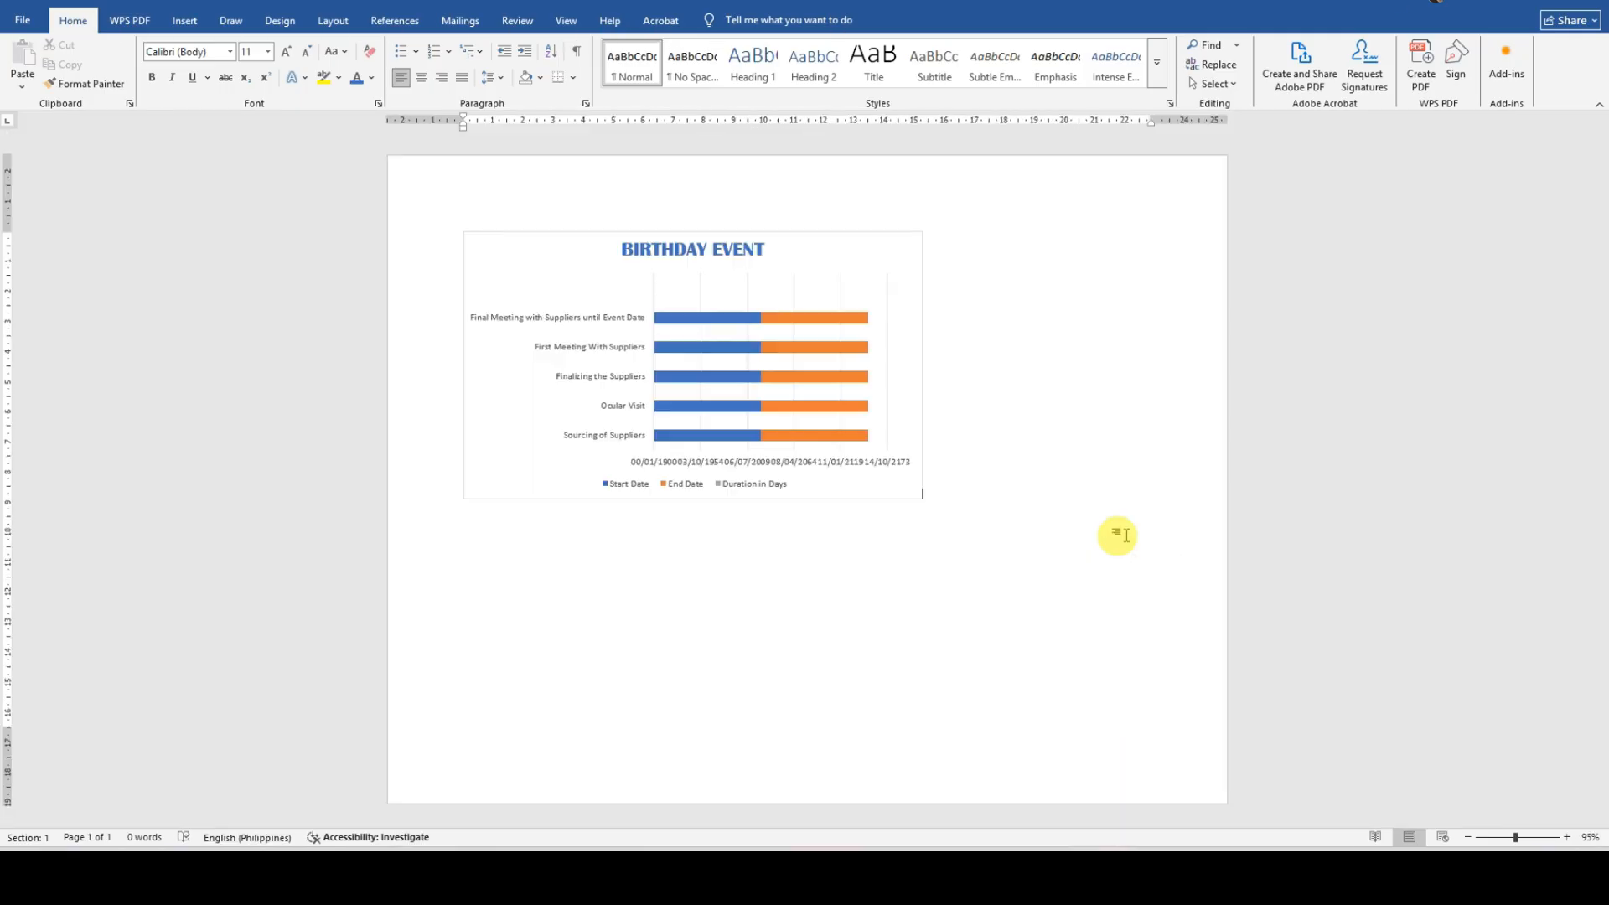
# Enlarge the Birthday Event chart to span the page width between the margins and most of the page height
pyautogui.click(849, 249)
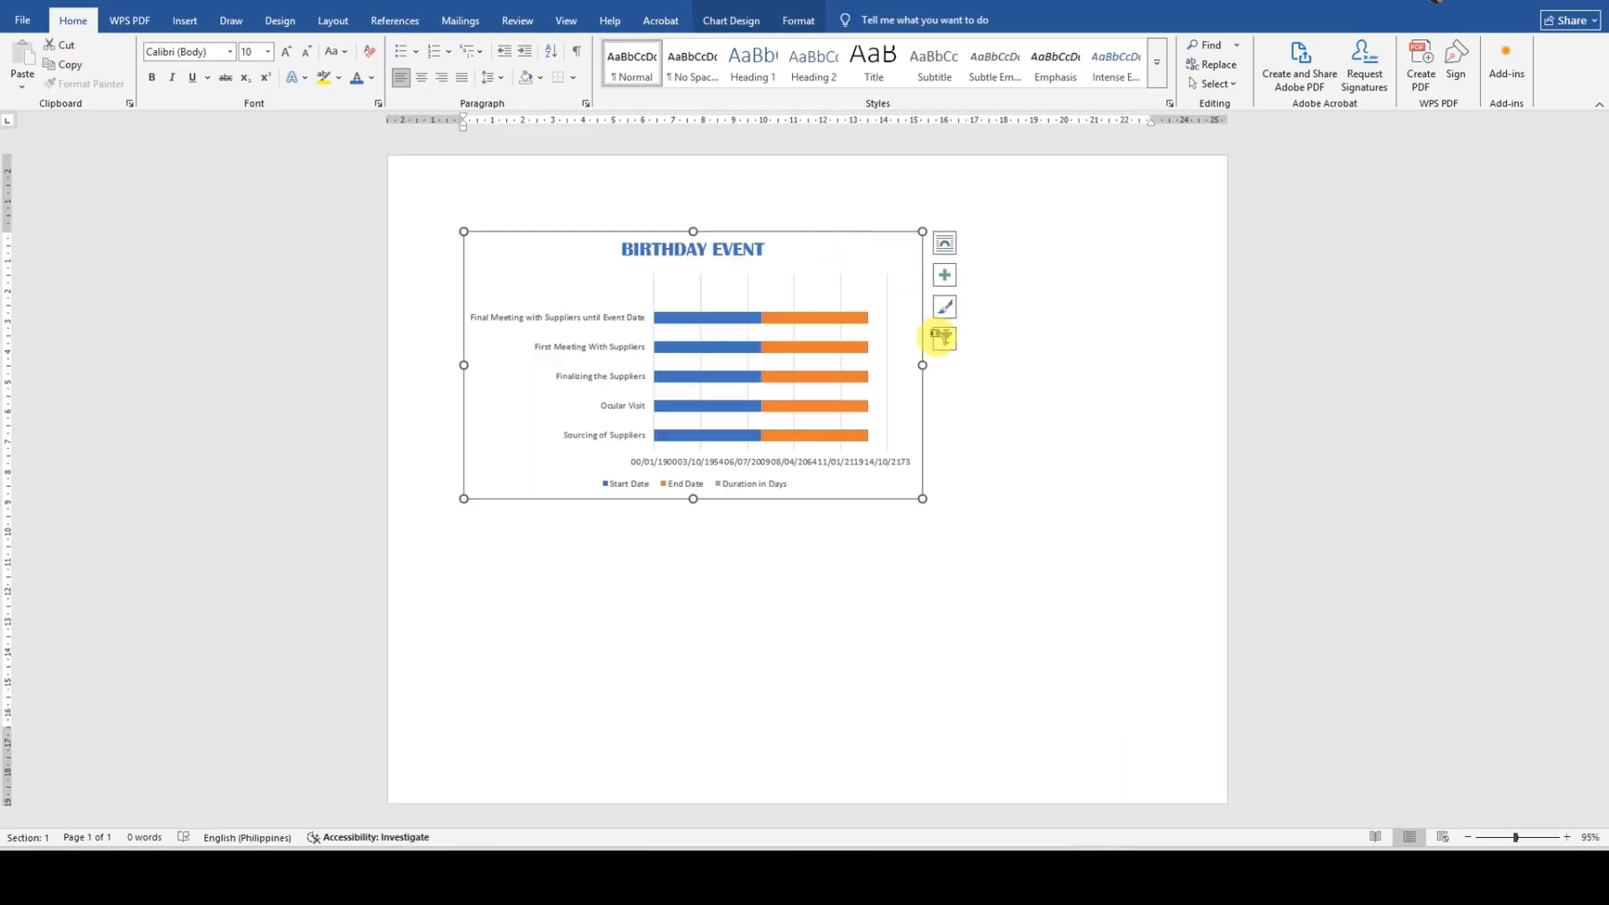
pyautogui.moveTo(925, 366); pyautogui.dragTo(1153, 370)
pyautogui.moveTo(808, 500); pyautogui.dragTo(844, 681)
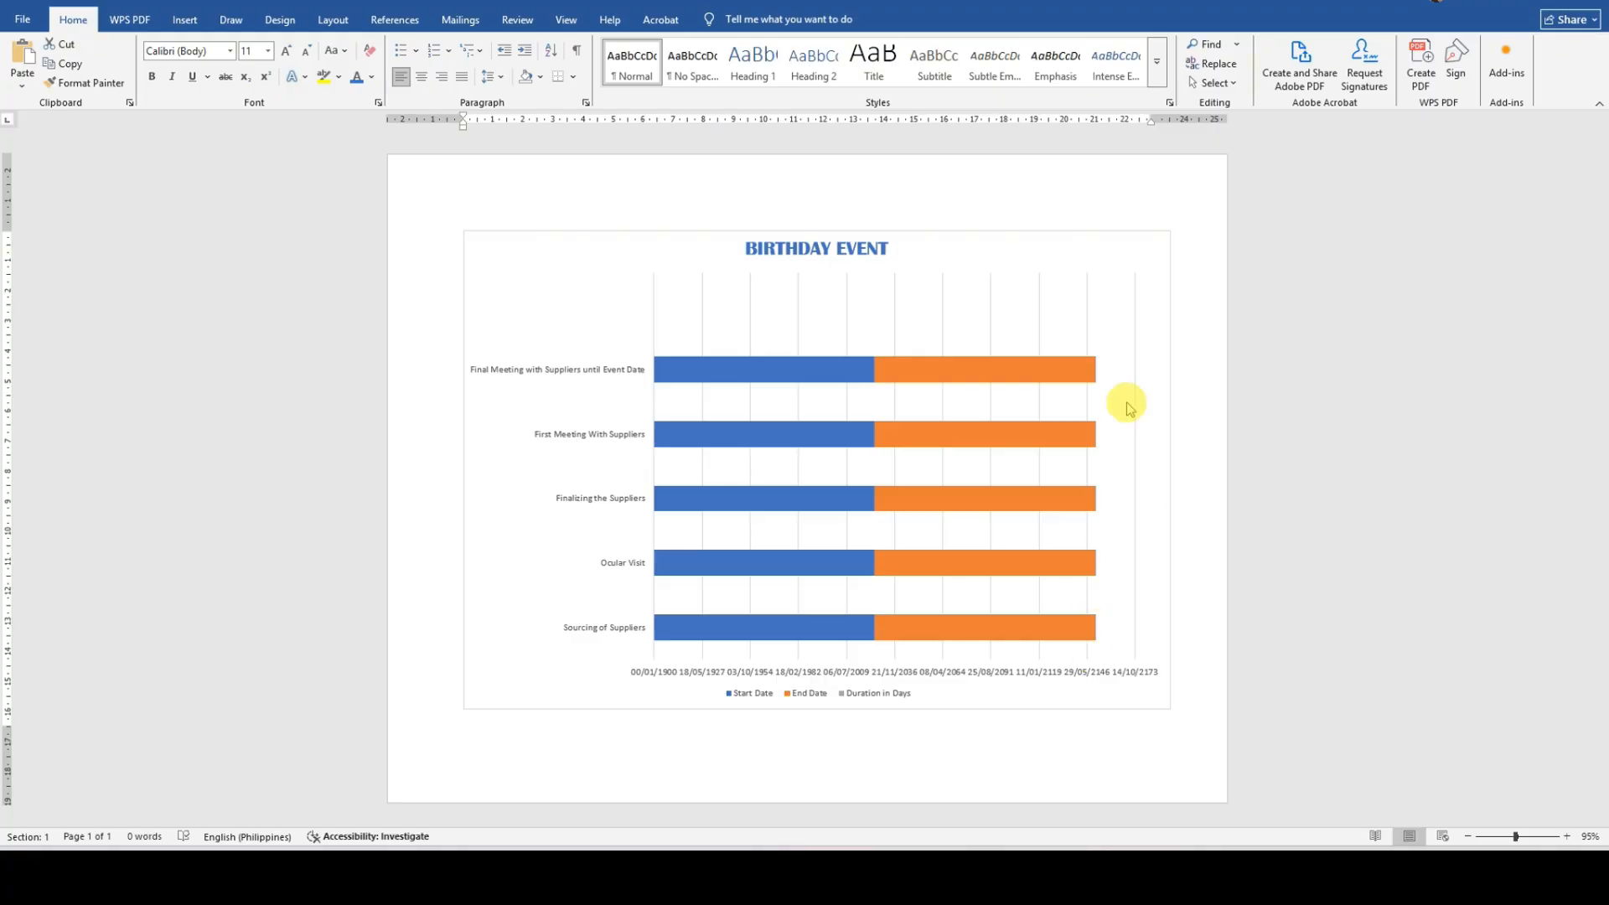
# Examine the selected chart's layout, element, style and filter options and the available colour schemes
pyautogui.click(1092, 242)
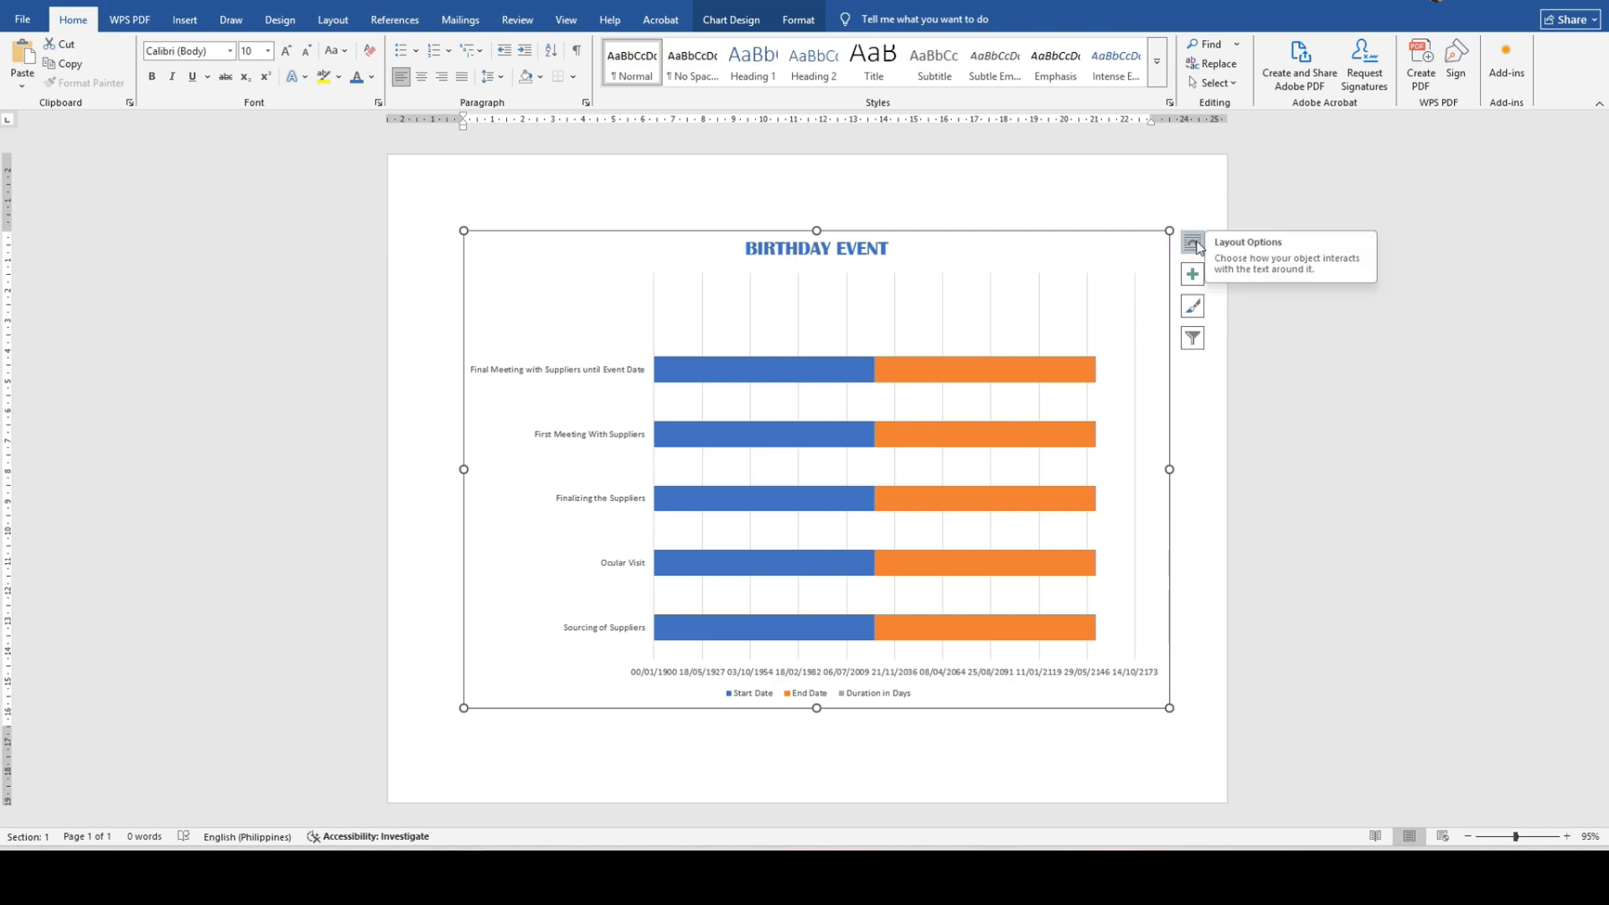
pyautogui.click(1200, 275)
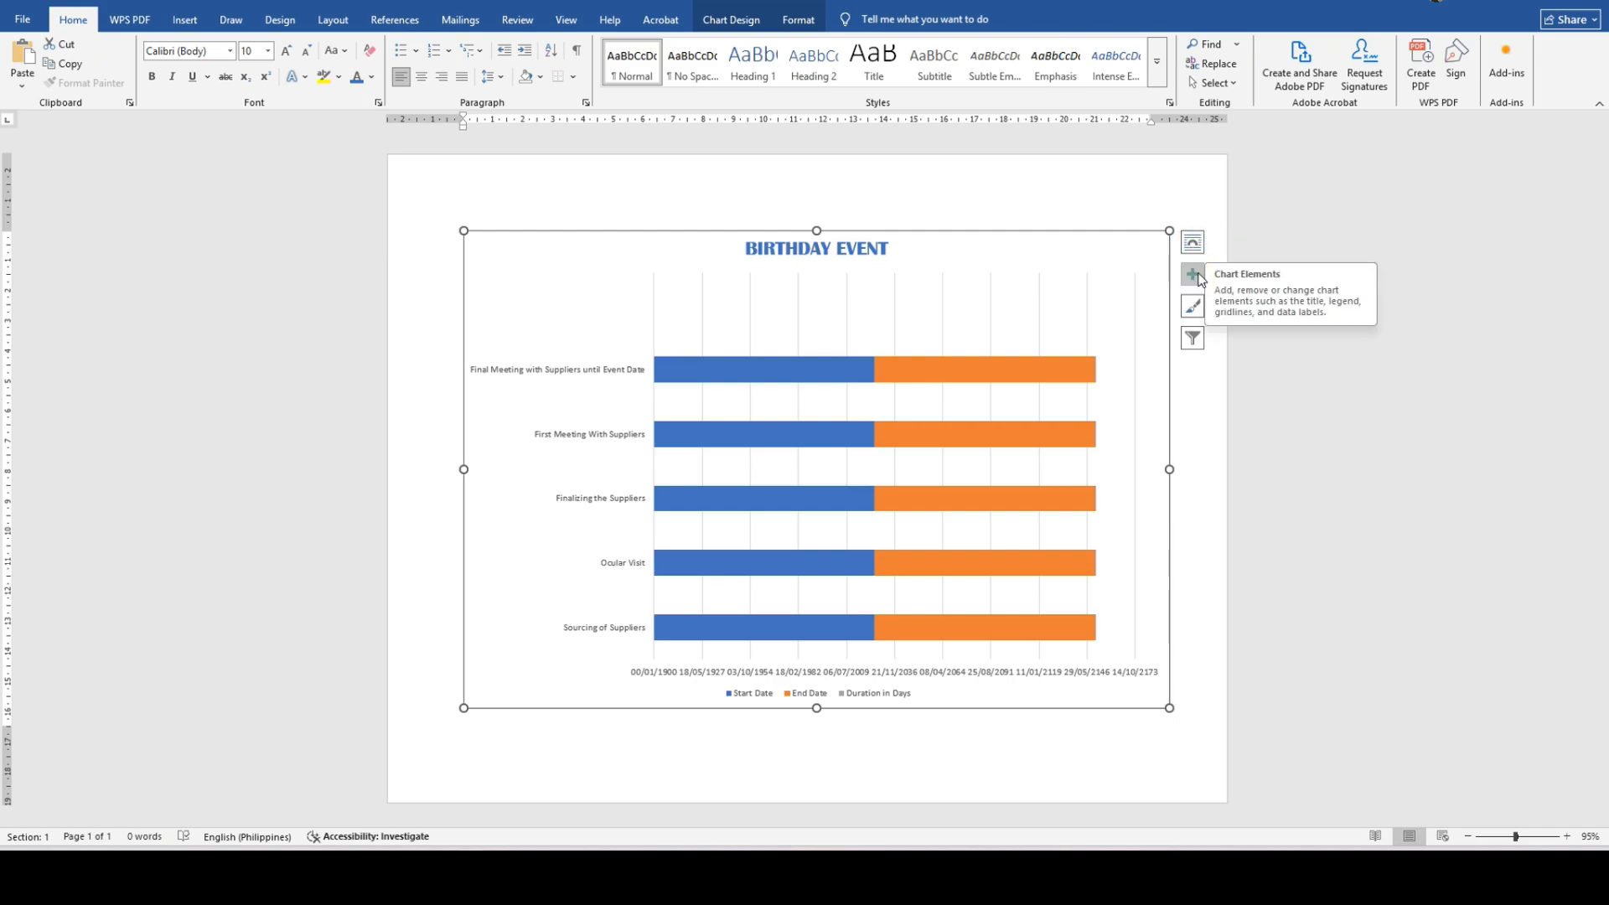
pyautogui.click(1198, 308)
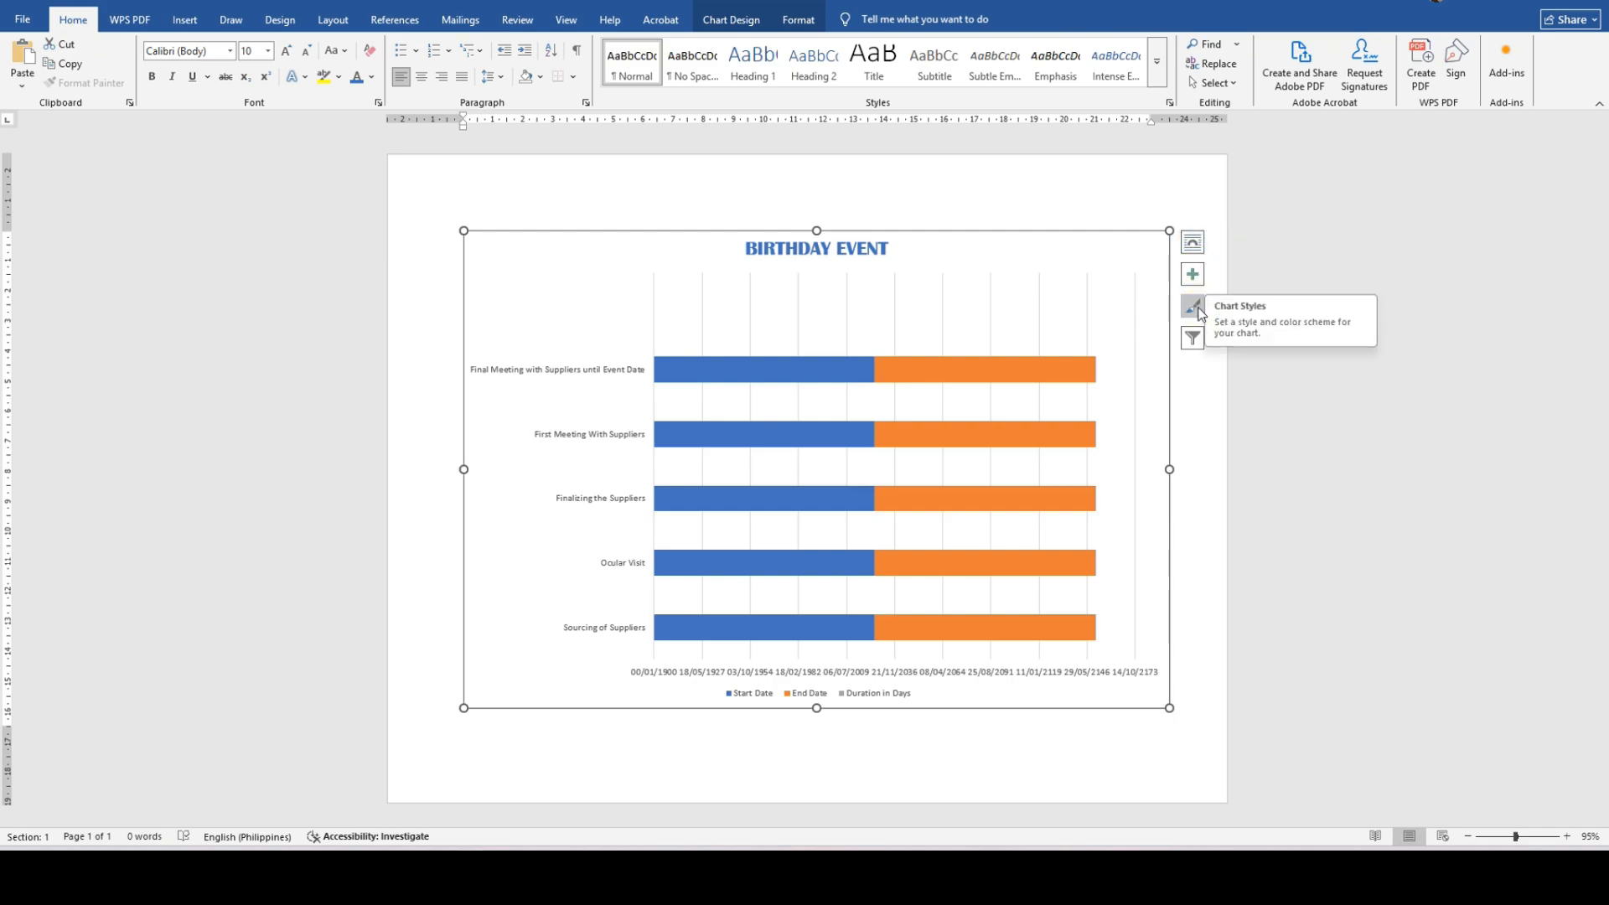
pyautogui.click(1194, 338)
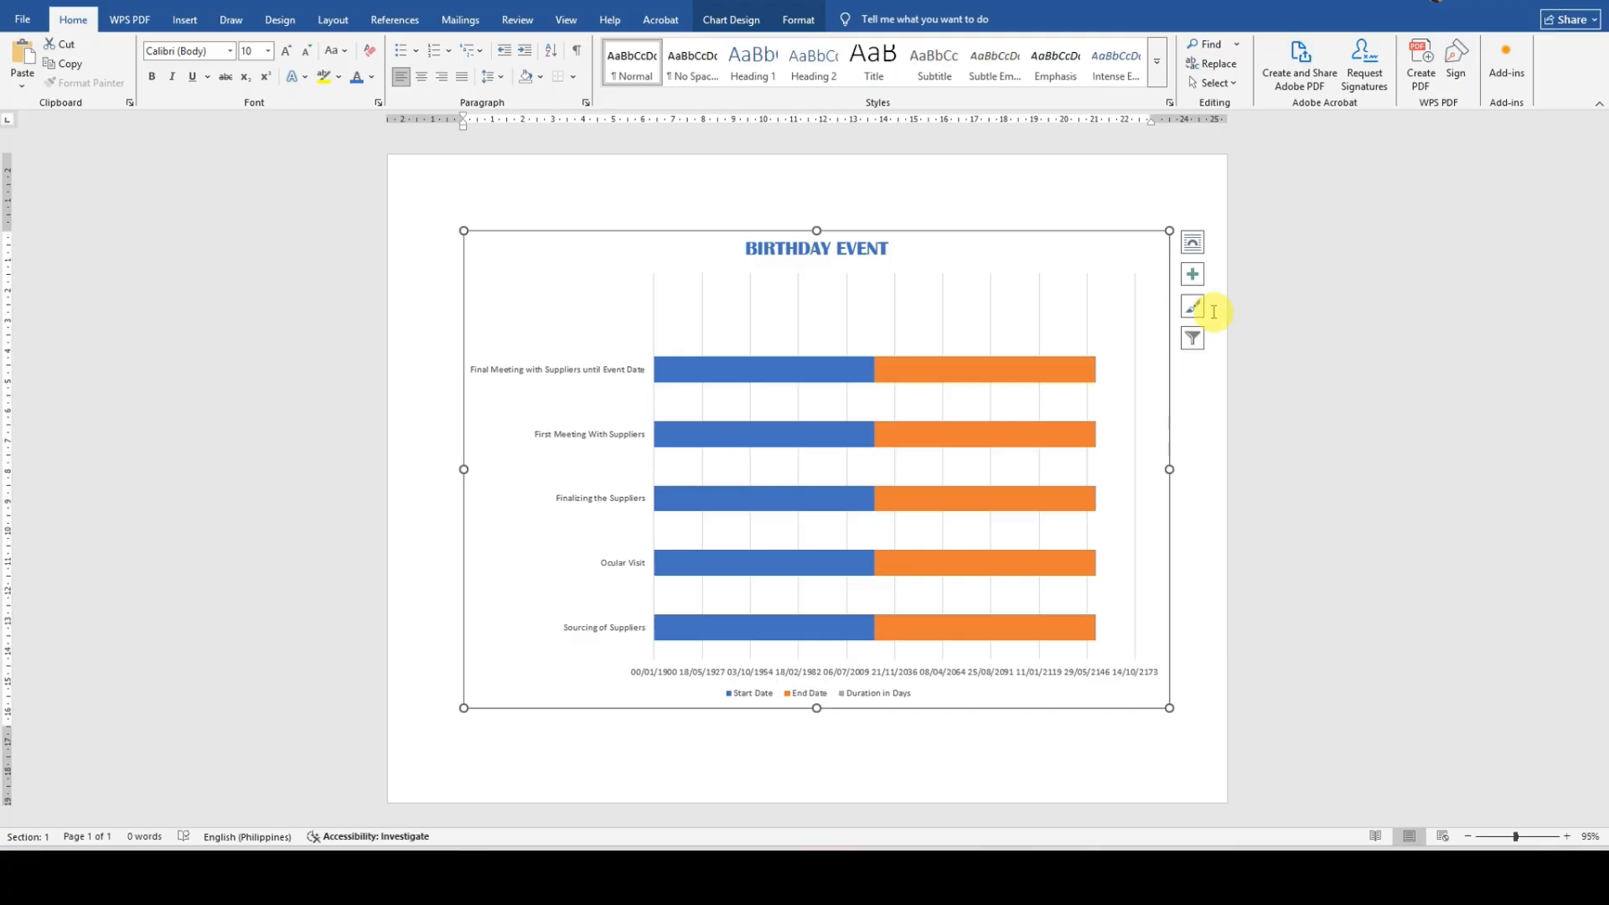
pyautogui.click(732, 22)
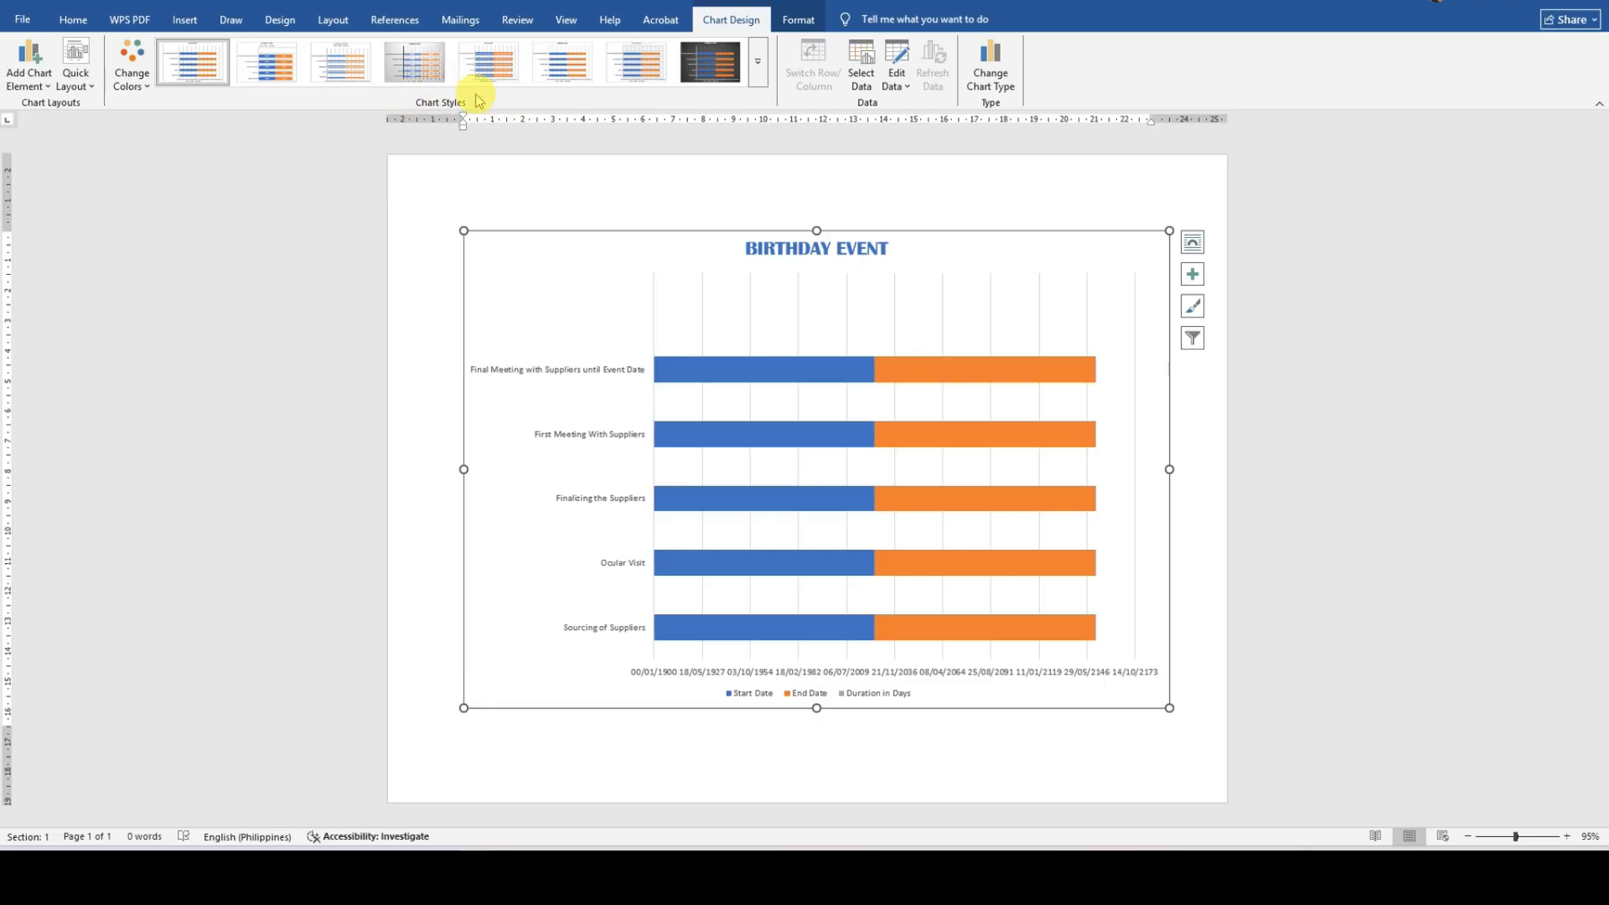
pyautogui.click(148, 62)
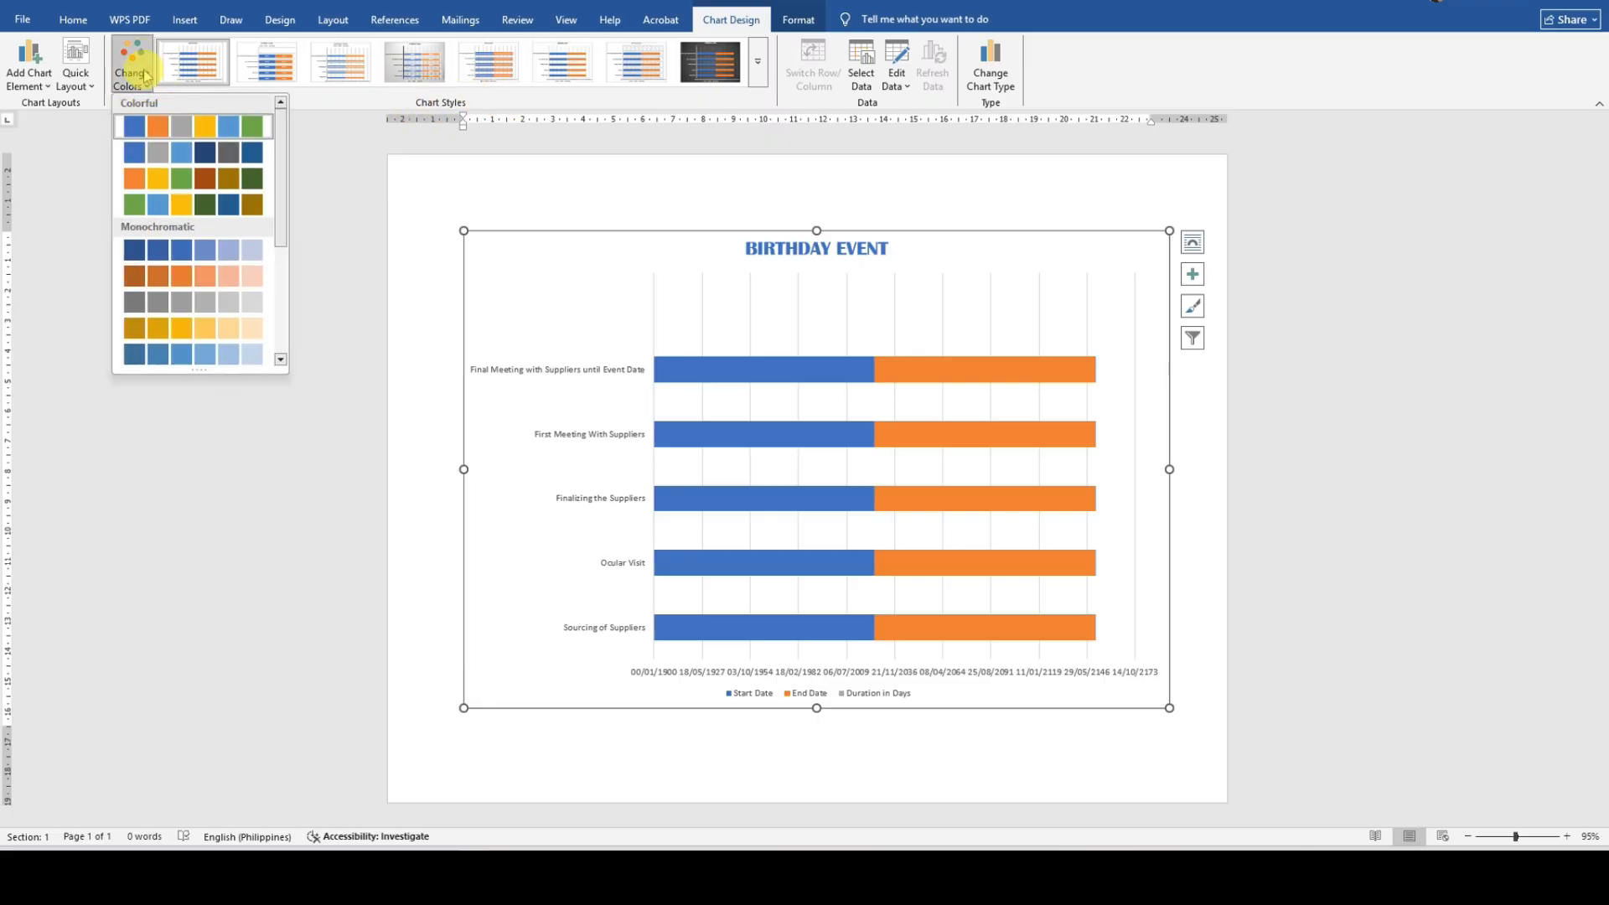
pyautogui.click(147, 77)
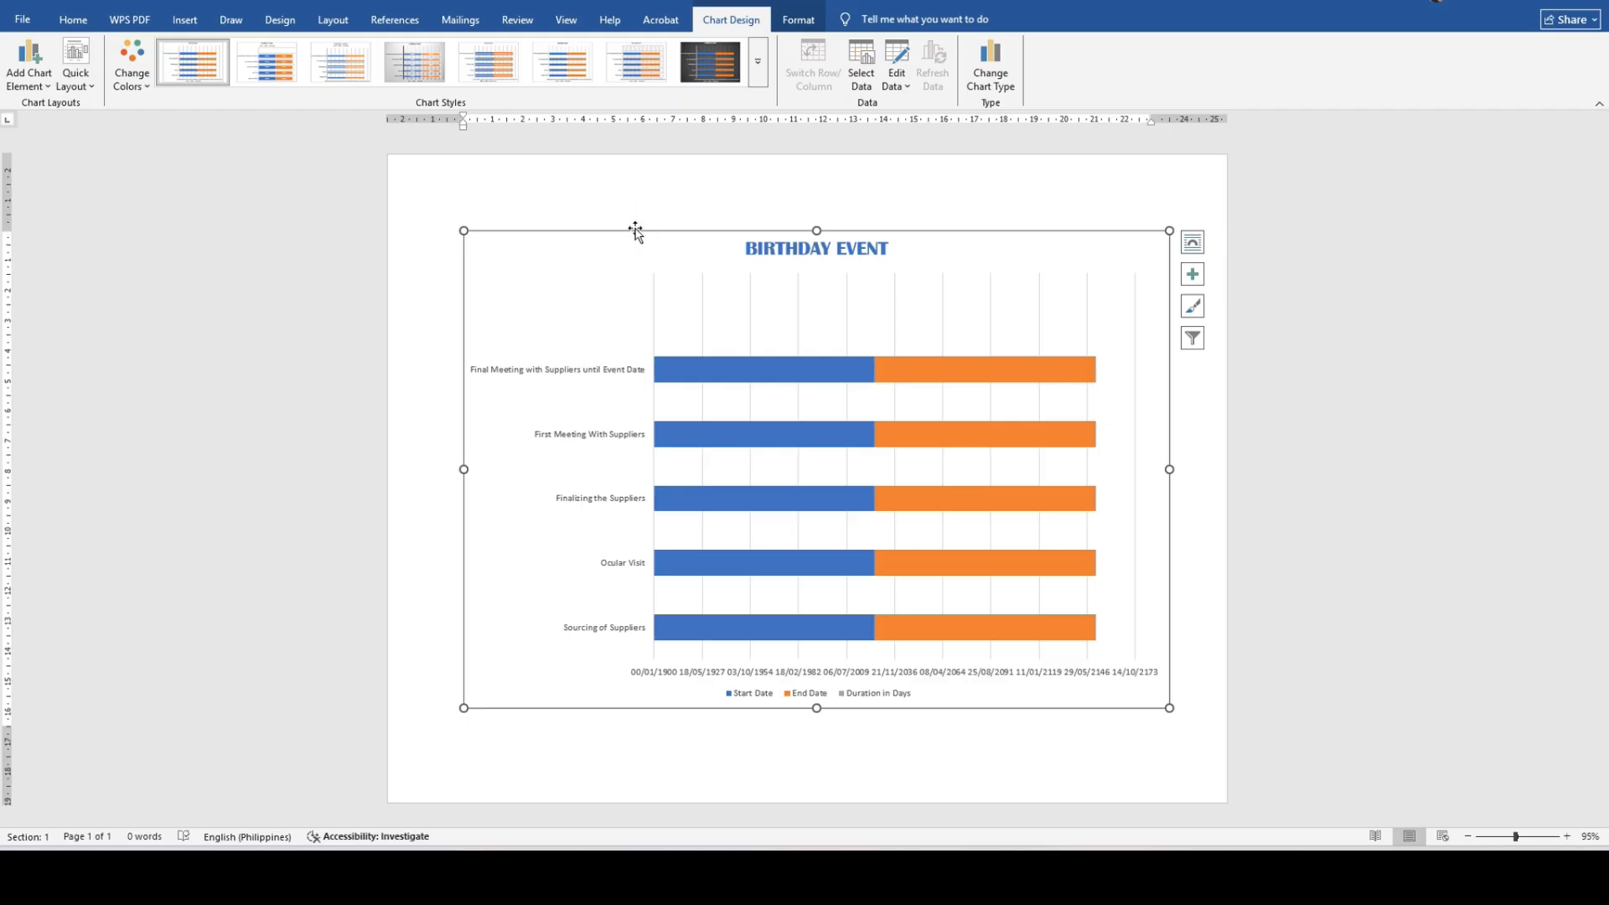
# Preview the chart's axes, axis title and chart title options
pyautogui.click(37, 87)
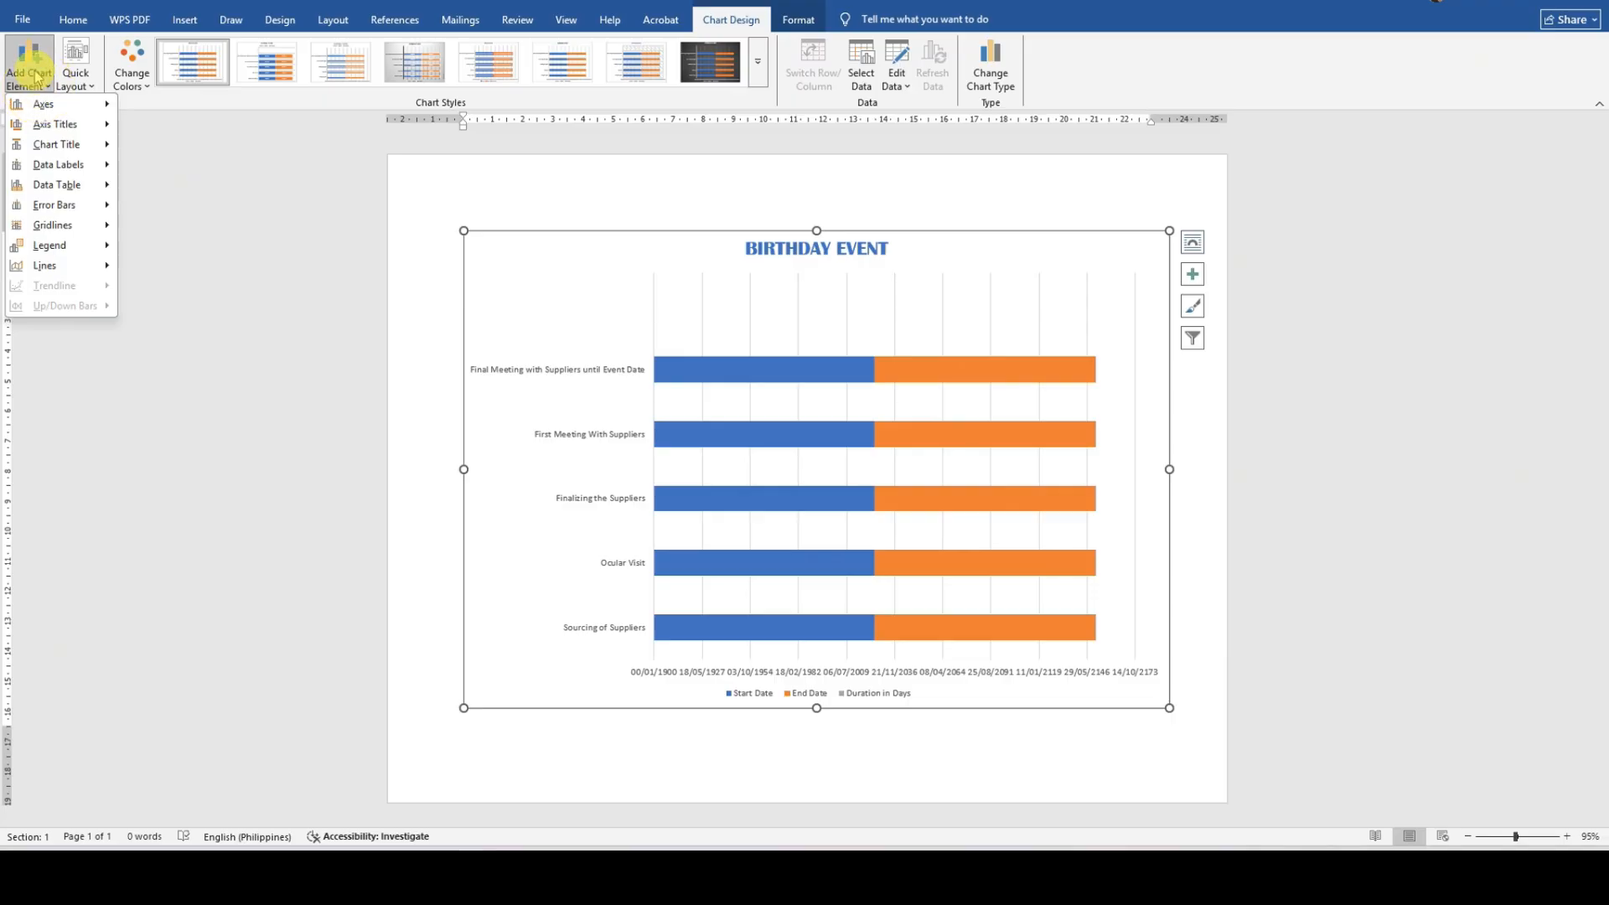
pyautogui.moveTo(57, 109)
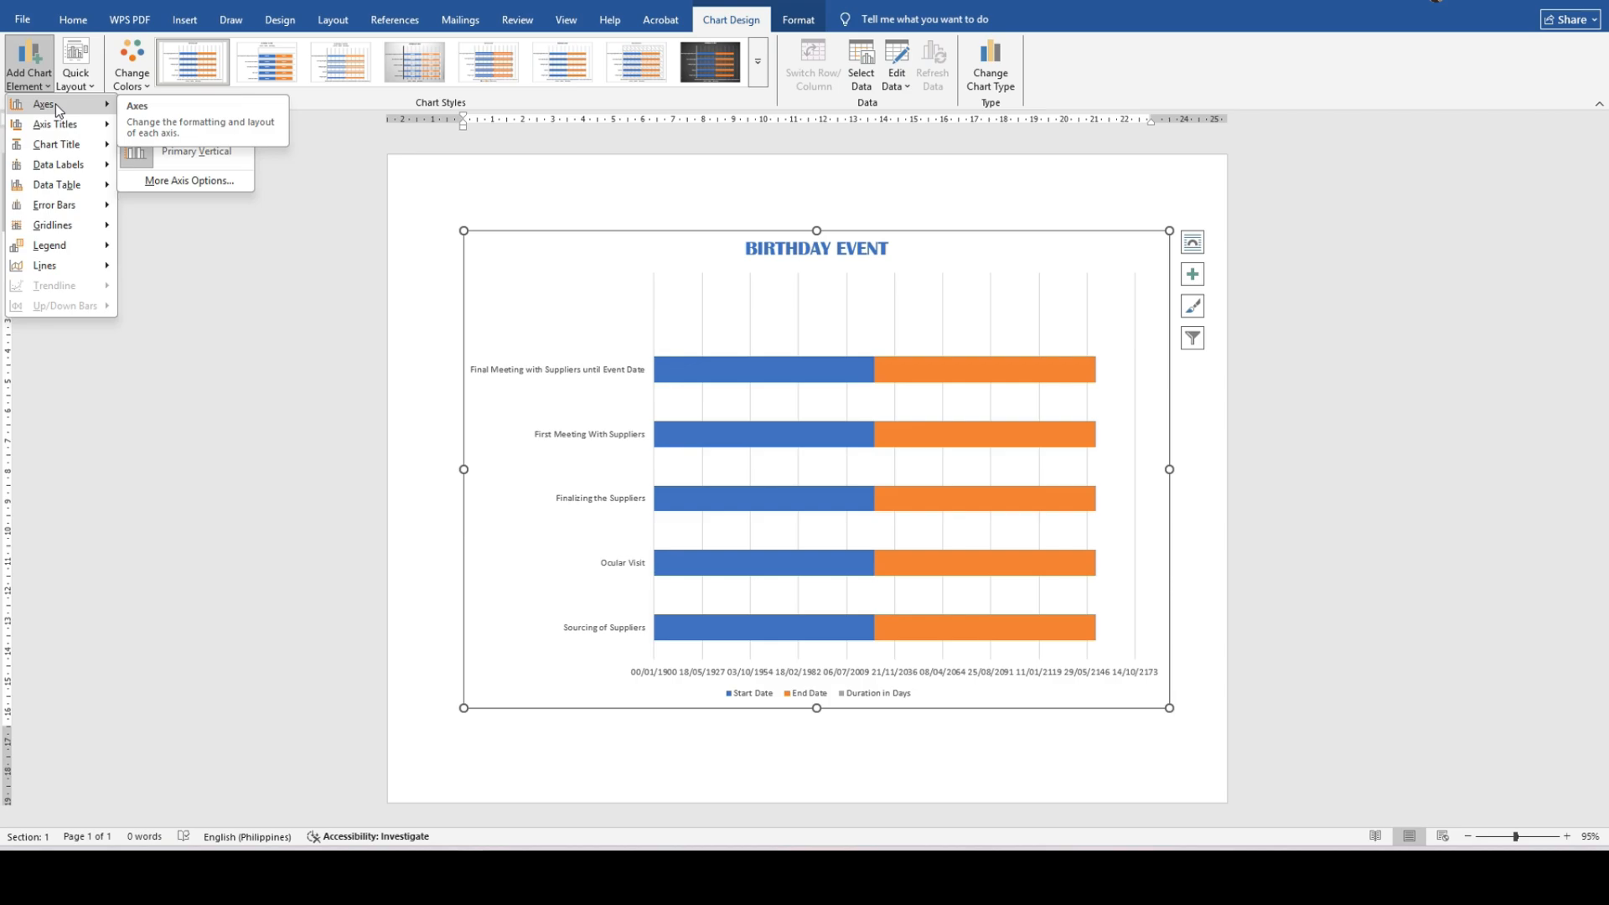
pyautogui.click(212, 294)
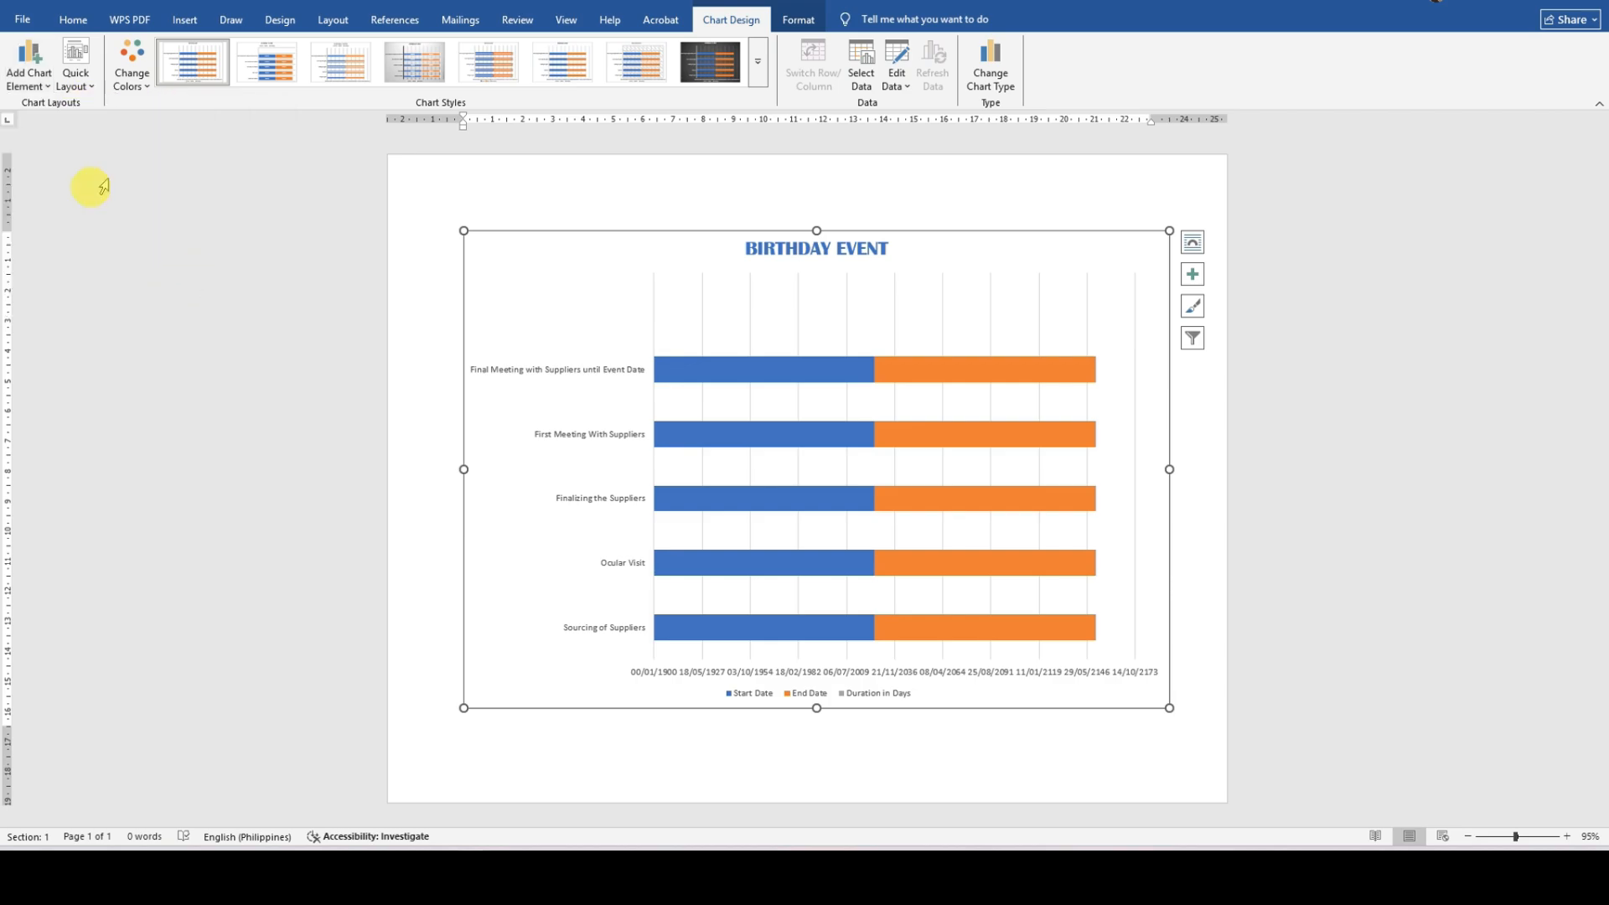
pyautogui.click(30, 67)
pyautogui.moveTo(111, 109)
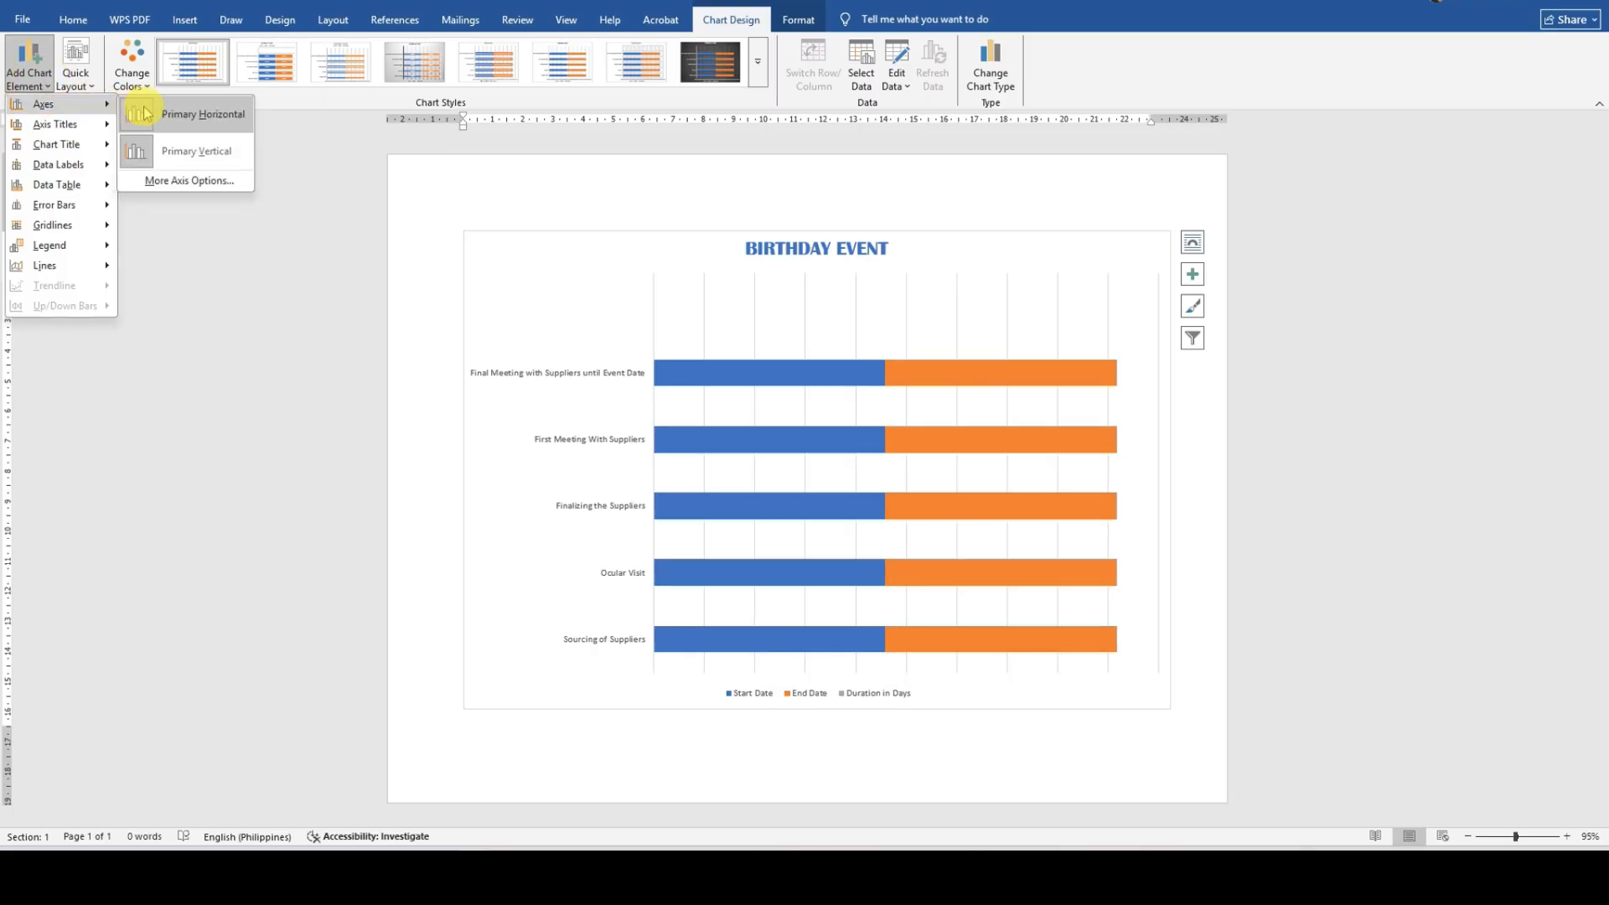
pyautogui.click(216, 126)
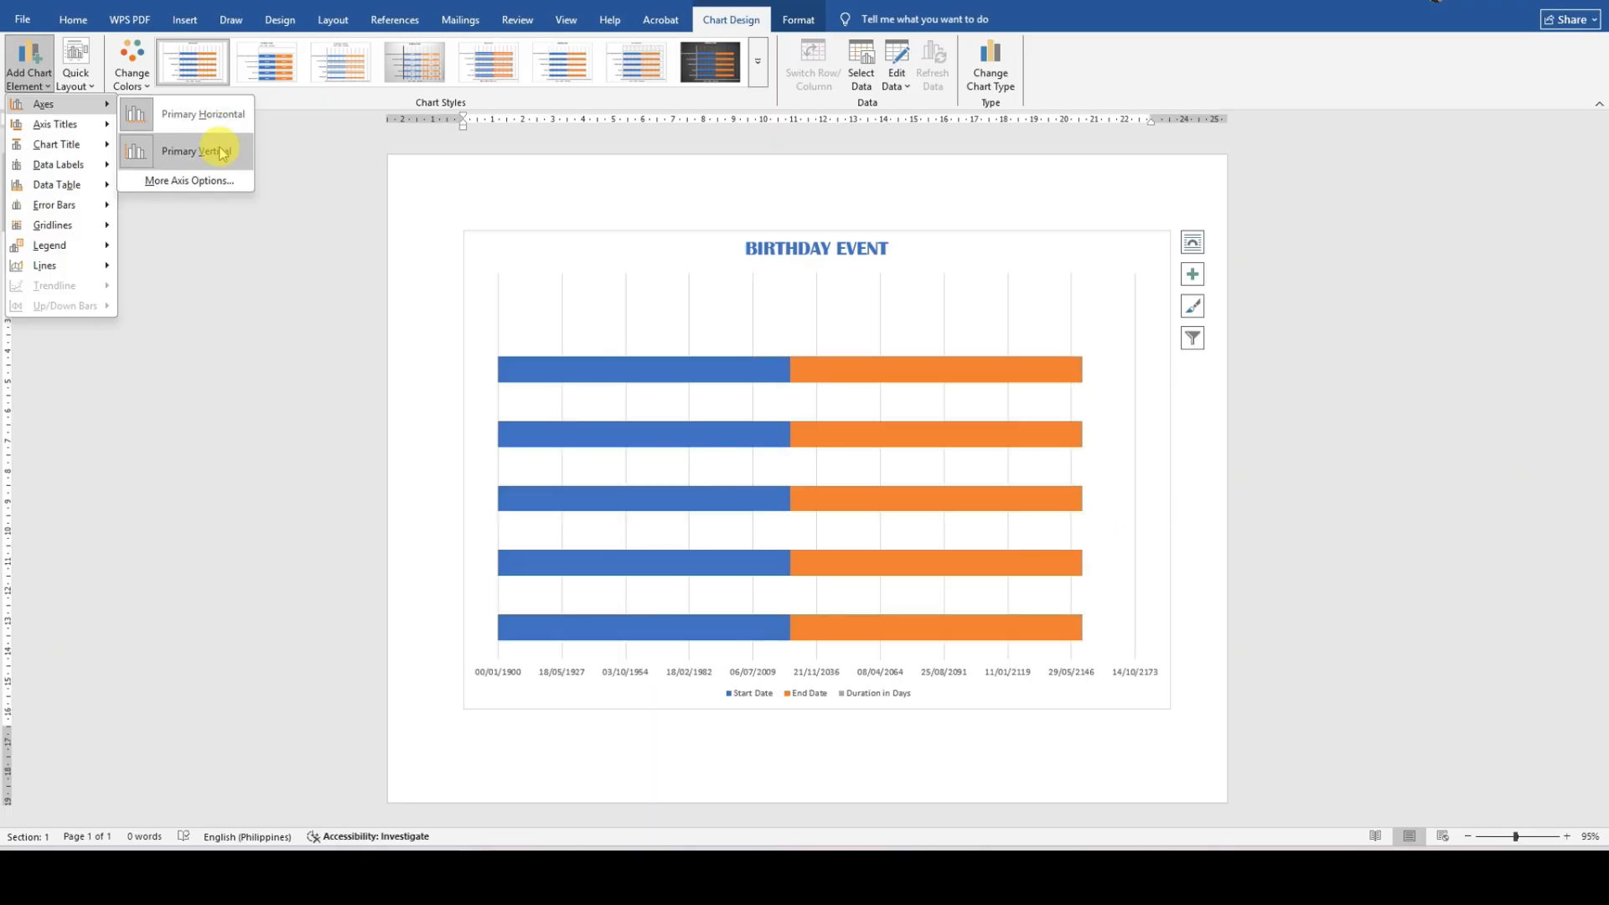
pyautogui.click(216, 114)
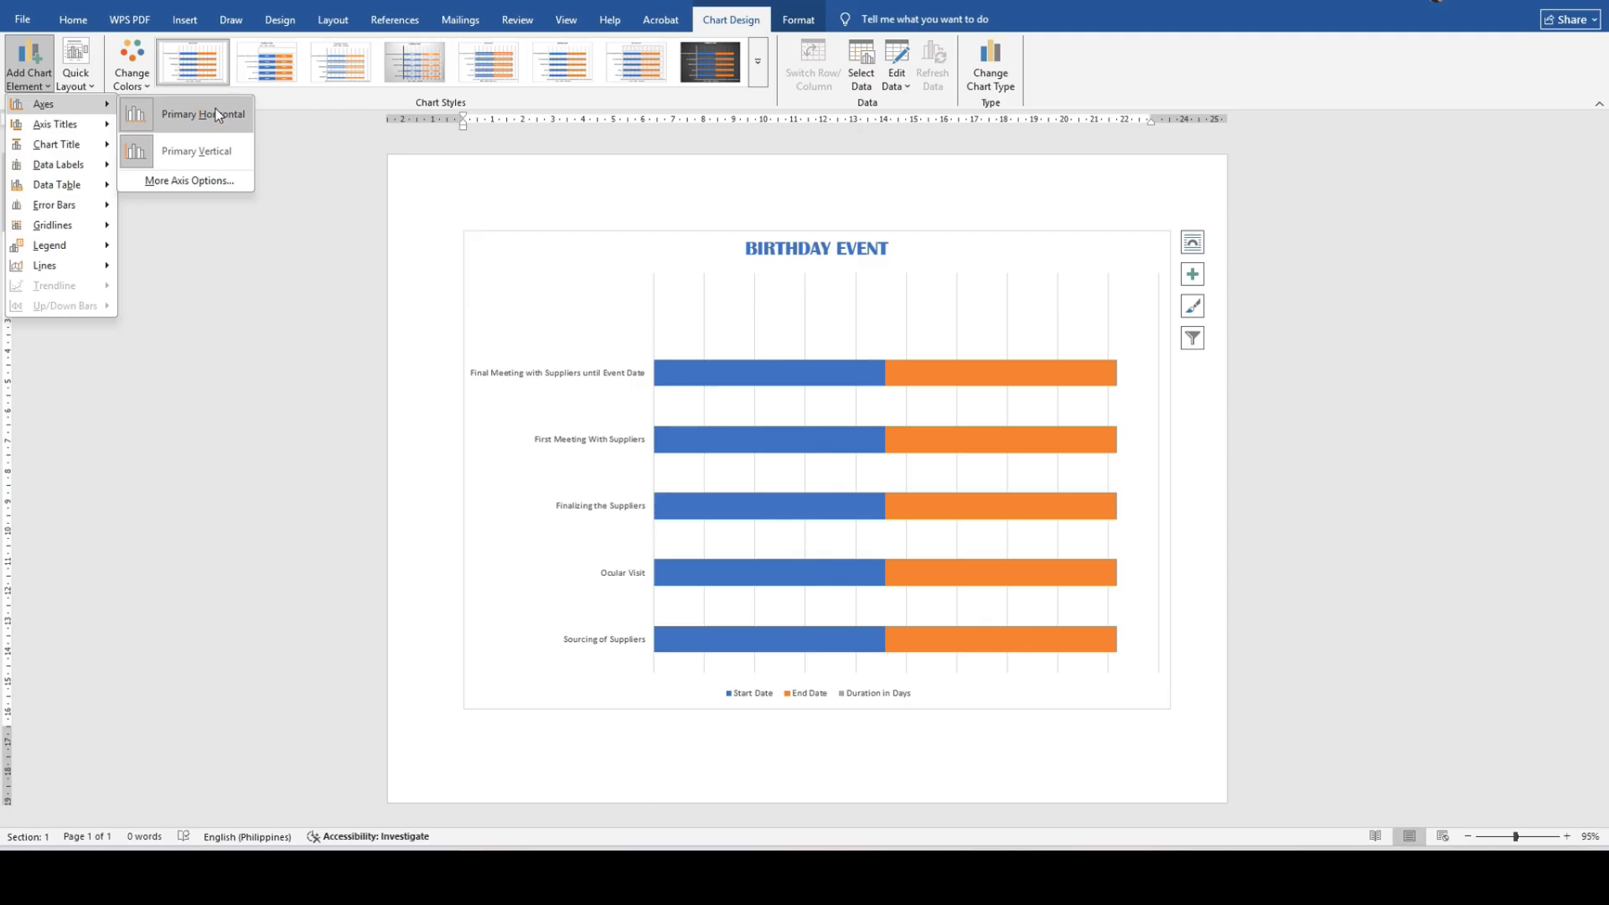
pyautogui.click(214, 109)
pyautogui.click(84, 126)
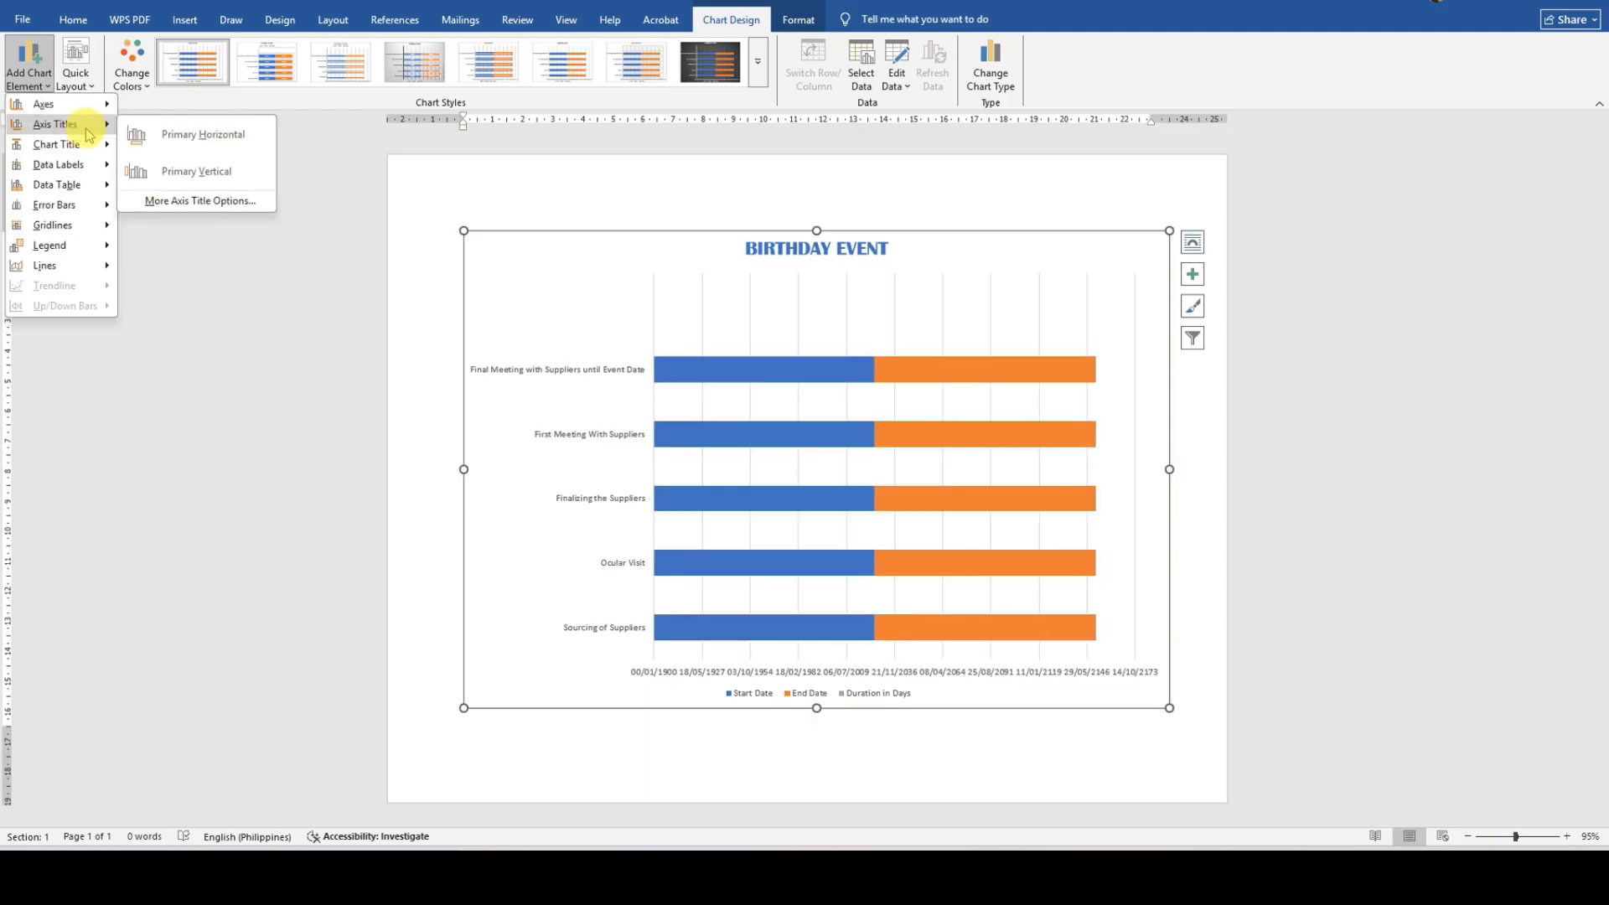
pyautogui.click(180, 135)
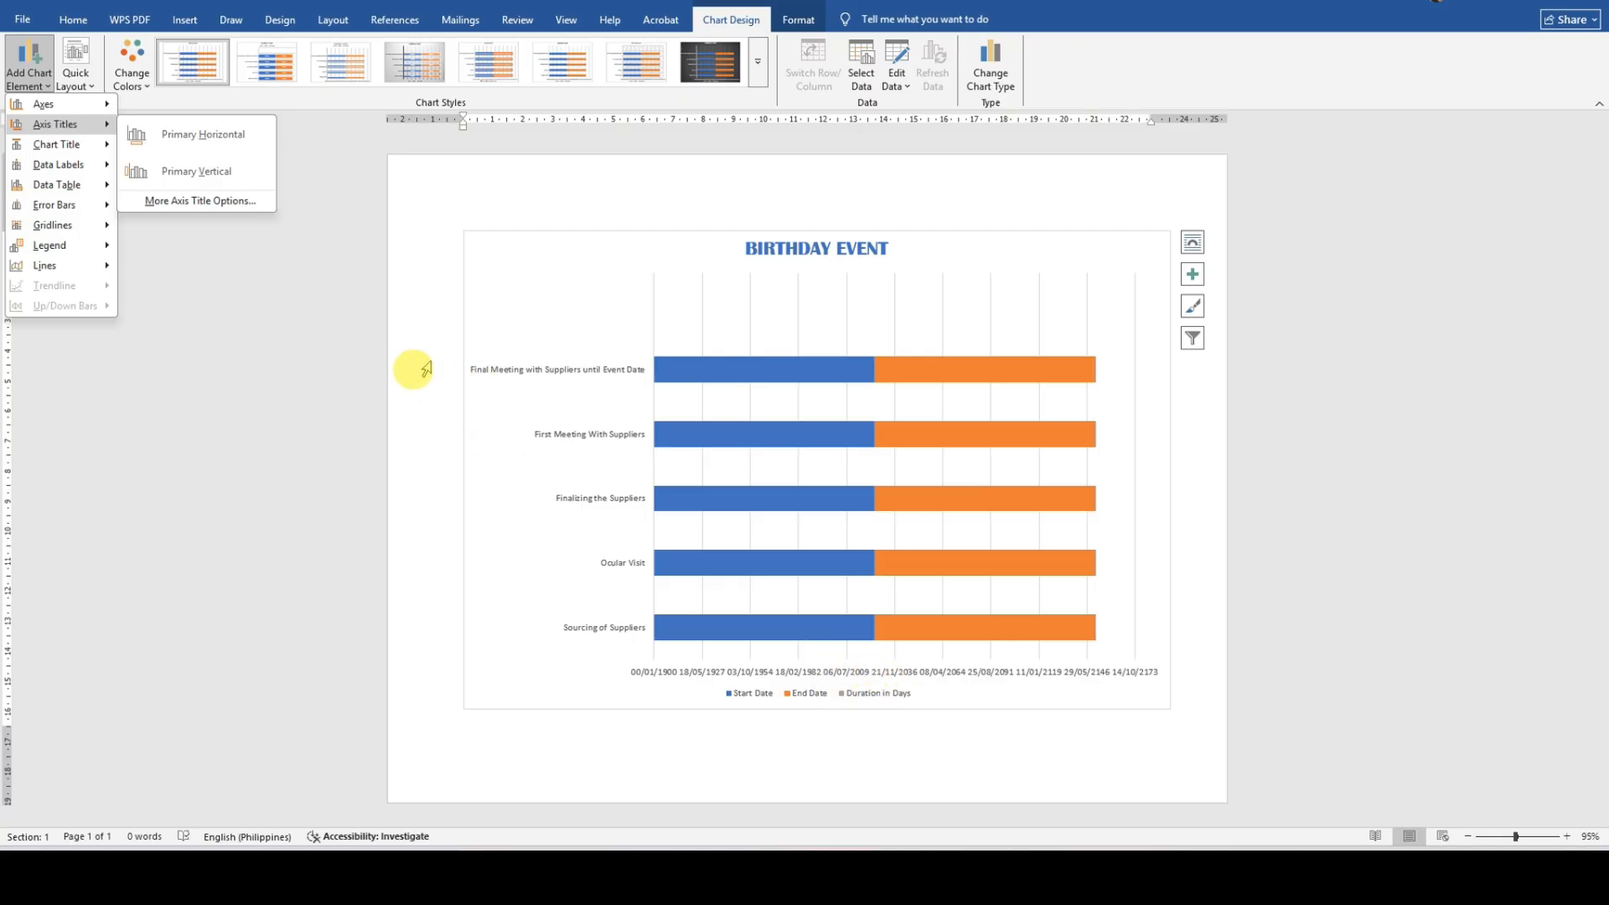
pyautogui.moveTo(98, 155)
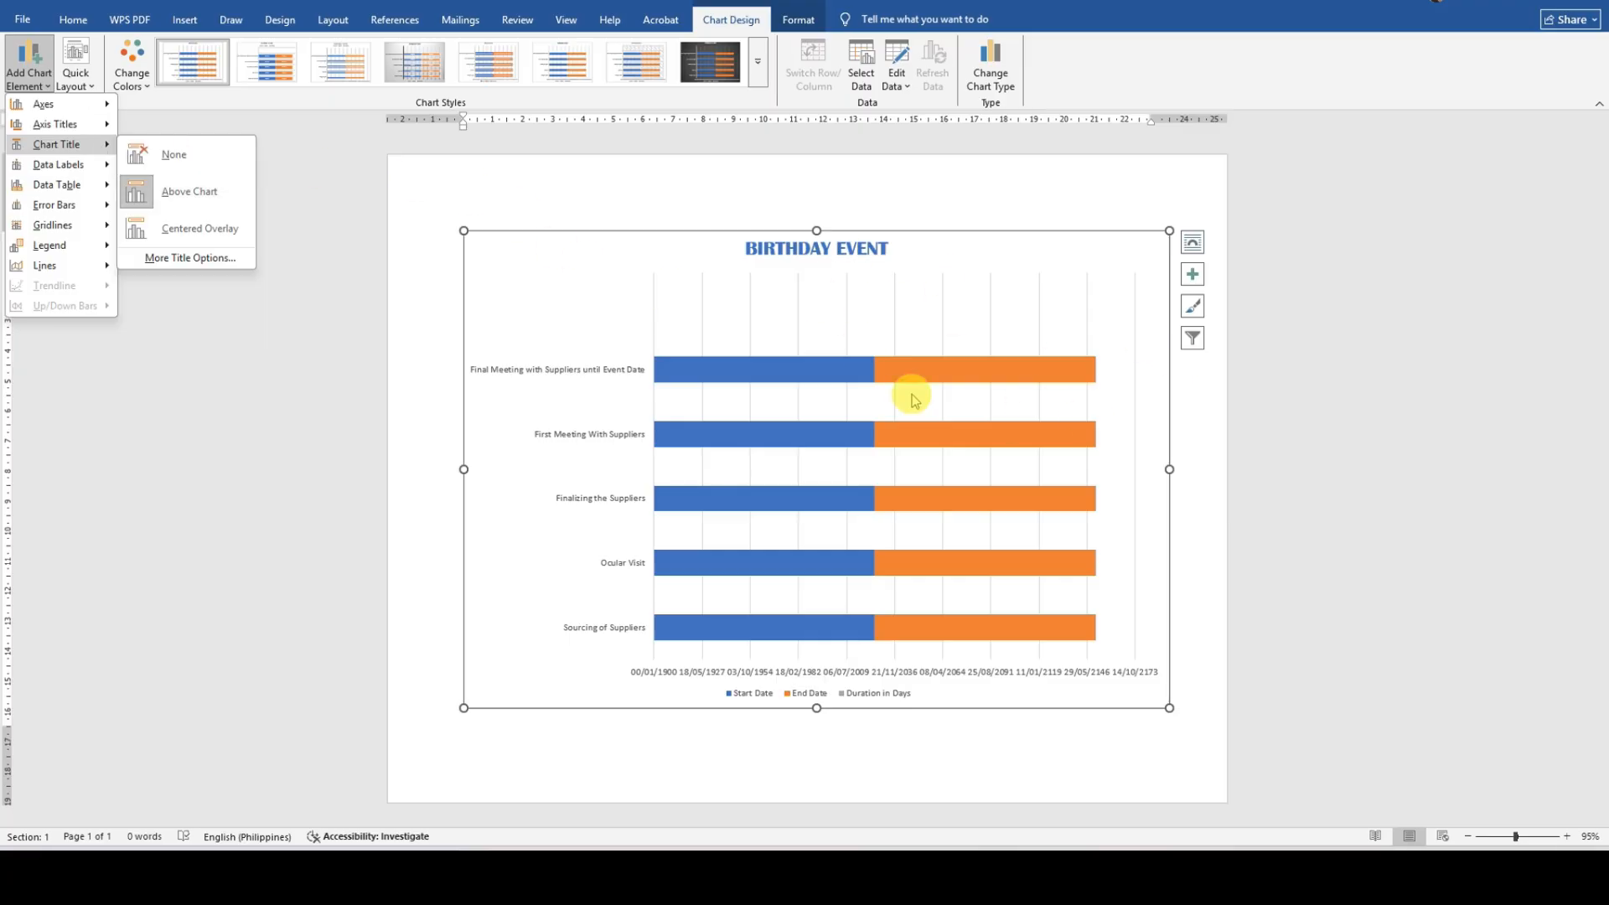
pyautogui.click(940, 244)
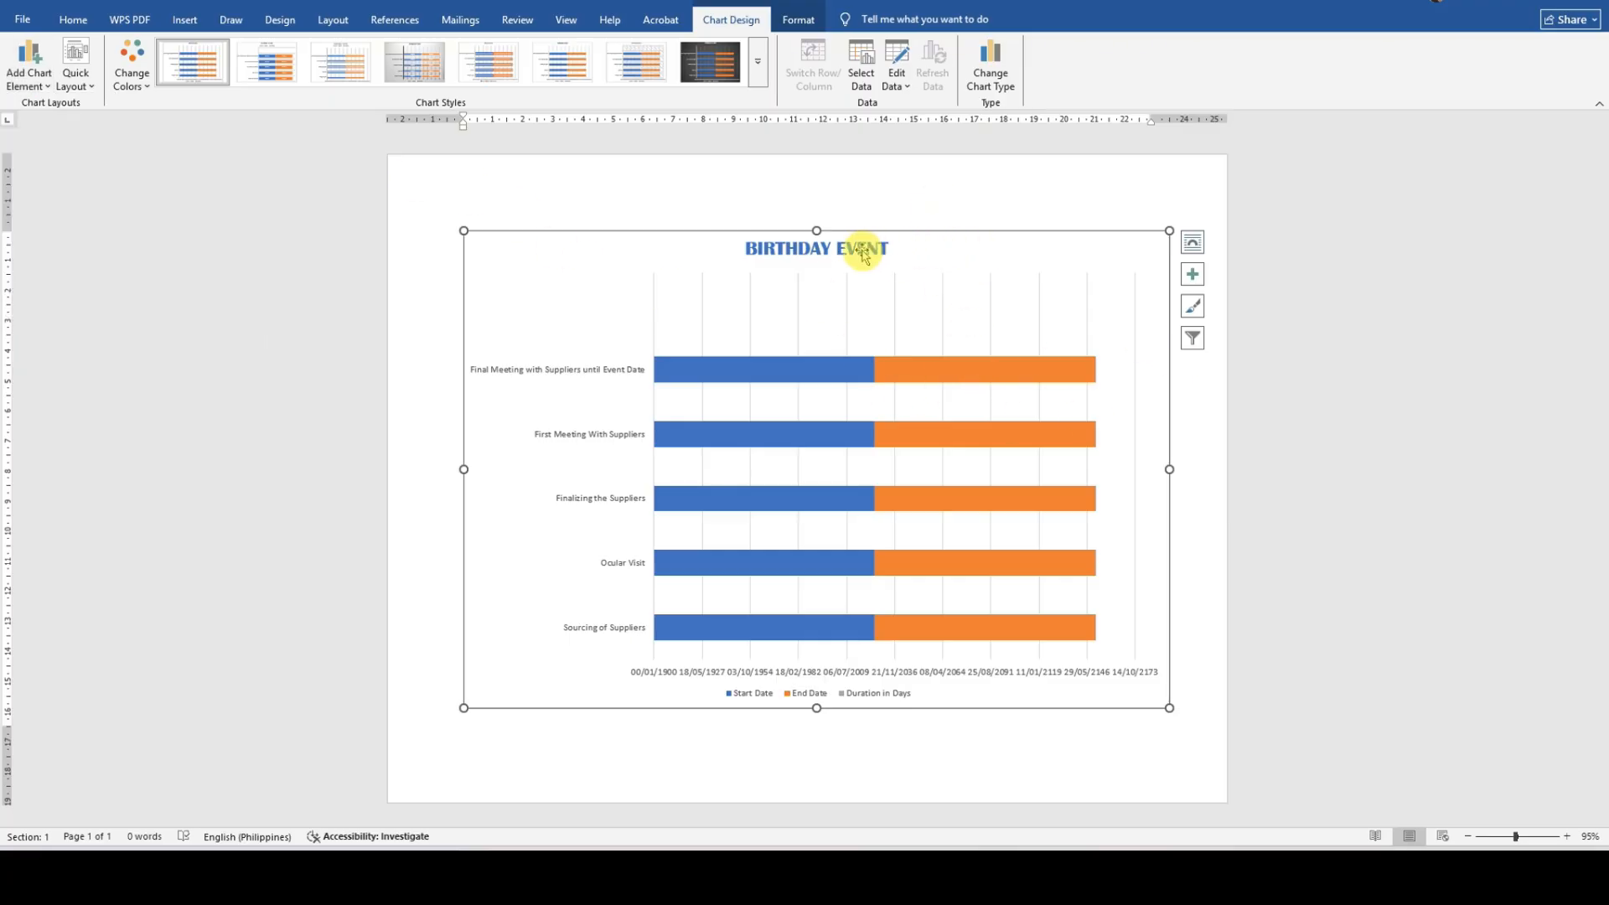
# Compare the data label, data table and gridline options and add centred data labels to the chart's bars
pyautogui.click(29, 67)
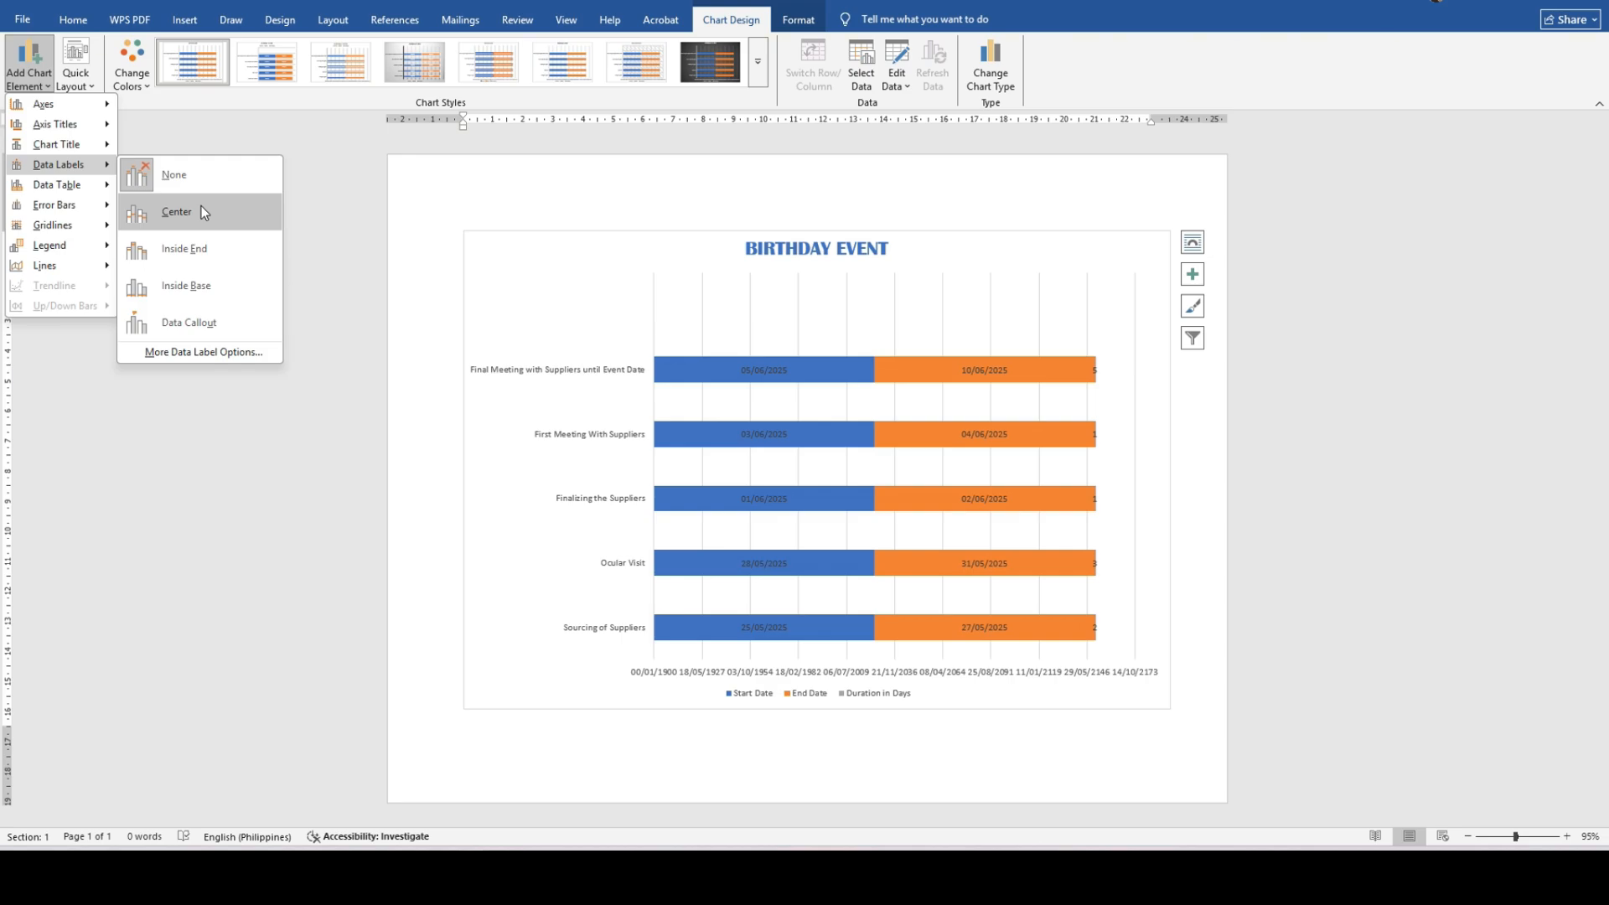
pyautogui.click(206, 249)
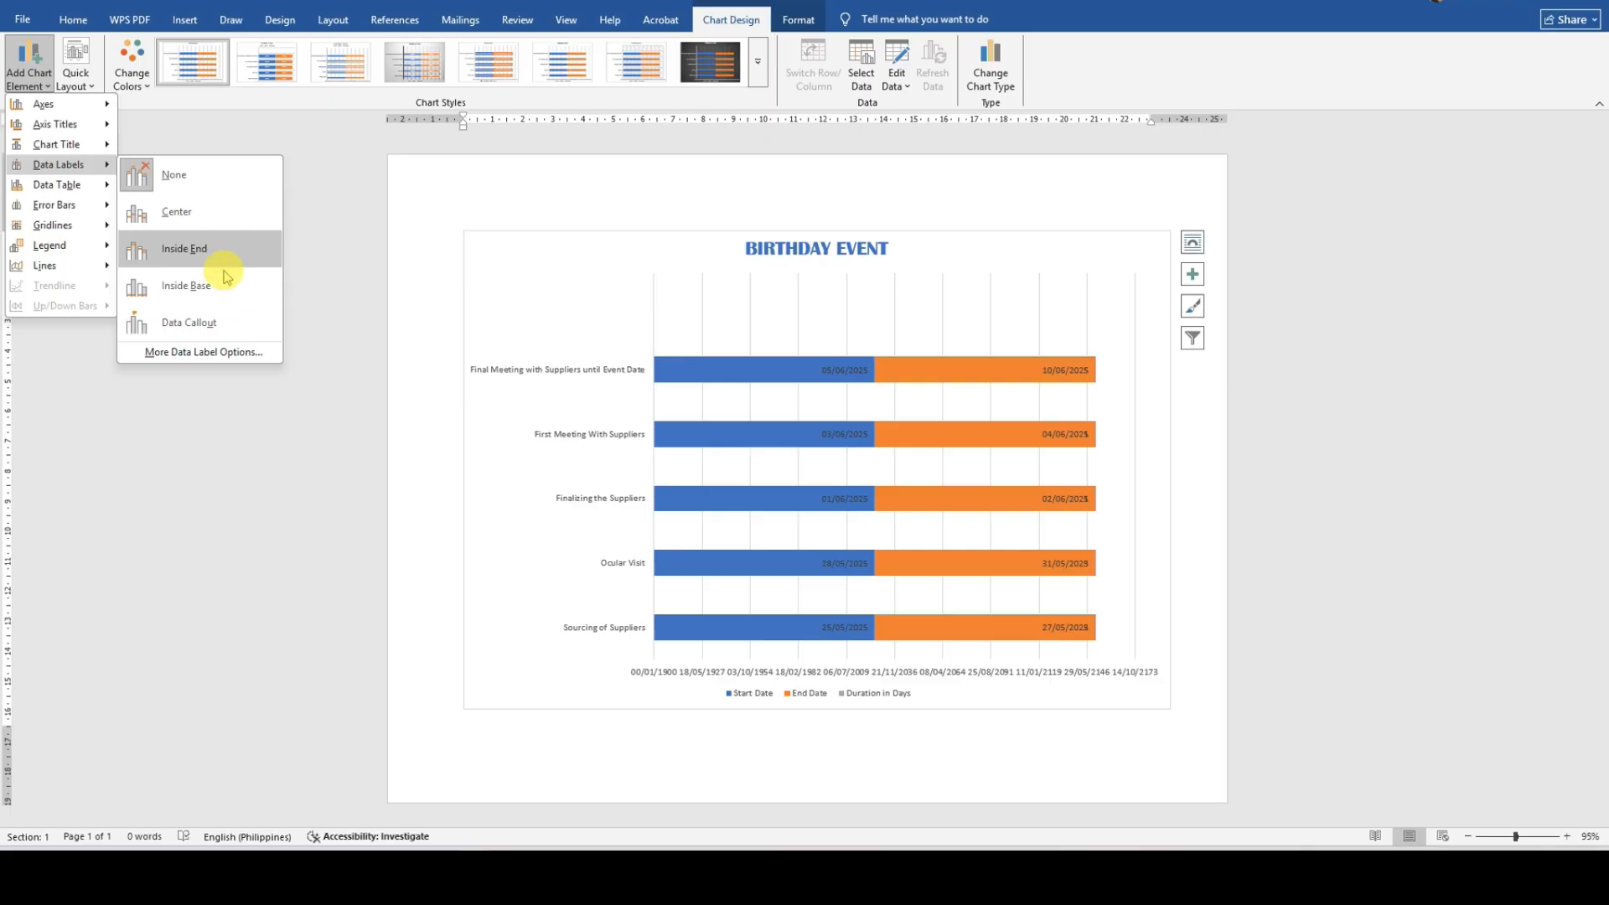
pyautogui.click(227, 279)
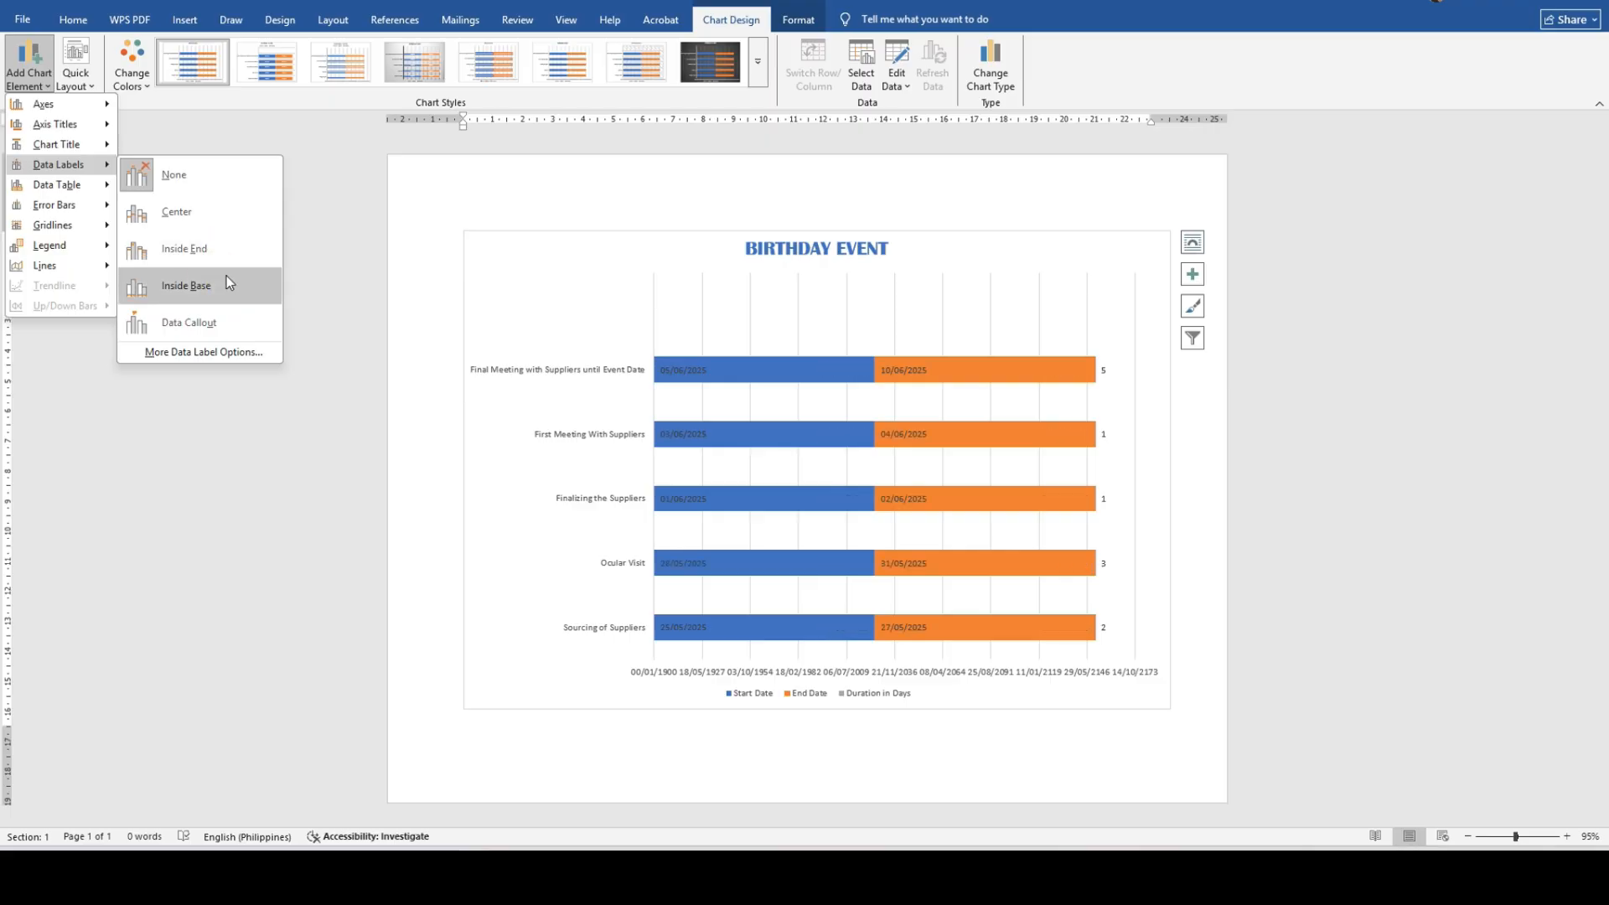
pyautogui.click(235, 323)
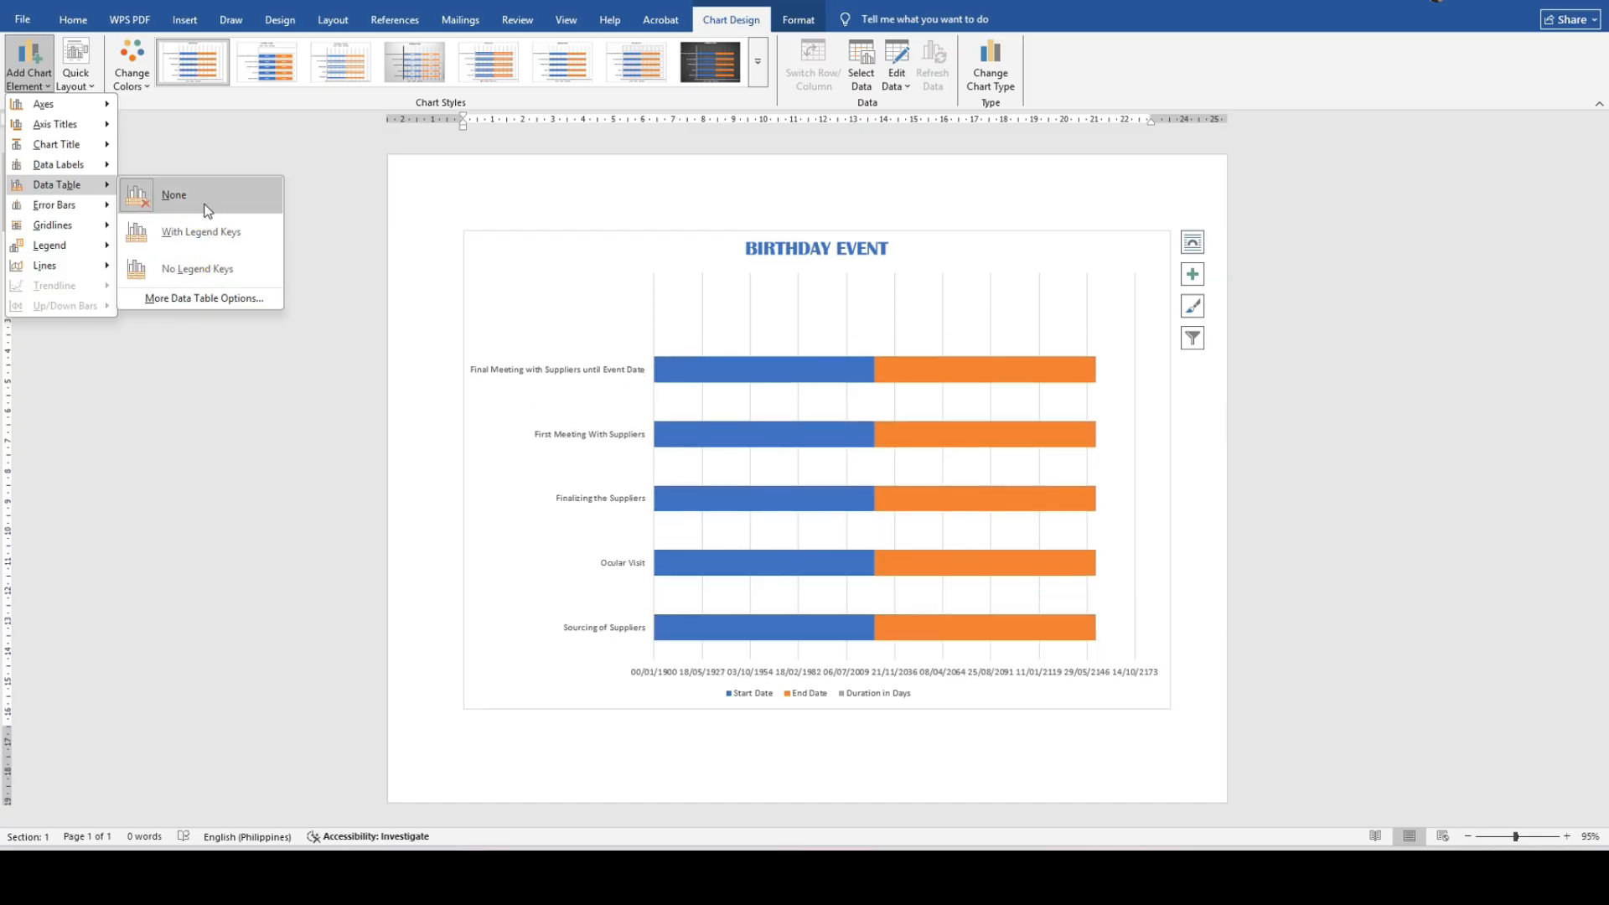
pyautogui.moveTo(78, 214)
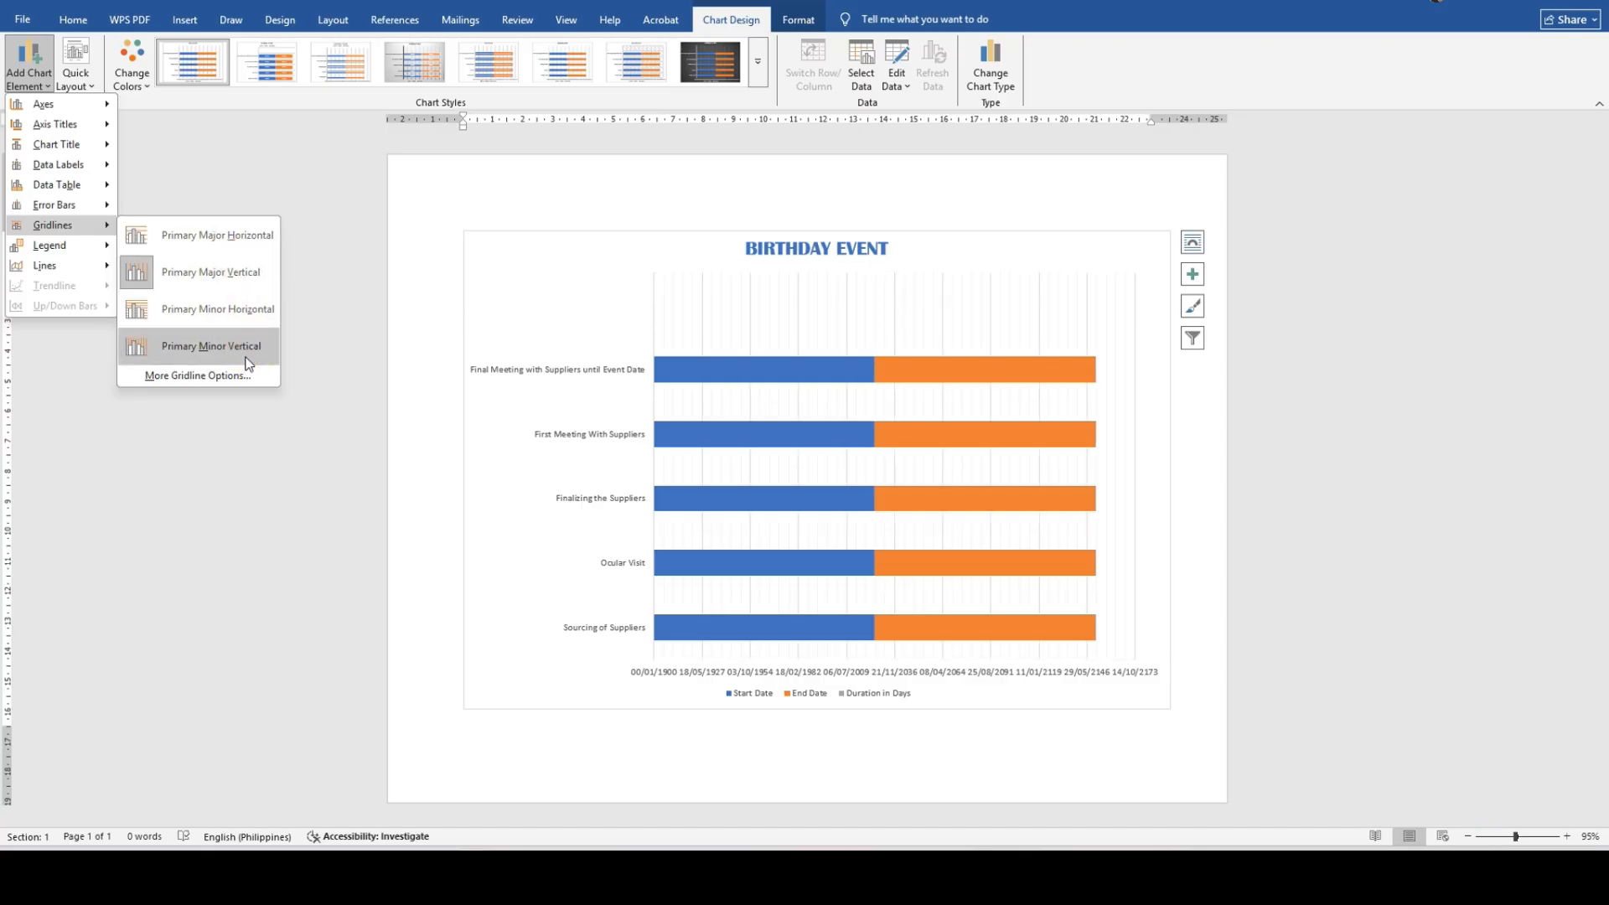
pyautogui.moveTo(74, 249)
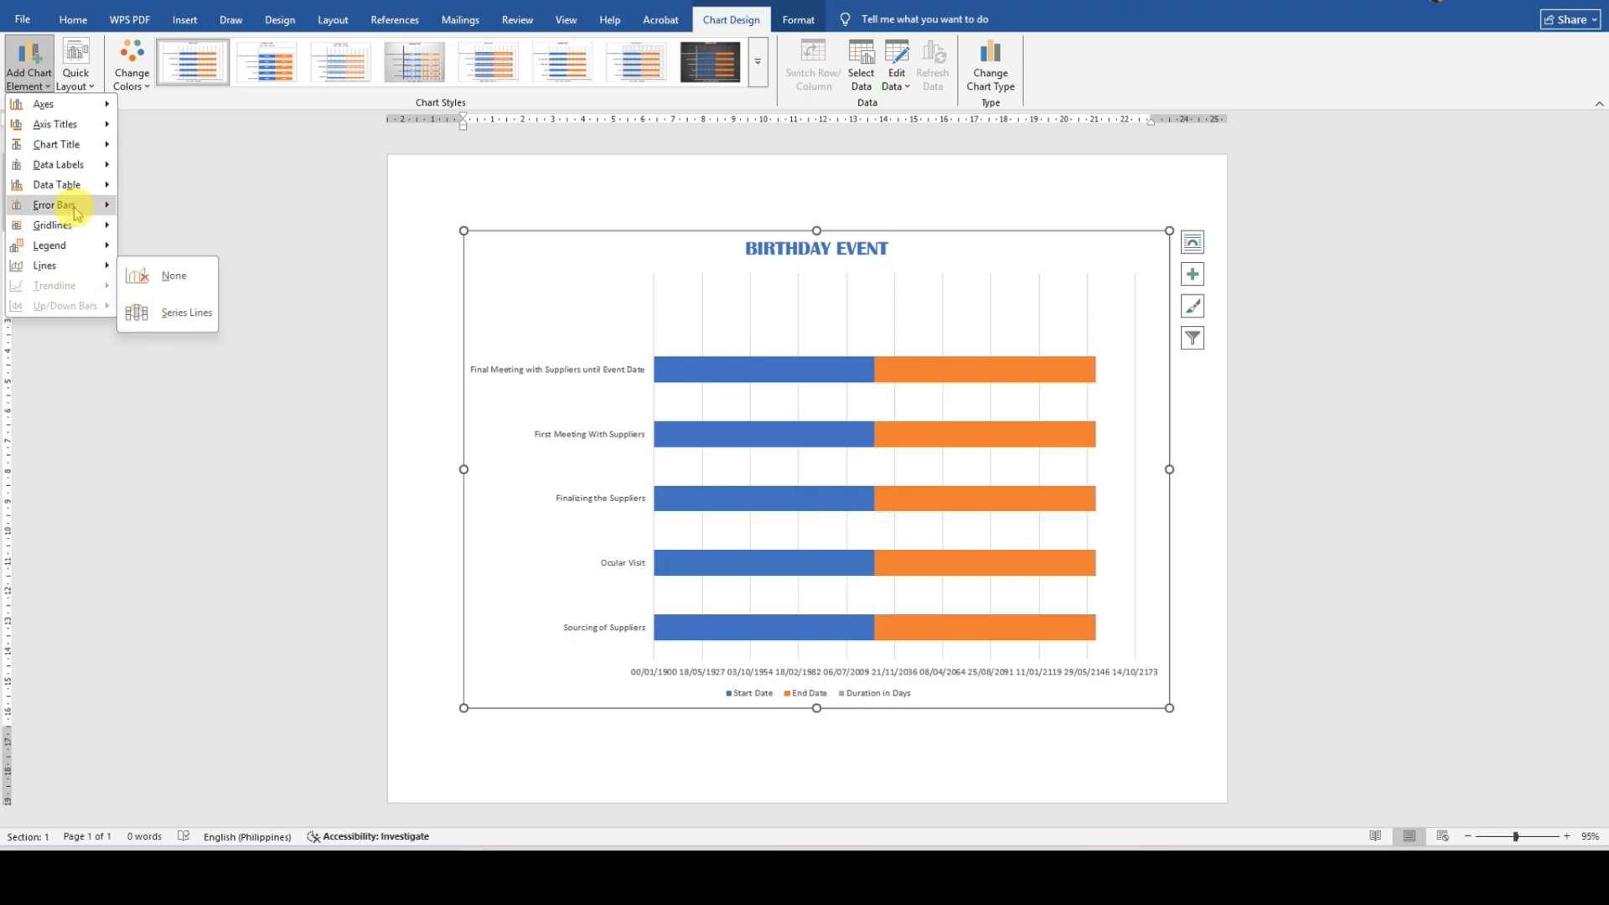
pyautogui.moveTo(74, 192)
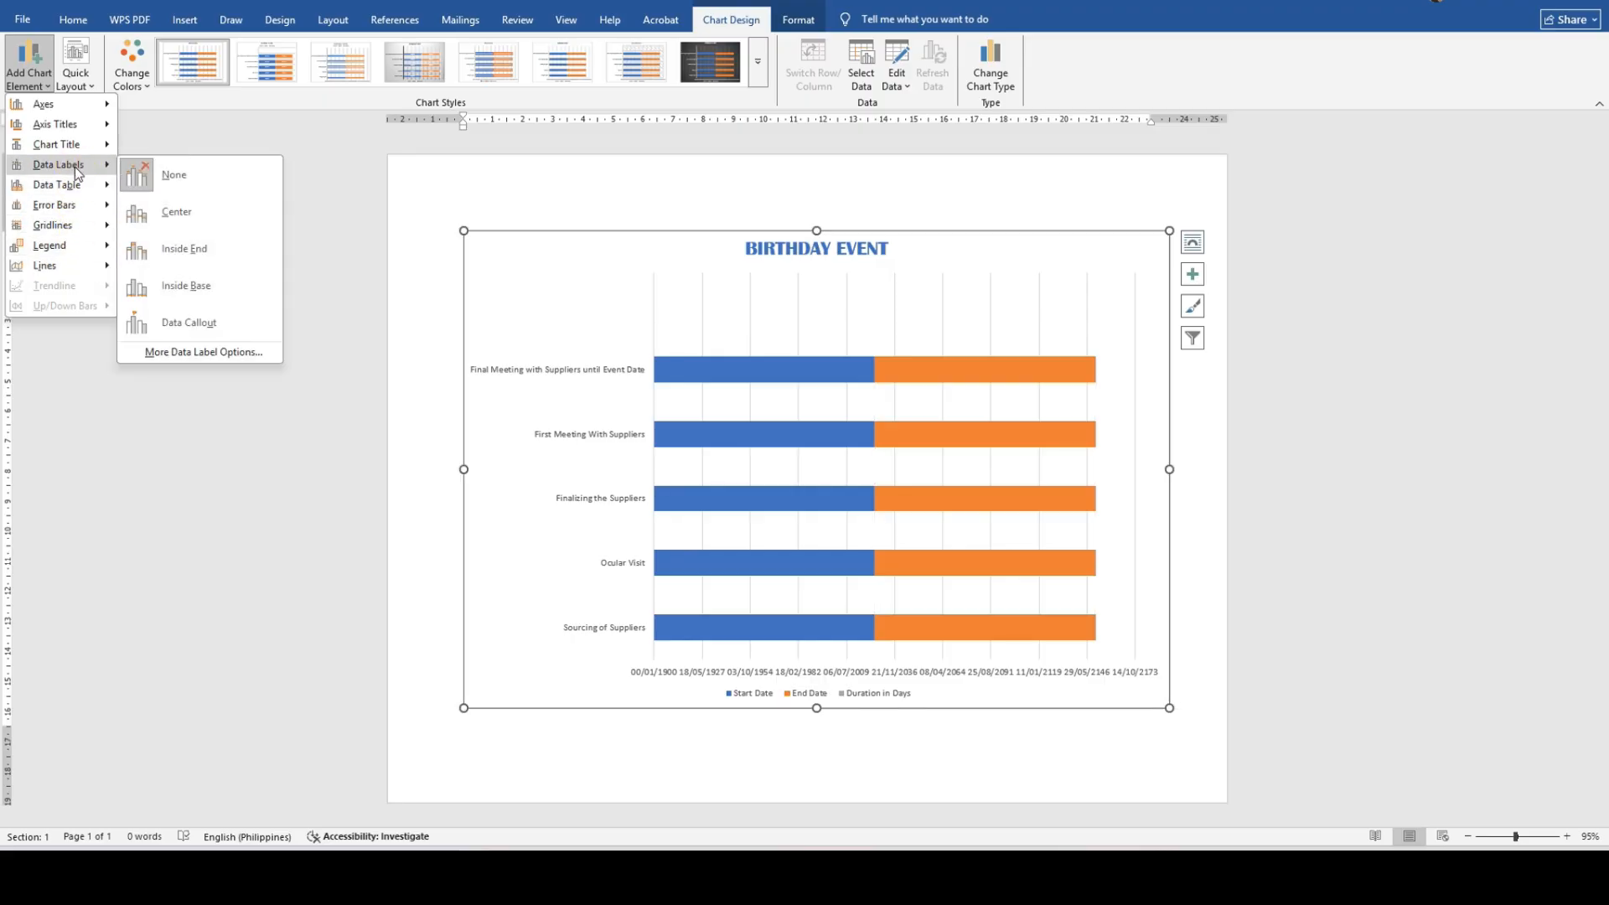
pyautogui.click(215, 224)
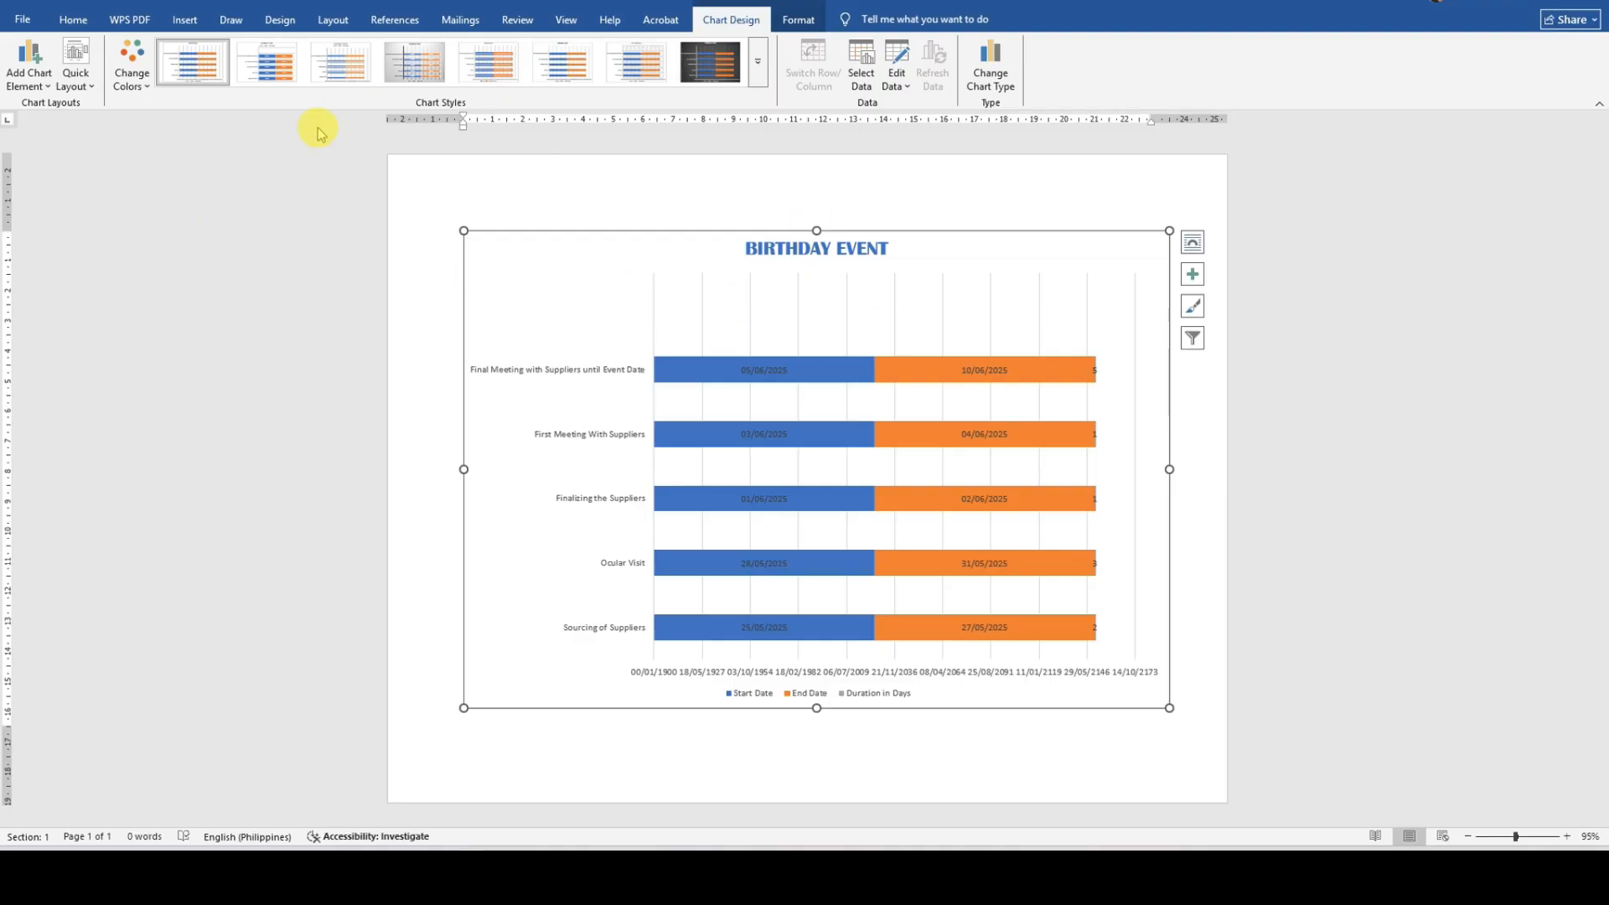
# Preview the quick layouts and the colourful and monochromatic colour schemes on the Birthday Event chart
pyautogui.moveTo(976, 426)
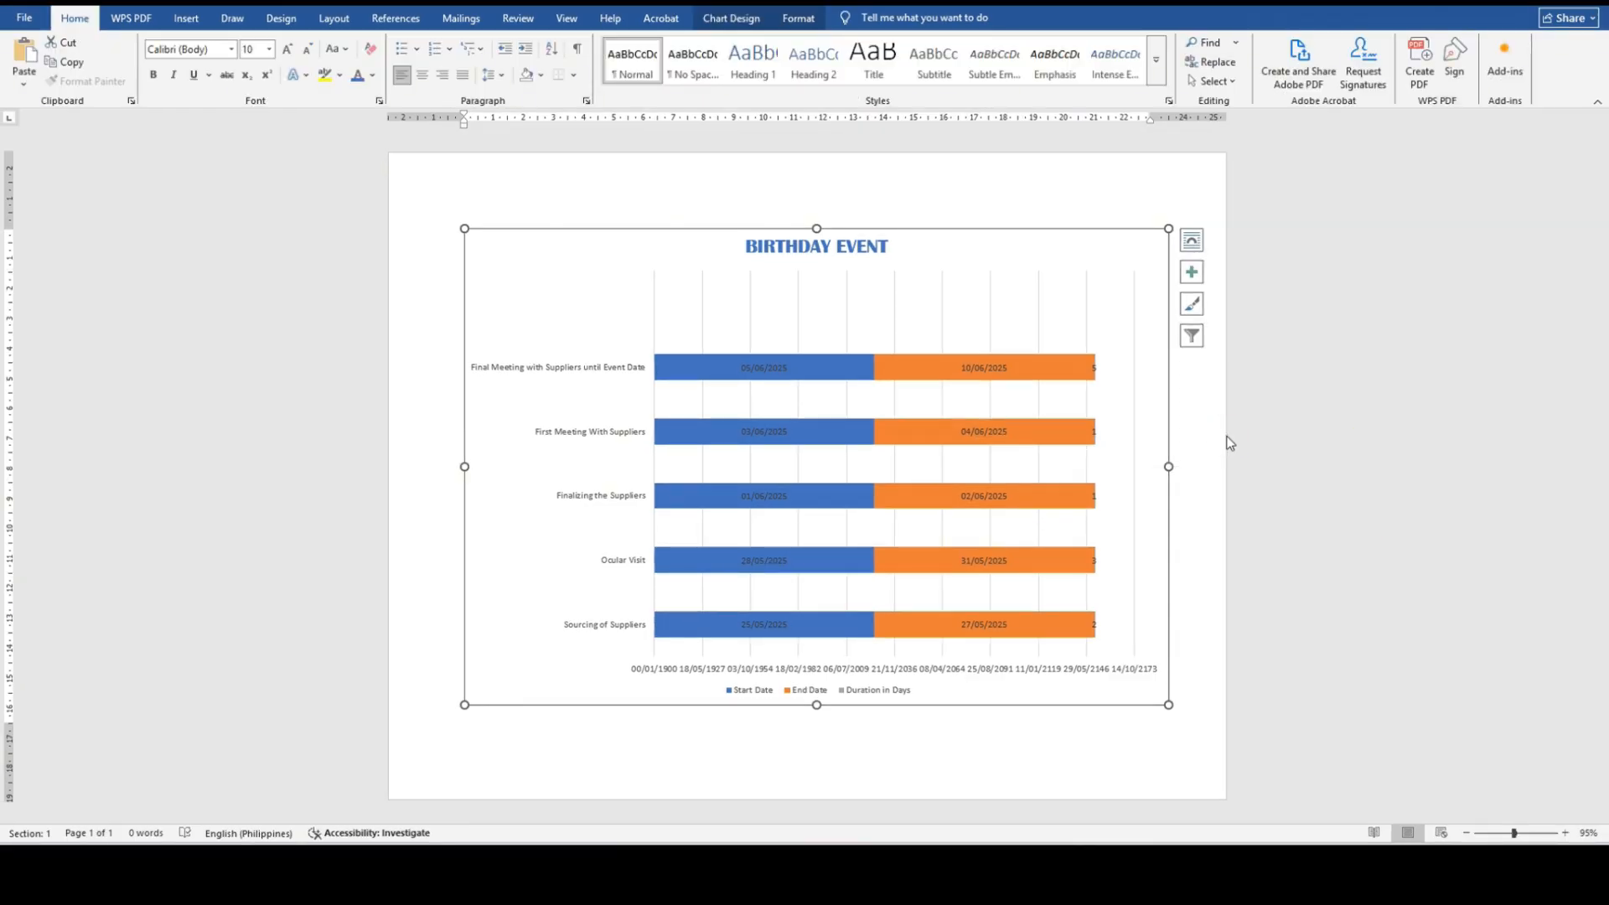
pyautogui.click(743, 21)
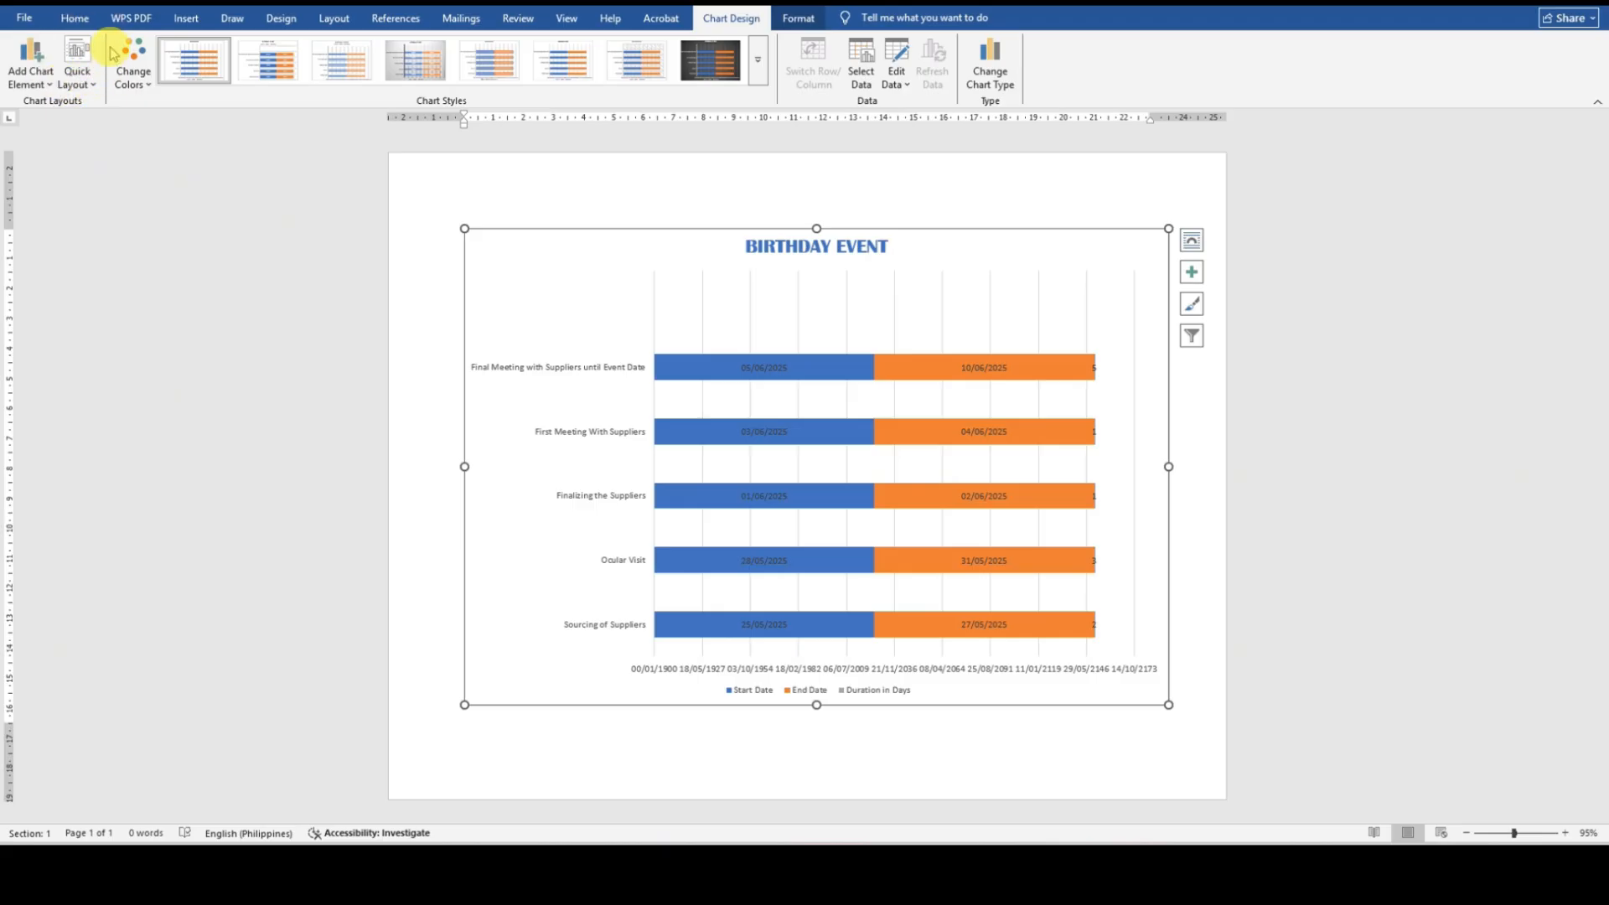
pyautogui.click(84, 87)
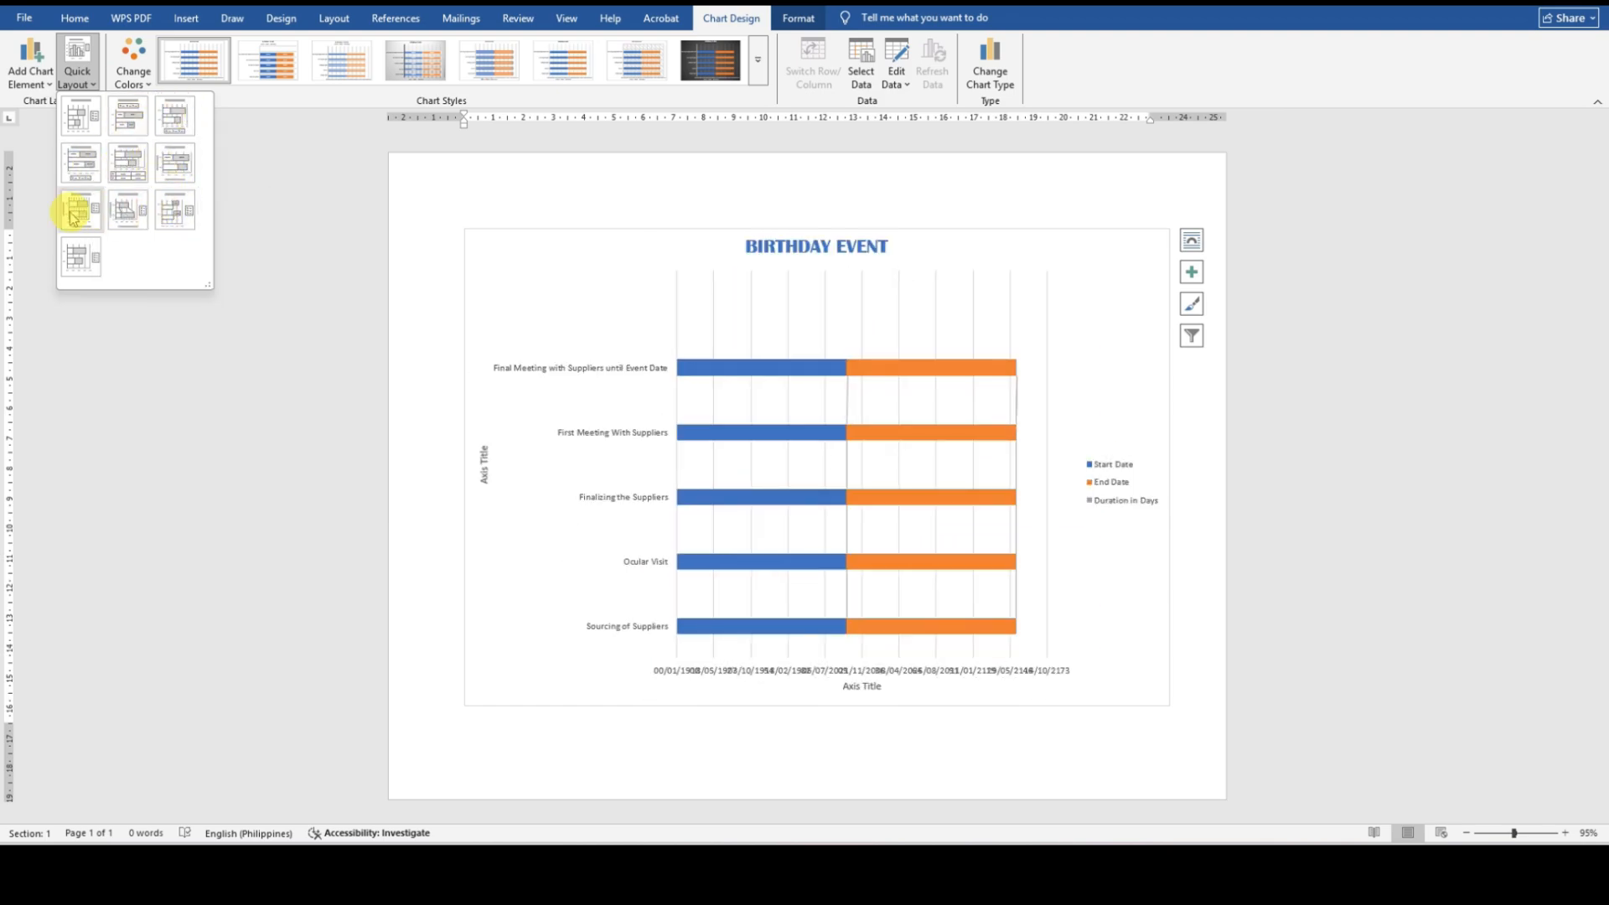
pyautogui.click(184, 379)
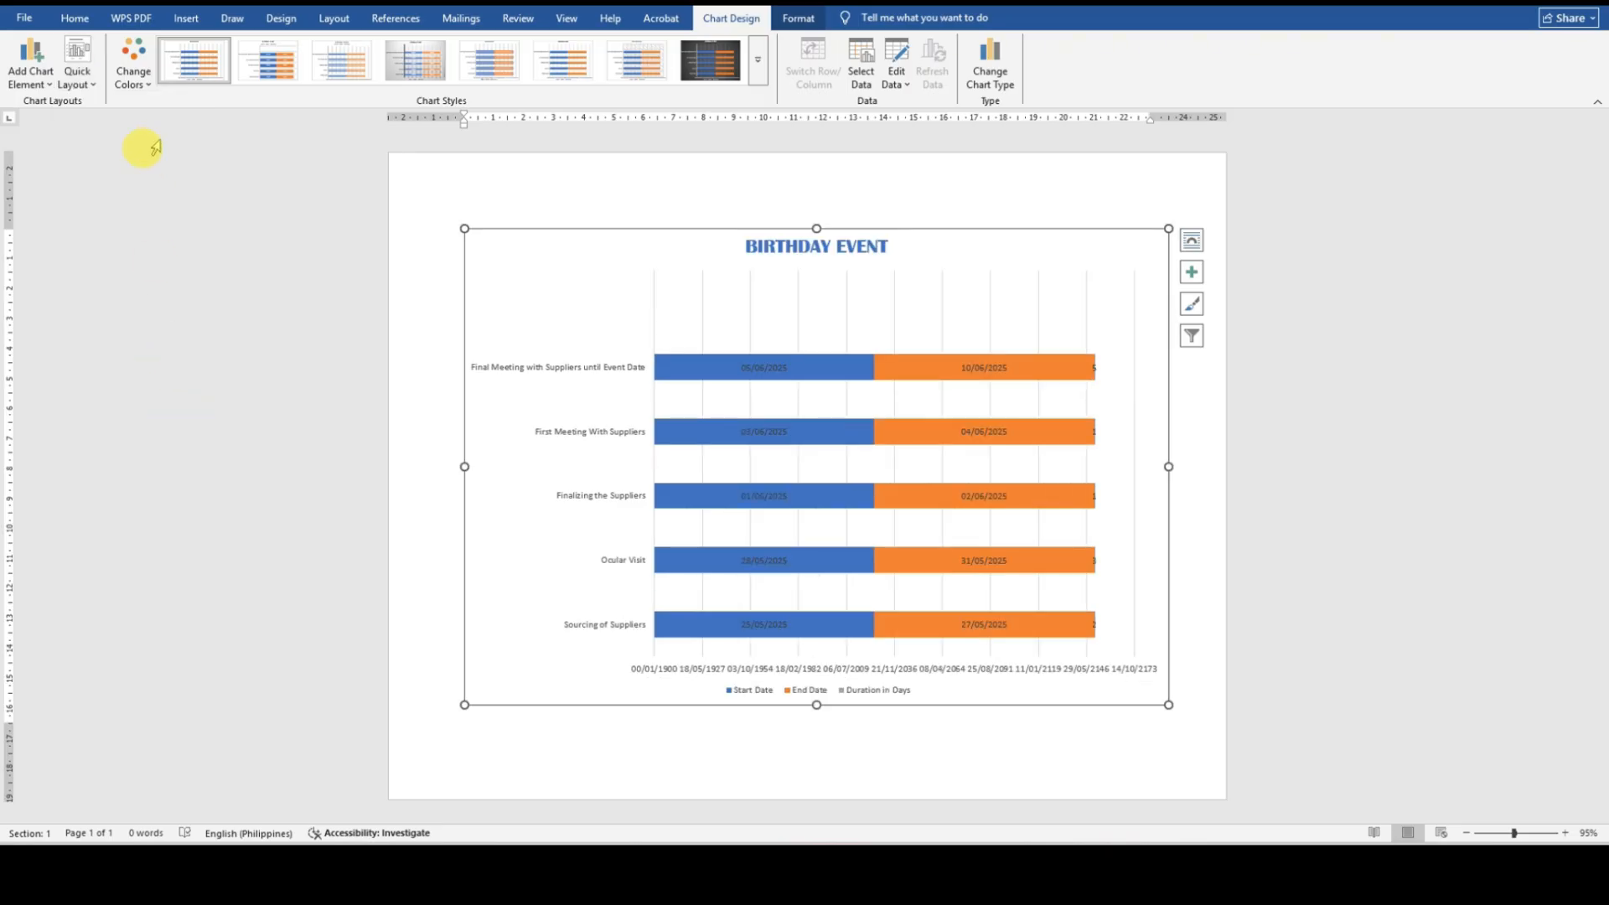
pyautogui.click(134, 67)
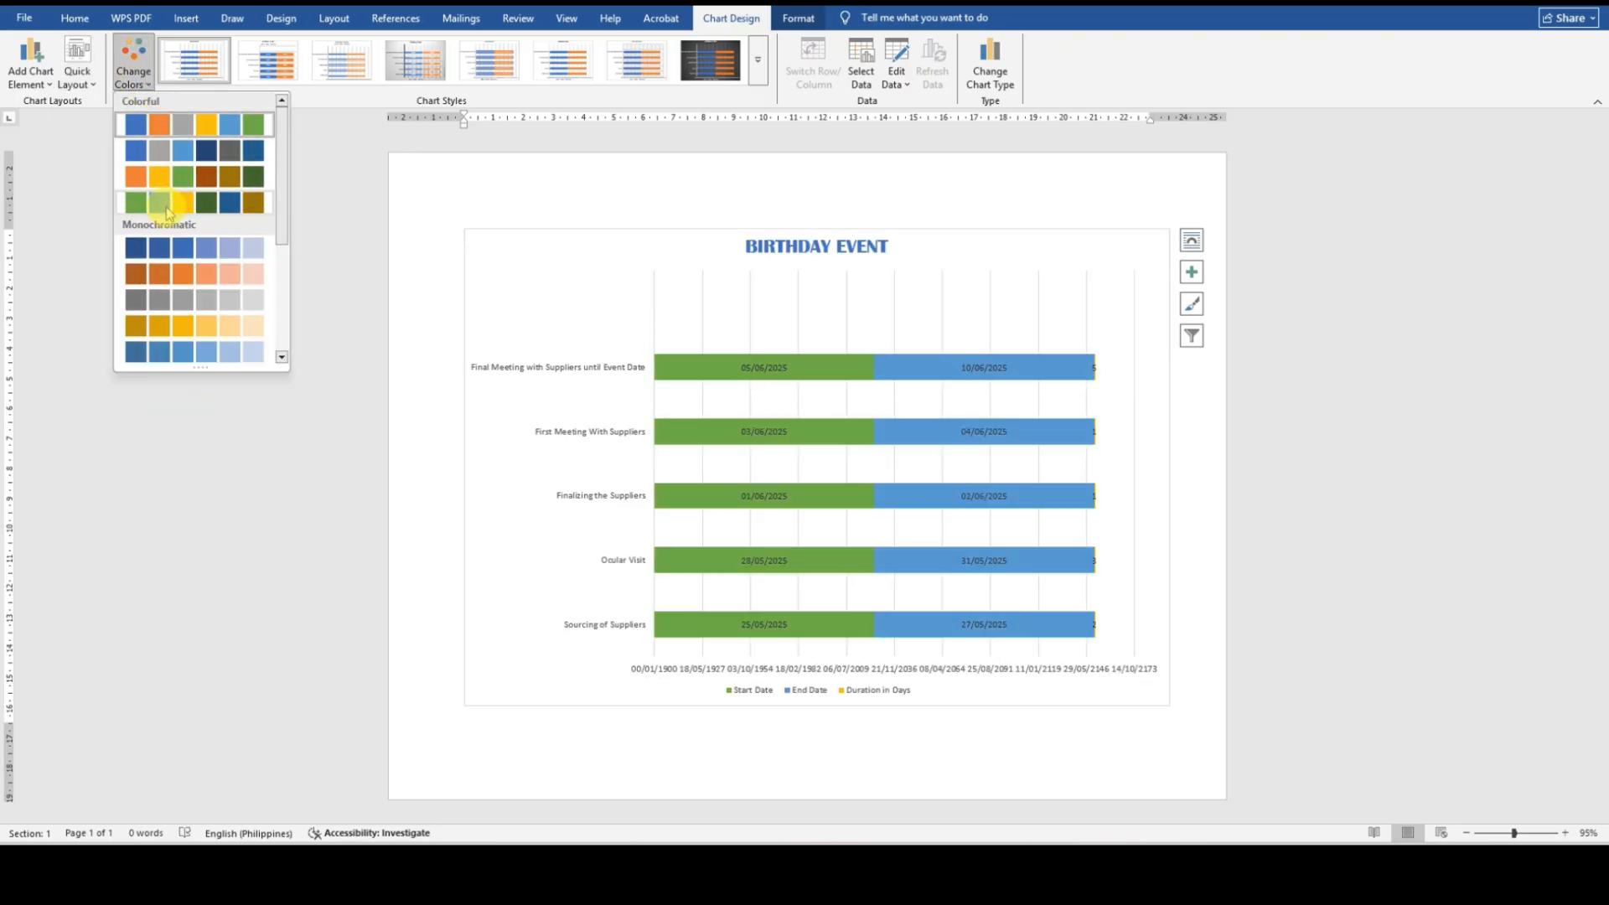
pyautogui.moveTo(284, 222); pyautogui.dragTo(280, 325)
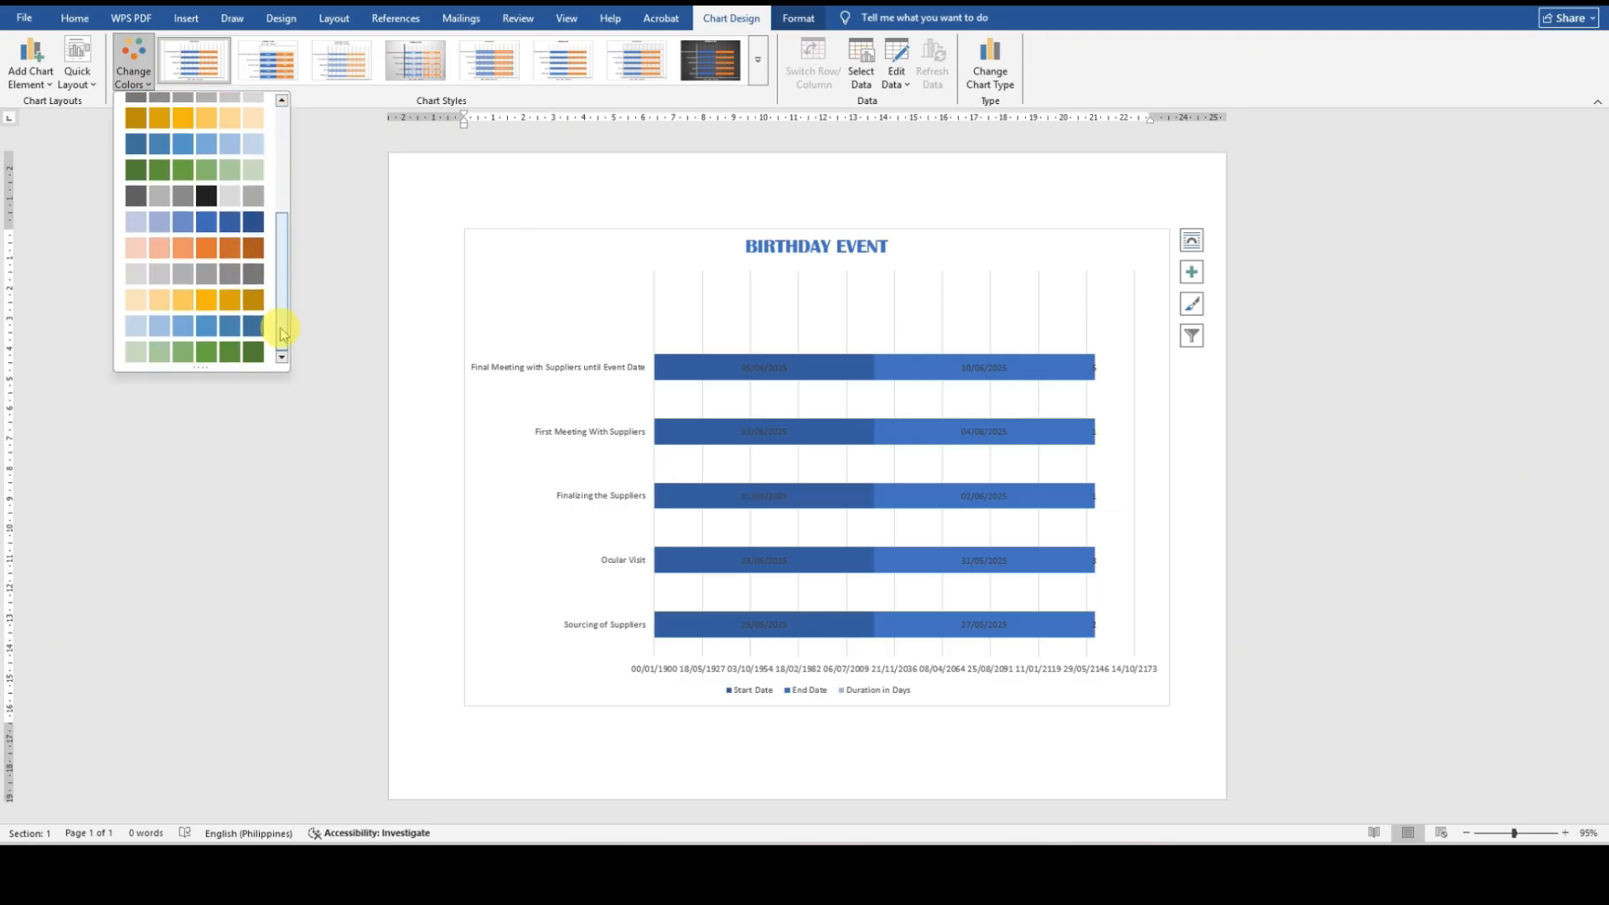
pyautogui.click(286, 452)
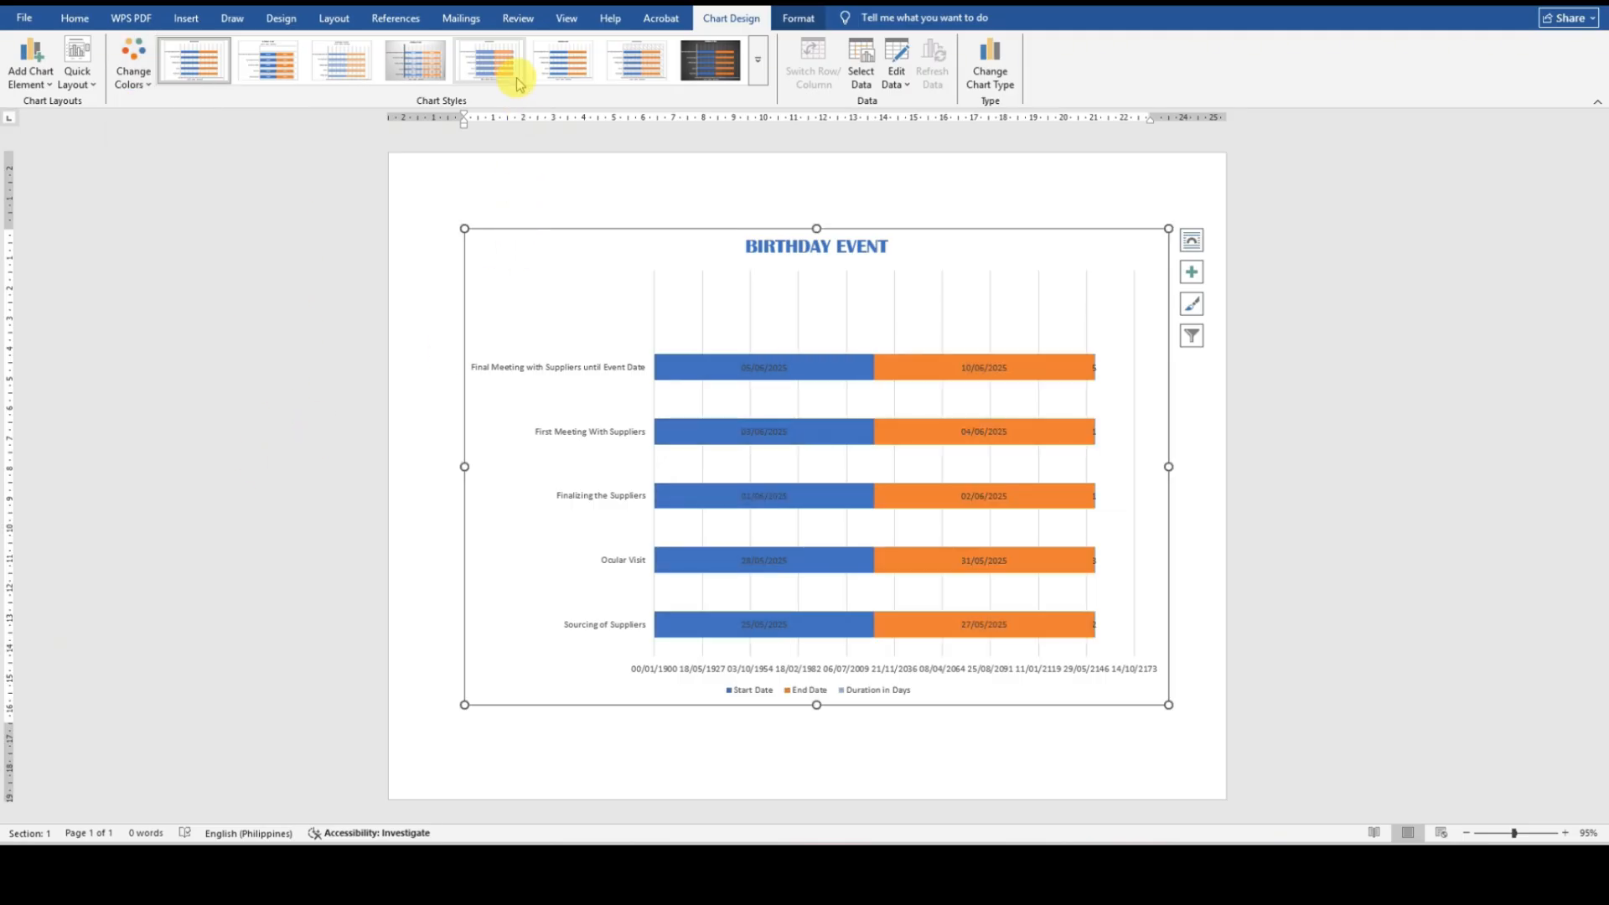
# Apply the dark chart design Style 8 to the Birthday Event chart
pyautogui.click(757, 81)
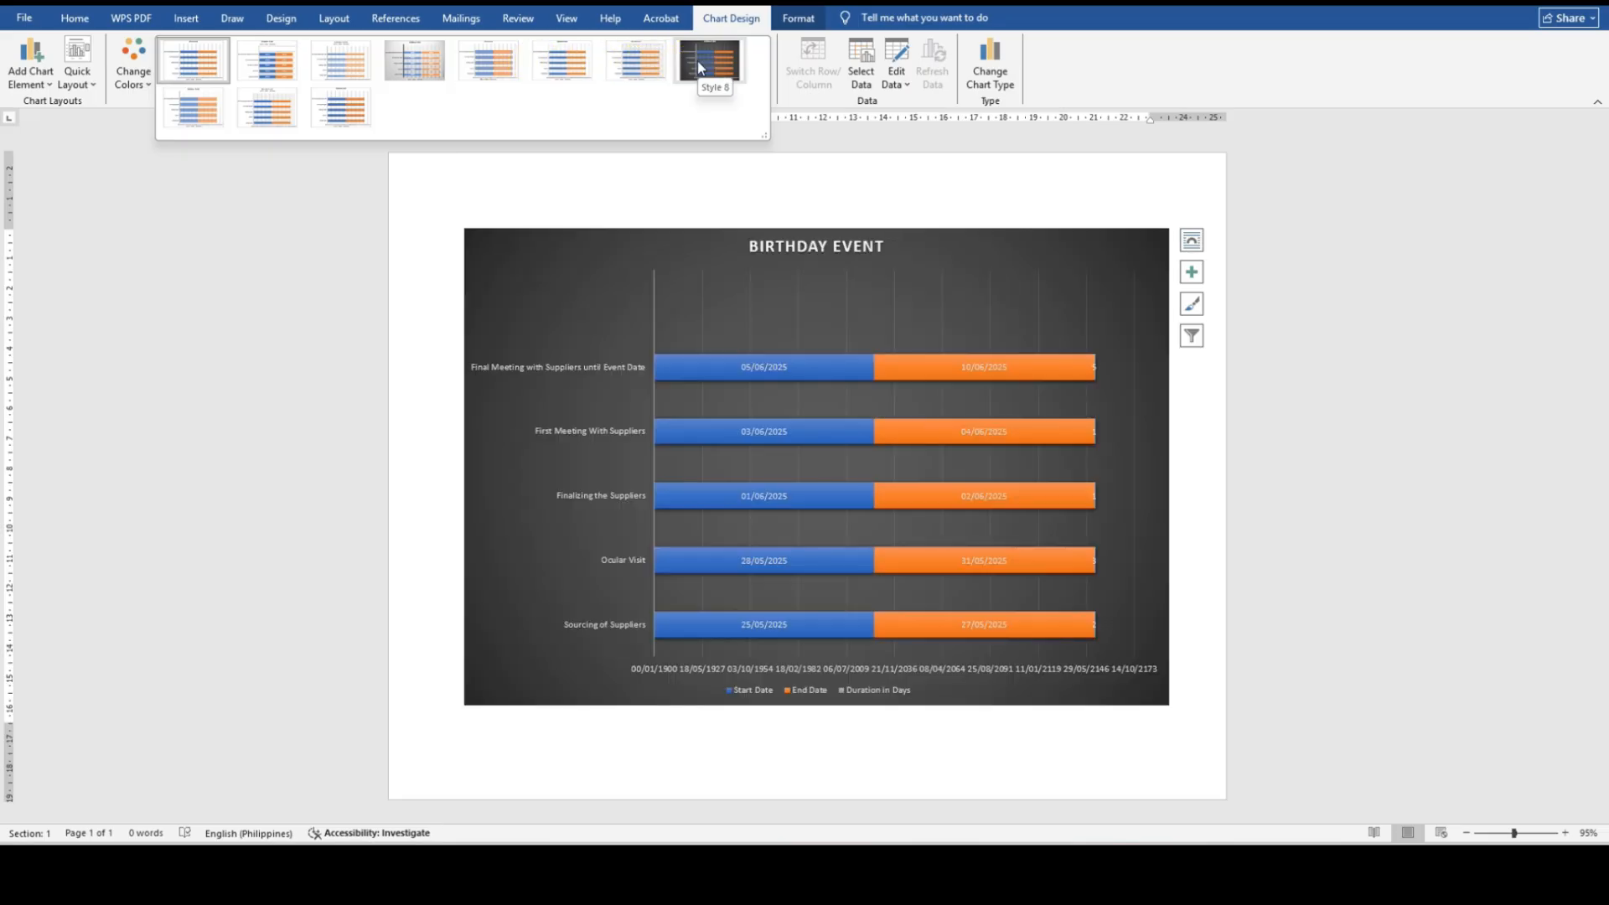
pyautogui.click(697, 61)
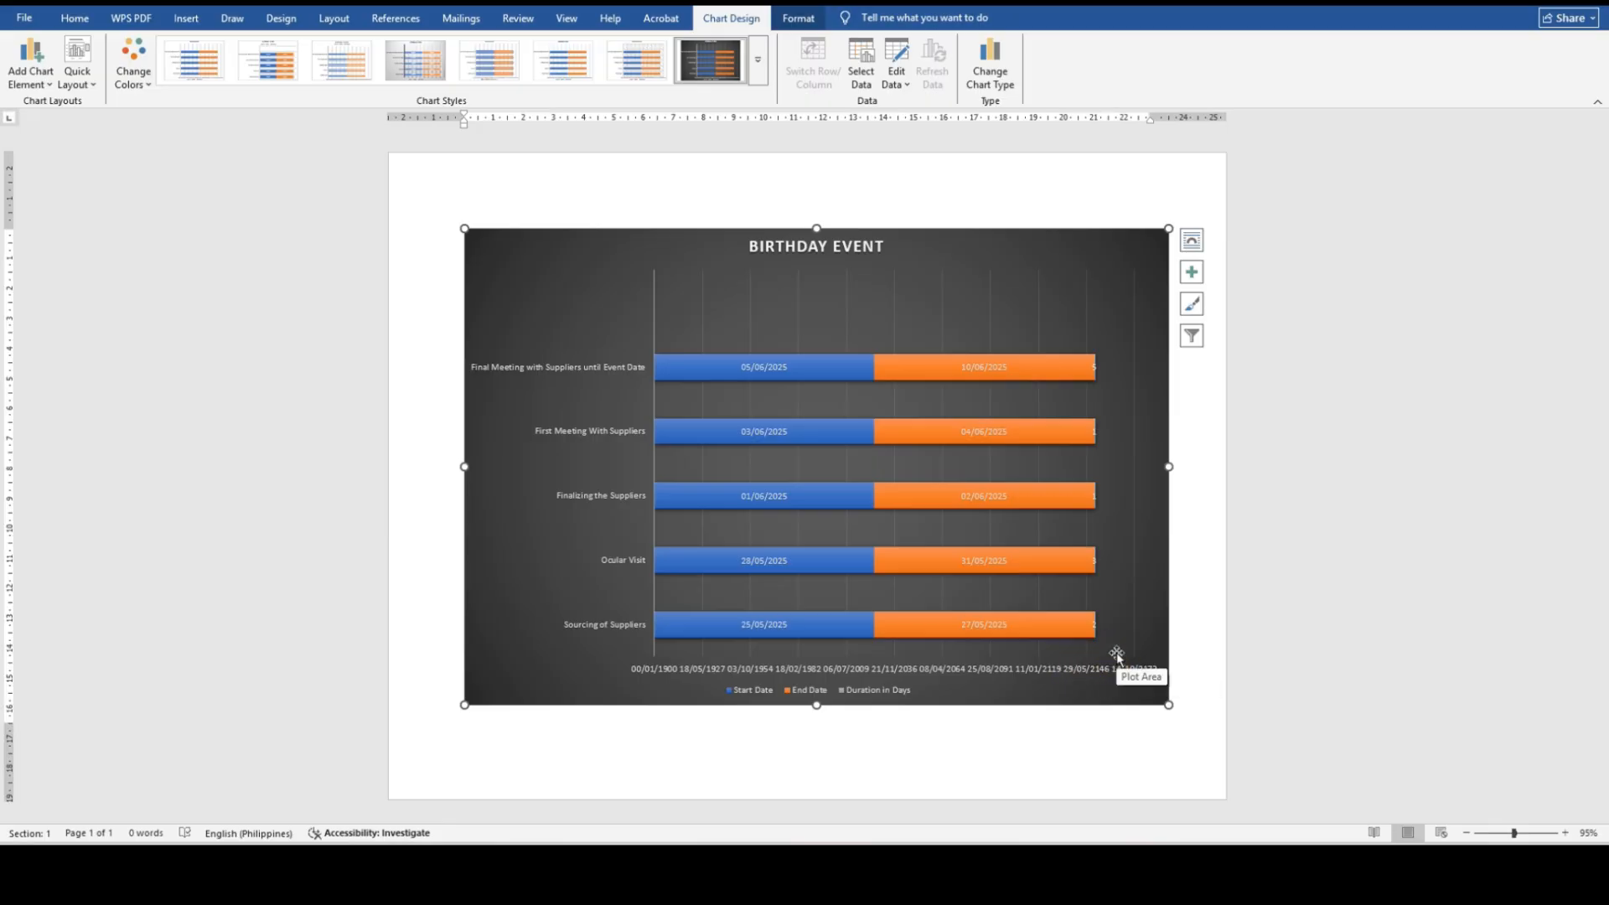
# Filter the End Date series out of the chart, keeping Start Date and Duration in Days, and deselect the chart
pyautogui.click(1193, 337)
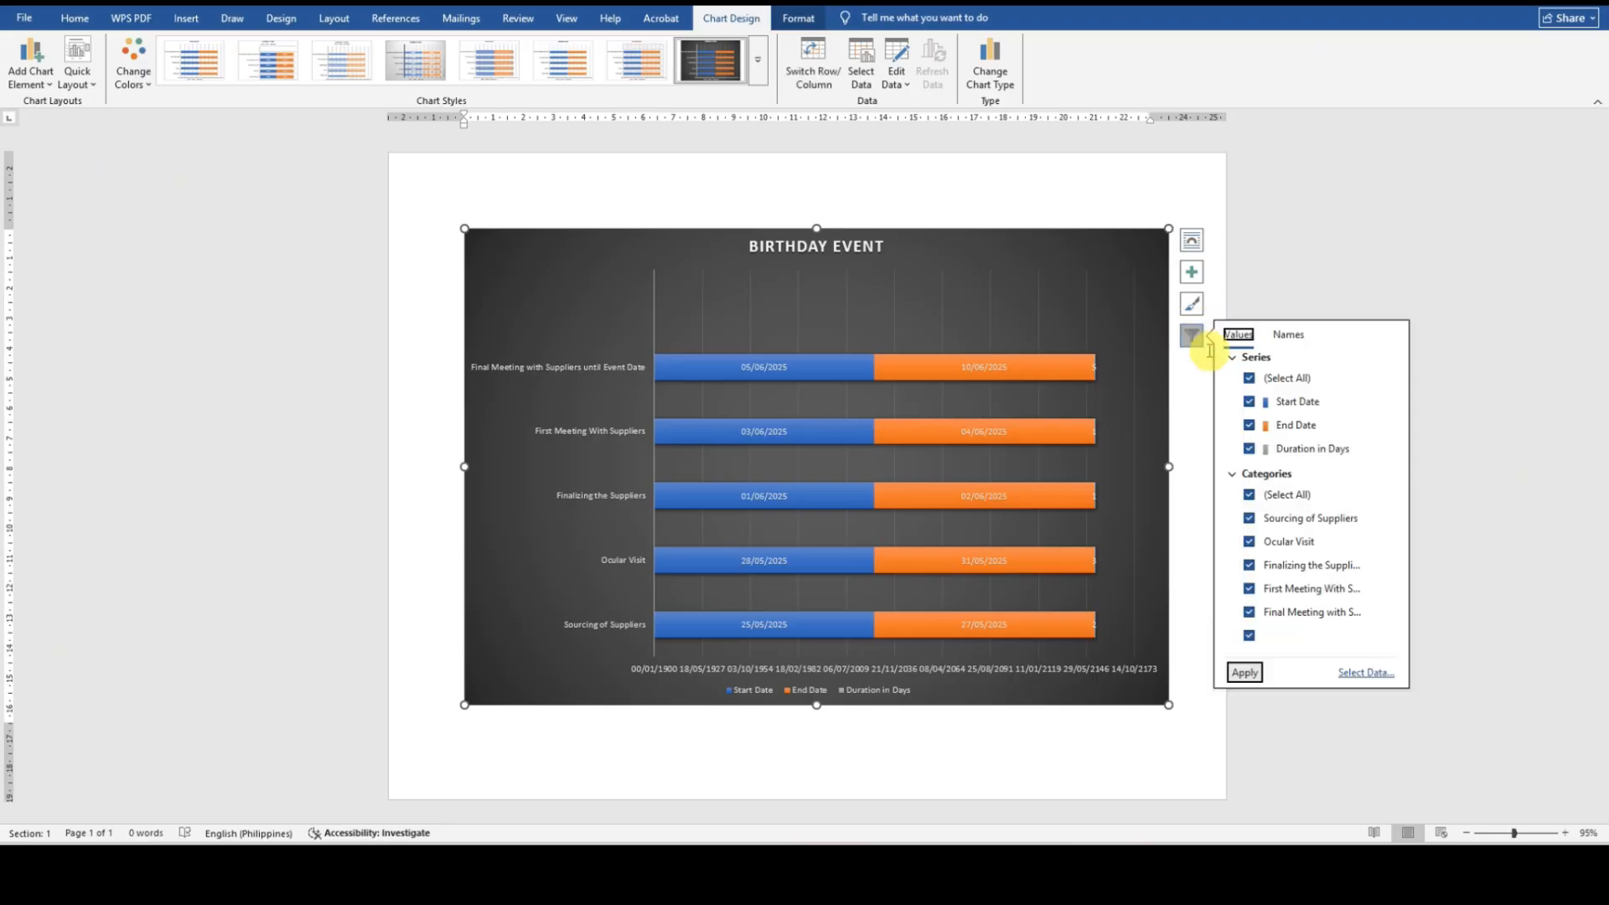
pyautogui.click(1249, 426)
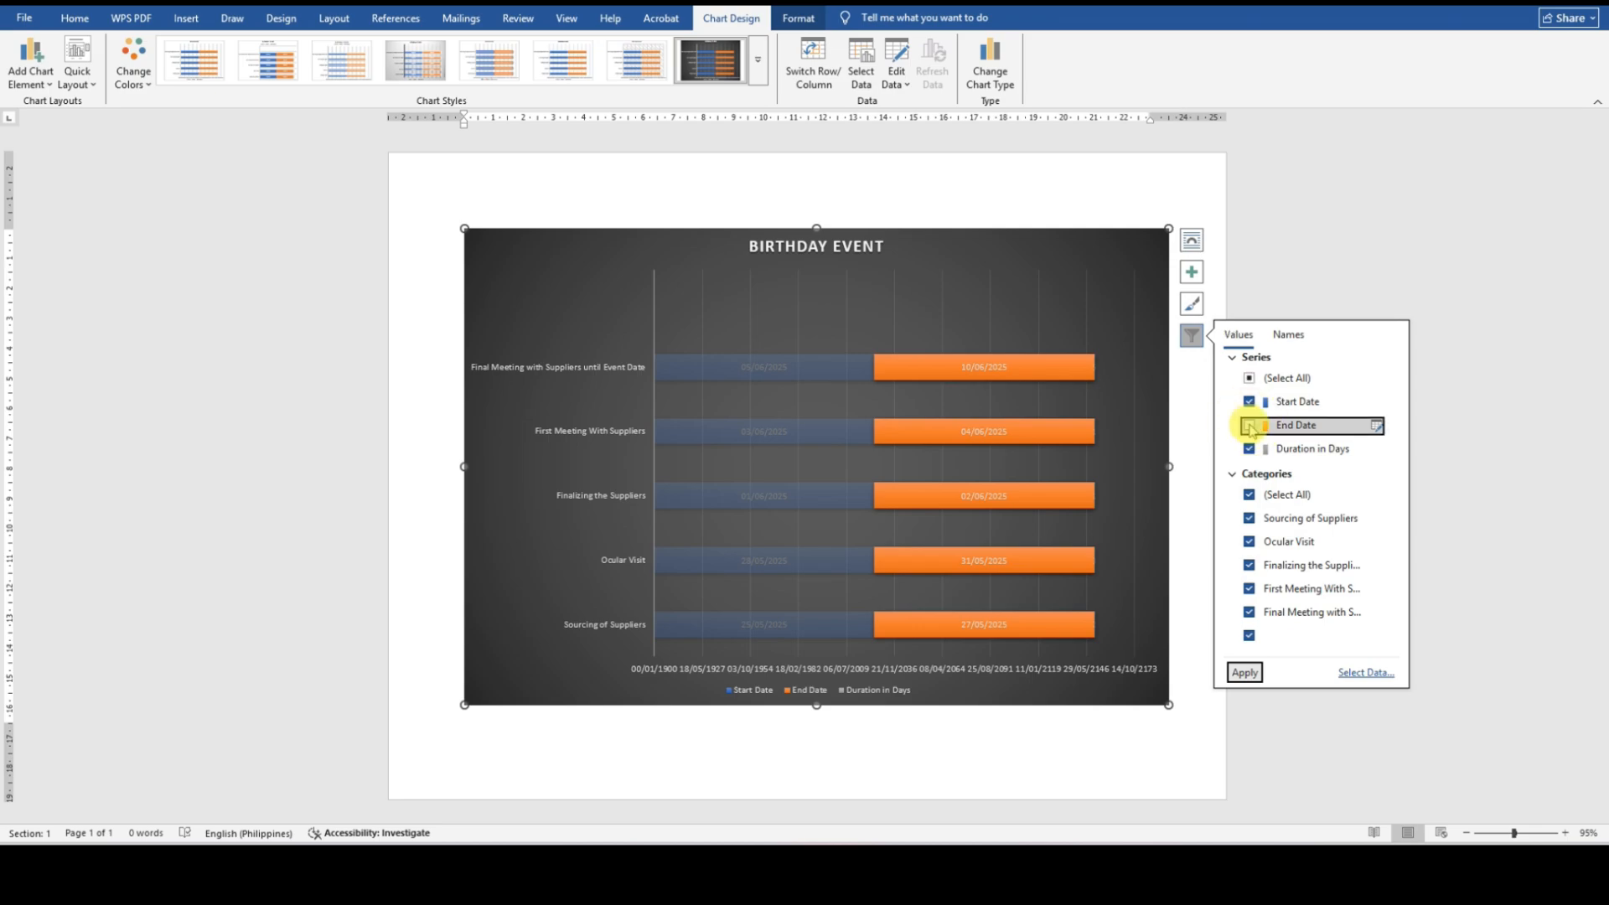
pyautogui.click(1245, 673)
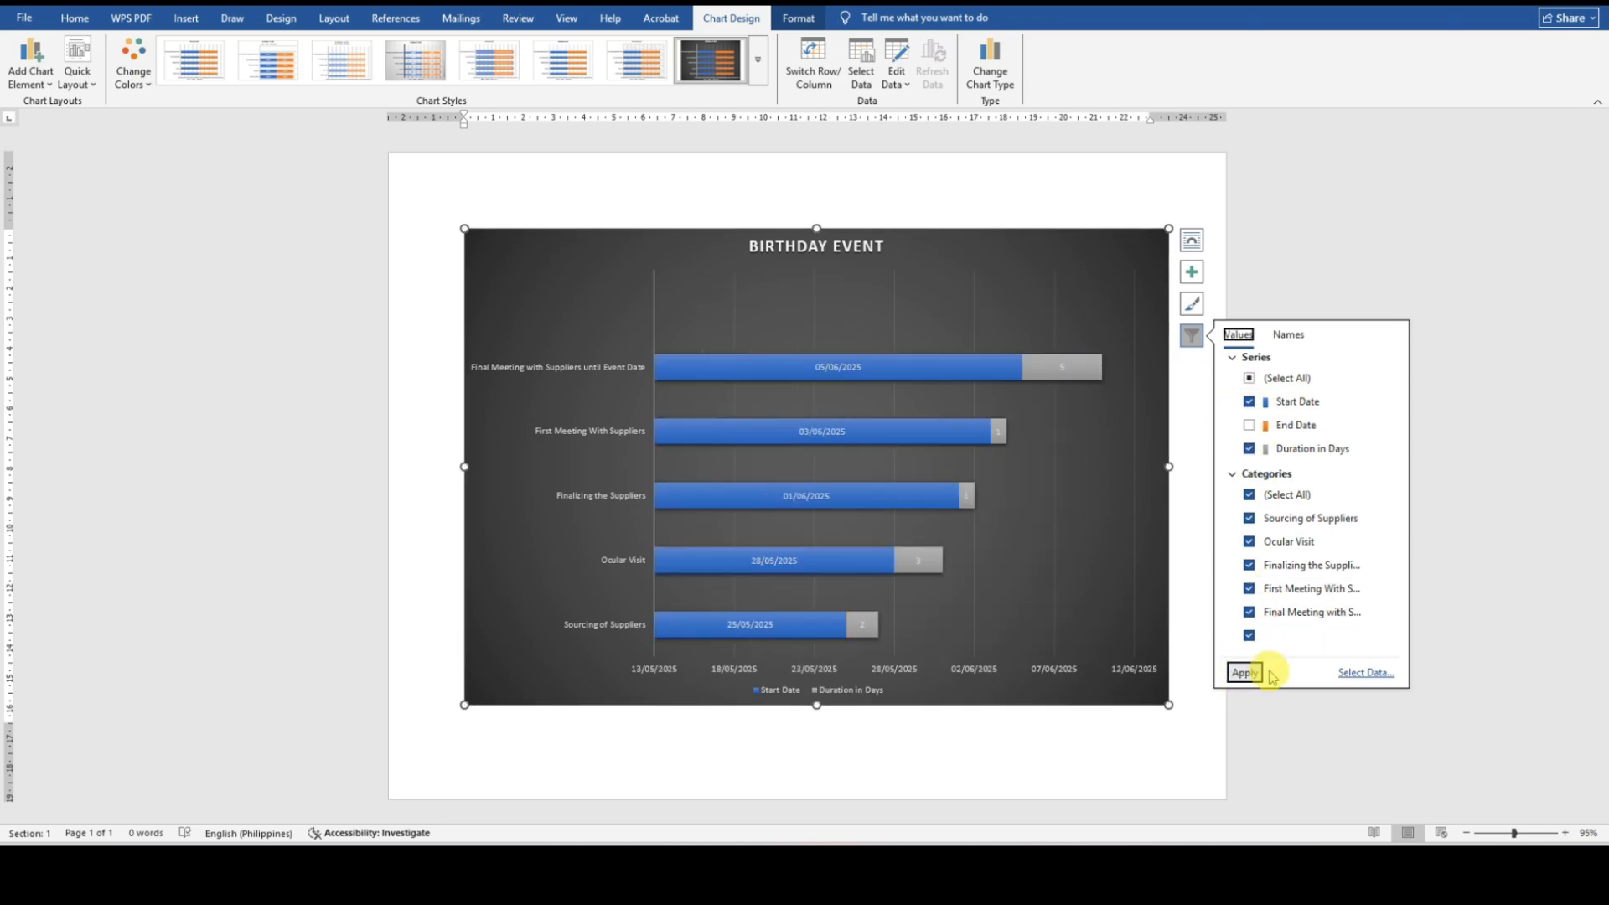
pyautogui.click(1198, 765)
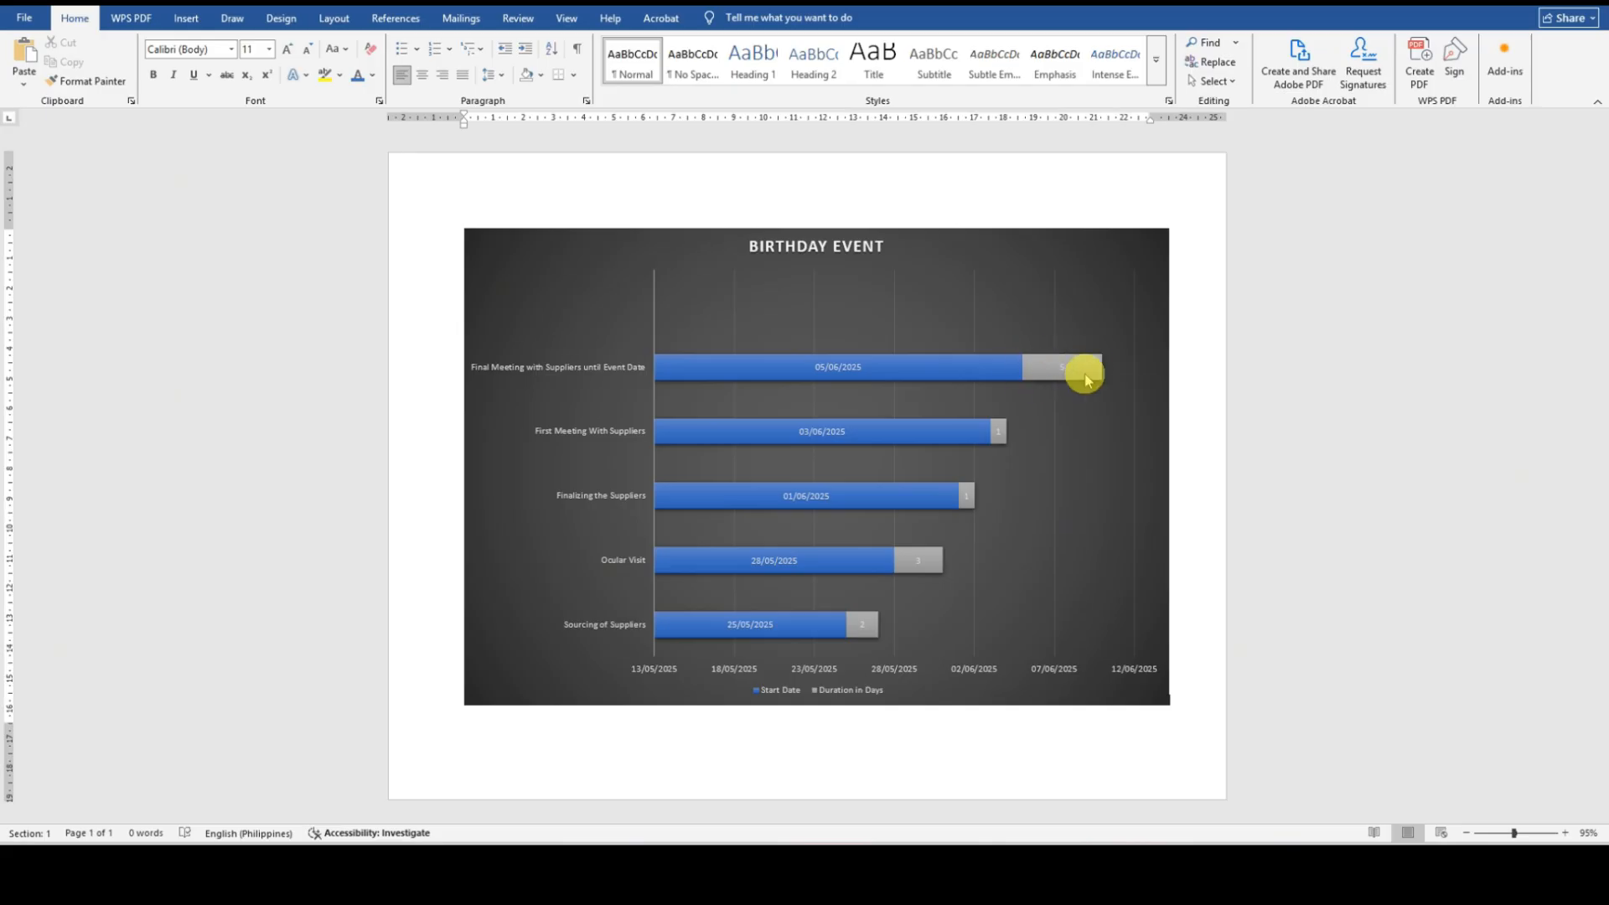
pyautogui.moveTo(1052, 370)
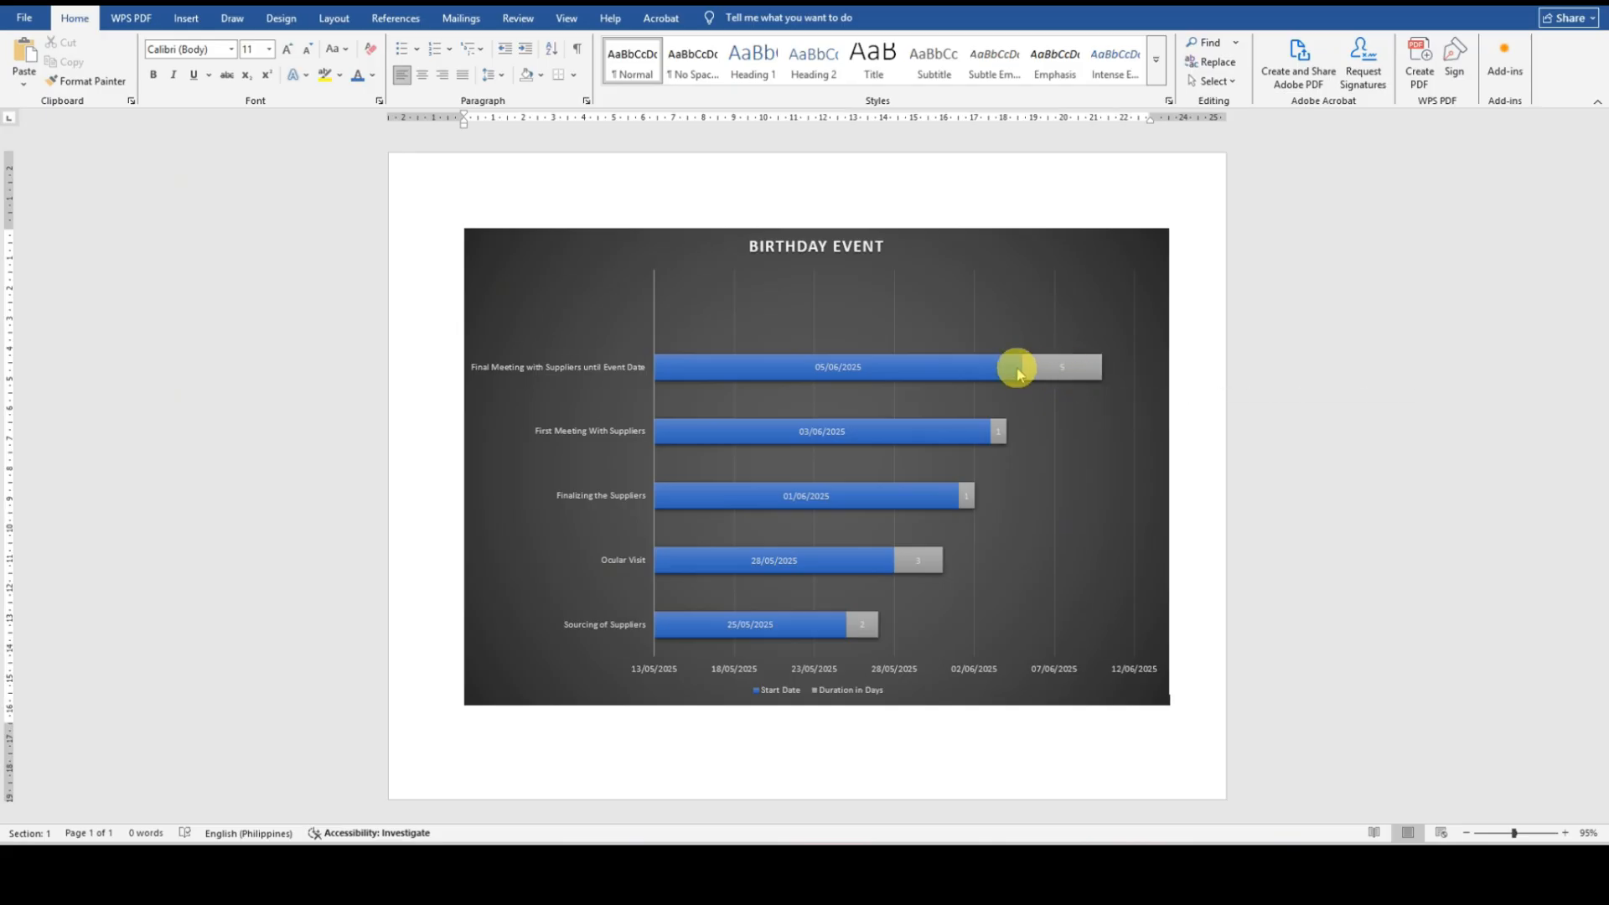
pyautogui.moveTo(880, 379)
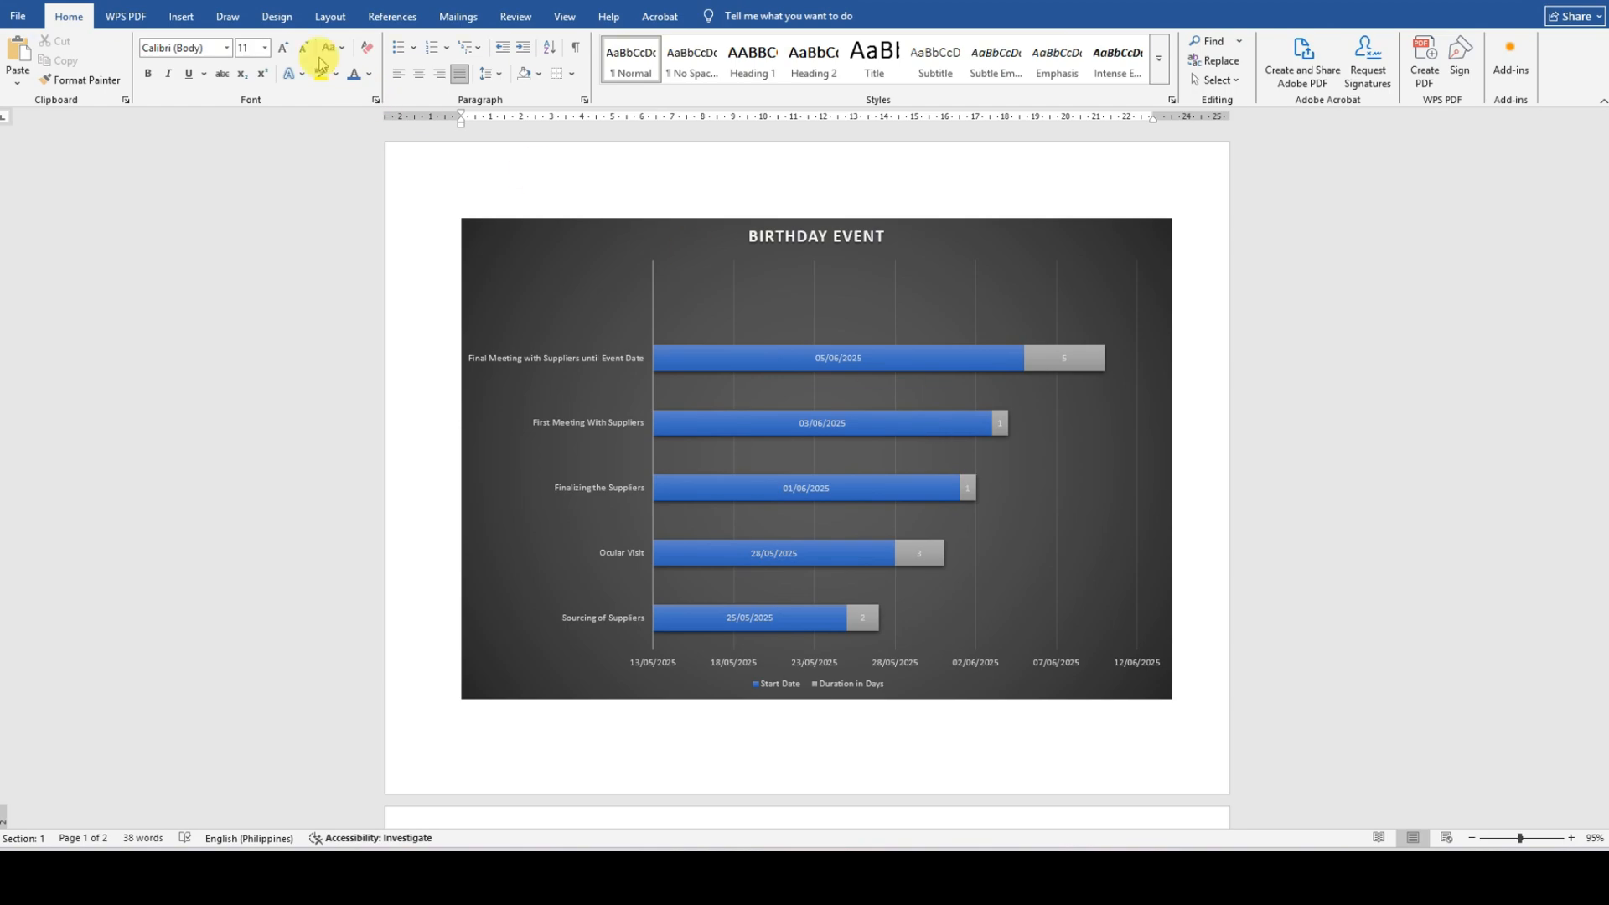
pyautogui.click(179, 17)
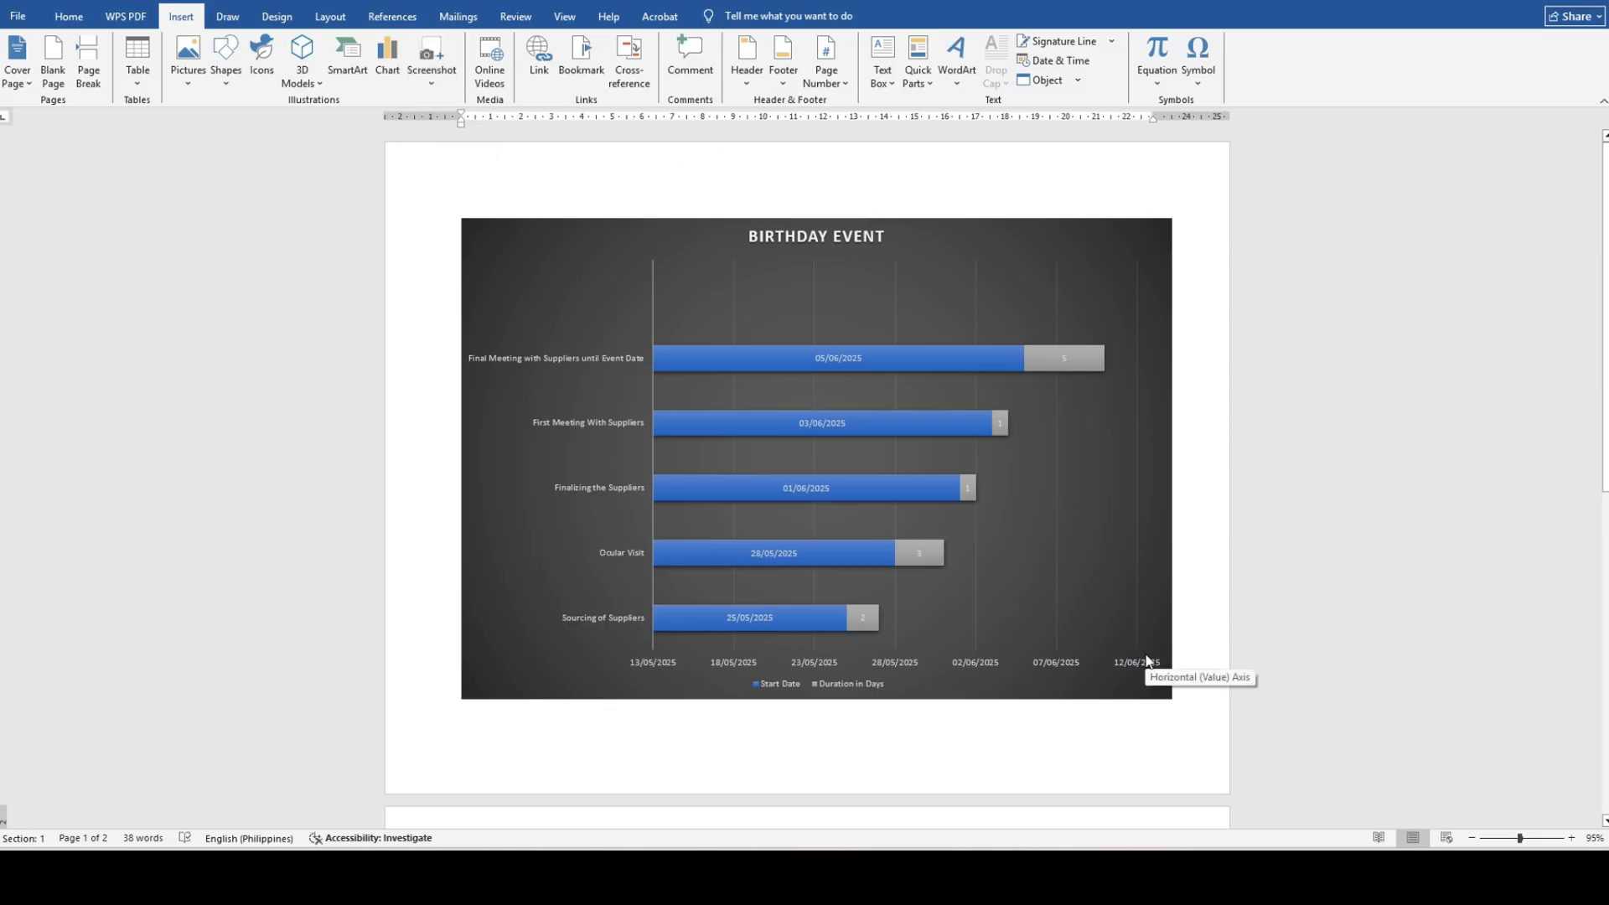
pyautogui.click(1215, 671)
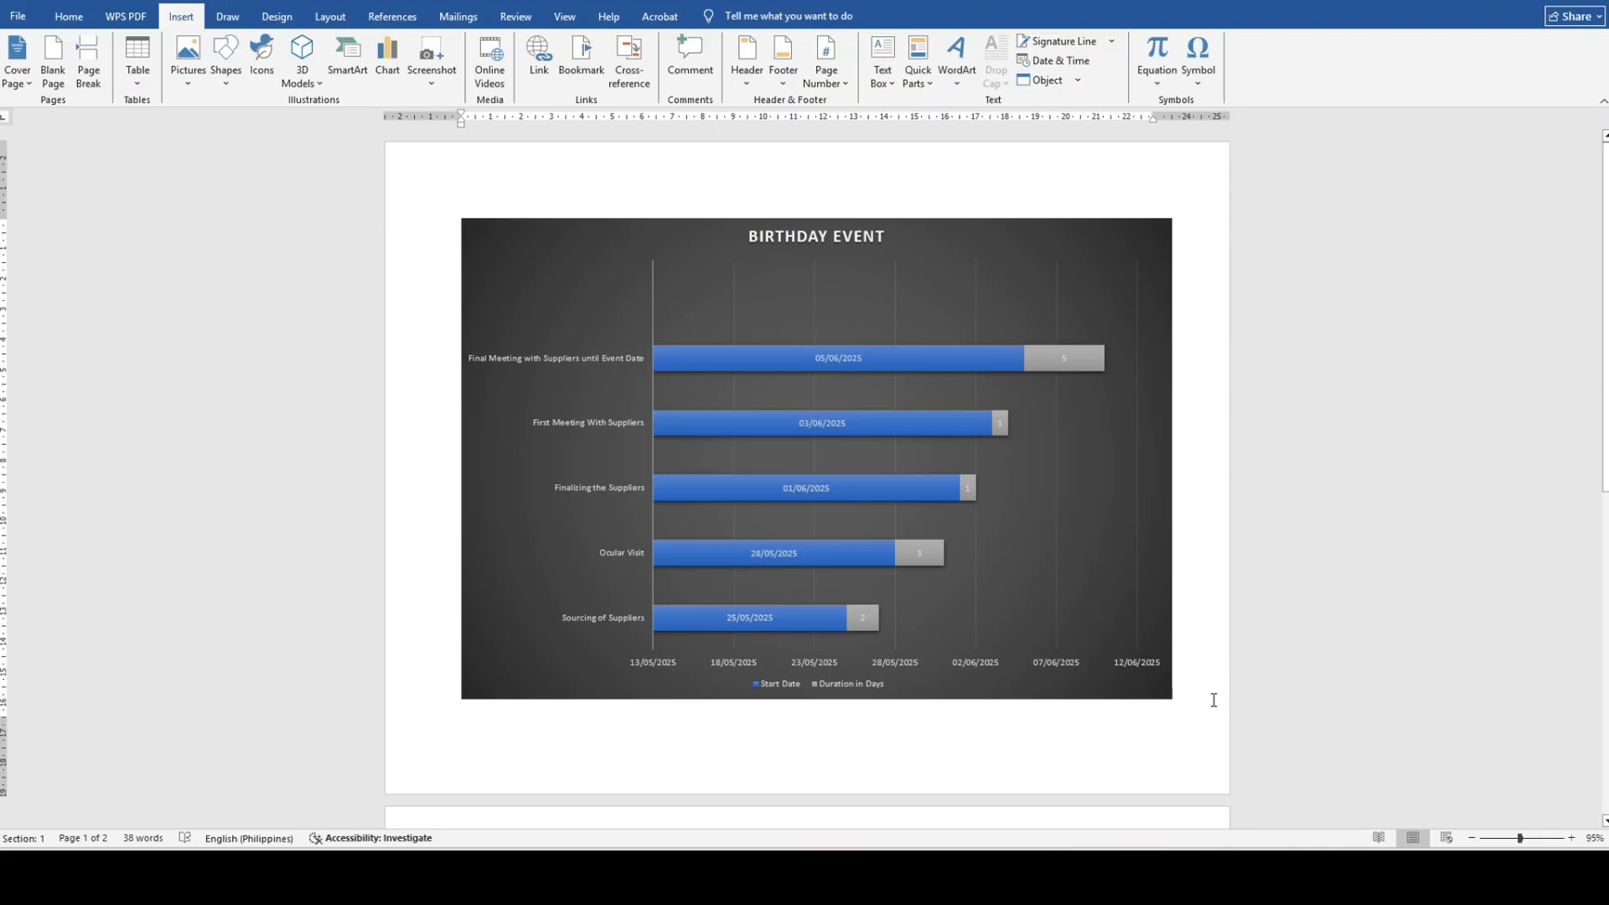
# Insert a table with 9 columns and 5 rows below the supplier task table on the second page
pyautogui.scroll(-7, 1214, 700)
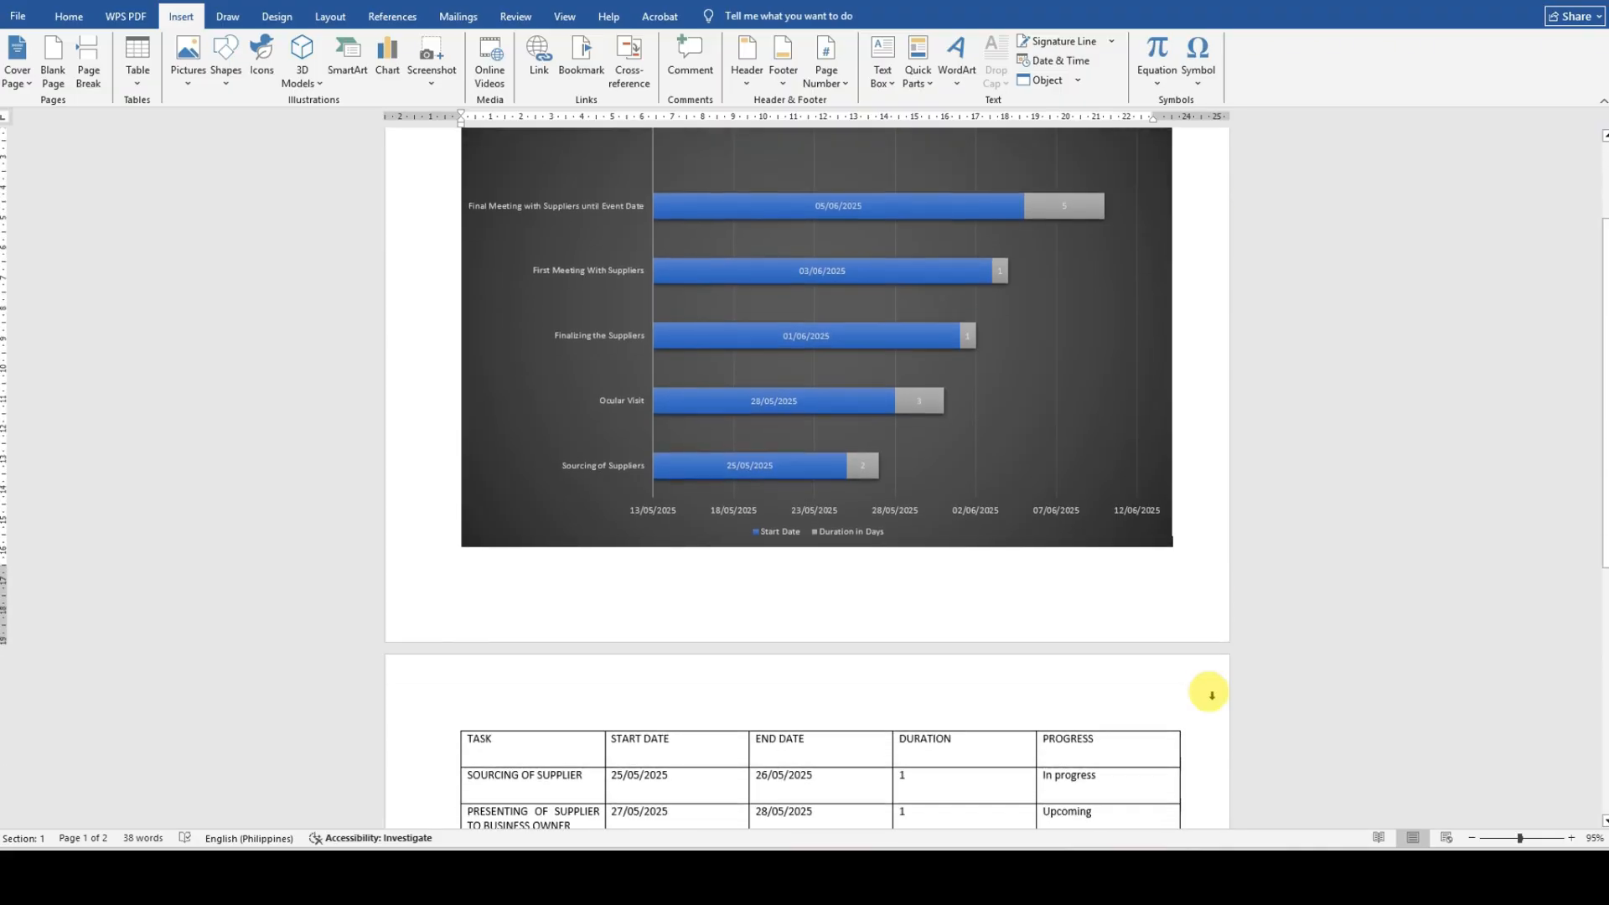
pyautogui.scroll(-4, 962, 596)
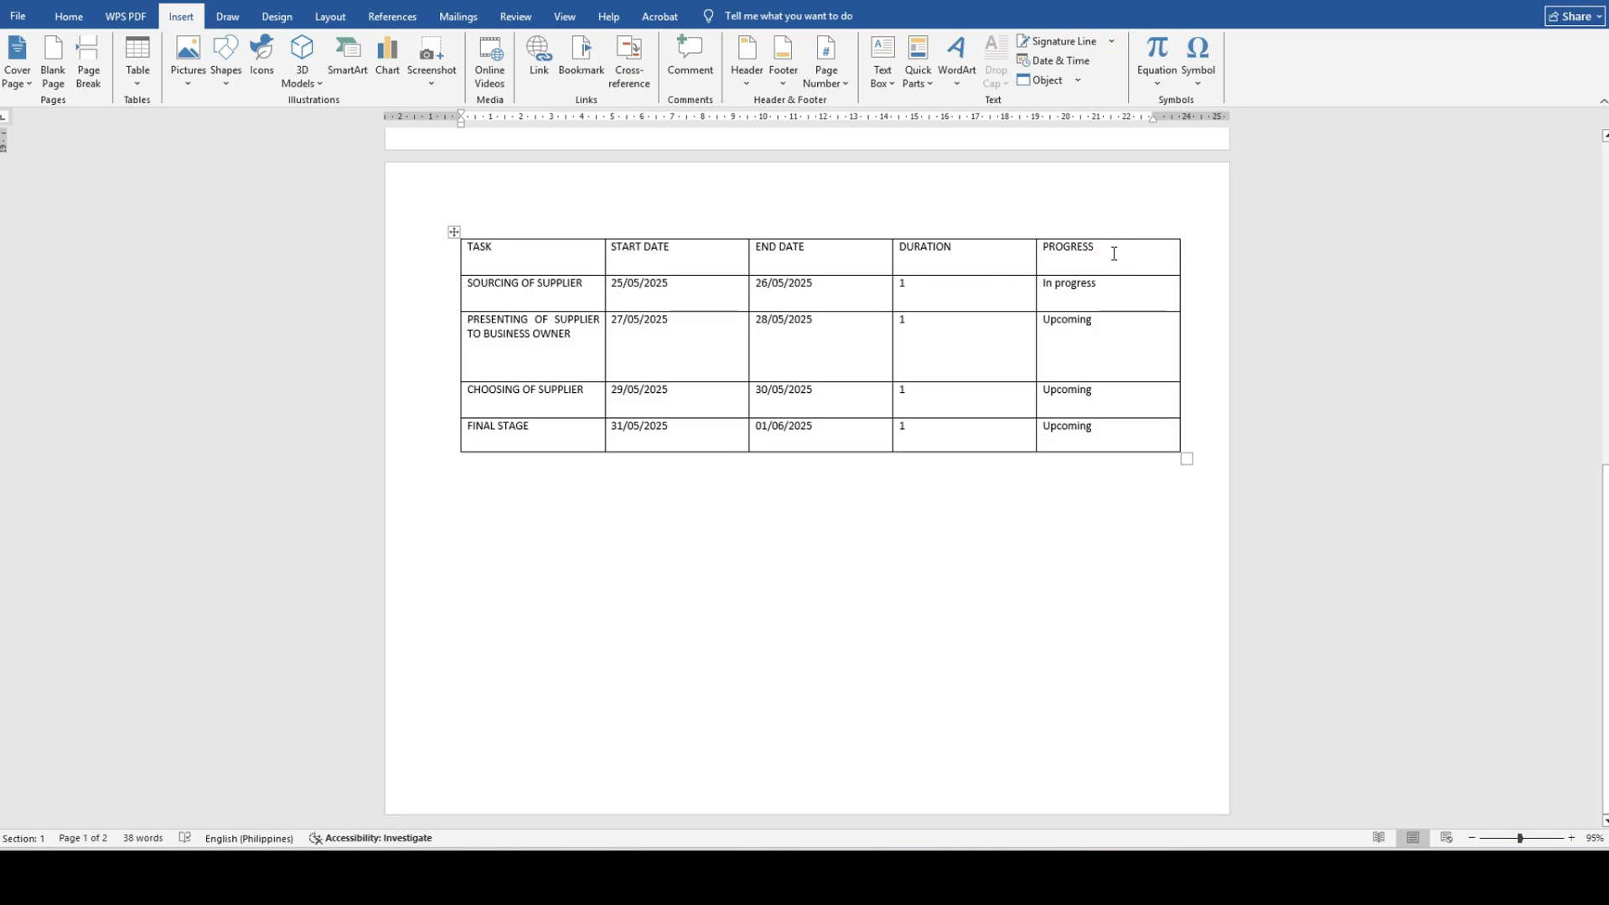
pyautogui.click(771, 505)
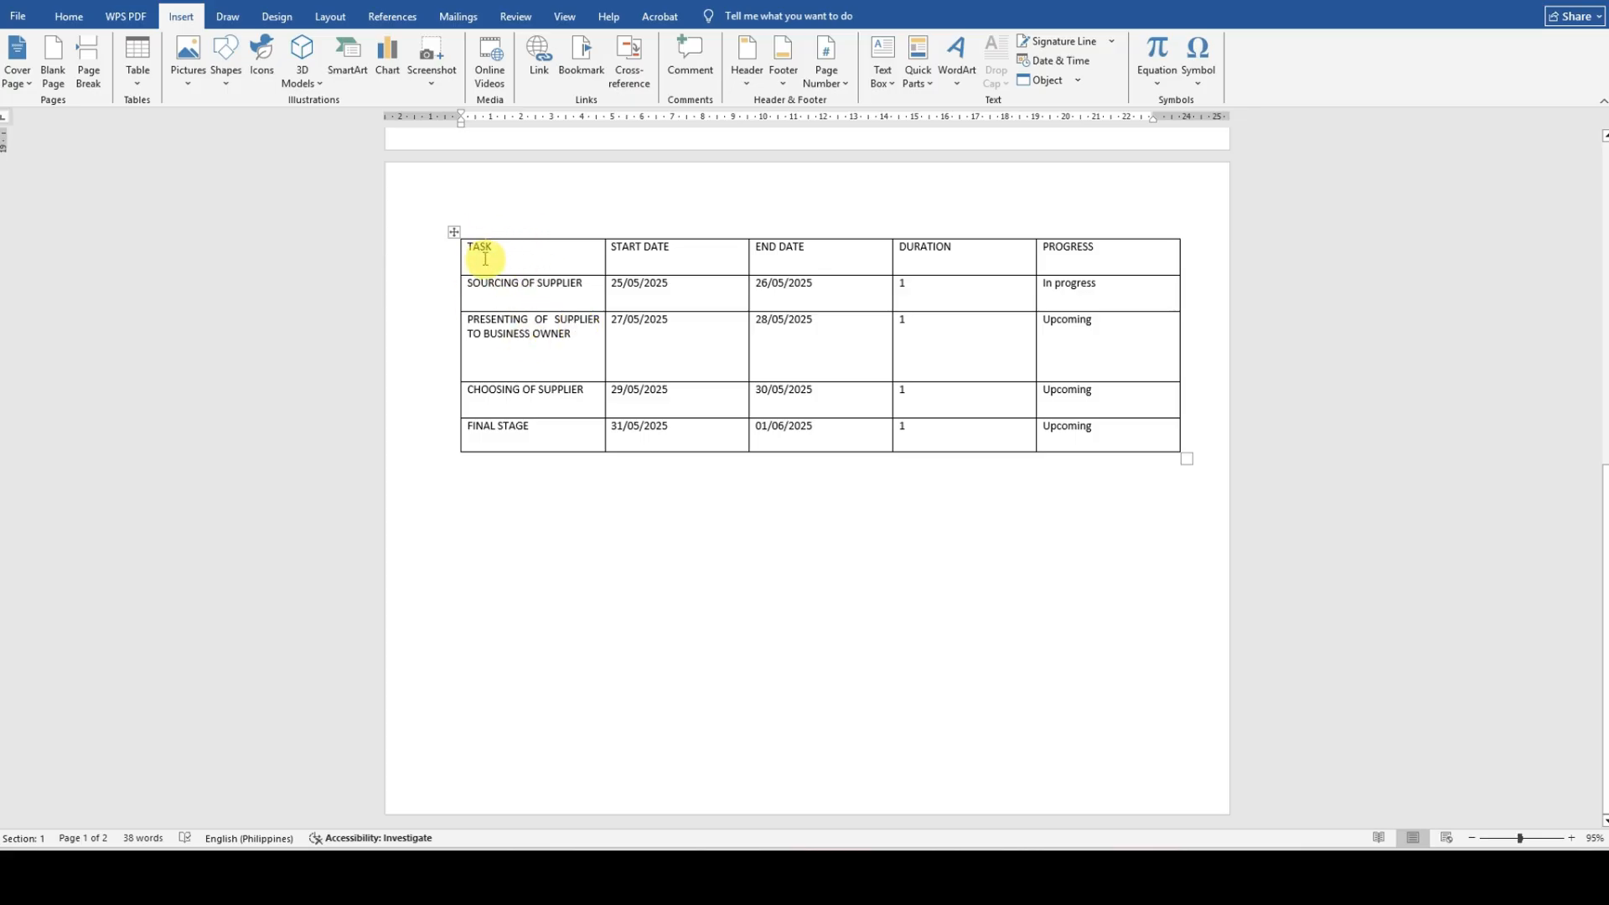
pyautogui.click(467, 484)
pyautogui.click(139, 68)
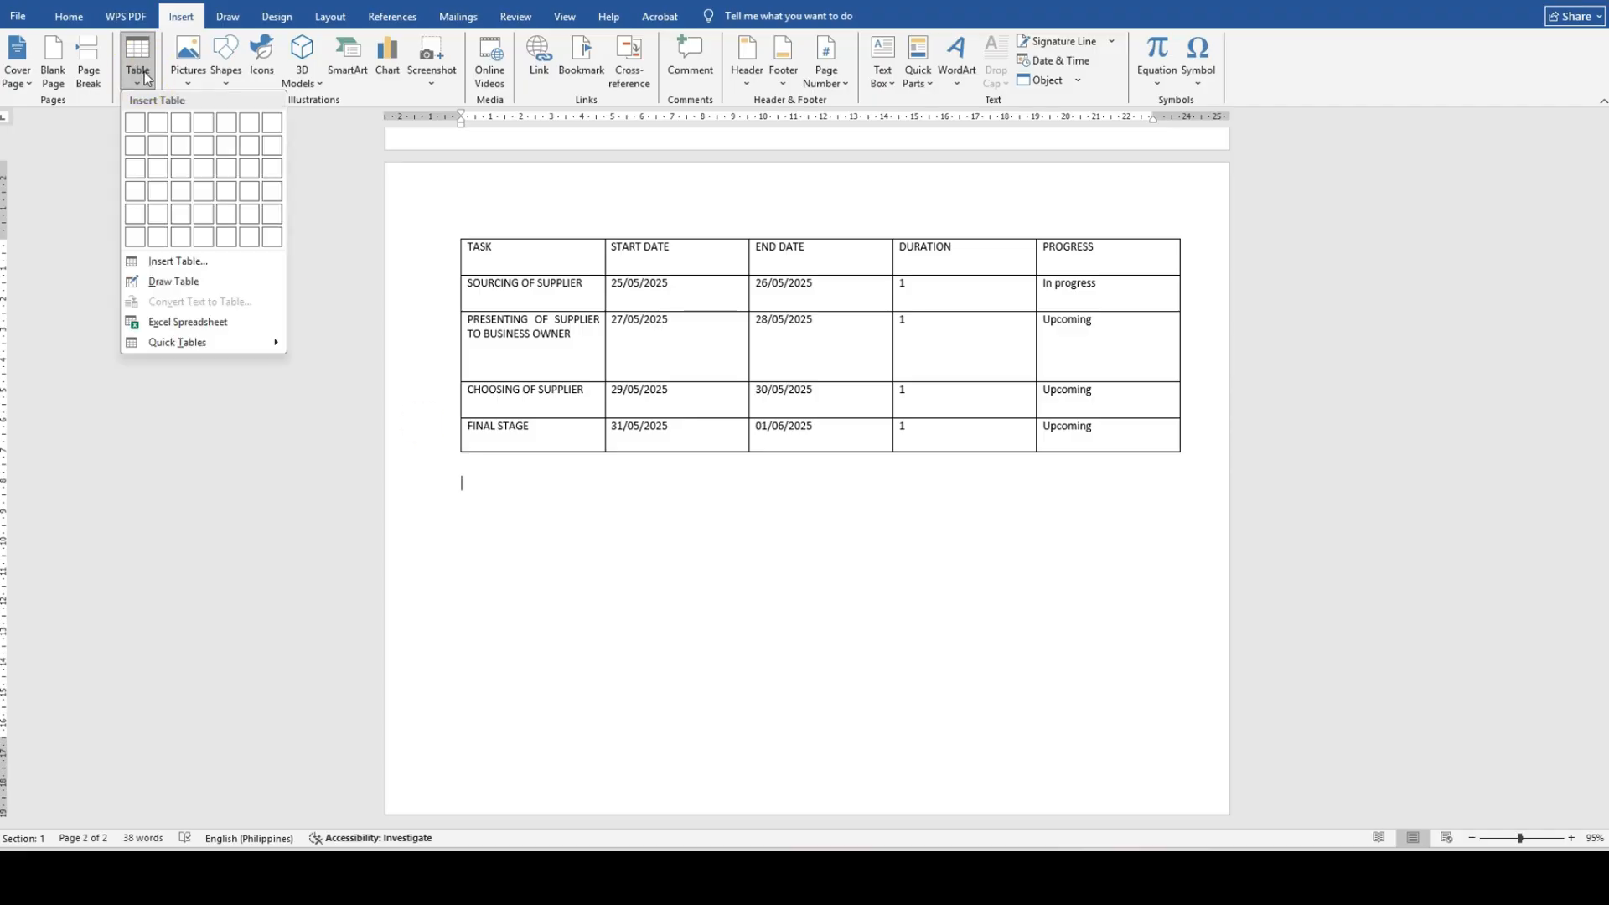
pyautogui.click(211, 265)
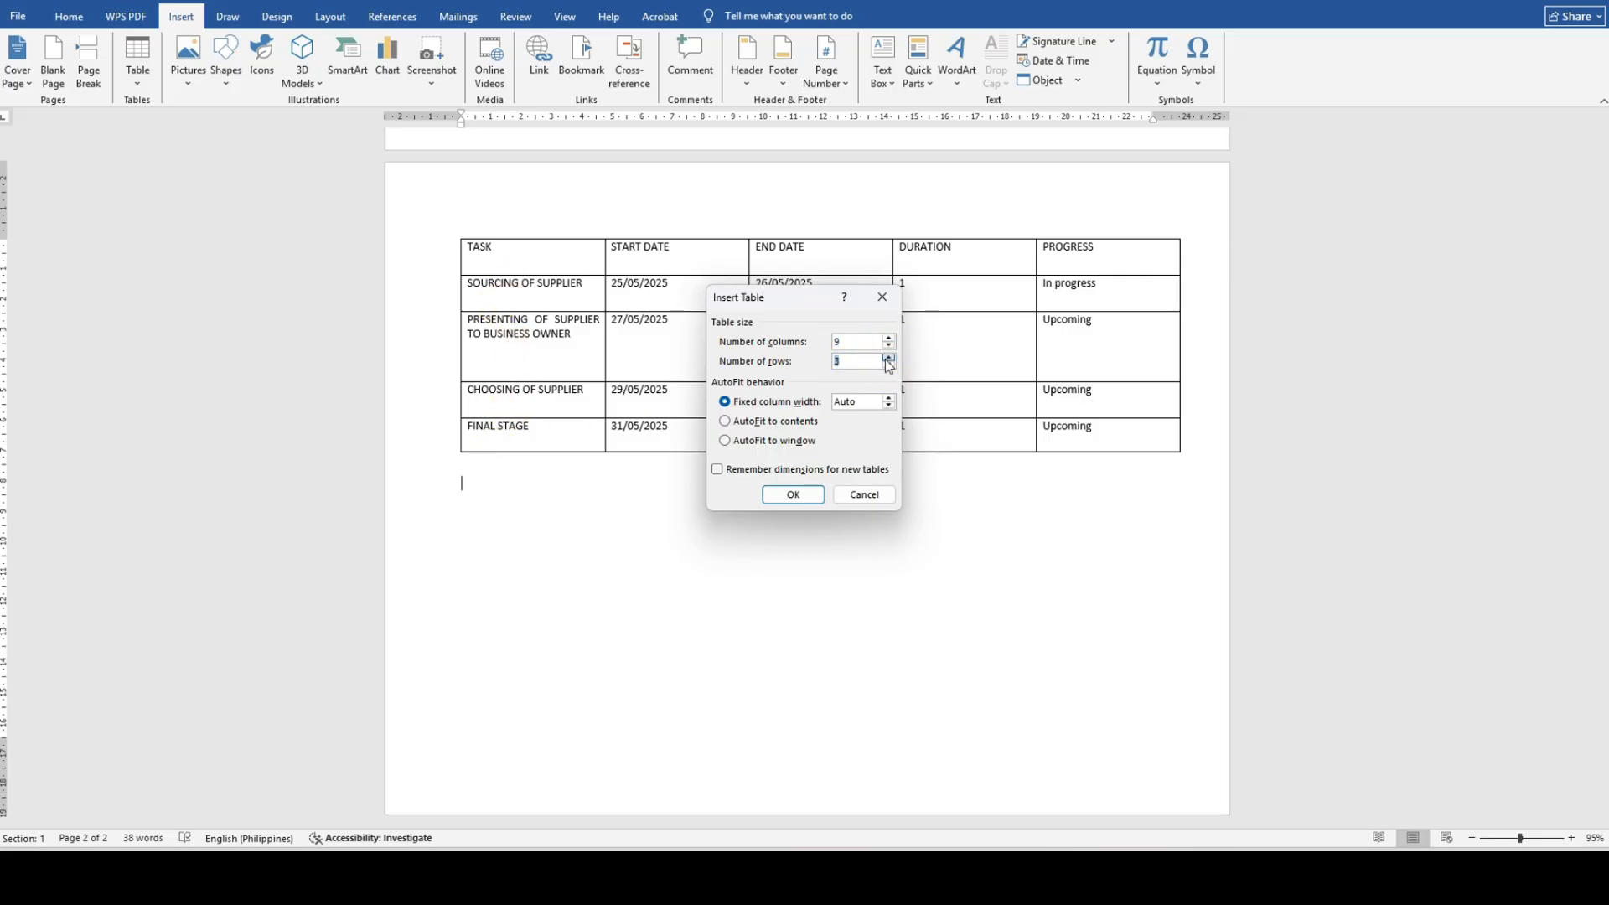
pyautogui.click(889, 357)
pyautogui.click(889, 357)
pyautogui.click(792, 494)
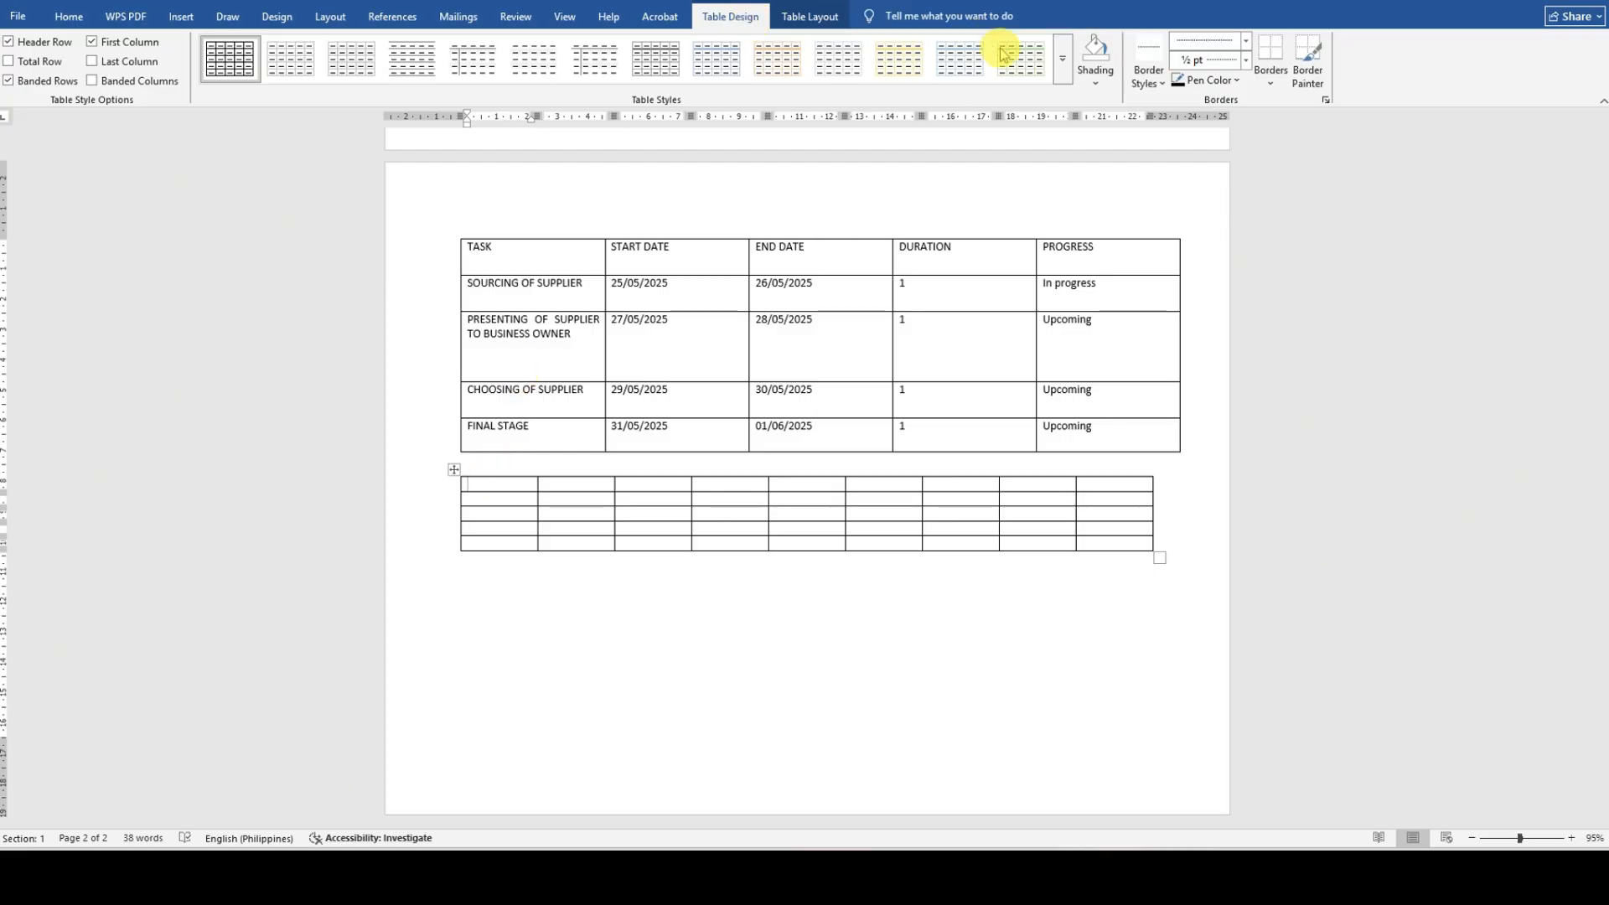
# Apply the blue grid table style with a solid header row and banded rows to the new table
pyautogui.click(454, 471)
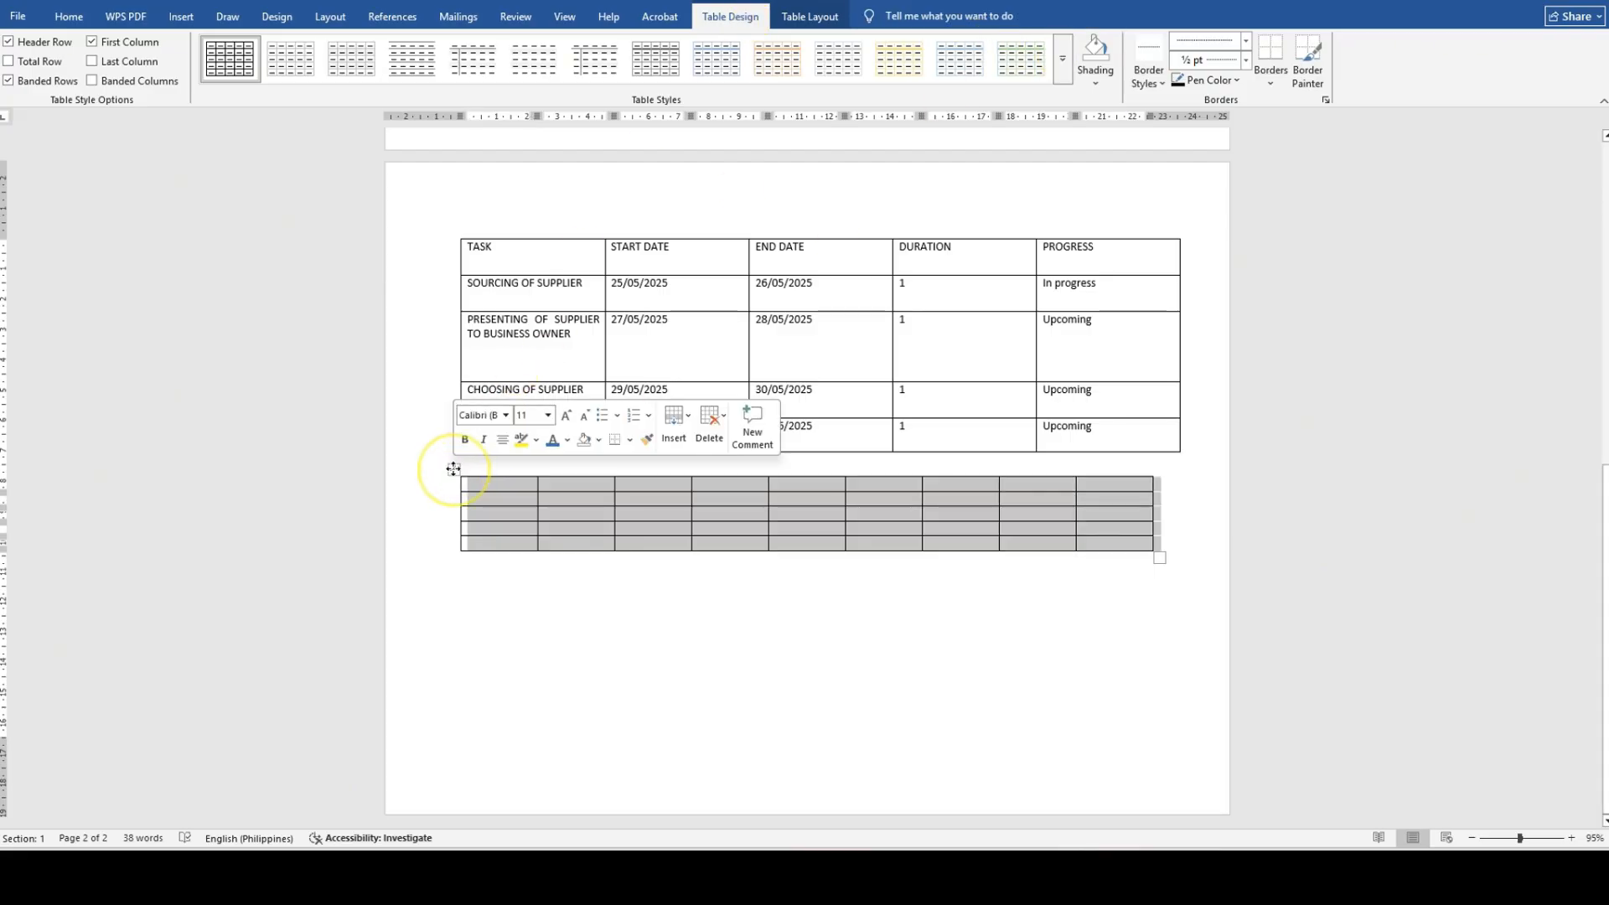
pyautogui.click(1062, 60)
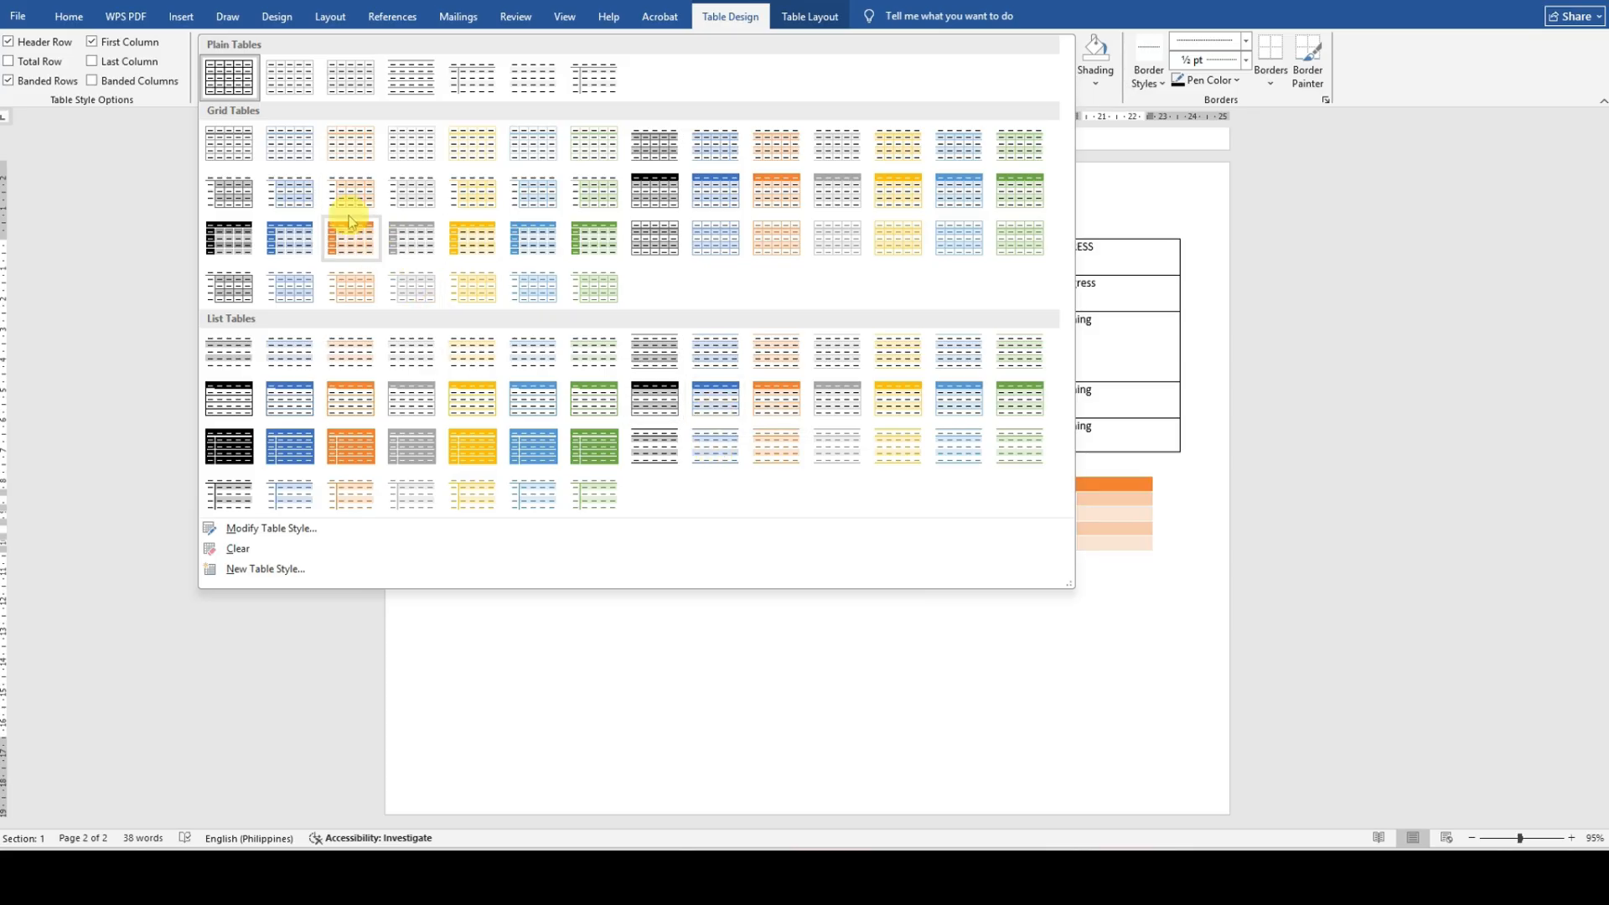
pyautogui.click(711, 199)
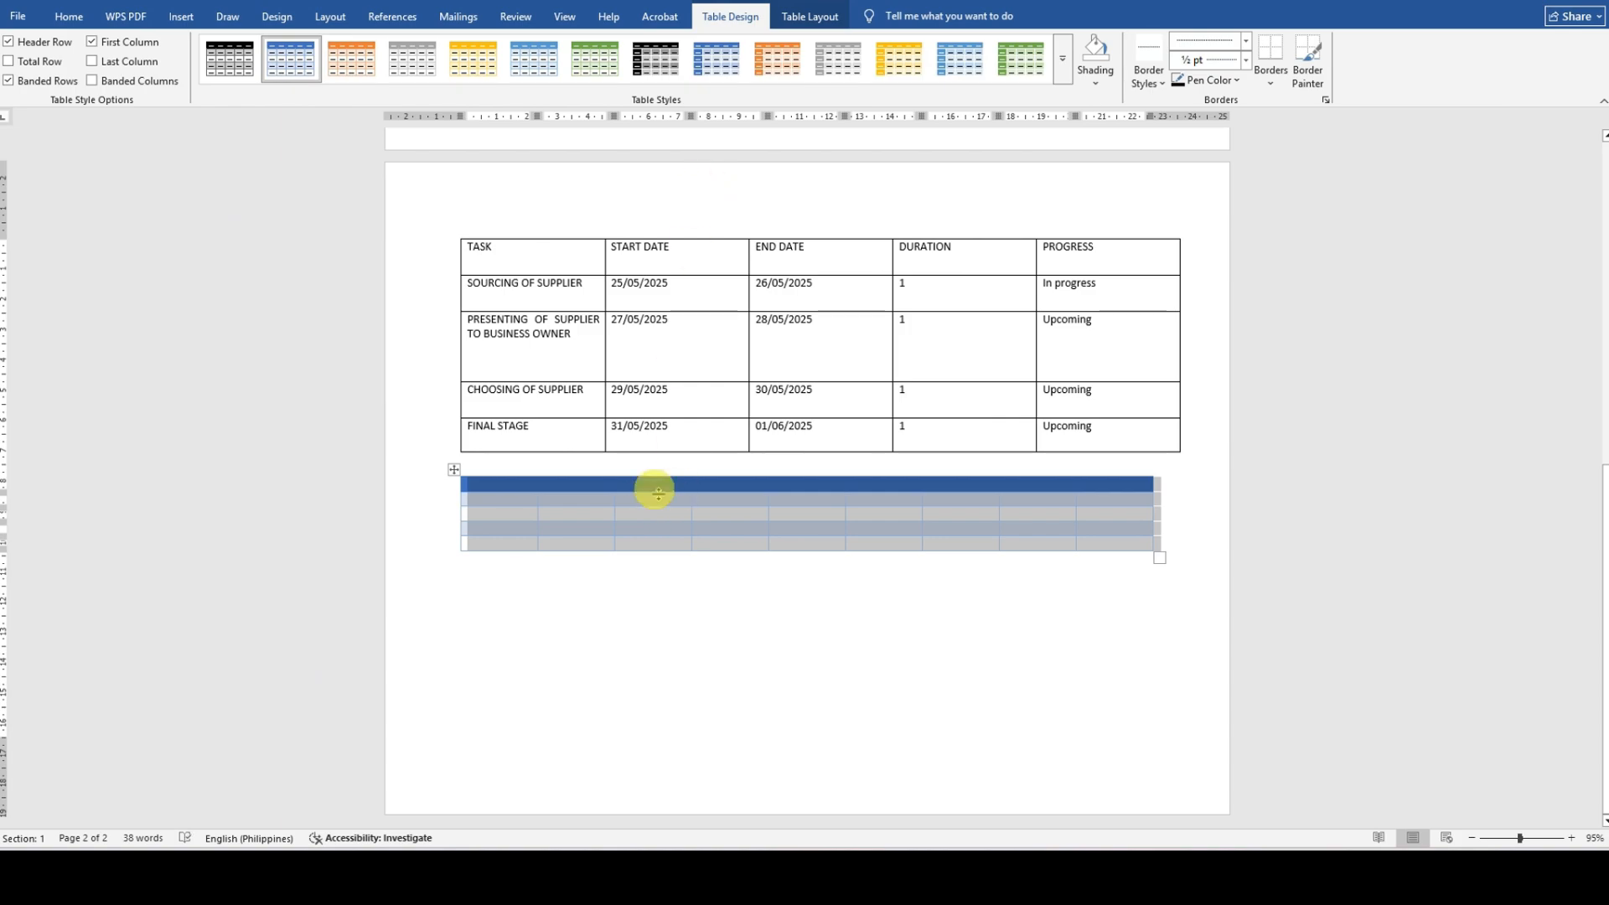
pyautogui.click(650, 553)
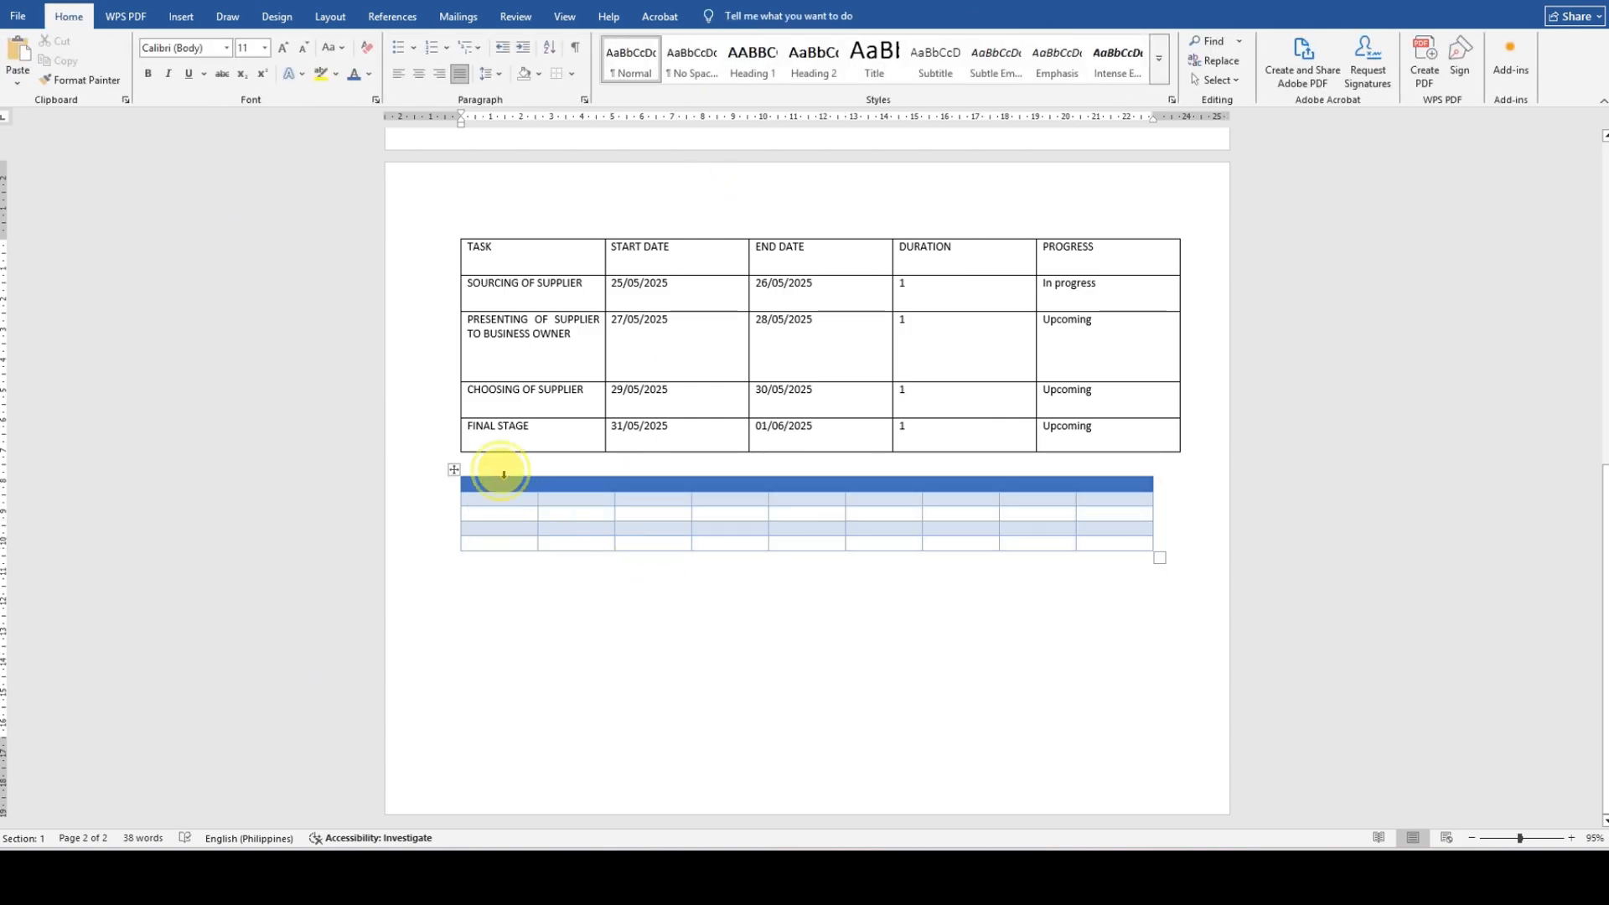
pyautogui.click(503, 474)
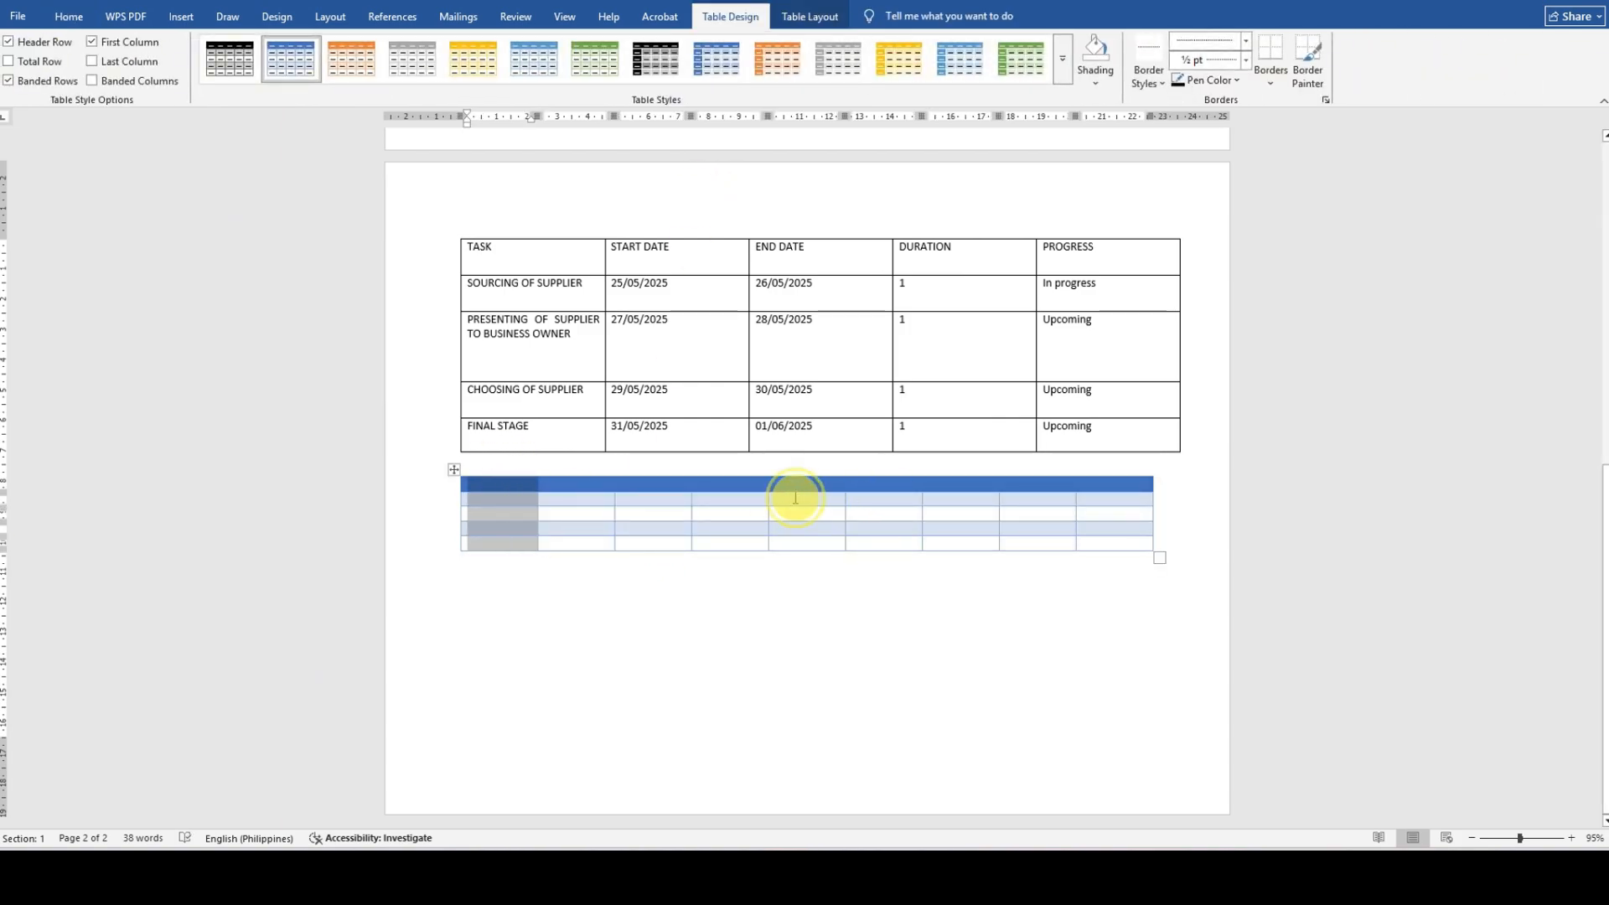
pyautogui.click(795, 498)
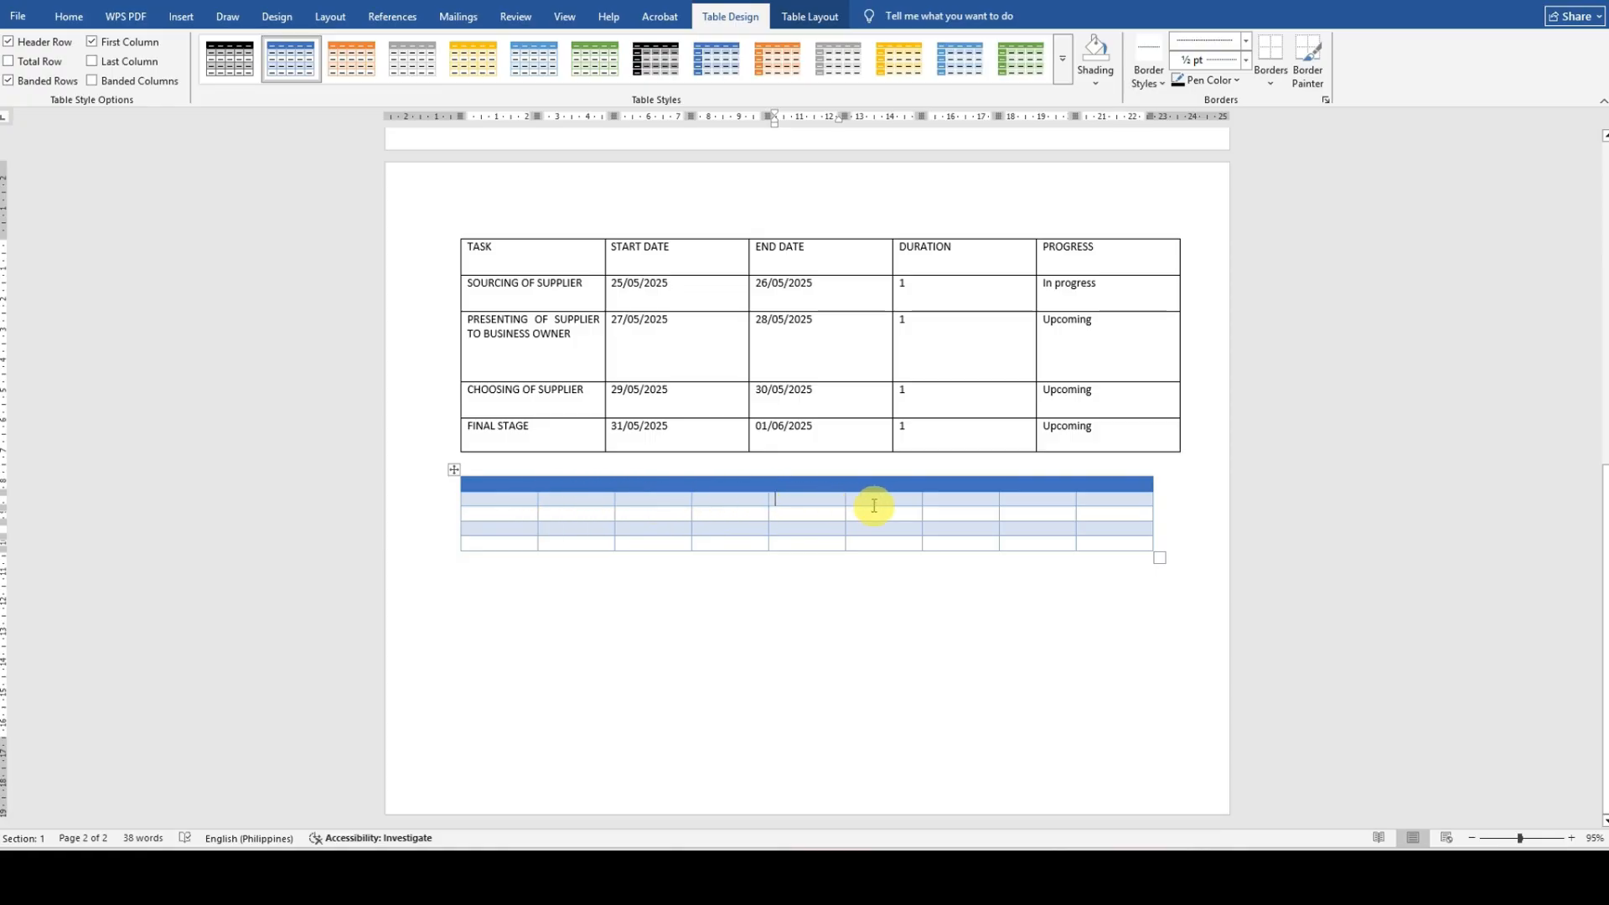
# Fill the new table's second row with TASKS and the daily dates from 25/05/2025 to 01/06/2025
pyautogui.click(497, 503)
pyautogui.write('TASKS')
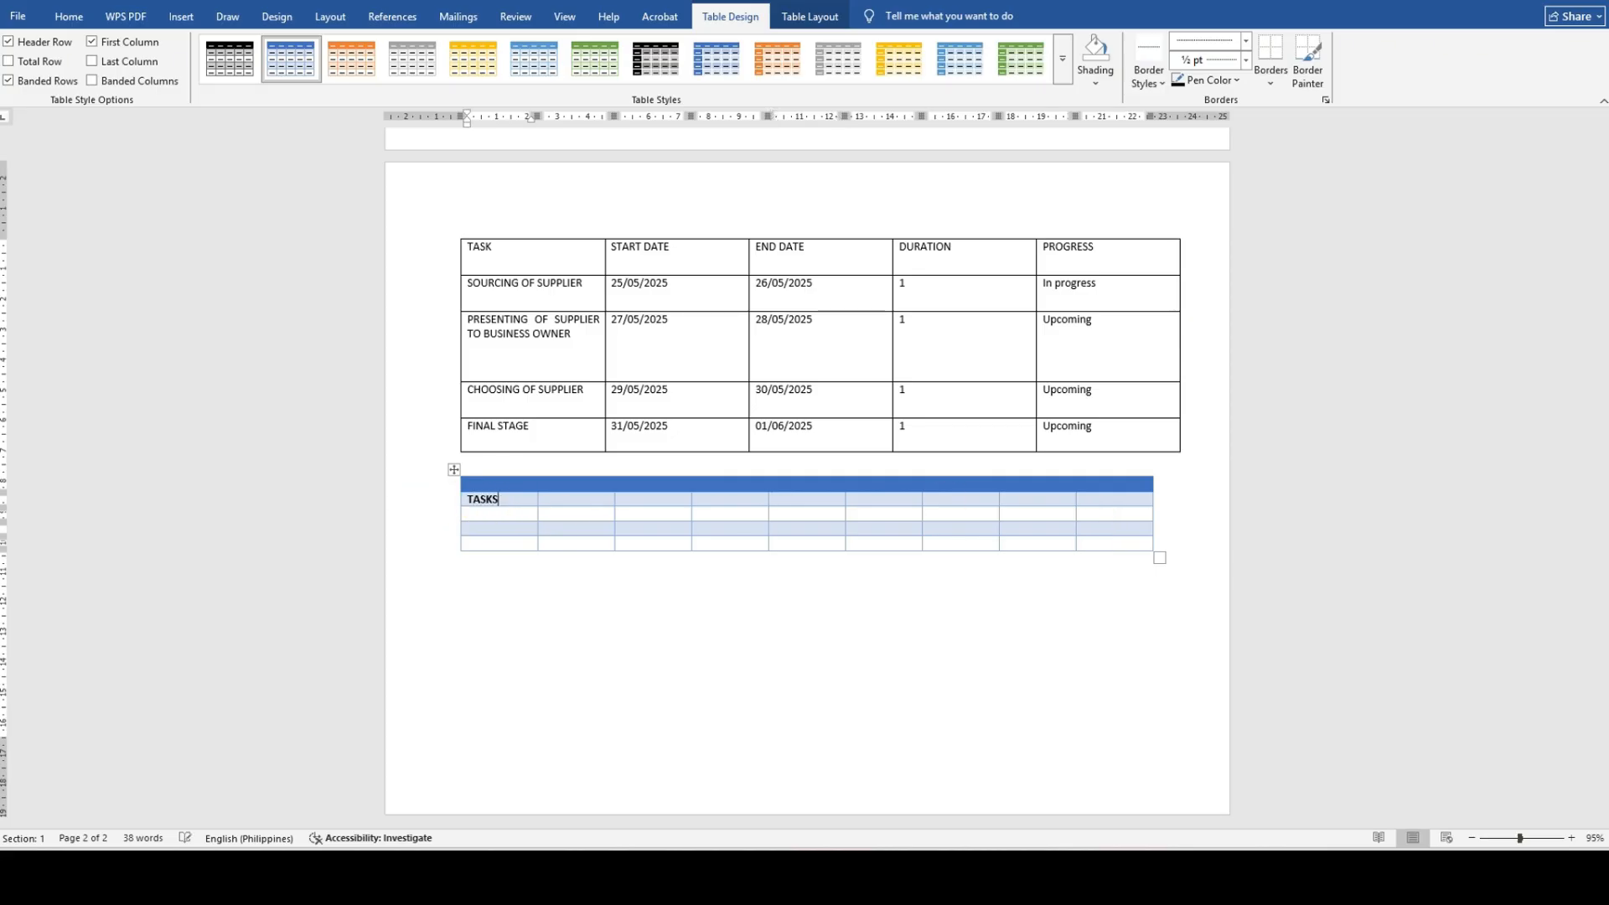
pyautogui.press('Tab')
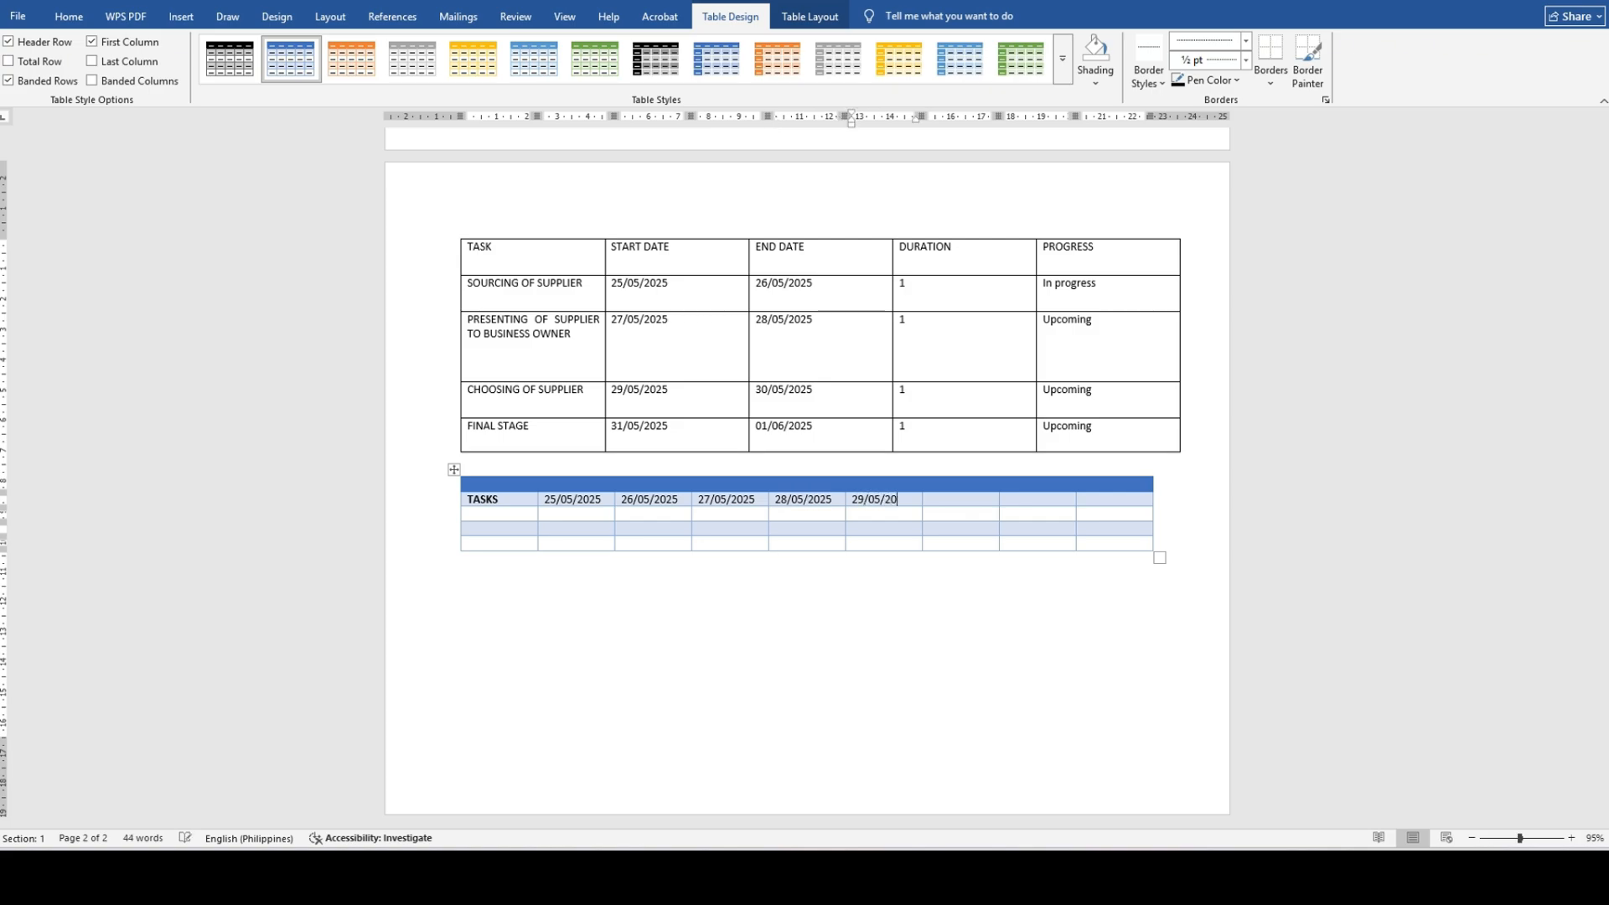
pyautogui.press('BackSpace')
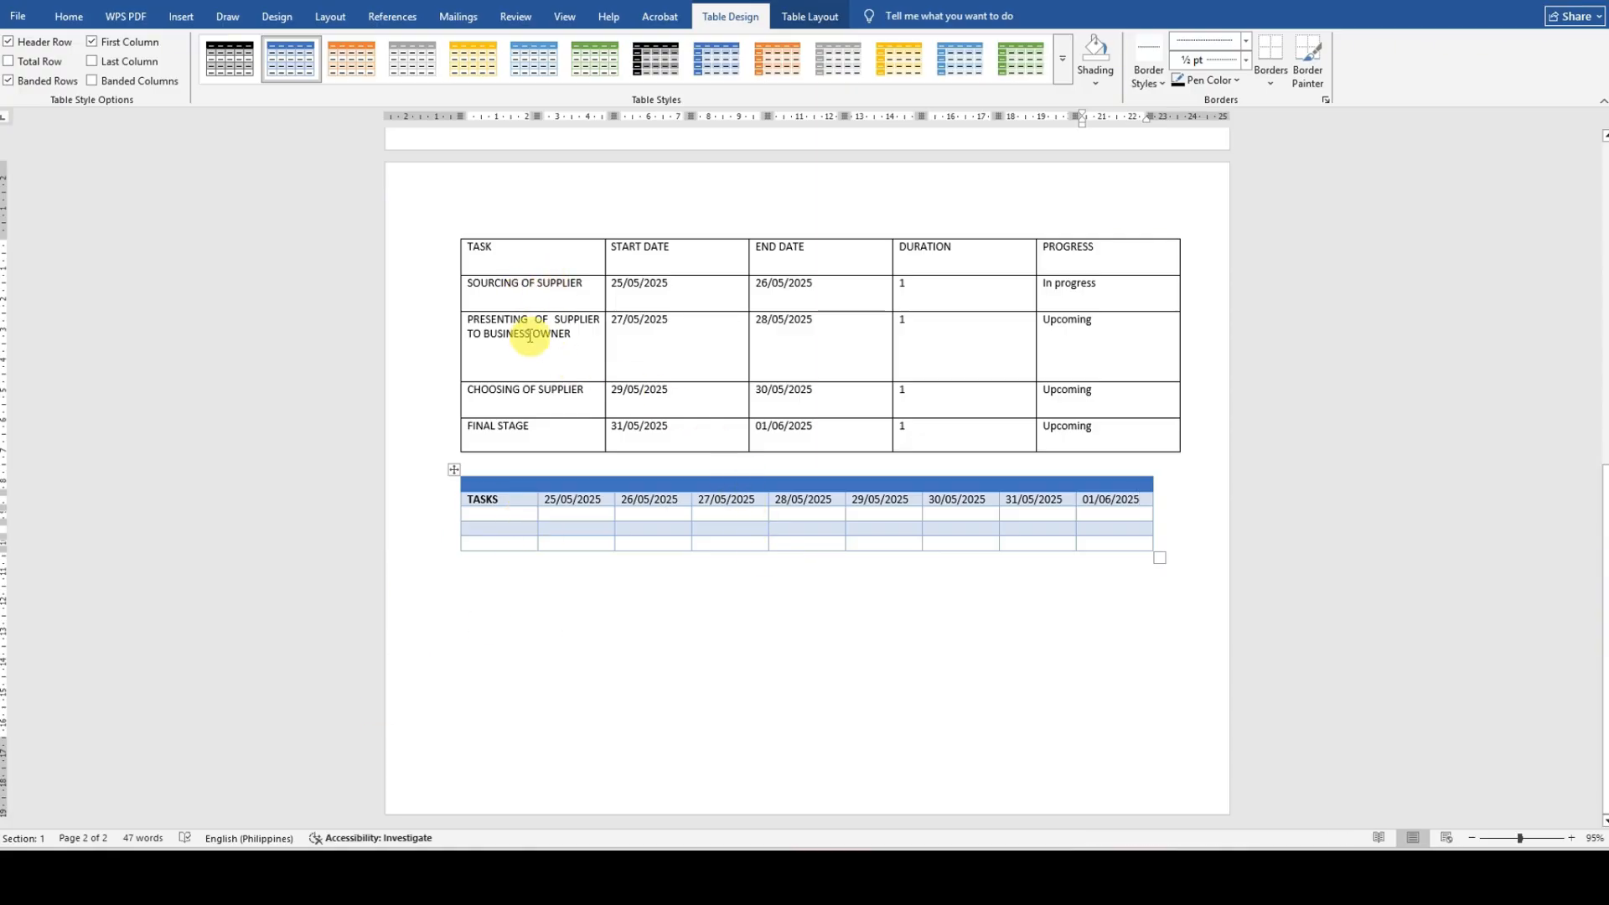
# Add one more empty row at the end of the blue timeline table
pyautogui.press('Tab')
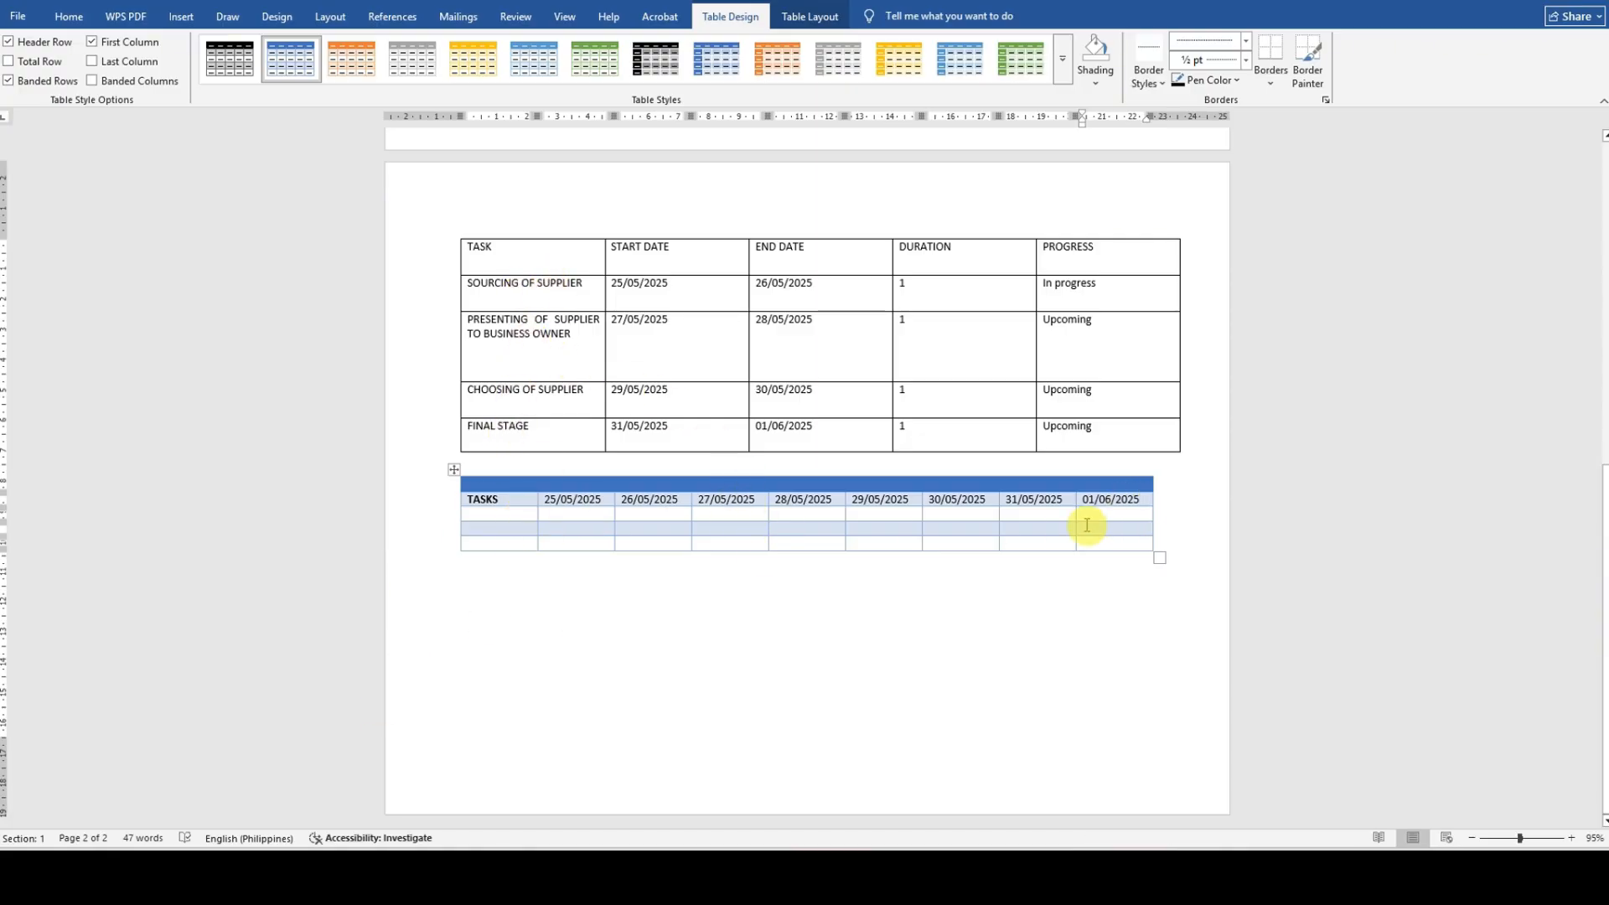
pyautogui.press('Tab')
pyautogui.press('Tab')
pyautogui.press('Tab')
pyautogui.press('Tab')
pyautogui.press('Tab')
pyautogui.press('Tab')
pyautogui.press('Tab')
pyautogui.press('Tab')
pyautogui.press('Tab')
pyautogui.press('Tab')
pyautogui.press('Tab')
pyautogui.press('Tab')
pyautogui.press('Tab')
pyautogui.press('Tab')
pyautogui.press('Tab')
pyautogui.press('Tab')
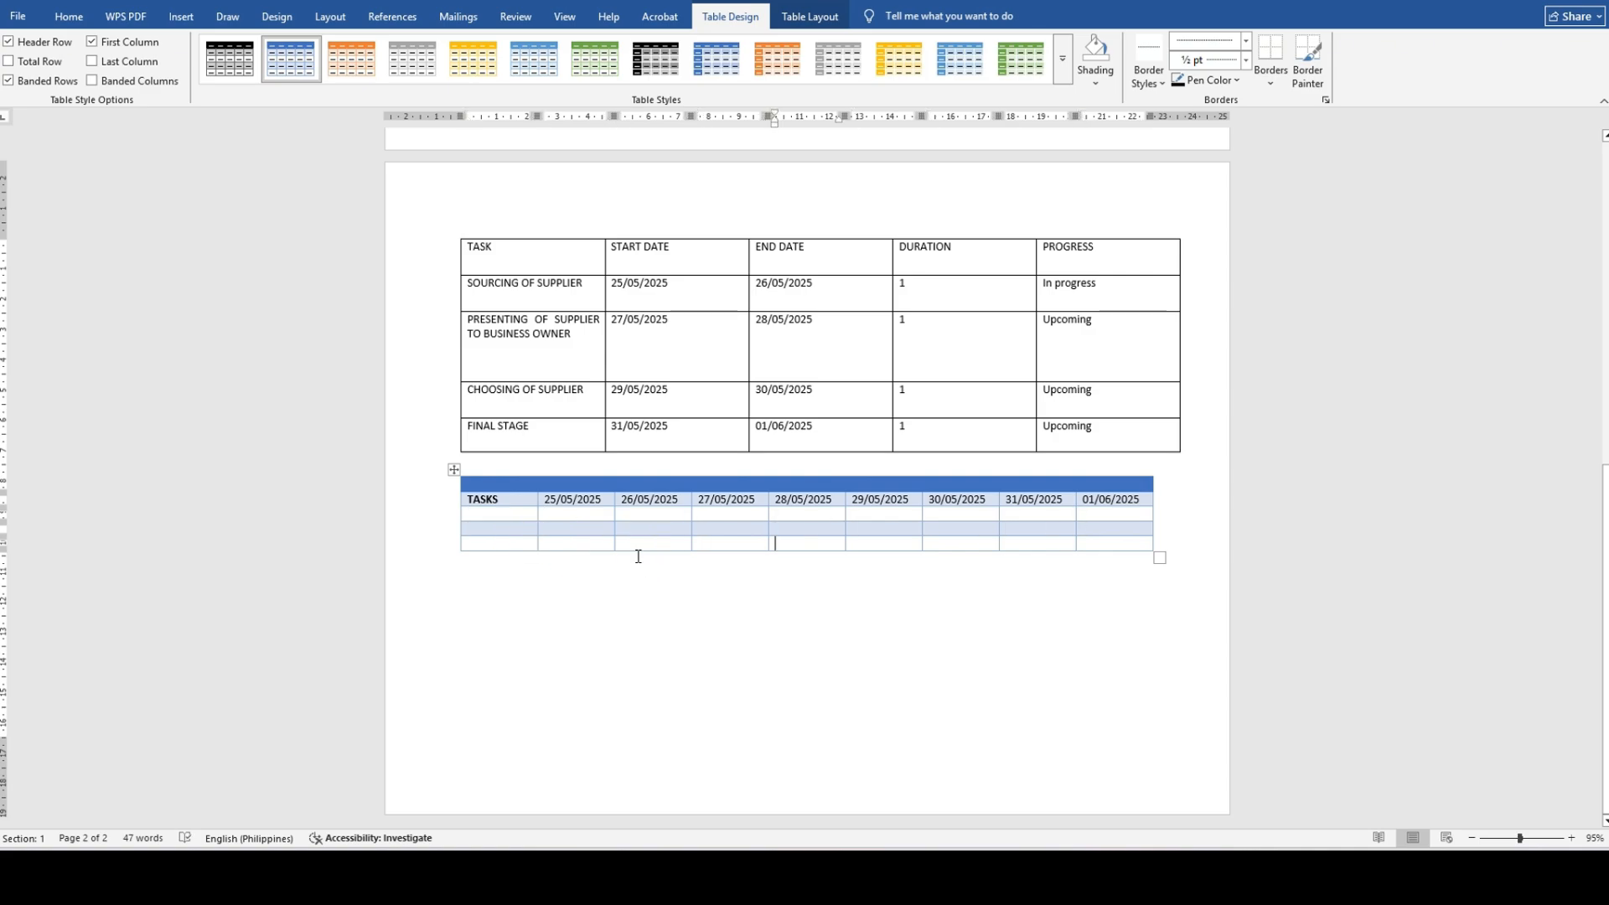
pyautogui.press('Tab')
pyautogui.press('Tab')
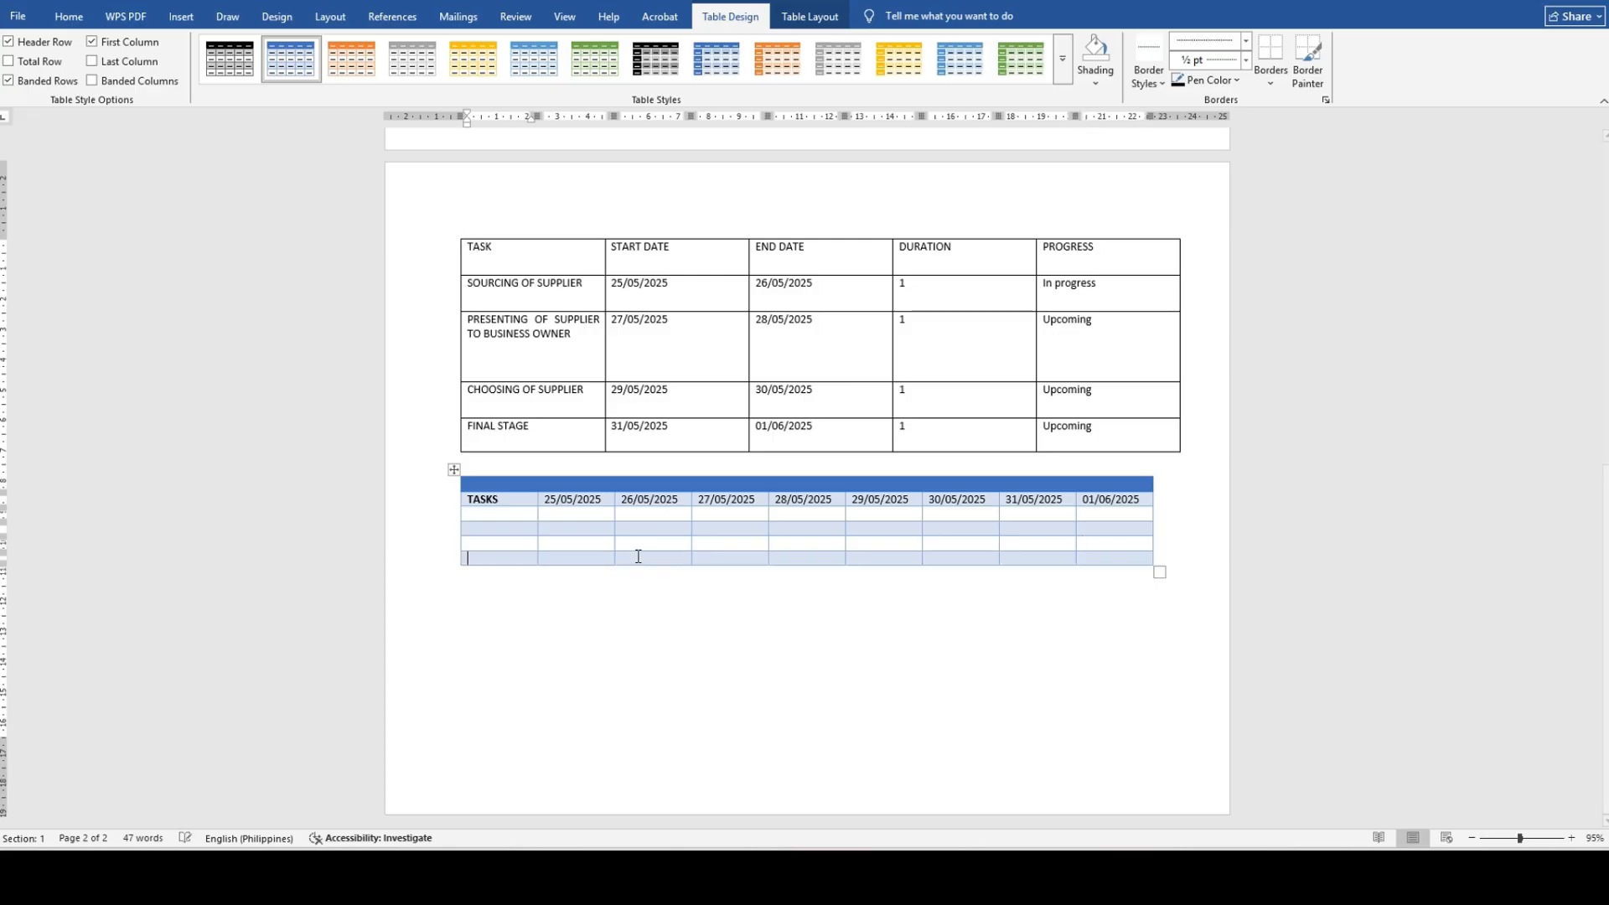
# Copy SOURCING OF SUPPLIER and PRESENTING OF SUPPLIER TO BUSINESS OWNER from the task table into the first two rows under TASKS
pyautogui.click(488, 514)
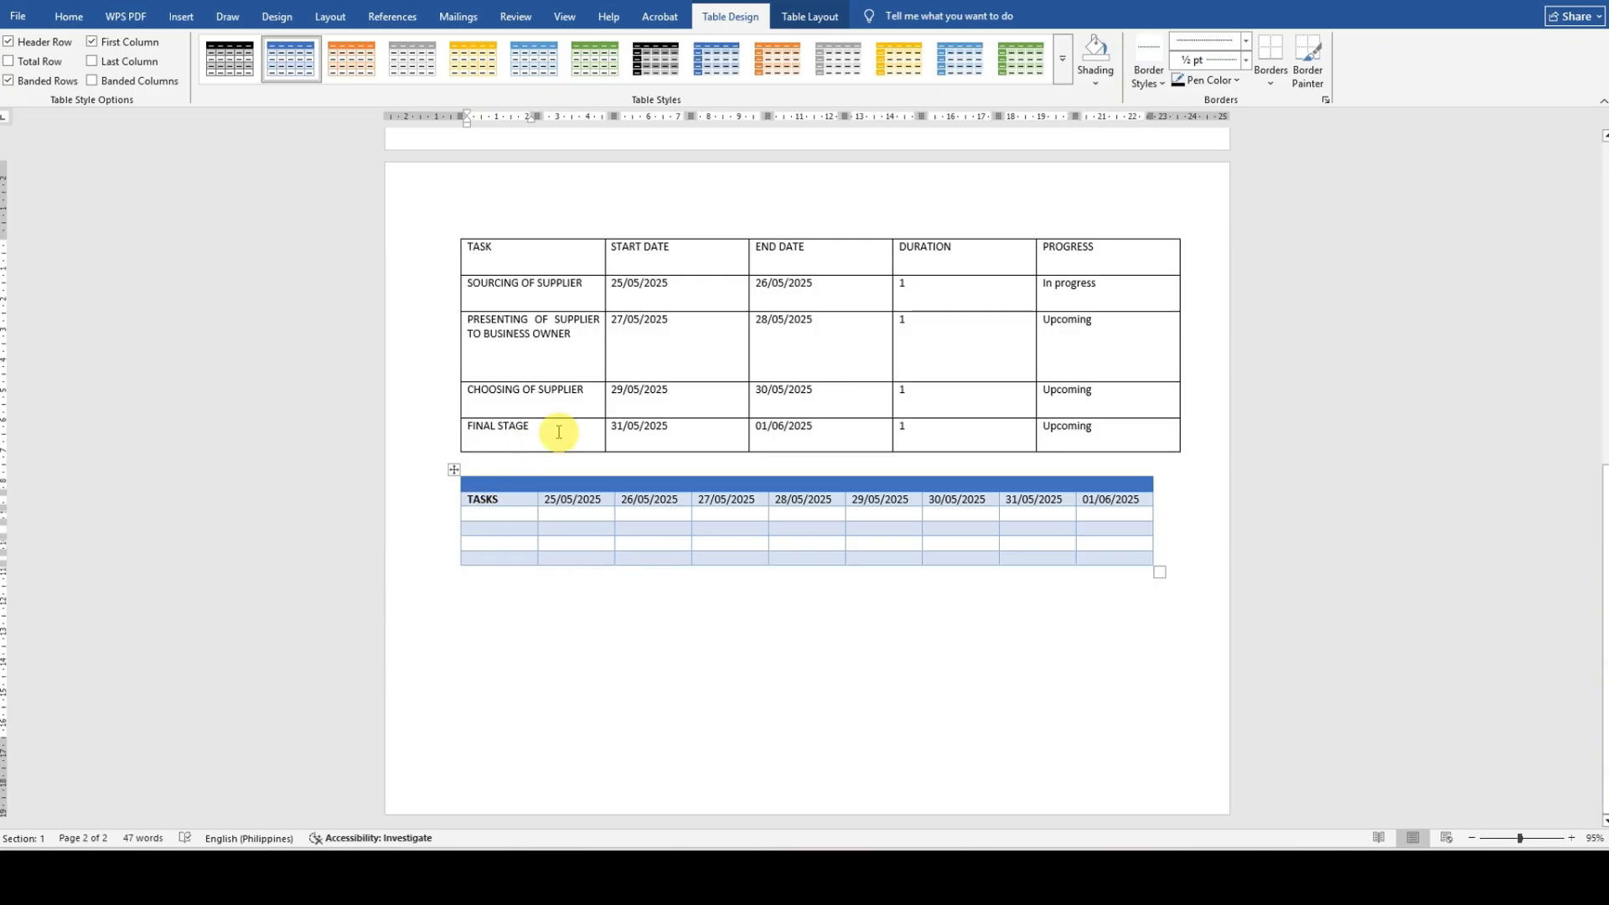
pyautogui.moveTo(582, 283); pyautogui.dragTo(475, 283)
pyautogui.hotkey('ctrl', 'c')
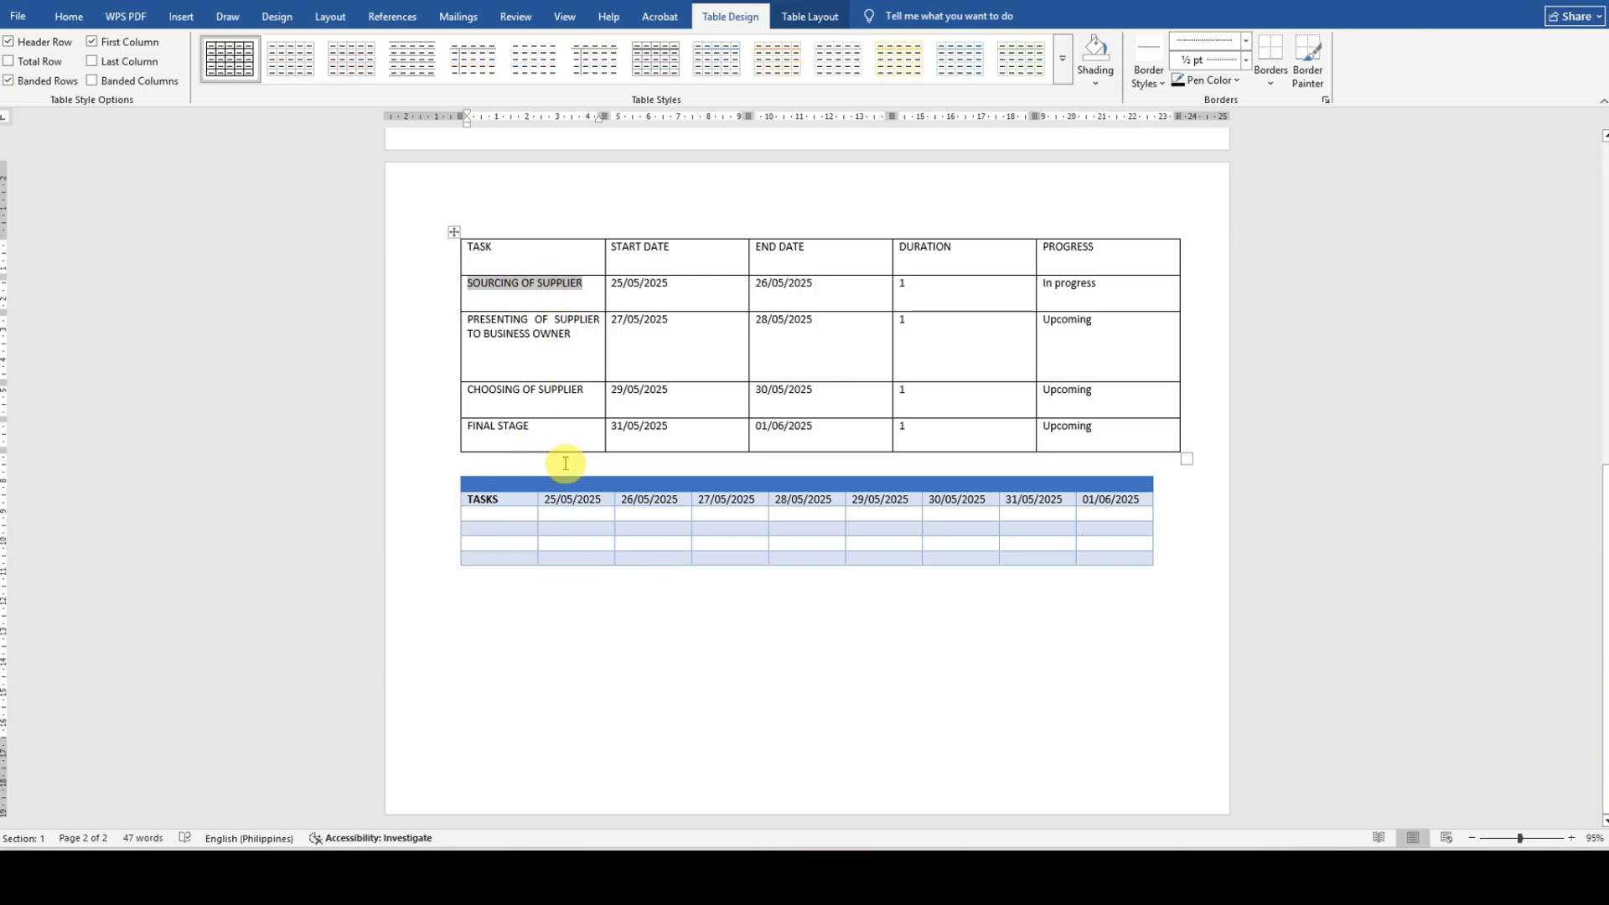
pyautogui.rightClick(503, 526)
pyautogui.click(498, 517)
pyautogui.hotkey('ctrl', 'v')
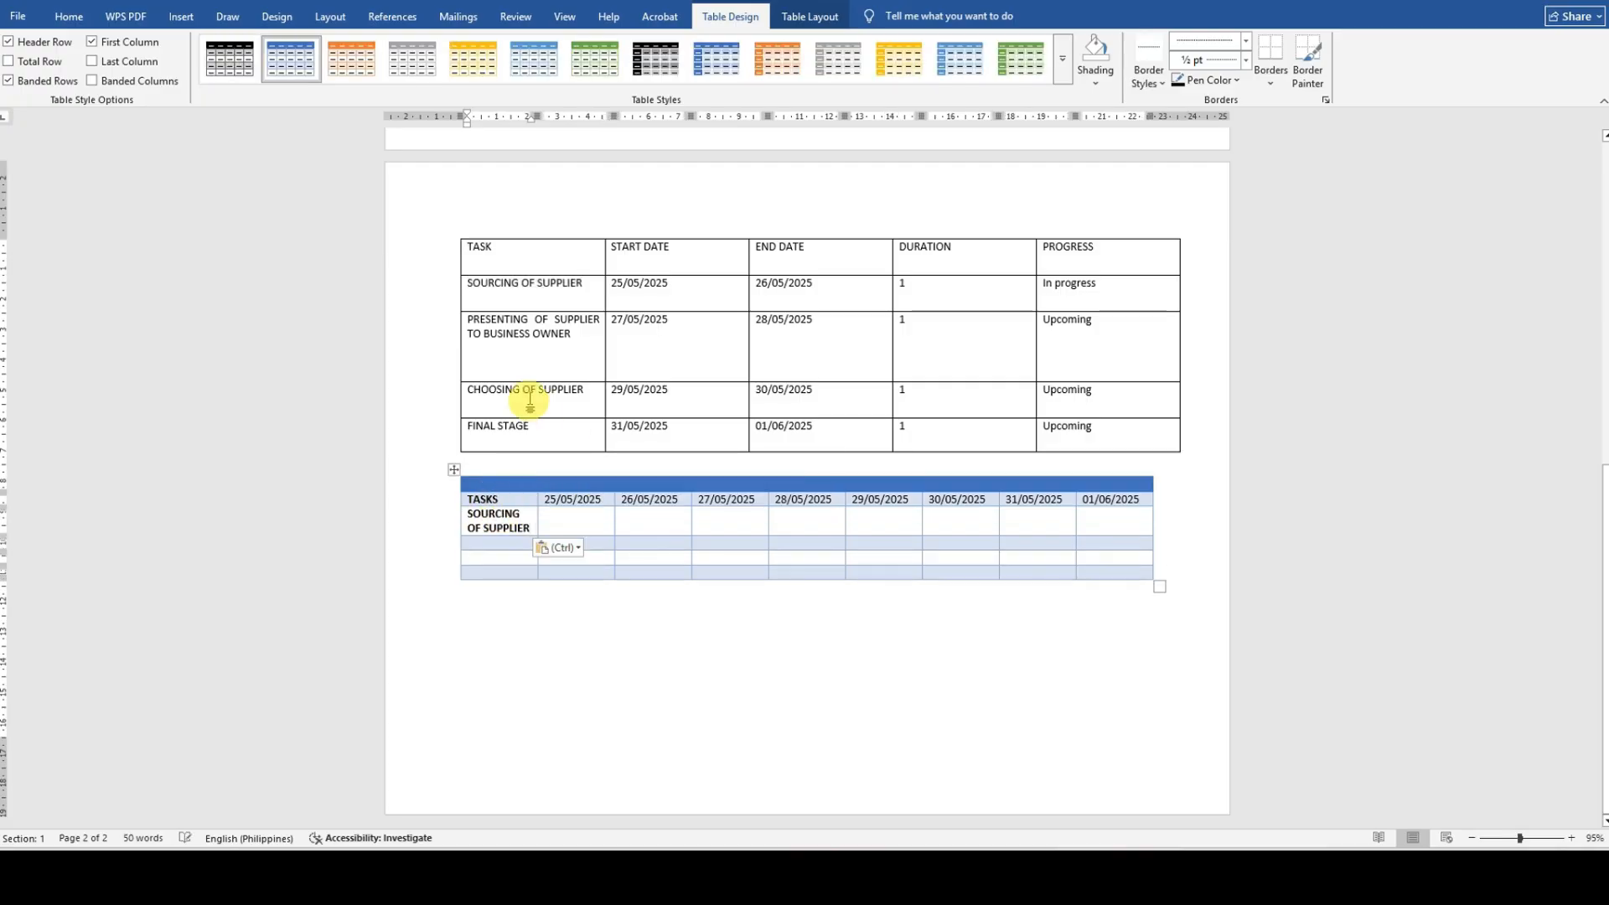
pyautogui.moveTo(573, 334); pyautogui.dragTo(467, 319)
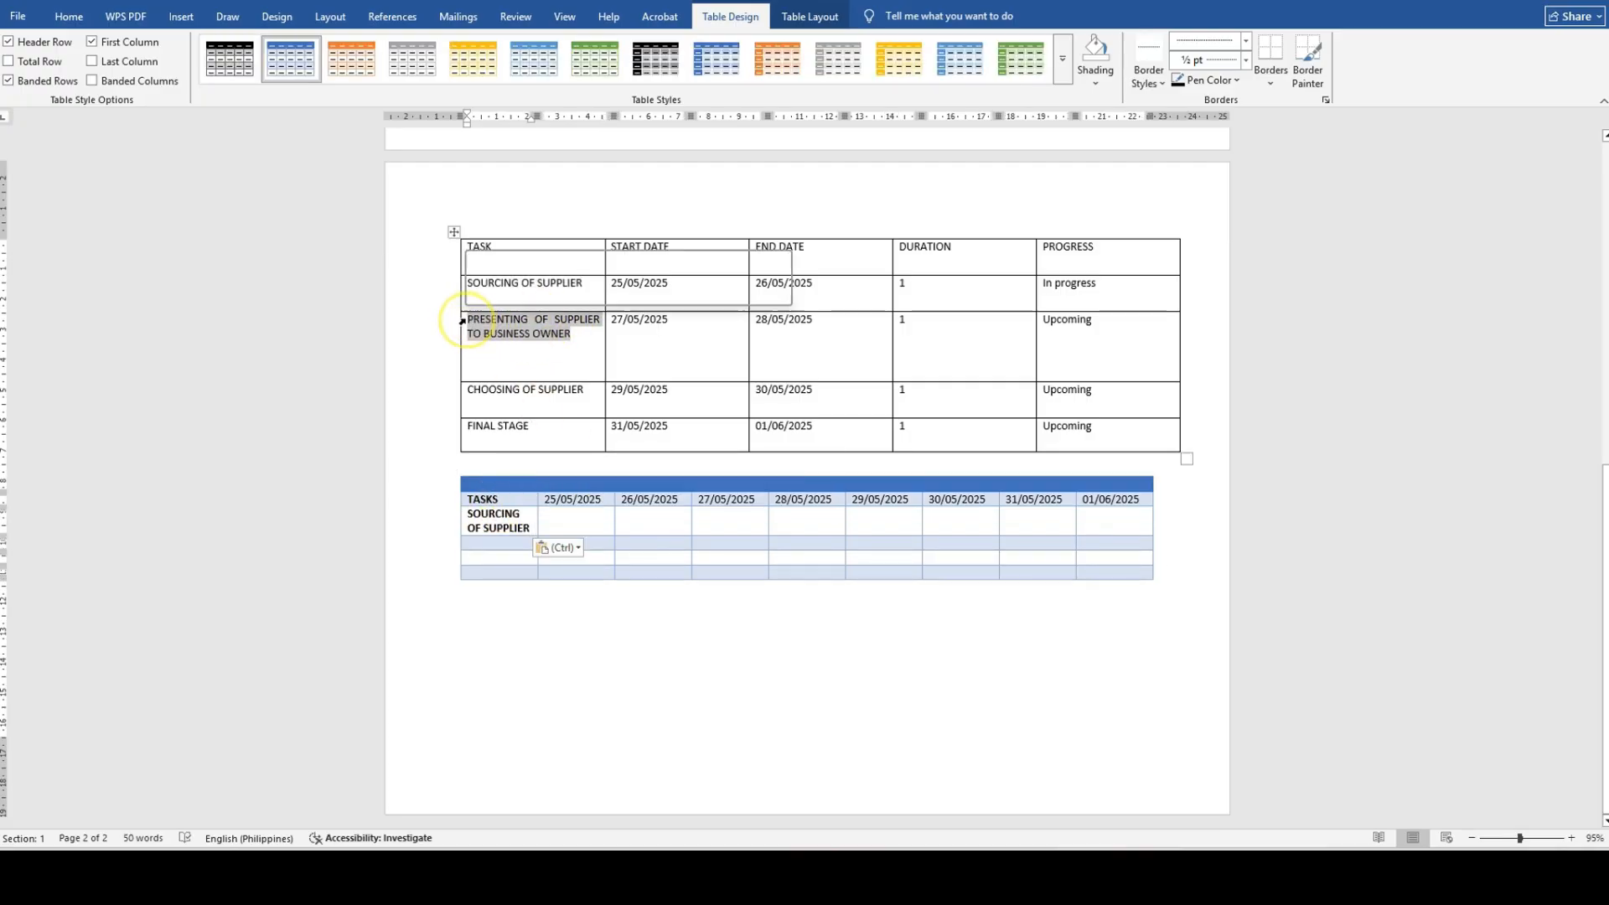
pyautogui.click(500, 547)
pyautogui.write('PRESENTING OF SUPPLIER TO BUSINESS OWNER')
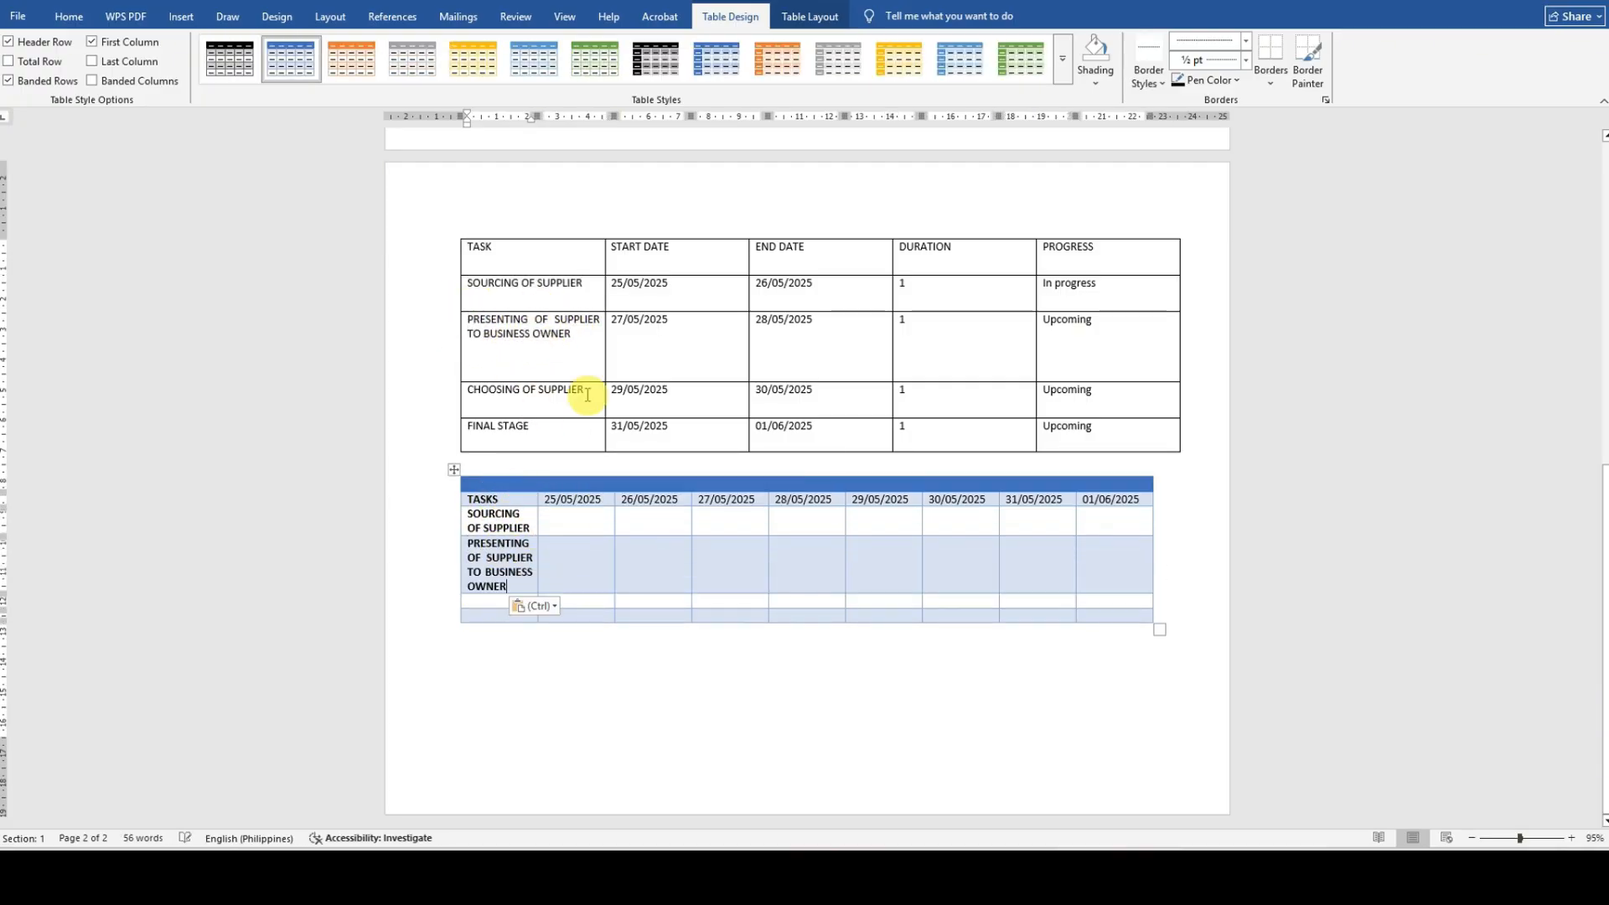
# Copy CHOOSING OF SUPPLIER from the task table into the third row under TASKS
pyautogui.moveTo(555, 388); pyautogui.dragTo(466, 390)
pyautogui.hotkey('ctrl', 'c')
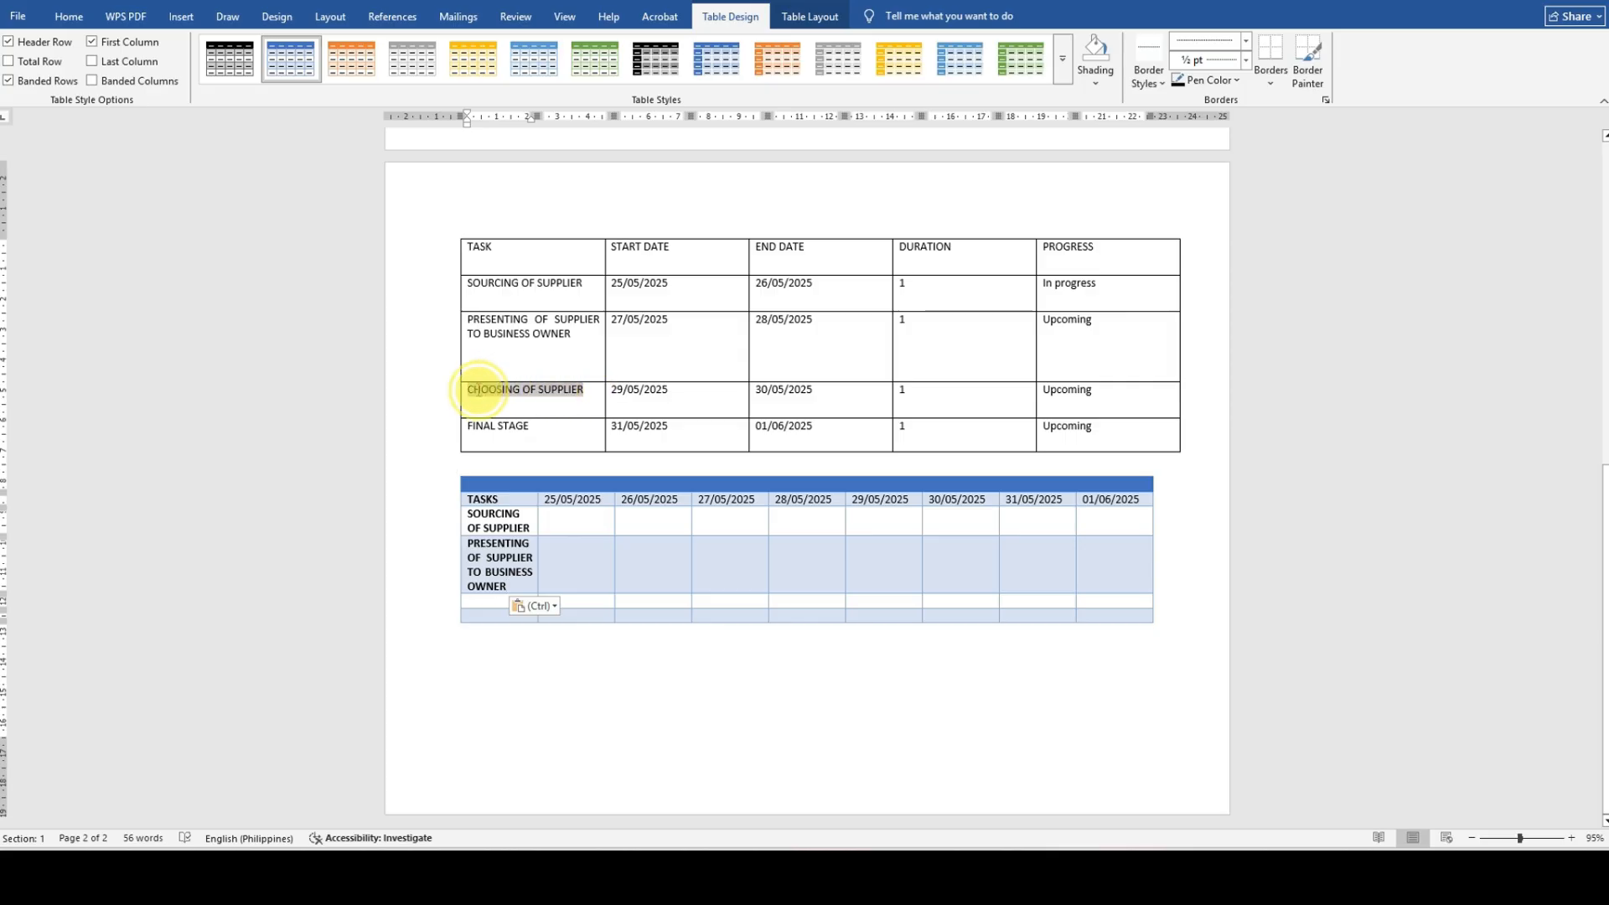
pyautogui.click(504, 609)
pyautogui.hotkey('ctrl', 'v')
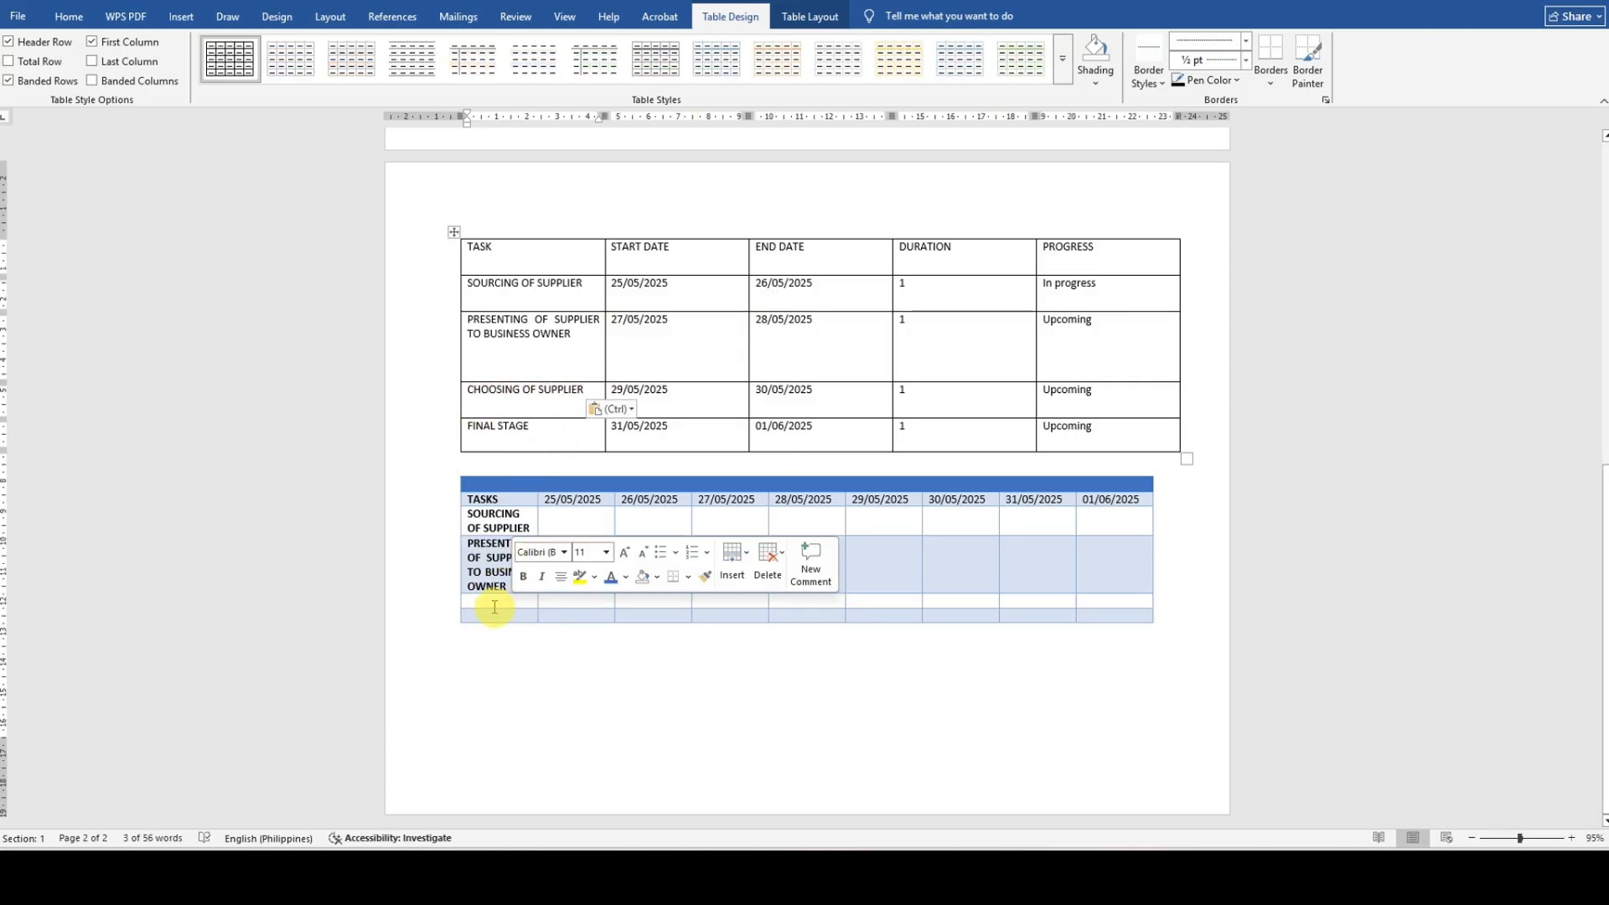
pyautogui.click(491, 602)
pyautogui.hotkey('ctrl', 'v')
# Copy FINAL STAGE into the timeline table's last row and make that row taller
pyautogui.moveTo(536, 426); pyautogui.dragTo(467, 427)
pyautogui.hotkey('ctrl', 'c')
pyautogui.click(505, 629)
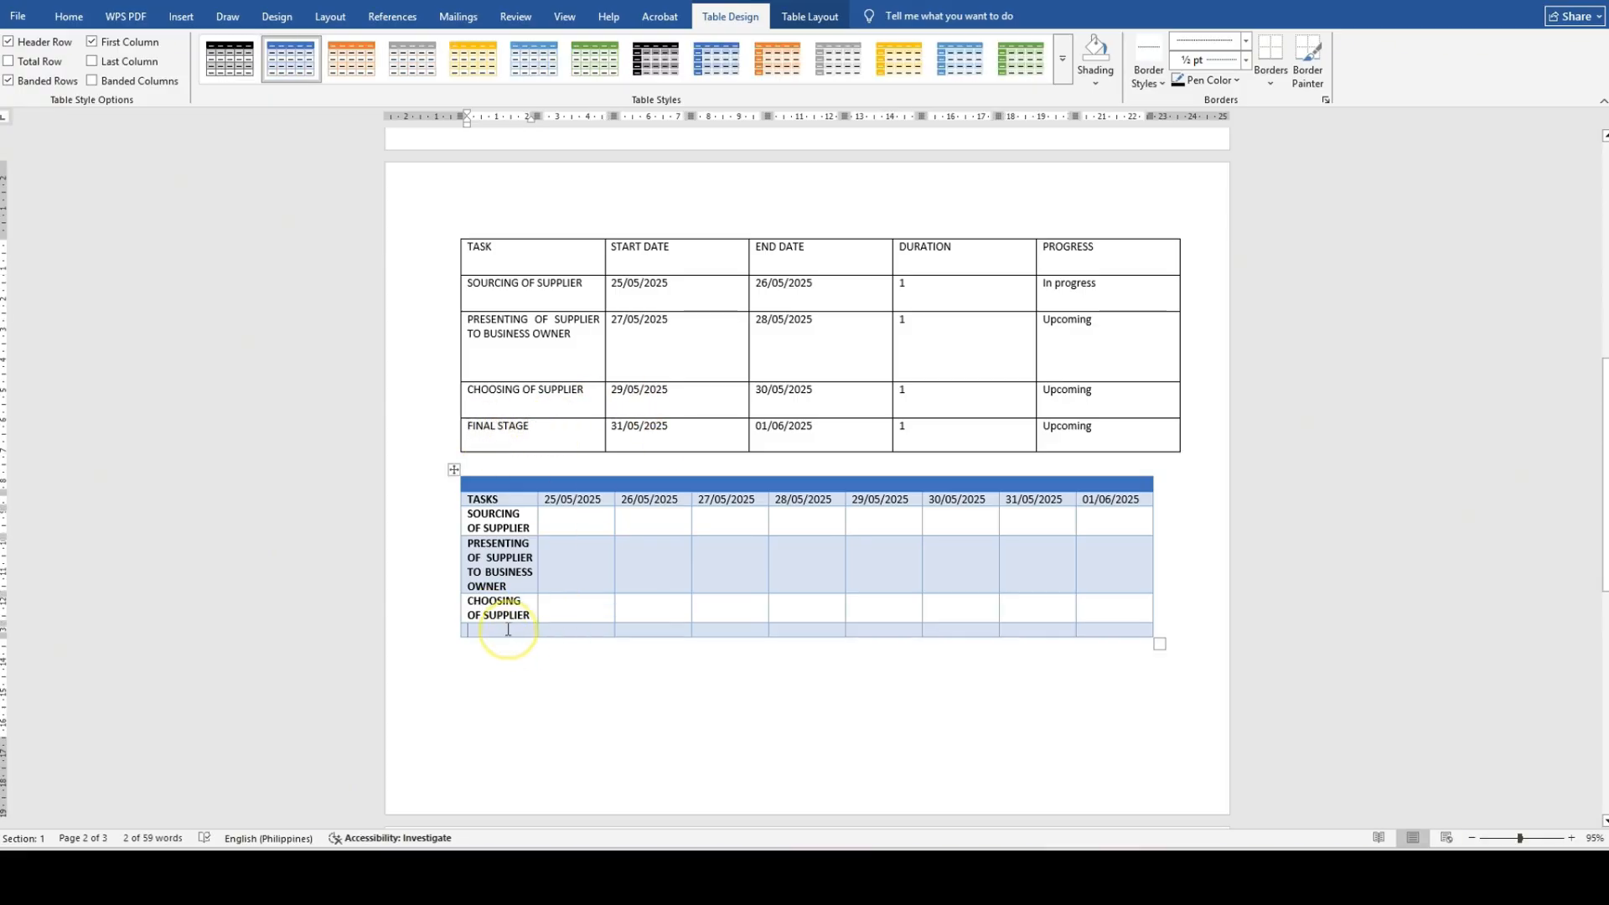
pyautogui.hotkey('ctrl', 'v')
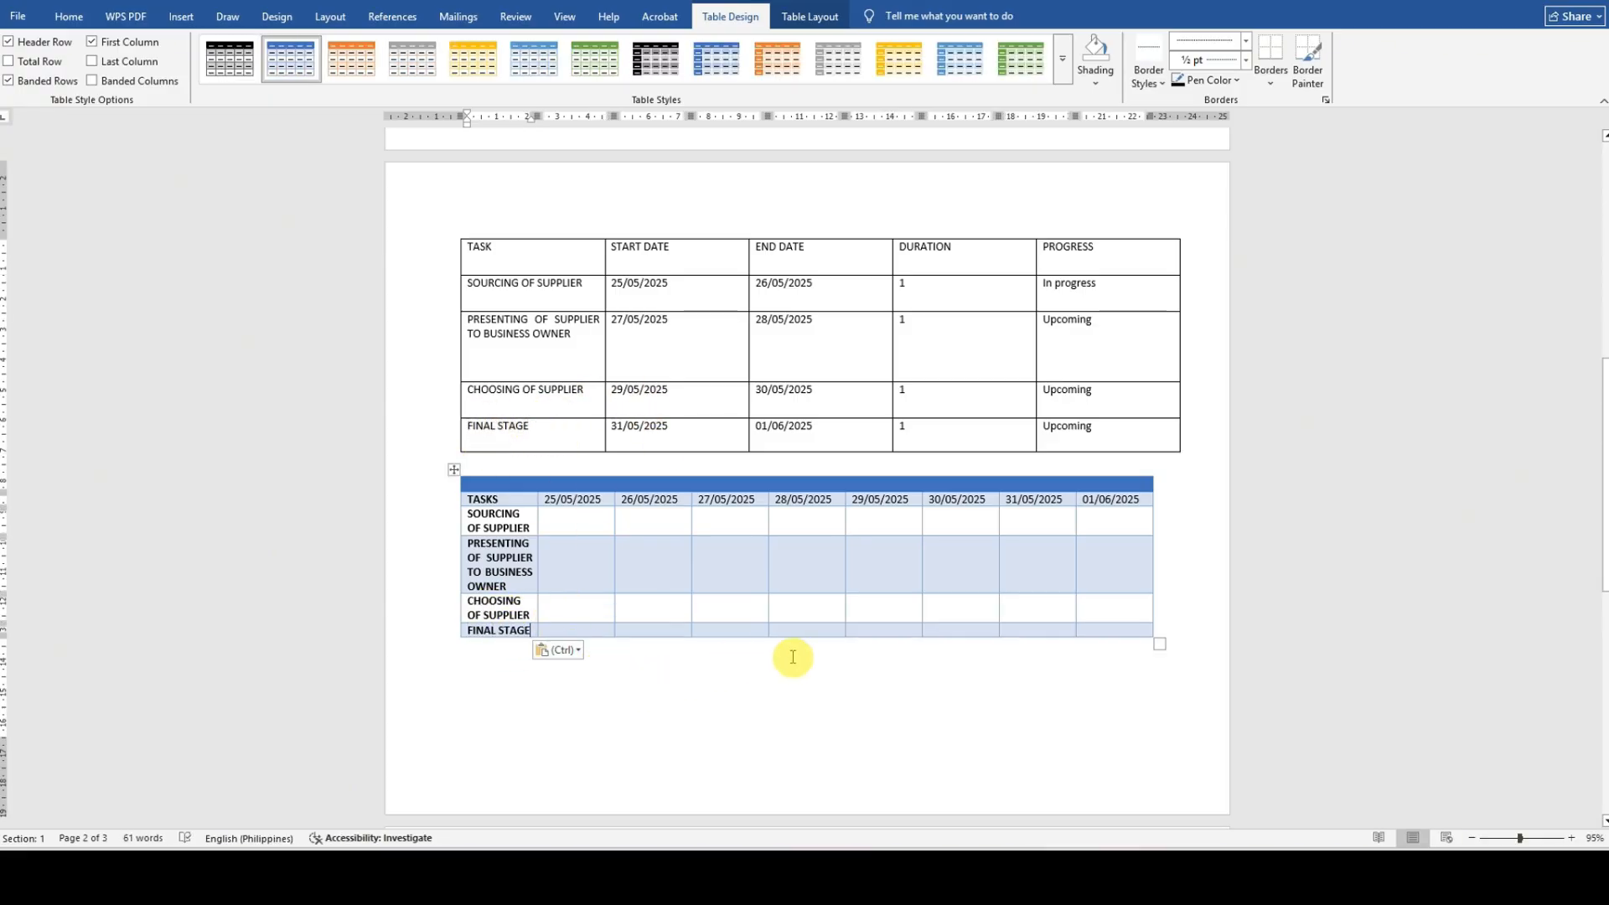
pyautogui.moveTo(919, 635); pyautogui.dragTo(928, 677)
pyautogui.click(889, 769)
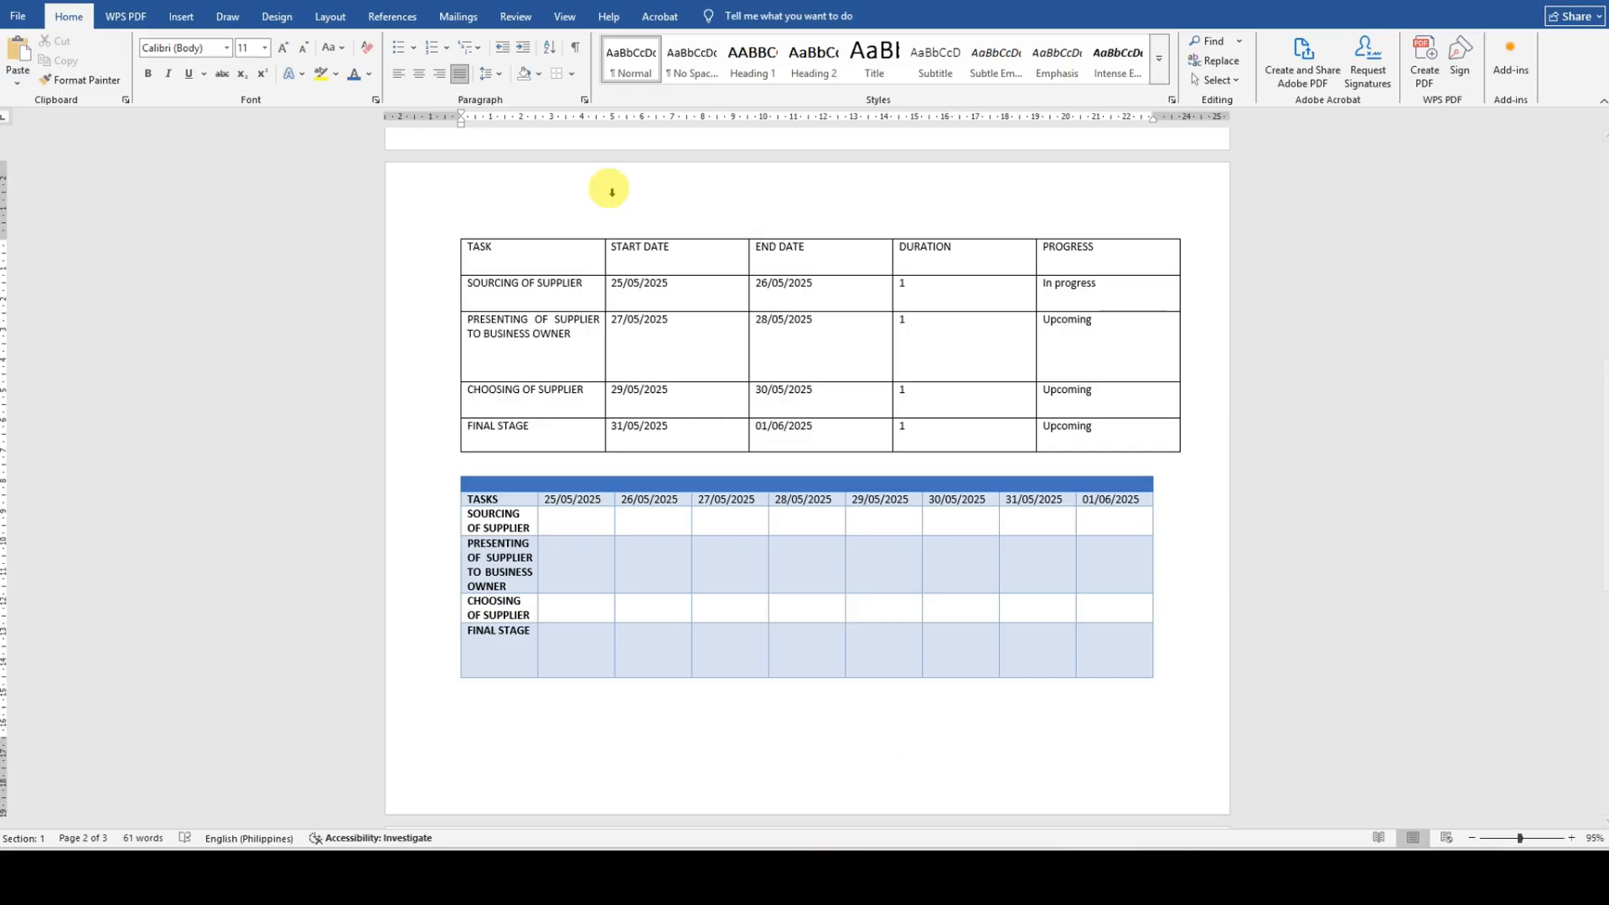
# Set the font size of the dates in the timeline table's date row to 12, keeping the Calibri font
pyautogui.moveTo(546, 499); pyautogui.dragTo(1120, 499)
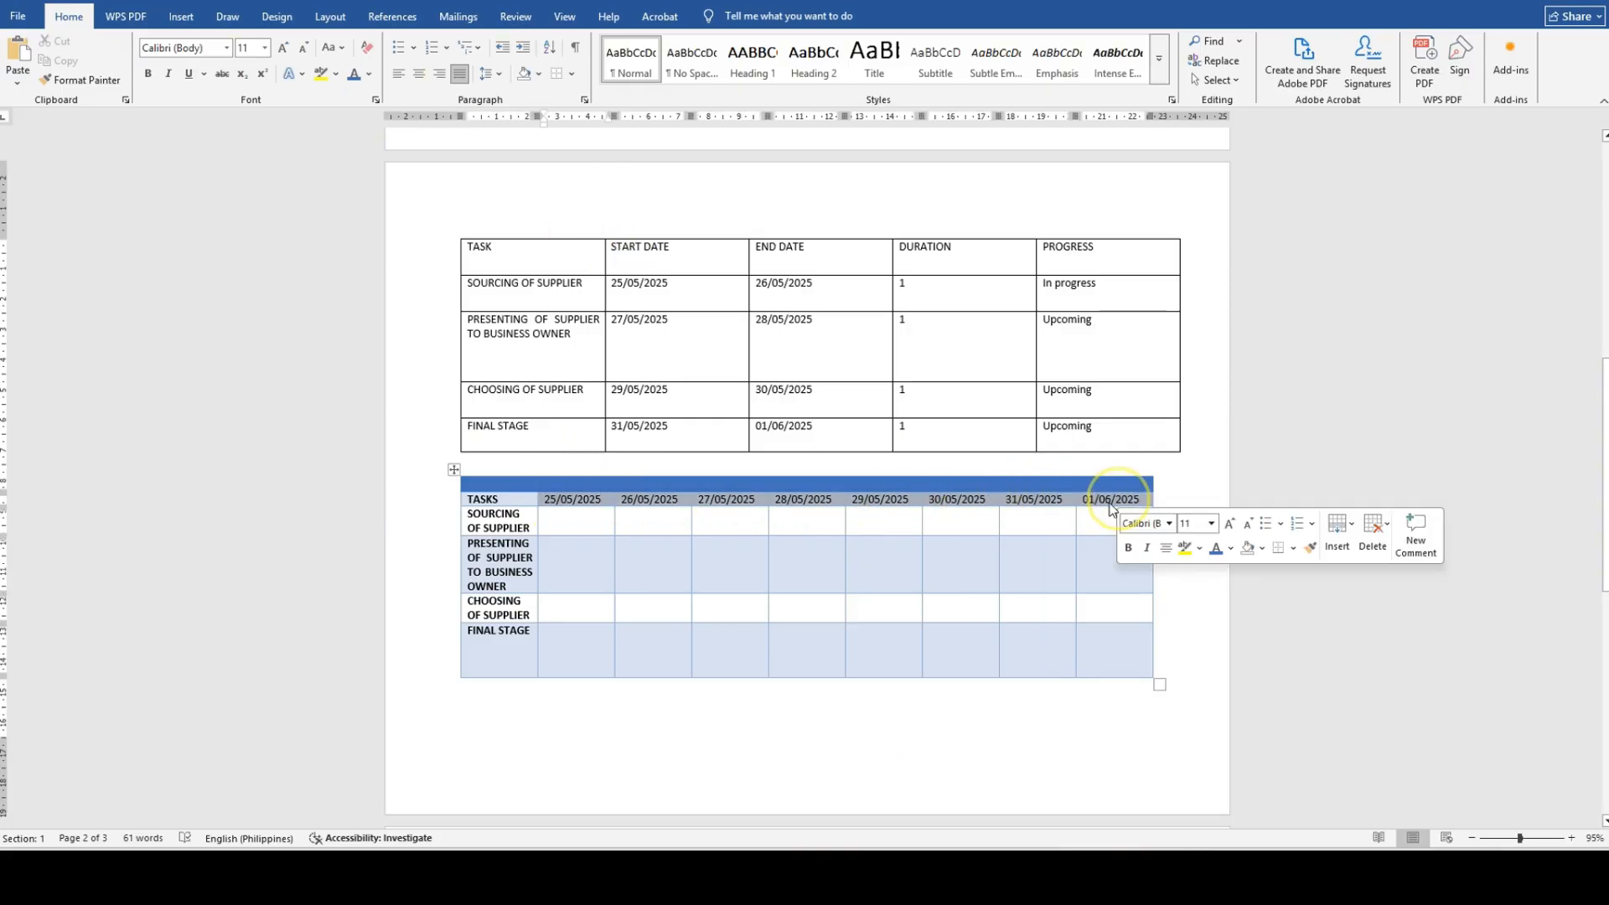
pyautogui.click(1169, 525)
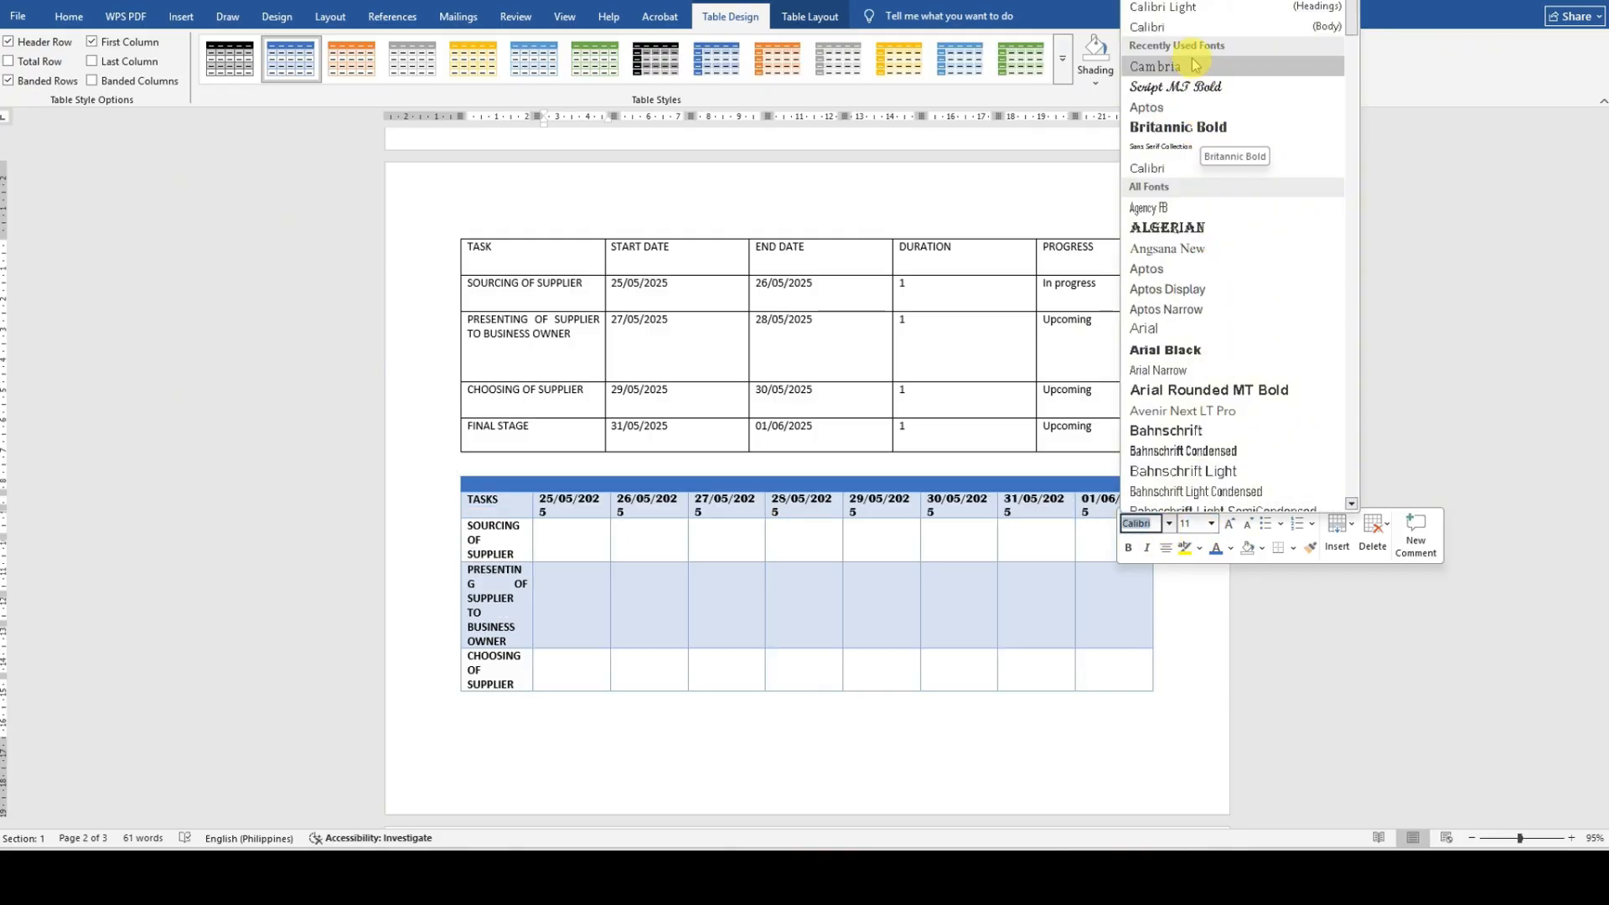
pyautogui.click(1186, 32)
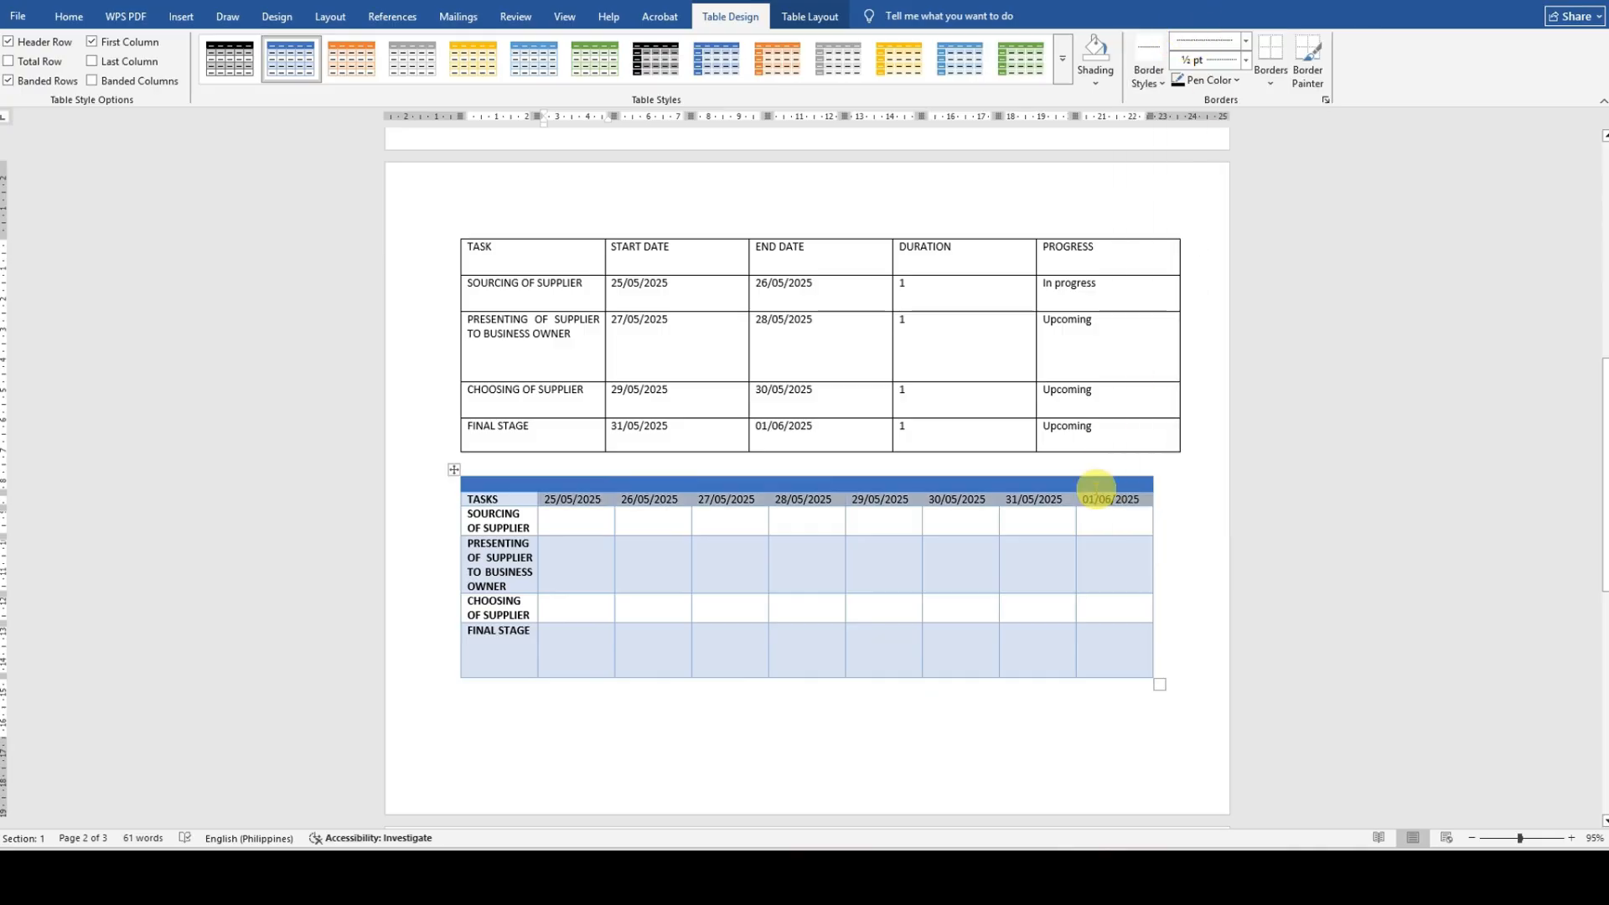
pyautogui.click(73, 16)
pyautogui.click(264, 50)
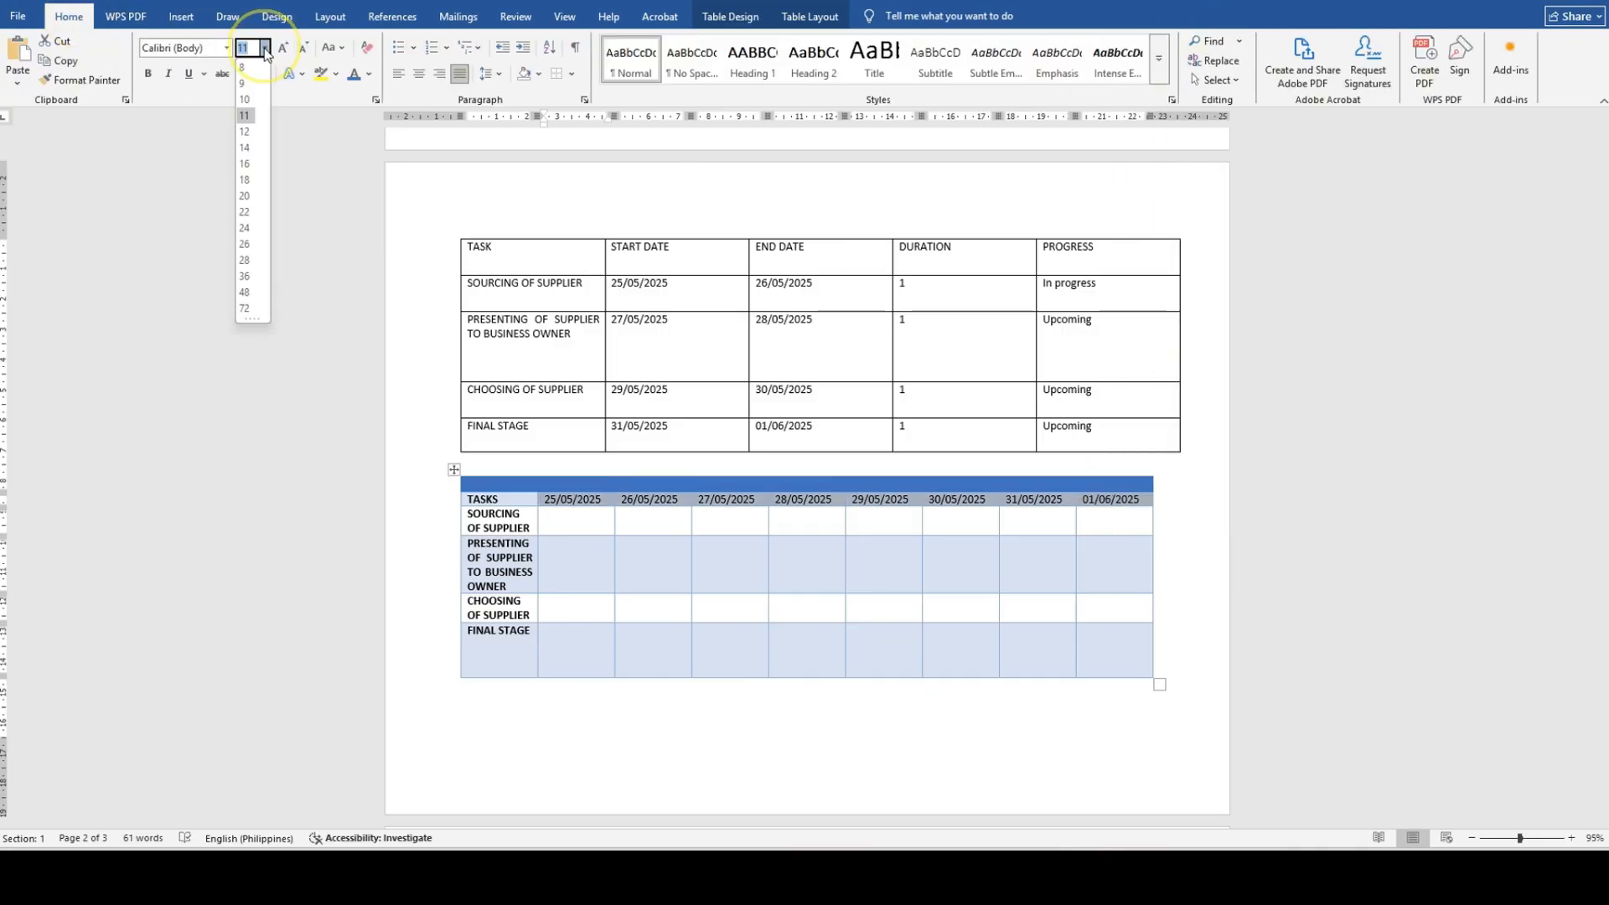
pyautogui.press('Escape')
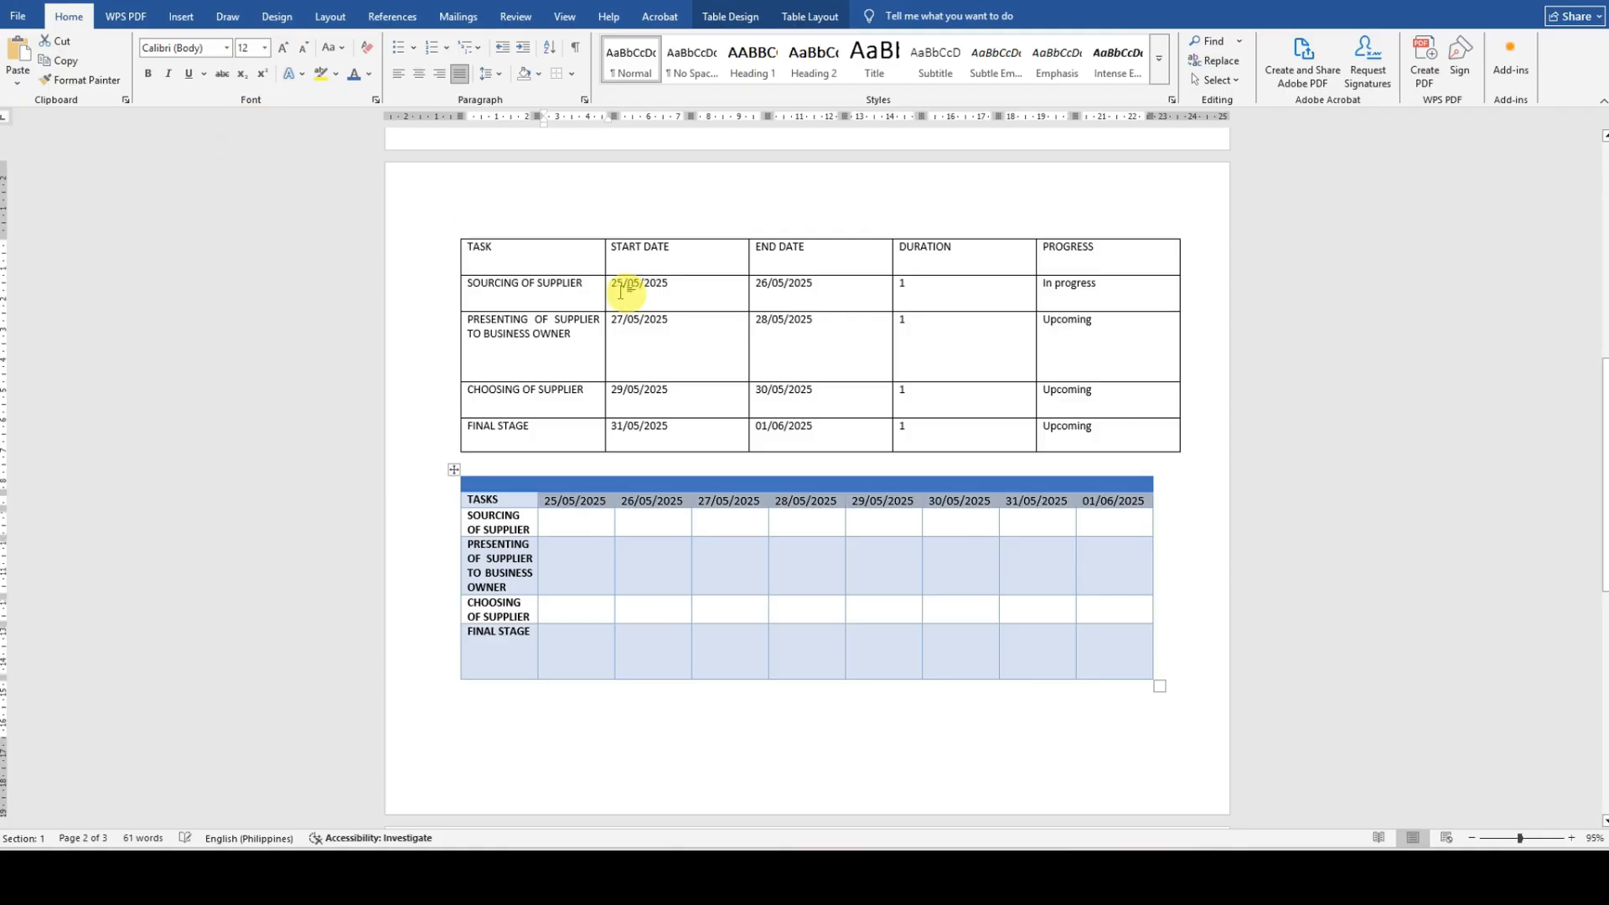
pyautogui.click(776, 770)
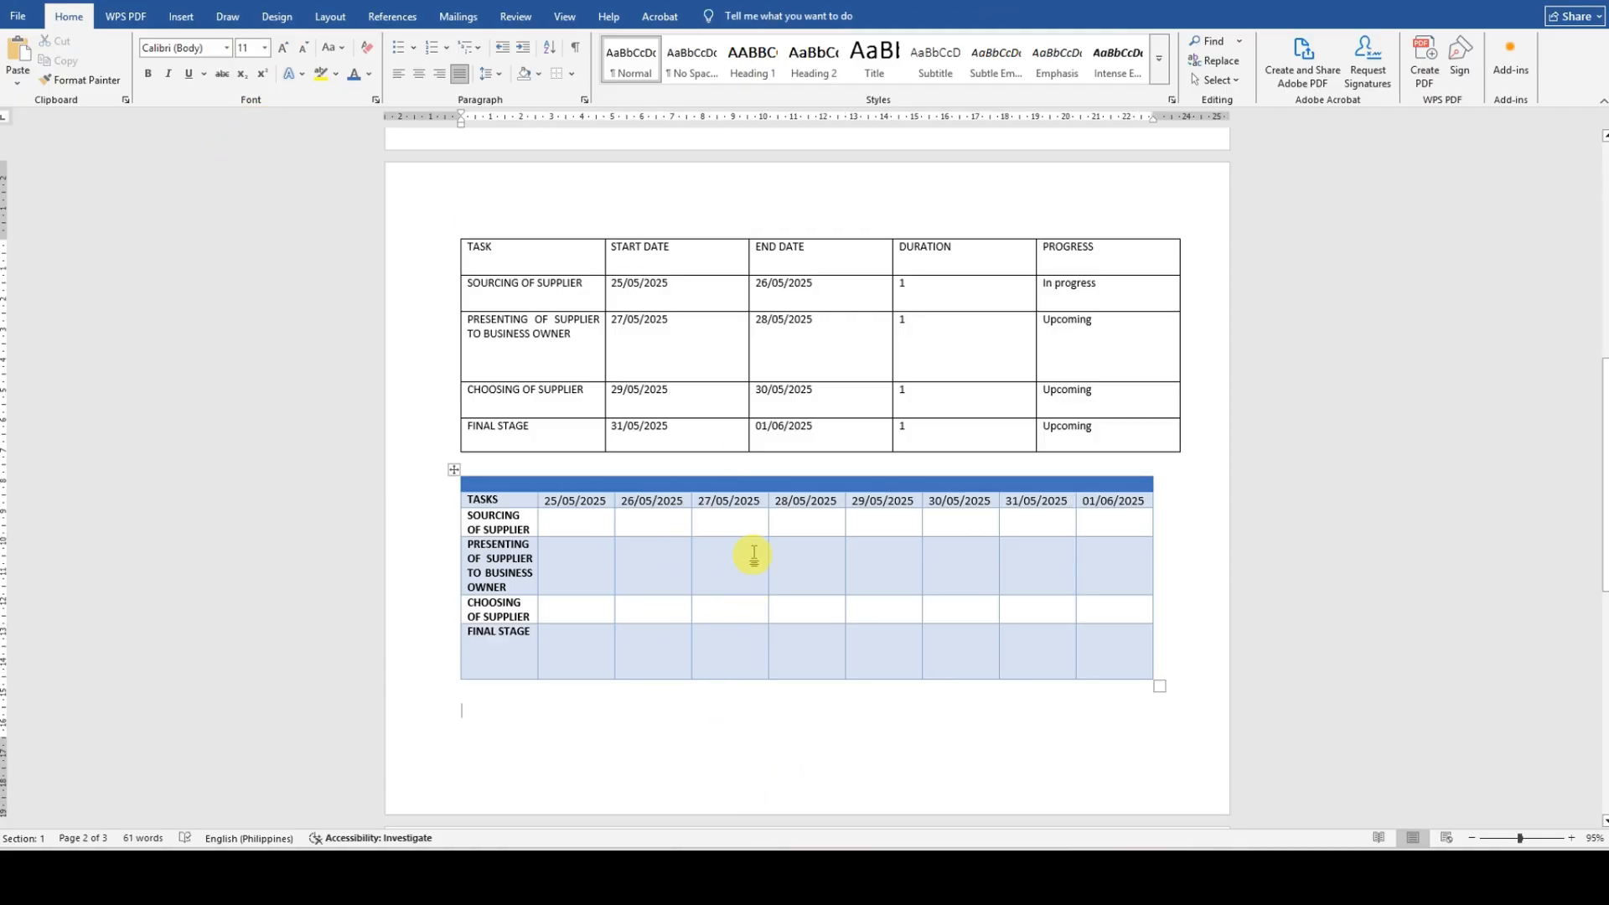
# Make the SOURCING OF SUPPLIER and CHOOSING OF SUPPLIER rows of the timeline table slightly taller
pyautogui.moveTo(755, 537); pyautogui.dragTo(756, 547)
pyautogui.moveTo(634, 635); pyautogui.dragTo(634, 654)
# Center the task names from SOURCING OF SUPPLIER to FINAL STAGE in the timeline table's first column
pyautogui.moveTo(532, 666); pyautogui.dragTo(494, 520)
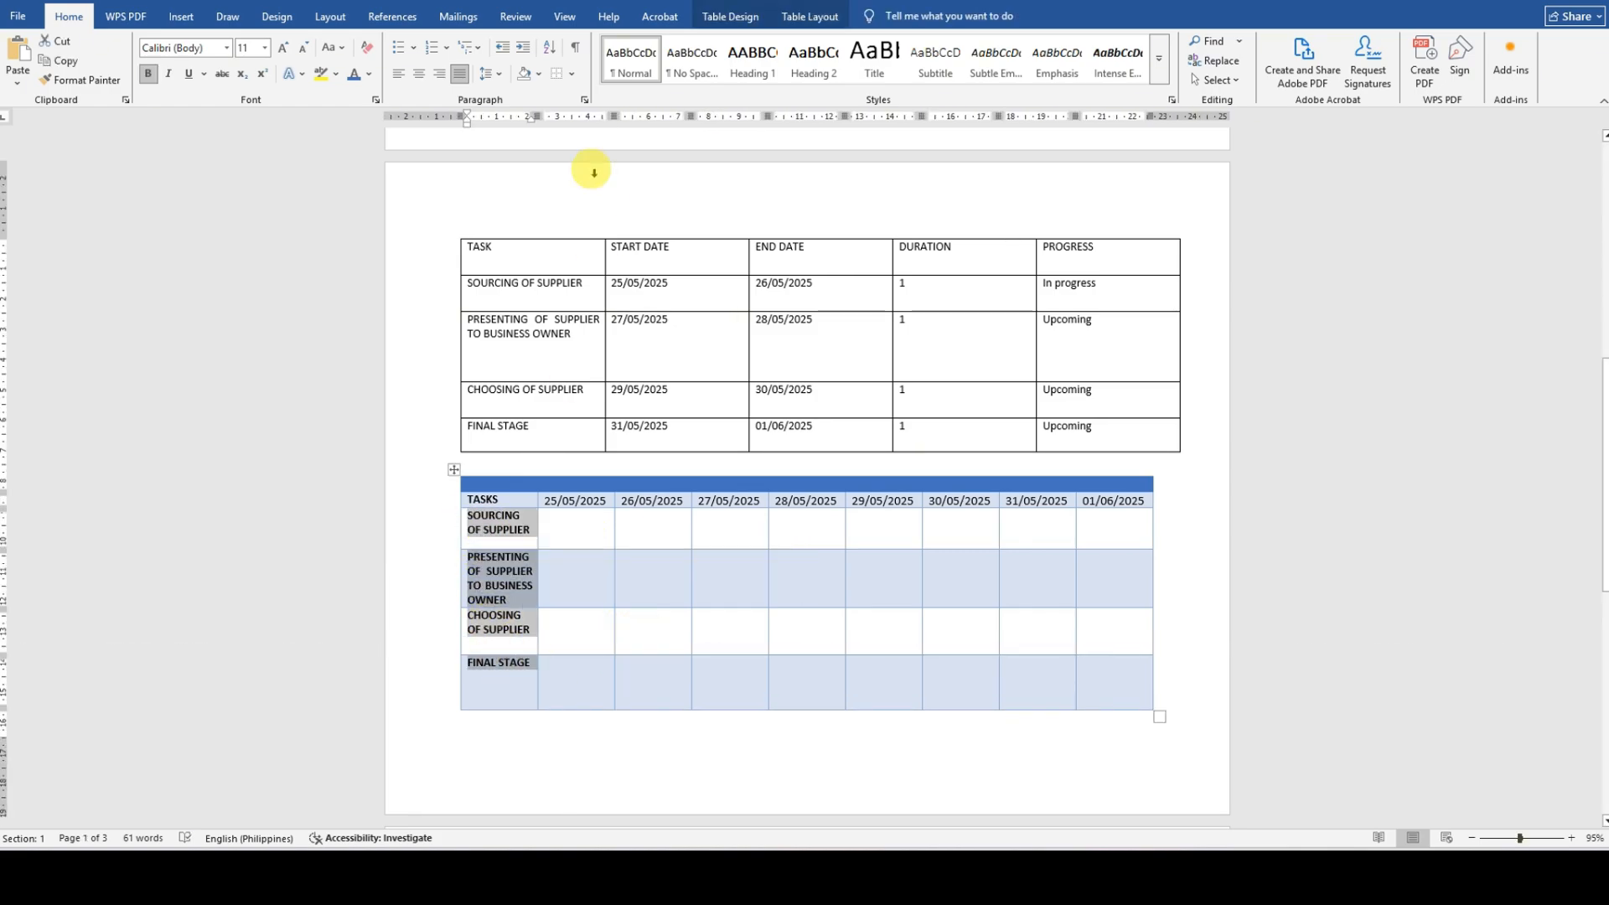
pyautogui.click(419, 74)
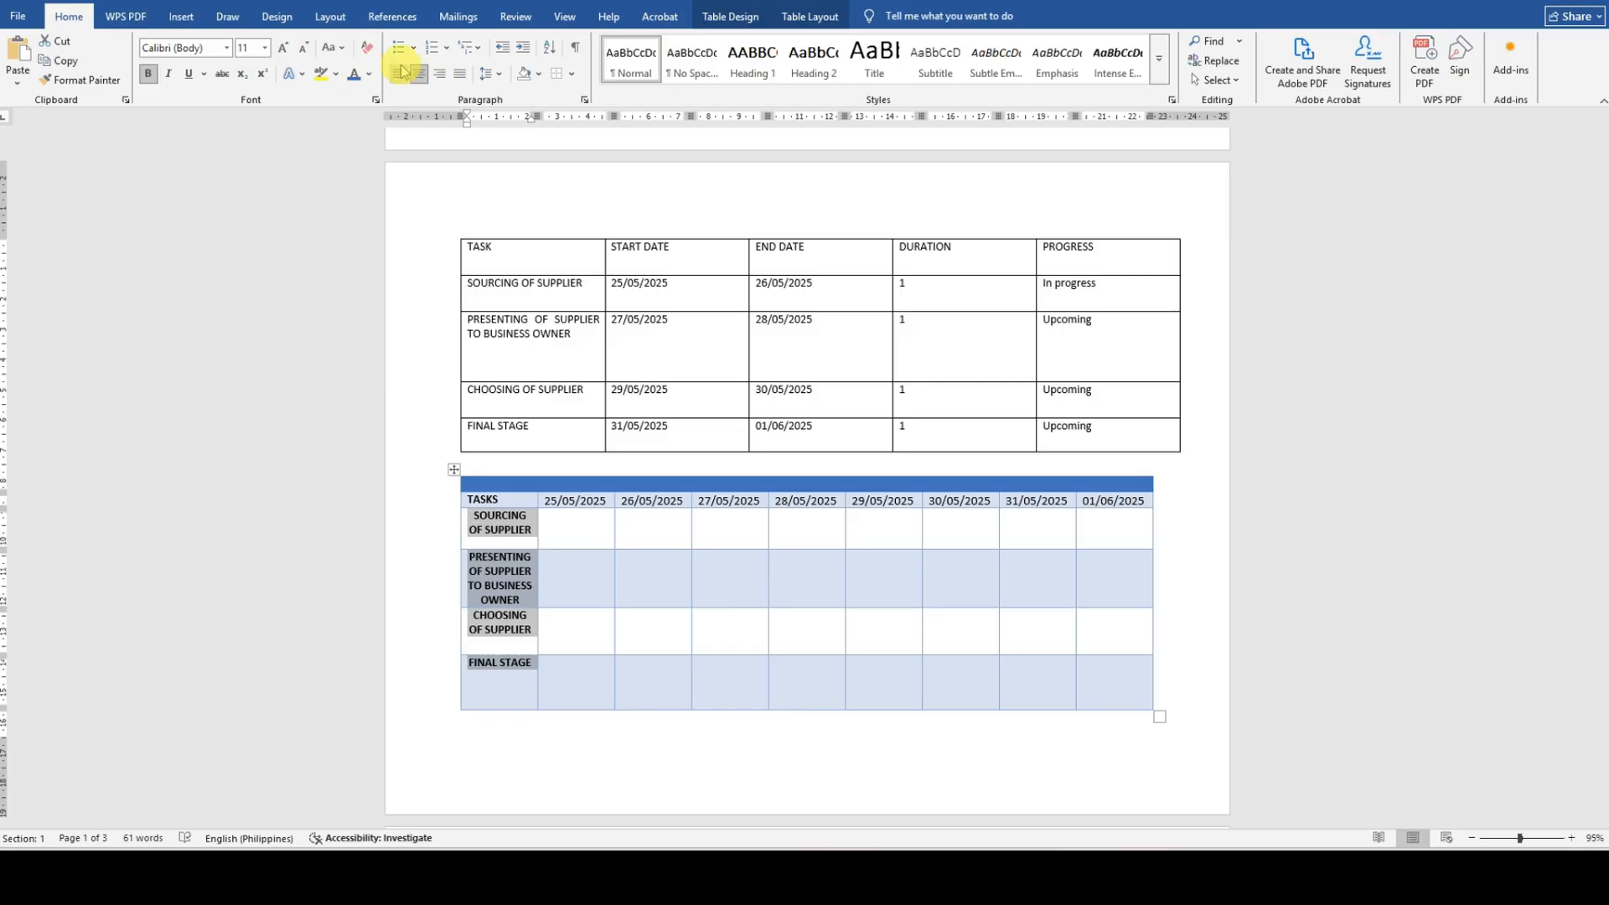
pyautogui.click(737, 772)
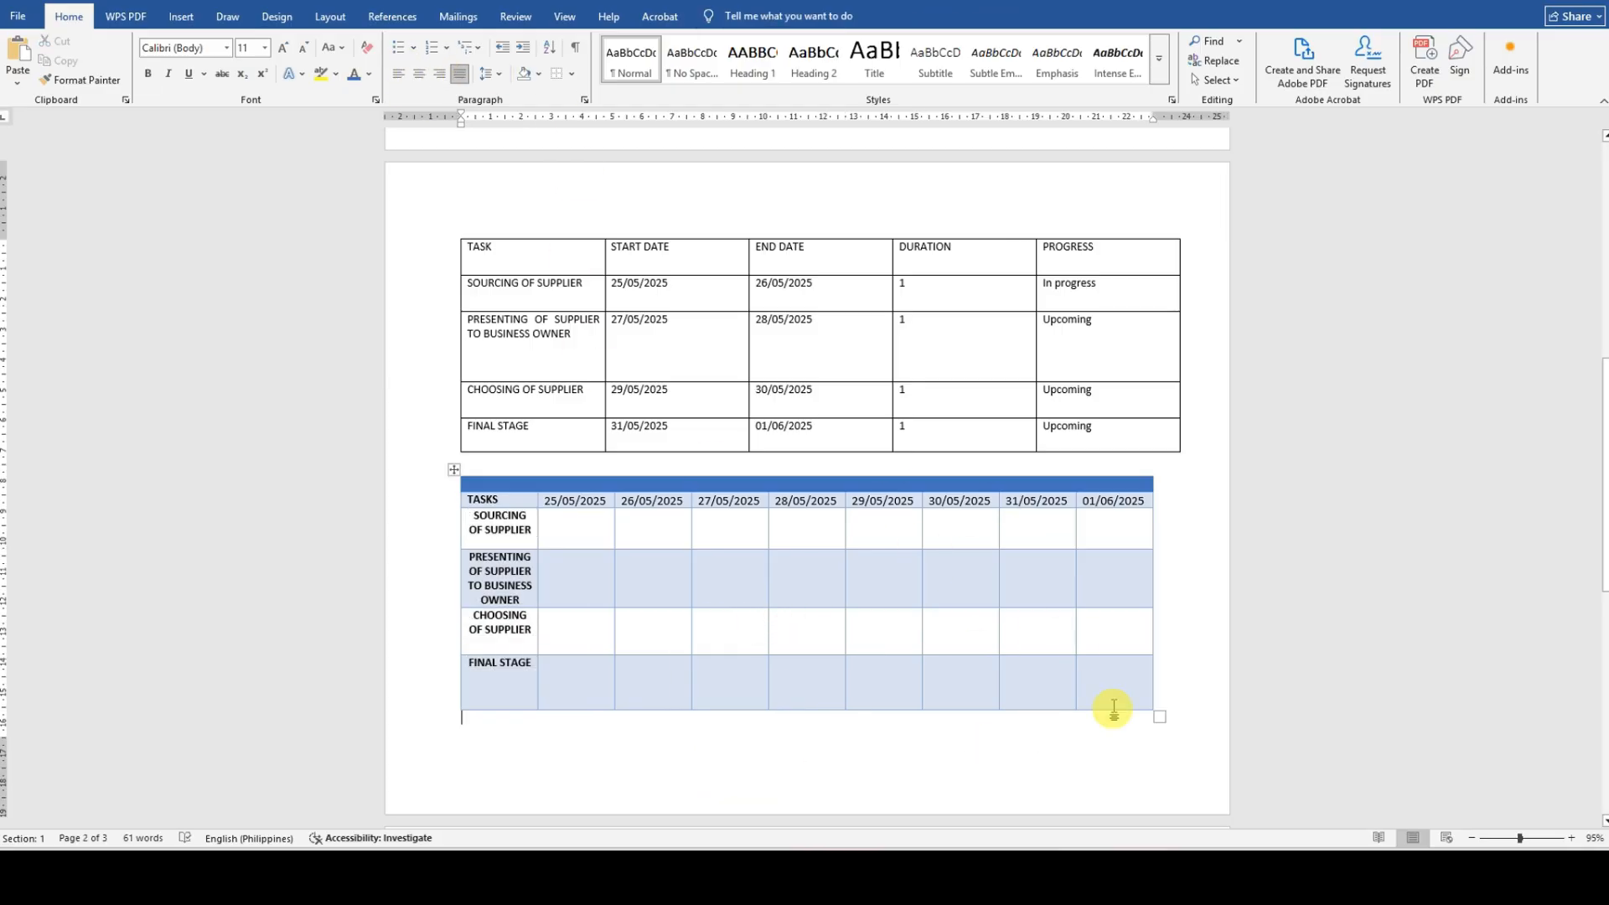
# Widen the timeline table to line up with the task table's outer edge and spread the date columns more evenly
pyautogui.moveTo(1153, 578); pyautogui.dragTo(1179, 578)
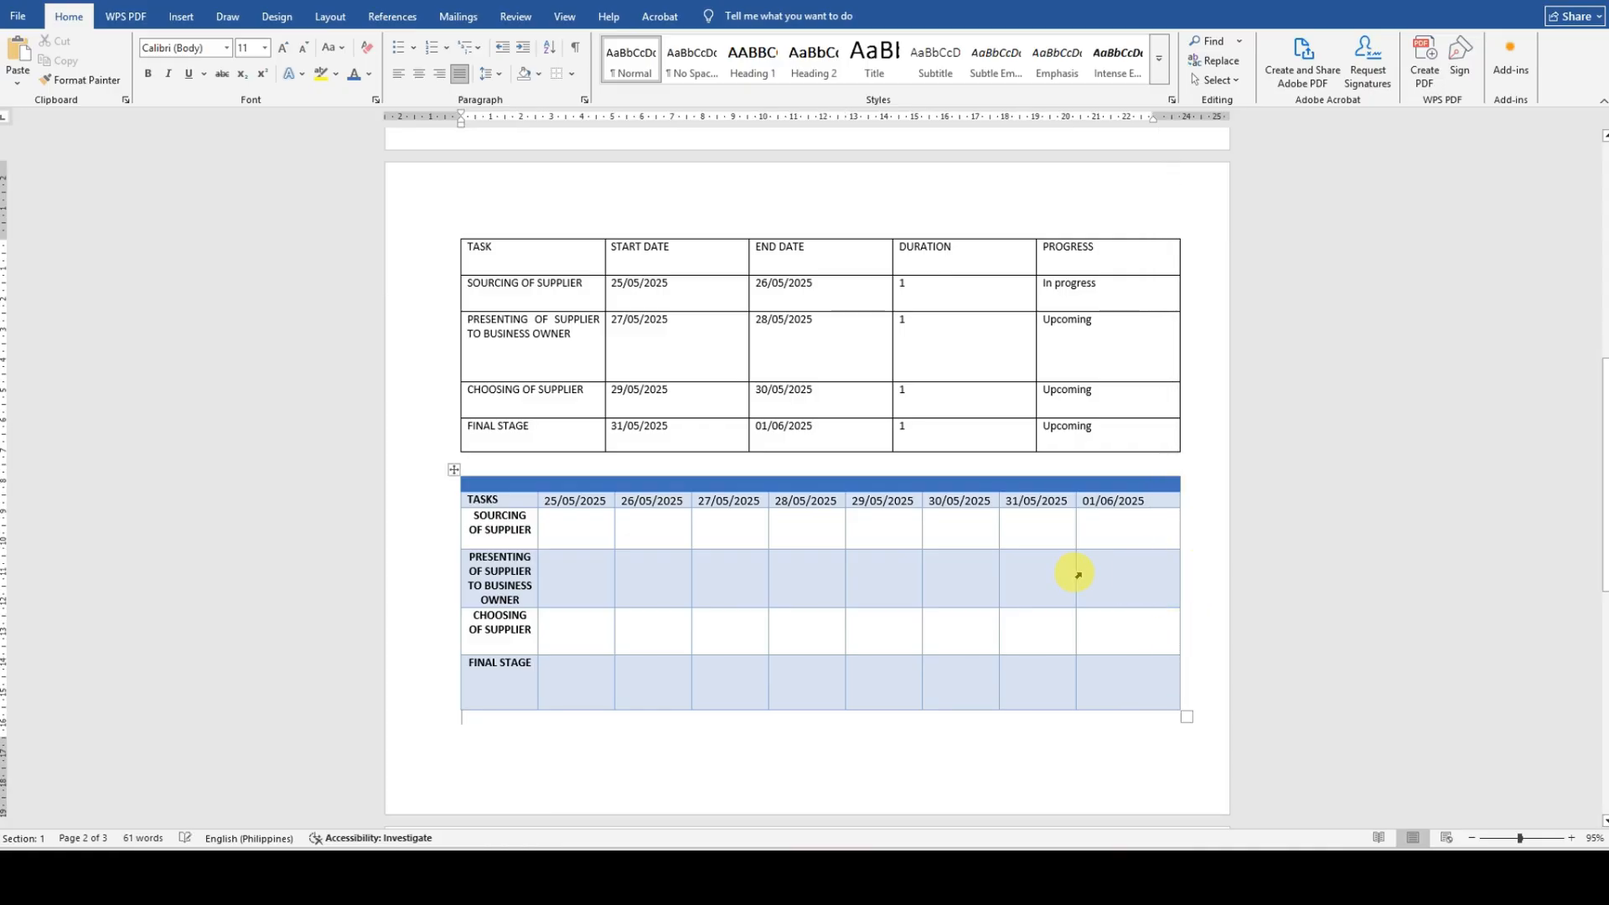
pyautogui.moveTo(1075, 572); pyautogui.dragTo(695, 585)
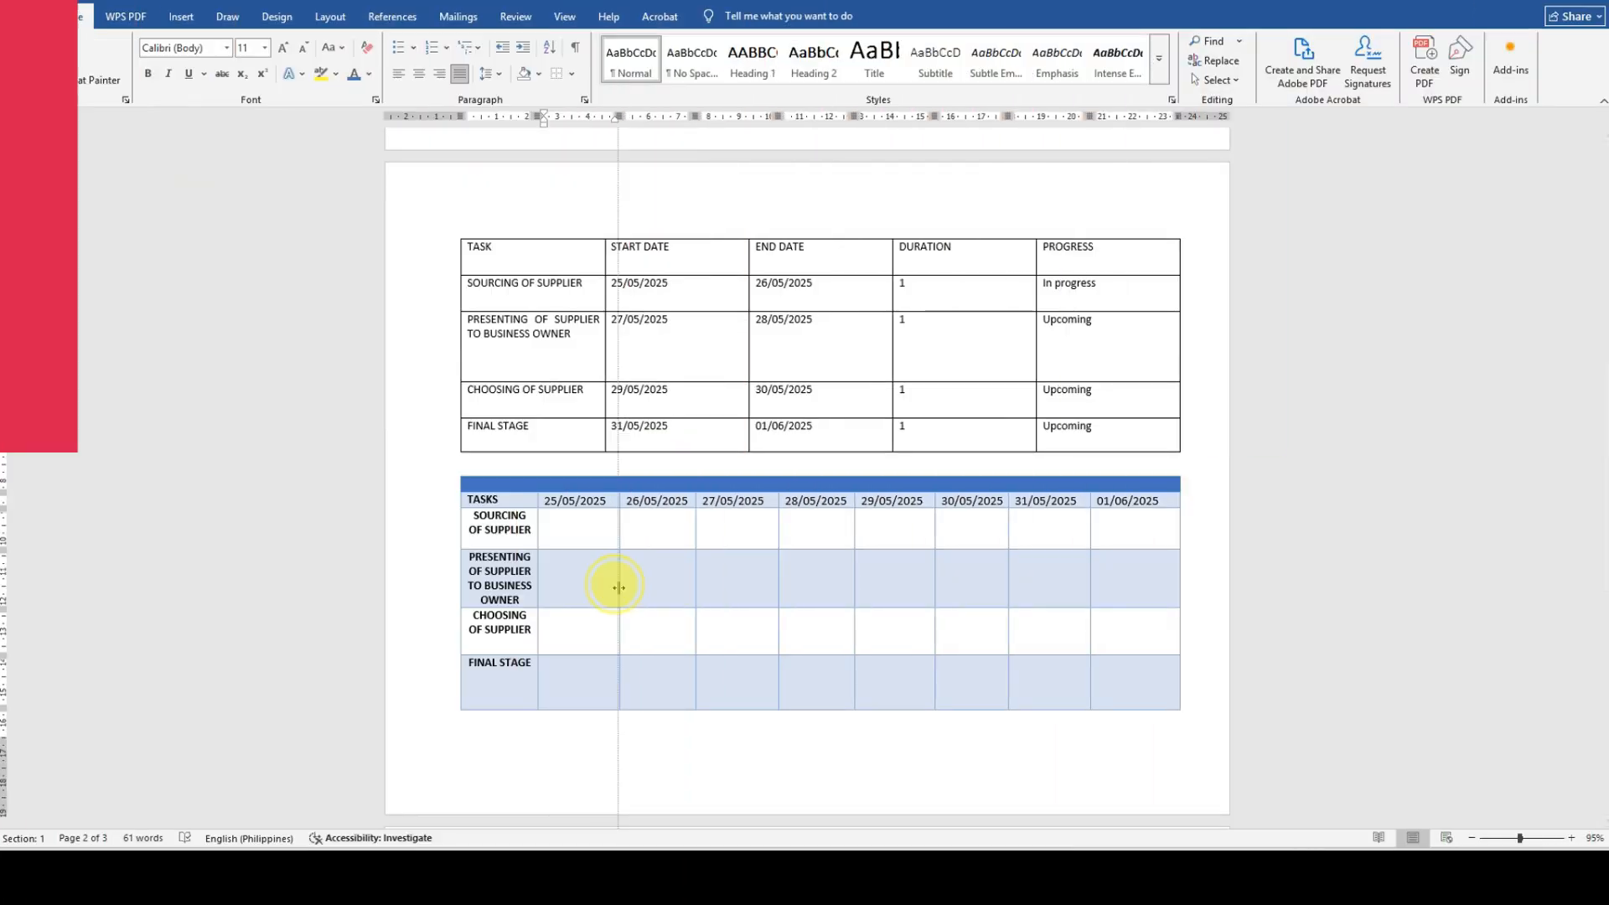
pyautogui.moveTo(615, 587); pyautogui.dragTo(617, 582)
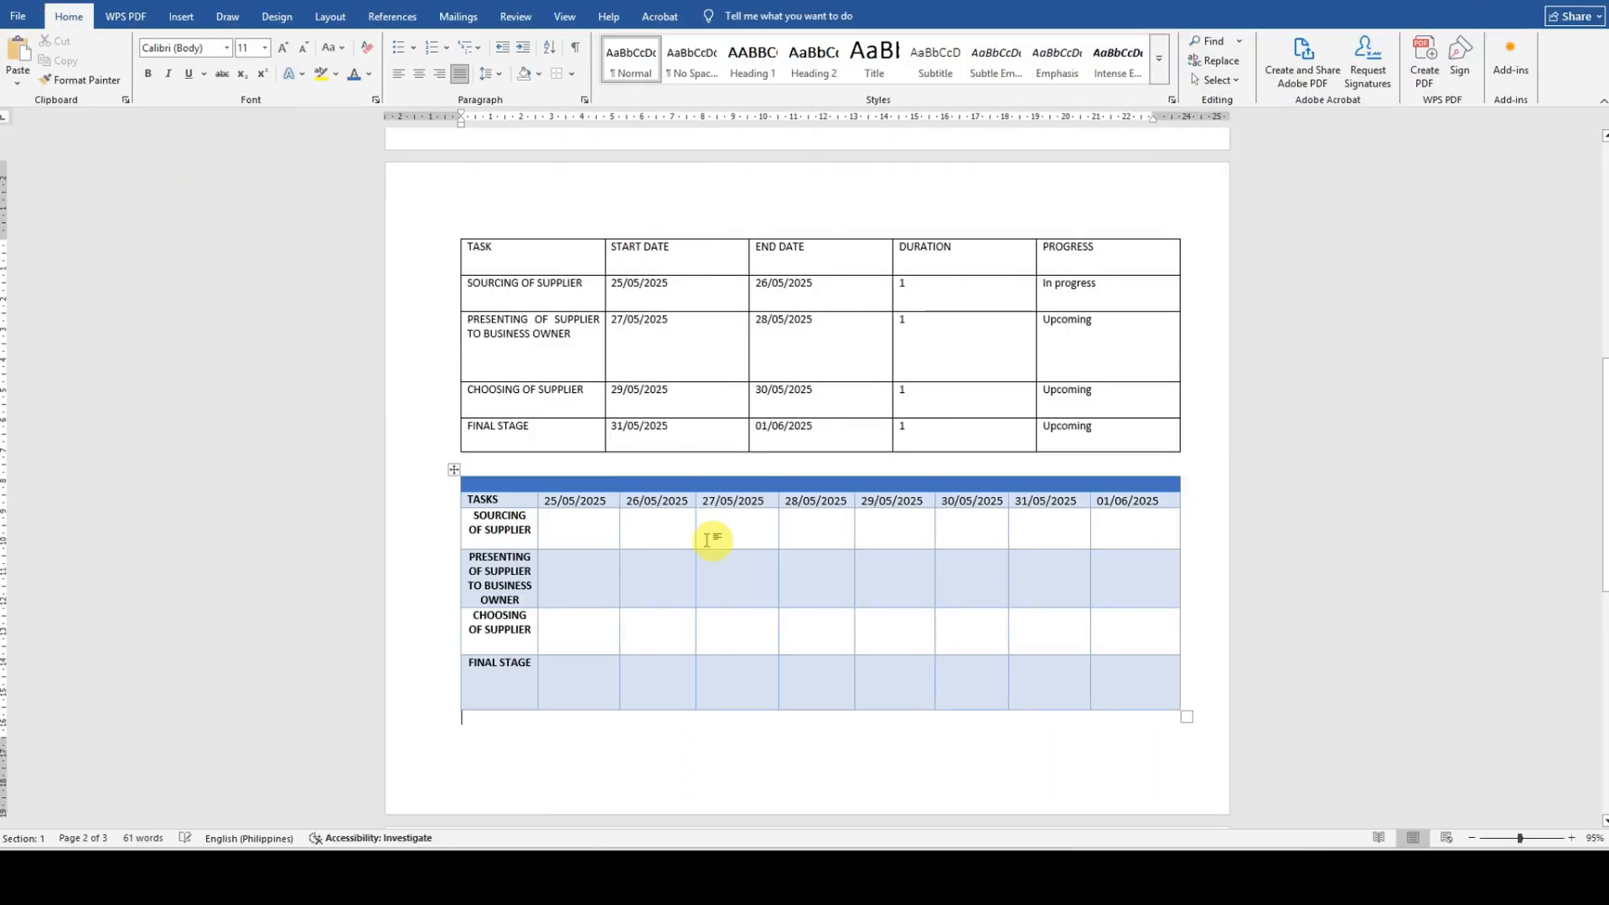
# Draw a rectangle about 4.8 cm wide and 0.75 cm high in the SOURCING OF SUPPLIER row, spanning 25/05/2025 to 26/05/2025
pyautogui.click(198, 20)
pyautogui.click(225, 75)
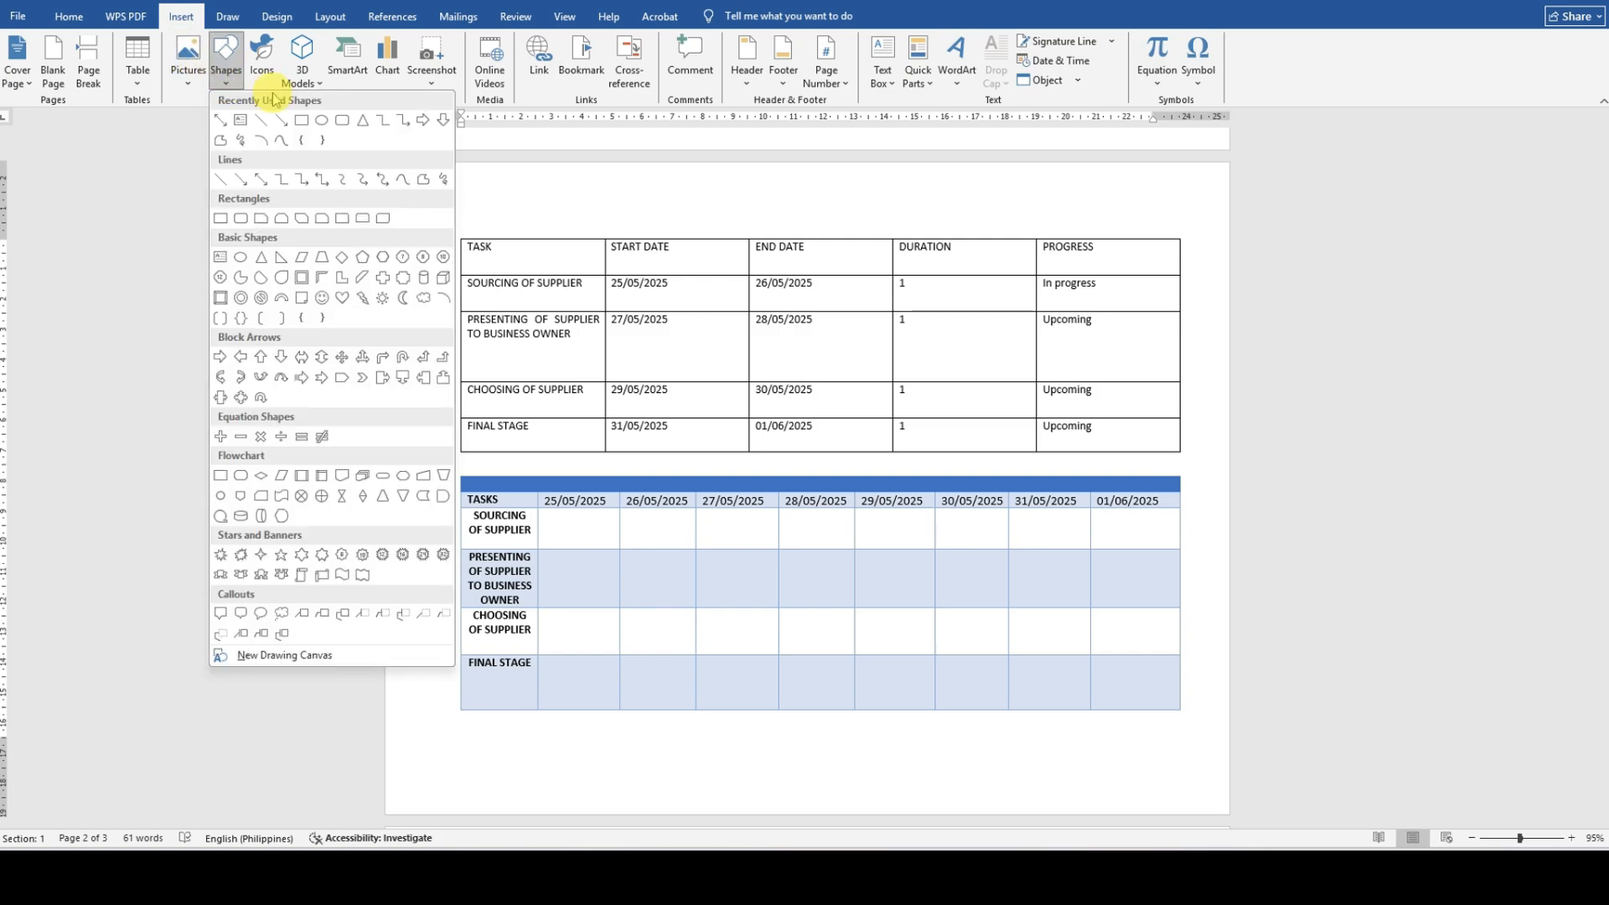
pyautogui.click(305, 125)
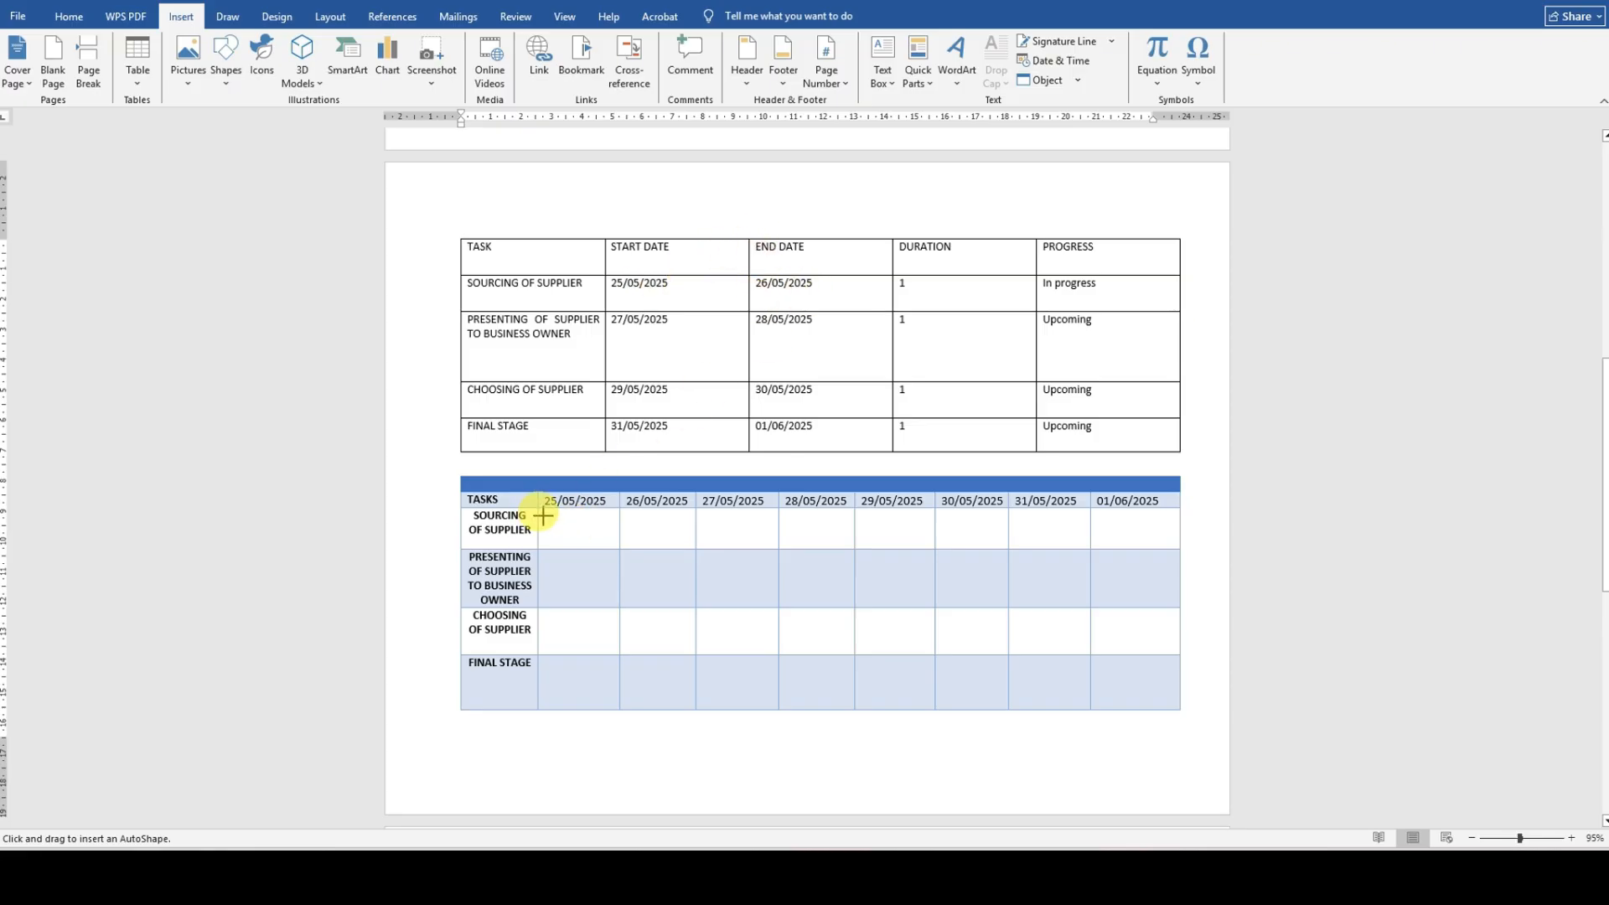
pyautogui.moveTo(543, 517); pyautogui.dragTo(689, 539)
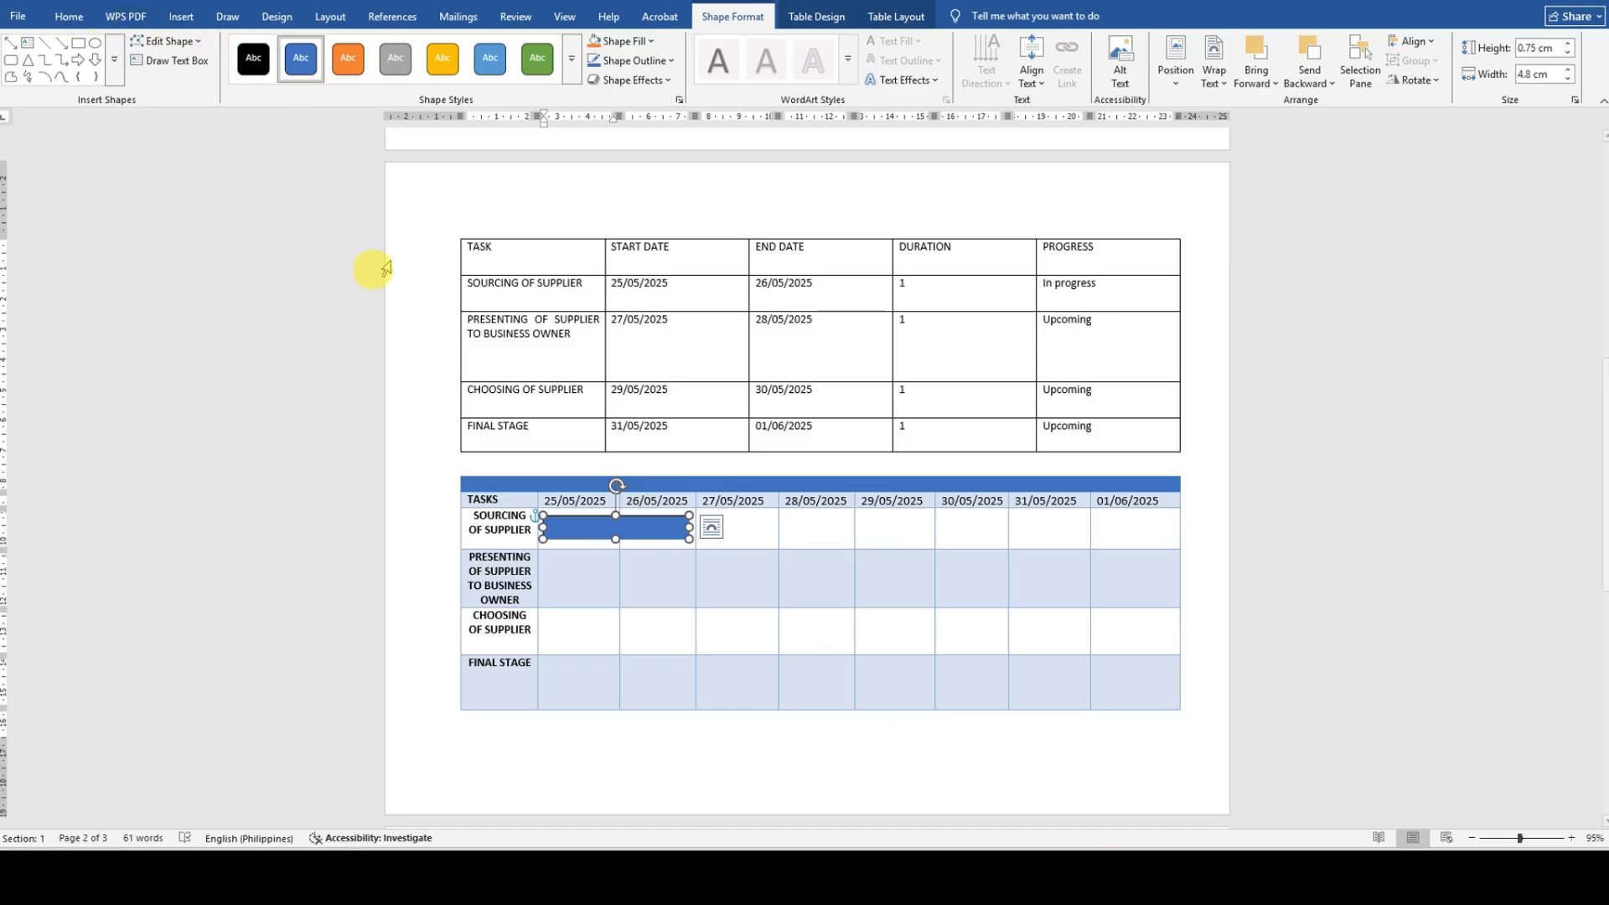
# Draw a rectangle bar in the PRESENTING OF SUPPLIER TO BUSINESS OWNER row, spanning 27/05/2025 to 28/05/2025
pyautogui.click(183, 20)
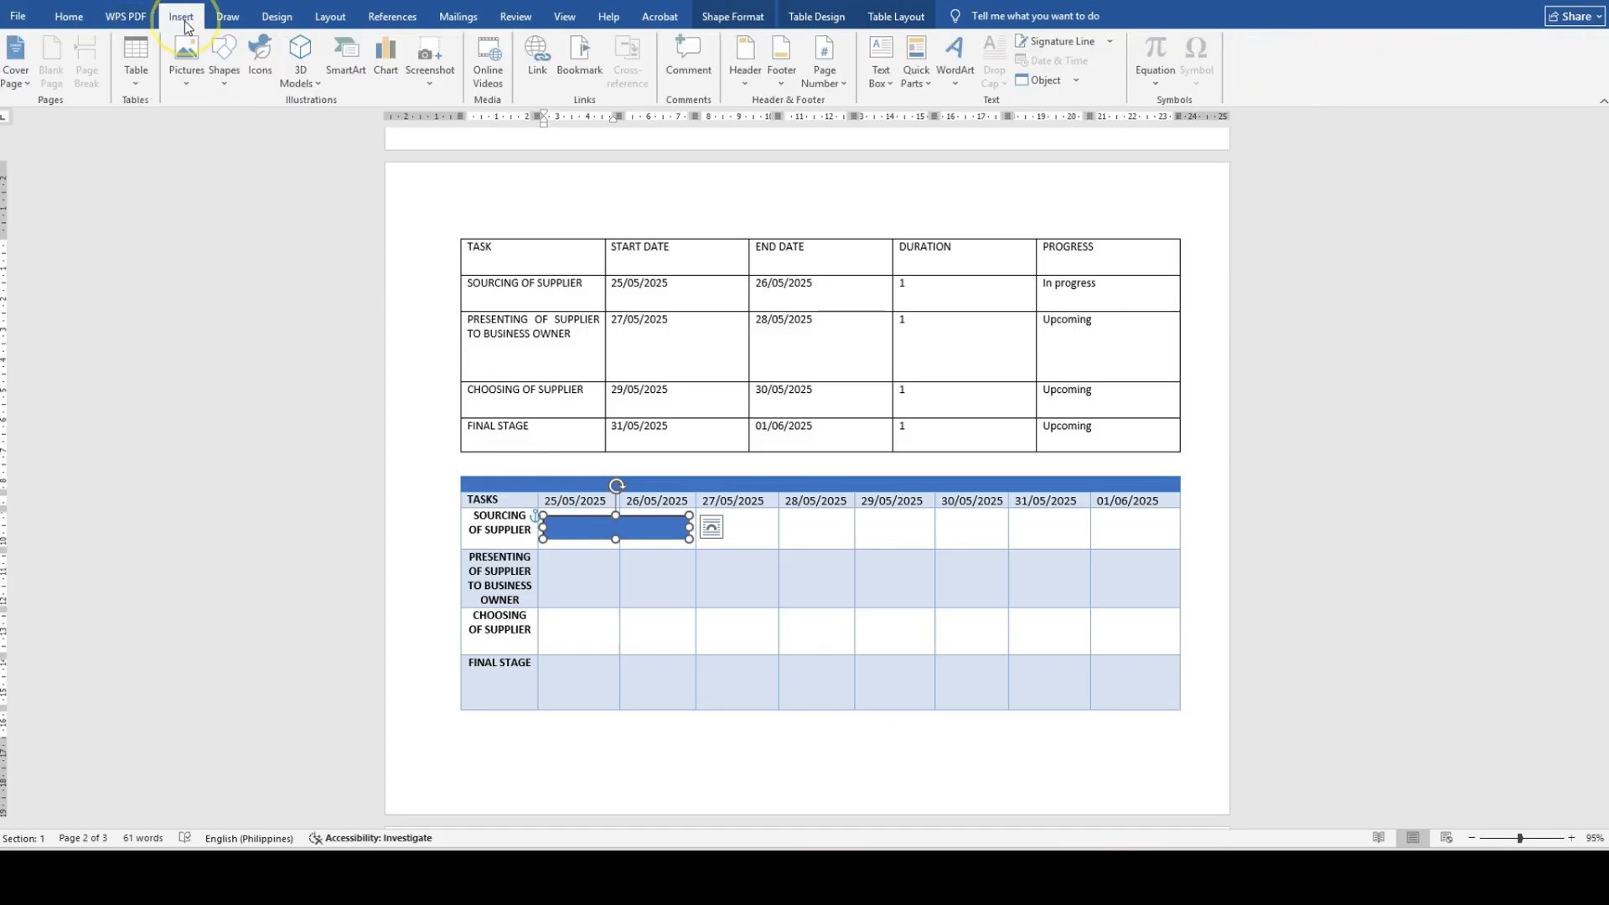
pyautogui.click(224, 60)
pyautogui.click(304, 128)
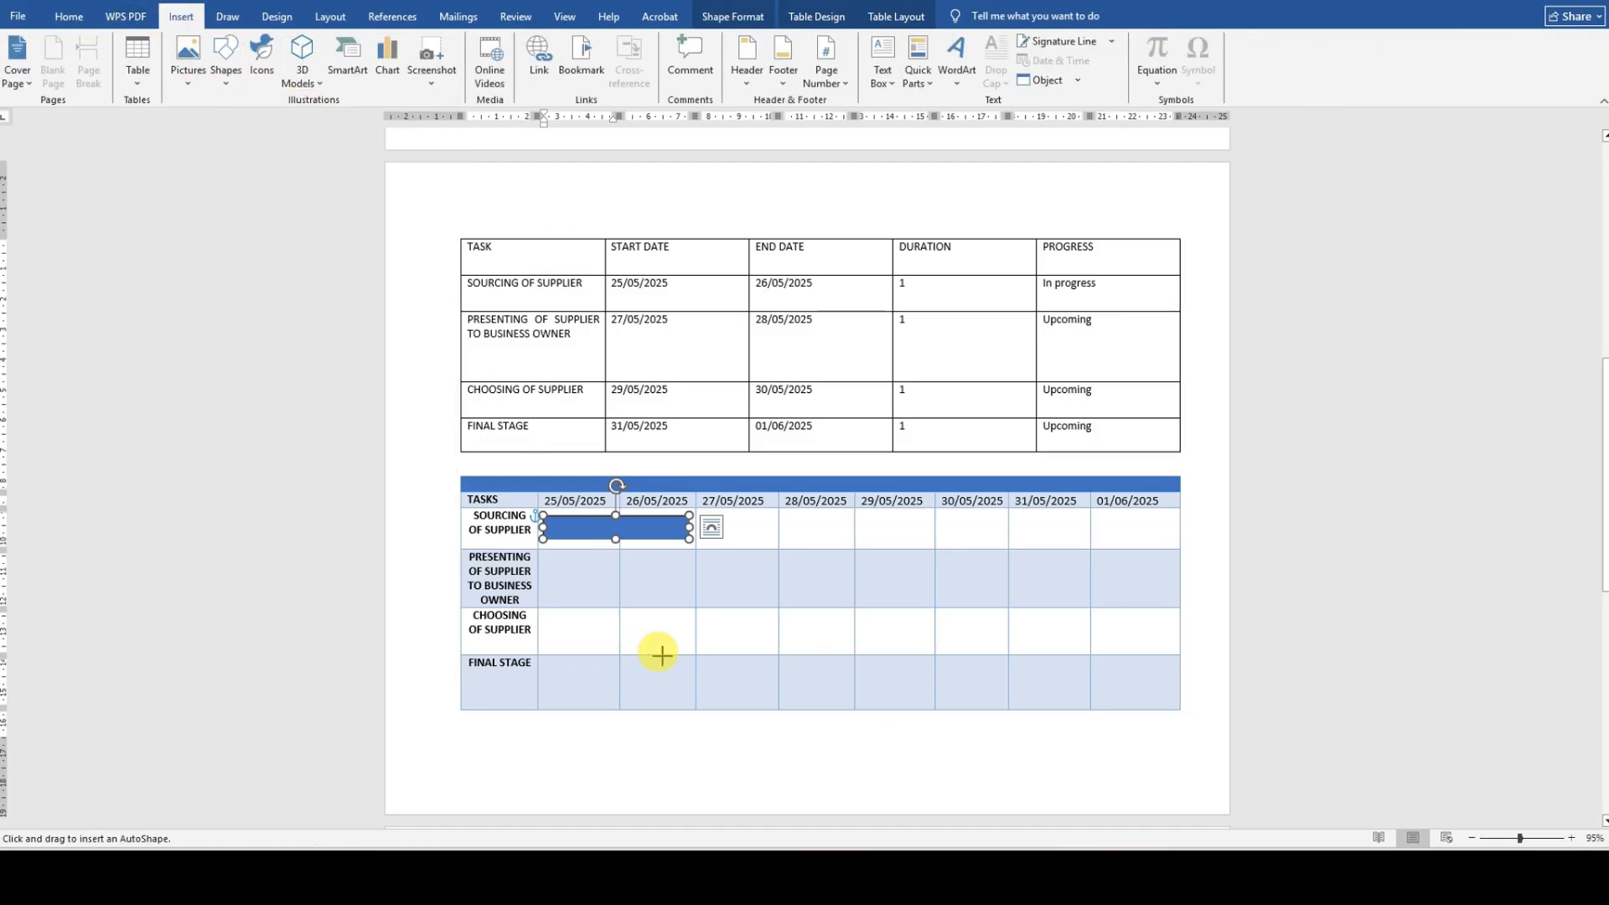
pyautogui.moveTo(701, 554); pyautogui.dragTo(850, 596)
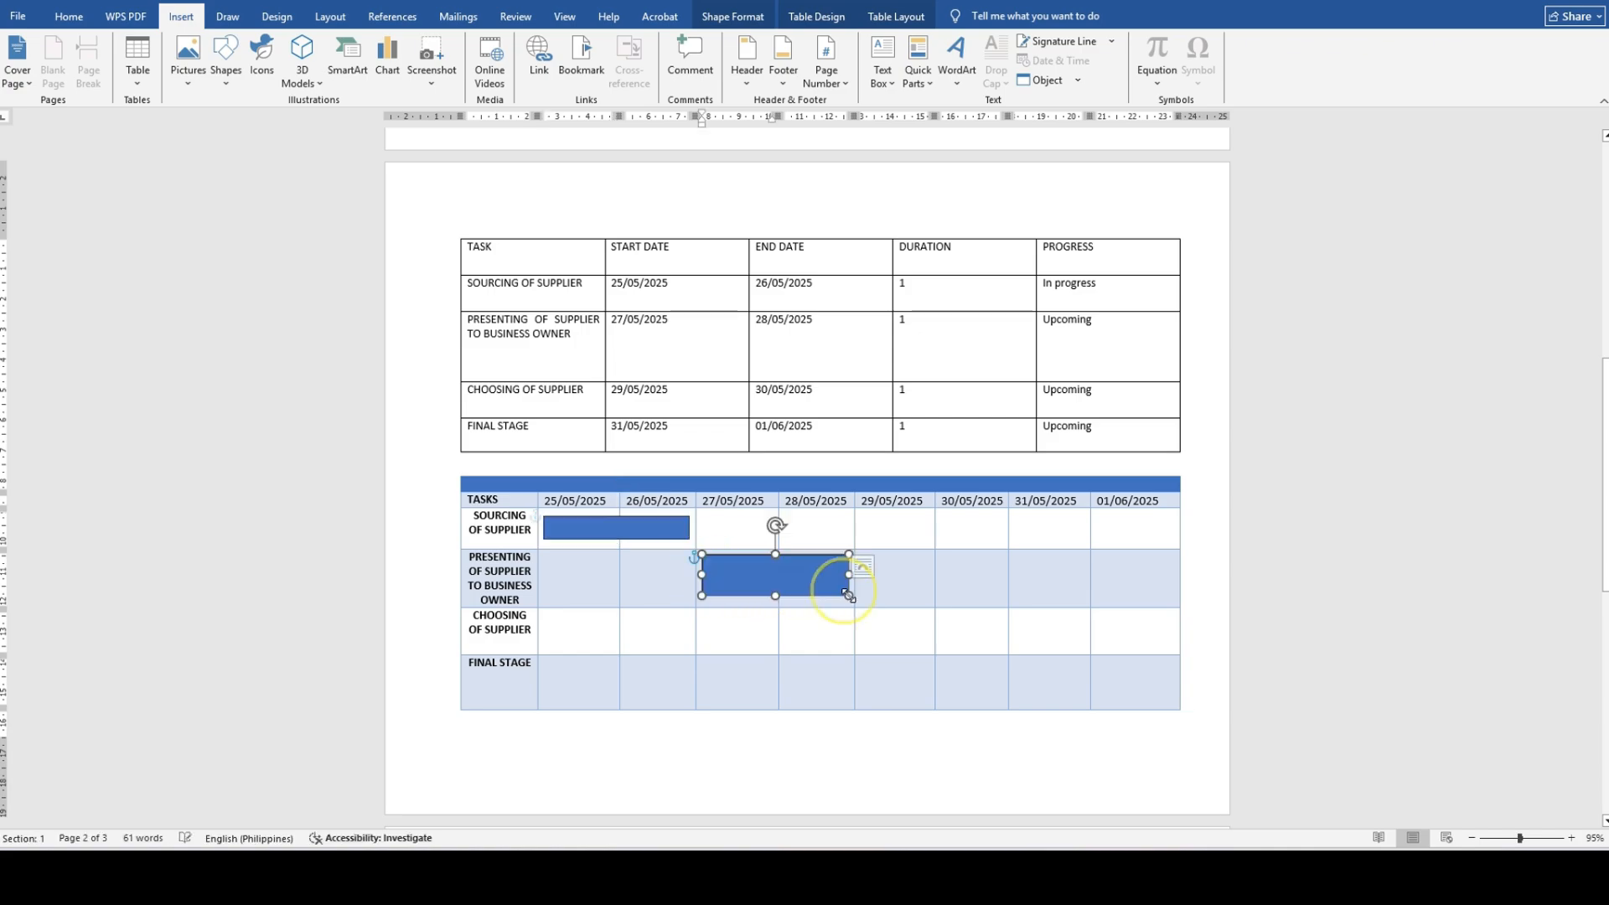
# Draw a rectangle about 4.52 cm wide and 1.03 cm high in the CHOOSING OF SUPPLIER row, spanning 29/05/2025 to 30/05/2025
pyautogui.click(181, 17)
pyautogui.click(226, 67)
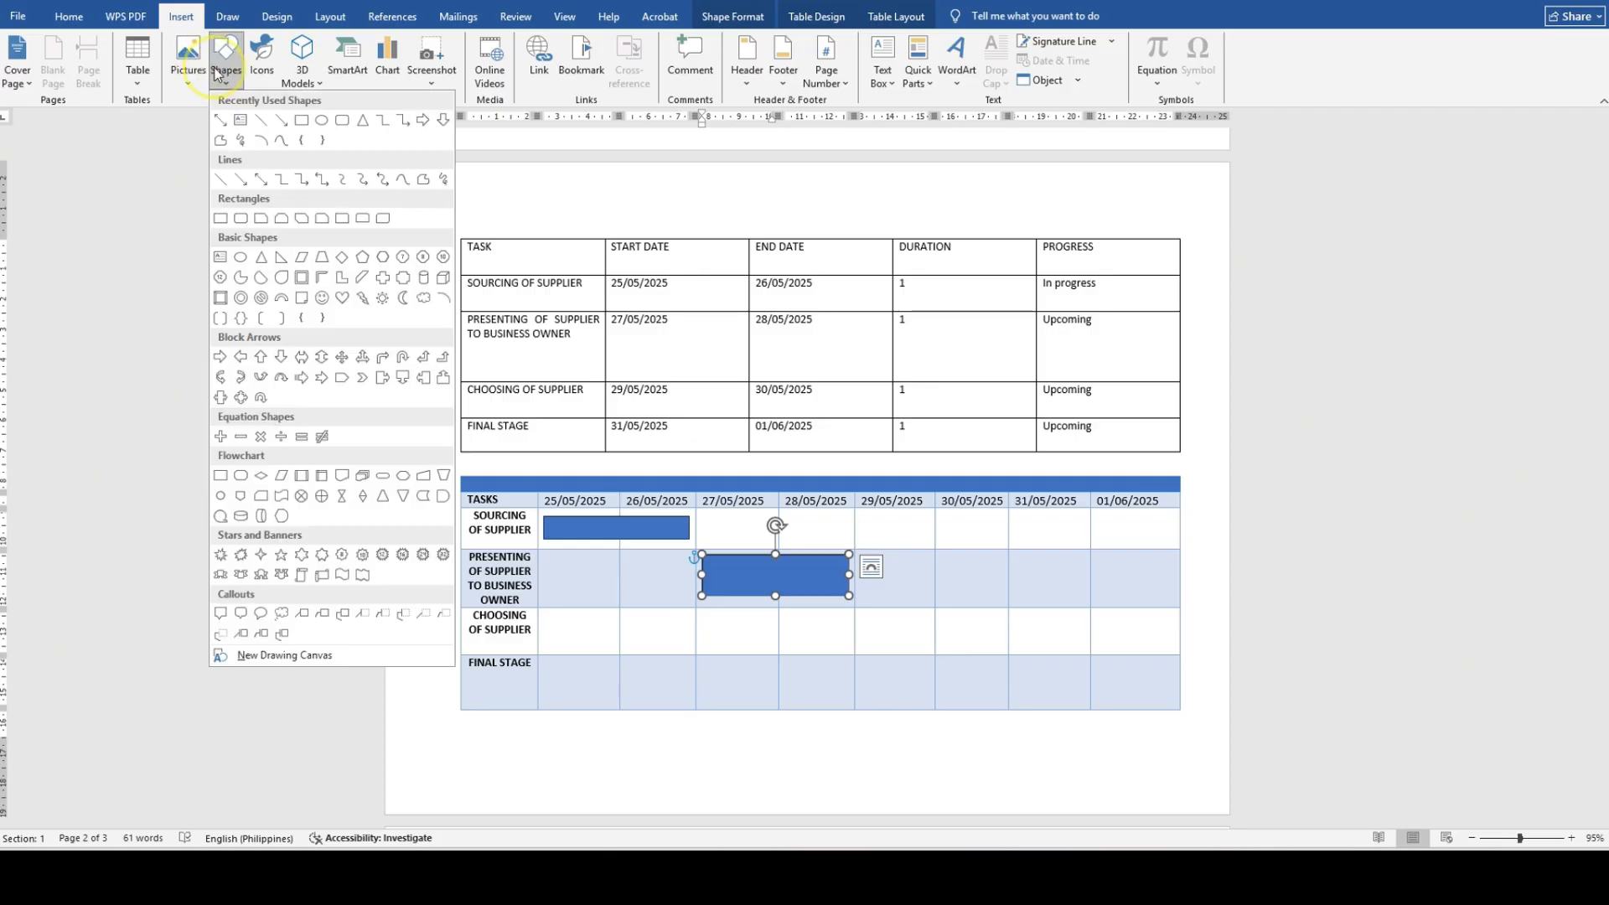
pyautogui.click(277, 124)
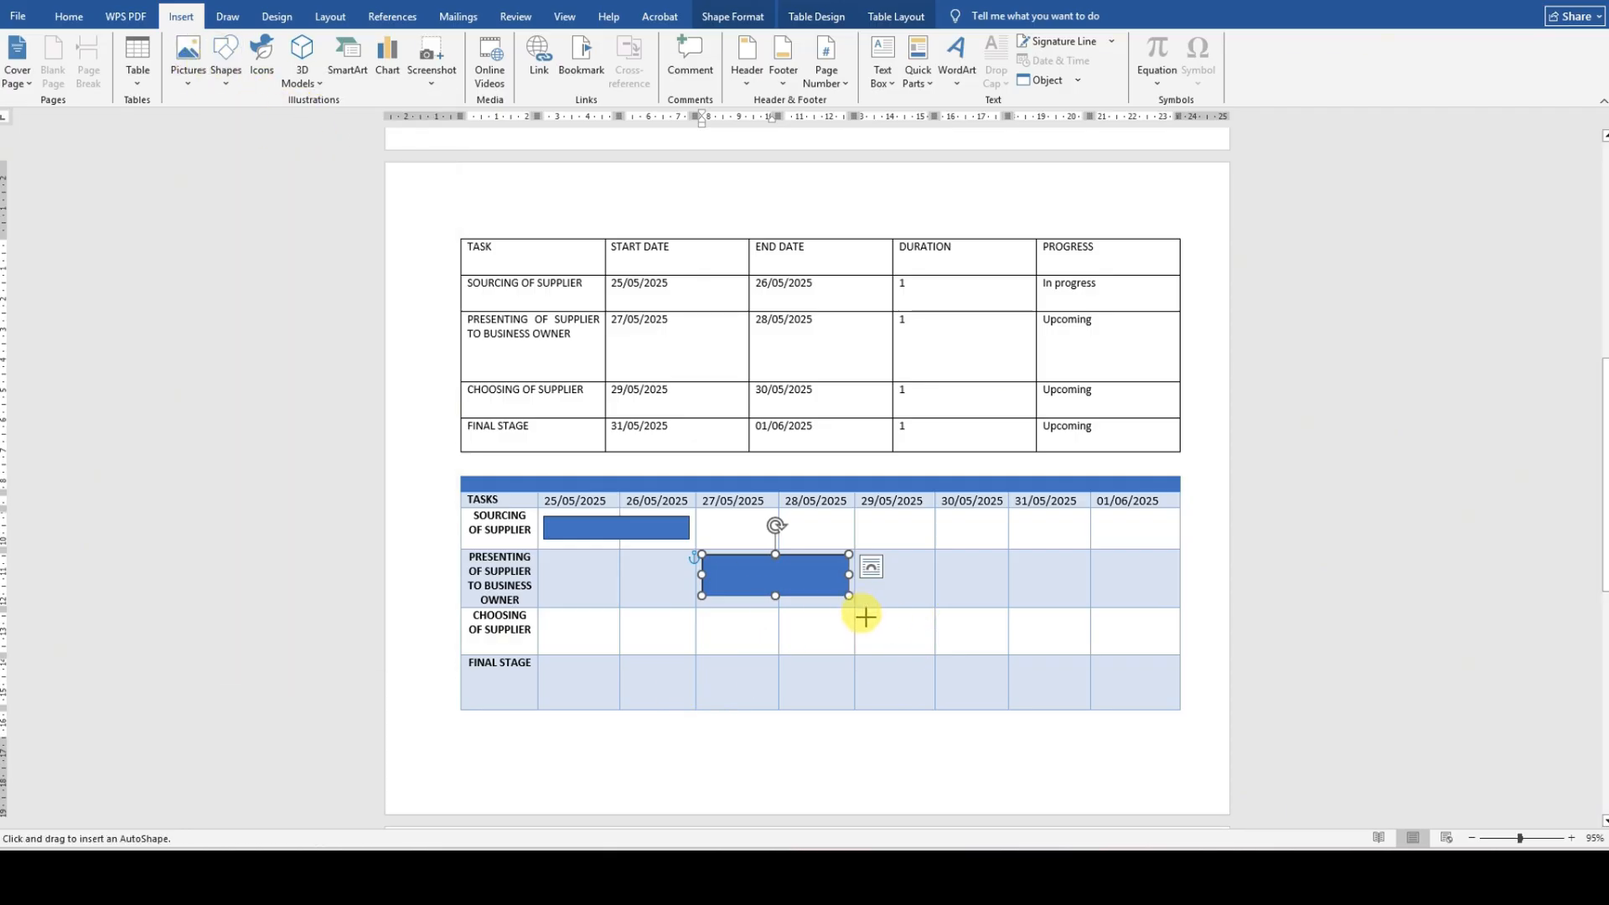
pyautogui.moveTo(865, 616); pyautogui.dragTo(1004, 647)
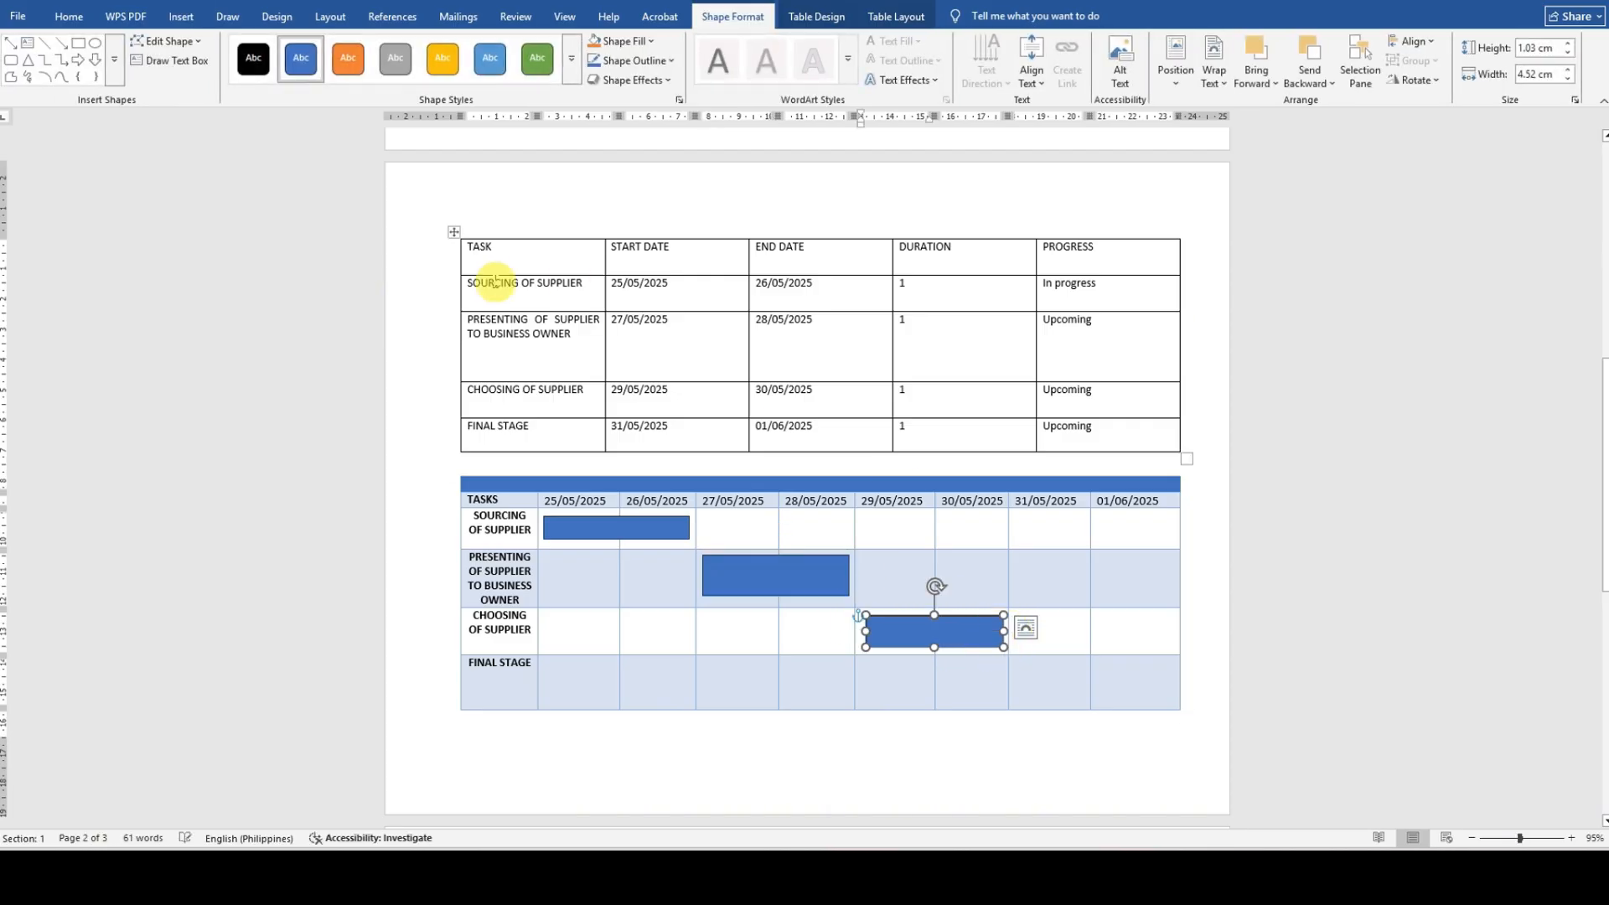
# Draw a rectangle about 5.05 cm wide and 1.23 cm high in the FINAL STAGE row, spanning 31/05/2025 to 01/06/2025
pyautogui.click(180, 17)
pyautogui.click(225, 60)
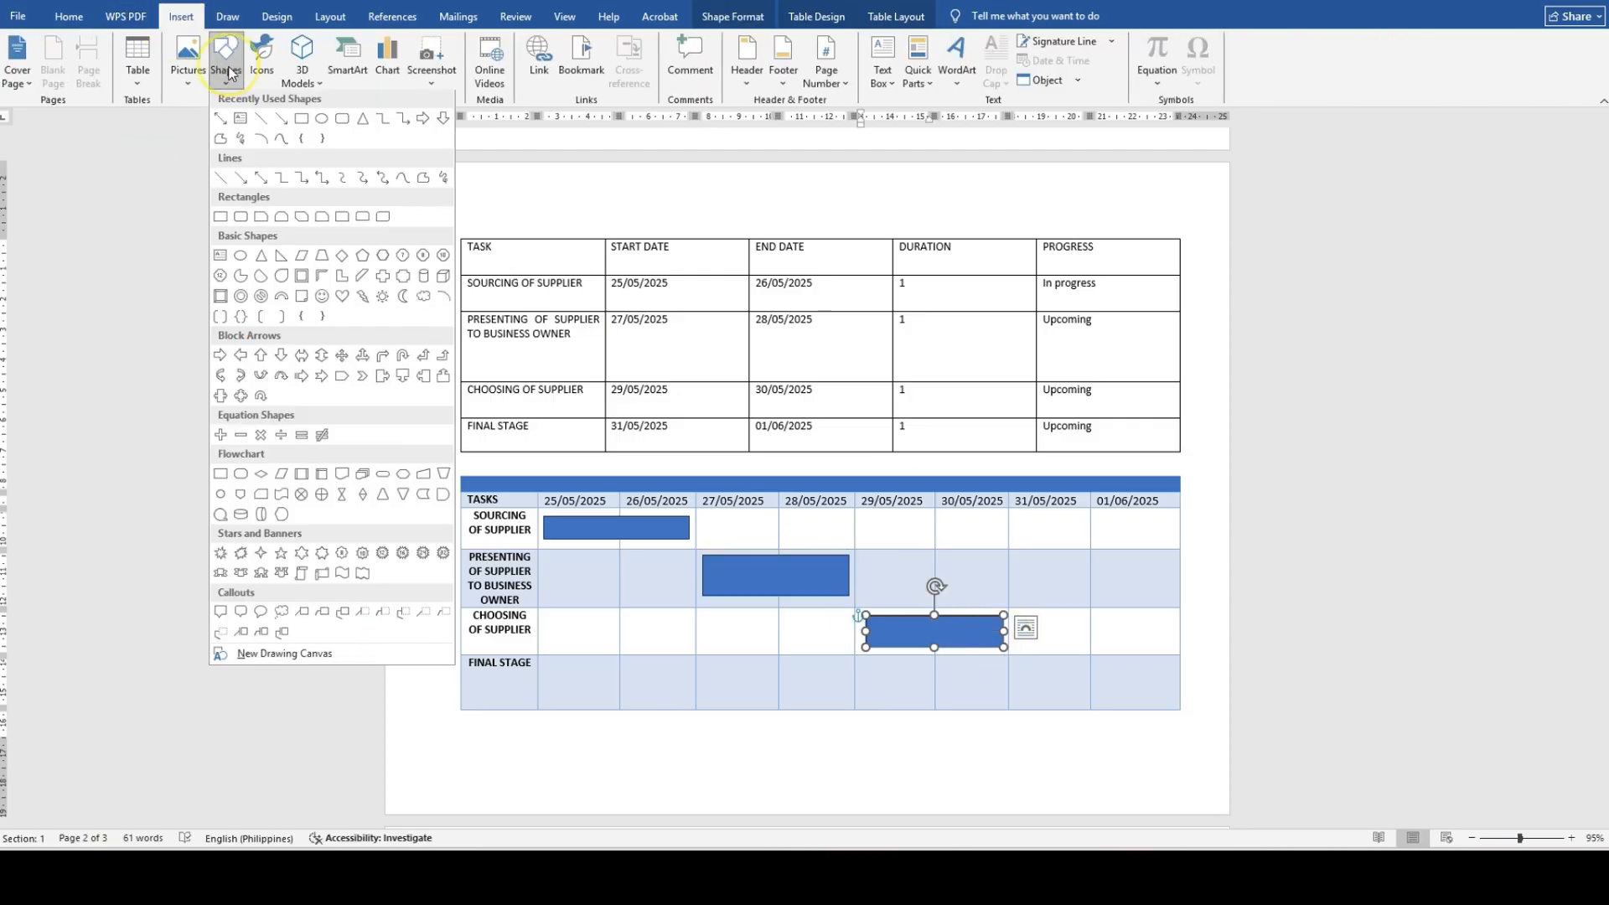
pyautogui.click(302, 125)
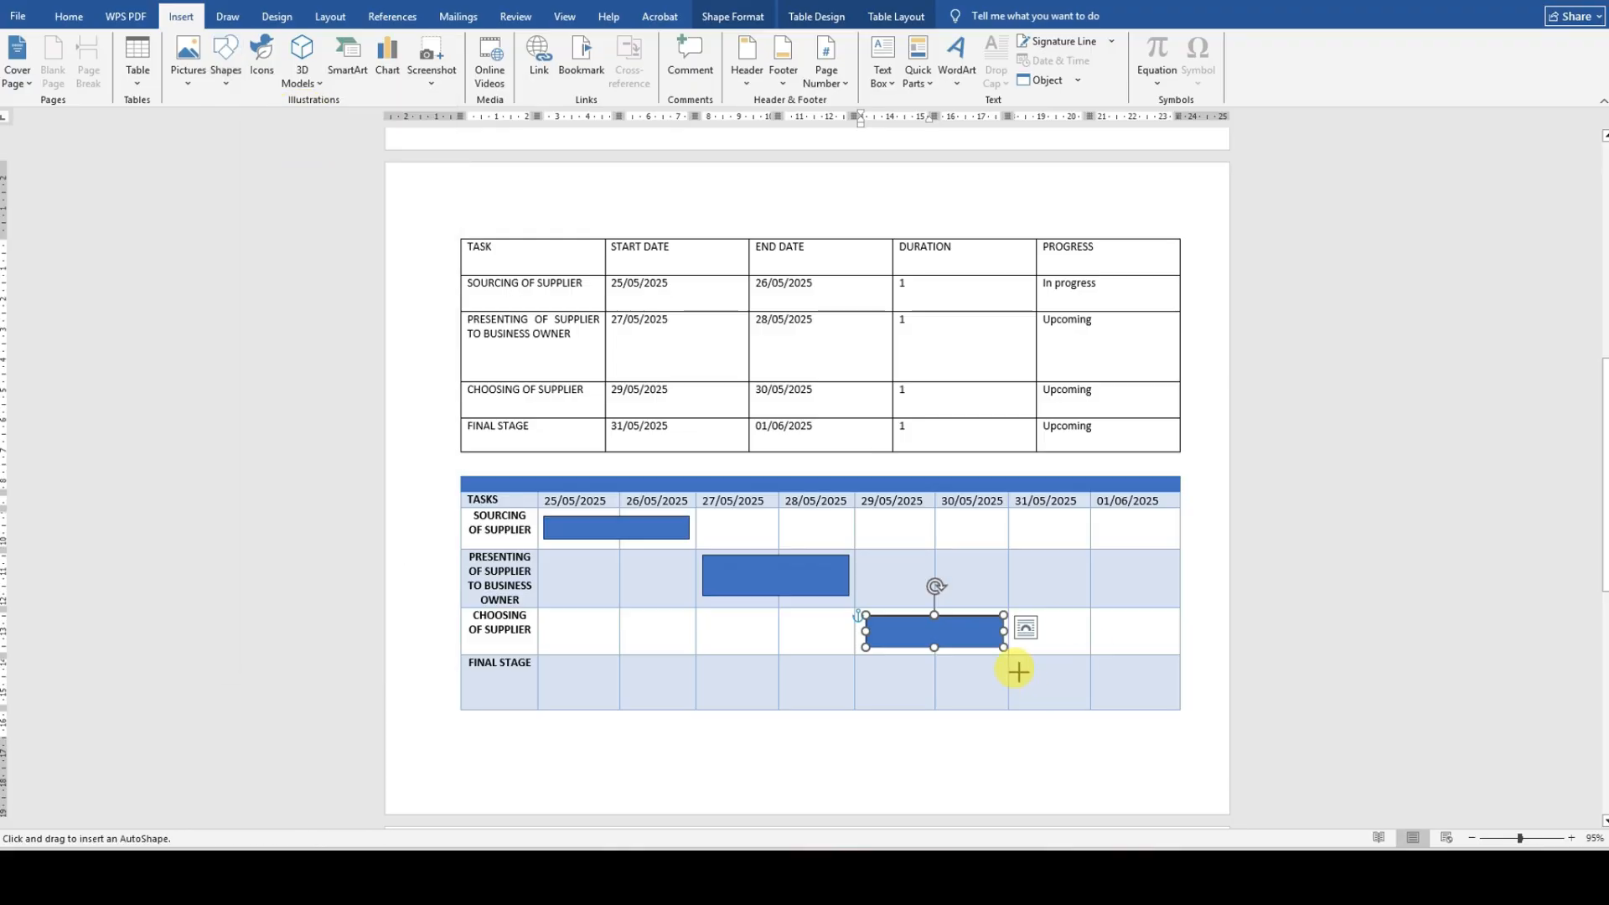
pyautogui.moveTo(1018, 663); pyautogui.dragTo(1172, 699)
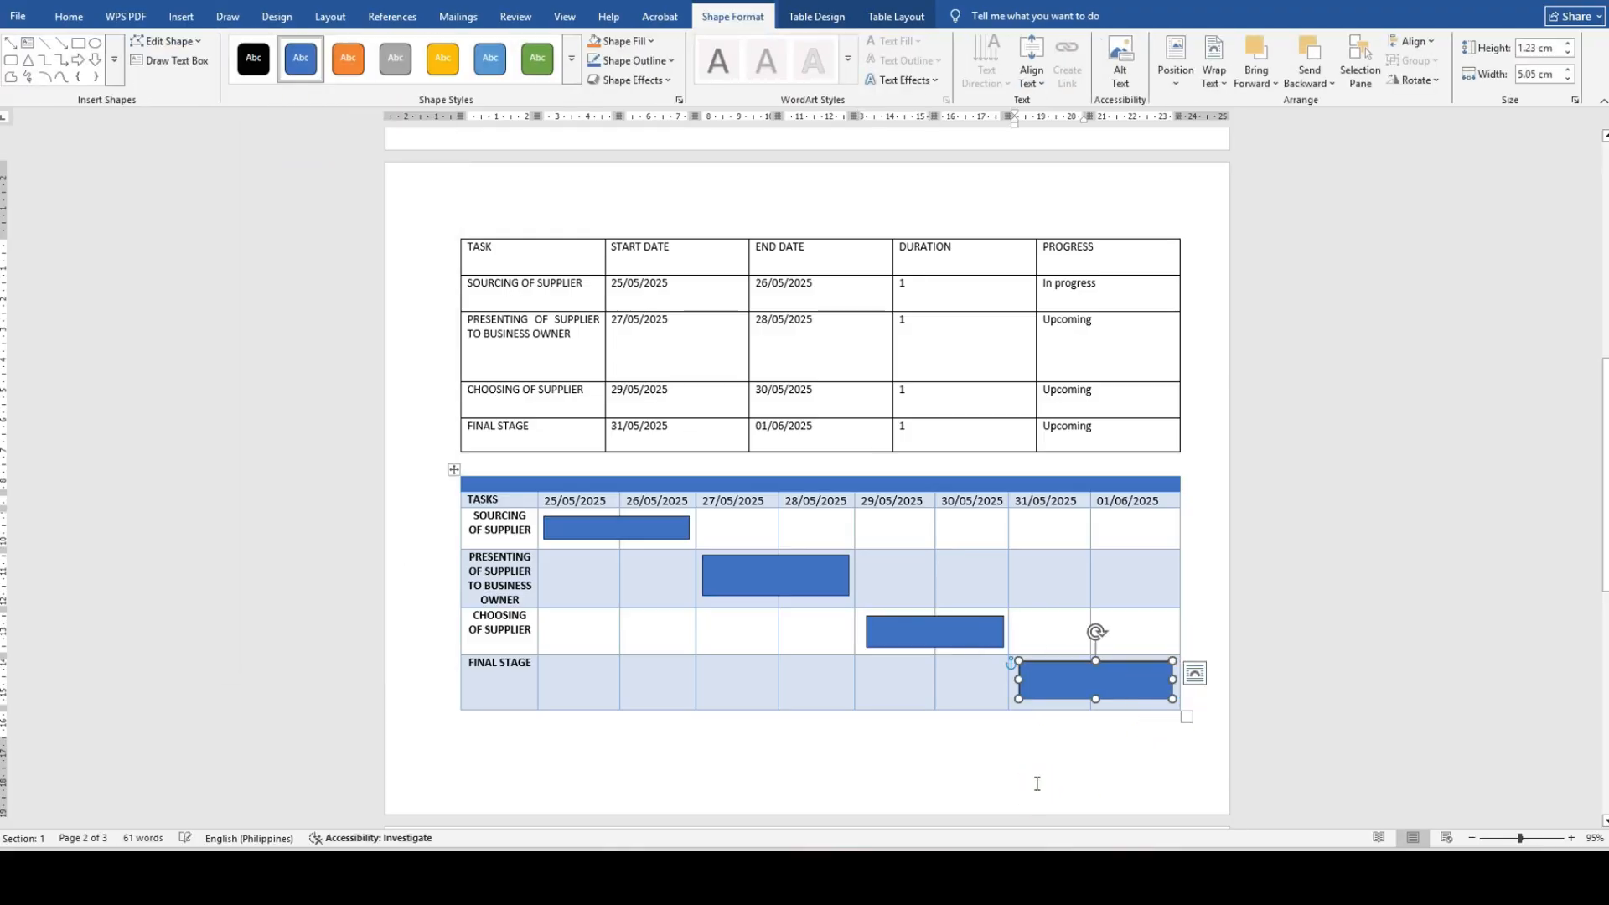
pyautogui.click(995, 778)
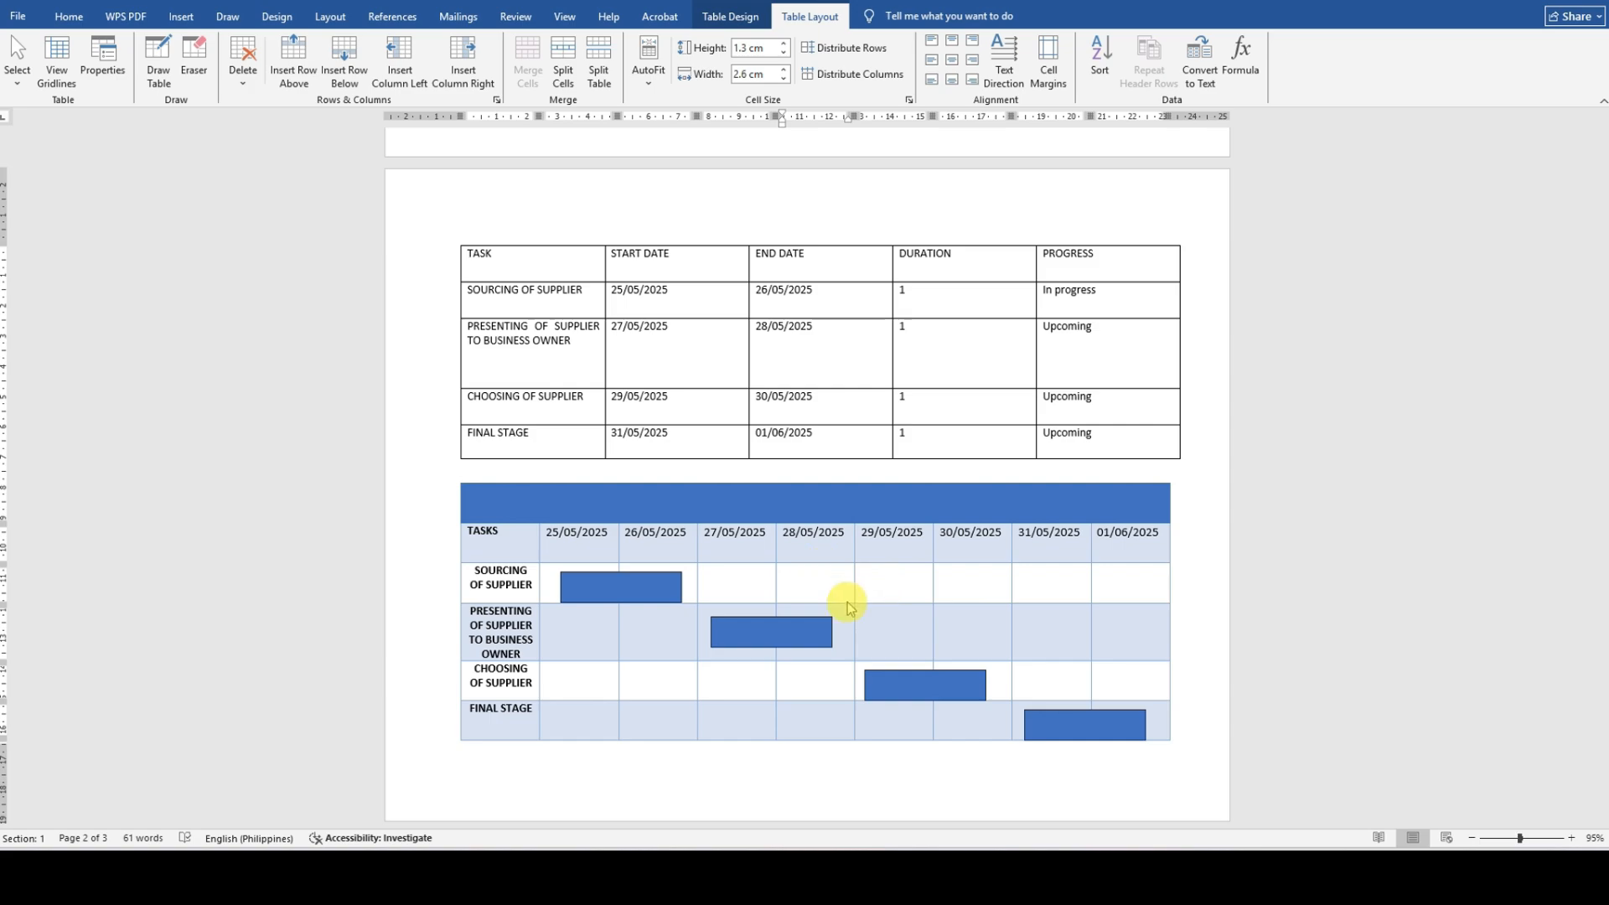
# Set the width of all four timeline bars together to 4.5 cm
pyautogui.click(644, 584)
pyautogui.keyDown('shift'); pyautogui.click(783, 625); pyautogui.keyUp('shift')
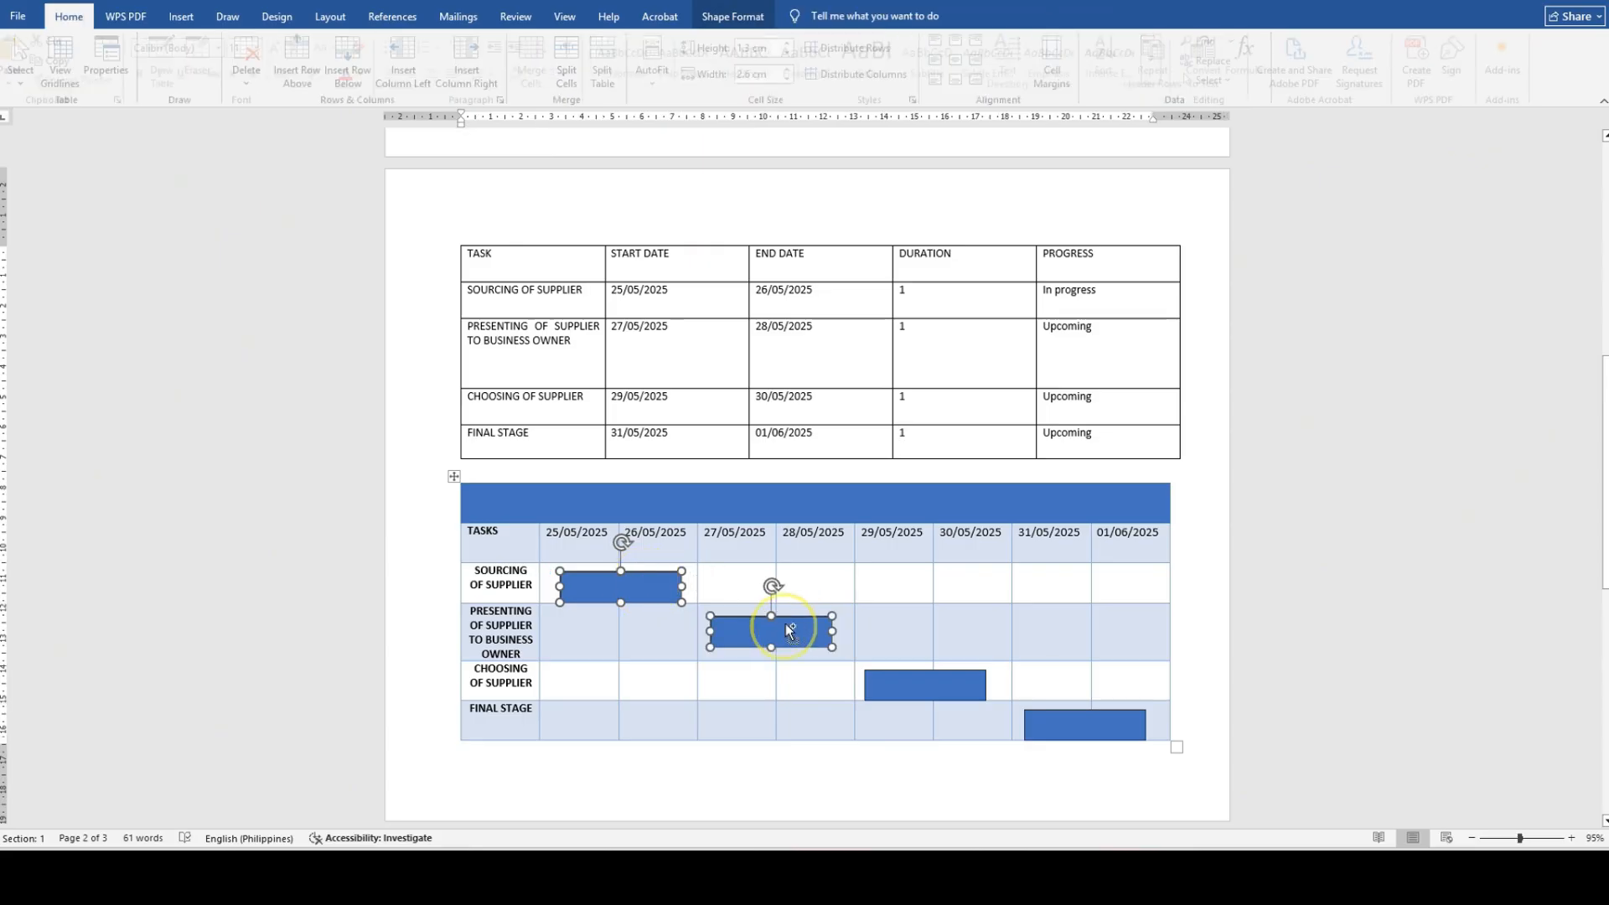
pyautogui.keyDown('shift'); pyautogui.click(939, 683); pyautogui.keyUp('shift')
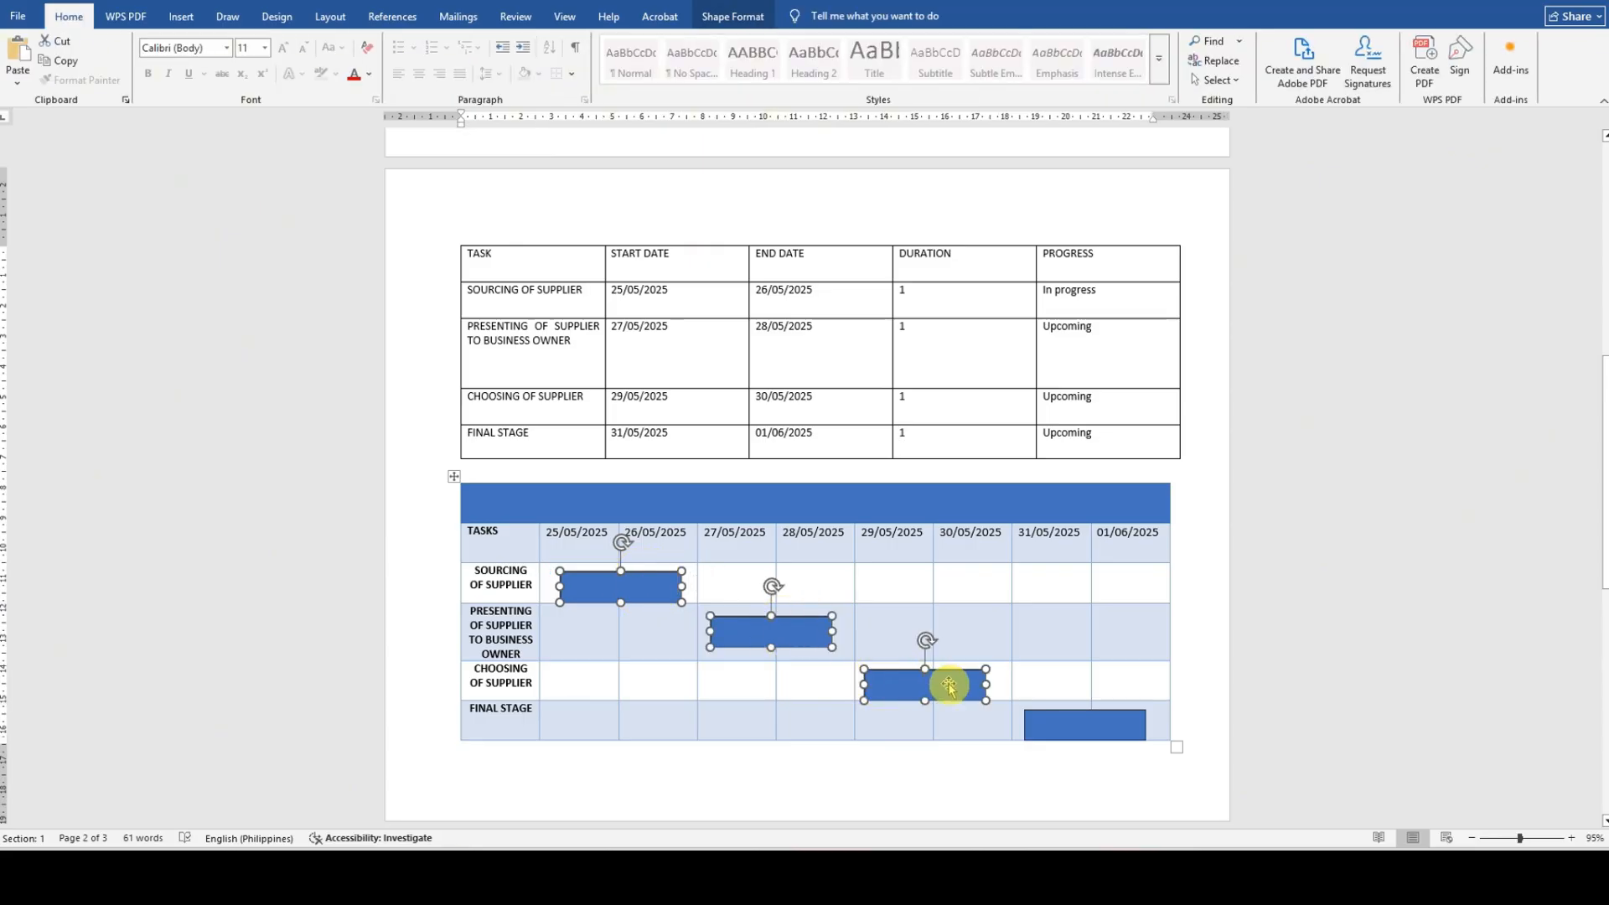
pyautogui.keyDown('shift'); pyautogui.click(1064, 721); pyautogui.keyUp('shift')
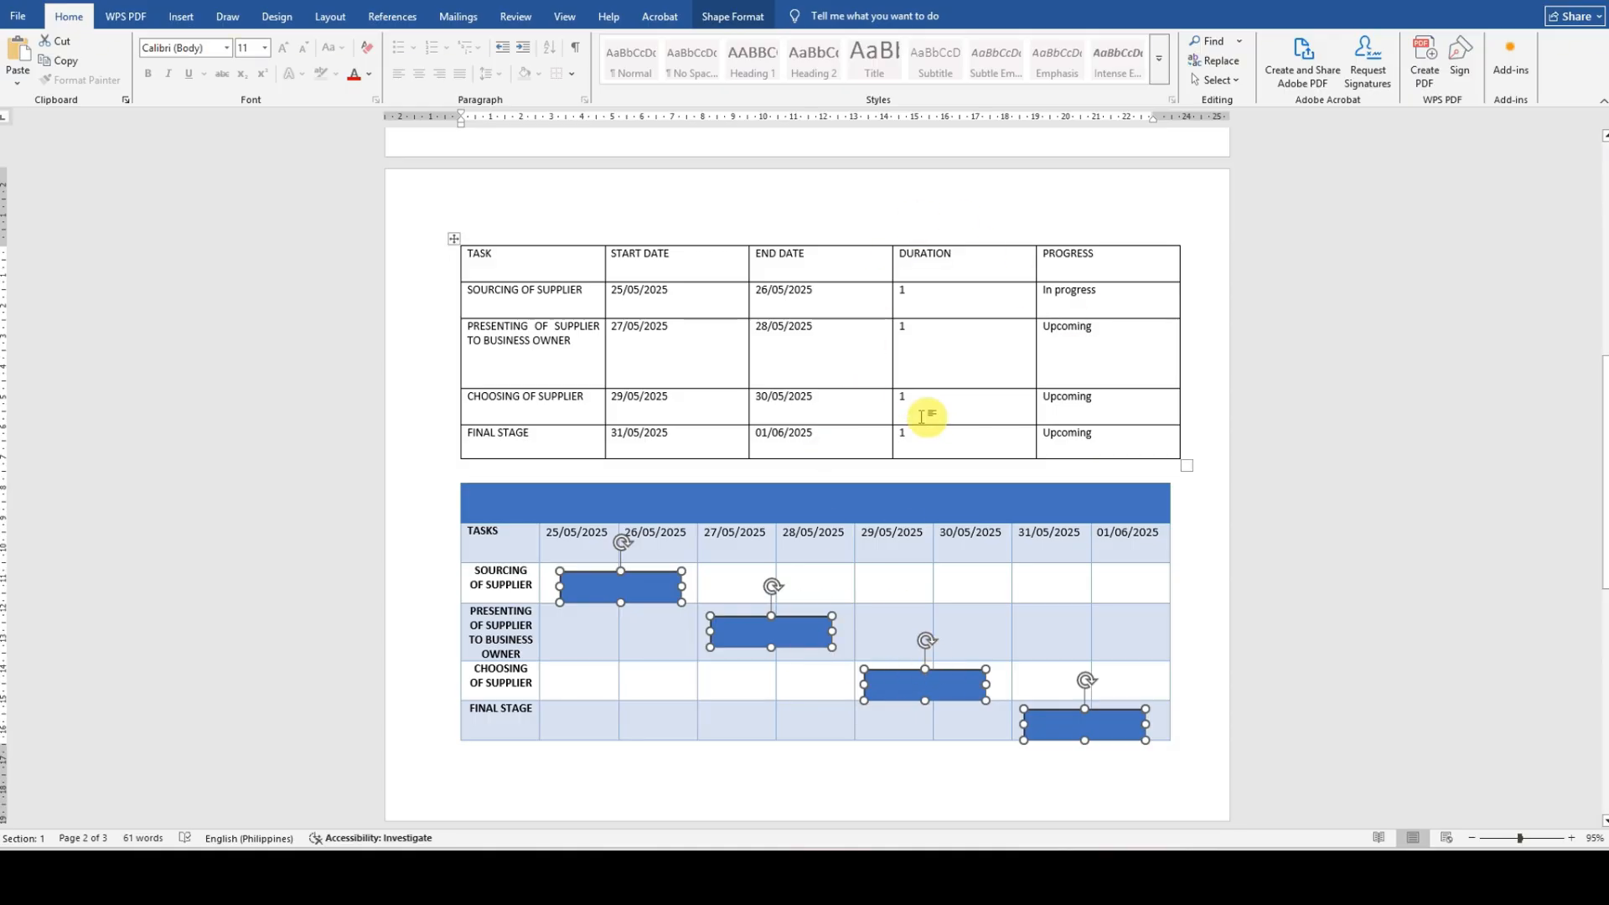
pyautogui.click(757, 18)
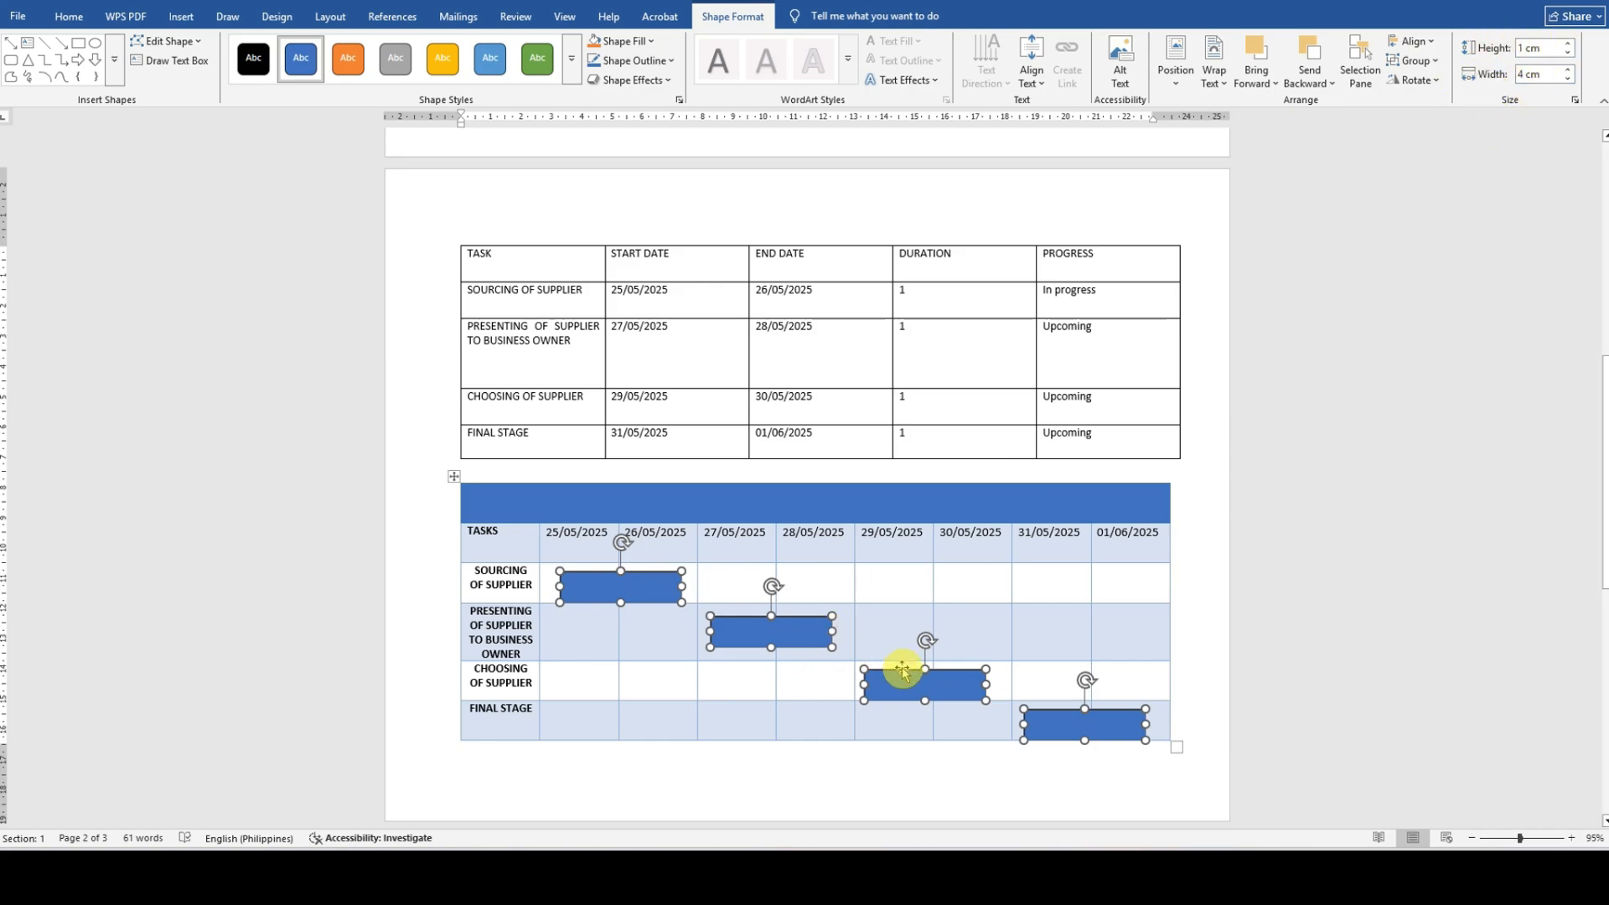
pyautogui.click(1568, 74)
pyautogui.click(1568, 73)
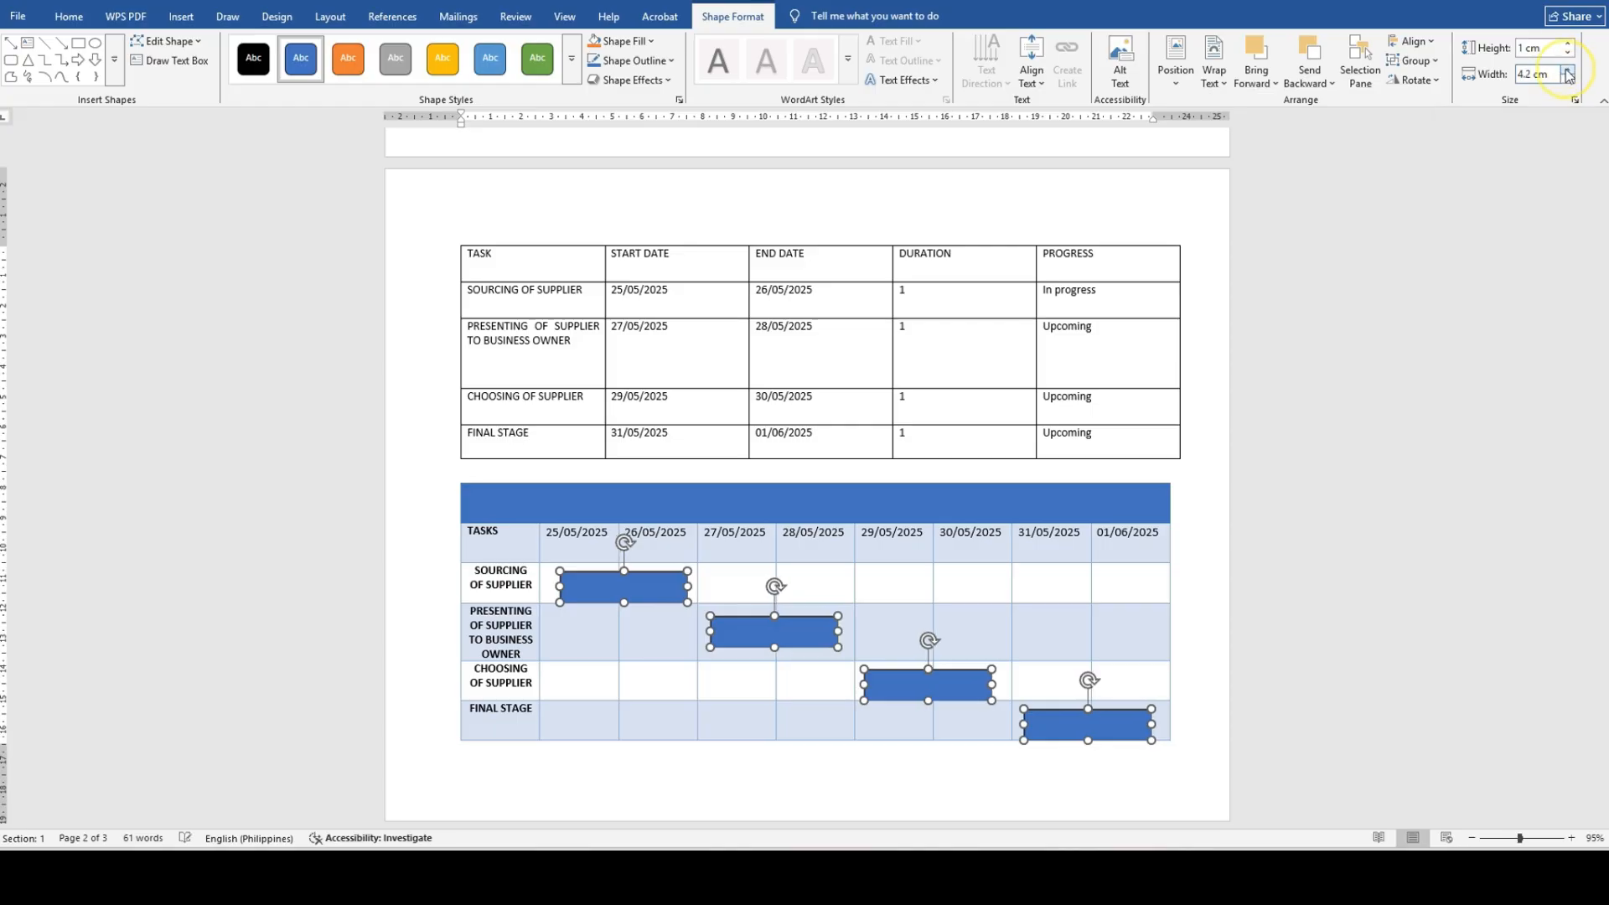
pyautogui.click(1568, 73)
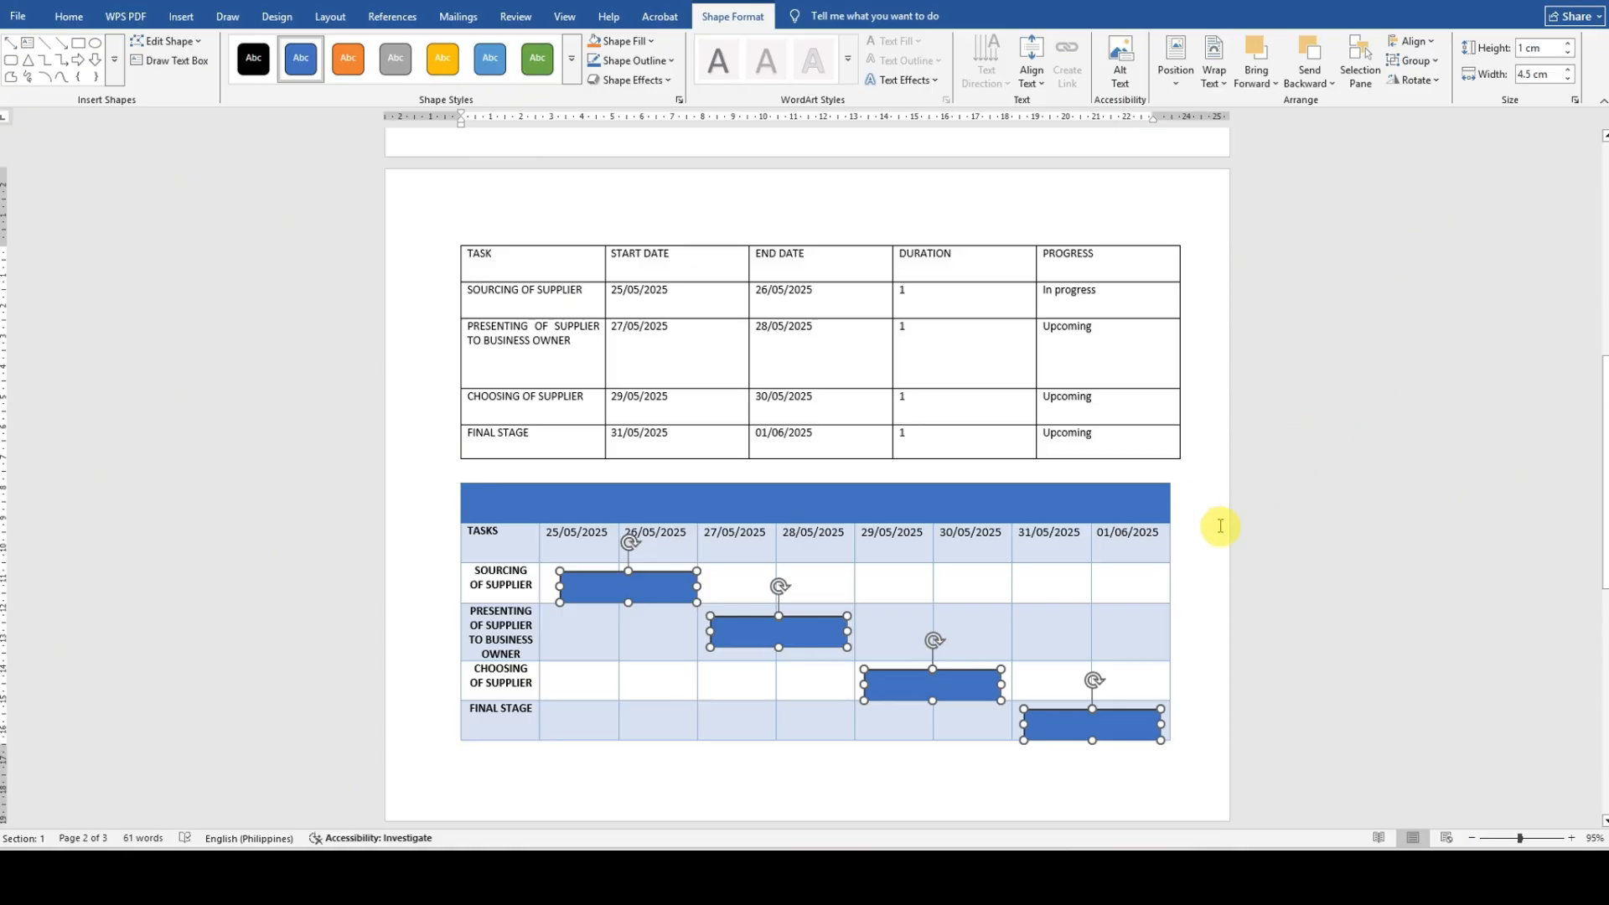
pyautogui.click(1203, 570)
# Shift each of the four bars slightly so that it starts near the beginning of its first date column
pyautogui.click(654, 586)
pyautogui.moveTo(636, 585); pyautogui.dragTo(624, 580)
pyautogui.click(732, 631)
pyautogui.moveTo(733, 630); pyautogui.dragTo(726, 631)
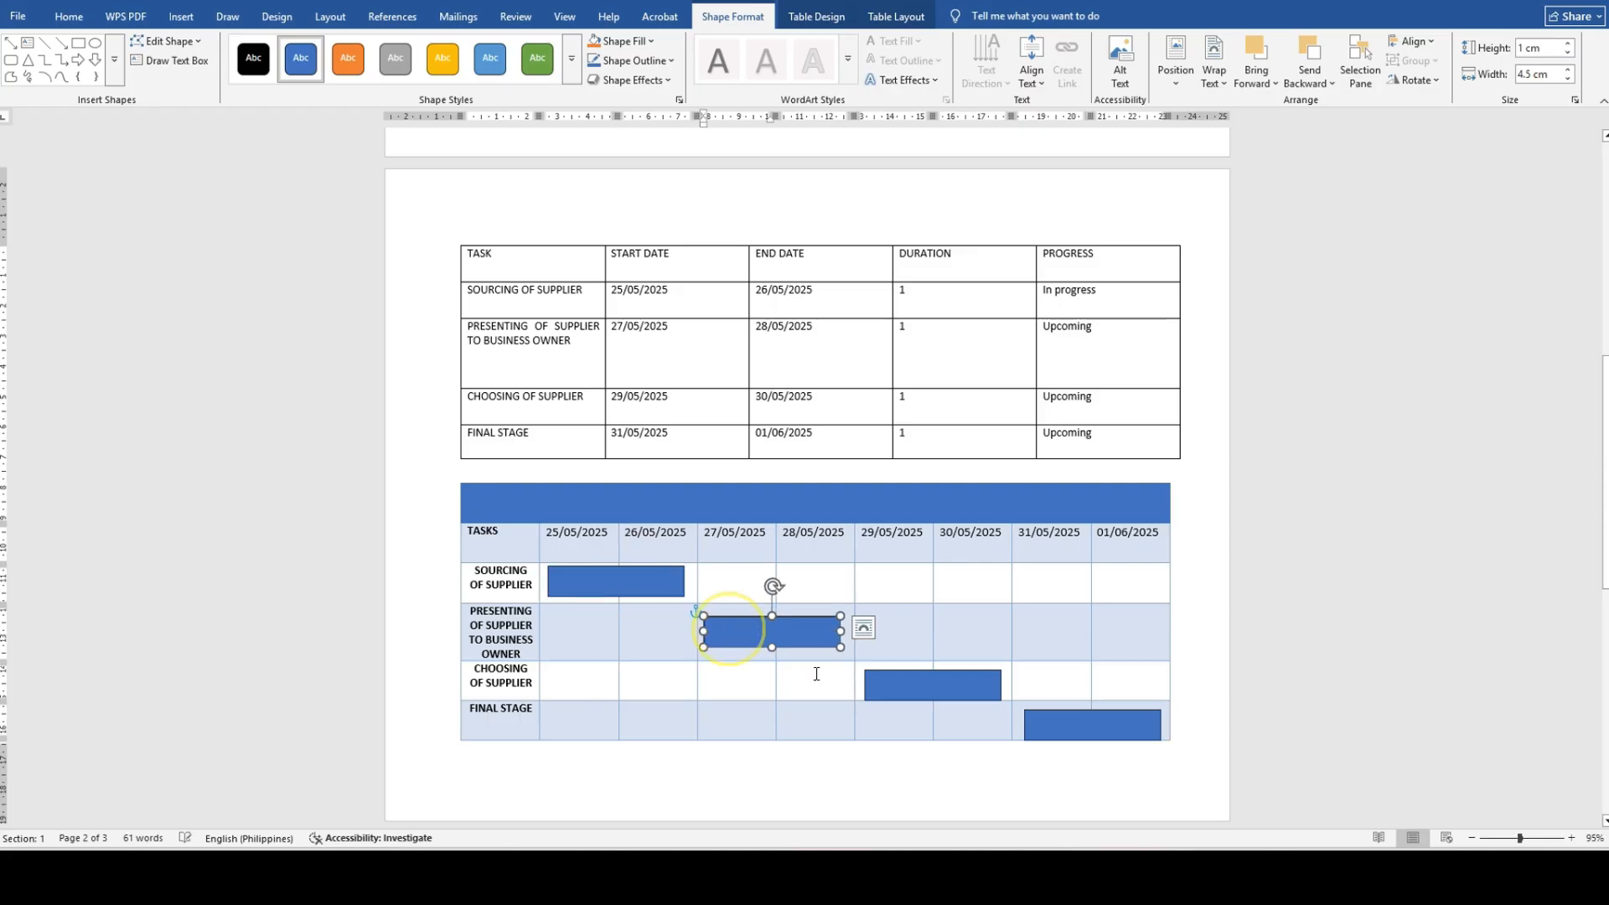
pyautogui.click(882, 679)
pyautogui.moveTo(882, 679); pyautogui.dragTo(877, 678)
pyautogui.moveTo(1039, 727); pyautogui.dragTo(1033, 715)
# Set the width of all four timeline bars together to 4.8 cm
pyautogui.click(941, 686)
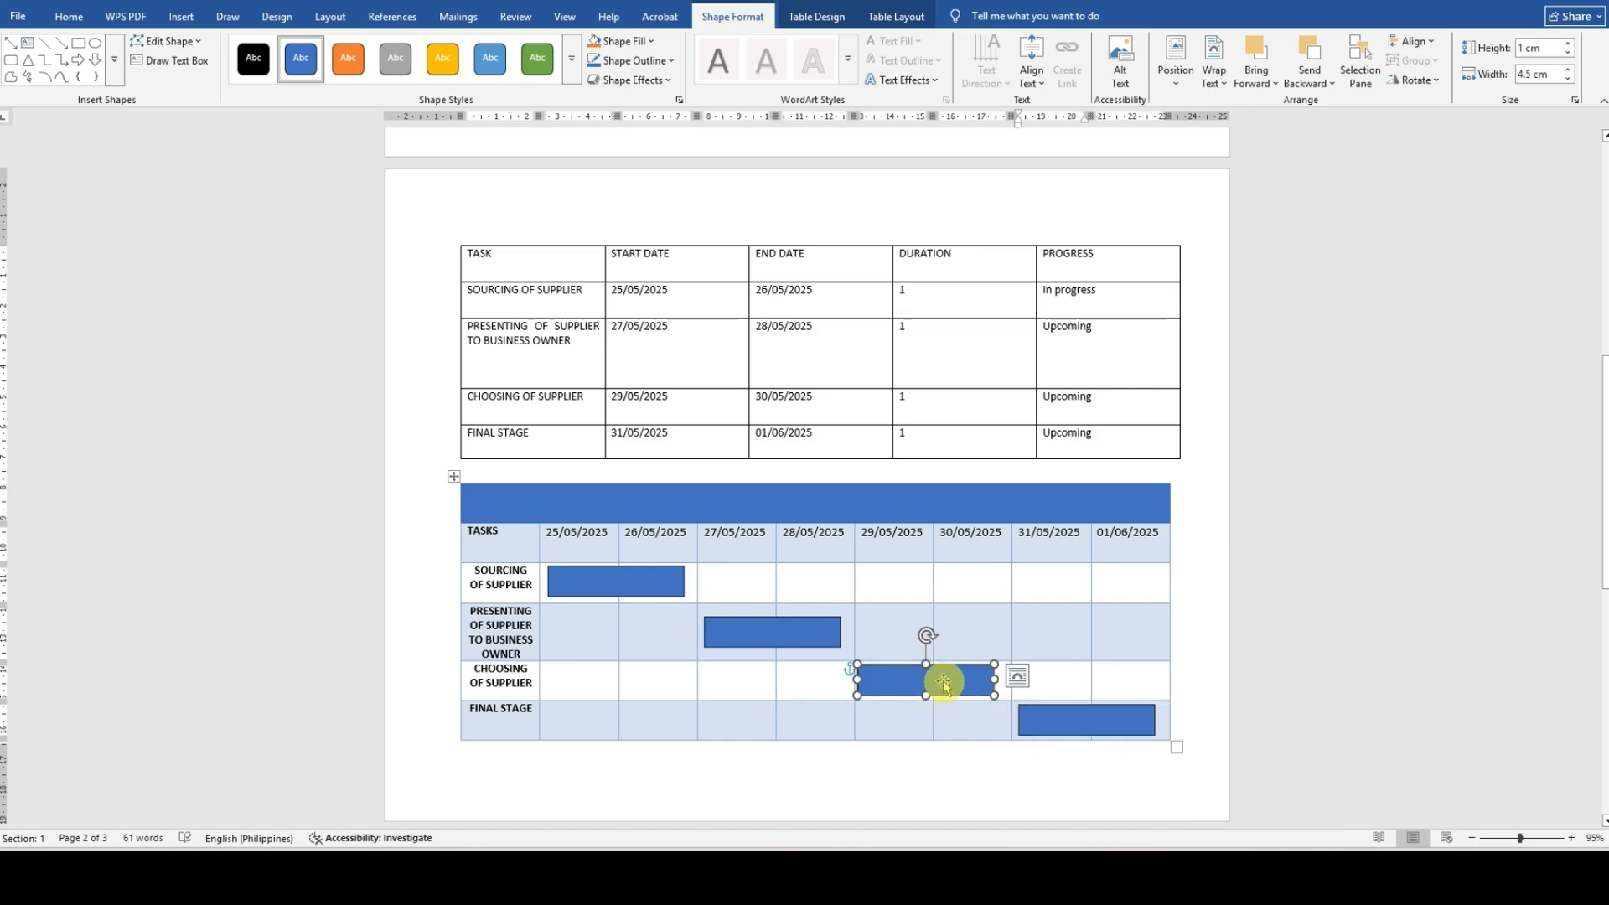
pyautogui.keyDown('shift'); pyautogui.click(603, 590); pyautogui.keyUp('shift')
pyautogui.keyDown('shift'); pyautogui.click(759, 630); pyautogui.keyUp('shift')
pyautogui.keyDown('shift'); pyautogui.click(1067, 718); pyautogui.keyUp('shift')
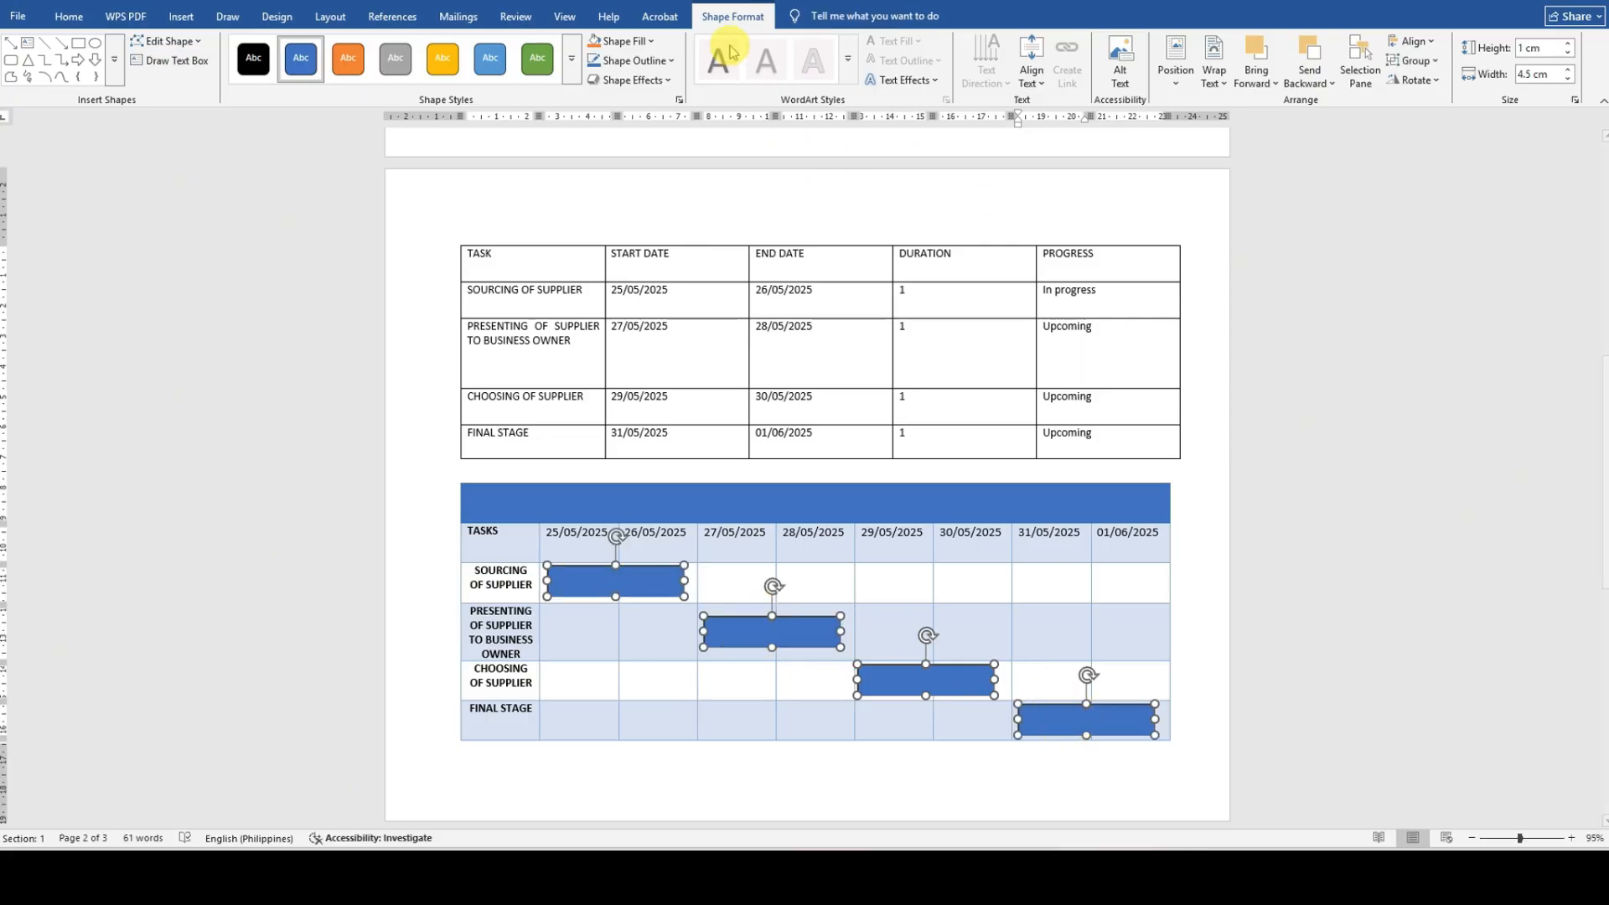
pyautogui.click(1570, 75)
pyautogui.click(1569, 76)
pyautogui.click(1570, 75)
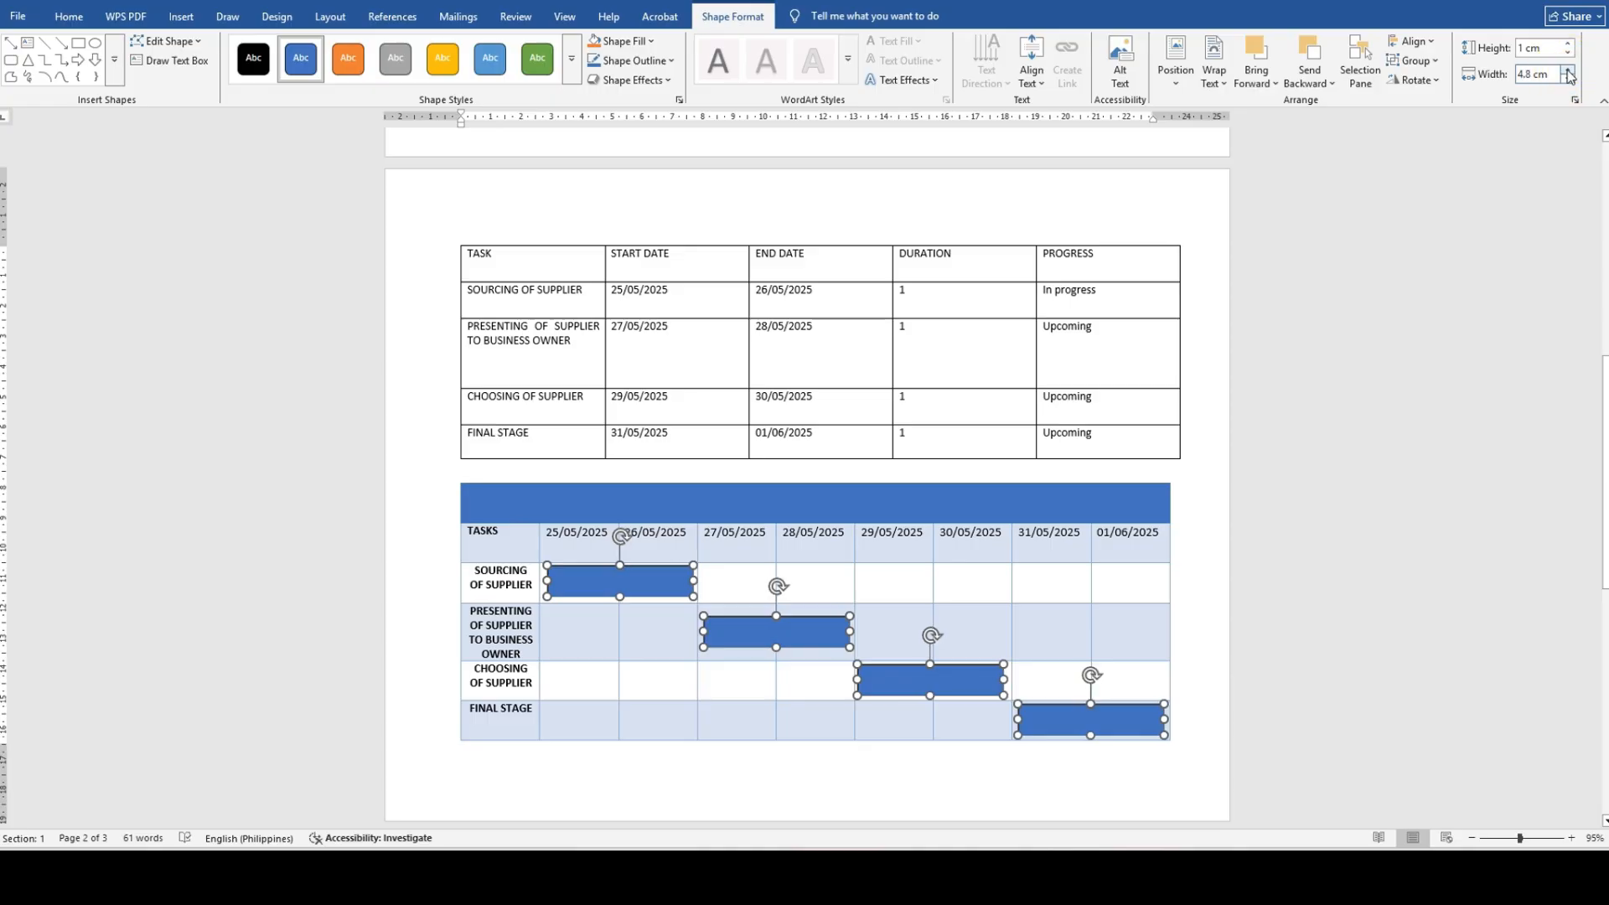
pyautogui.click(1206, 627)
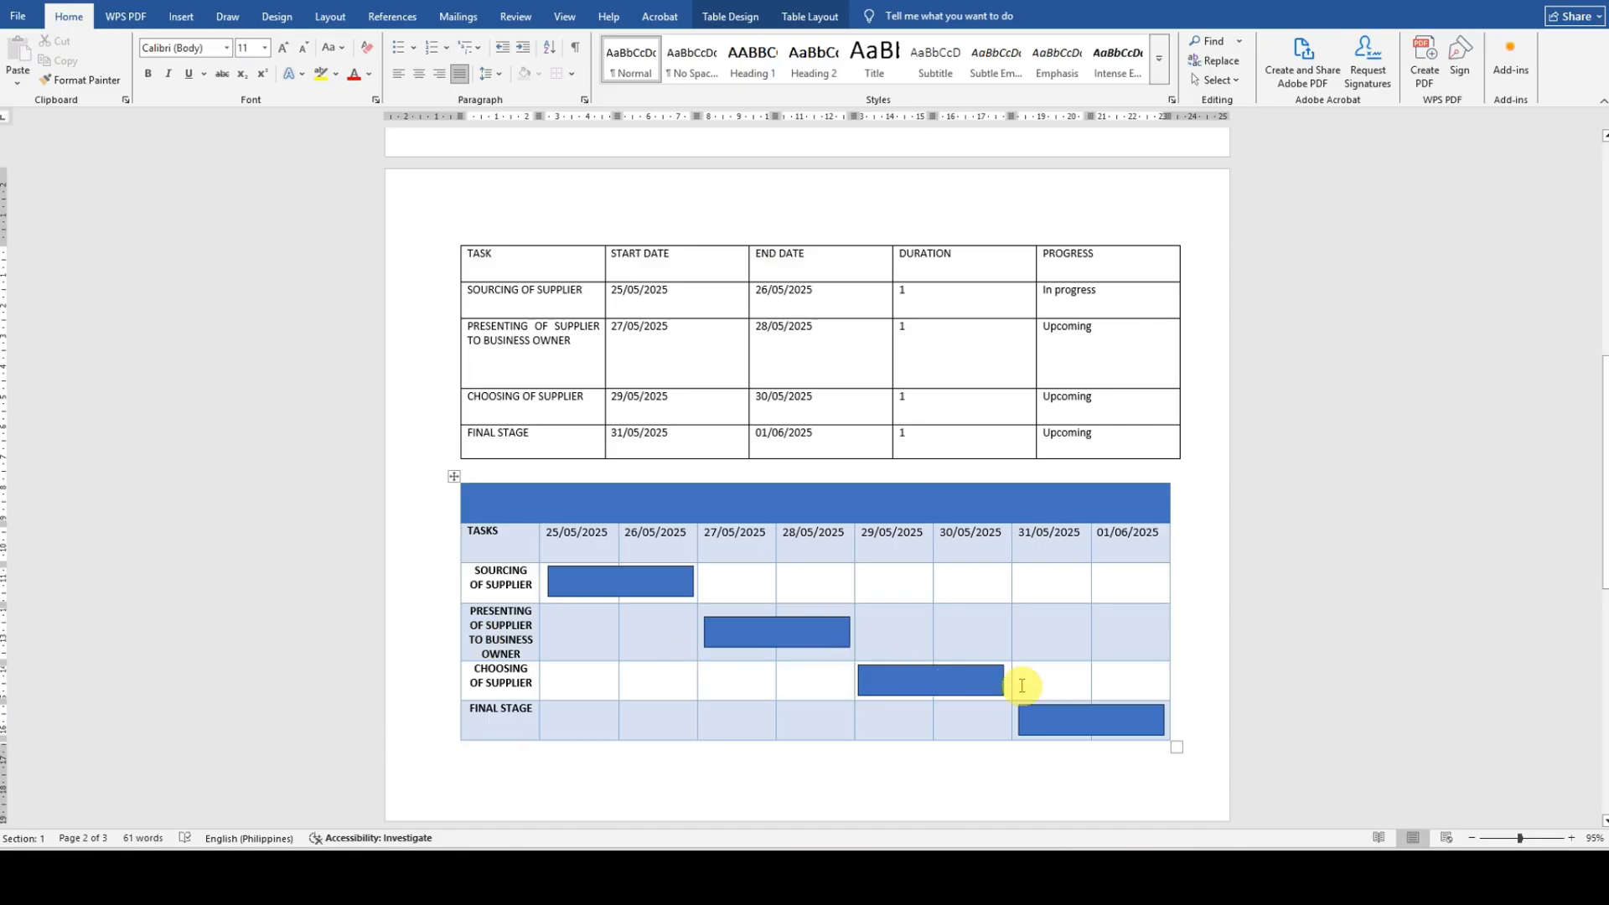
# Apply the subtle light green theme style to all four timeline bars together
pyautogui.click(657, 580)
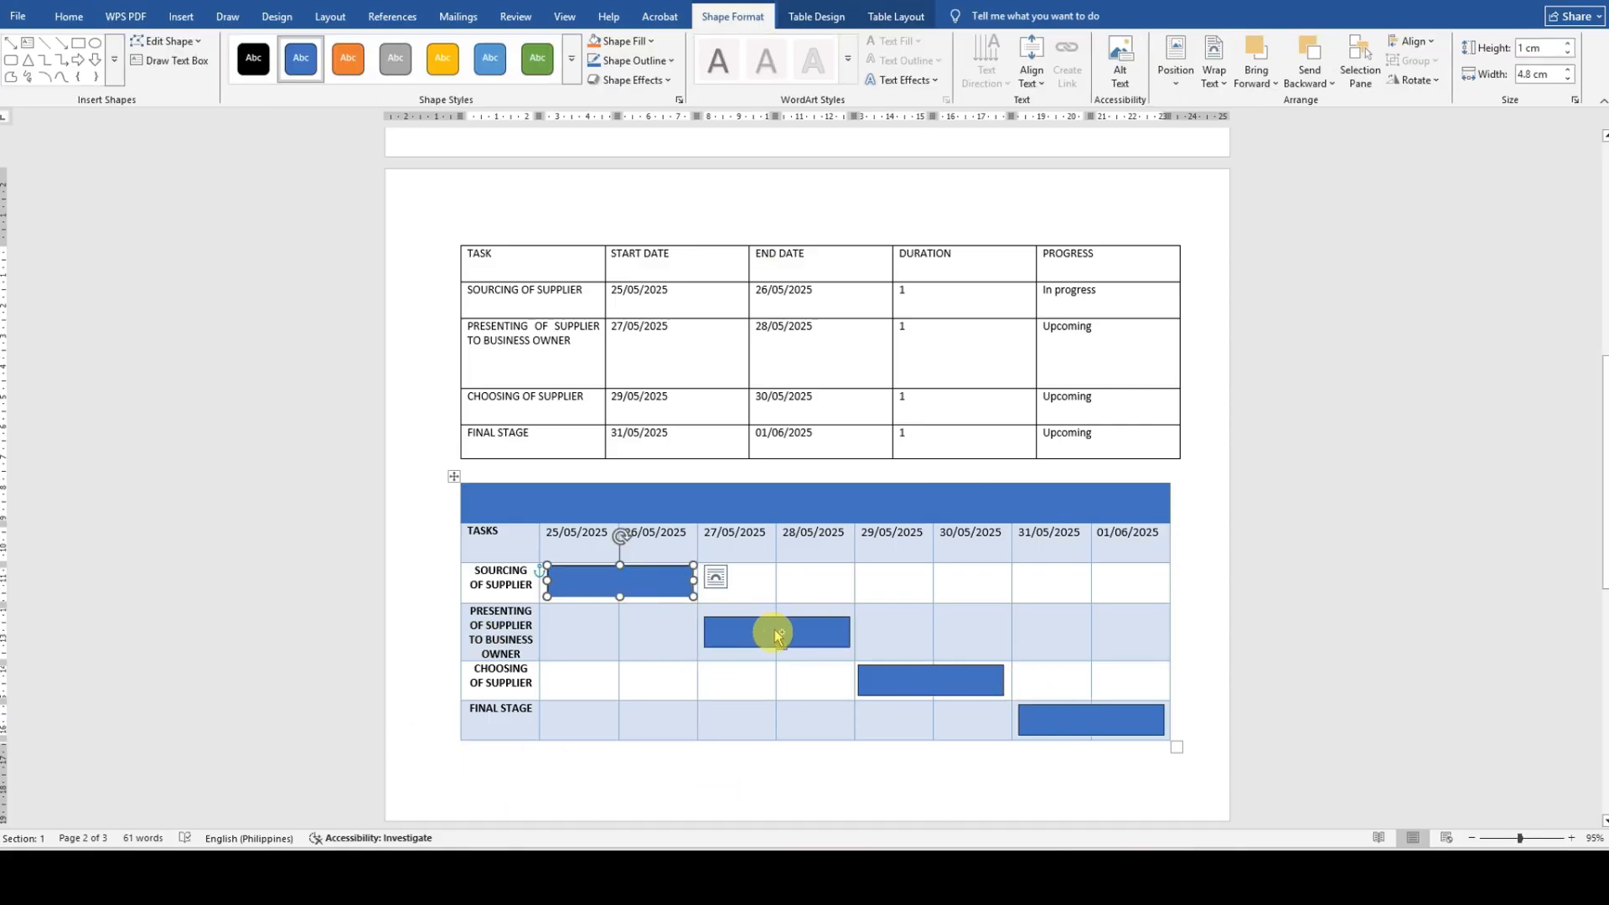
pyautogui.keyDown('shift'); pyautogui.click(778, 635); pyautogui.keyUp('shift')
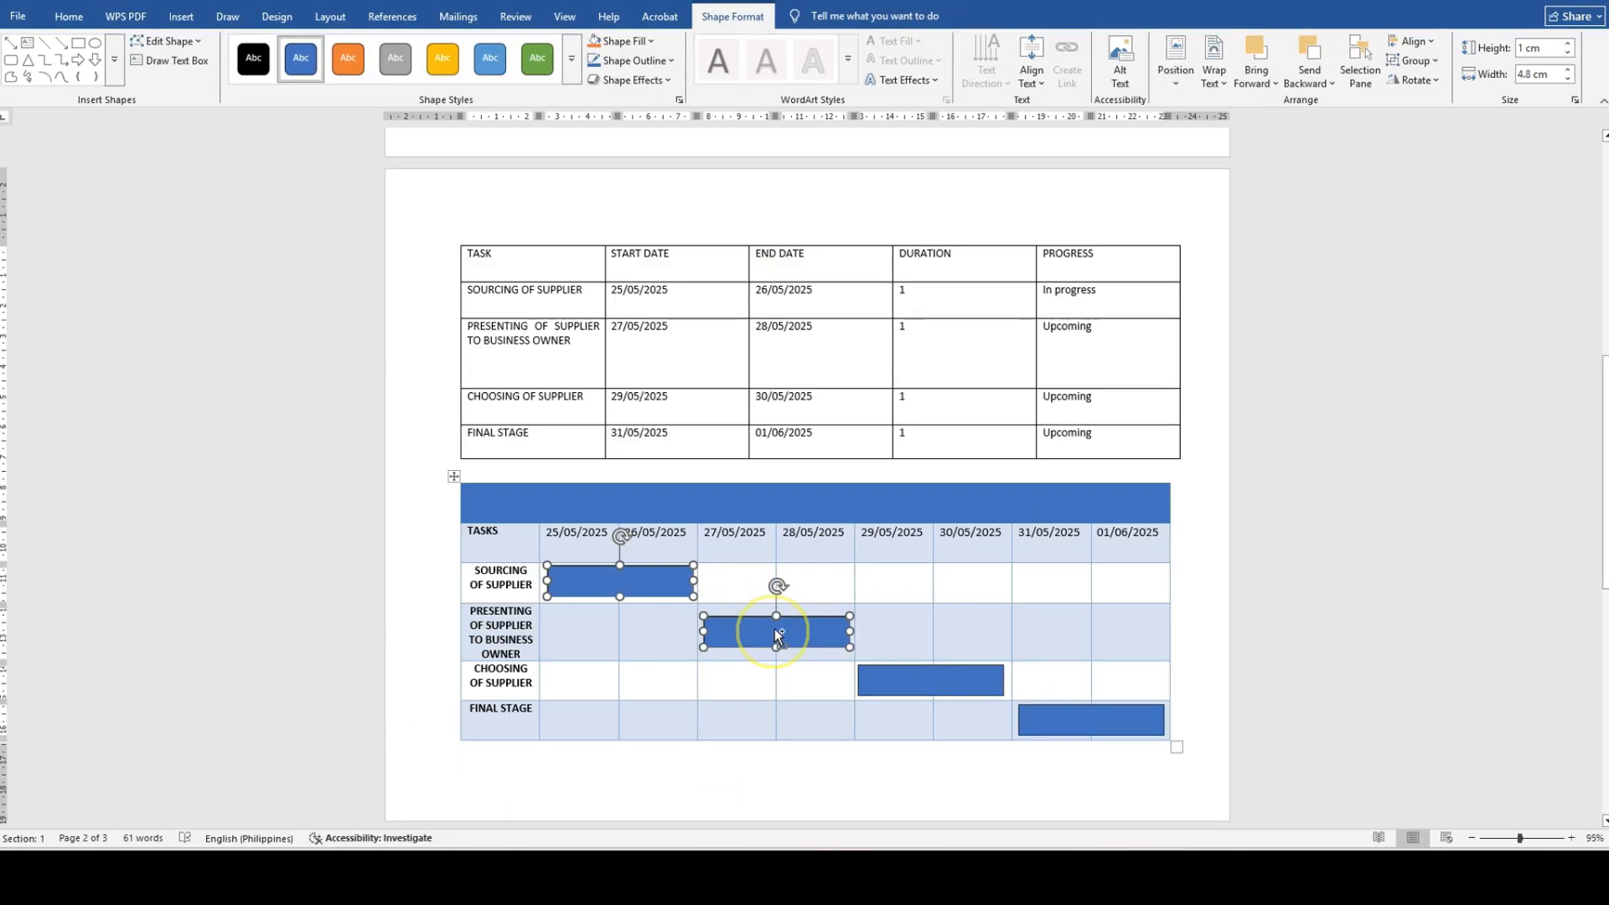
pyautogui.keyDown('shift'); pyautogui.click(905, 674); pyautogui.keyUp('shift')
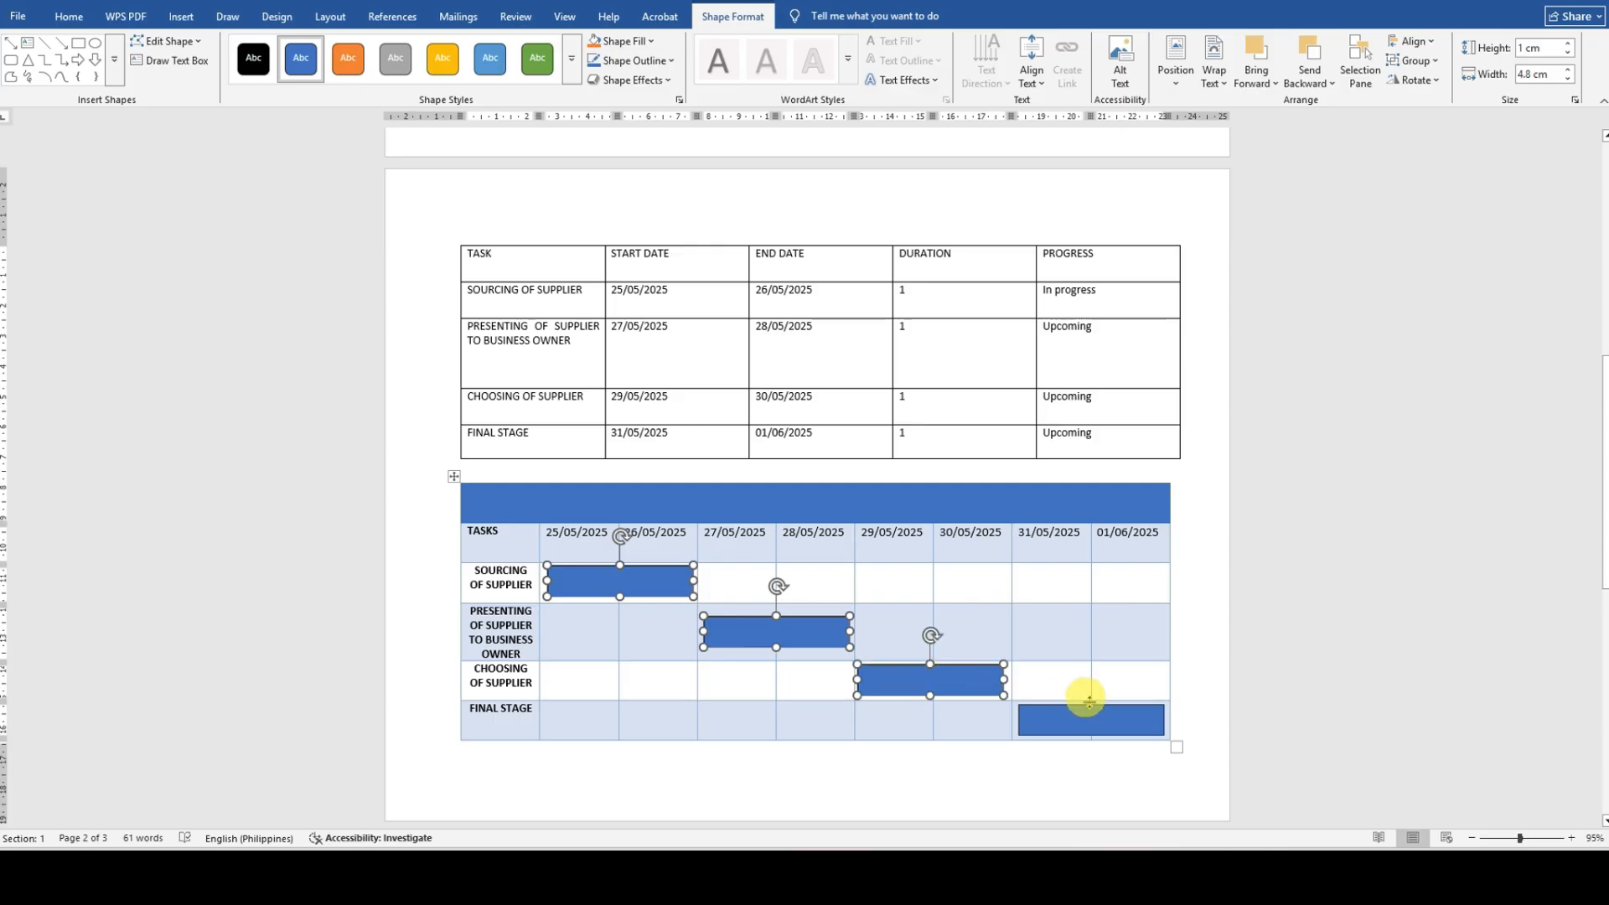
pyautogui.keyDown('shift'); pyautogui.click(1066, 714); pyautogui.keyUp('shift')
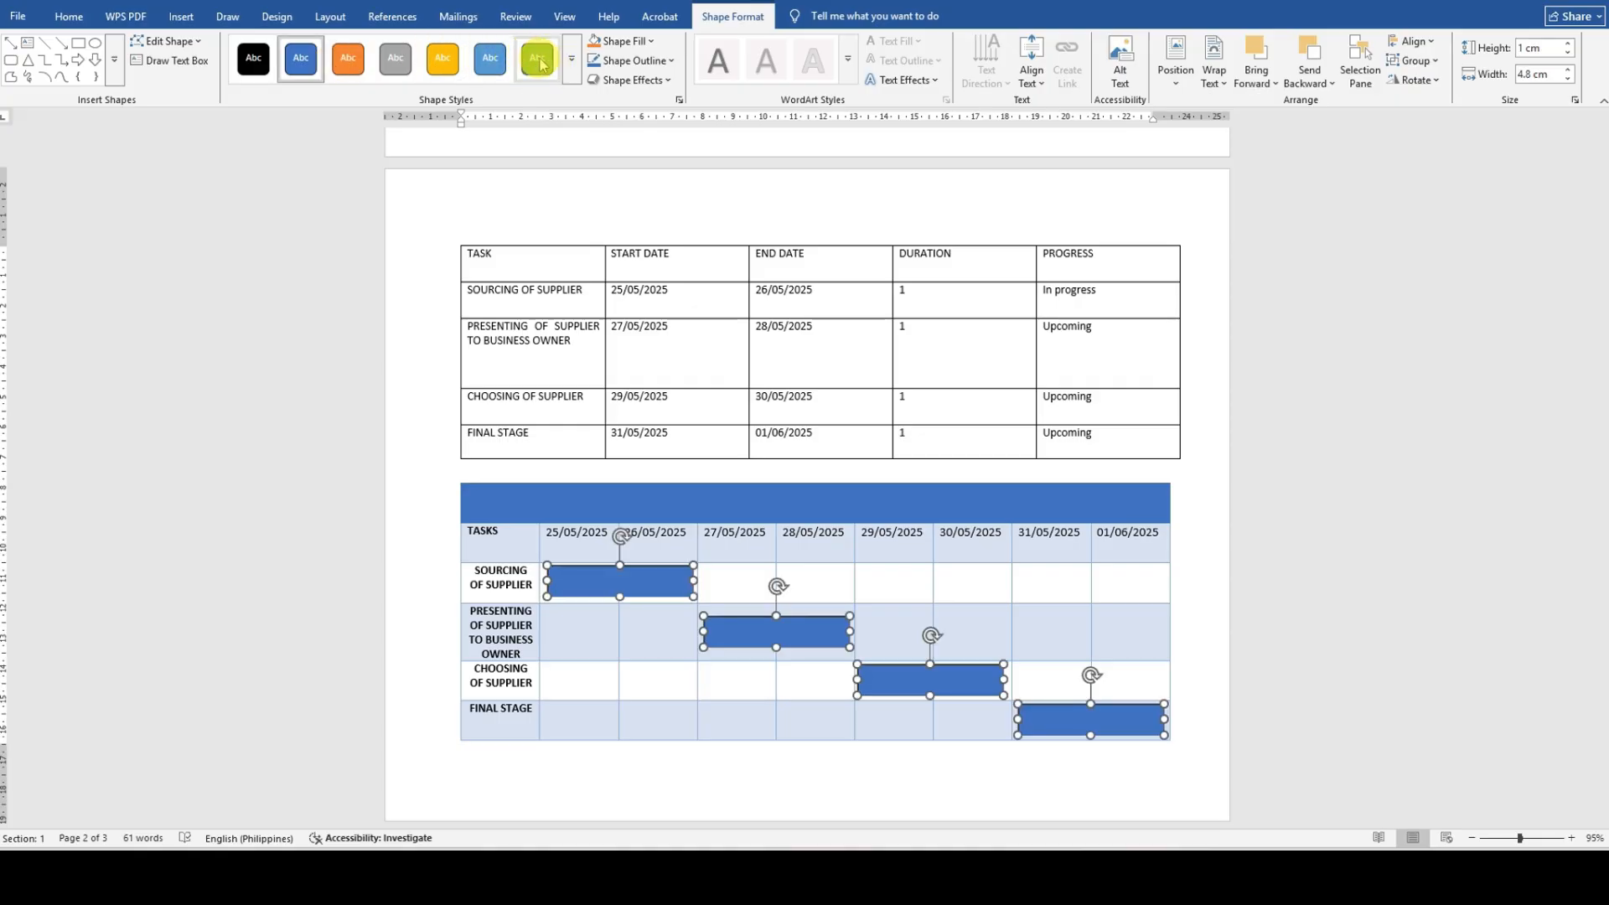
pyautogui.click(571, 64)
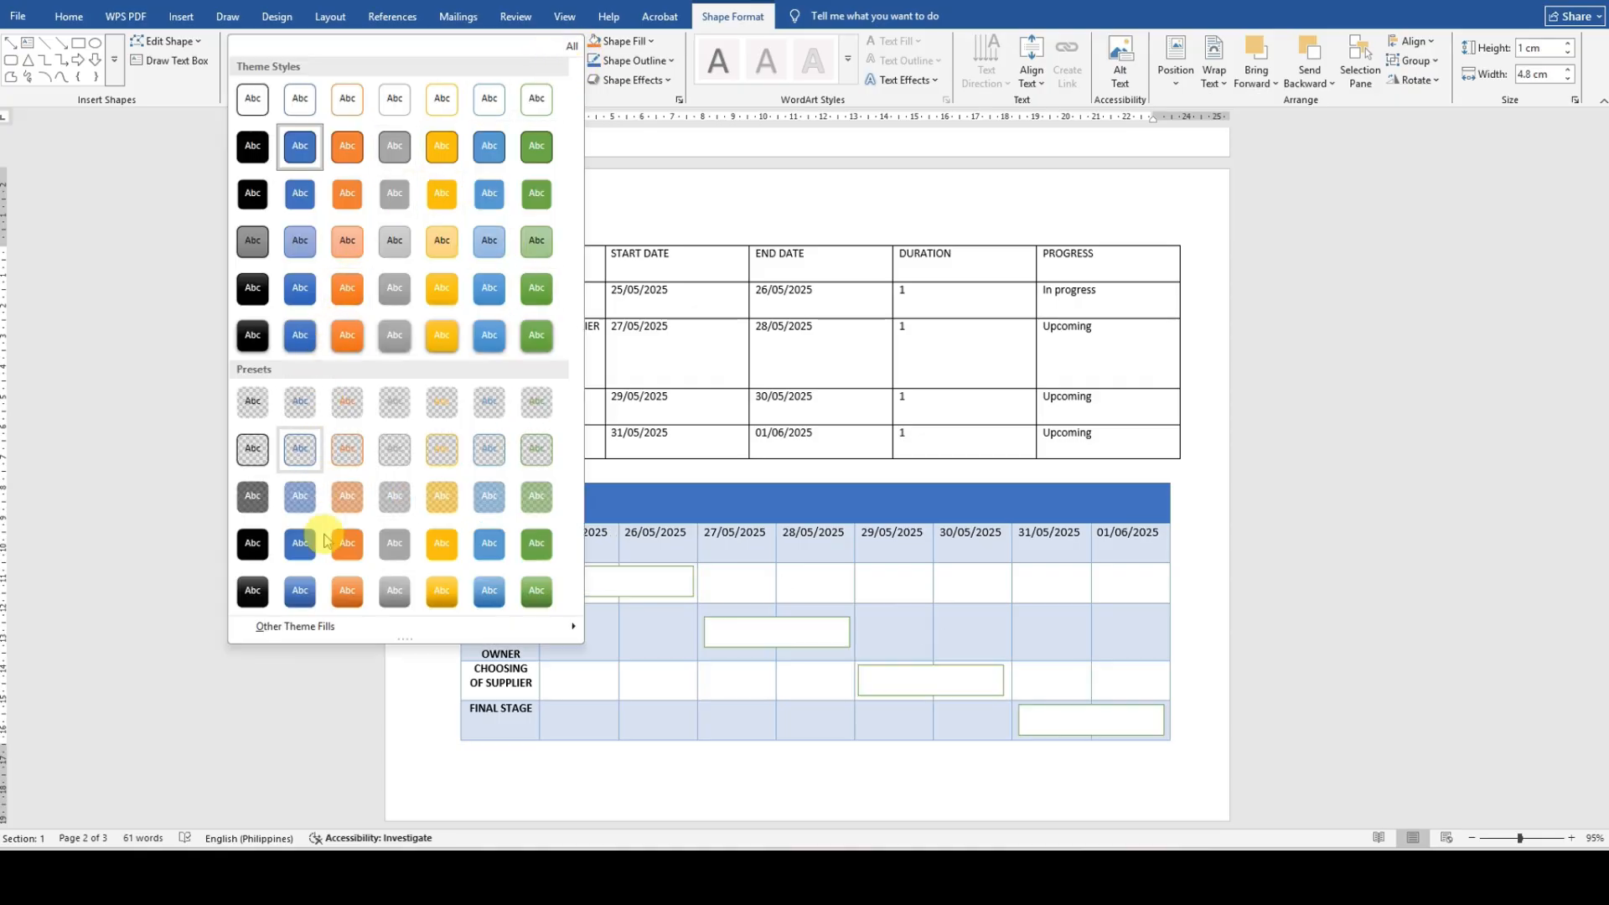
pyautogui.moveTo(319, 631)
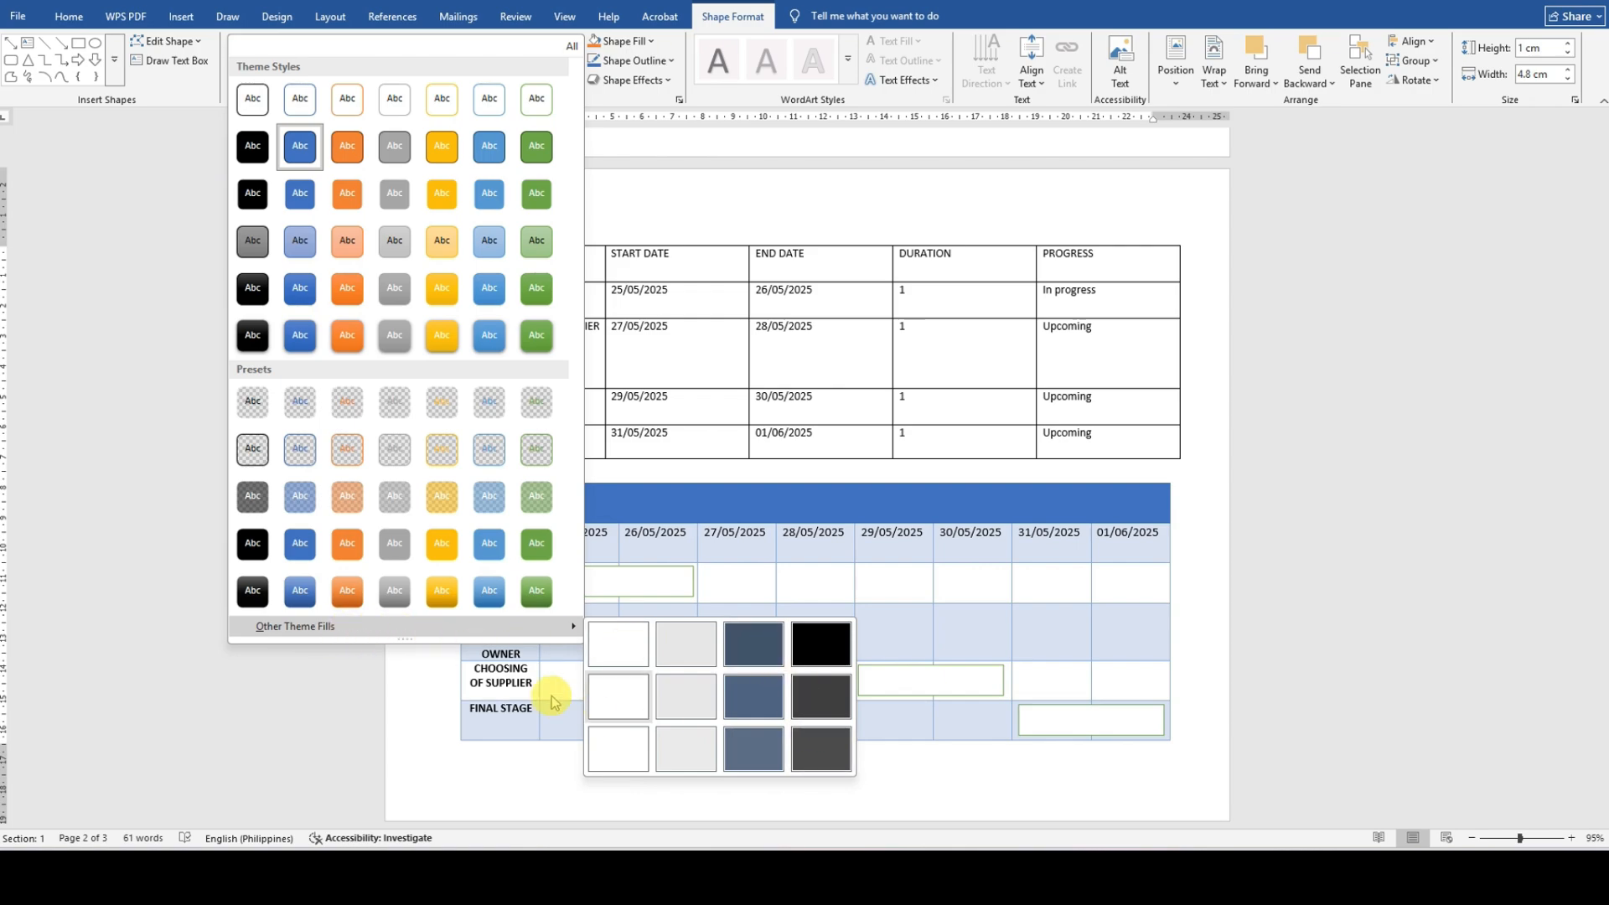
pyautogui.click(535, 547)
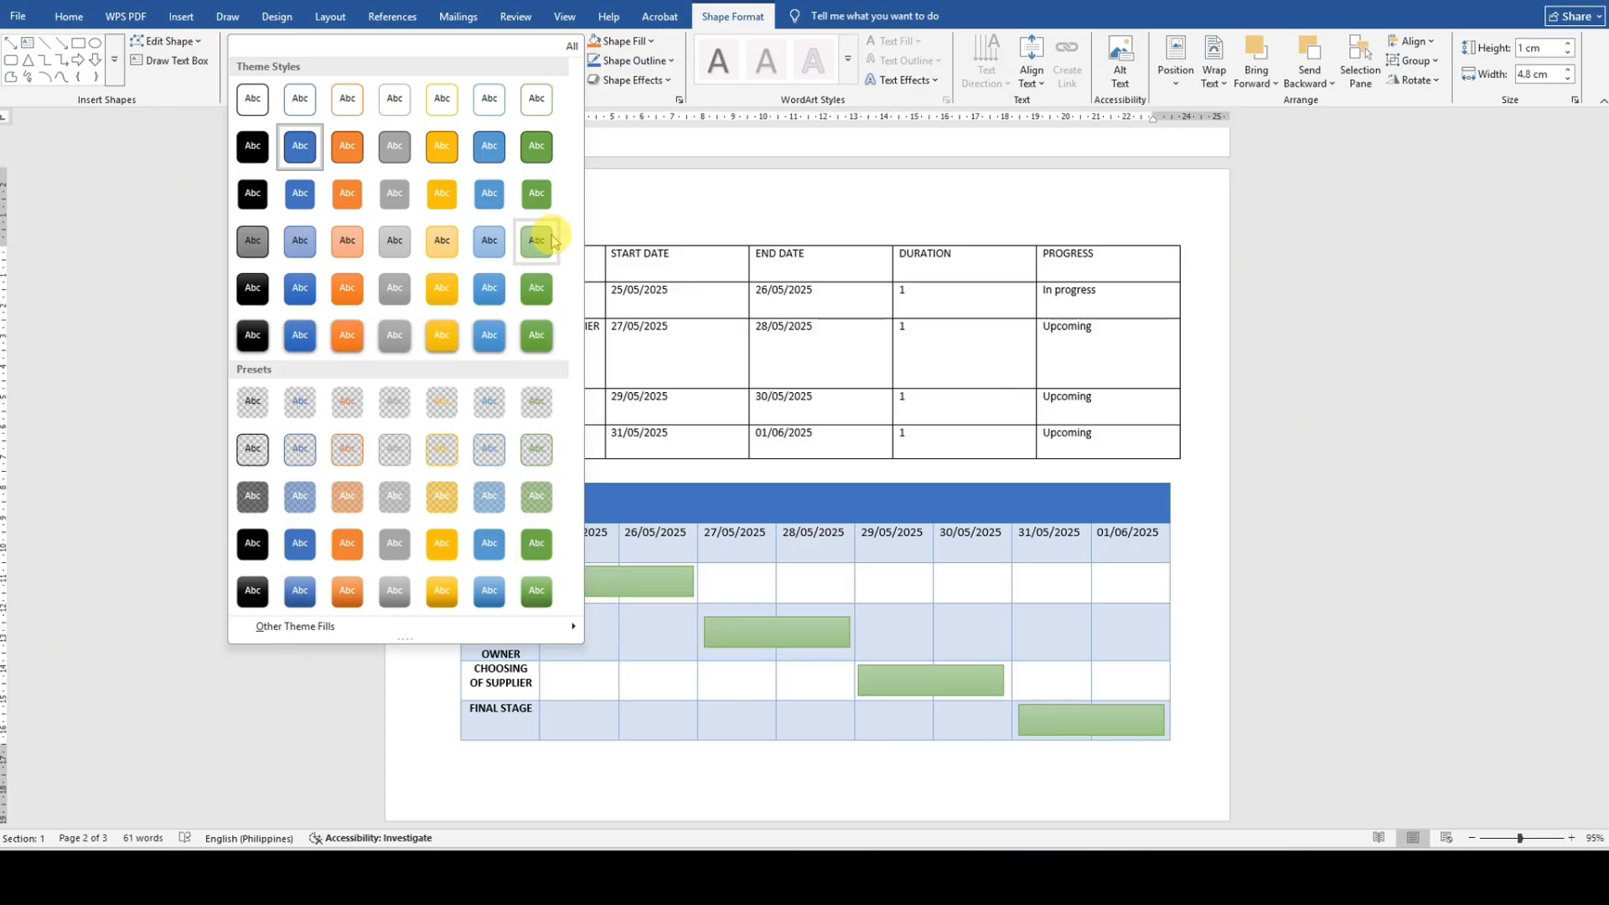
pyautogui.click(551, 241)
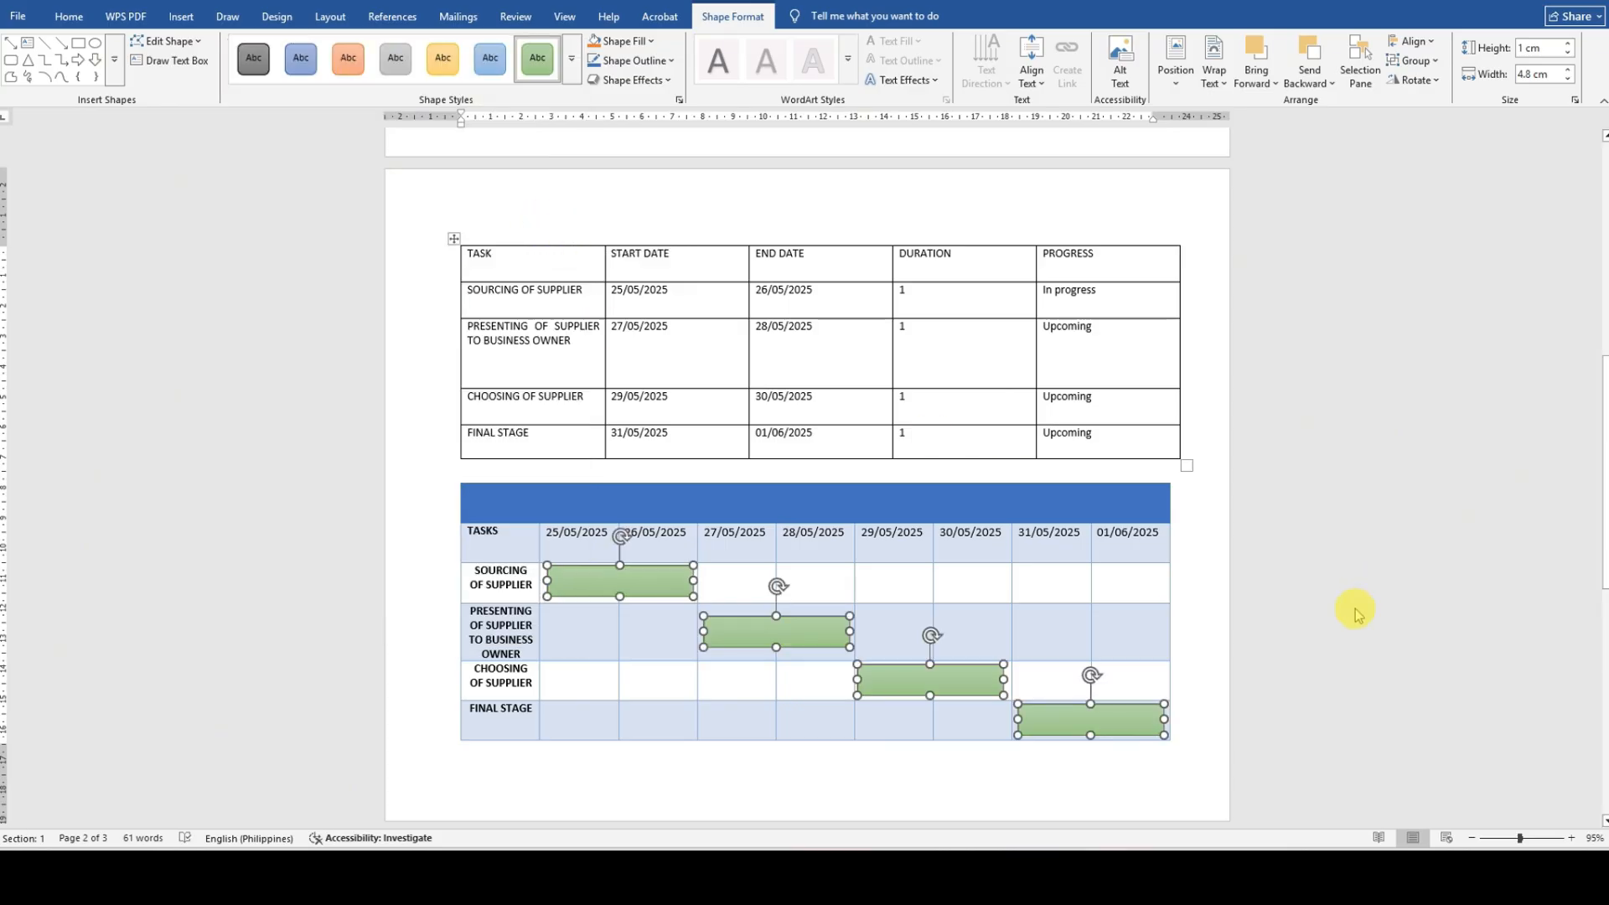
pyautogui.click(1182, 585)
pyautogui.click(637, 578)
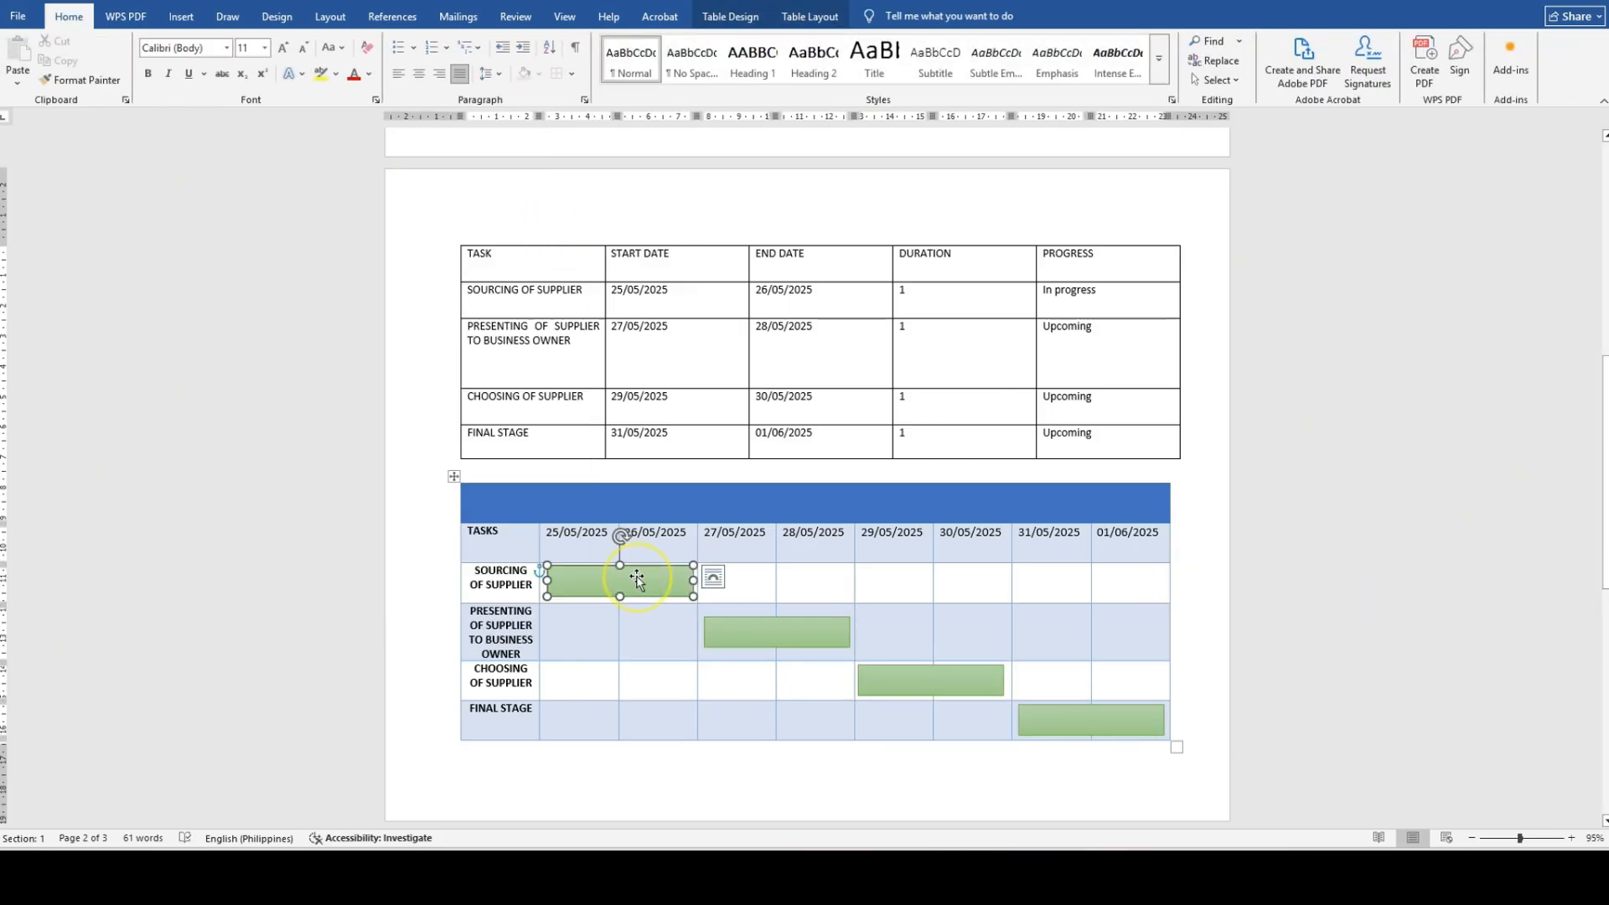
pyautogui.write('asfsada')
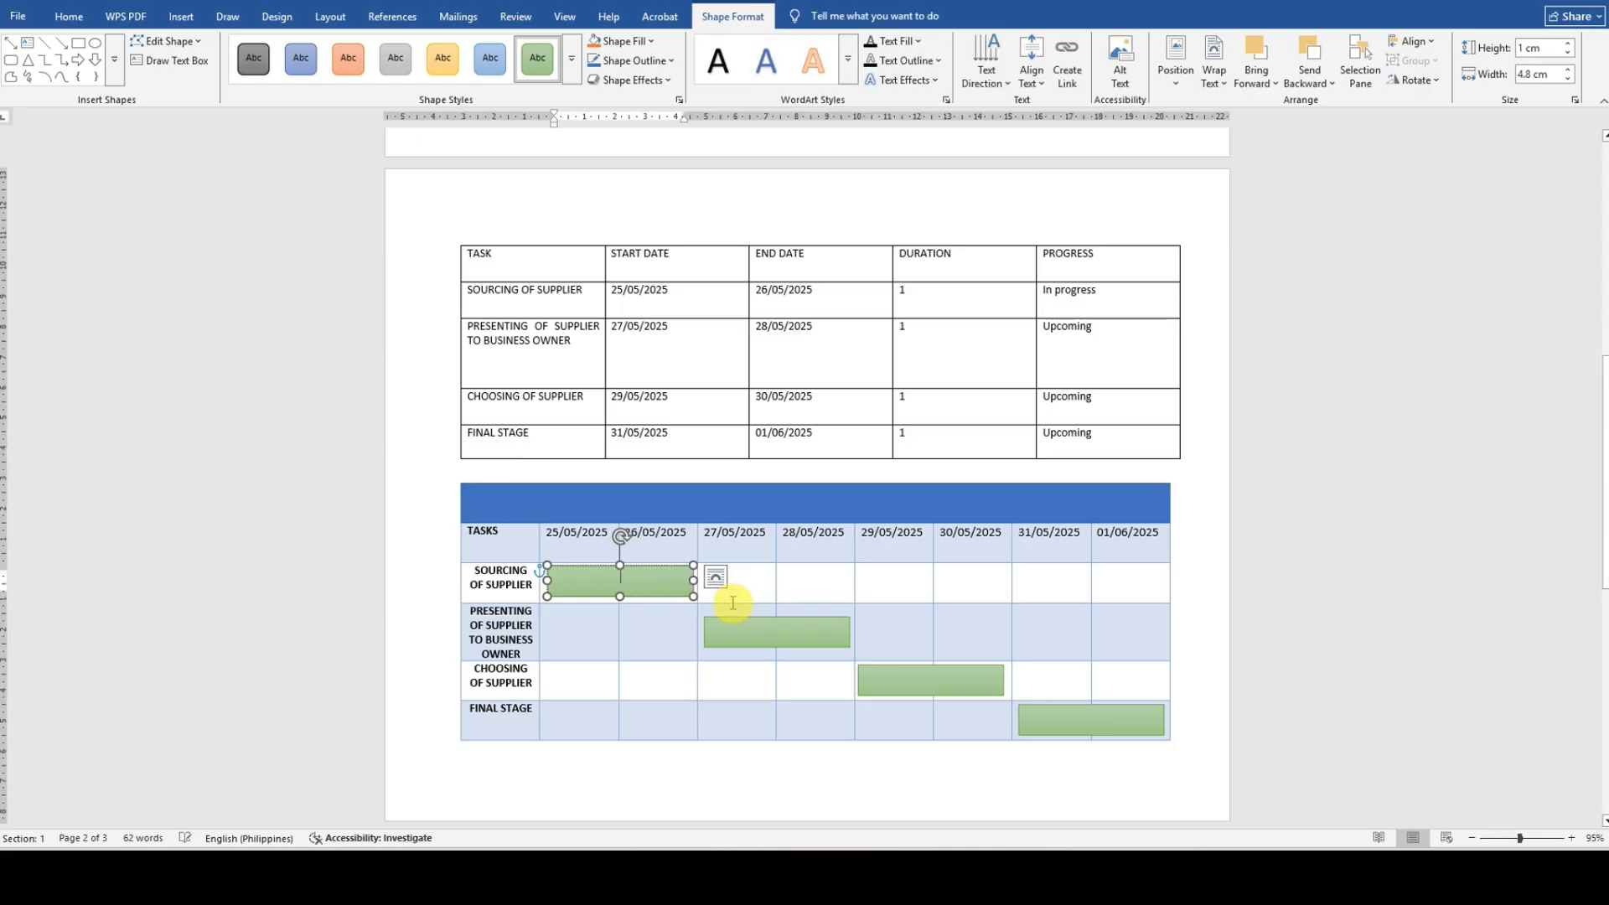
pyautogui.click(772, 637)
pyautogui.write('fggs')
pyautogui.press('BackSpace')
pyautogui.press('BackSpace')
pyautogui.press('BackSpace')
pyautogui.press('BackSpace')
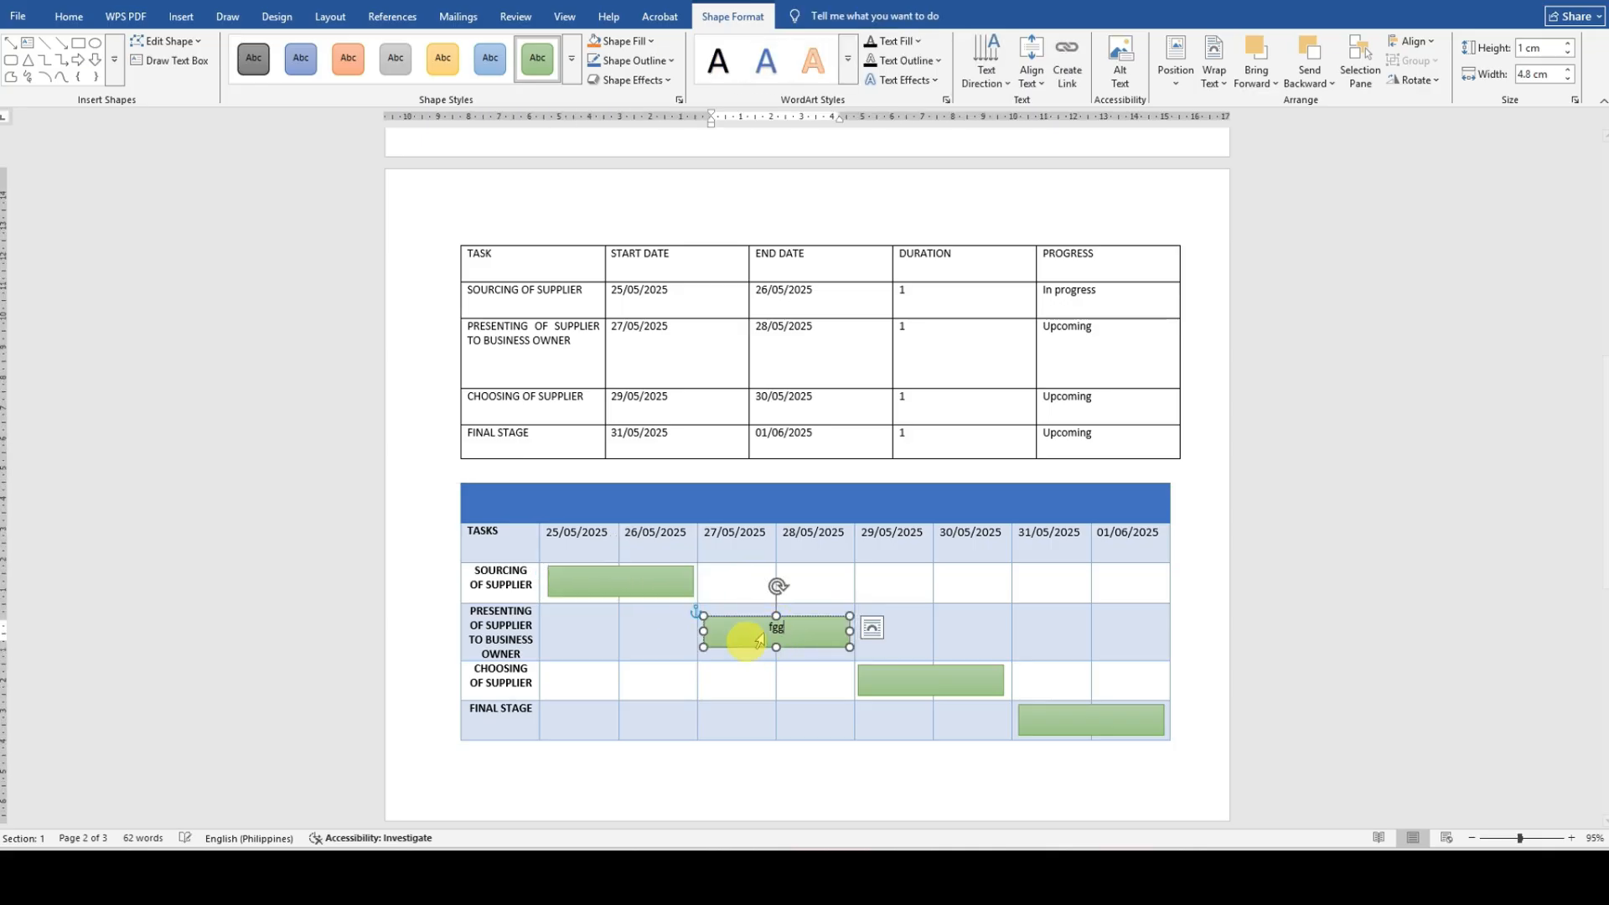
# Label the SOURCING OF SUPPLIER bar IN PROGRESS and the PRESENTING OF SUPPLIER TO BUSINESS OWNER bar UPCOMING
pyautogui.click(641, 585)
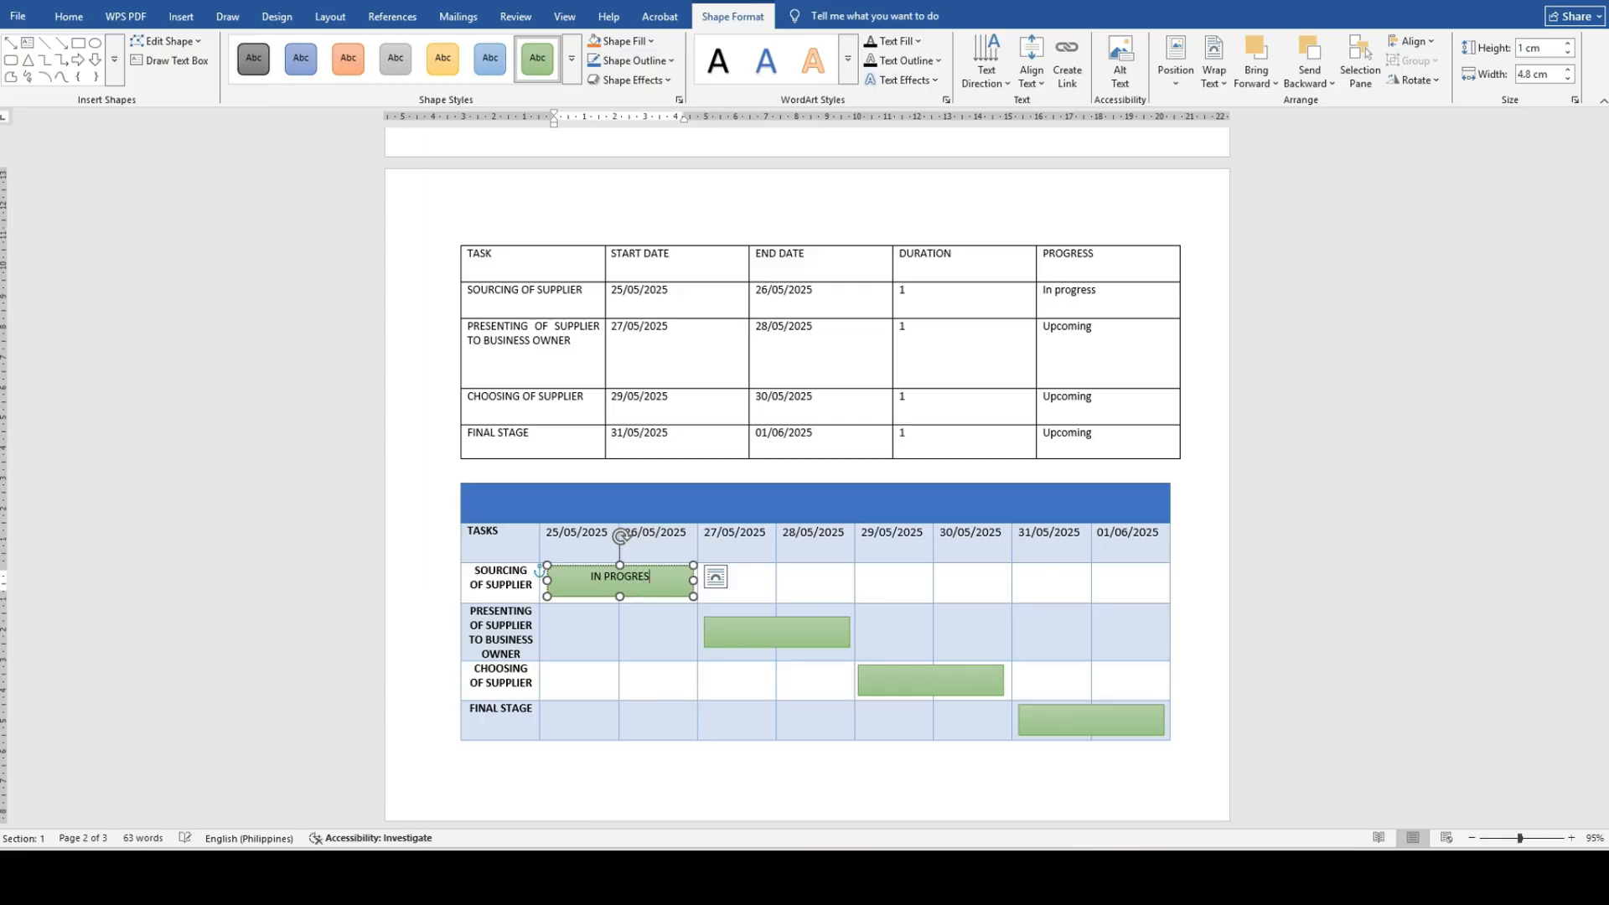
pyautogui.click(742, 637)
pyautogui.write('UPCOMING')
# Copy the UPCOMING label into the CHOOSING OF SUPPLIER and FINAL STAGE bars
pyautogui.doubleClick(755, 628)
pyautogui.hotkey('ctrl', 'c')
pyautogui.click(880, 680)
pyautogui.hotkey('ctrl', 'v')
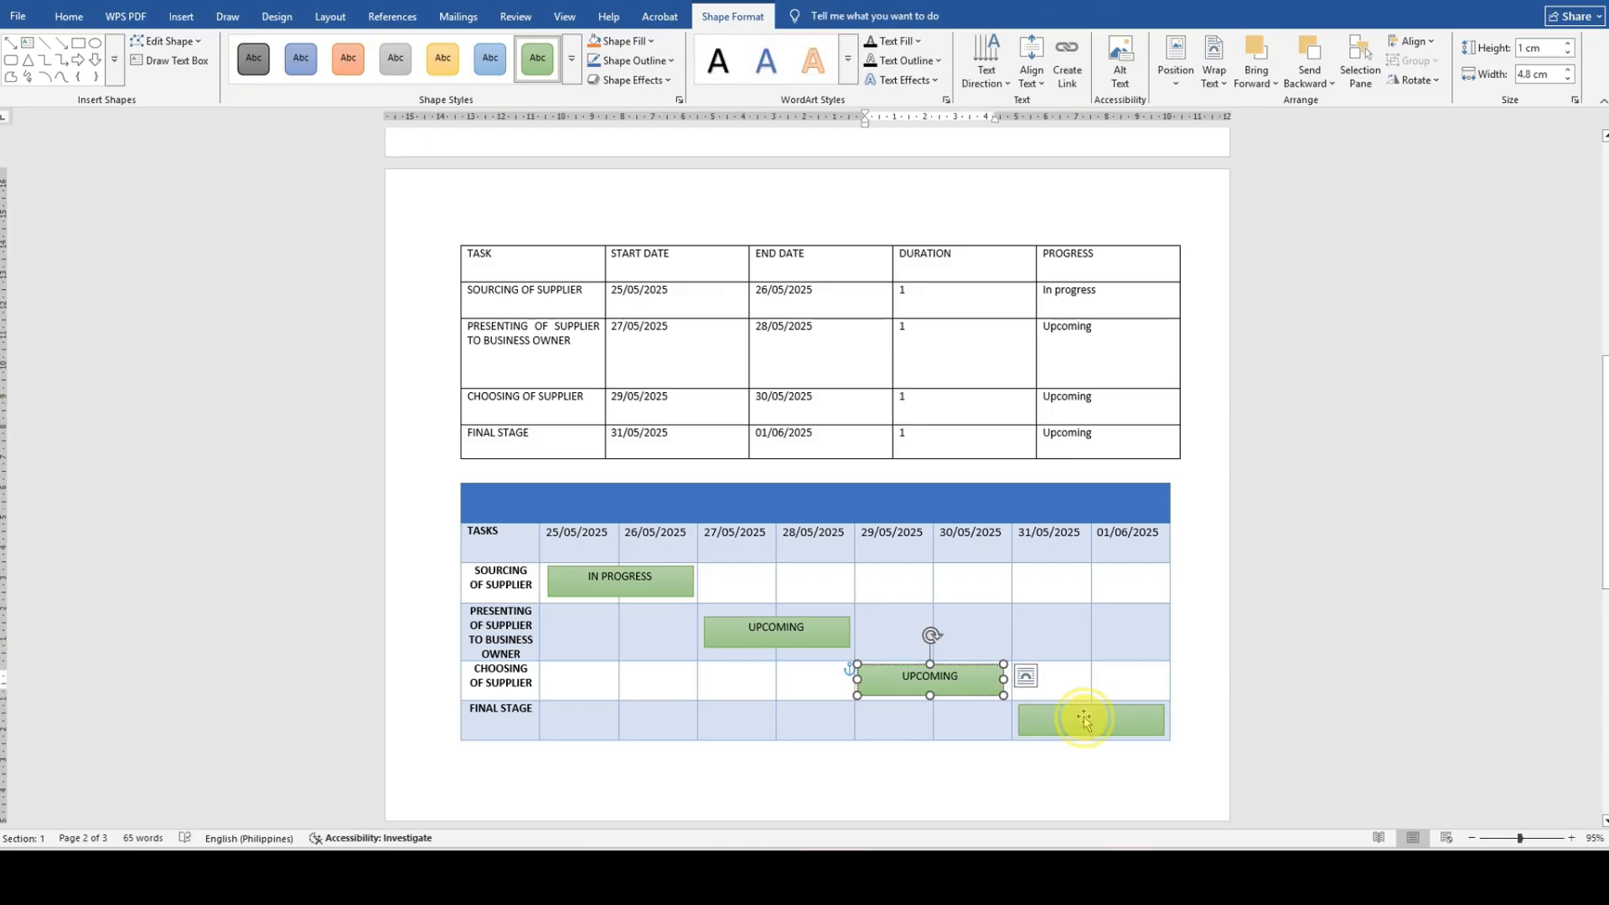
pyautogui.click(1084, 718)
pyautogui.hotkey('ctrl', 'v')
# Format the IN PROGRESS label in Britannic Bold at size 12
pyautogui.click(596, 574)
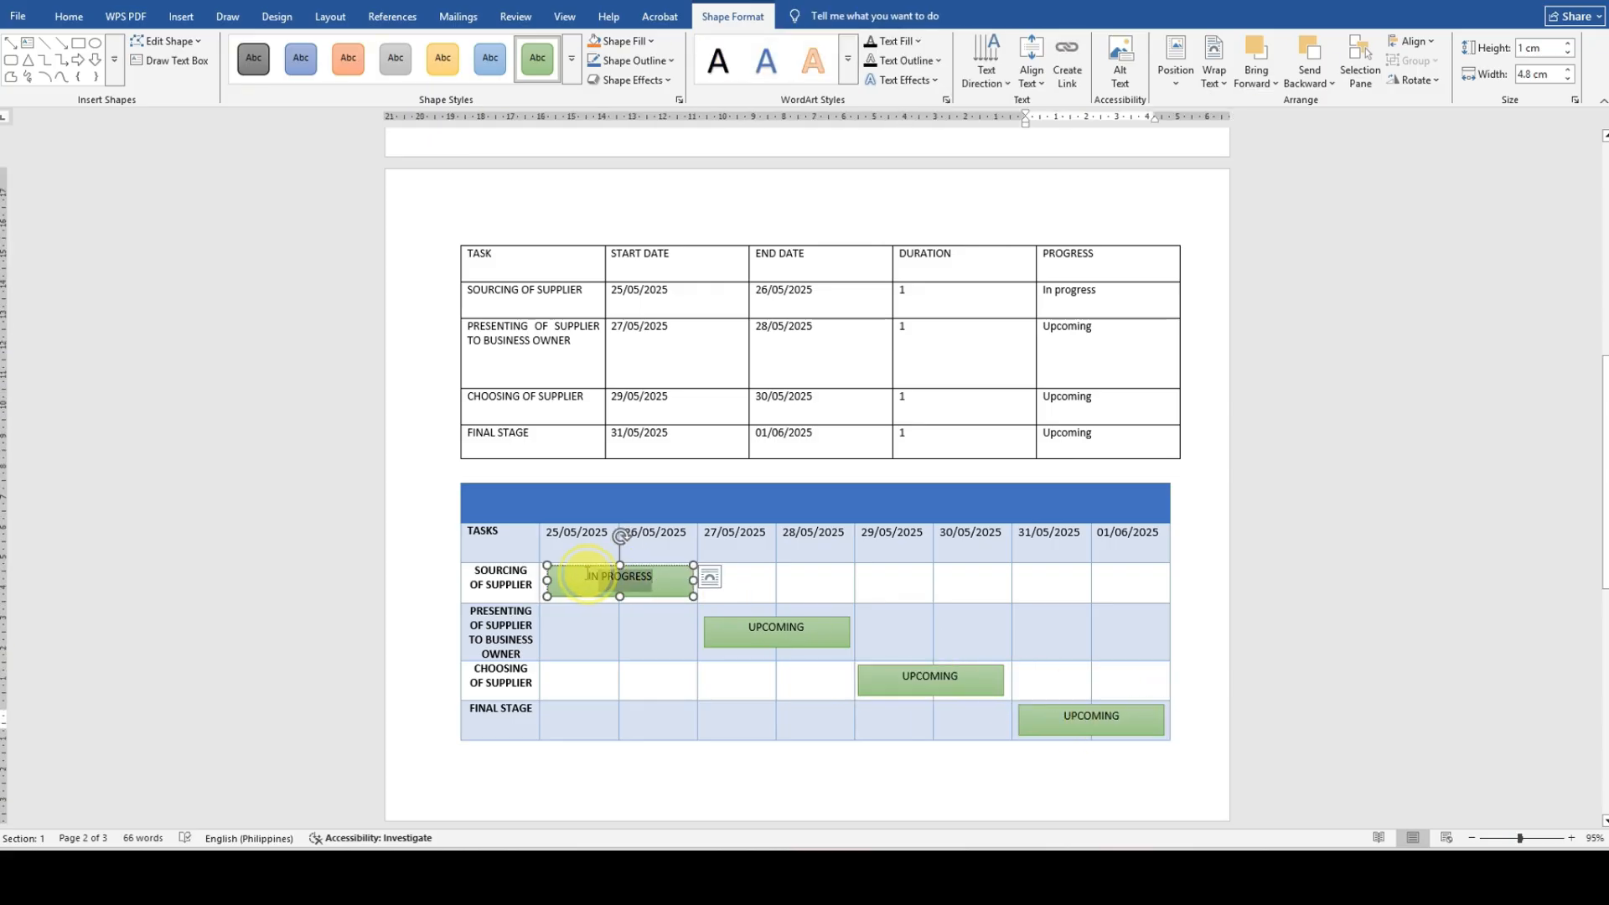
pyautogui.tripleClick(597, 574)
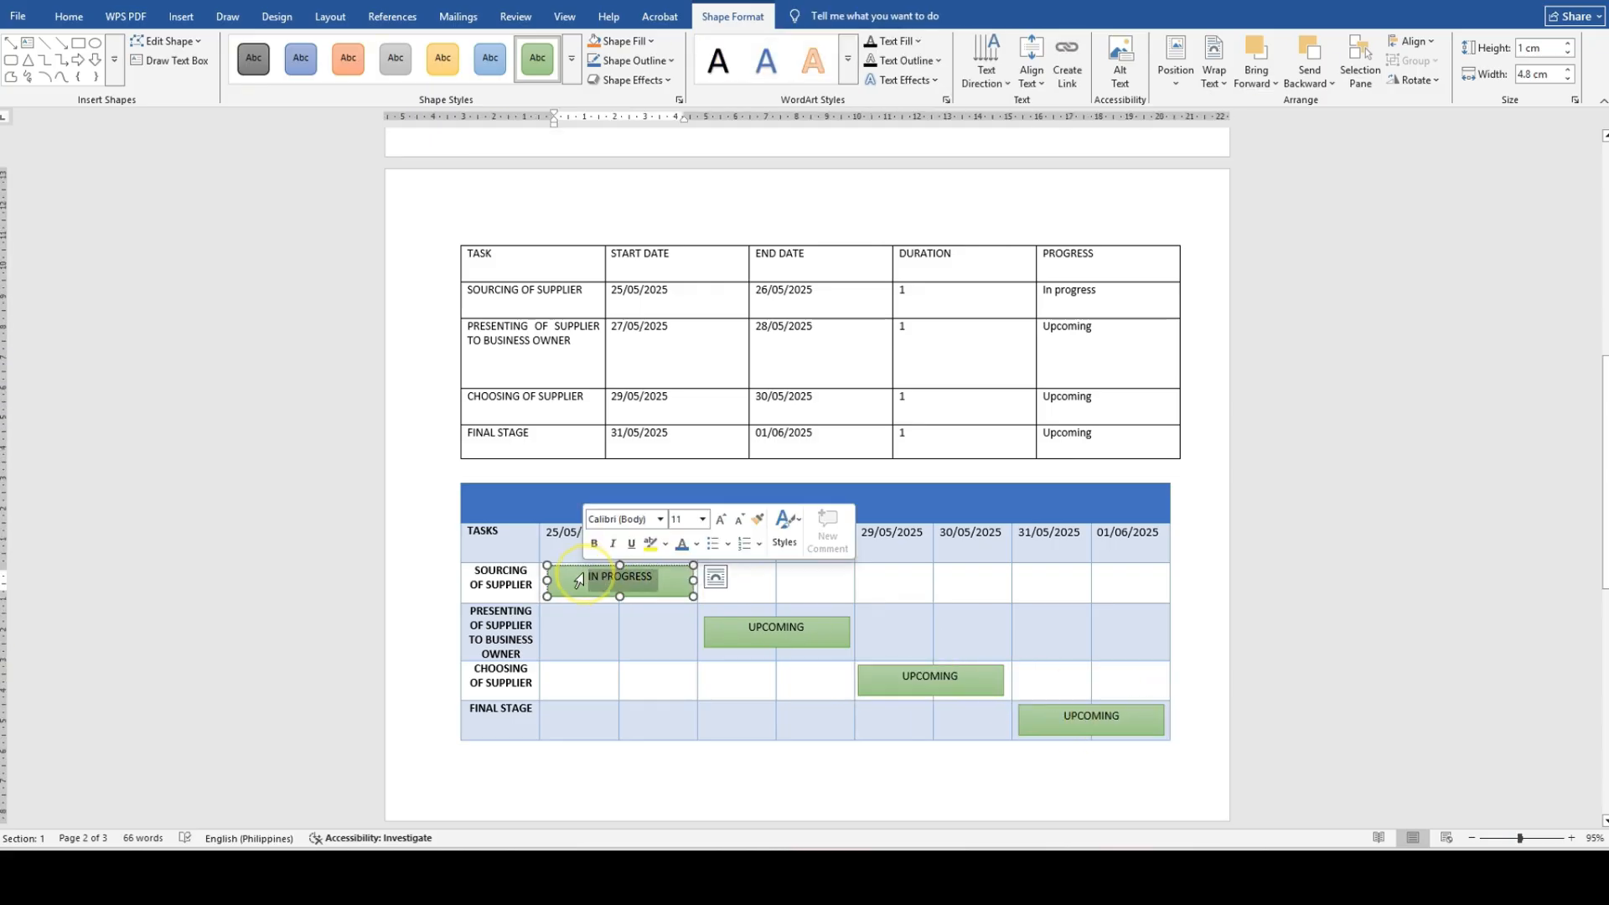
pyautogui.click(660, 521)
pyautogui.click(724, 149)
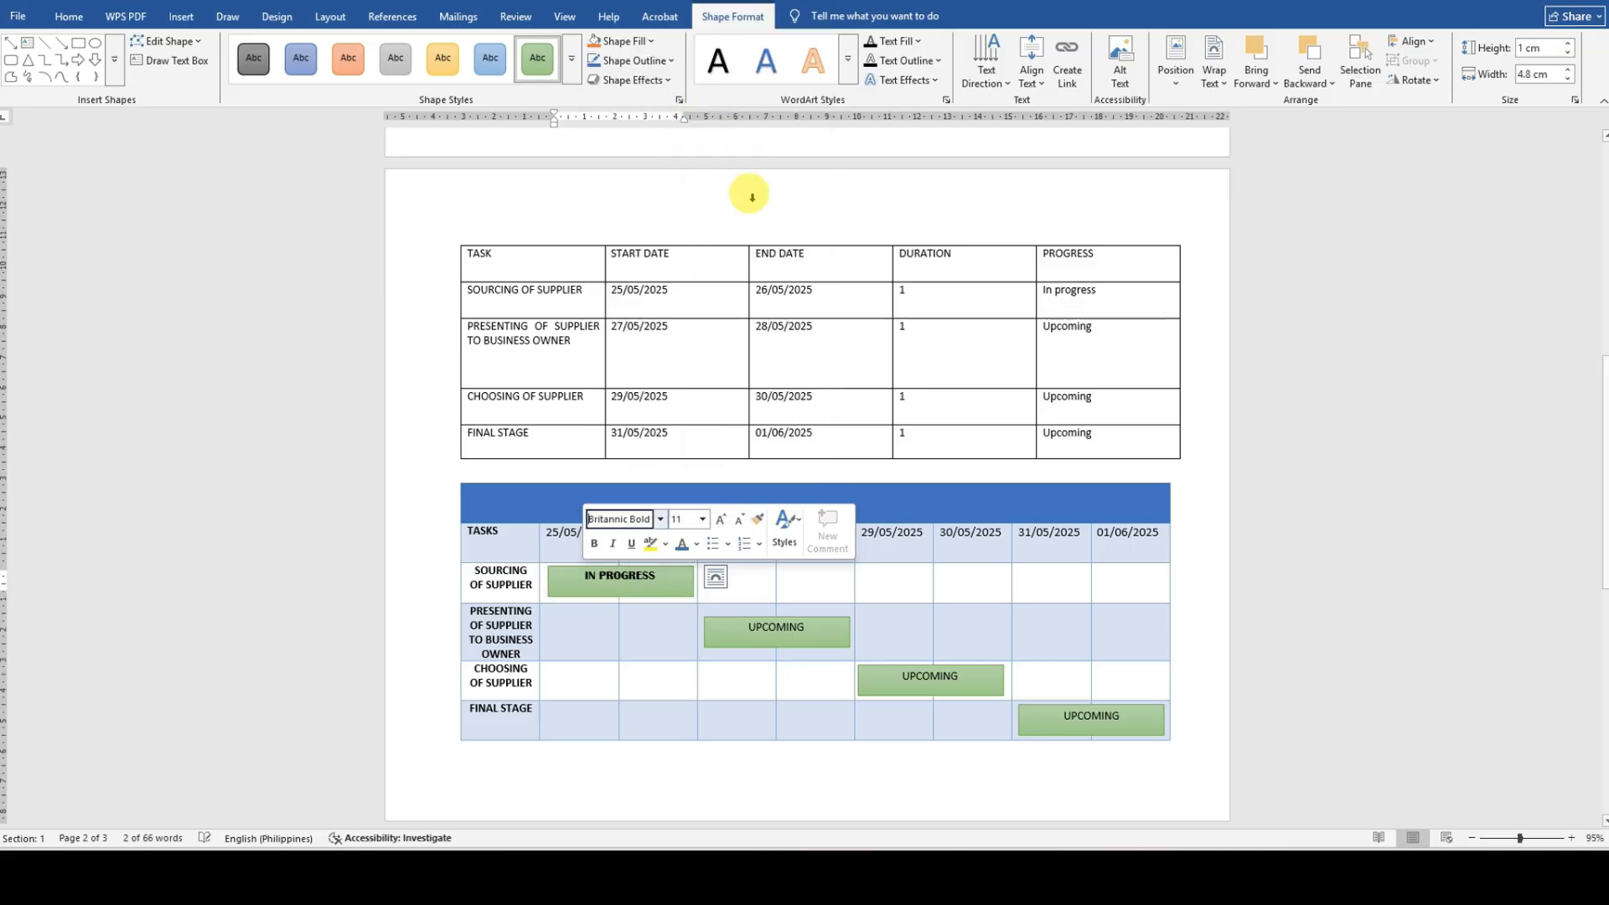
pyautogui.click(702, 519)
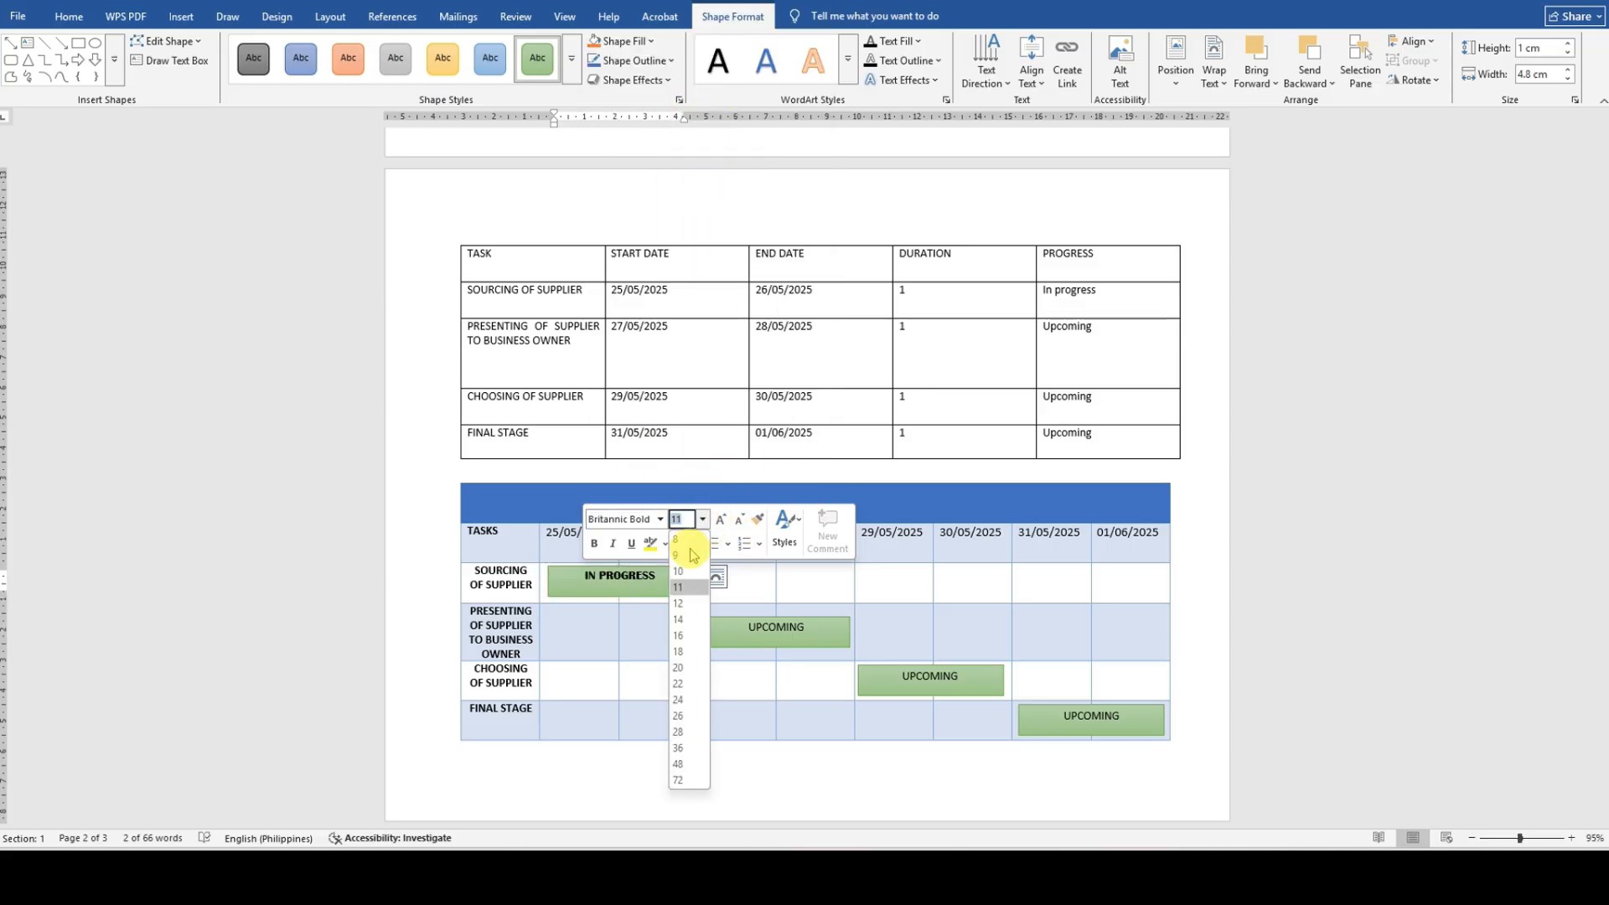
pyautogui.click(685, 603)
pyautogui.tripleClick(776, 629)
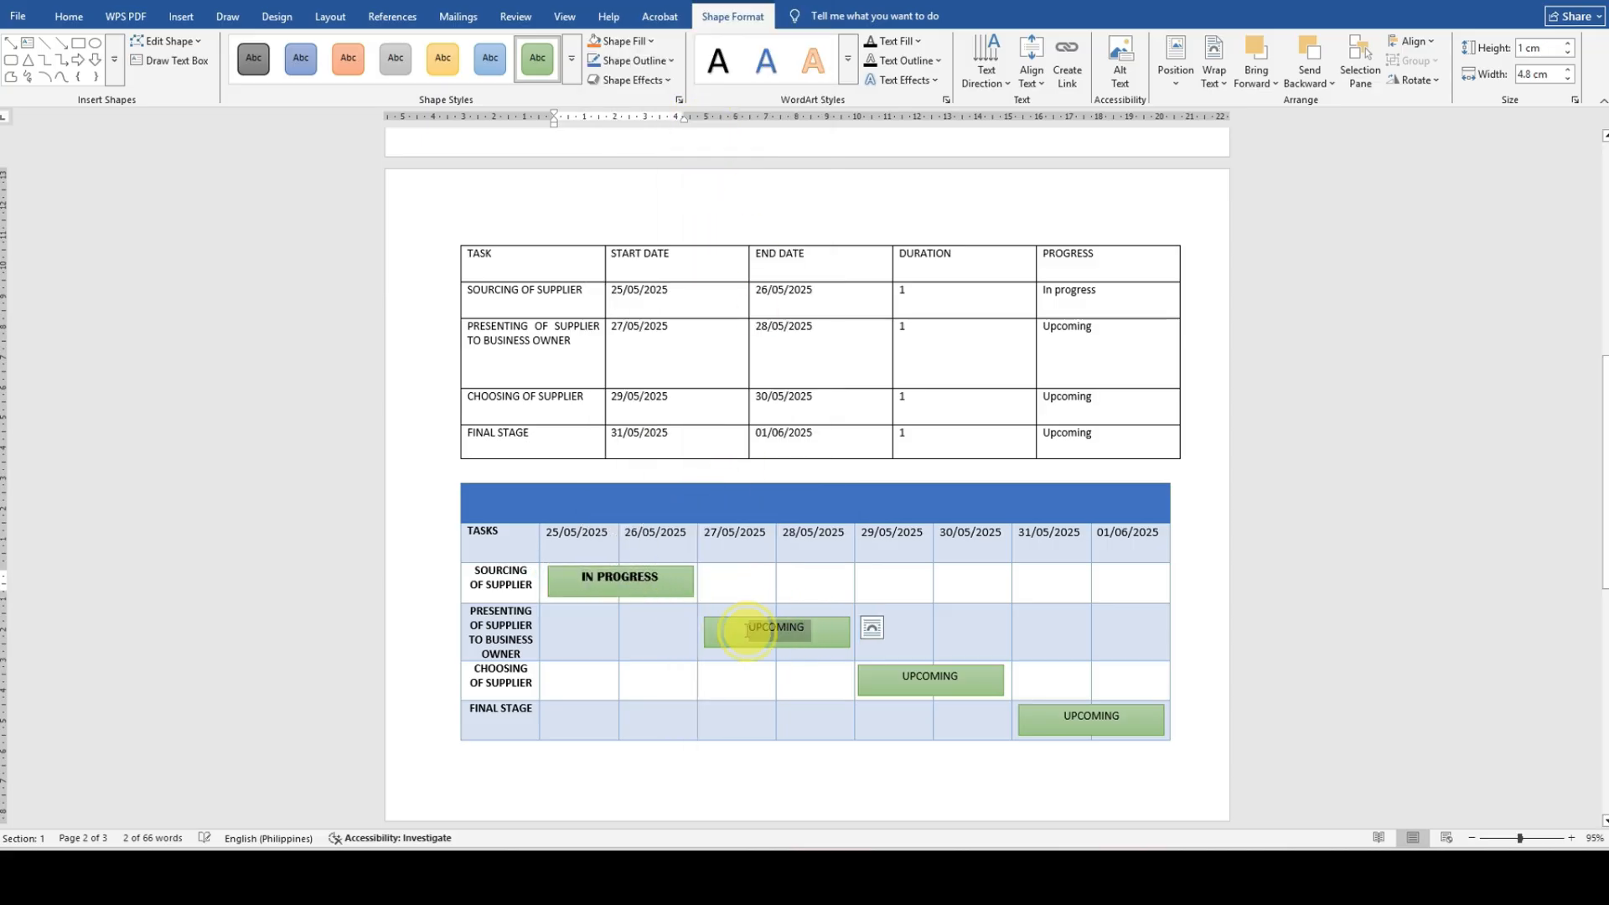
pyautogui.moveTo(963, 678); pyautogui.dragTo(911, 675)
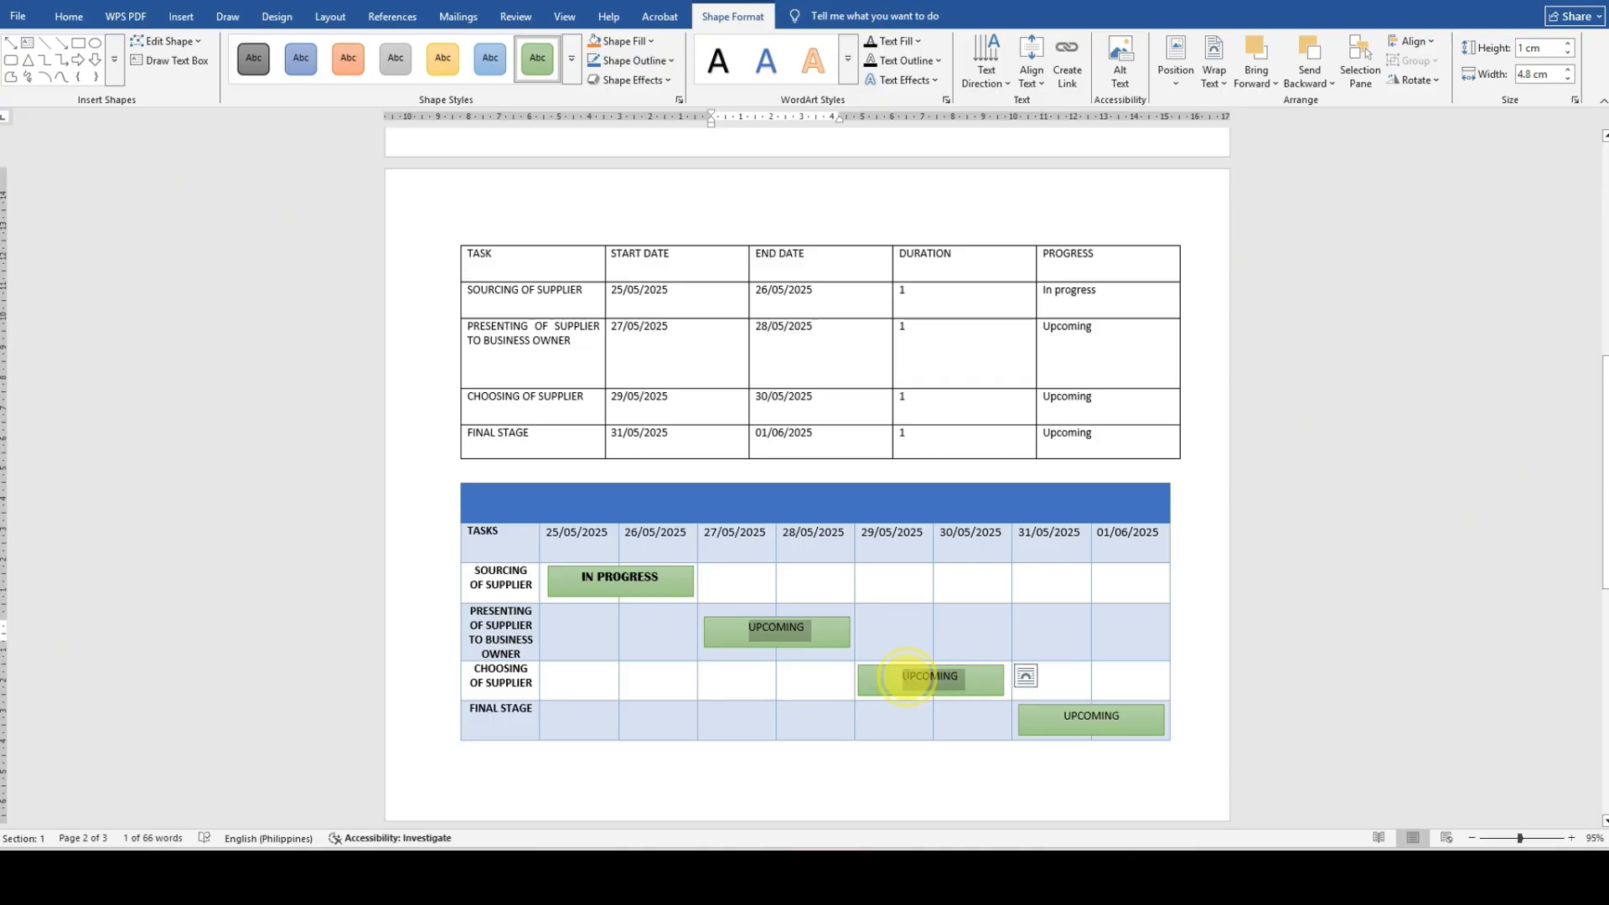
pyautogui.moveTo(1135, 718); pyautogui.dragTo(1063, 715)
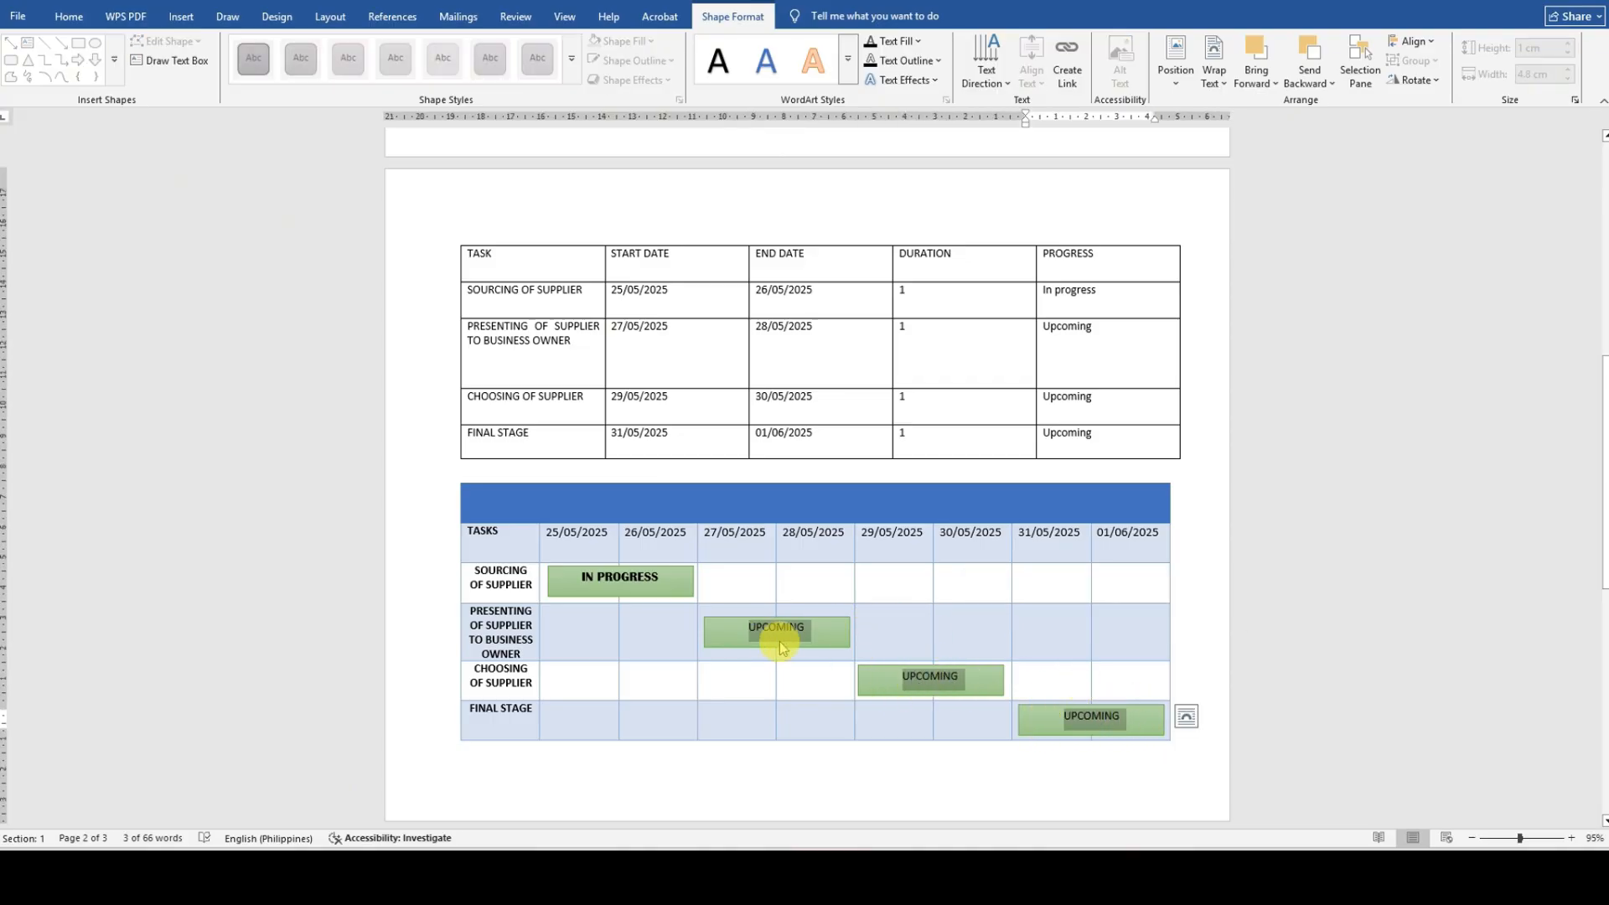
# Format the three UPCOMING bar labels together in Britannic Bold at size 12
pyautogui.click(813, 630)
pyautogui.moveTo(759, 621); pyautogui.dragTo(747, 627)
pyautogui.moveTo(964, 677); pyautogui.dragTo(903, 675)
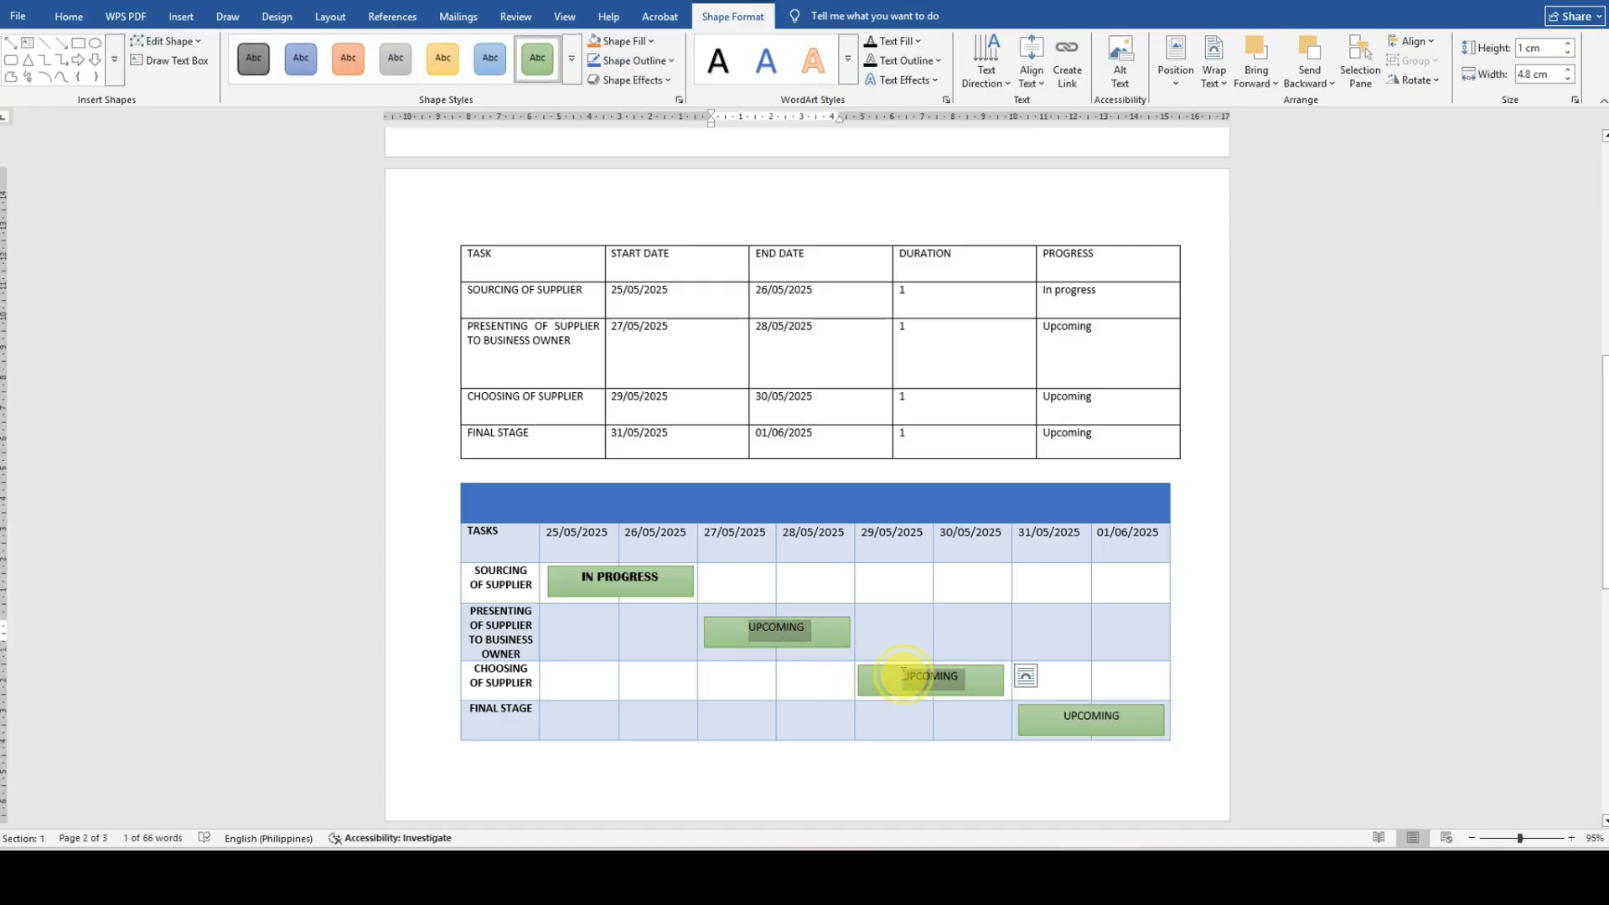
pyautogui.moveTo(1131, 711); pyautogui.dragTo(1062, 713)
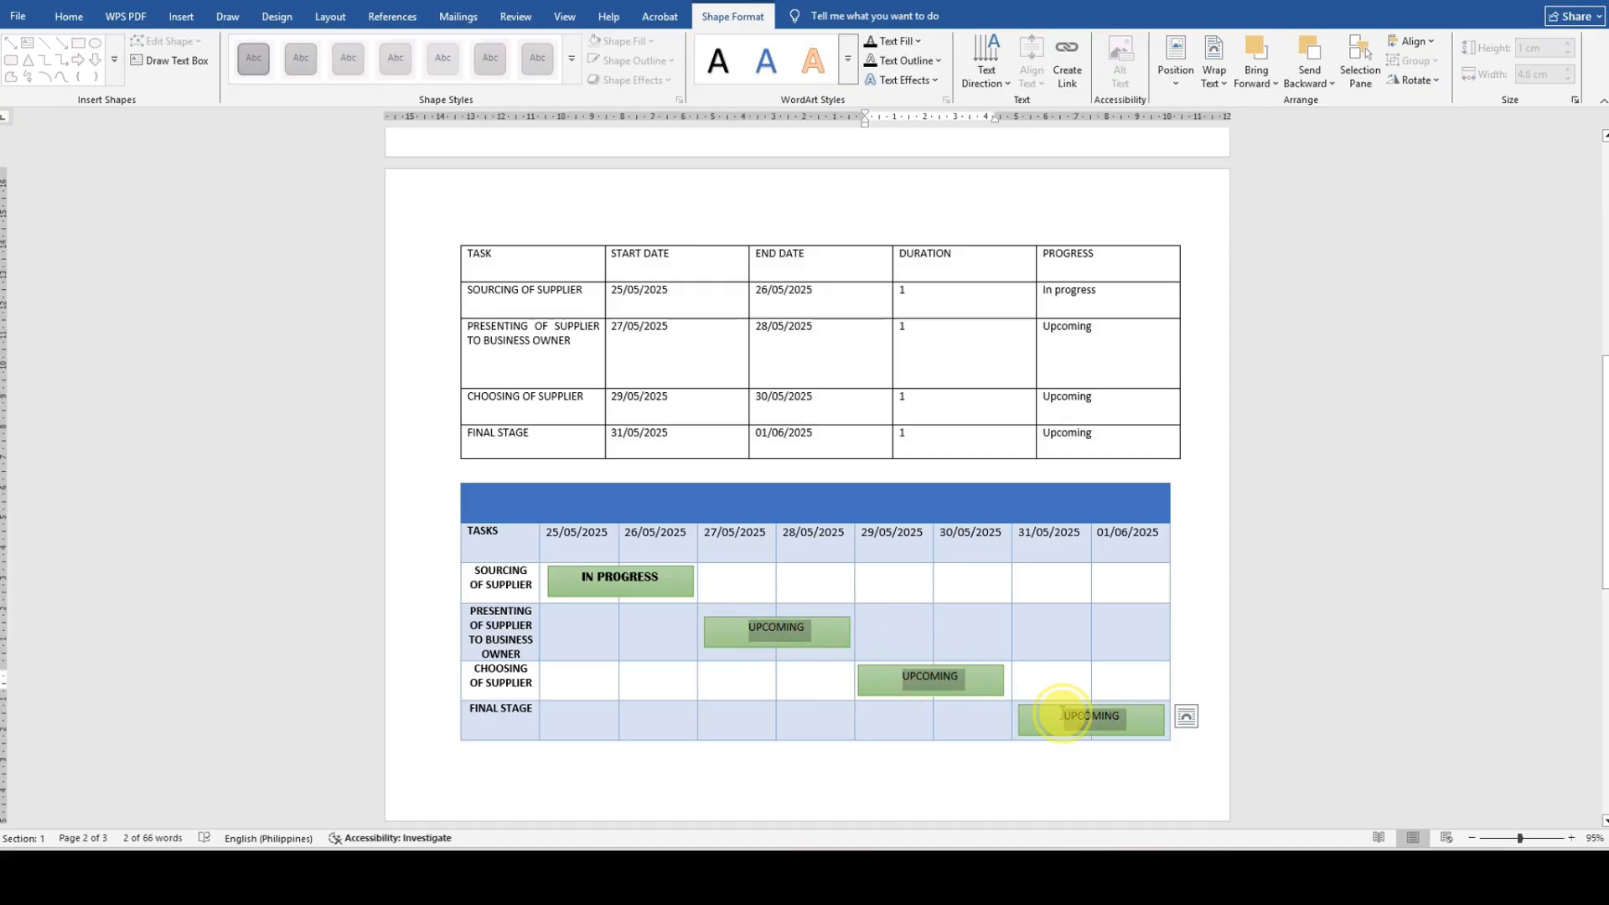
pyautogui.click(70, 19)
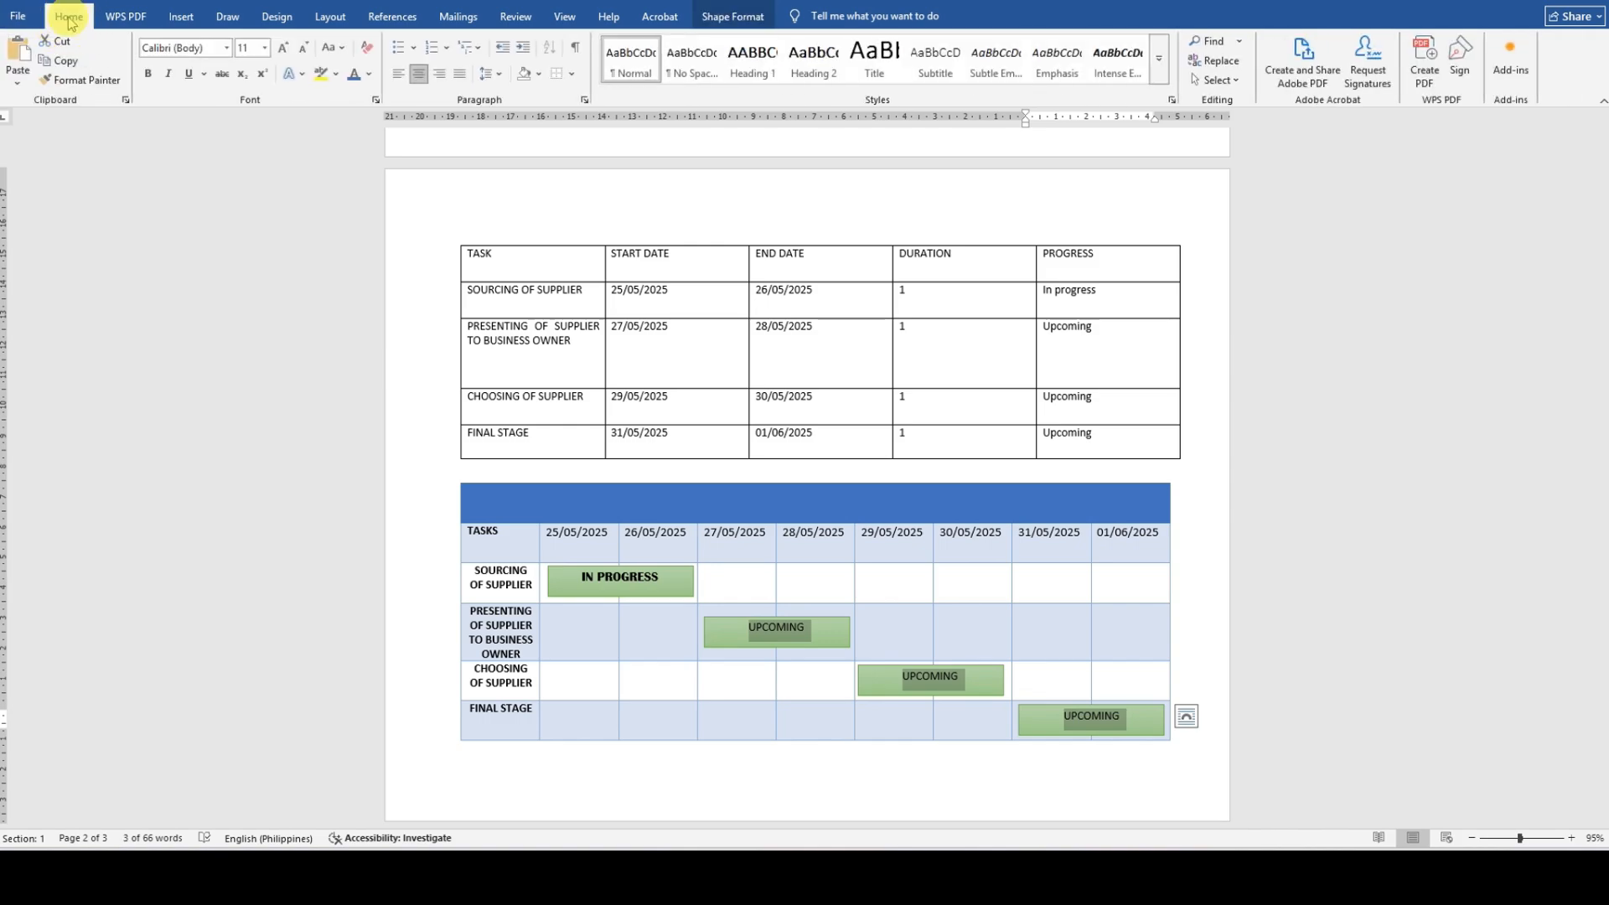
pyautogui.click(225, 50)
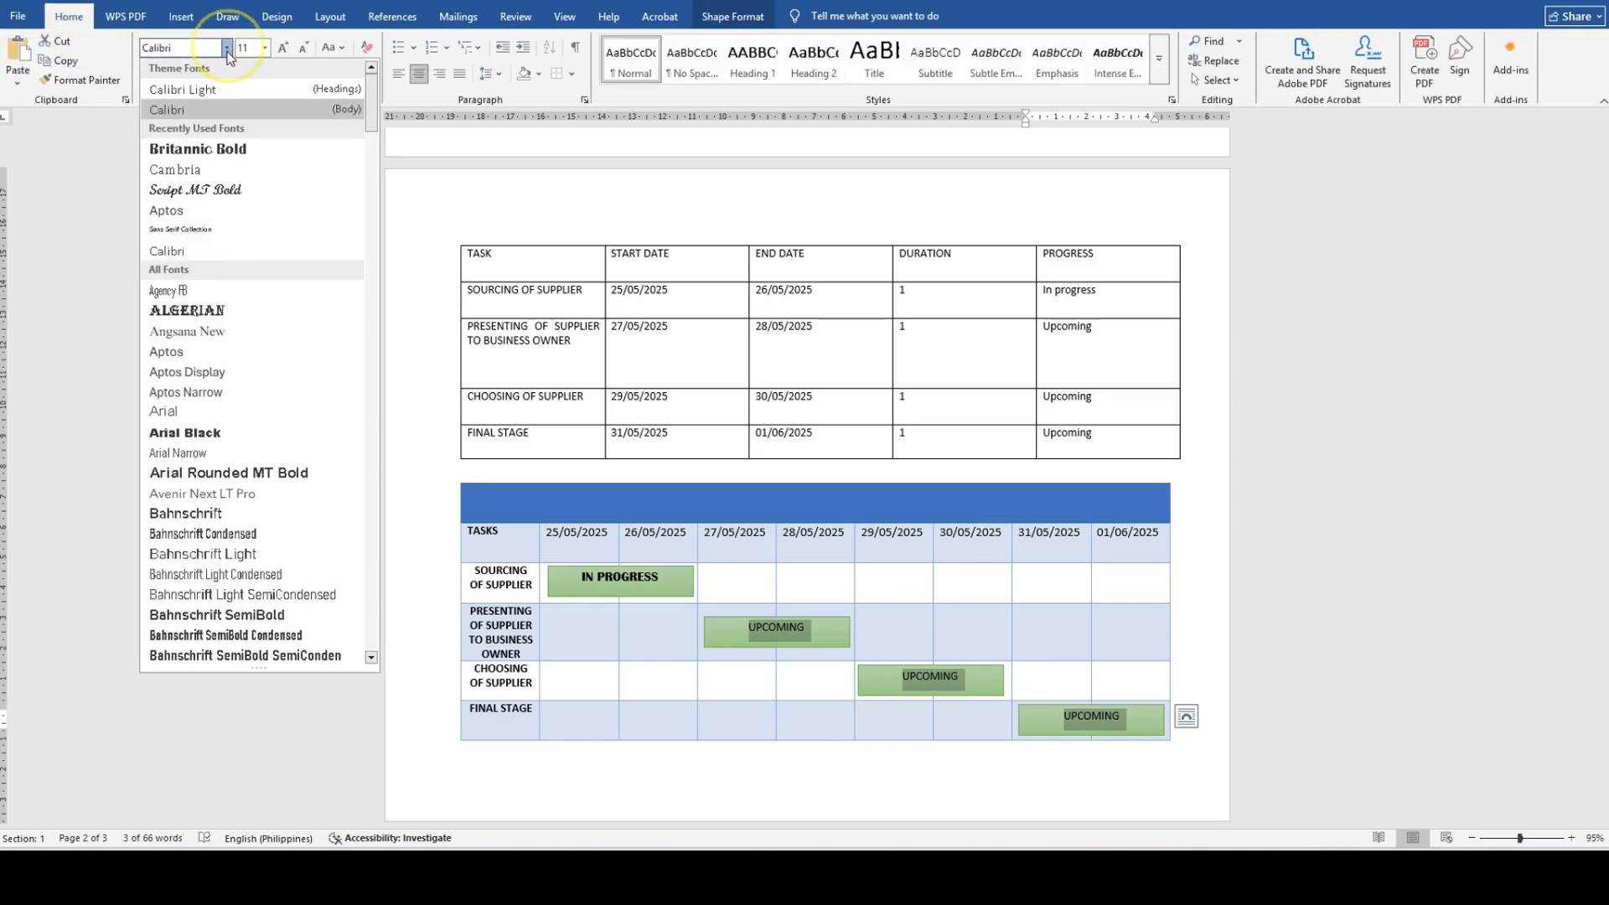
pyautogui.click(245, 155)
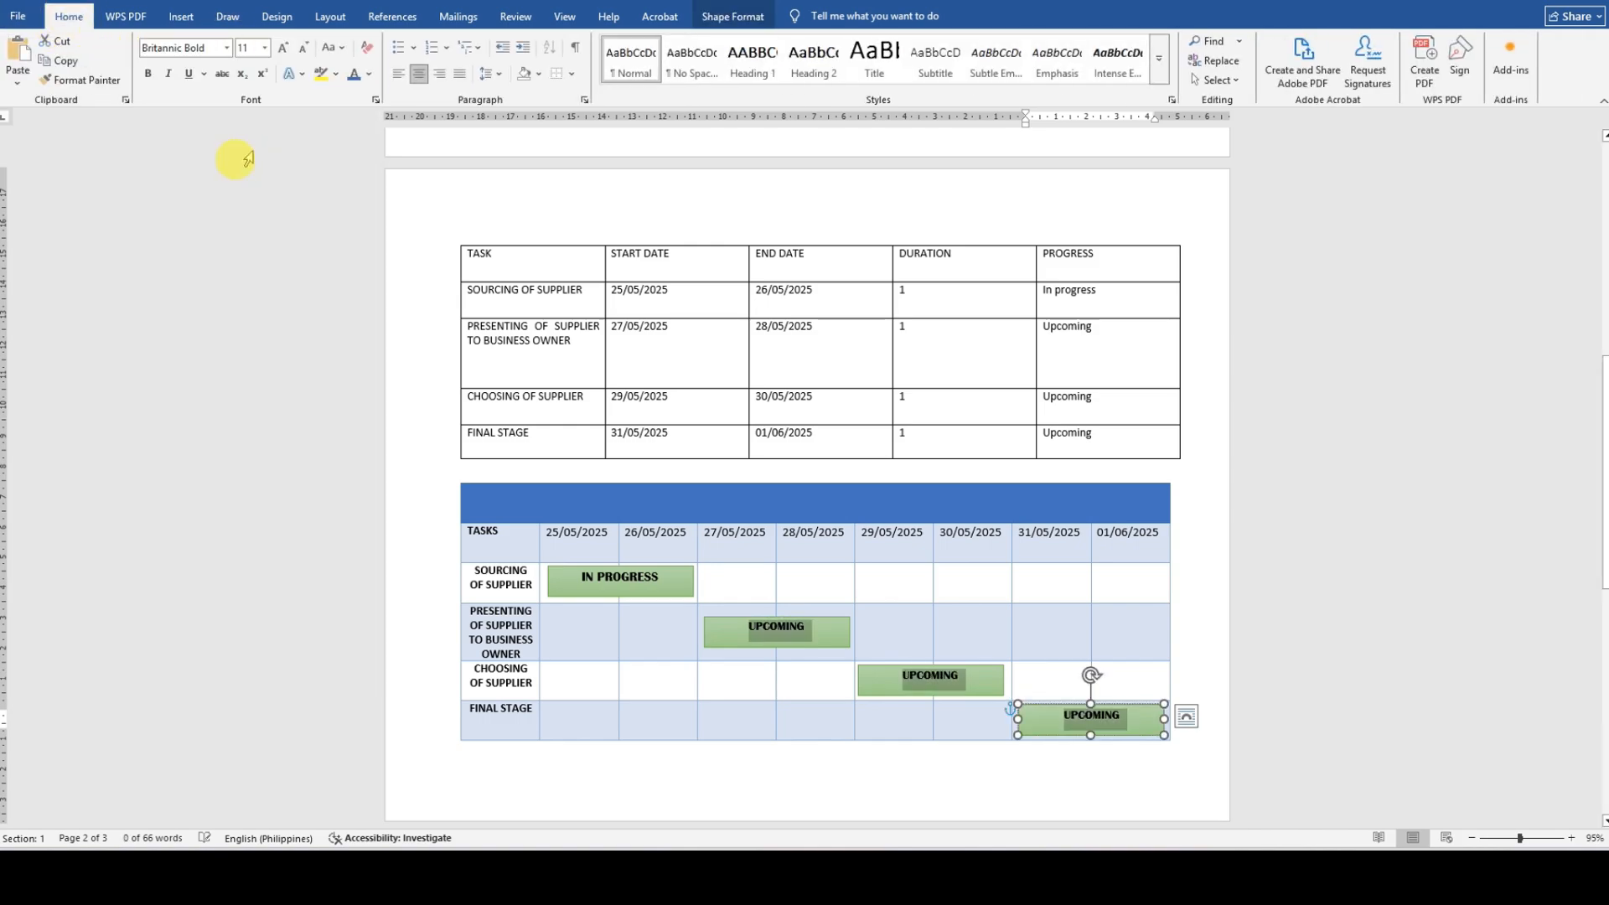
pyautogui.click(265, 48)
pyautogui.click(245, 134)
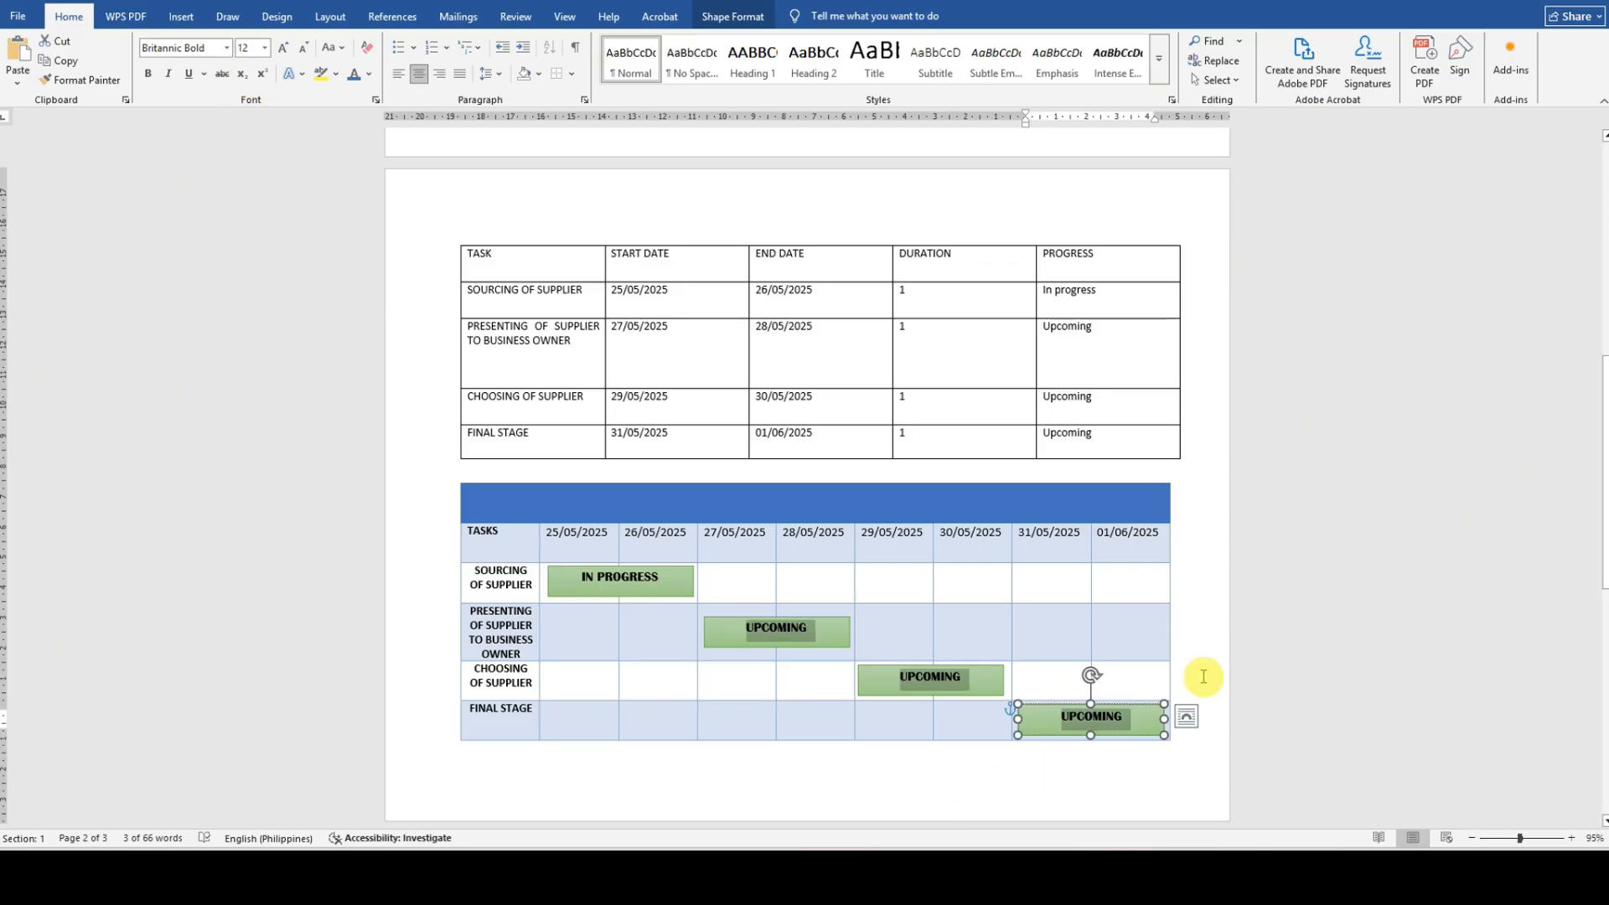
pyautogui.click(1198, 604)
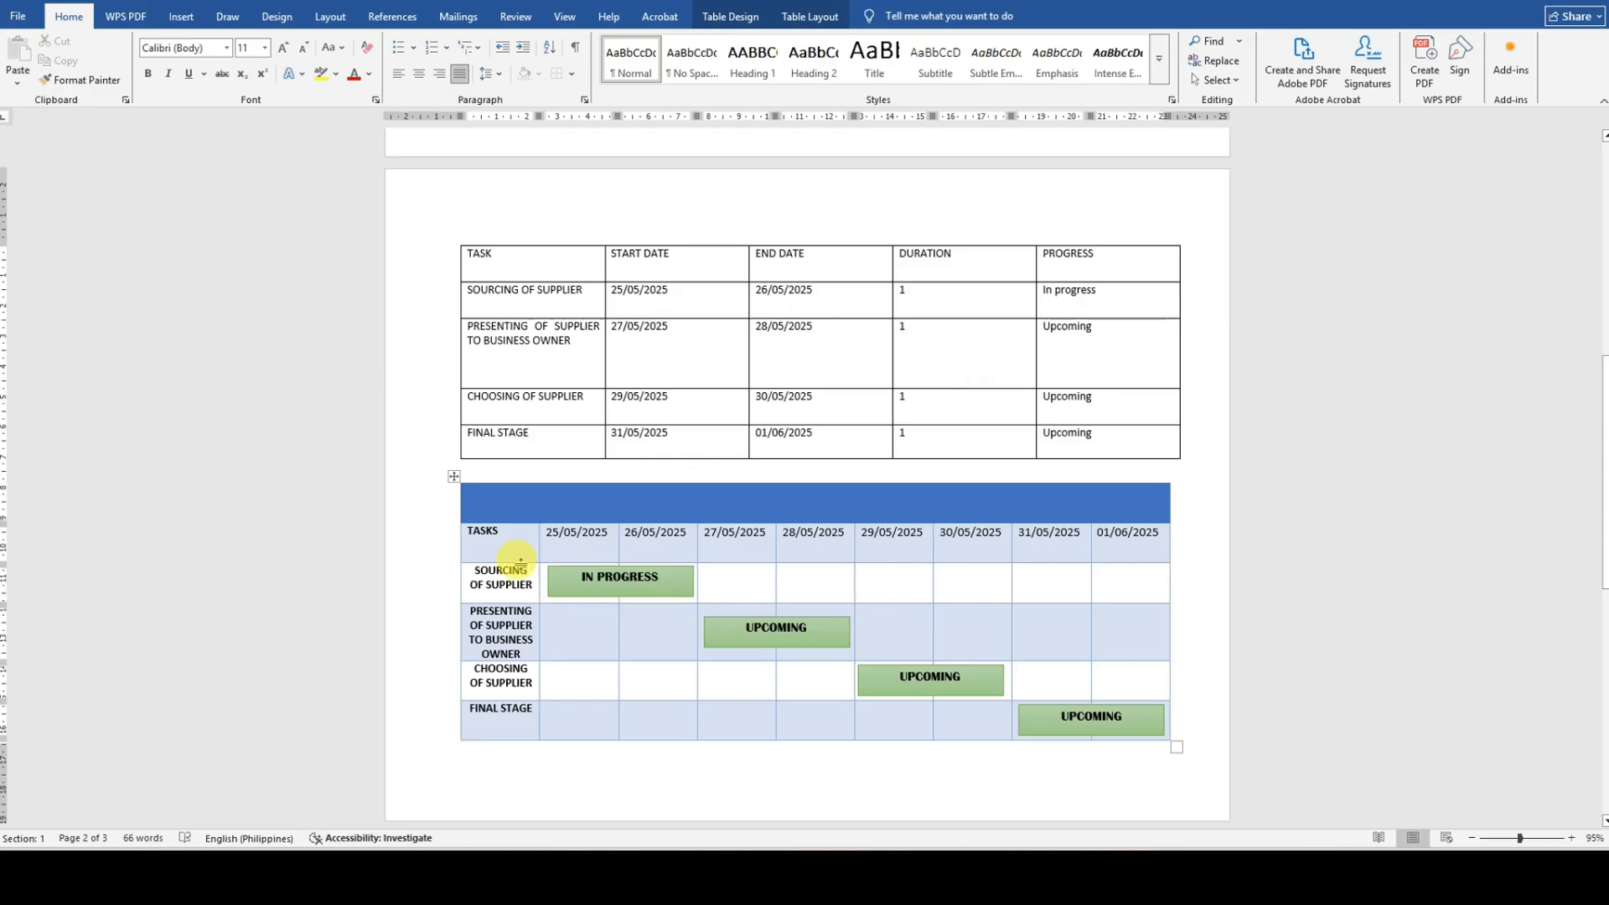
# Open the border settings for the entire supplier timeline table and choose the Box setting with the dotted line style
pyautogui.scroll(-2, 1087, 622)
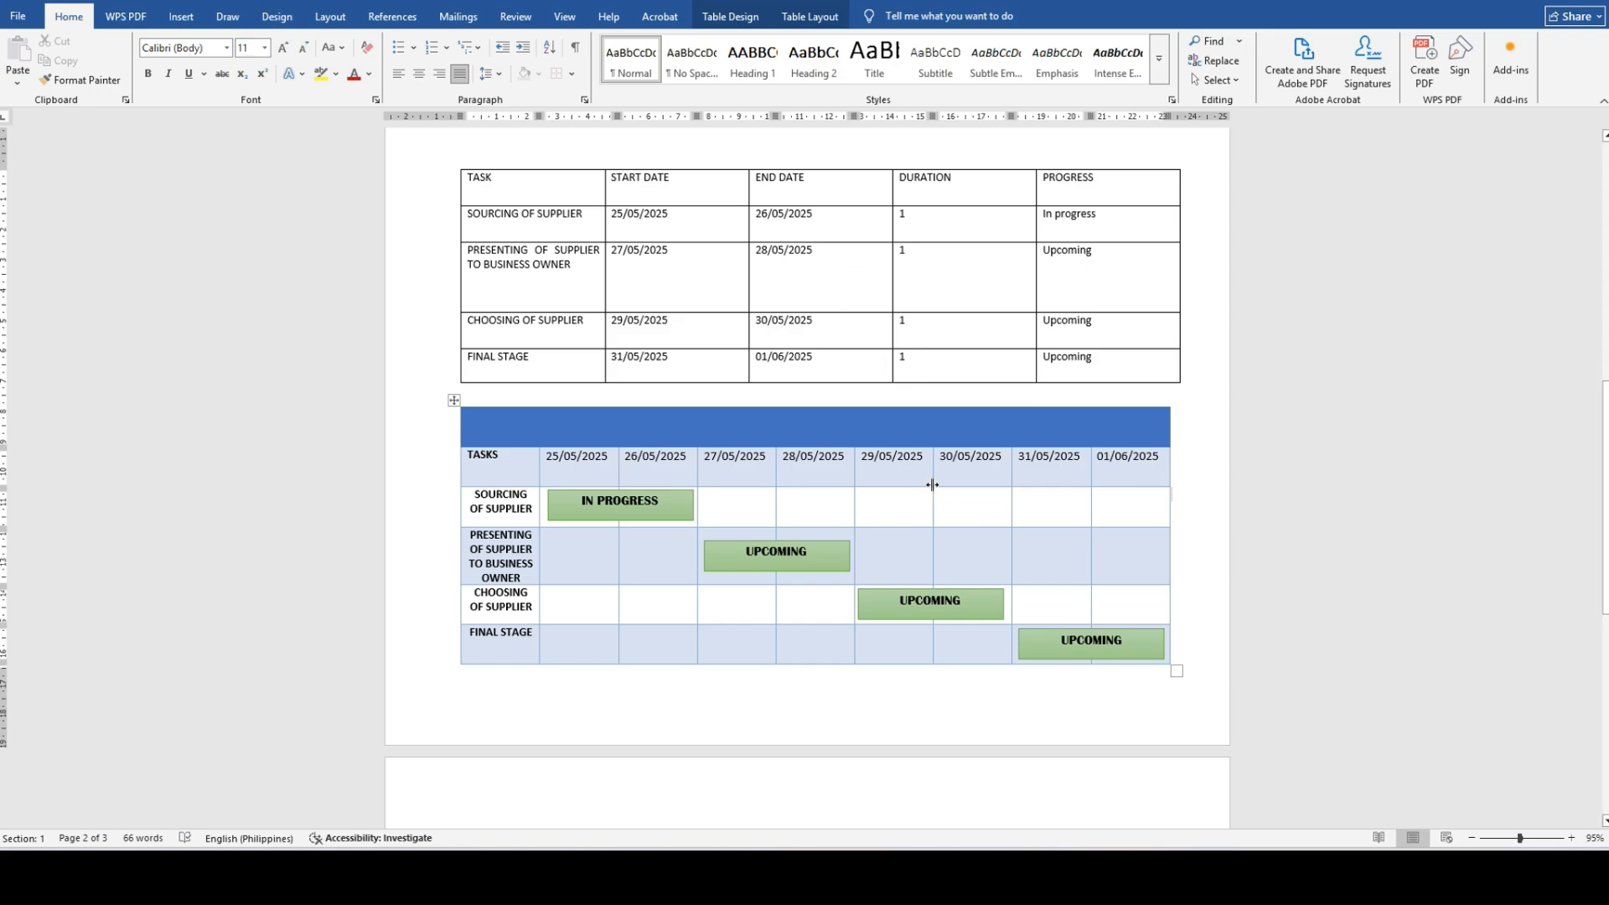
pyautogui.click(872, 486)
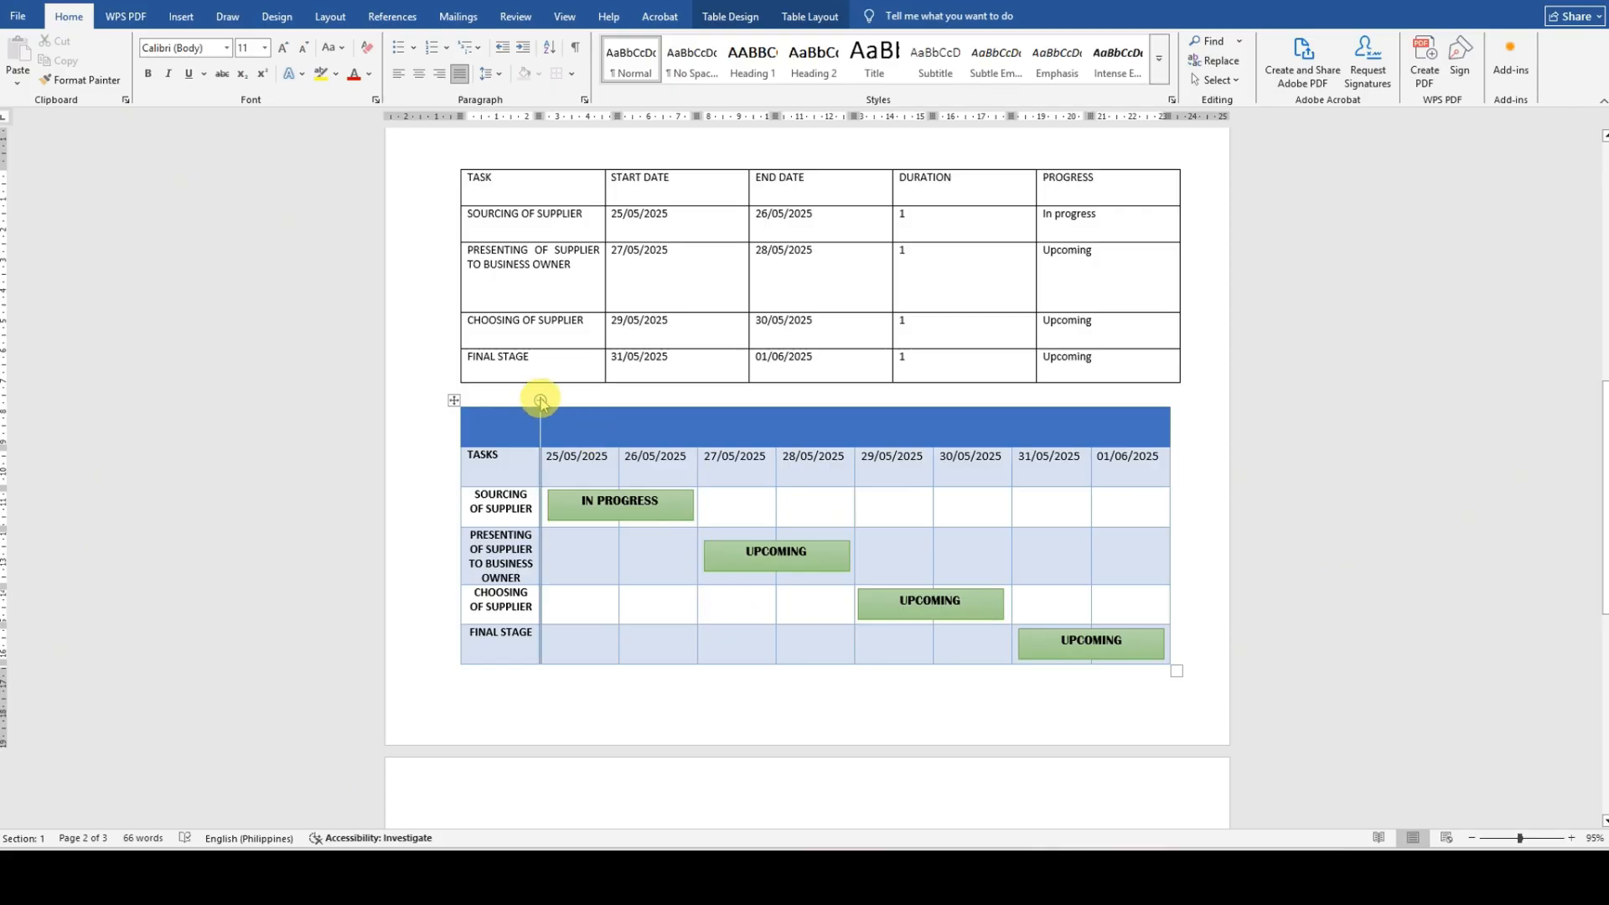
pyautogui.click(455, 400)
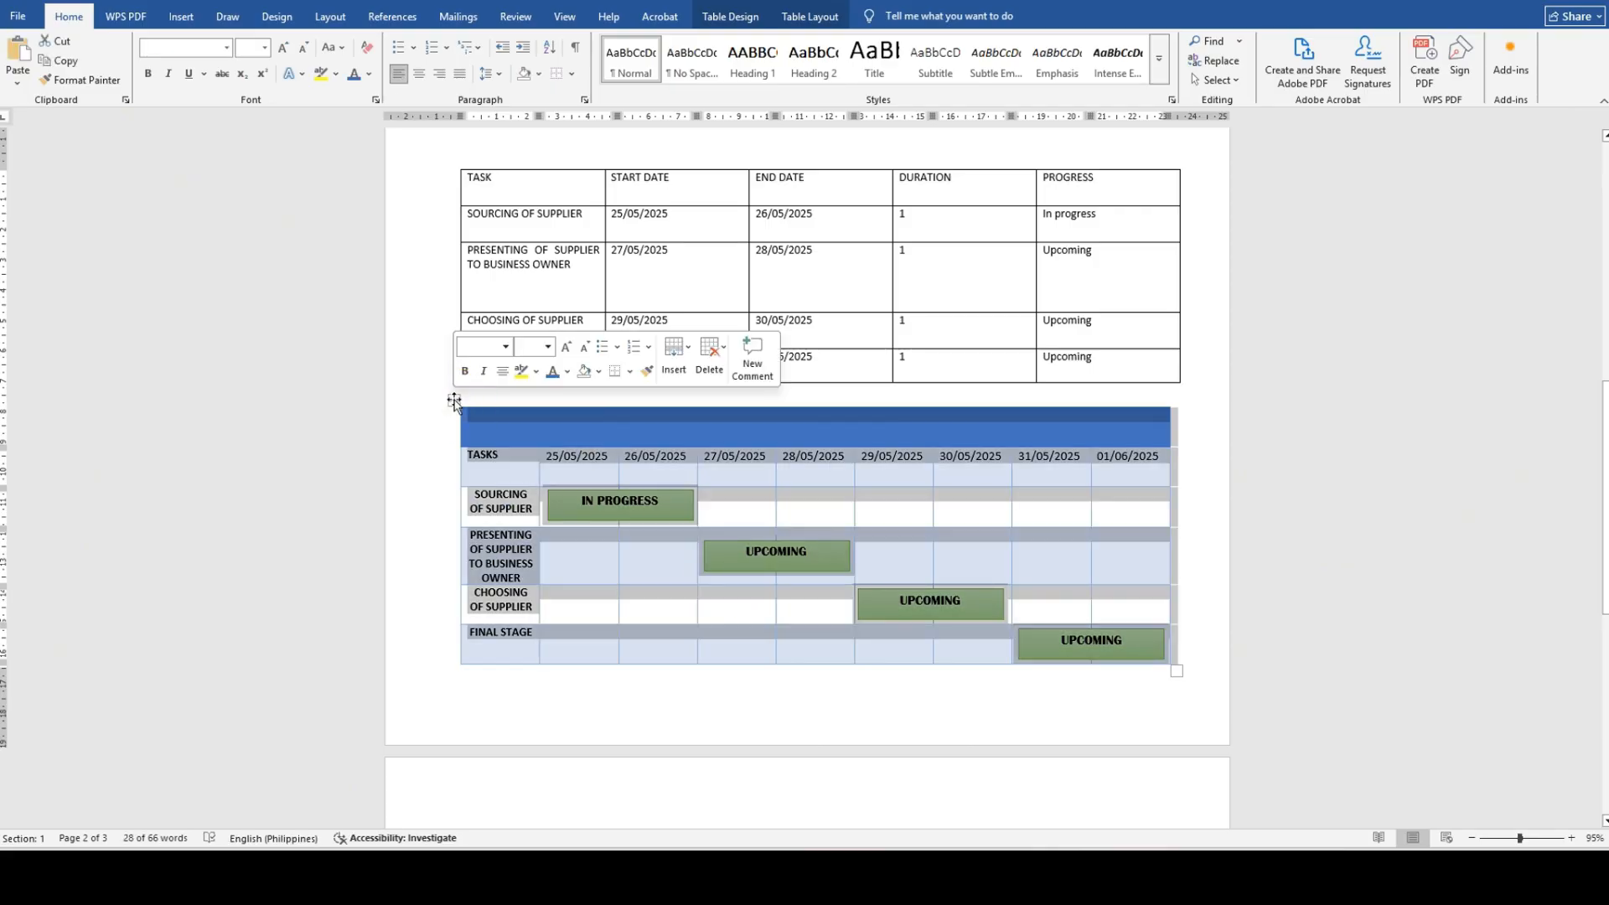
pyautogui.click(630, 373)
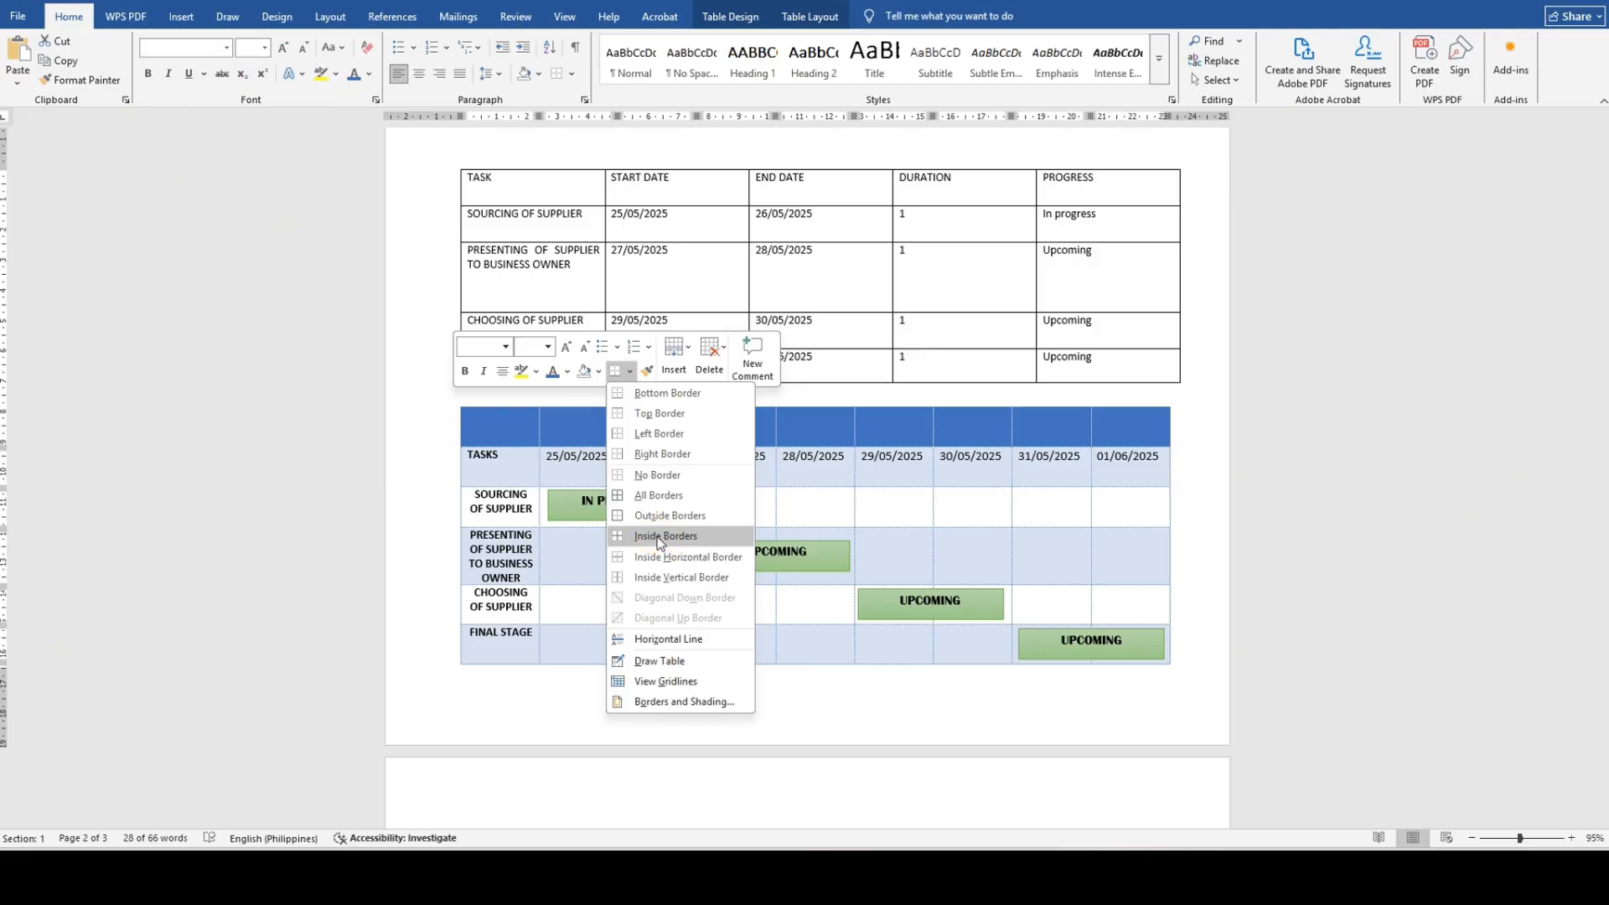
pyautogui.click(692, 703)
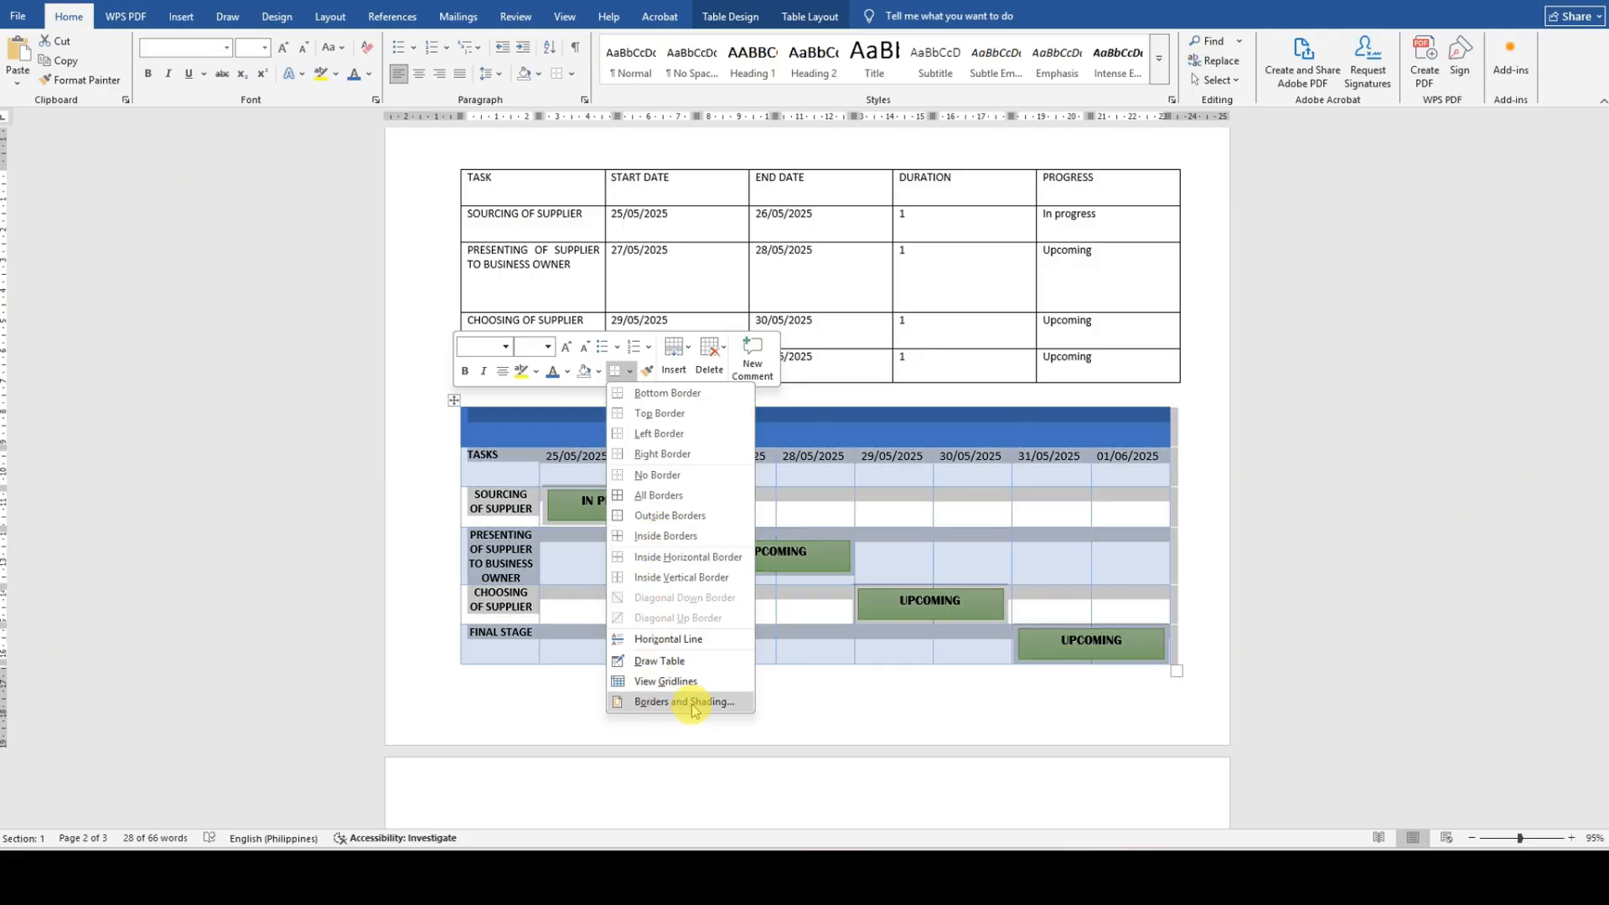
pyautogui.click(691, 704)
pyautogui.moveTo(820, 243)
pyautogui.mouseDown()
pyautogui.moveTo(937, 255)
pyautogui.moveTo(1242, 184)
pyautogui.moveTo(1278, 156)
pyautogui.mouseUp()
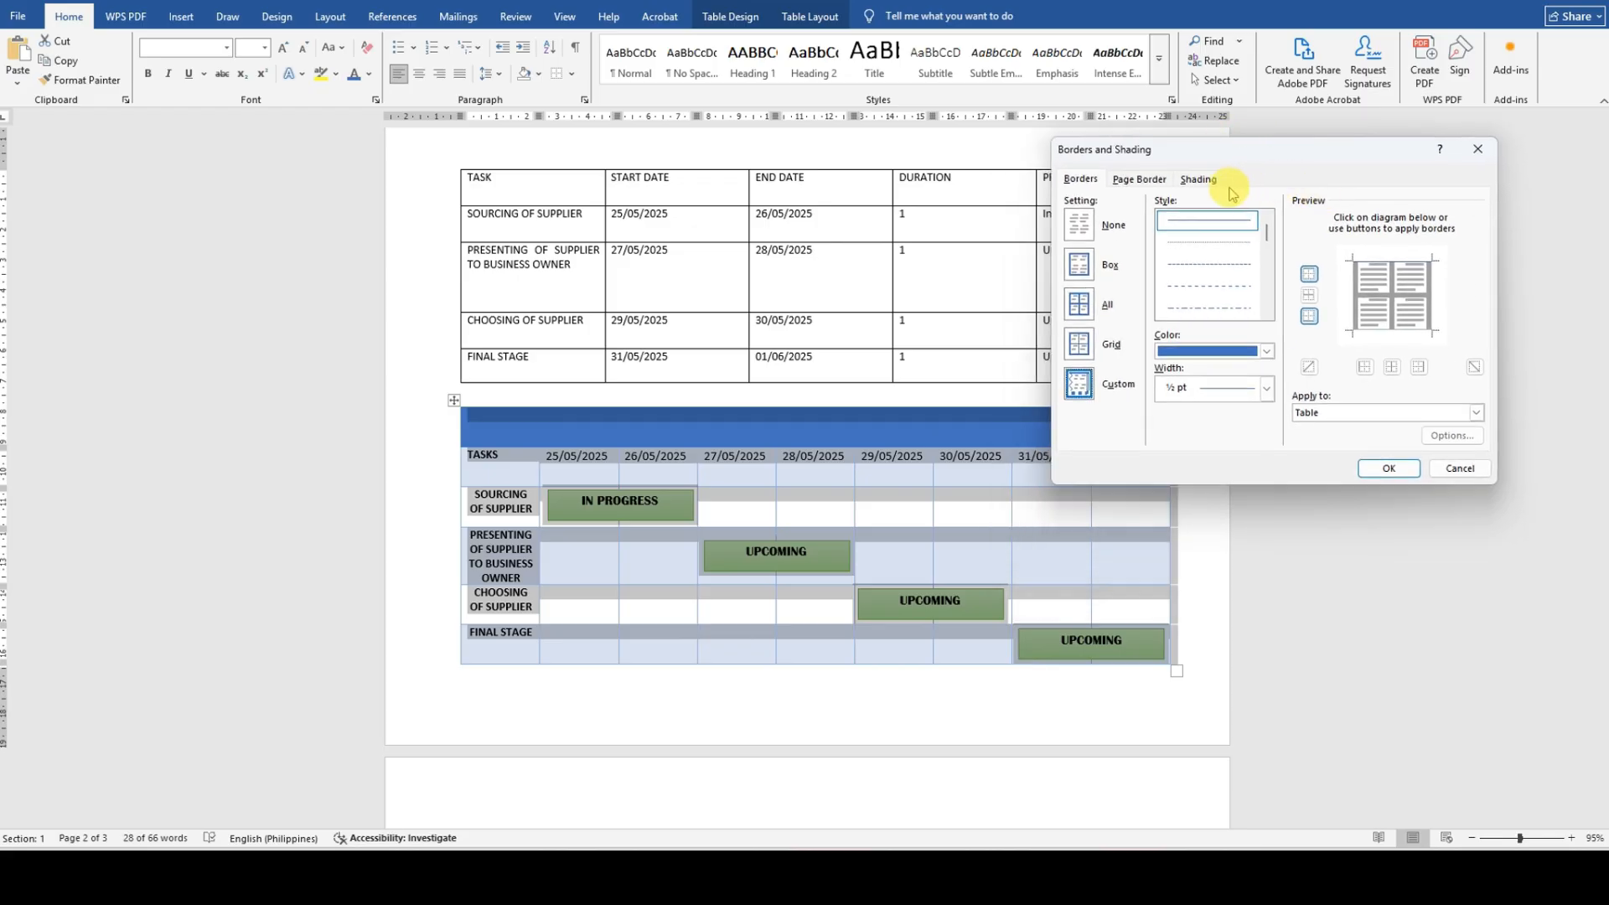
pyautogui.click(1081, 265)
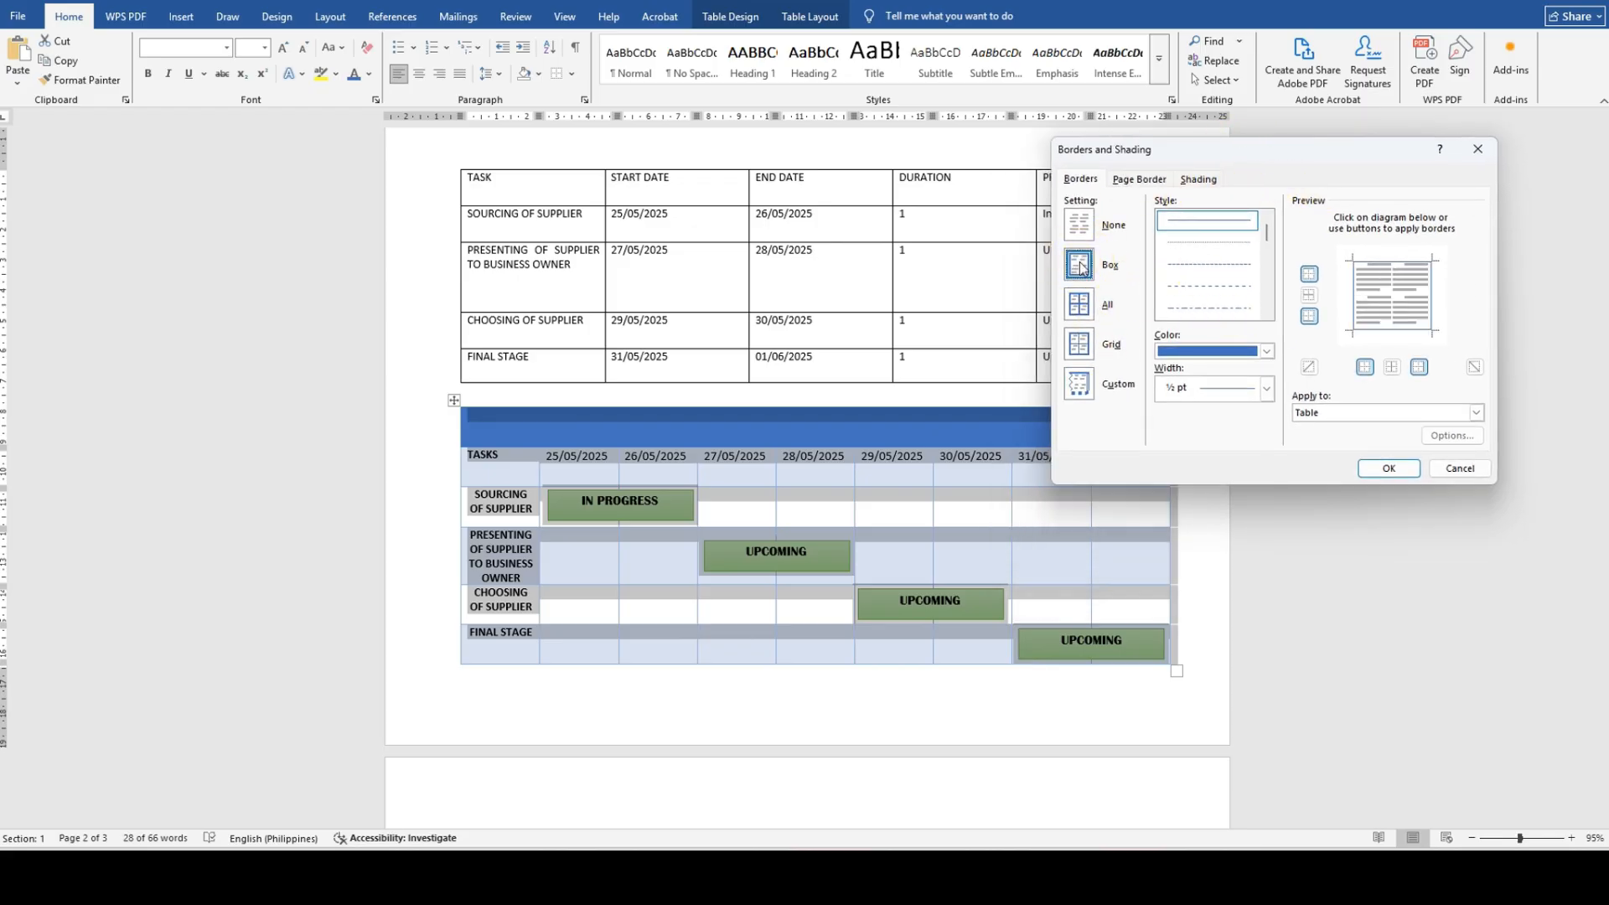
pyautogui.click(1215, 245)
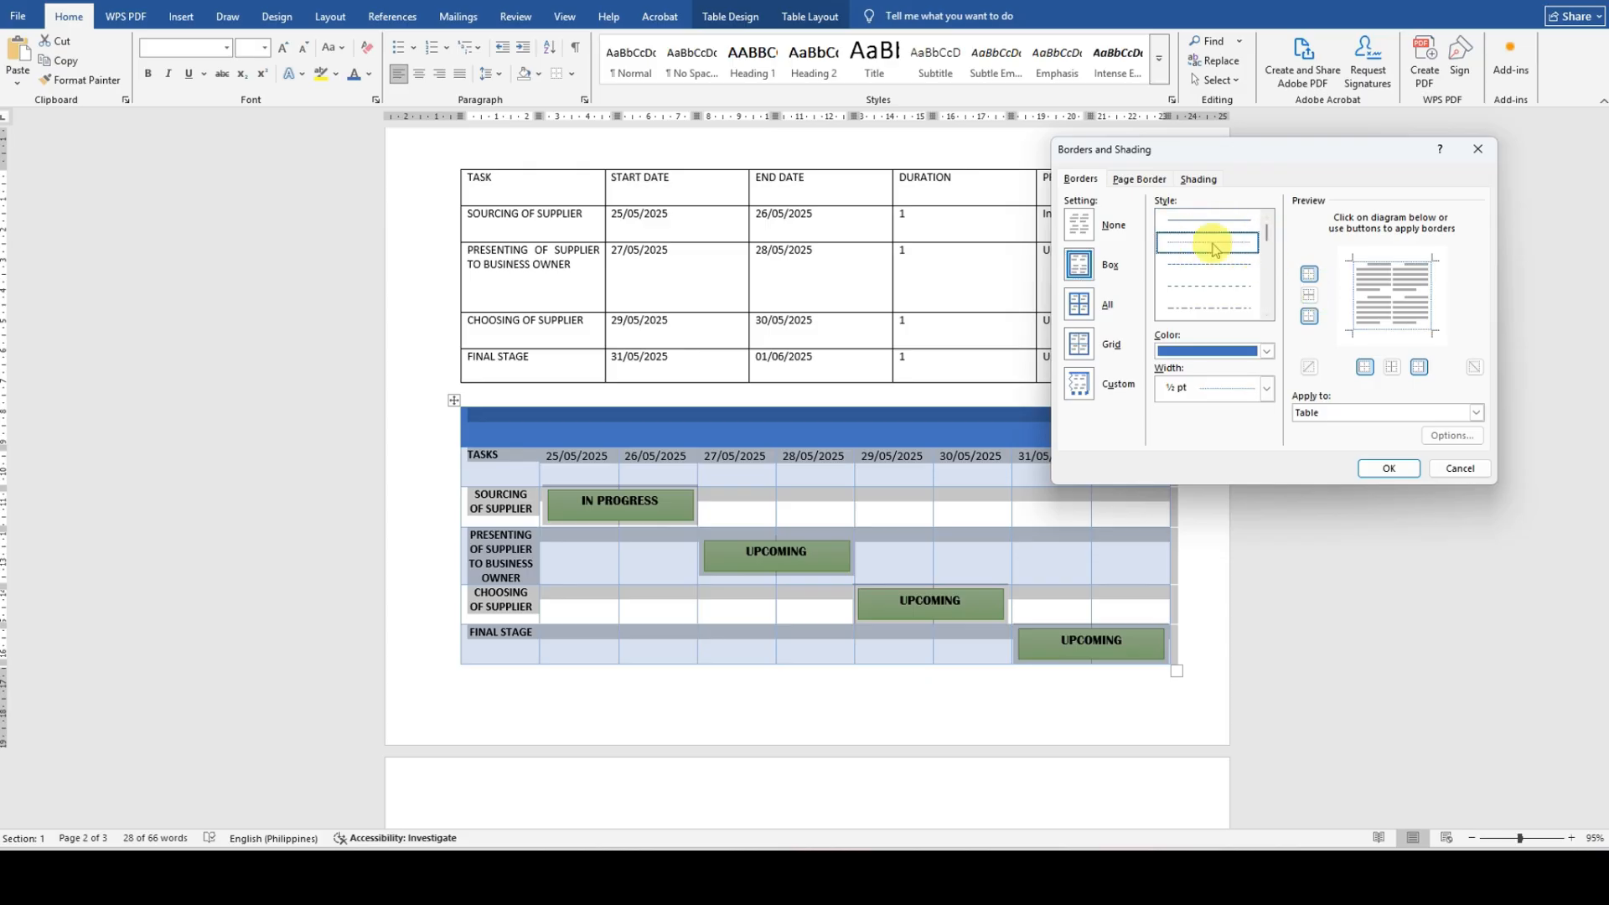
# Try inside vertical and horizontal borders and the Grid setting in the timeline table's border preview
pyautogui.click(1393, 371)
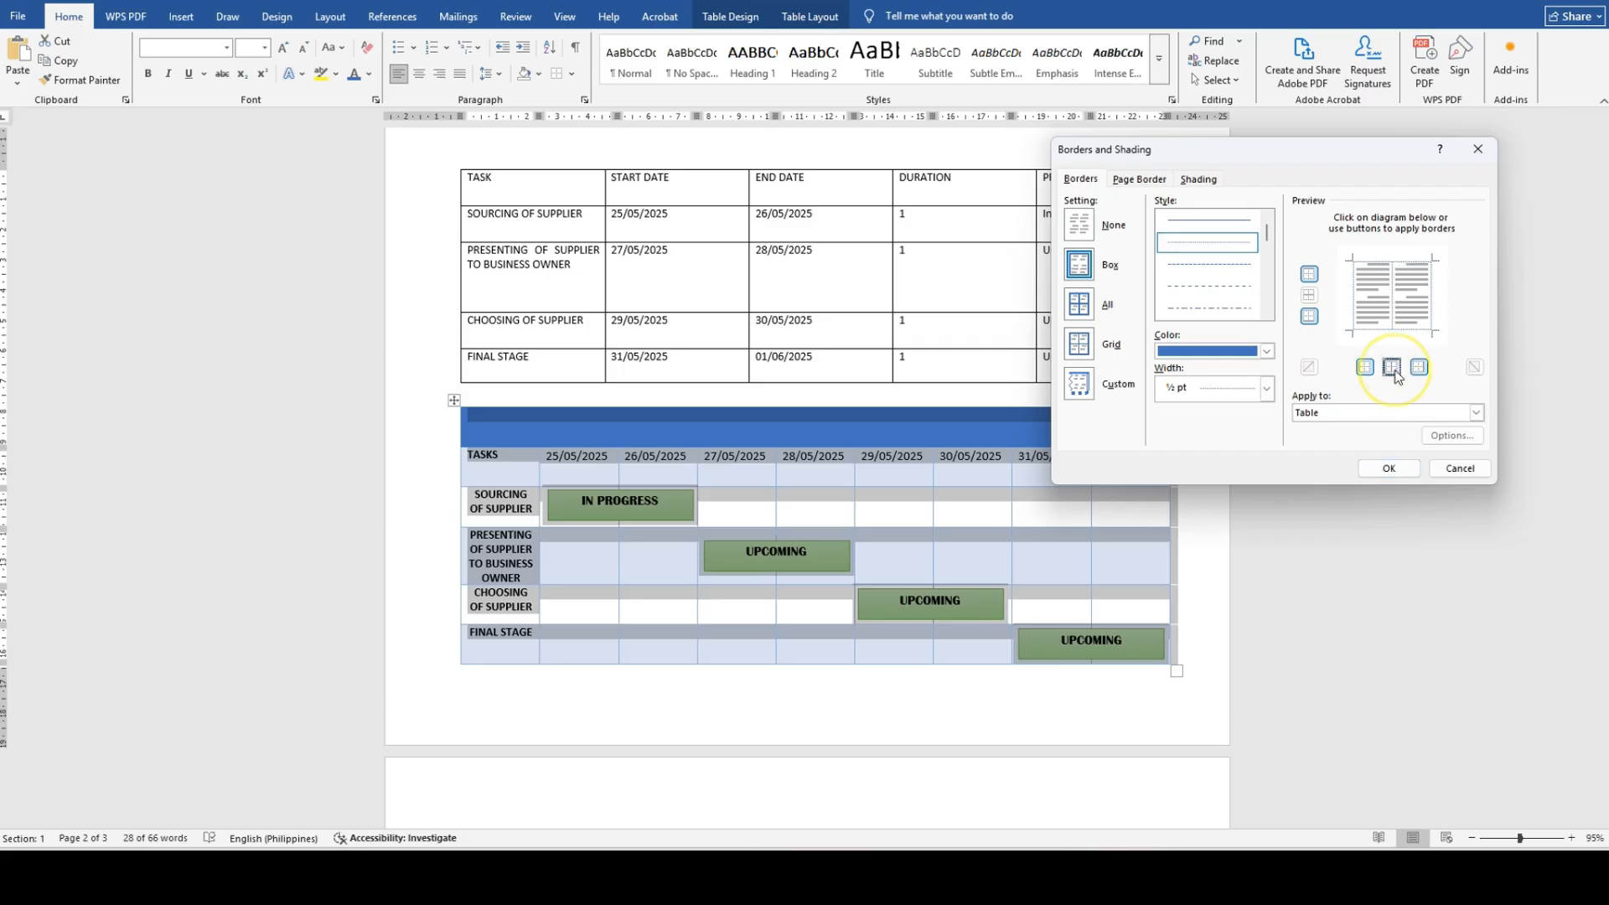
pyautogui.click(1309, 298)
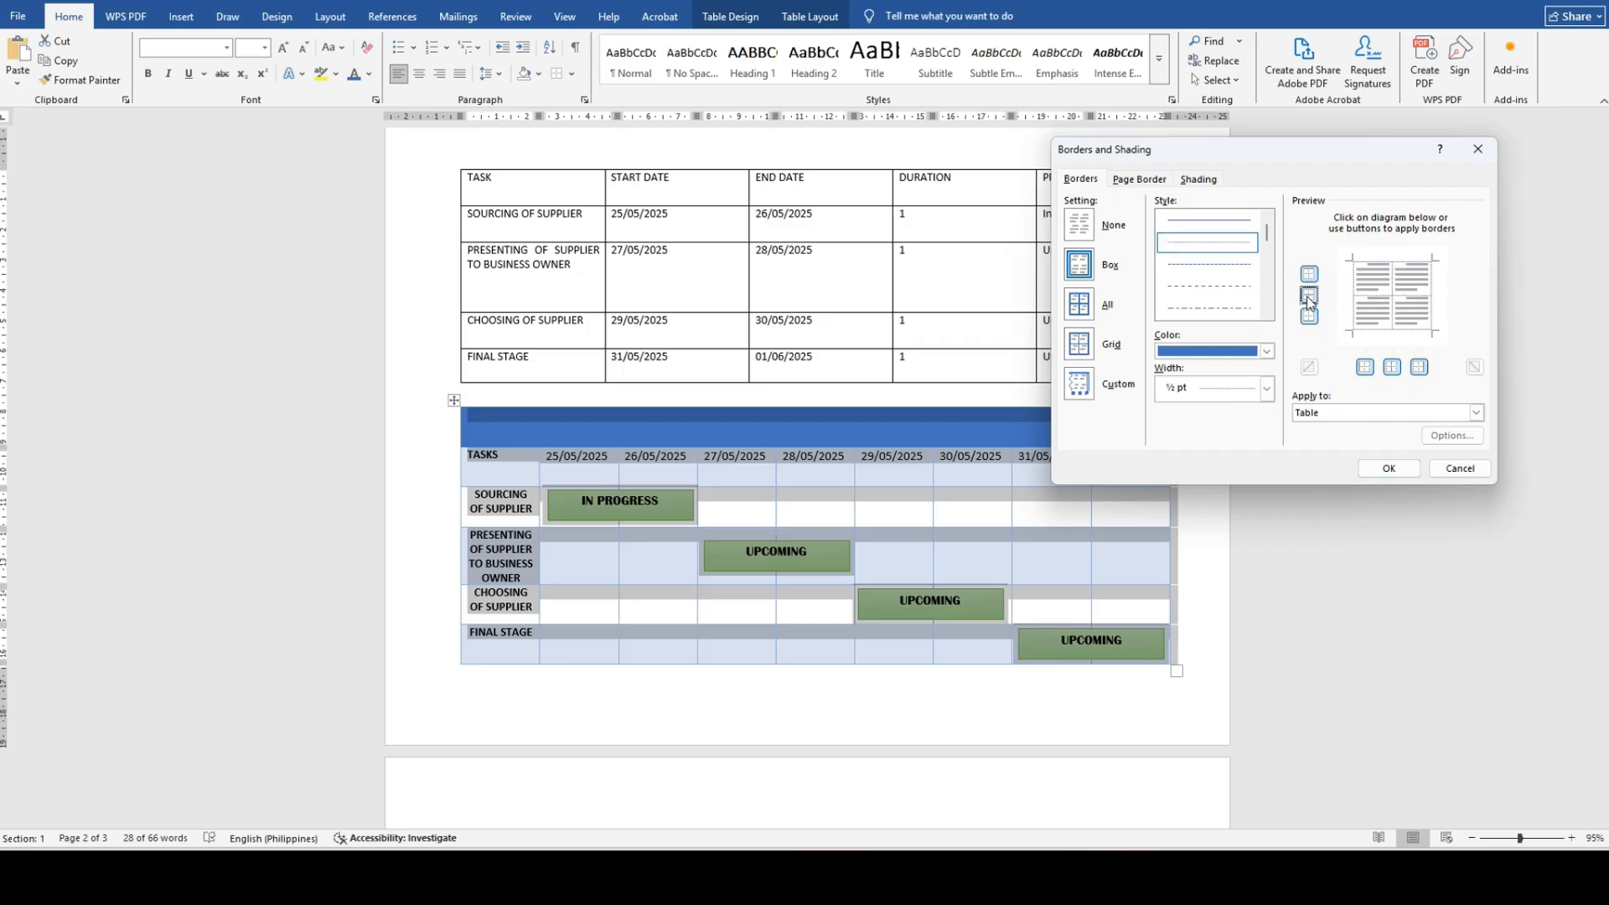
pyautogui.click(1393, 371)
pyautogui.click(1309, 298)
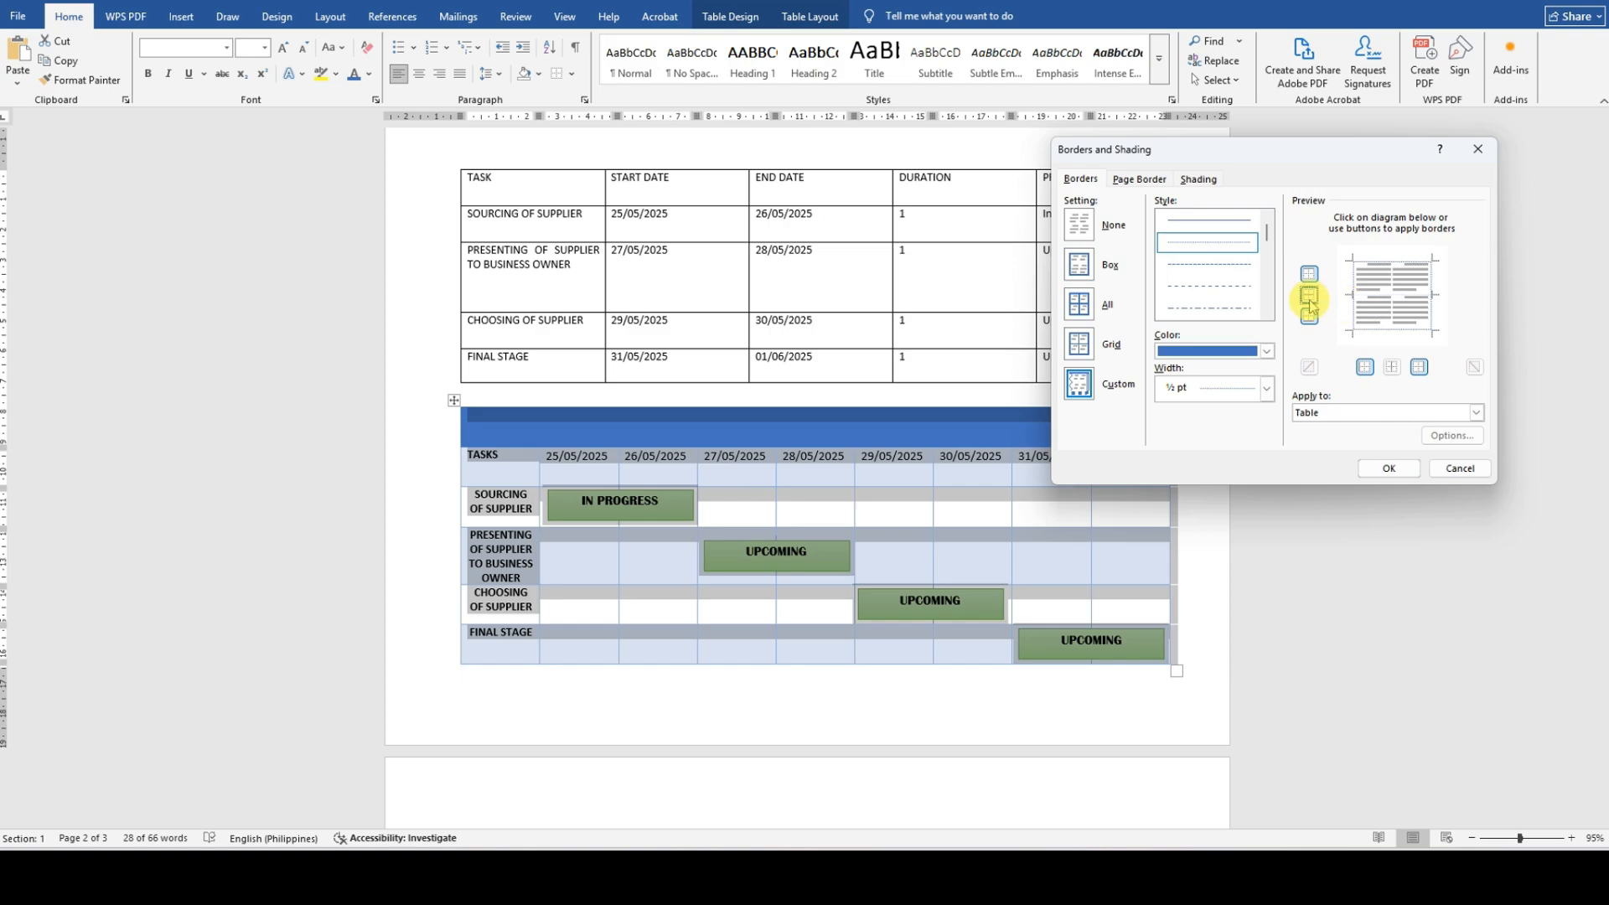
pyautogui.click(1080, 345)
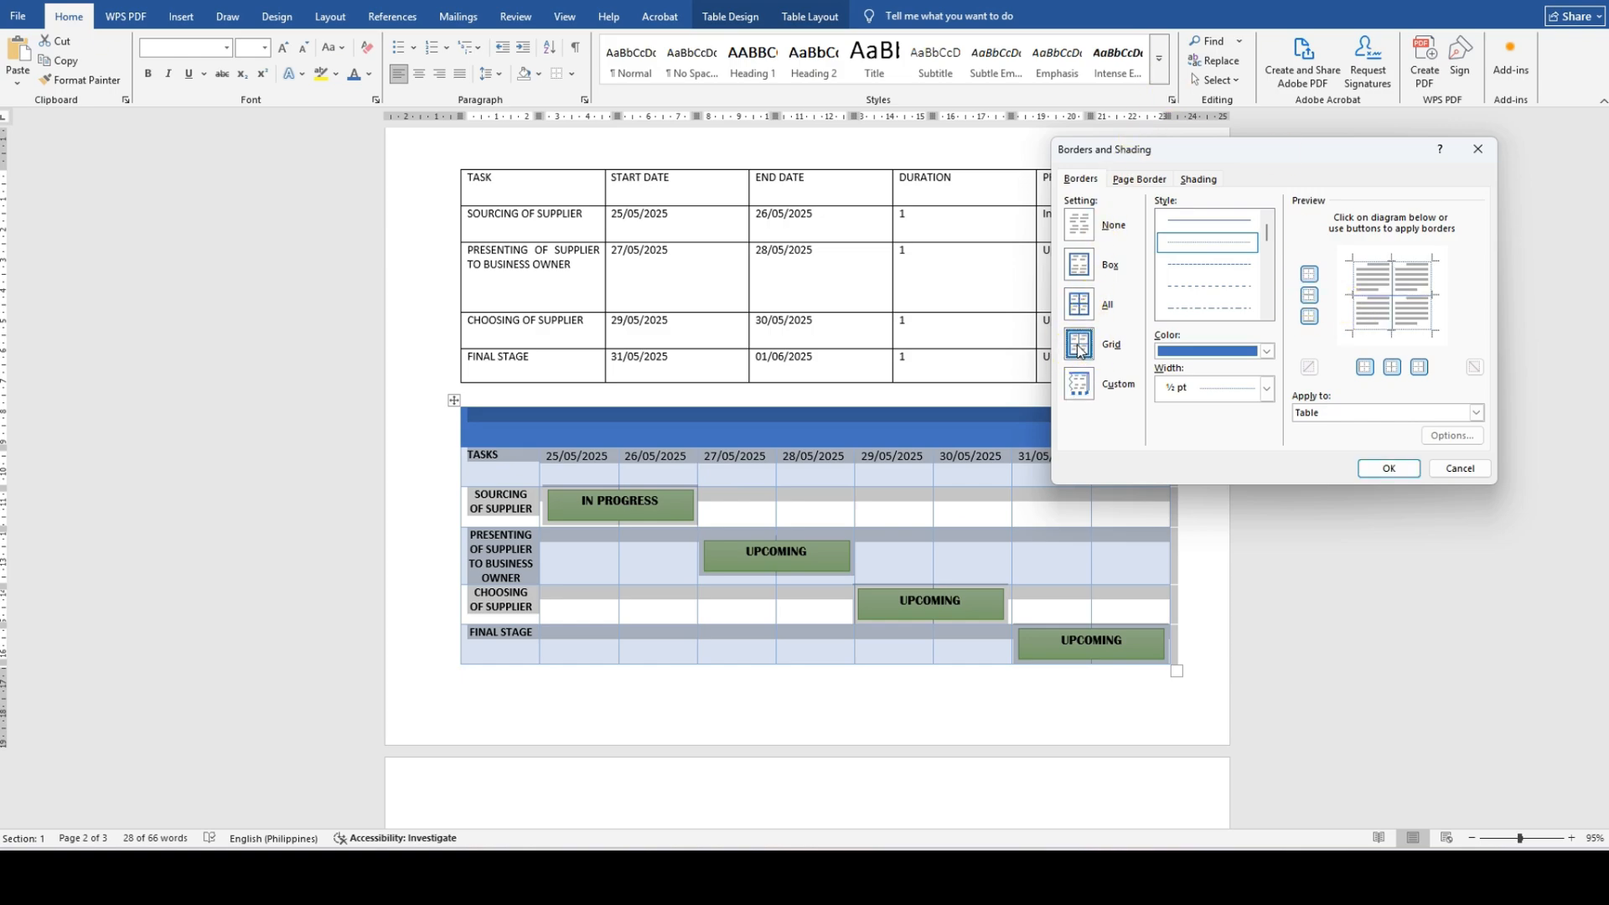
# Apply the Box setting to the timeline table so that only its outer border is drawn
pyautogui.click(1081, 265)
pyautogui.click(1391, 470)
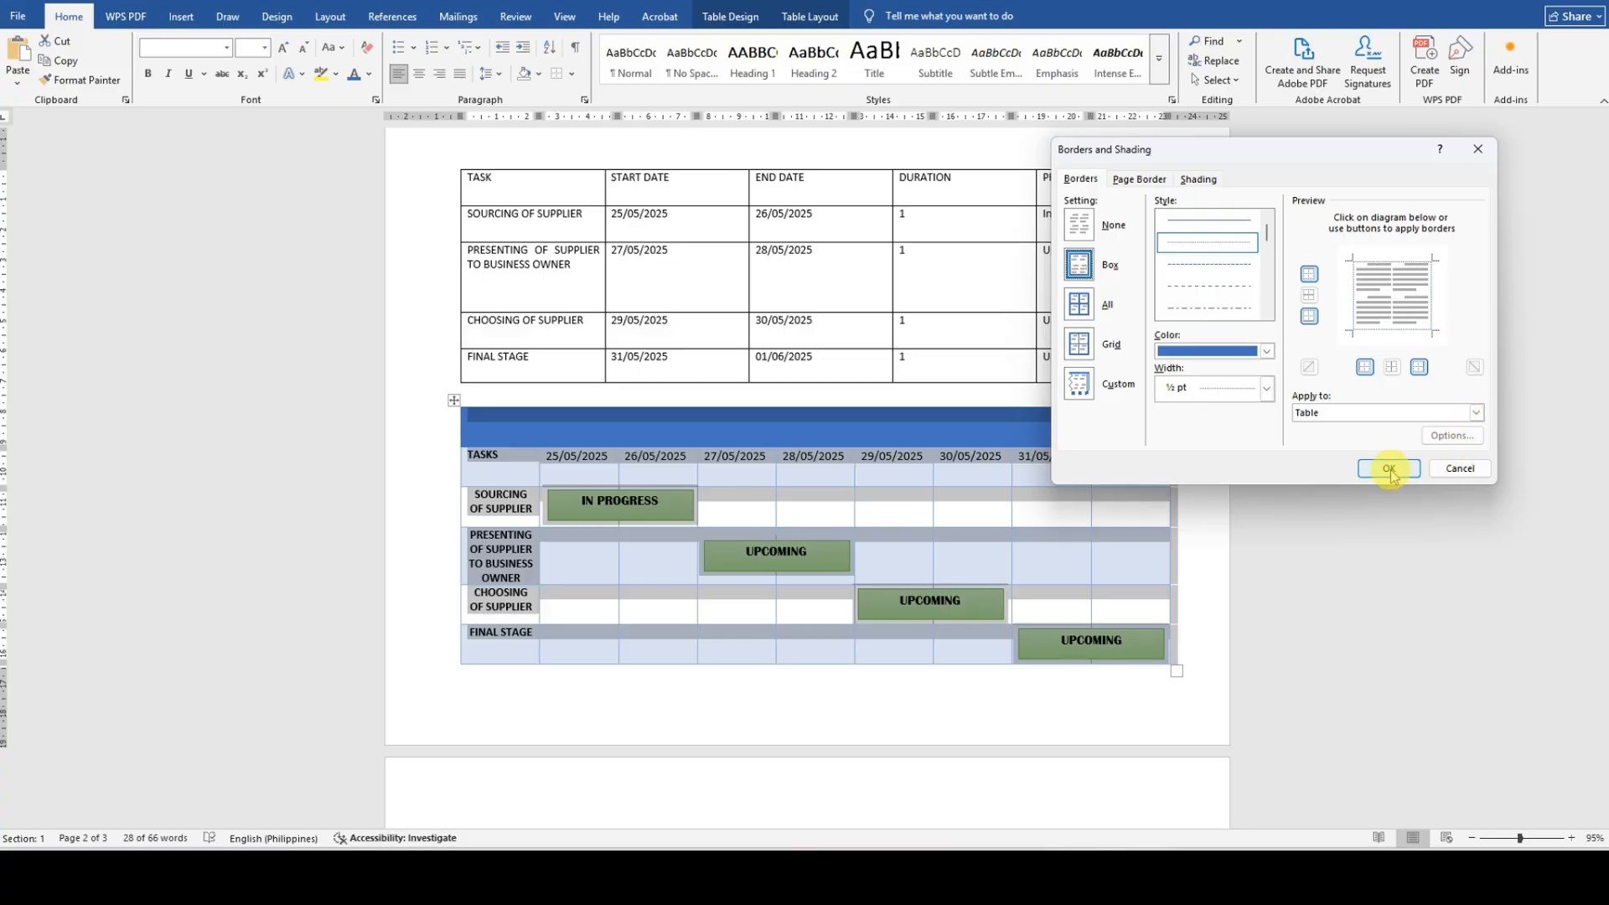
pyautogui.click(959, 697)
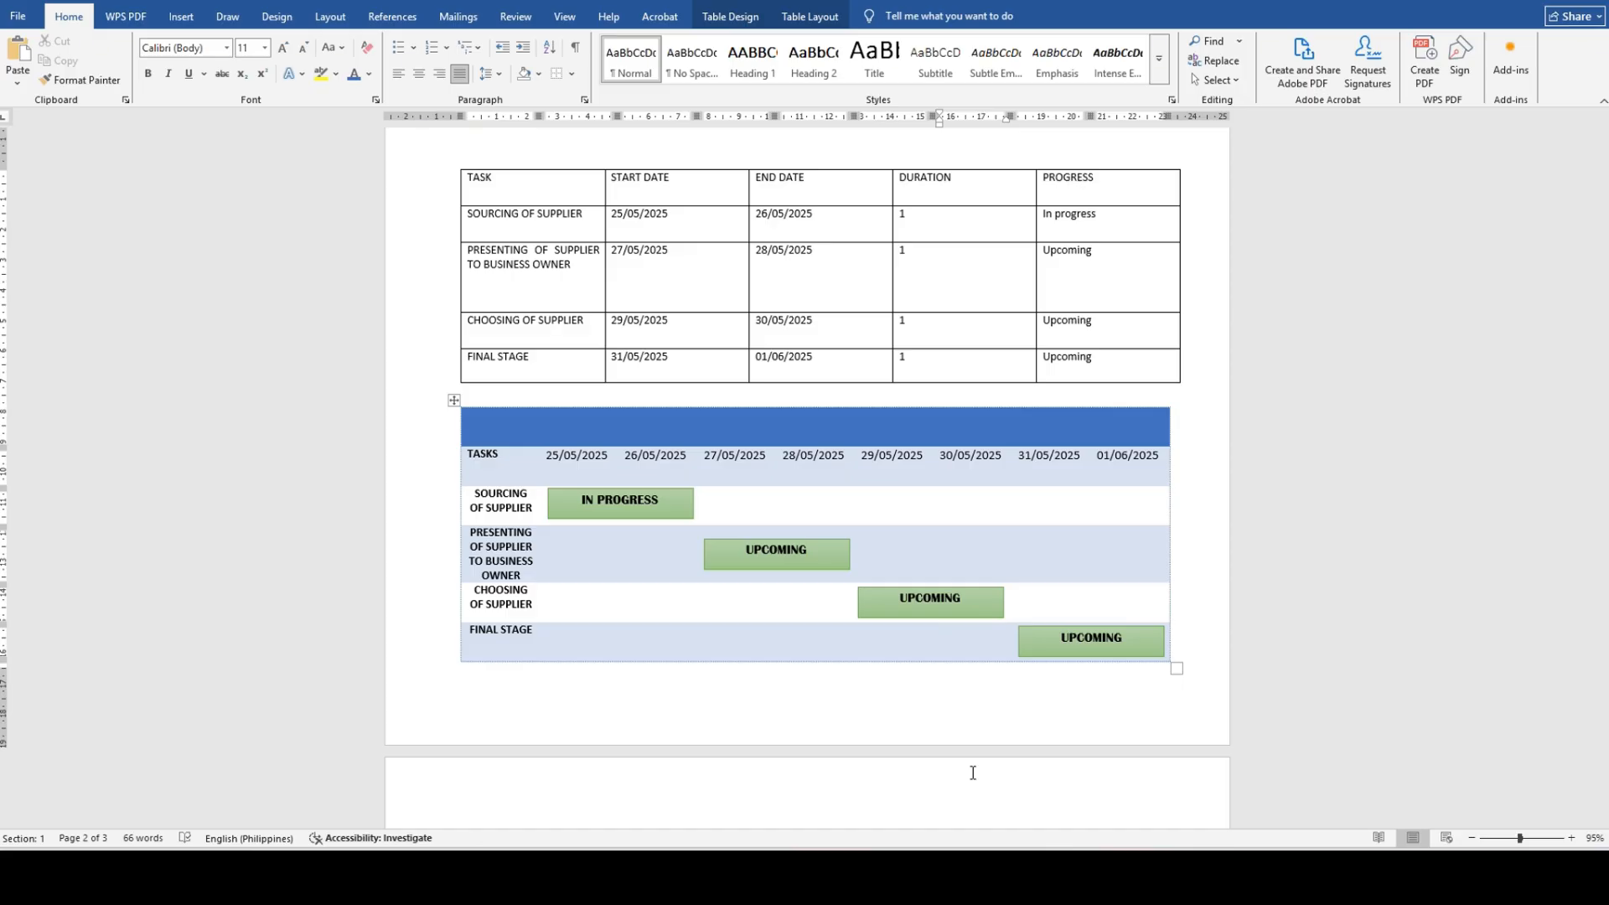
pyautogui.click(926, 773)
# Recolour the BIRTHDAY EVENT chart with the third Colorful palette, giving orange start-date bars and green duration bars
pyautogui.scroll(3, 929, 758)
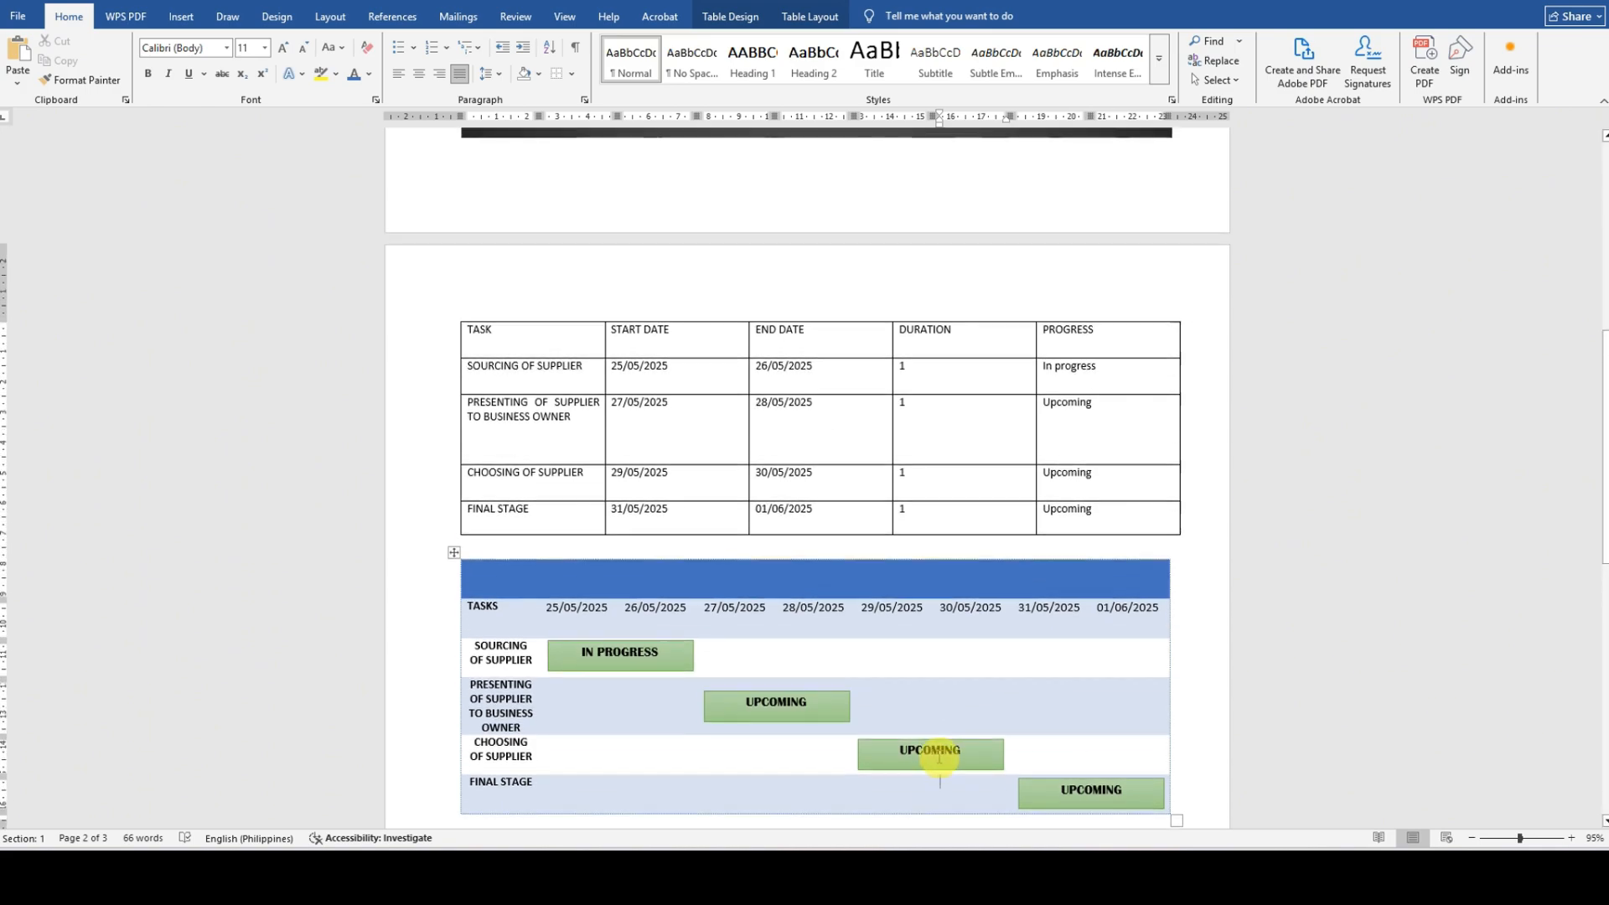
pyautogui.scroll(-2, 930, 754)
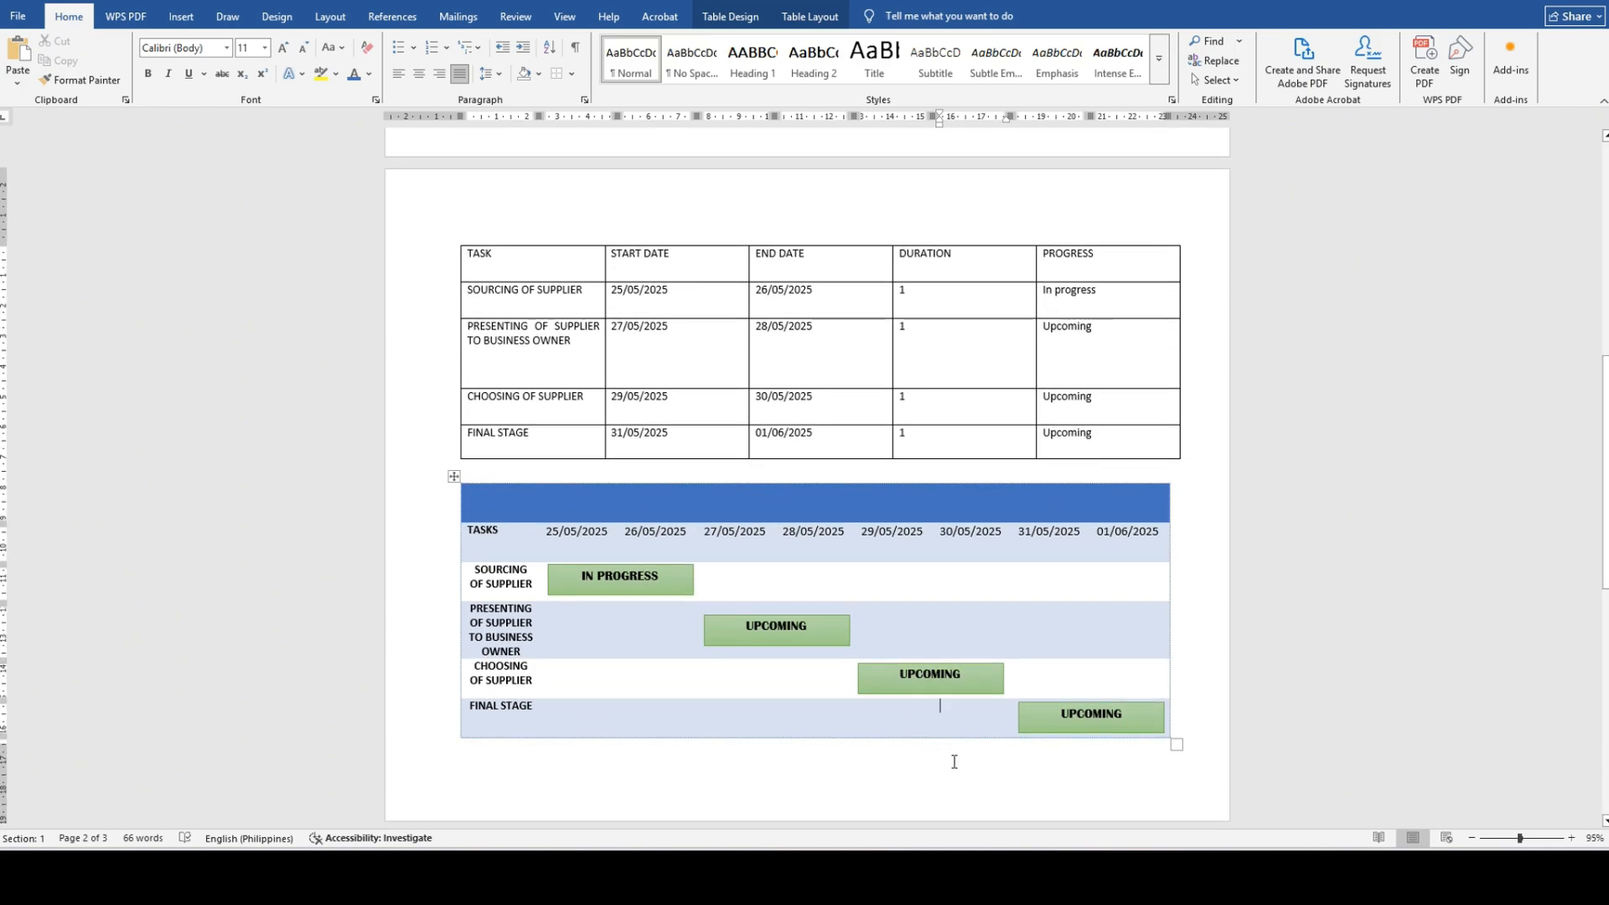
pyautogui.scroll(8, 954, 754)
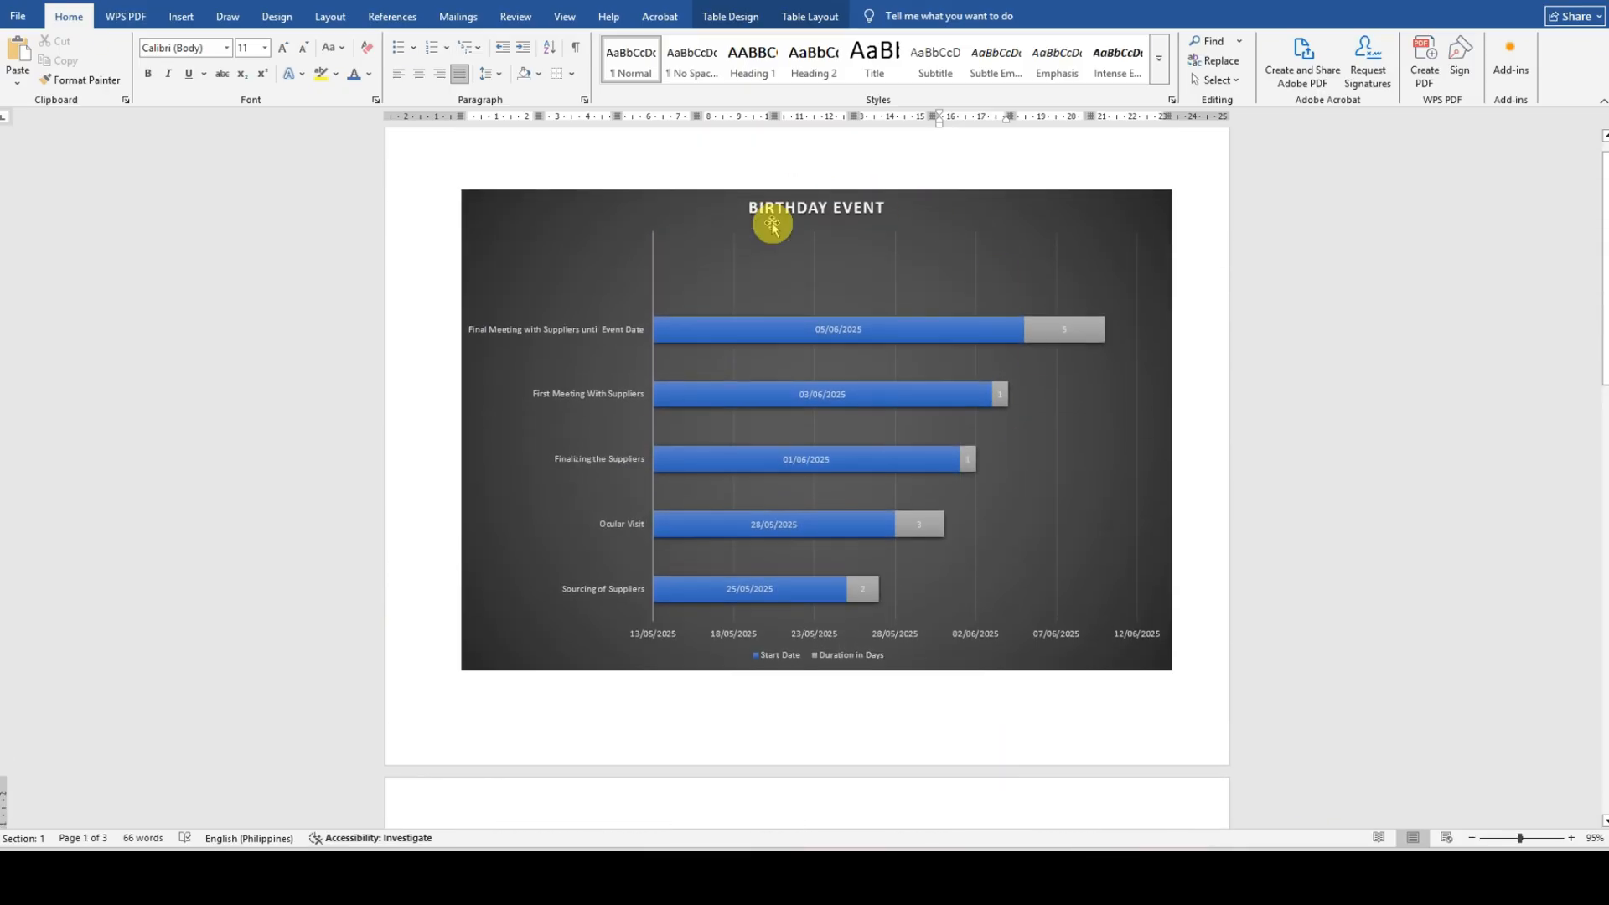
pyautogui.click(1109, 264)
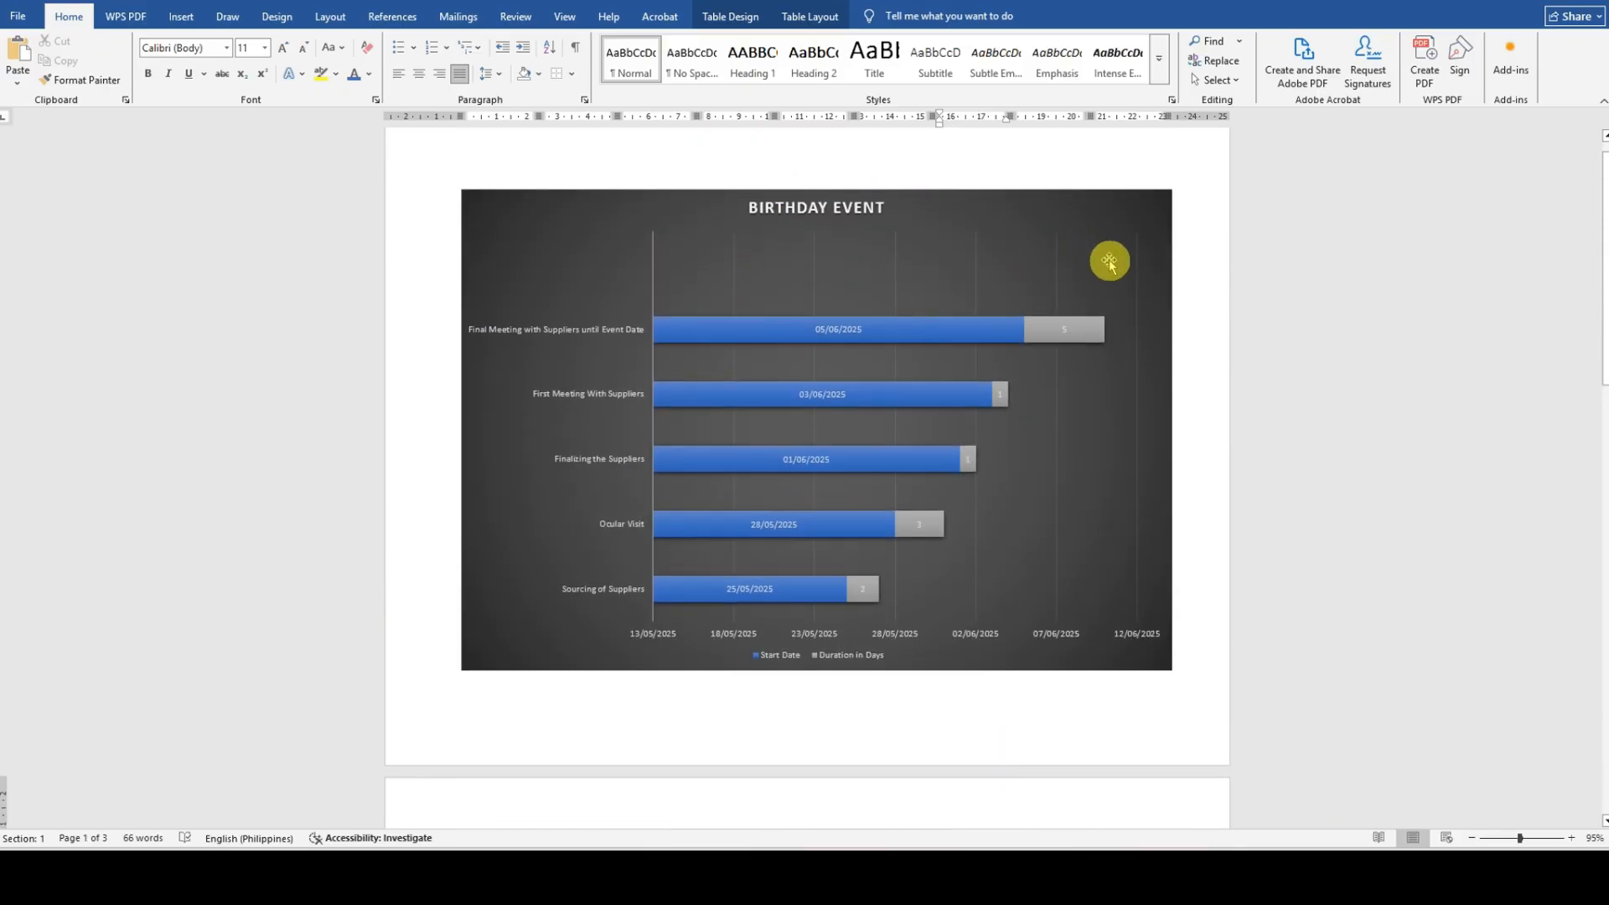
pyautogui.click(1158, 267)
pyautogui.click(1195, 267)
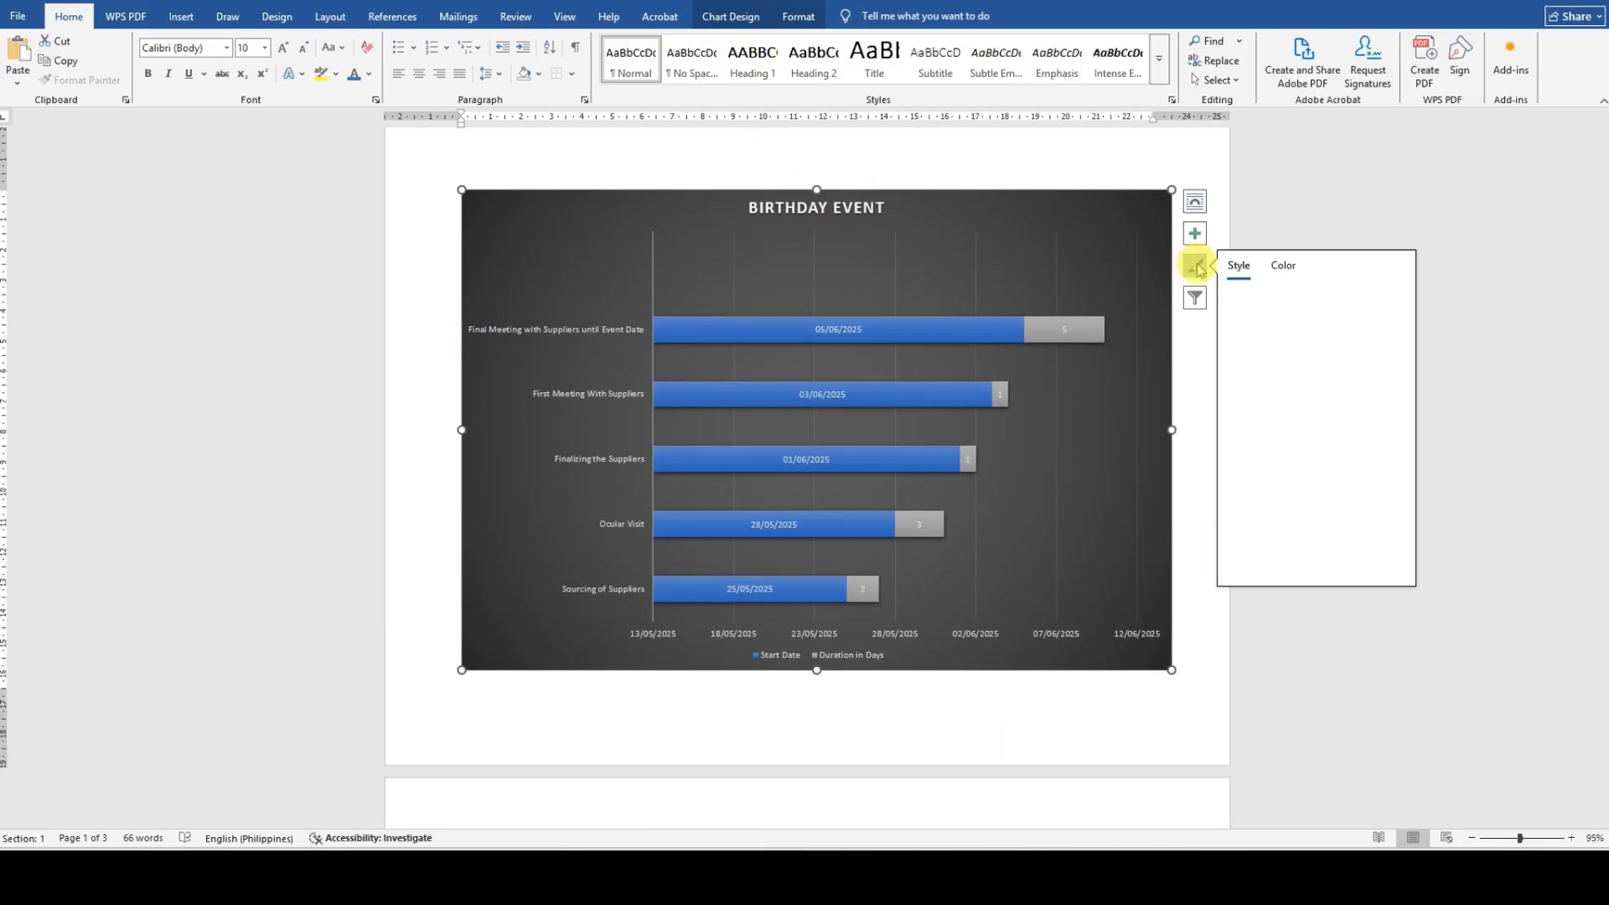
pyautogui.click(1282, 265)
pyautogui.click(1296, 370)
pyautogui.click(1294, 368)
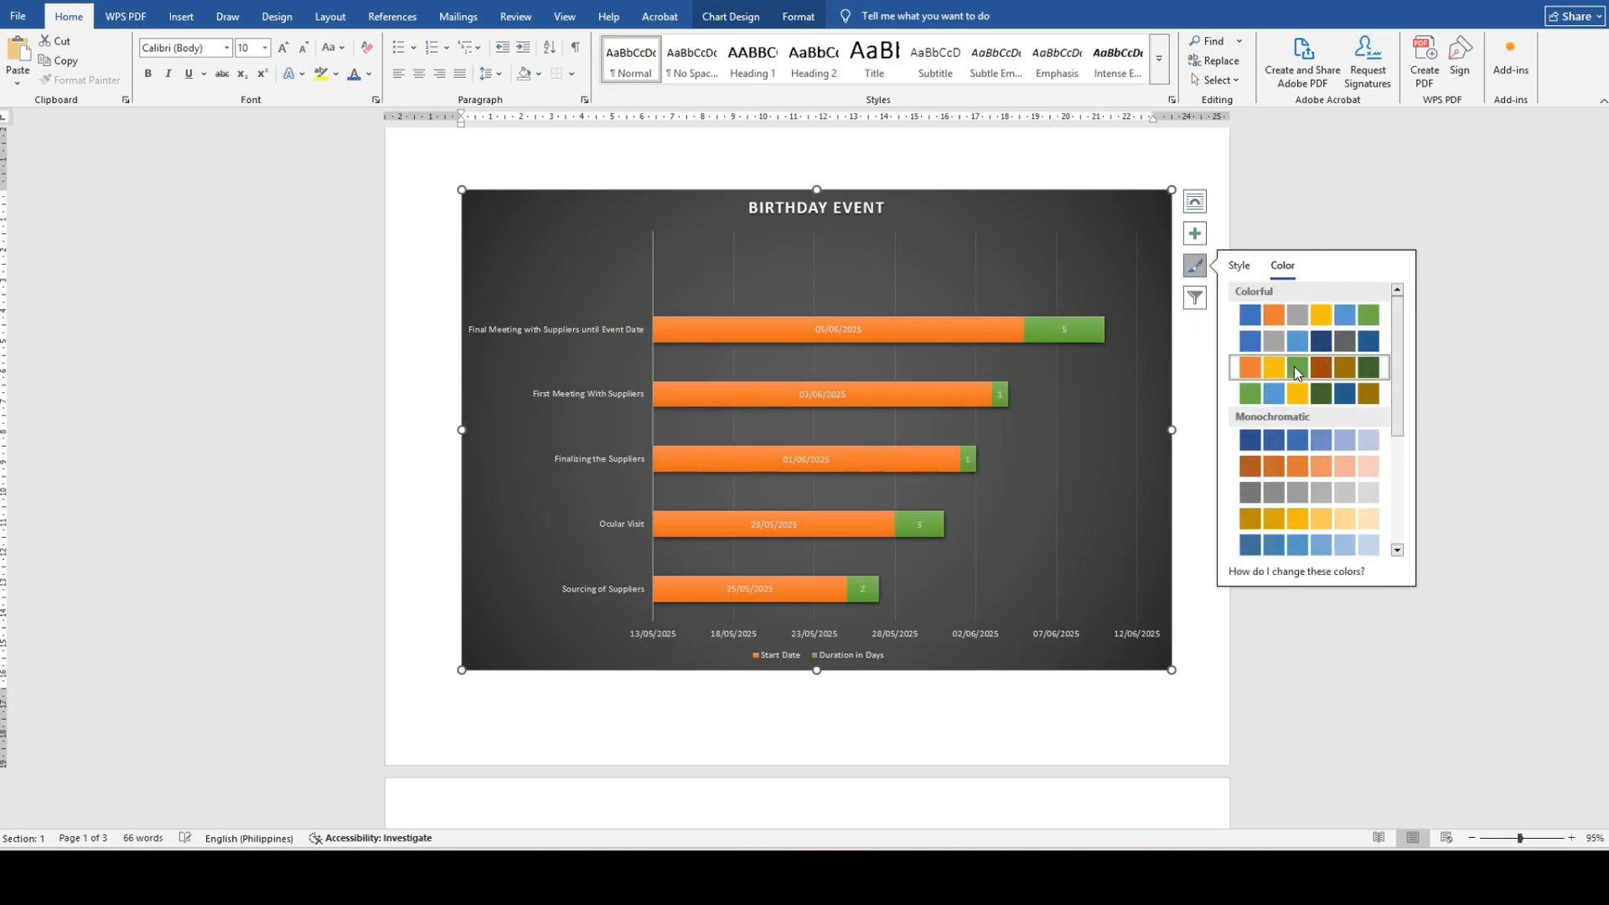